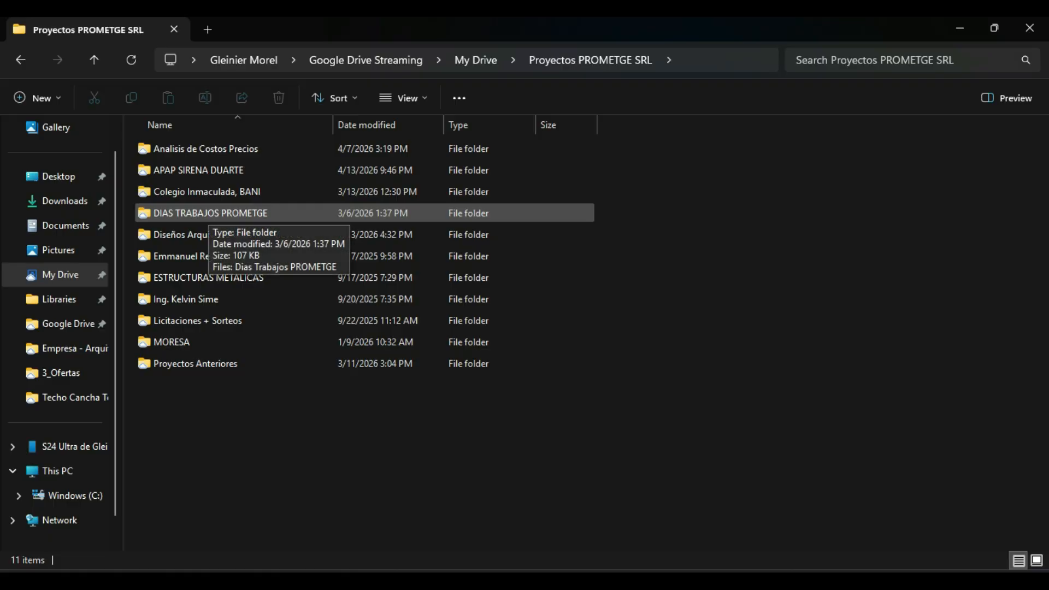
Open the APAP SIRENA DUARTE project folder and select an item inside it
double_click(207, 170)
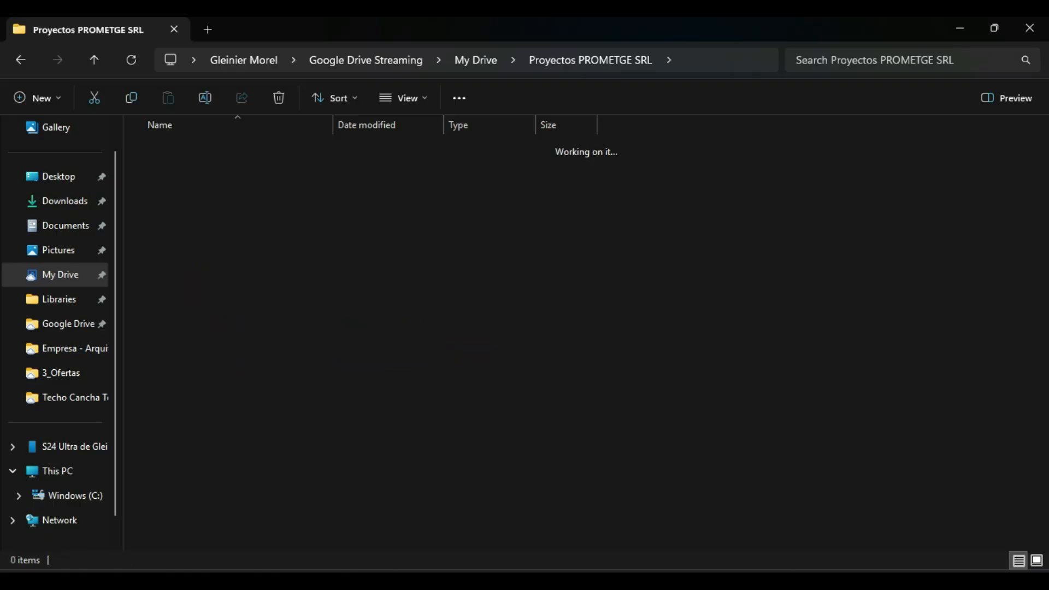
left_click(219, 192)
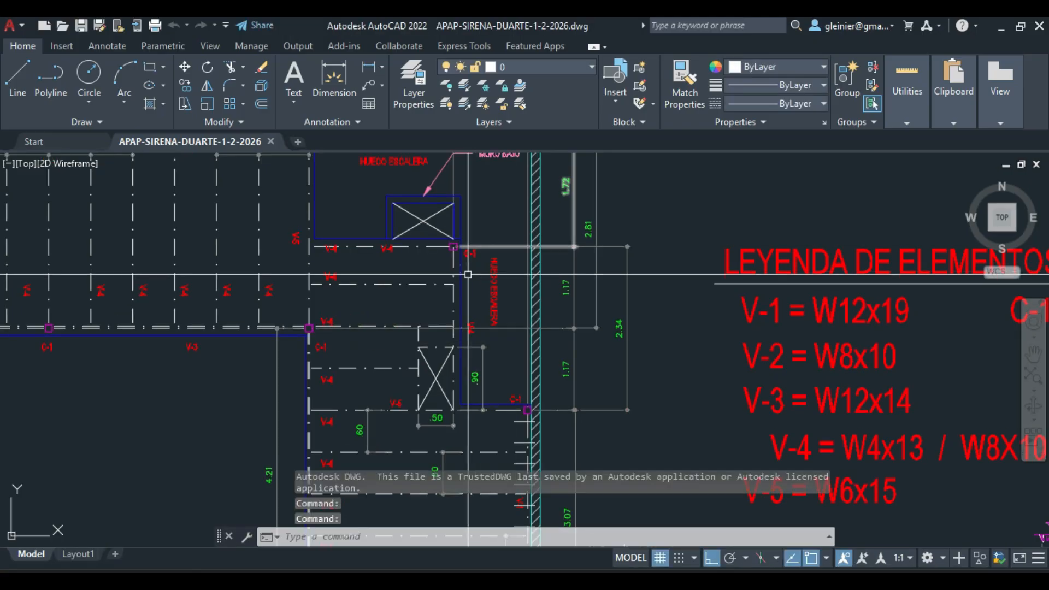
Examine the mezzanine structure plan and its legend of beam and column profiles in the AutoCAD drawing
scroll(467, 274, "down", 5)
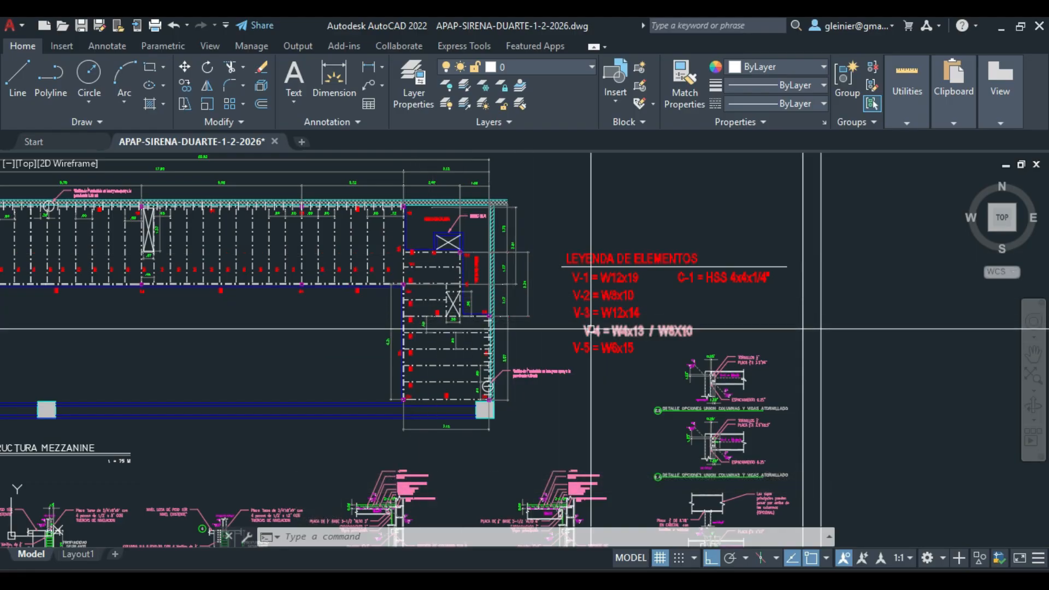
middle_click_drag(642, 274, 754, 293)
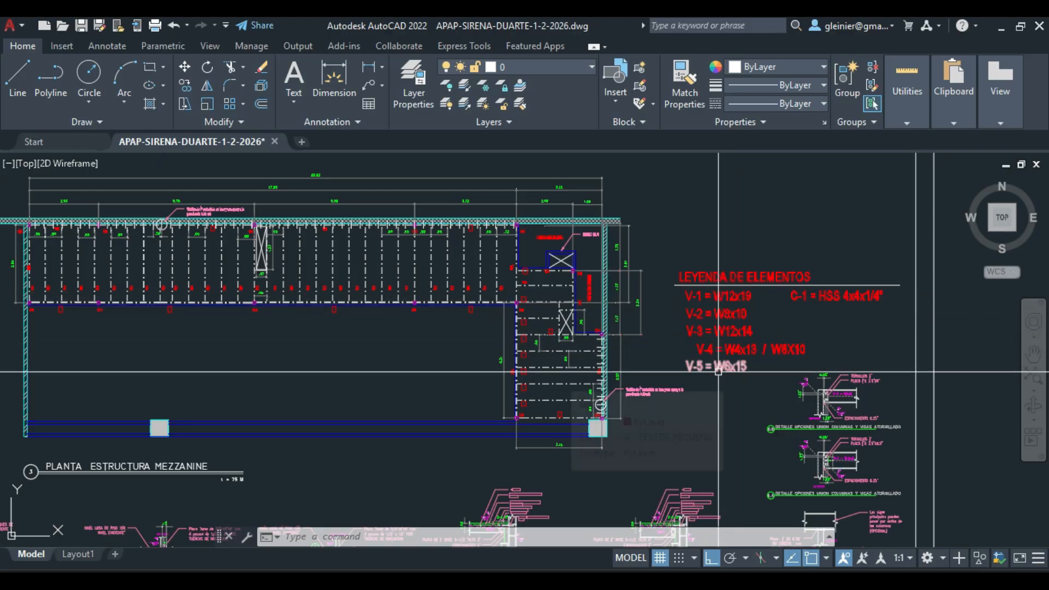
scroll(820, 311, "up", 6)
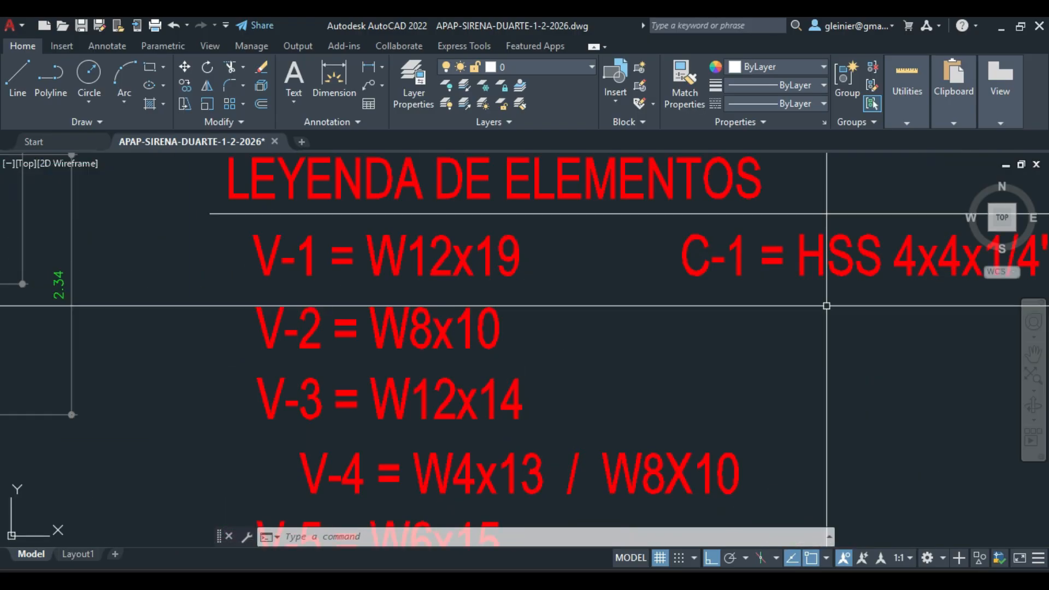
scroll(710, 271, "down", 6)
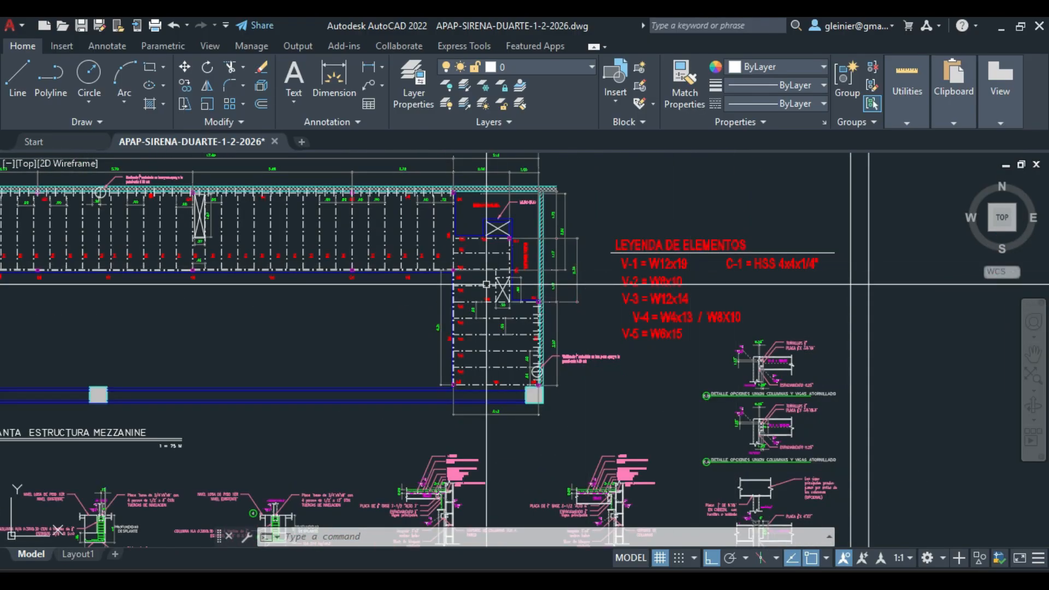
middle_click_drag(413, 305, 504, 327)
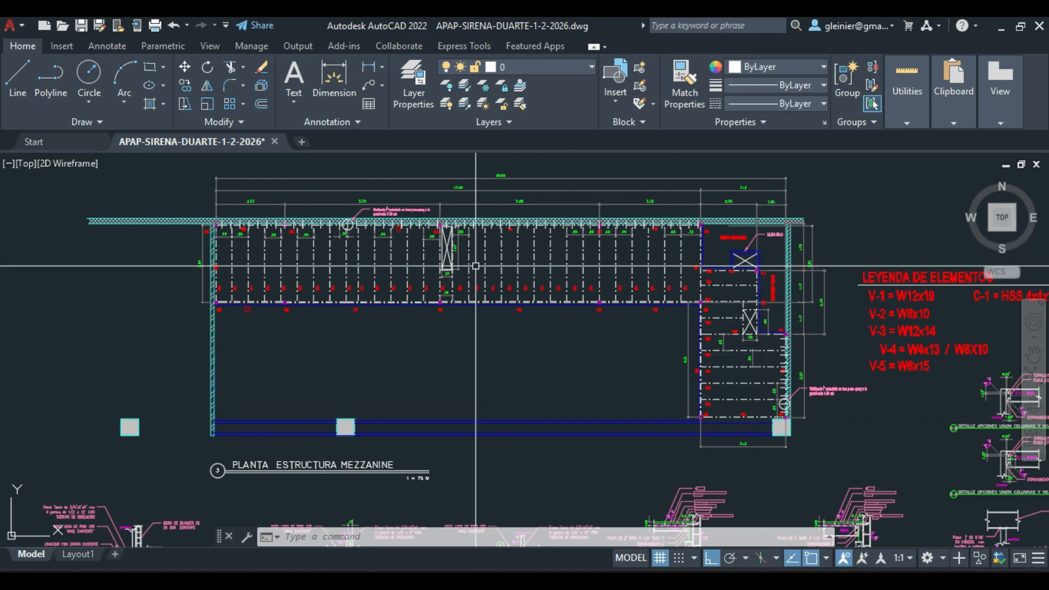
Switch to the Tekla Structures model and inspect the modelled columns in both plan and 3D views
key("alt+Tab")
key("alt+Tab")
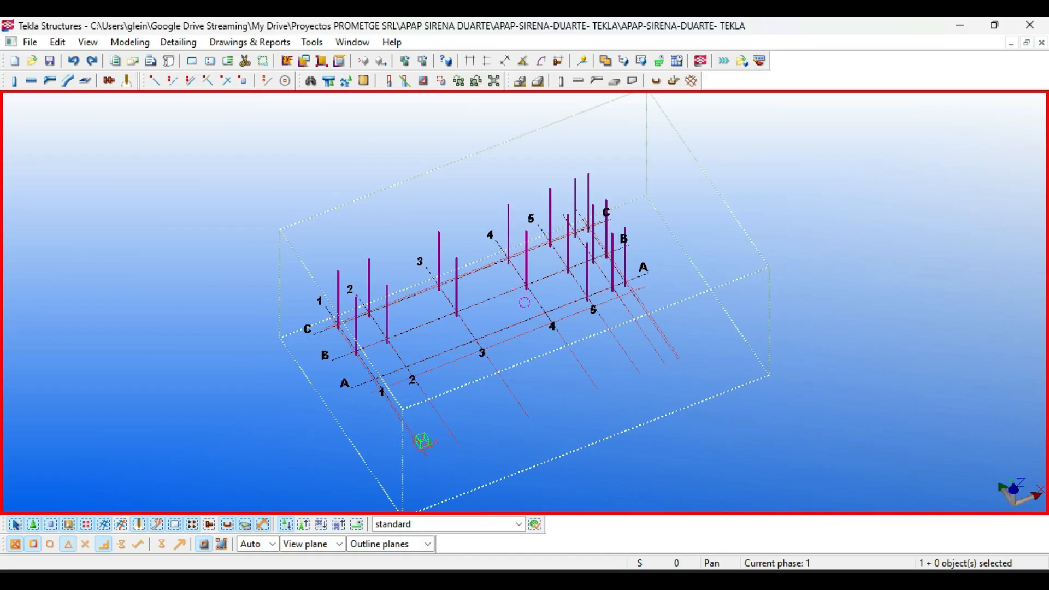
key("ctrl+p")
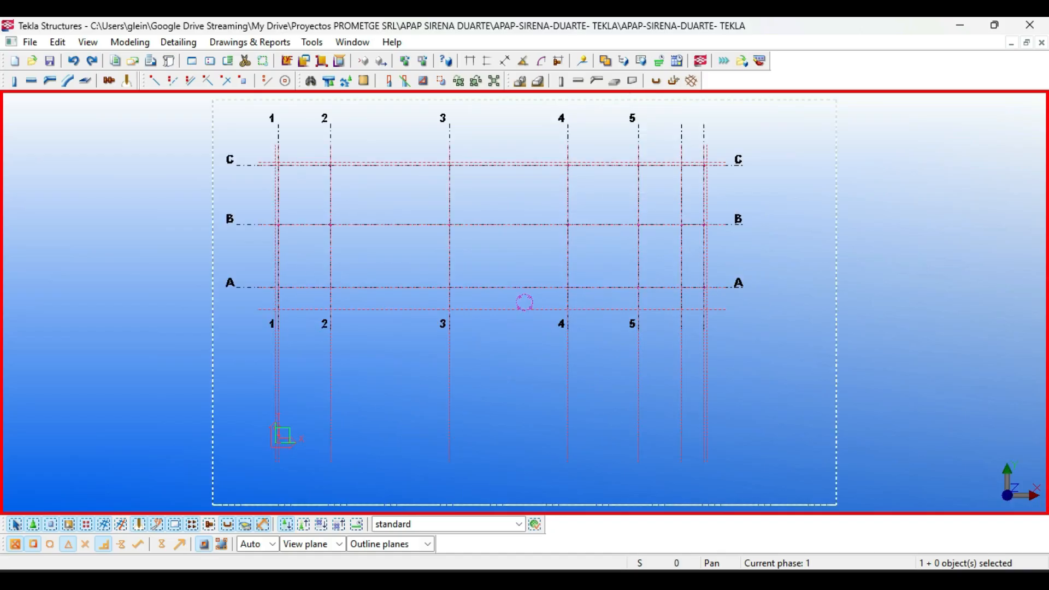
scroll(524, 302, "up", 5)
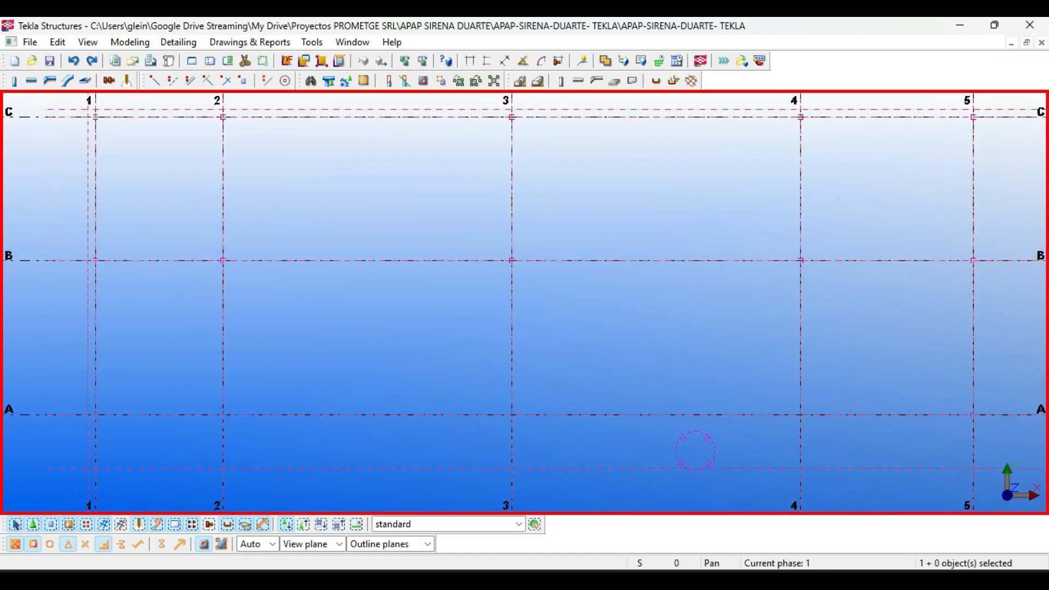
middle_click_drag(525, 302, 541, 341)
key("ctrl+p")
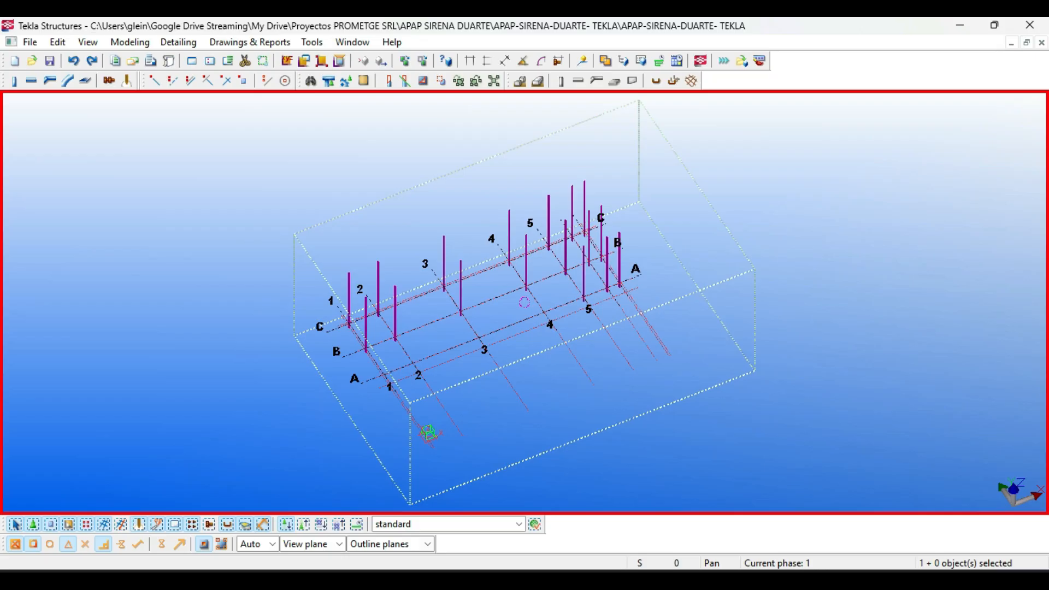
scroll(430, 251, "up", 3)
middle_click_drag(429, 251, 410, 211, "ctrl")
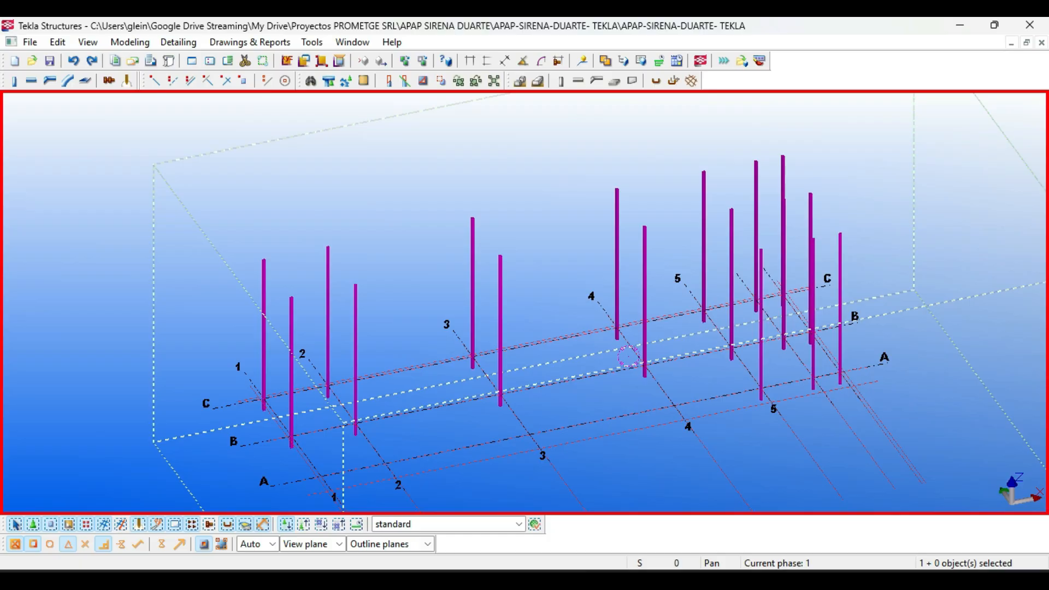
Inspect the column positions and grid line labels in plan view, from axis 1 to the unlabelled axes beyond 5
key("ctrl+p")
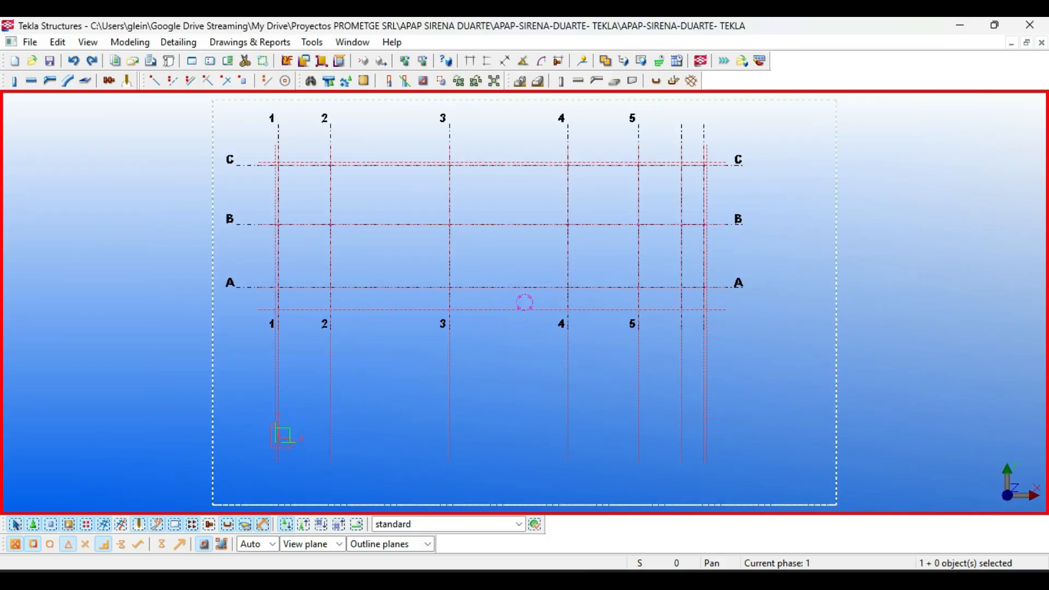
scroll(307, 186, "up", 8)
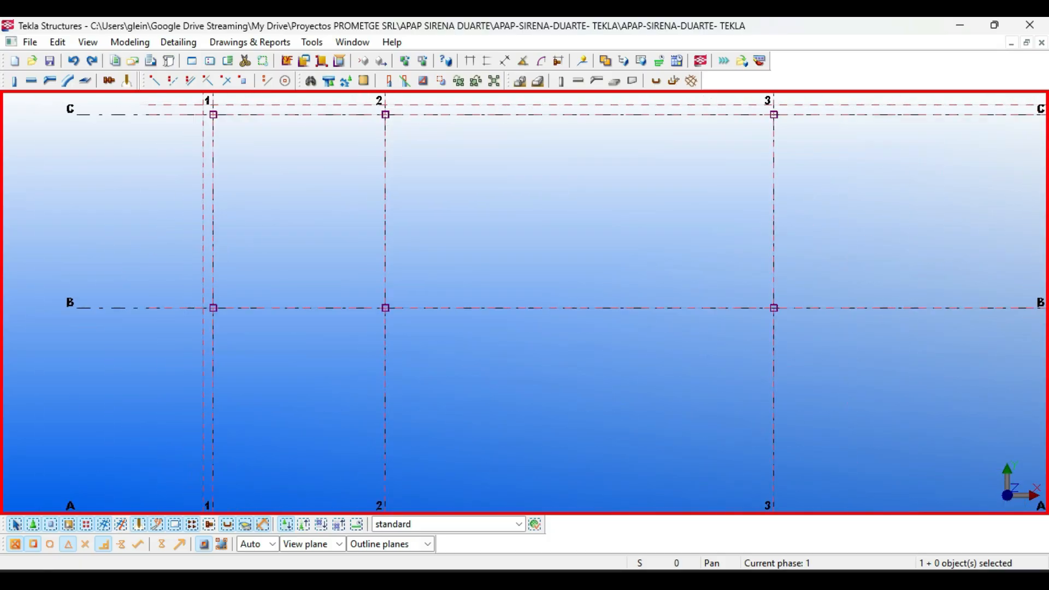
scroll(307, 186, "down", 5)
middle_click_drag(703, 393, 274, 370)
scroll(538, 248, "up", 6)
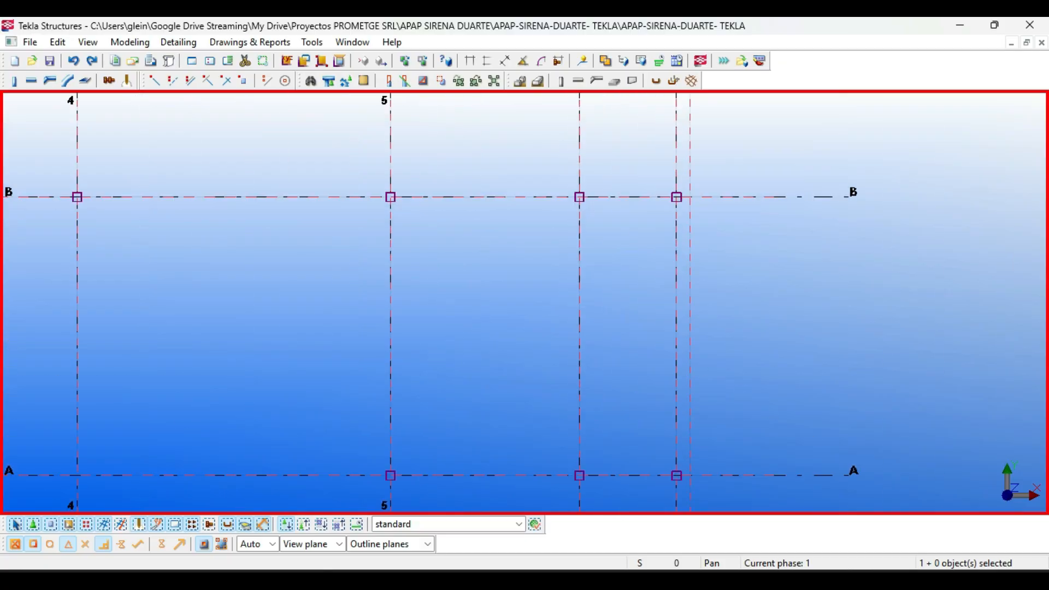
scroll(455, 251, "down", 2)
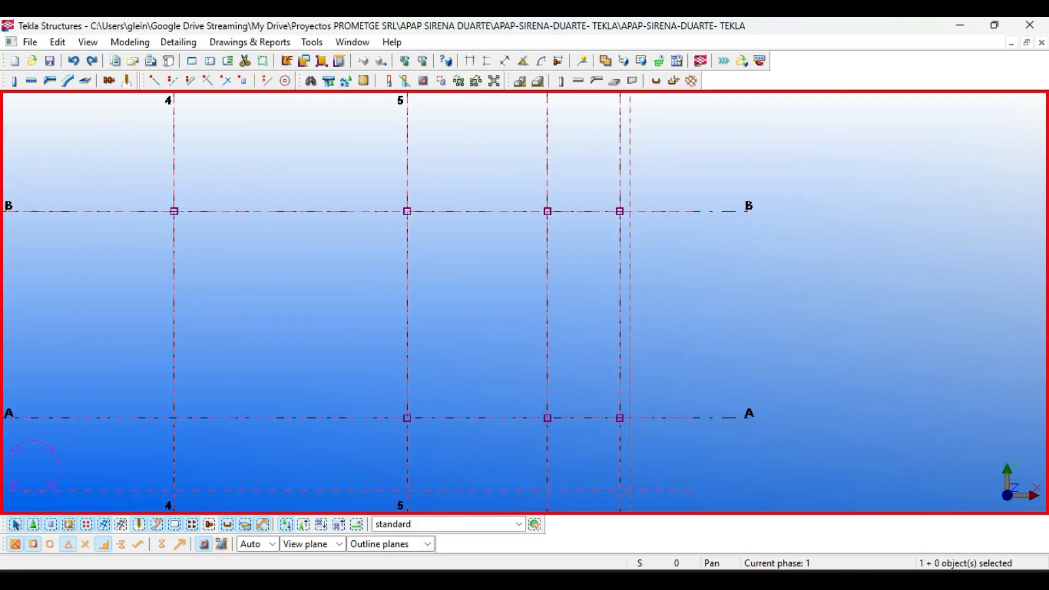
scroll(510, 233, "down", 2)
middle_click_drag(510, 233, 510, 300)
scroll(552, 206, "up", 2)
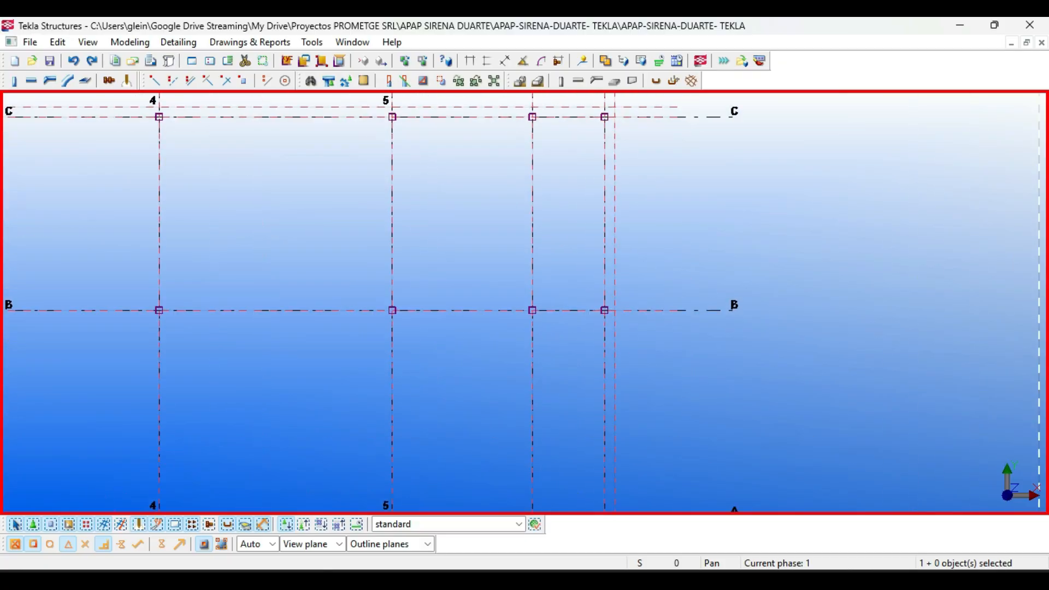
middle_click_drag(551, 206, 551, 218)
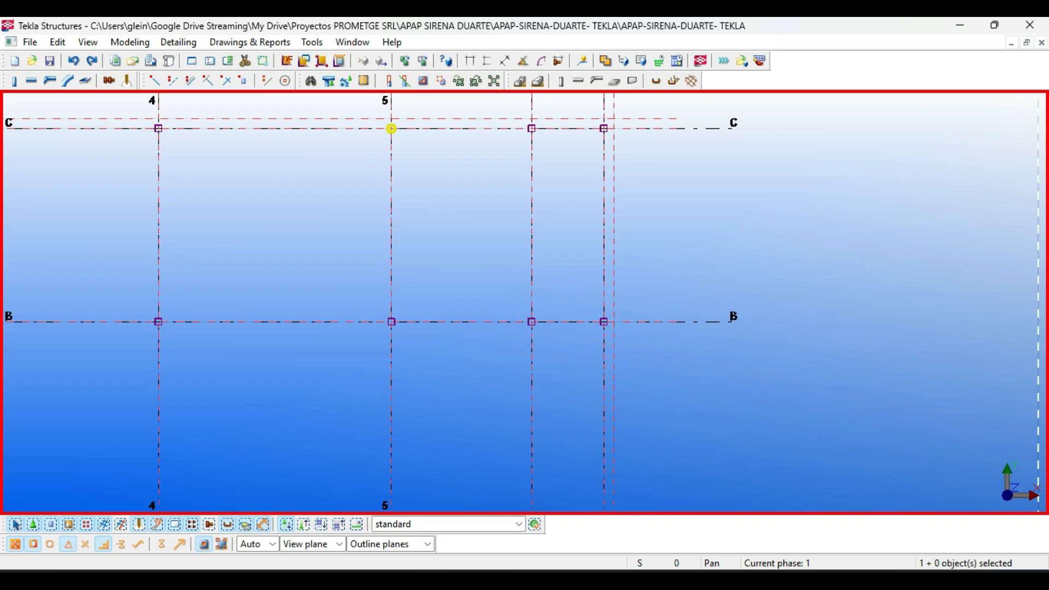
middle_click_drag(467, 101, 478, 232)
scroll(476, 146, "down", 2)
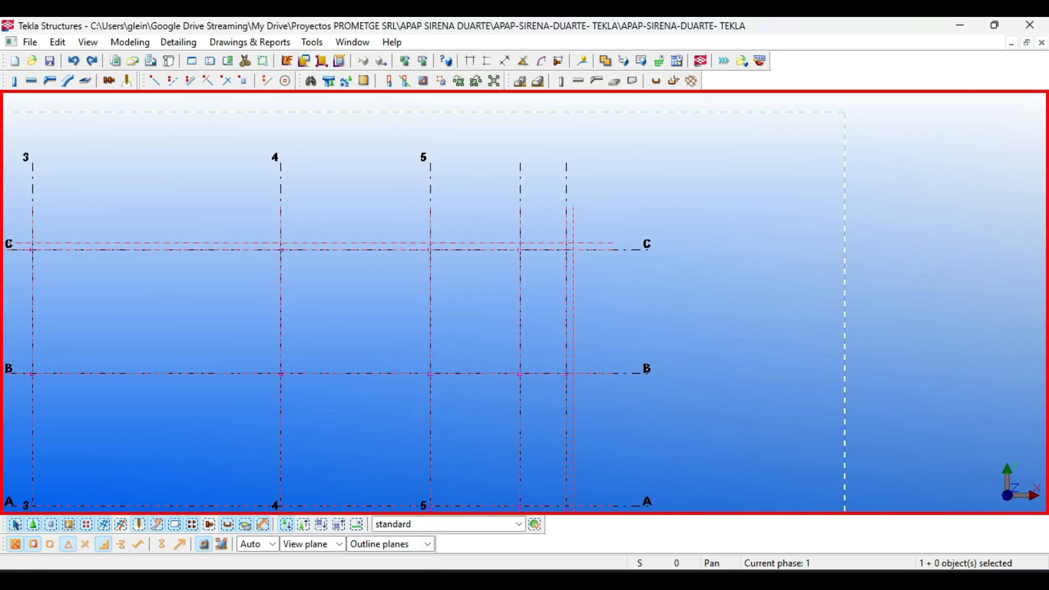
Set the grid's X labels to 1 2 3 4 5 6 7 and apply the change to the model grid
scroll(527, 173, "up", 5)
key("alt+Return")
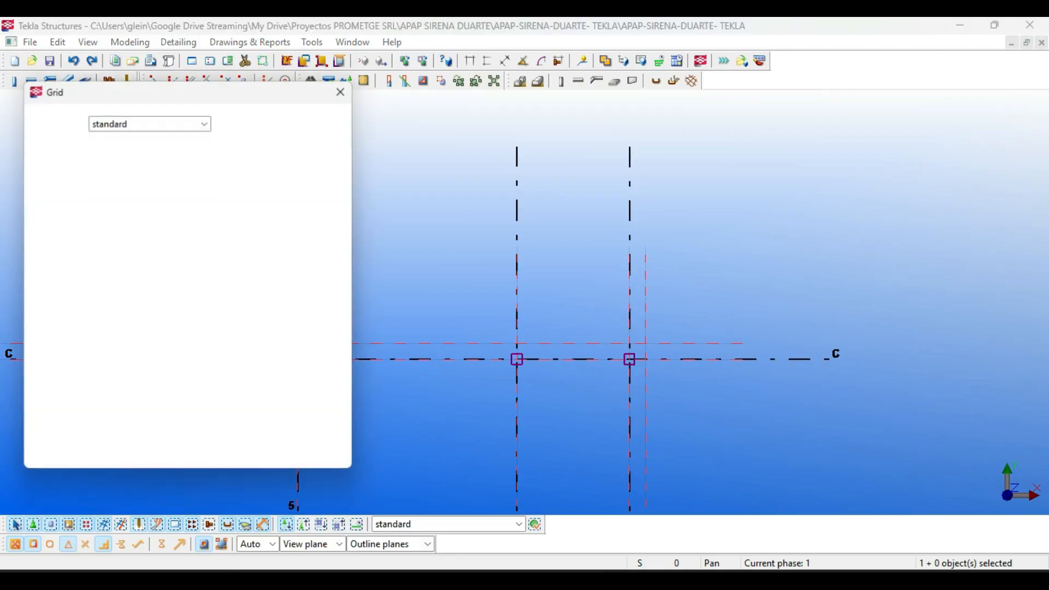
left_click(113, 233)
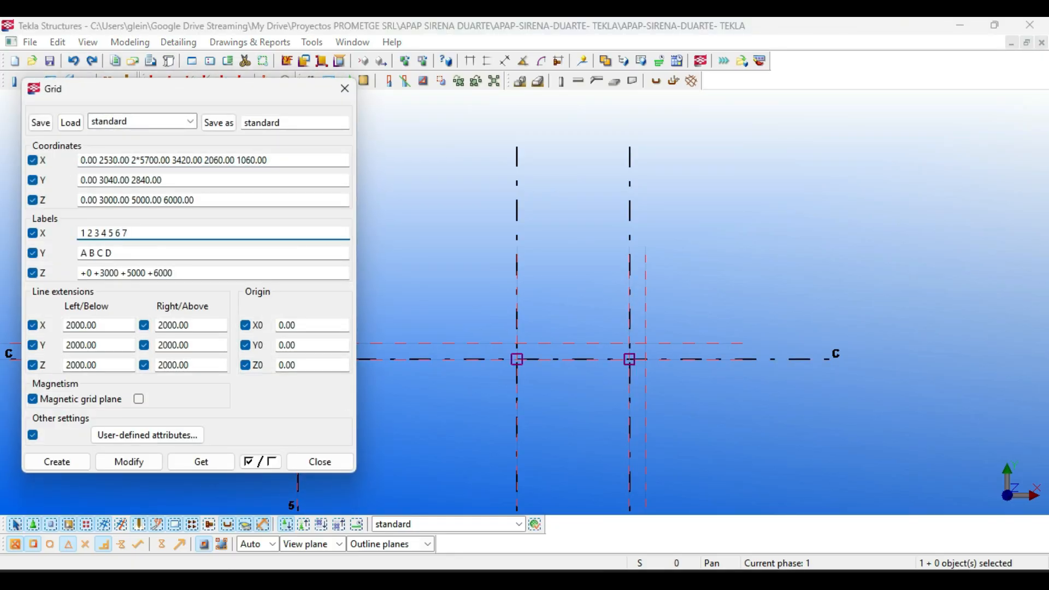
left_click(129, 462)
left_click(461, 335)
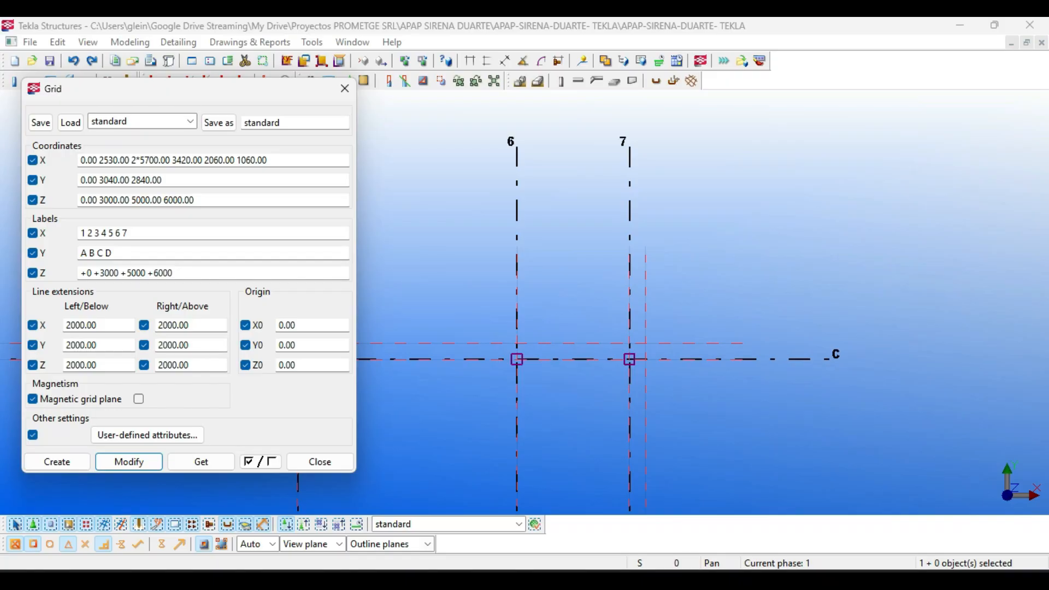
scroll(566, 167, "down", 3)
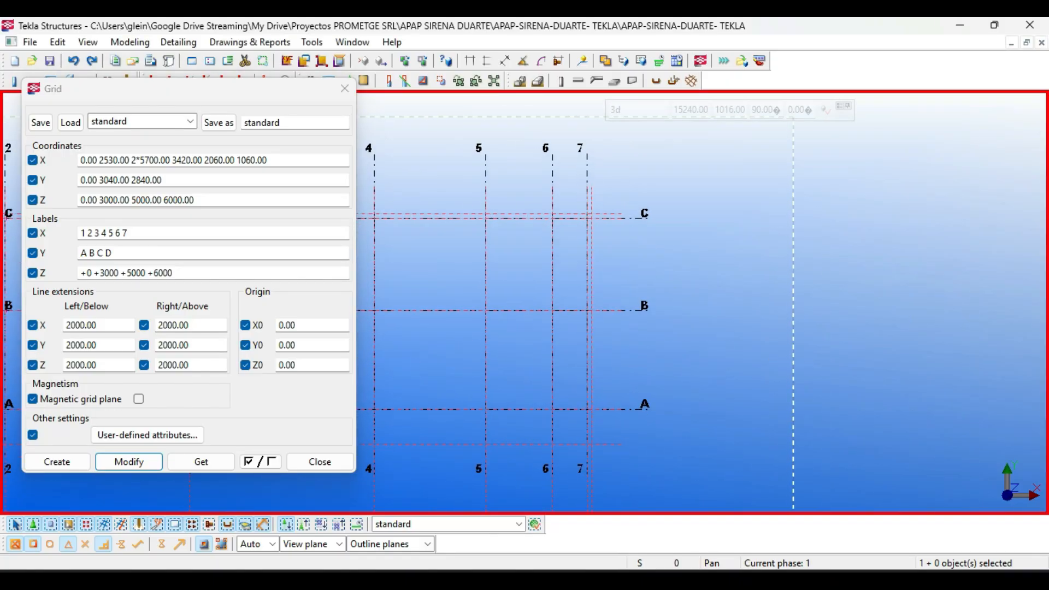
Switch to the AutoCAD drawing and examine the axis labels and spacing in the footing layout plan
key("alt+Tab")
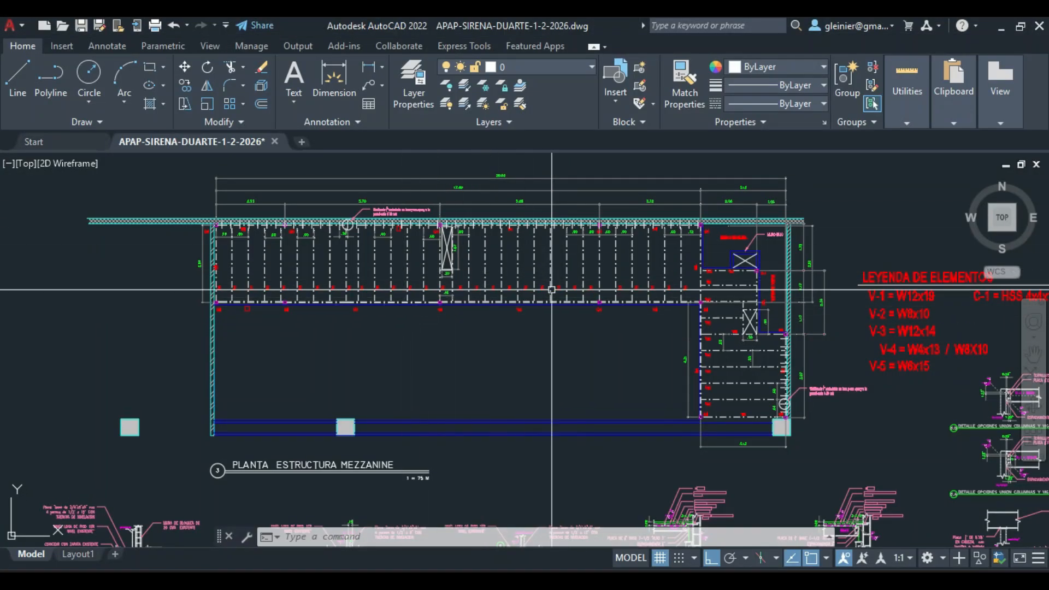
scroll(254, 236, "up", 5)
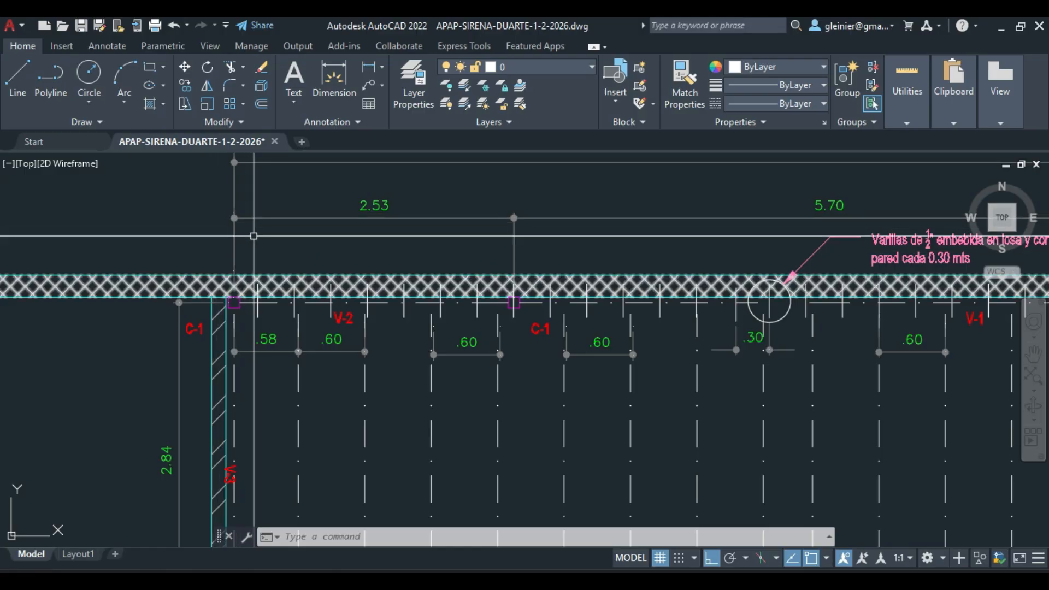
scroll(253, 236, "down", 5)
mouse_move(544, 349)
middle_mouse_down()
mouse_move(670, 286)
mouse_move(632, 334)
middle_mouse_up()
scroll(531, 252, "down", 2)
middle_click_drag(531, 328, 534, 307)
scroll(459, 413, "up", 2)
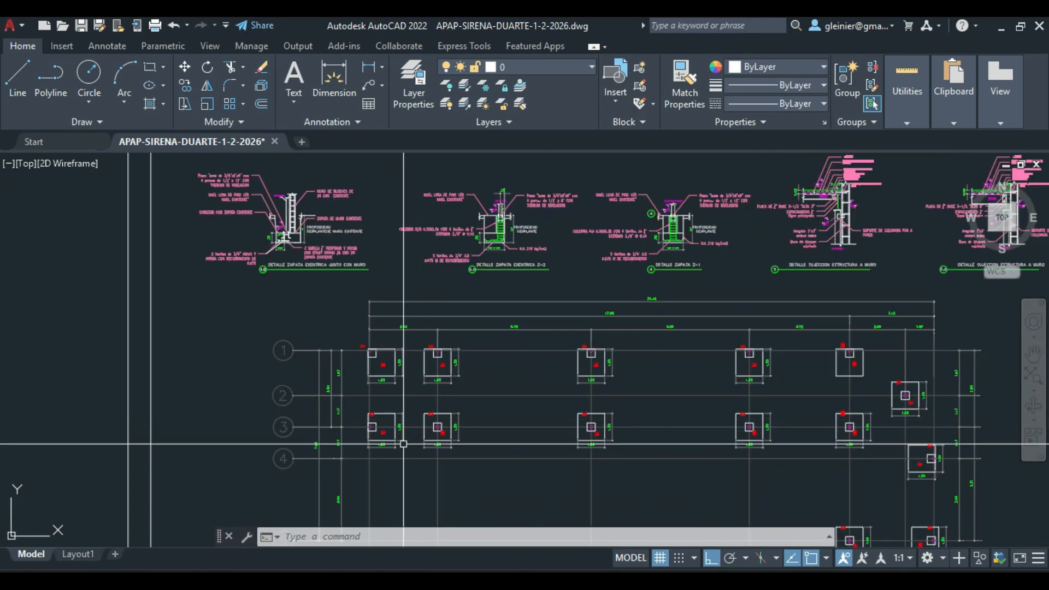
middle_click_drag(403, 444, 406, 258)
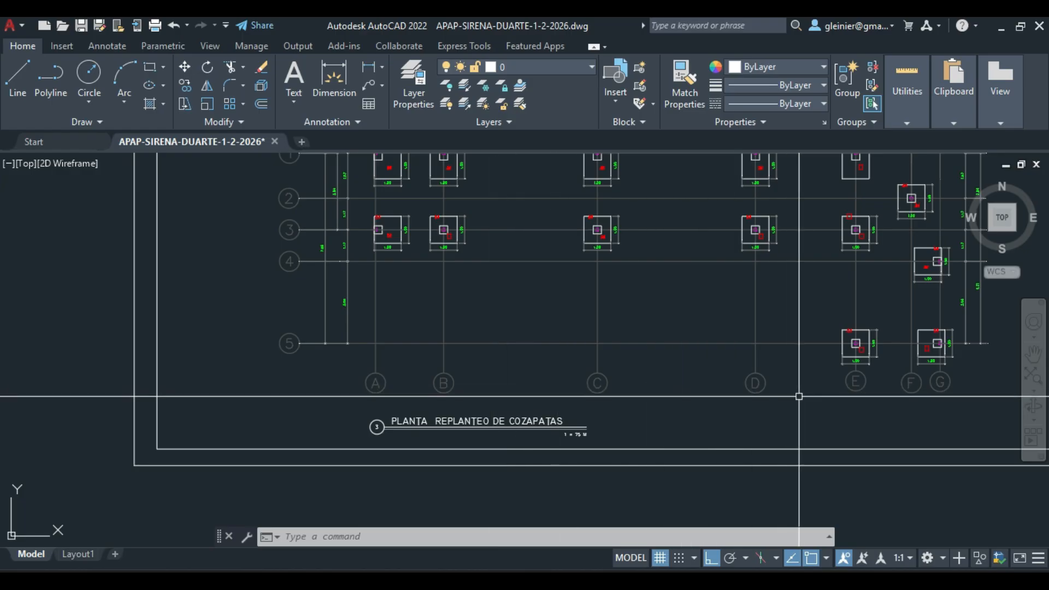
middle_click_drag(799, 396, 631, 458)
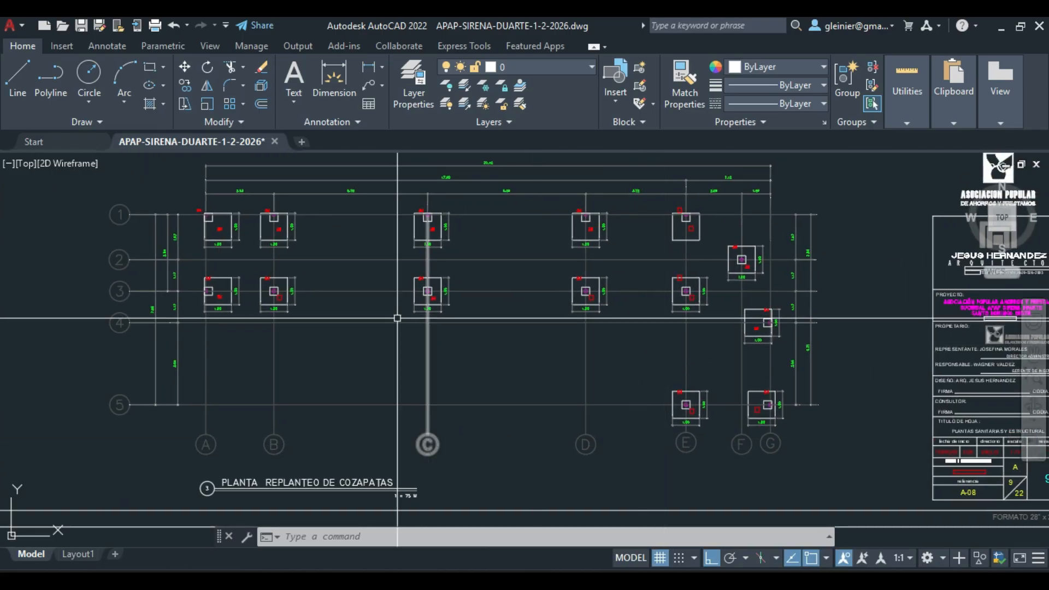
mouse_move(261, 257)
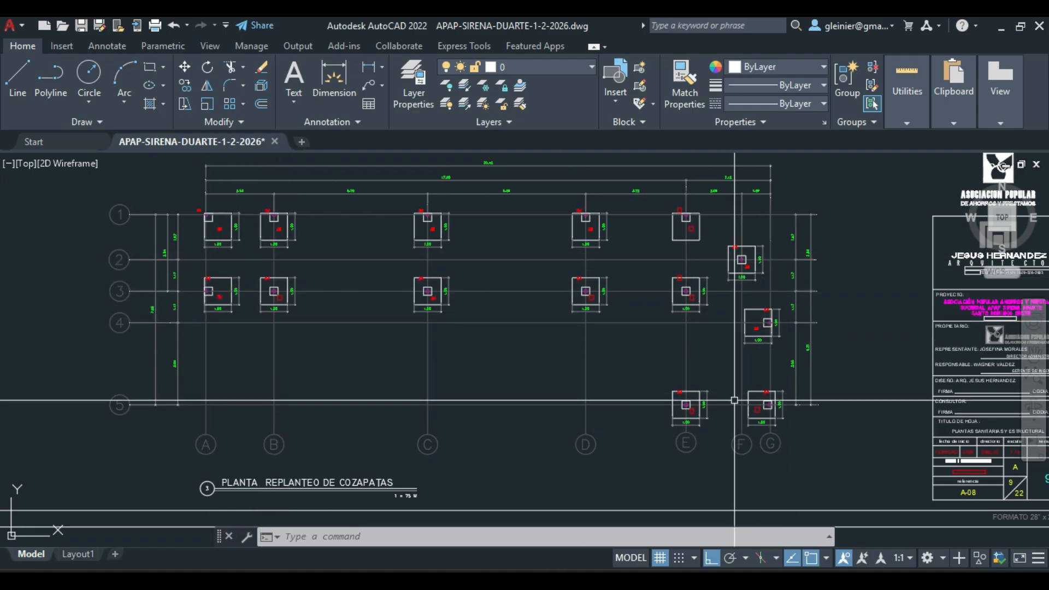
Back in Tekla Structures, set the grid's X labels to A B C D E F G H I J and apply the change
key("alt+Tab")
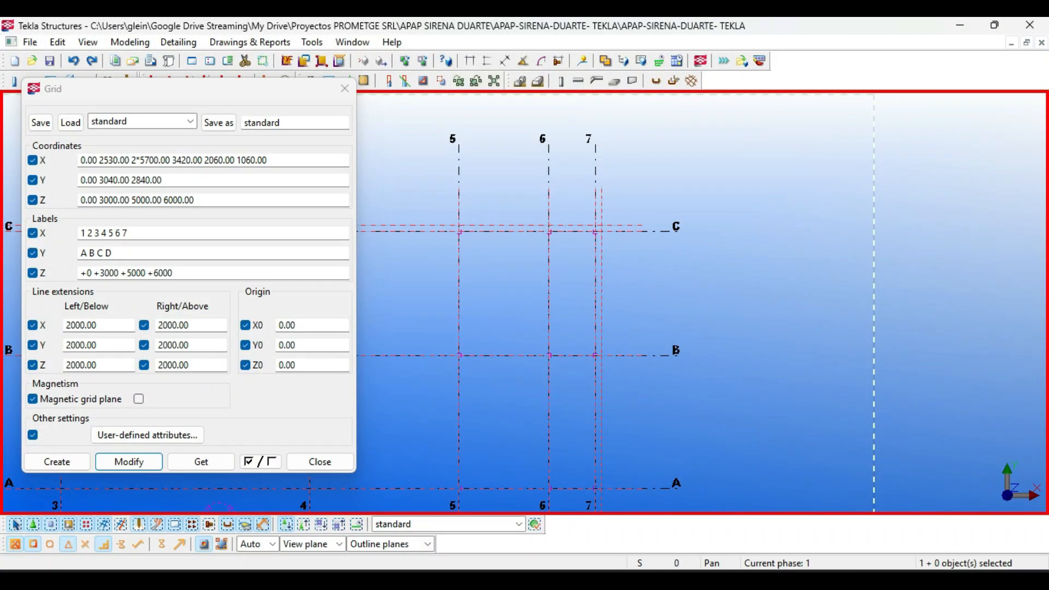
left_click(549, 153)
left_click_drag(129, 233, 79, 233)
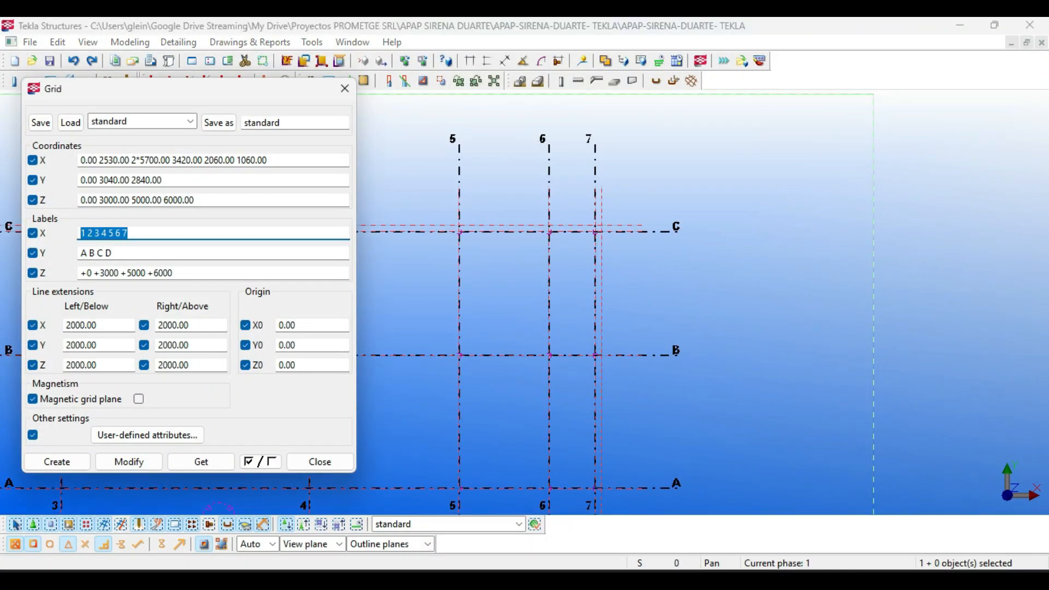
type("A B C D E F G H I J")
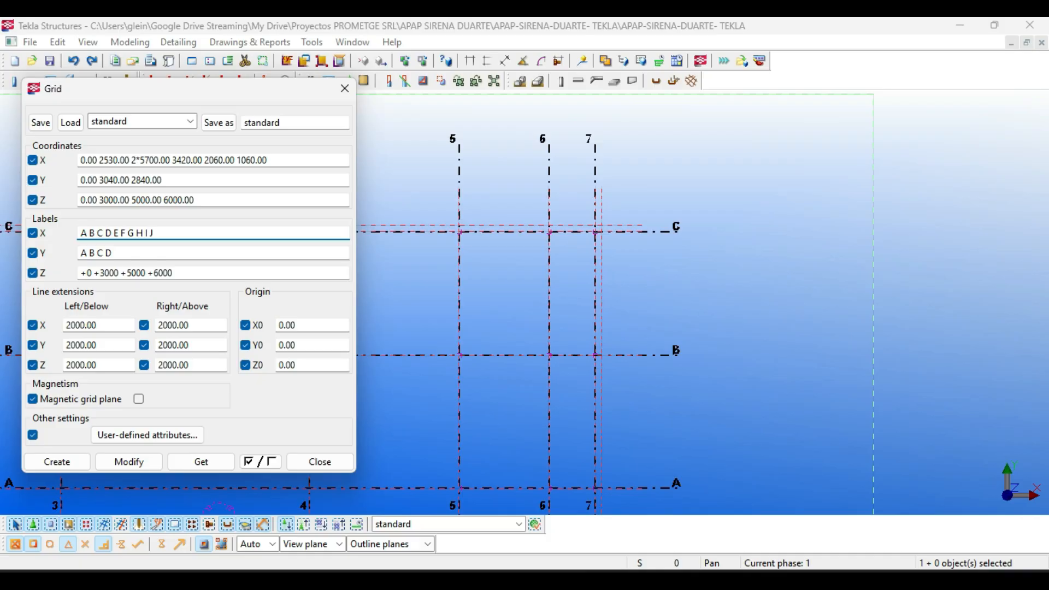
key("Caps_Lock")
left_click(128, 461)
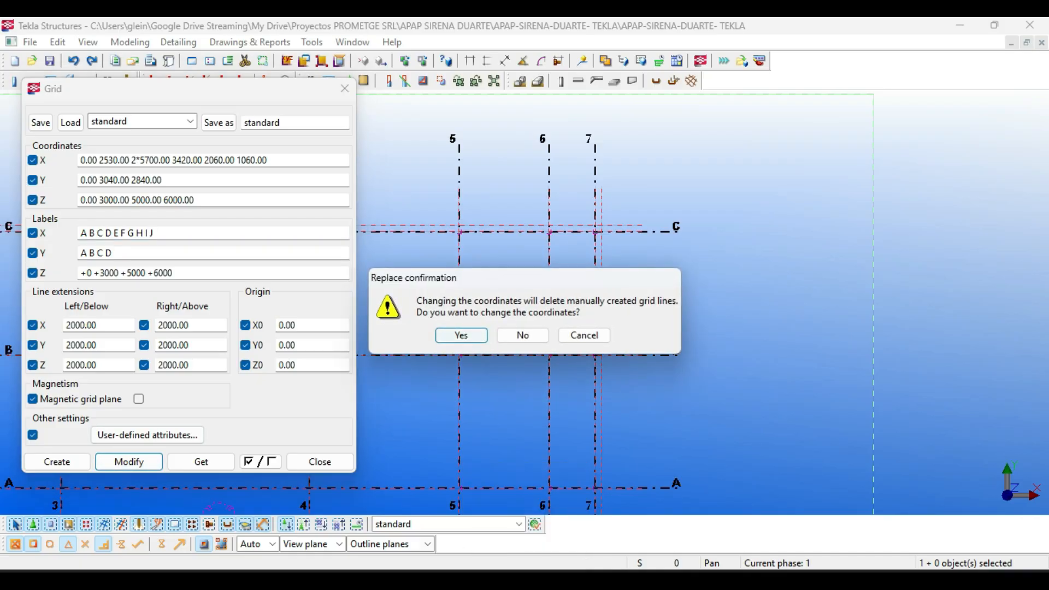
key("Return")
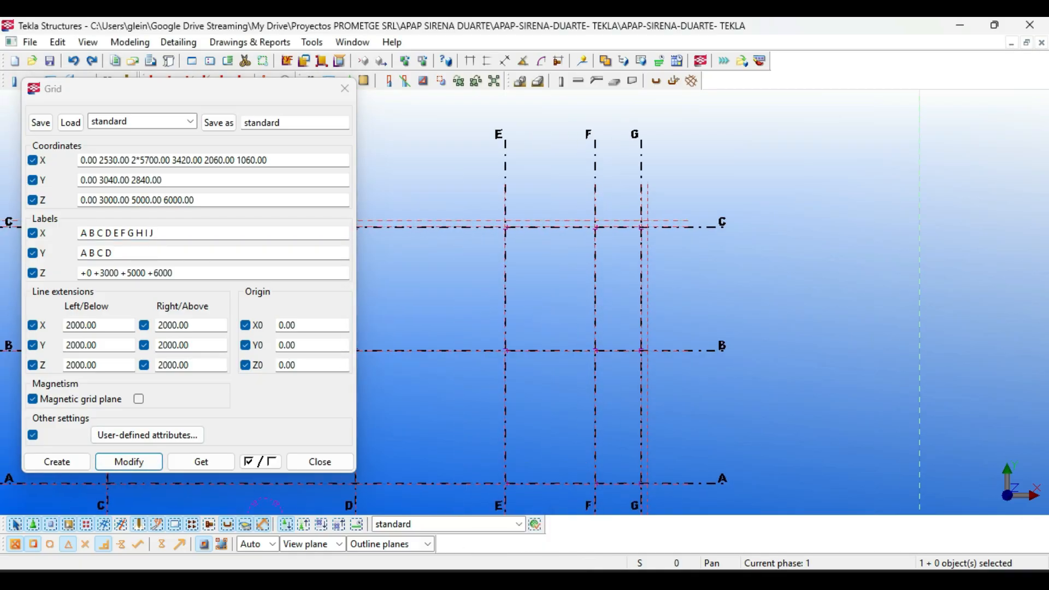
Switch to the AutoCAD drawing and examine the numbering of horizontal axes 1 to 5 and the footing positions in the footing layout plan
key("alt+Tab")
scroll(644, 434, "up", 2)
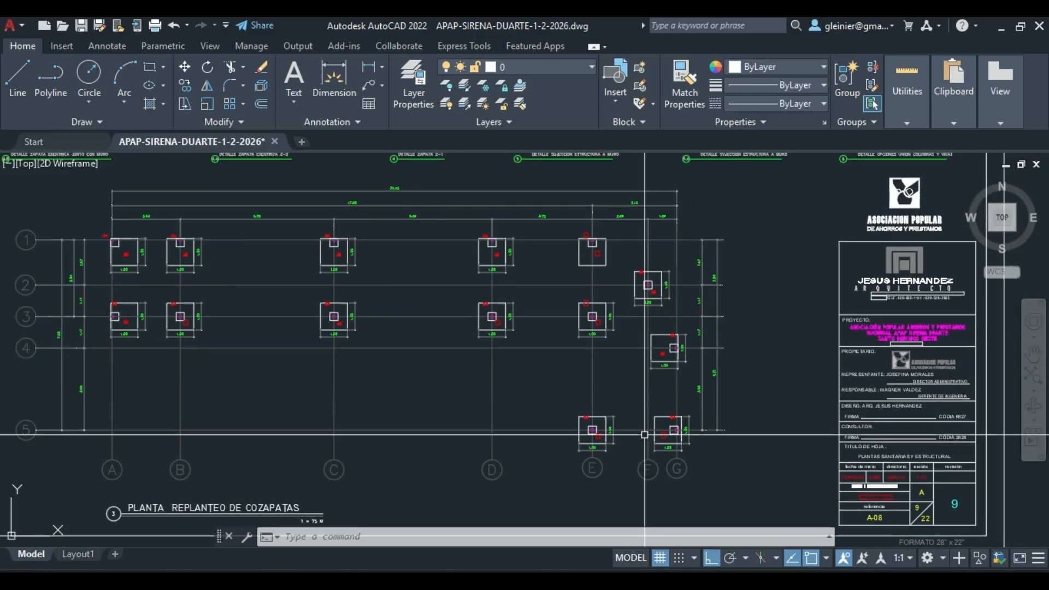
scroll(681, 459, "up", 4)
scroll(665, 445, "down", 2)
middle_click_drag(688, 269, 667, 313)
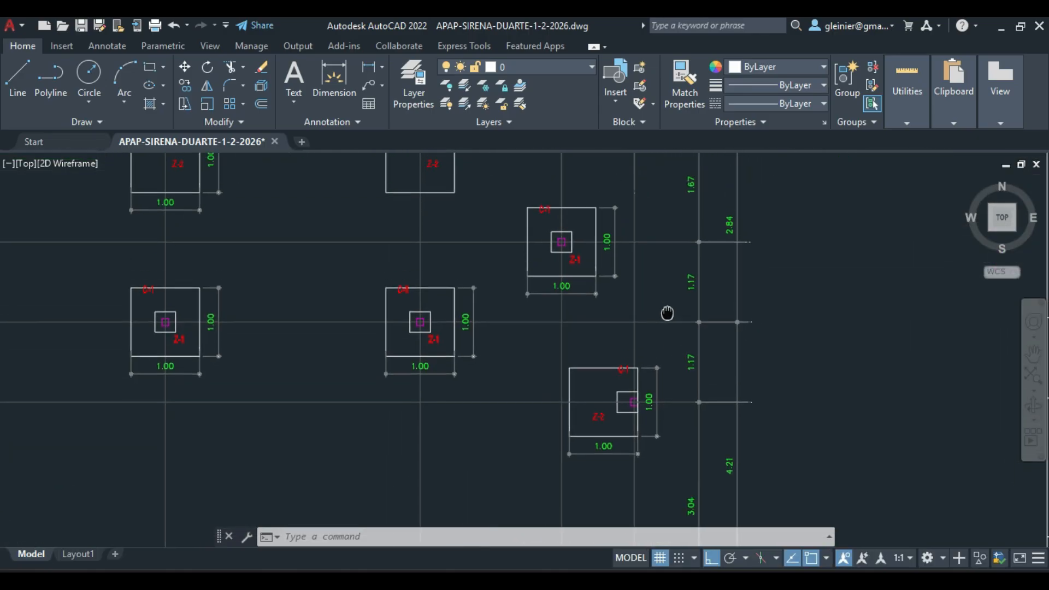
scroll(667, 313, "down", 4)
middle_click_drag(663, 203, 663, 236)
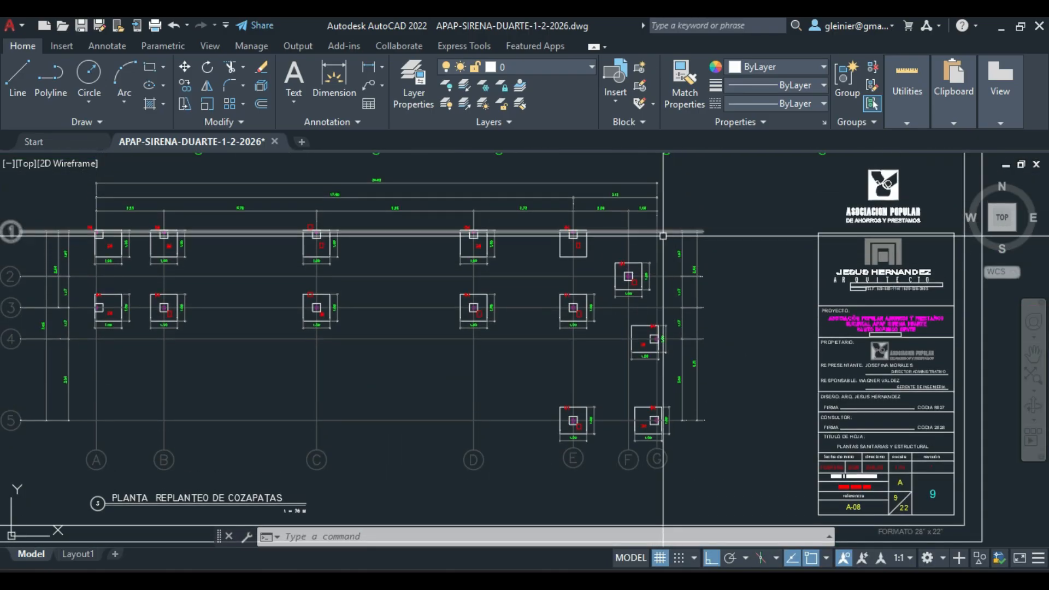
scroll(663, 236, "down", 3)
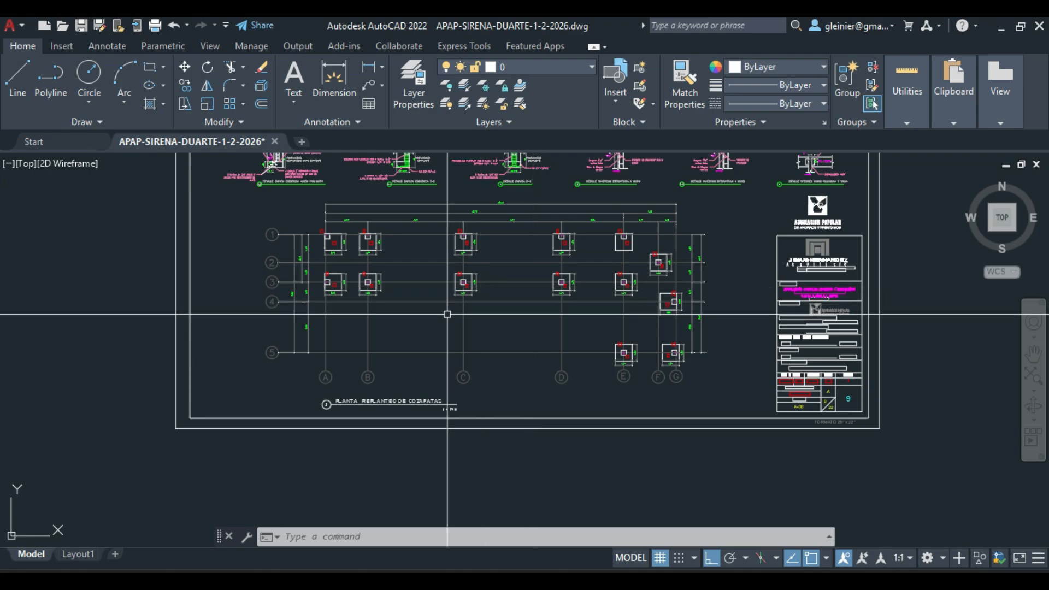
scroll(277, 227, "up", 2)
middle_click_drag(276, 227, 289, 248)
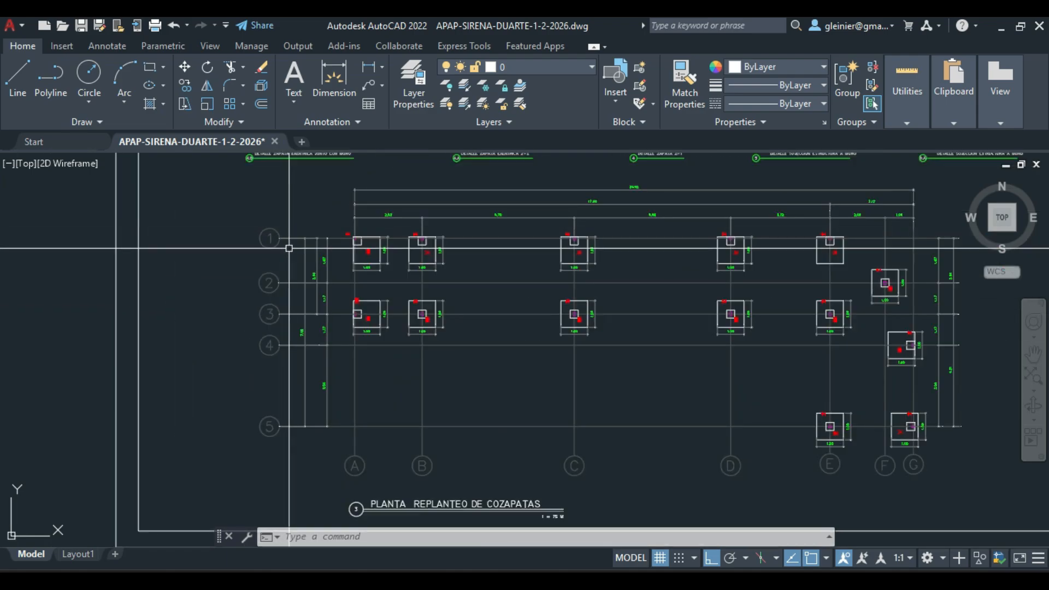
Back in Tekla Structures, set the grid's Y labels to 5 4 3 2 1 and apply the change to the model grid
key("alt+Tab")
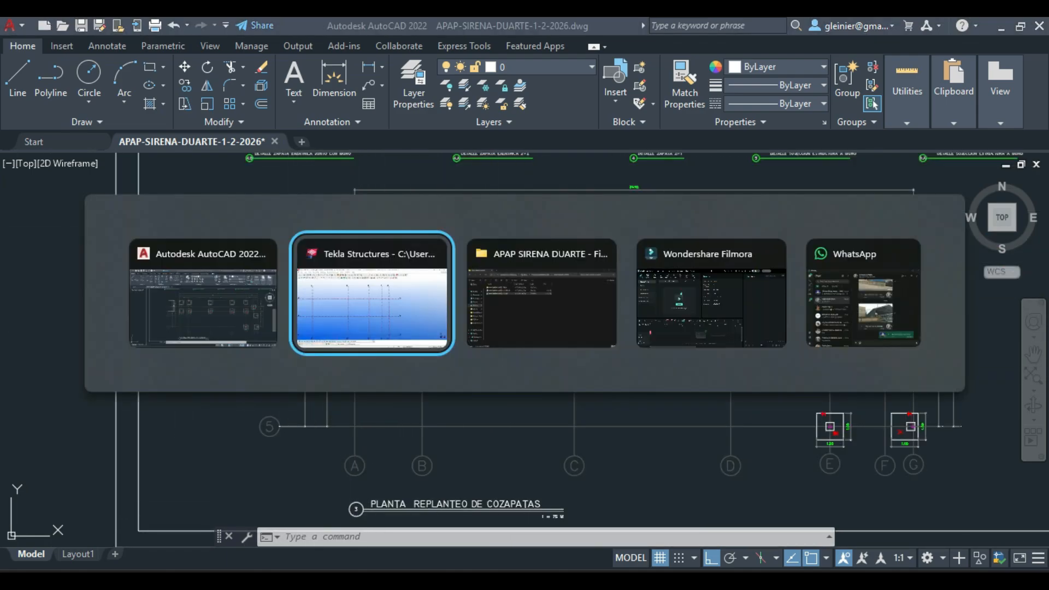
left_click_drag(113, 253, 80, 253)
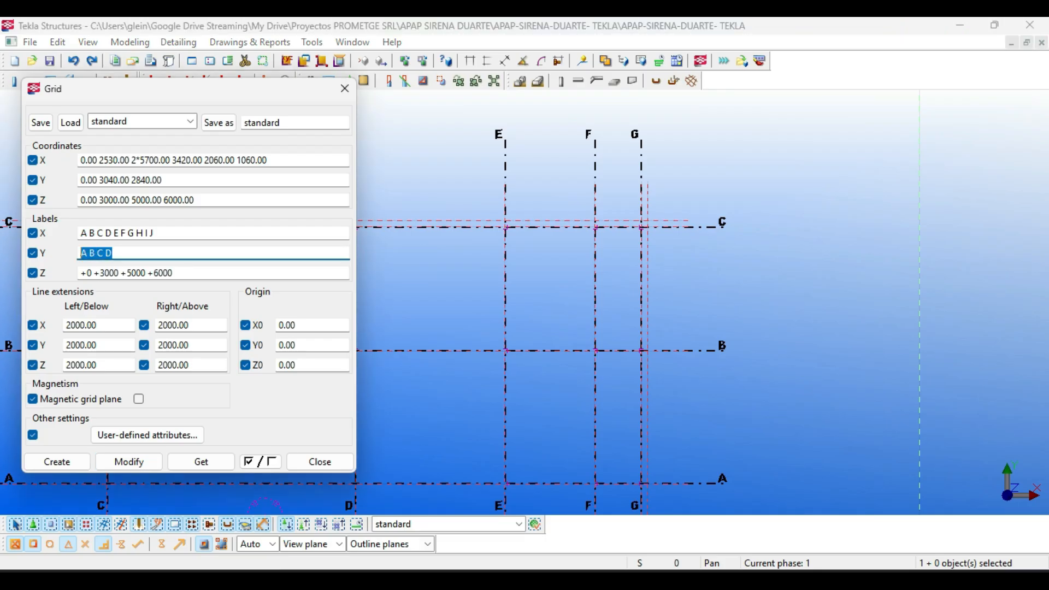
type("5 4 3 2 1")
middle_click_drag(524, 241, 607, 221)
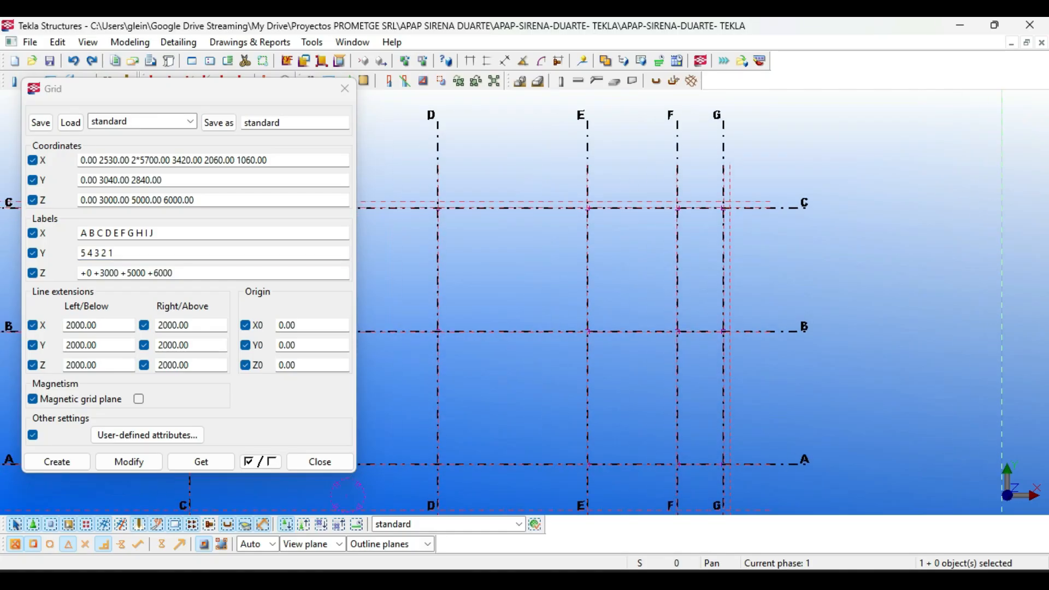
left_click(129, 461)
left_click(459, 332)
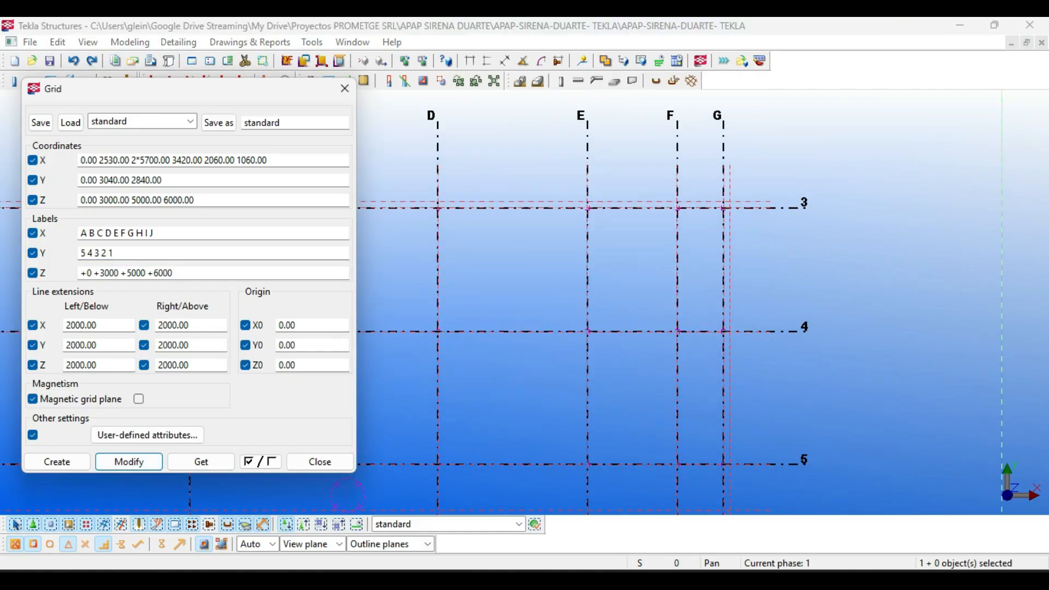
middle_click_drag(546, 309, 756, 272)
scroll(681, 306, "down", 1)
scroll(686, 273, "down", 1)
scroll(621, 257, "up", 1)
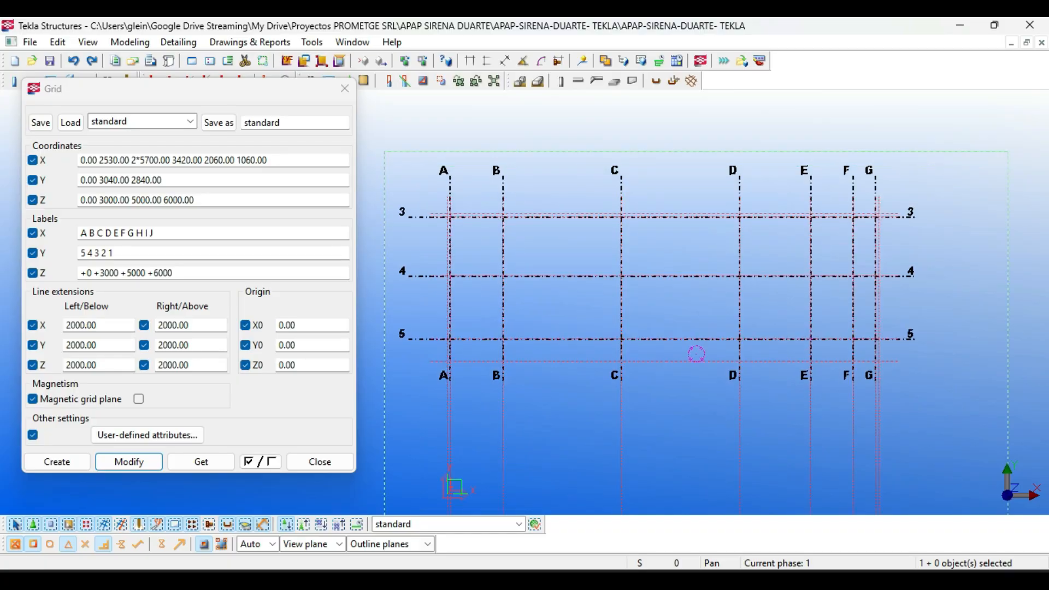
Try the grid's Y labels in the ascending order 1 2 3 4 5 and apply the change
left_click(97, 253)
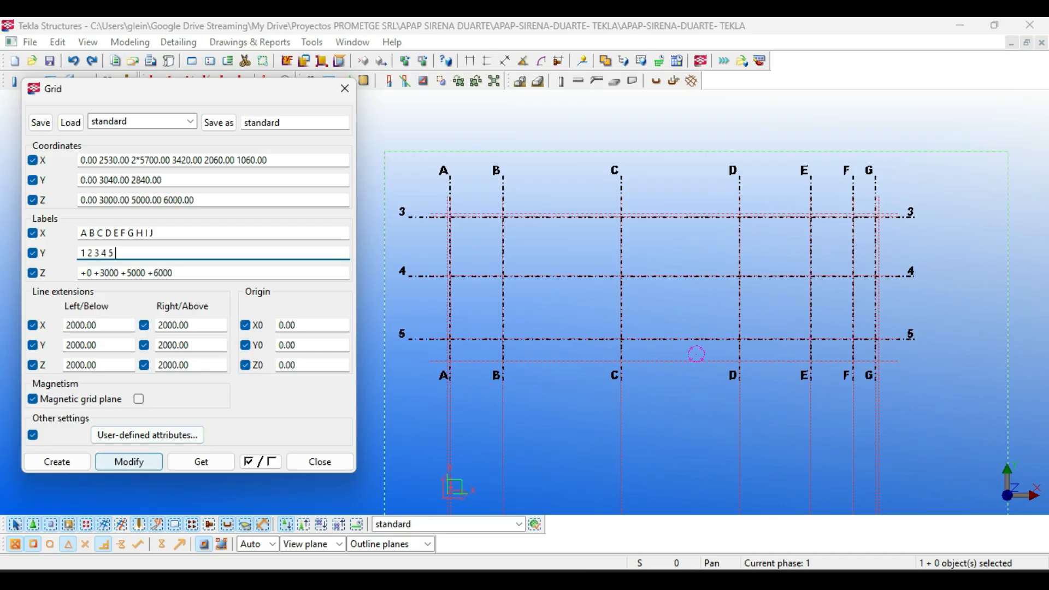
left_click(129, 462)
key("Return")
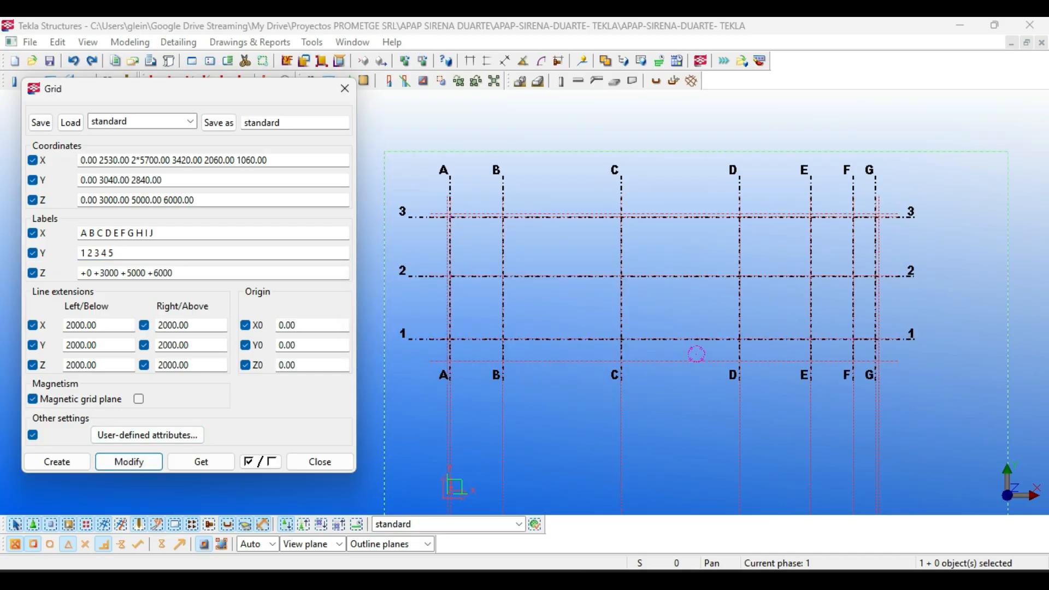
scroll(696, 354, "up", 2)
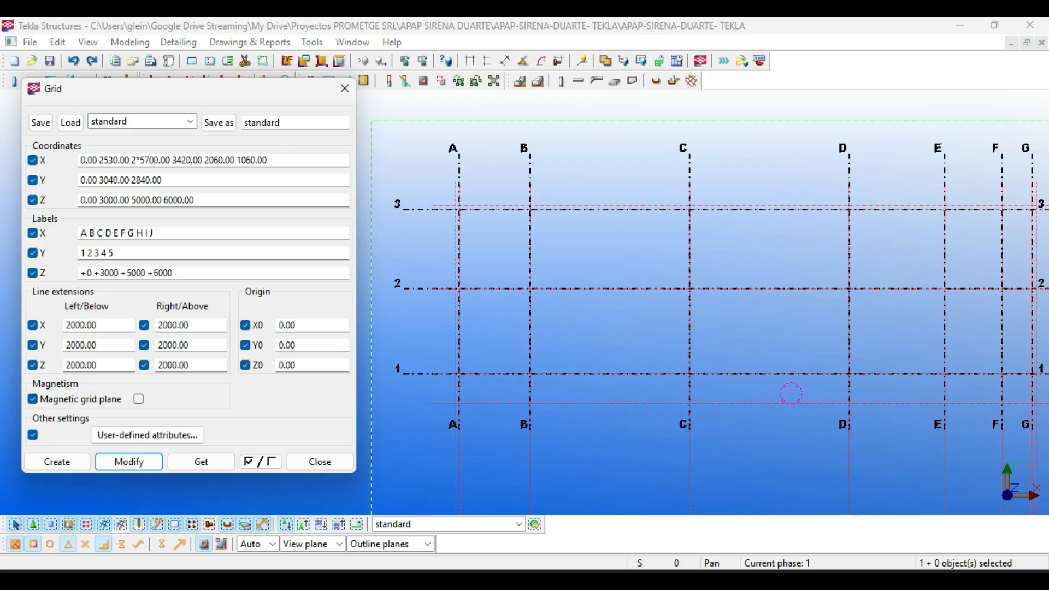
Check the axis order in the AutoCAD plan, then in Tekla Structures apply Y labels 5 4 3 2 1 and close the grid settings
key("alt+Tab")
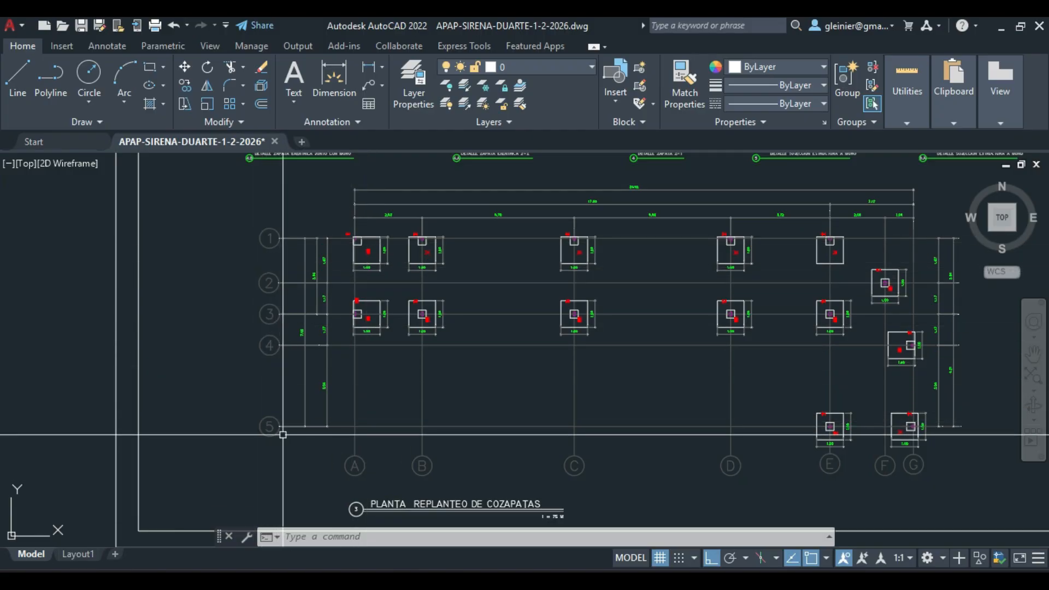
key("alt+Tab")
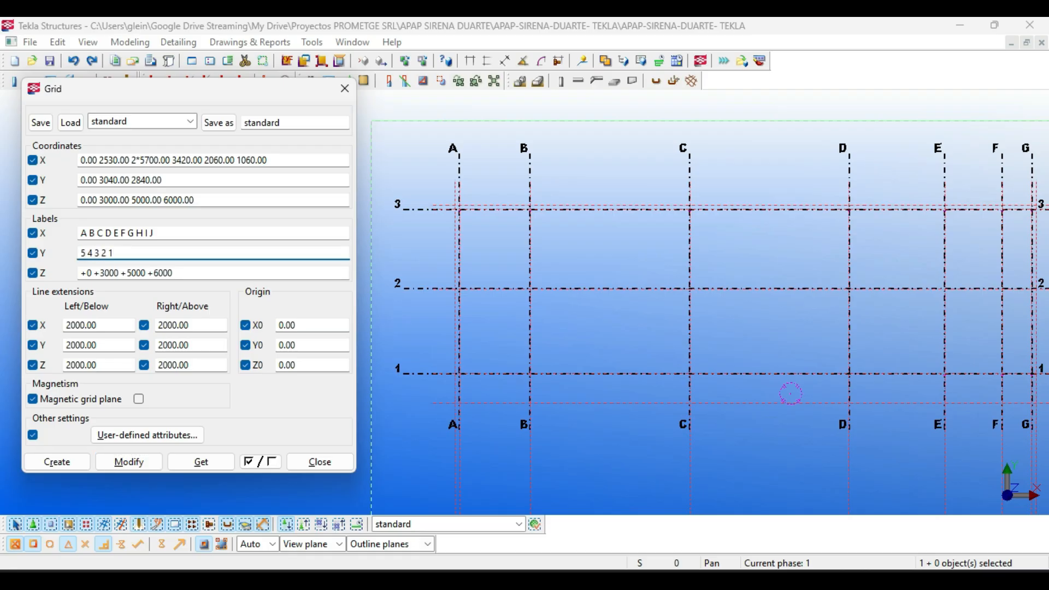
key("Return")
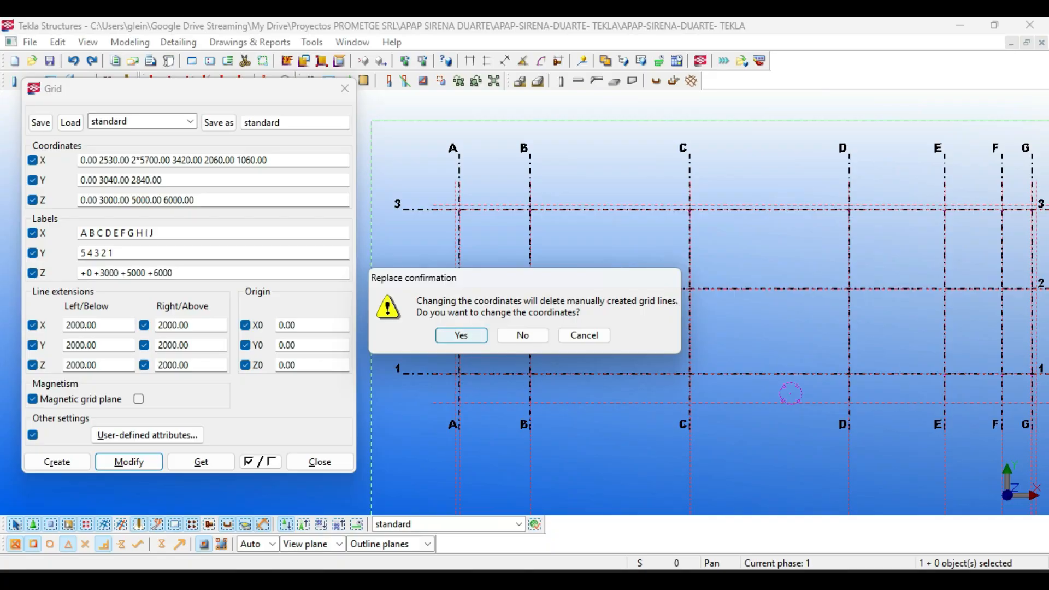
key("Return")
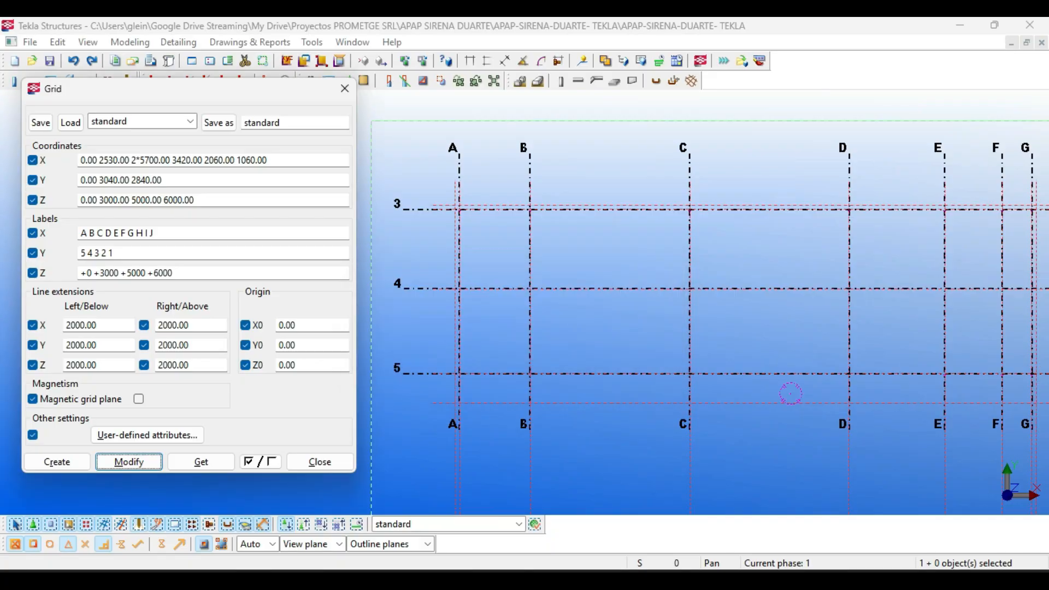
scroll(422, 317, "down", 3)
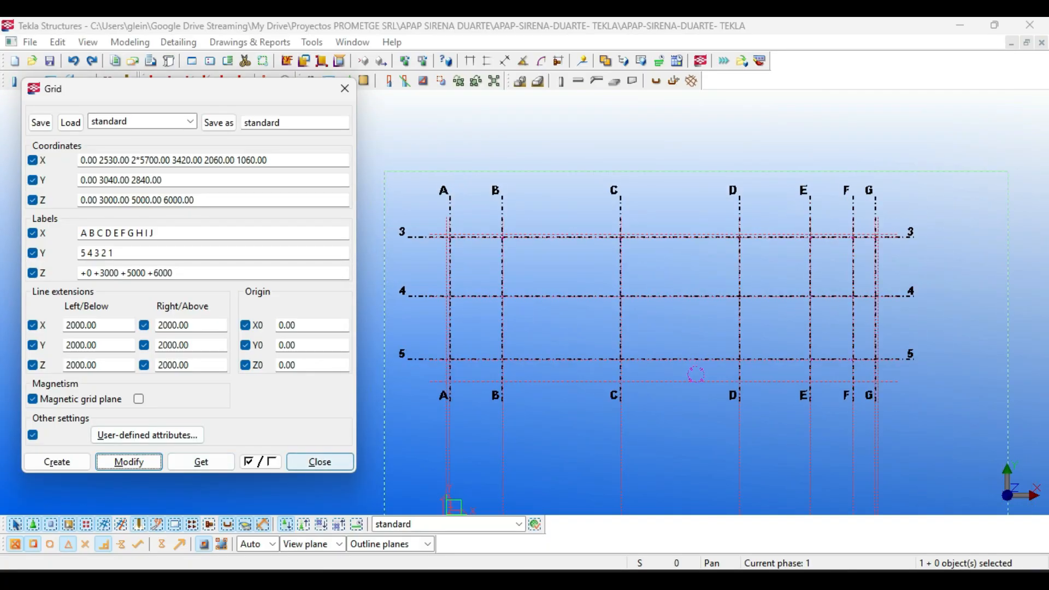
left_click(319, 462)
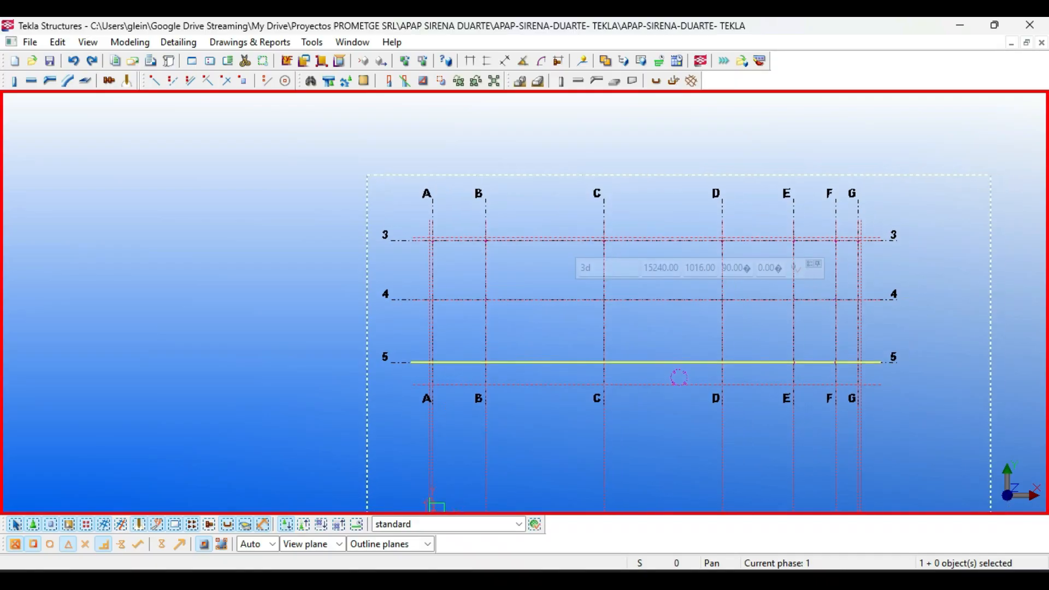
Compare the columns on axis 5 with the AutoCAD footing plan and delete the Tekla Structures model column at axes F-5
scroll(447, 393, "up", 3)
scroll(724, 380, "up", 7)
scroll(724, 380, "down", 2)
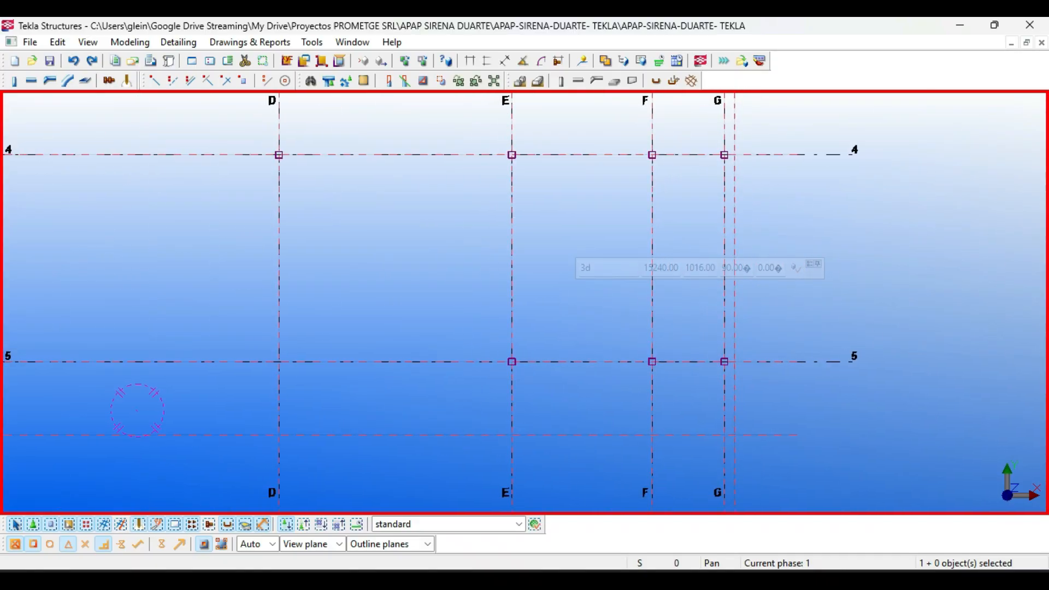
key("alt+Tab")
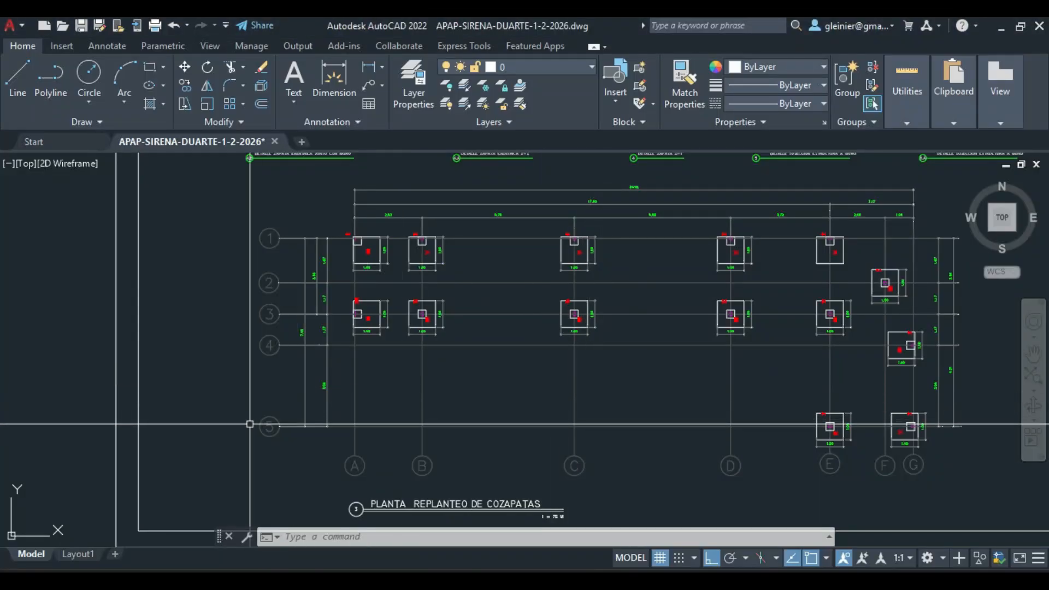
scroll(903, 433, "up", 4)
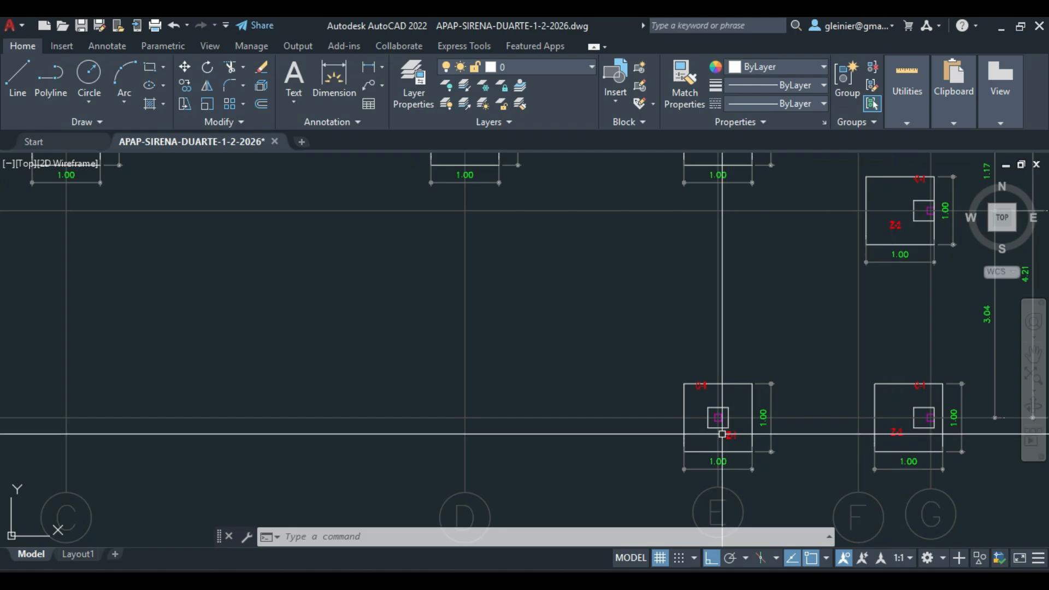
scroll(766, 392, "down", 6)
scroll(787, 375, "up", 5)
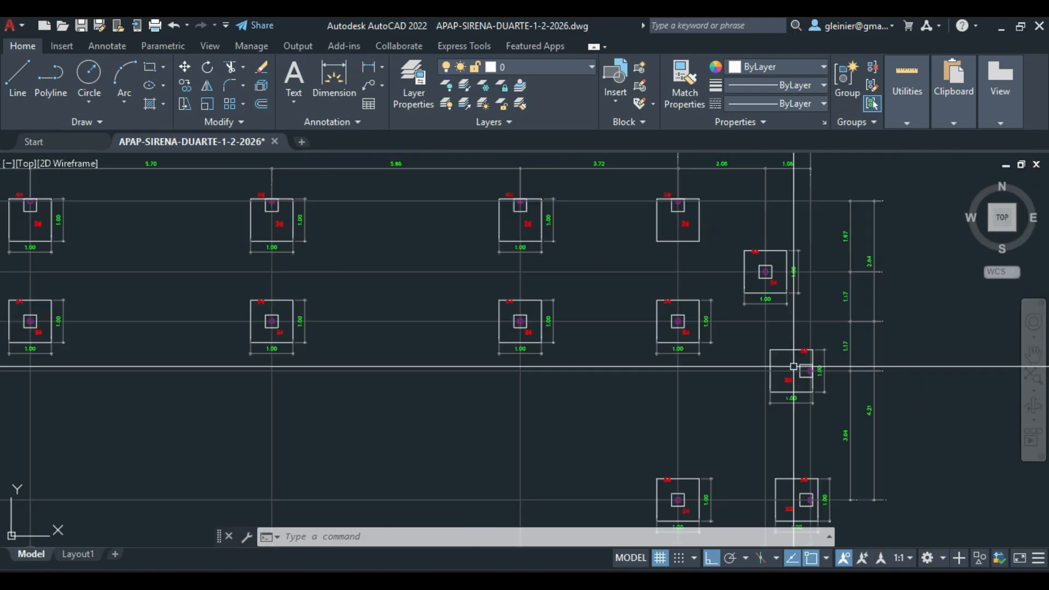
middle_click_drag(794, 376, 783, 319)
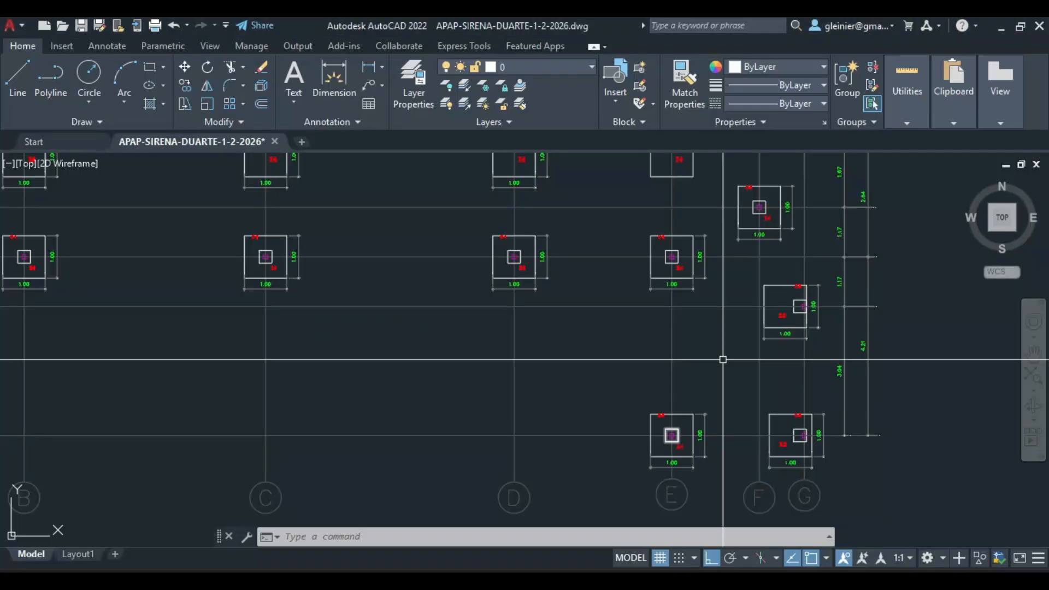
scroll(764, 436, "up", 3)
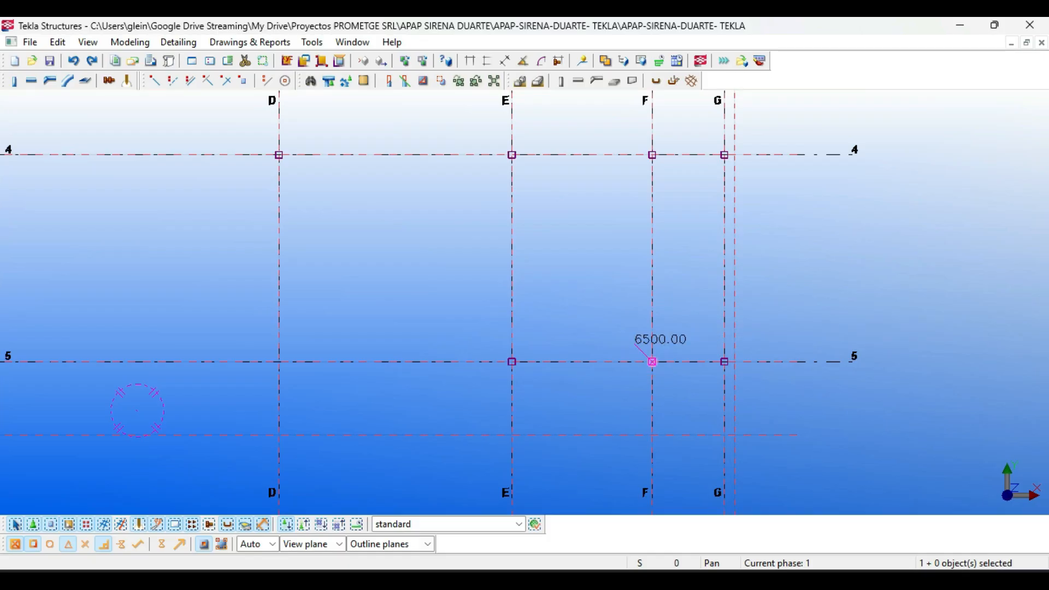
key("Delete")
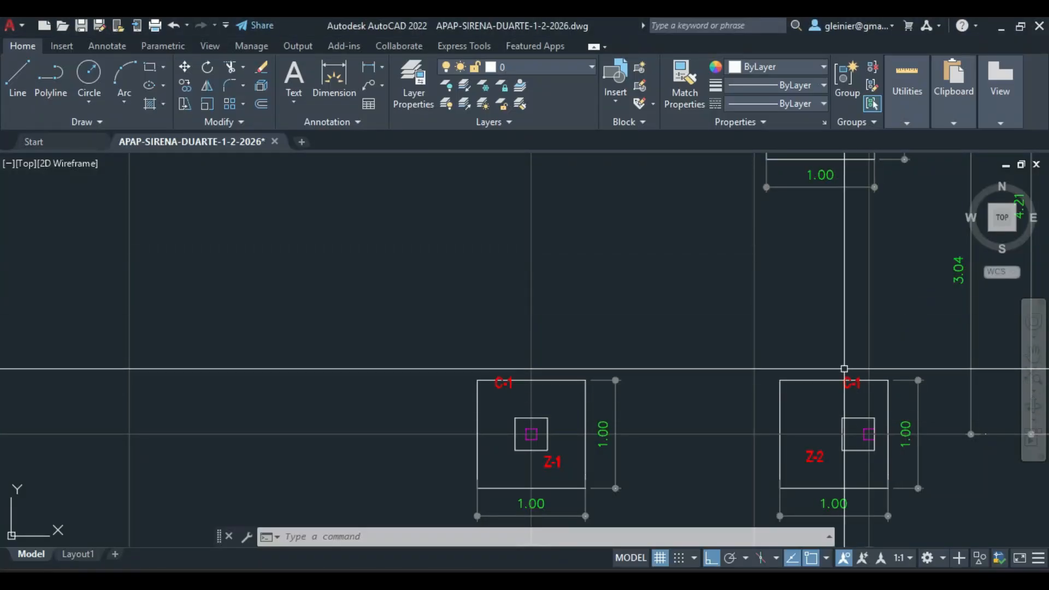
scroll(867, 317, "down", 5)
middle_click_drag(867, 309, 922, 308)
key("Escape")
key("Escape")
key("Escape")
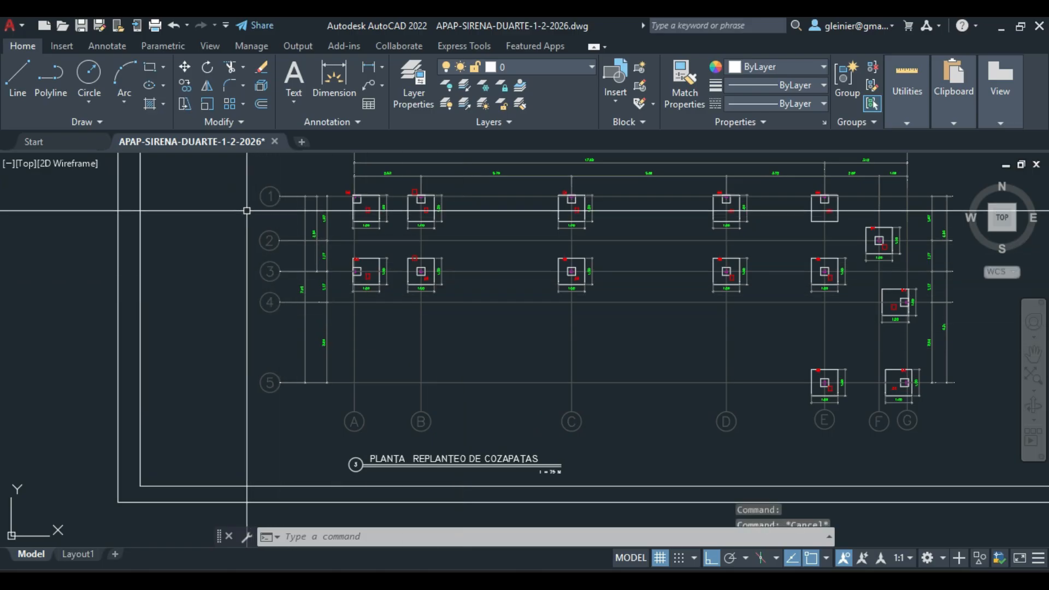
left_click(249, 175)
left_click(293, 395)
key("Escape")
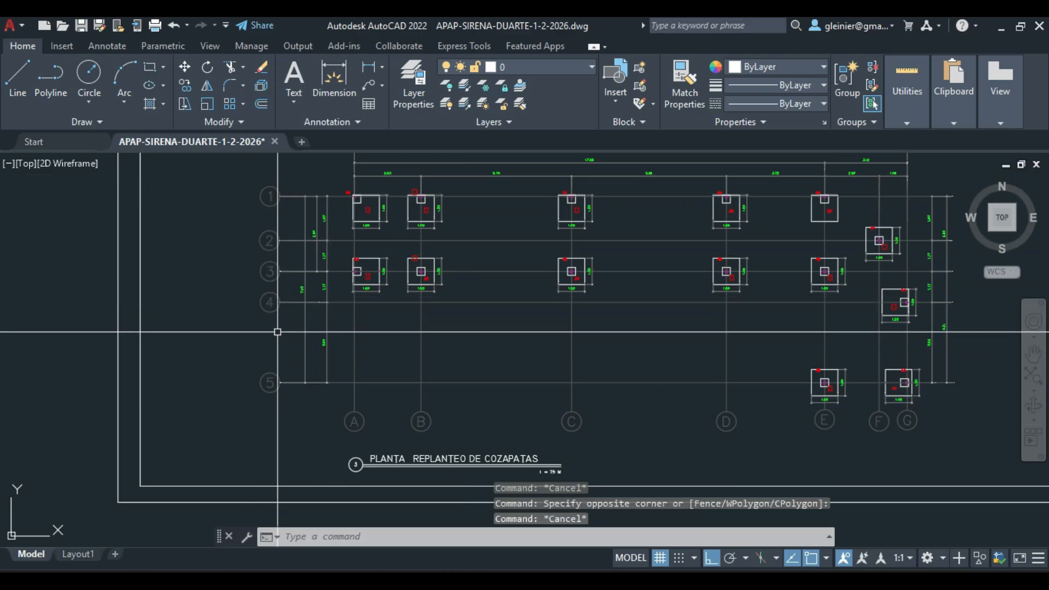
left_click(276, 303)
key("Escape")
left_click(270, 301)
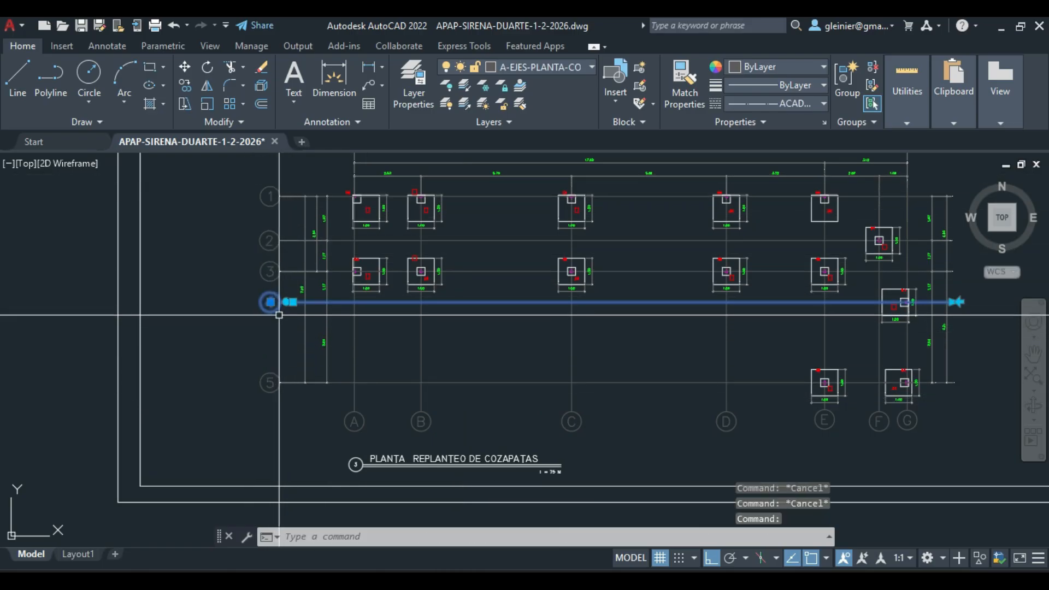
key("Escape")
left_click(248, 179)
key("Escape")
Try to explode the horizontal axes 1 to 5 of the AutoCAD footing layout plan
left_click(293, 171)
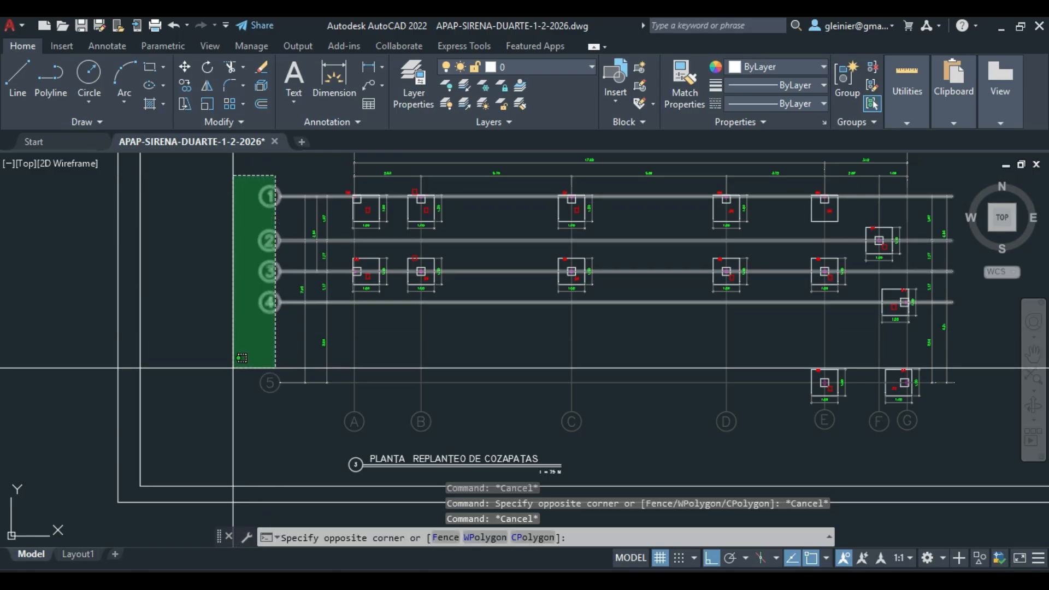
left_click(238, 405)
type("X")
key("Return")
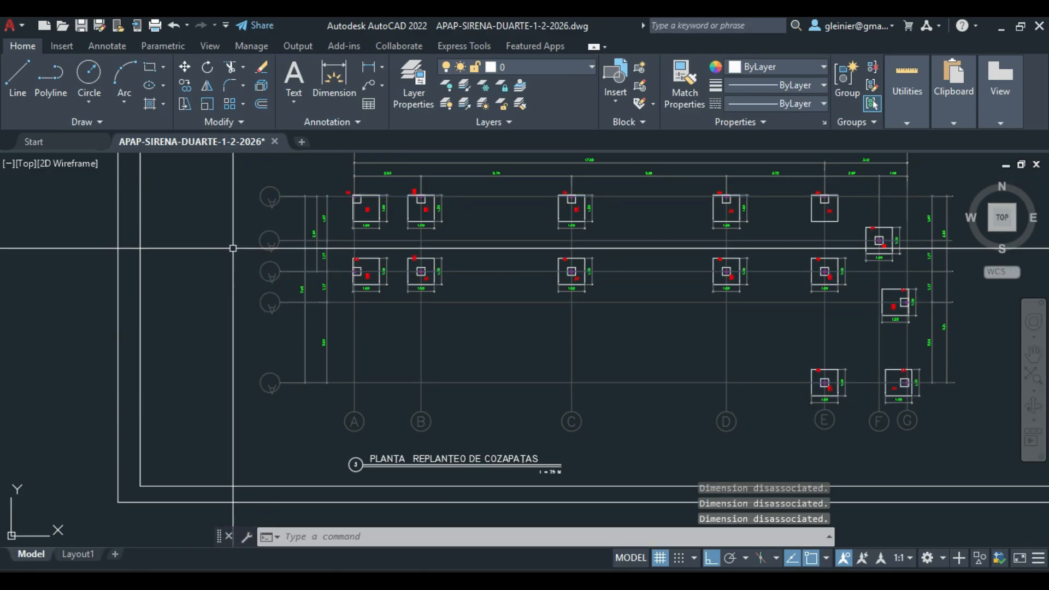
key("Escape")
key("Escape")
key("Escape")
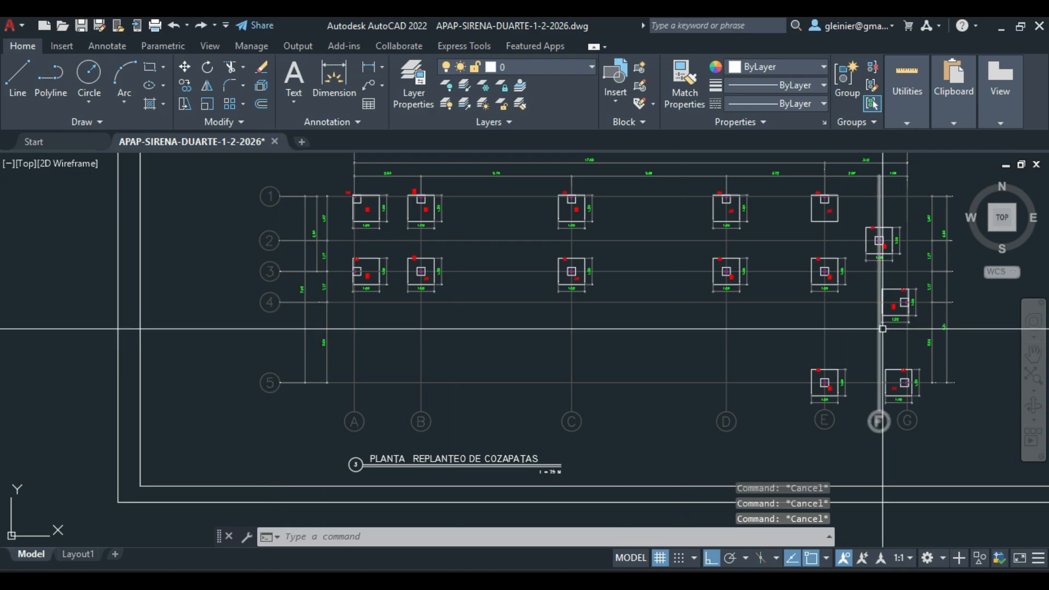
Copy axes 1 to 5 with their bubbles and adjoining dimensions to the east side of the footing plan, beyond axis G
middle_click_drag(885, 328, 870, 331)
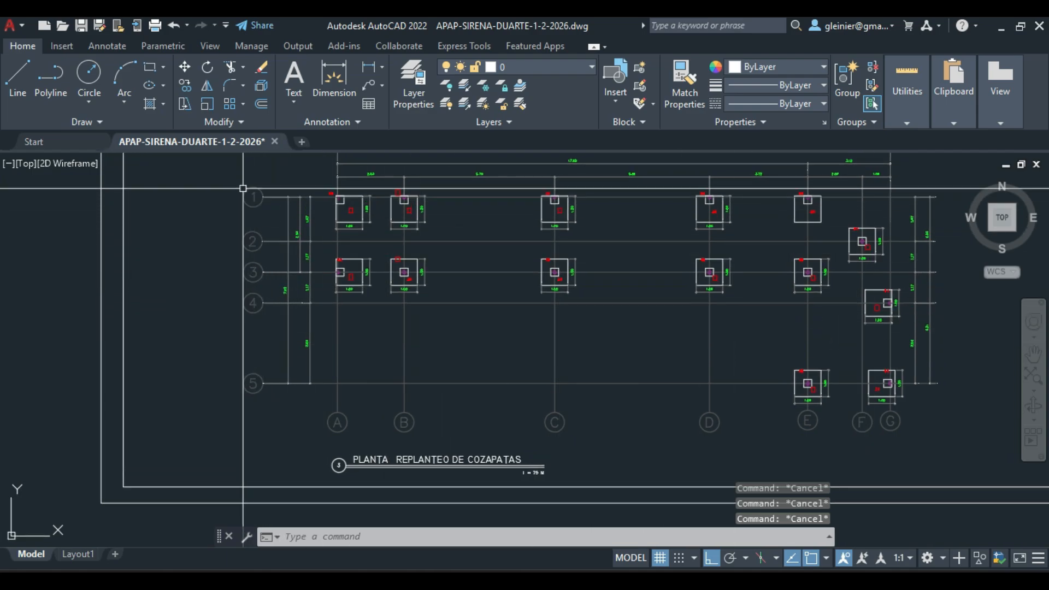
left_click(269, 172)
left_click(227, 402)
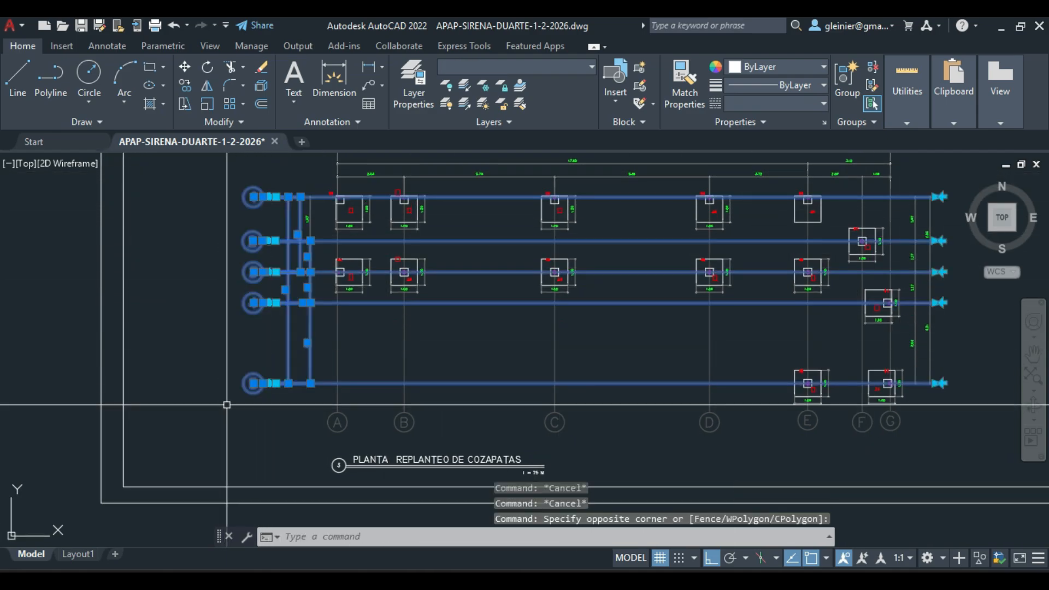
type("CO")
key("Return")
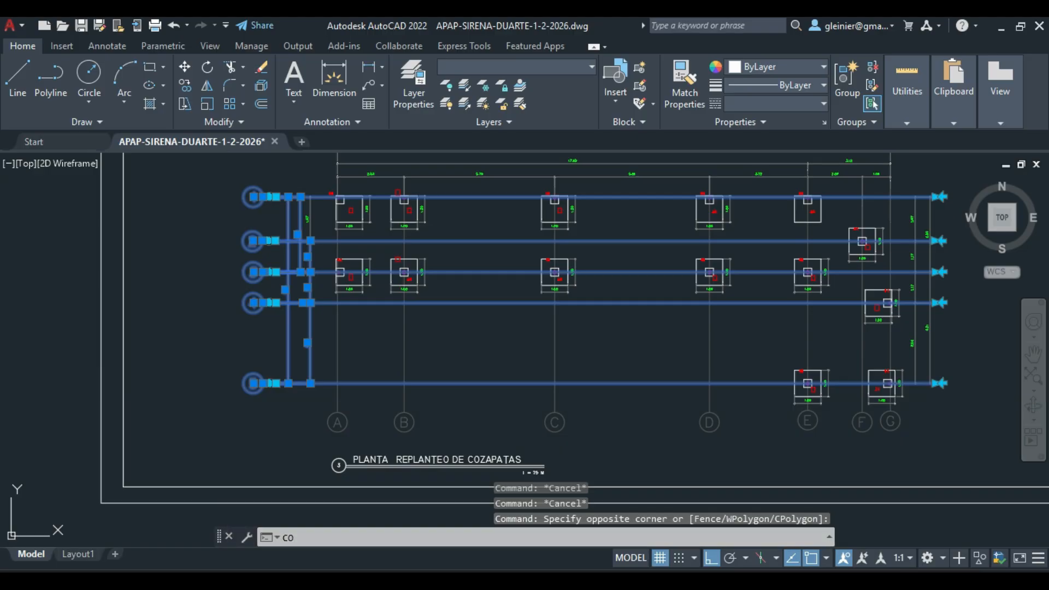
left_click(253, 303)
middle_click_drag(613, 308, 414, 315)
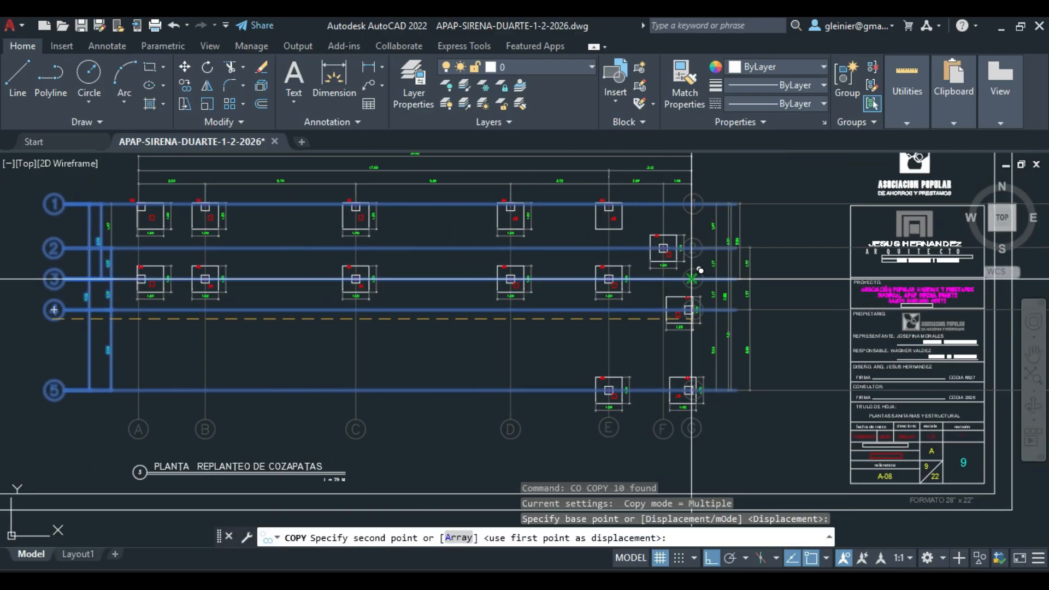
left_click(765, 265)
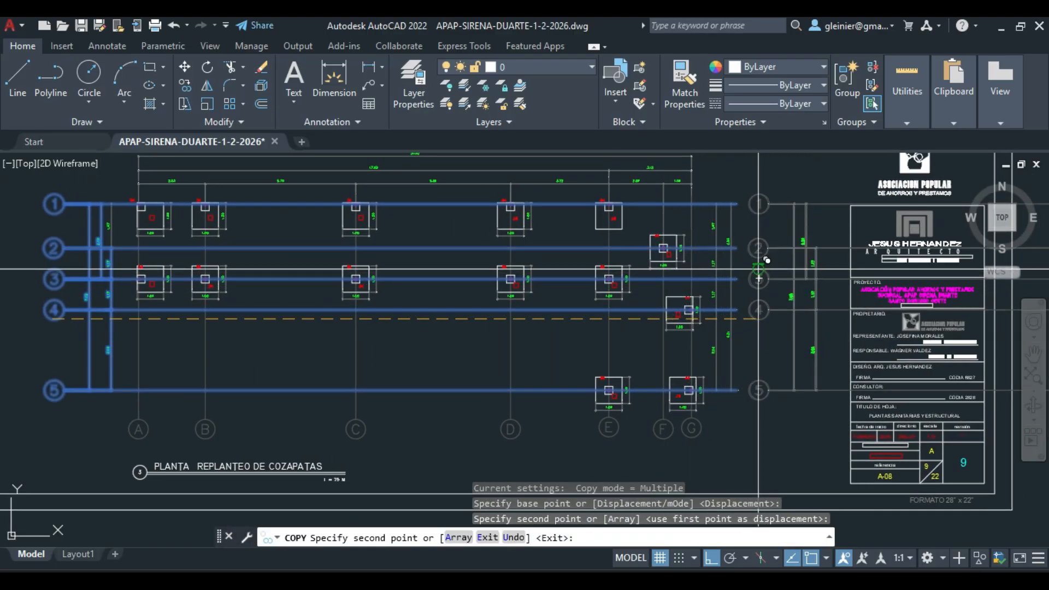
key("Escape")
key("Escape")
key("Escape")
Compare the footings on axis 4 of the AutoCAD plan with the columns on axis 4 of the Tekla Structures model
scroll(689, 293, "up", 2)
scroll(689, 293, "up", 2)
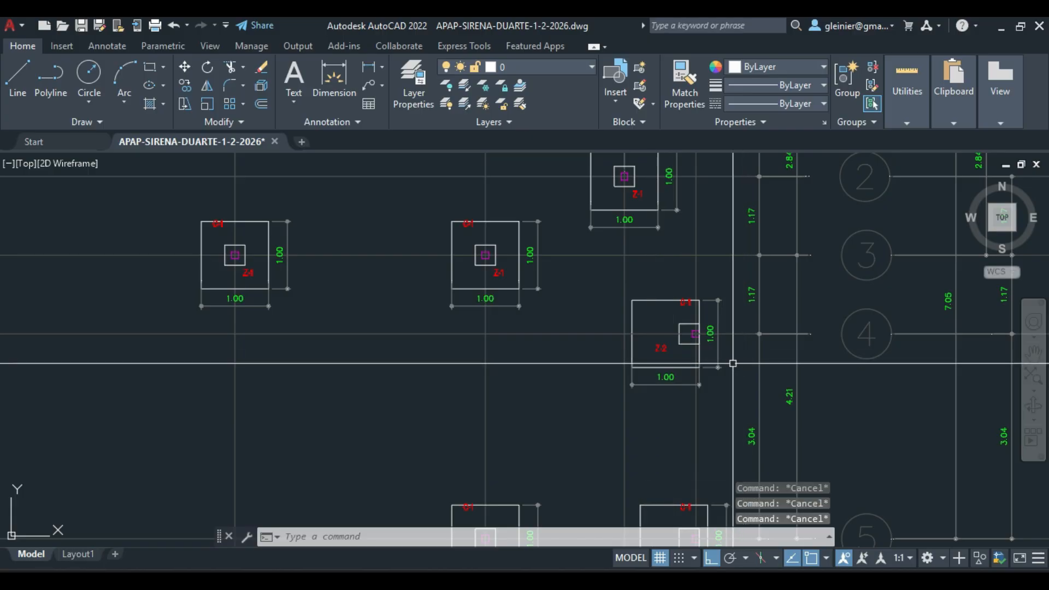
middle_click_drag(757, 347, 652, 329)
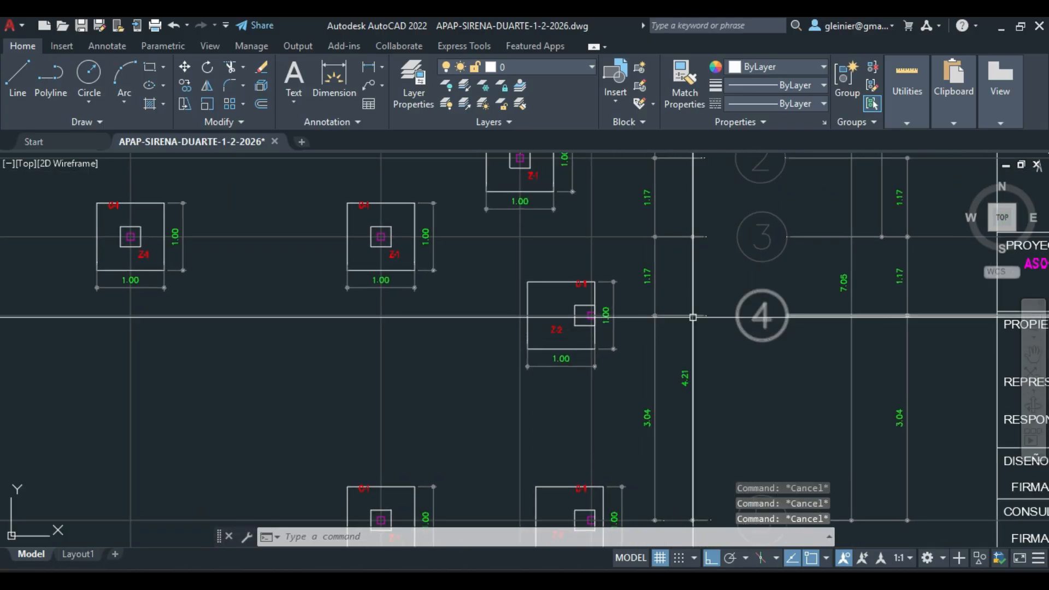
key("alt+Tab")
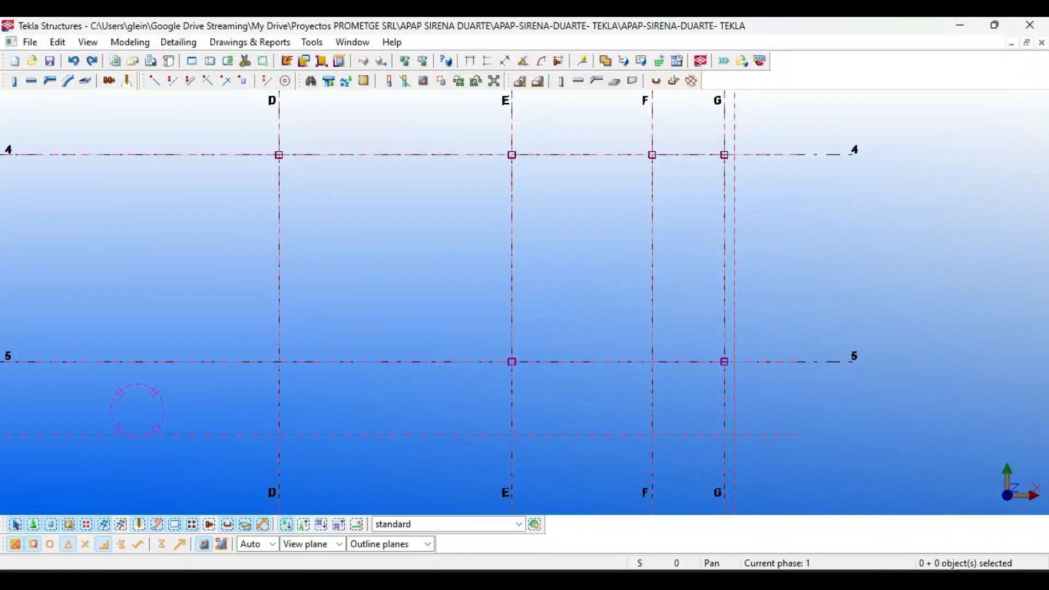
middle_click_drag(724, 246, 706, 342)
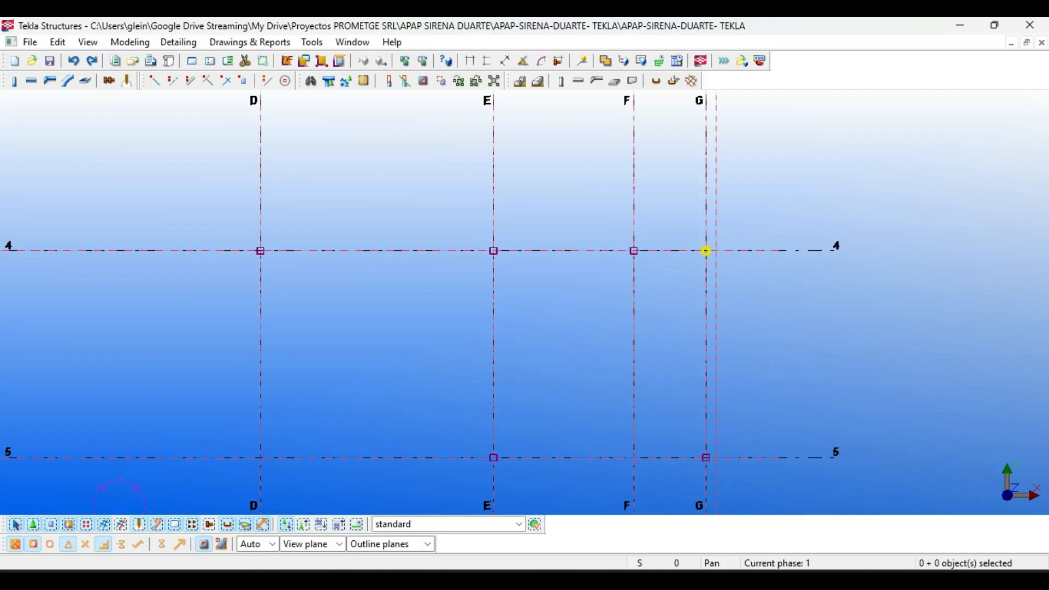
scroll(493, 251, "down", 3)
scroll(493, 251, "up", 3)
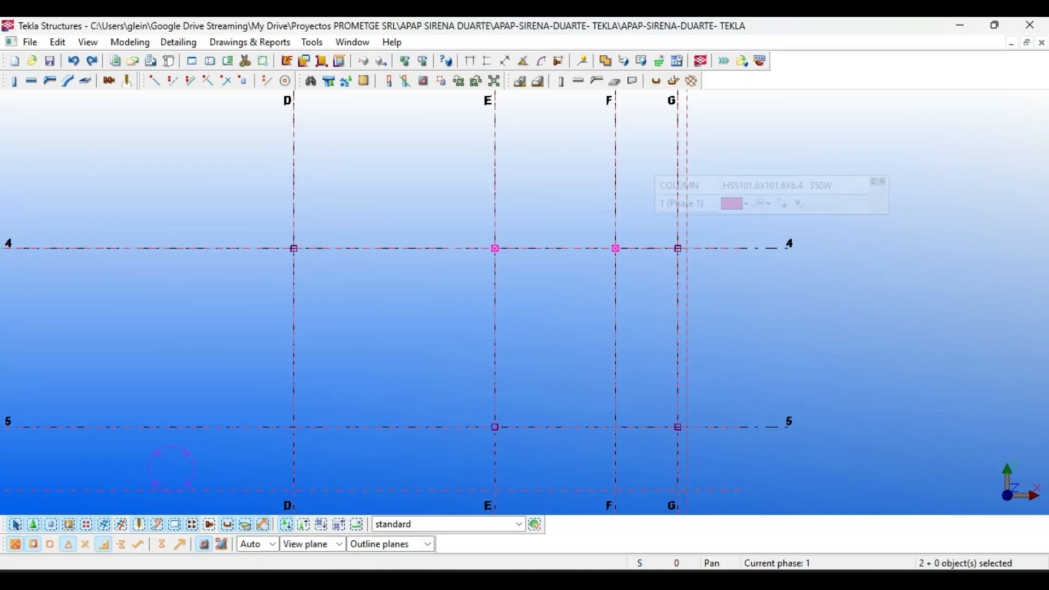
scroll(588, 304, "down", 2)
left_click(584, 306)
scroll(579, 307, "up", 2)
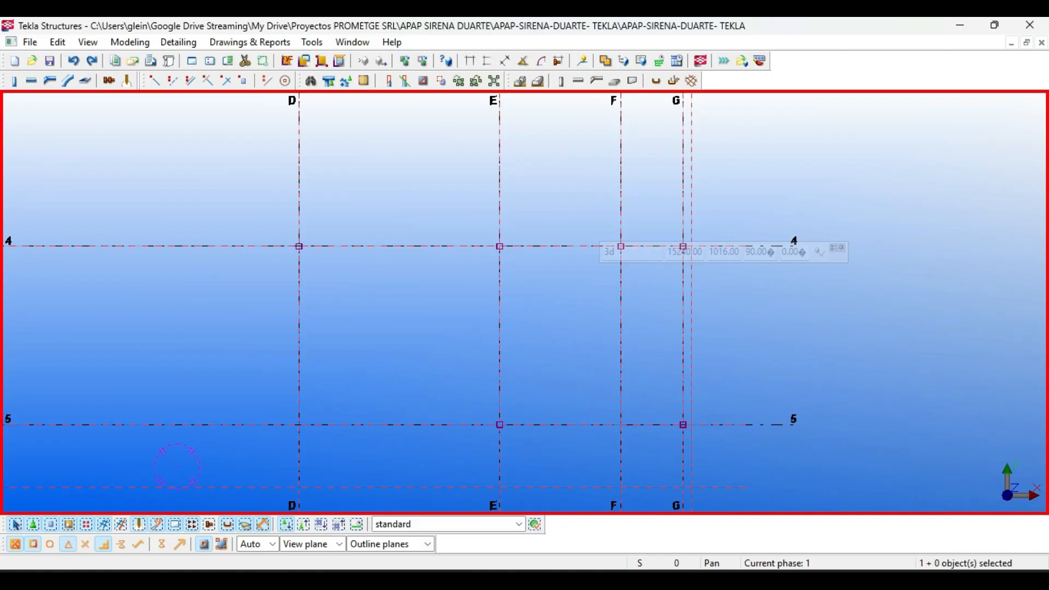
scroll(527, 273, "down", 1)
middle_click_drag(526, 273, 492, 291)
scroll(628, 315, "up", 1)
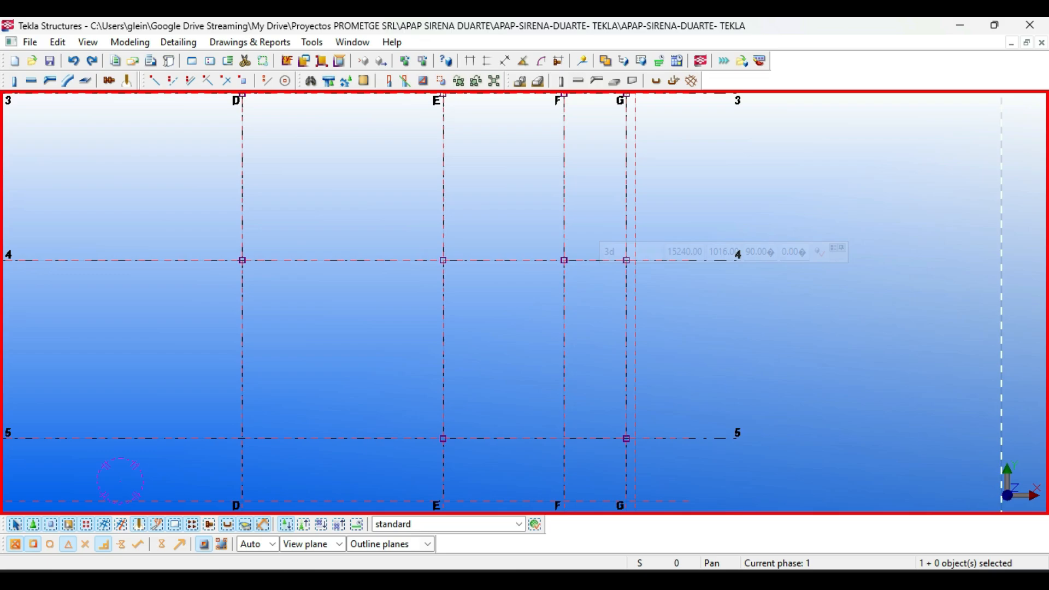
Switch to AutoCAD and add a vertical linear dimension from axis 3 to axis 5 between axes D and E
key("alt+Tab")
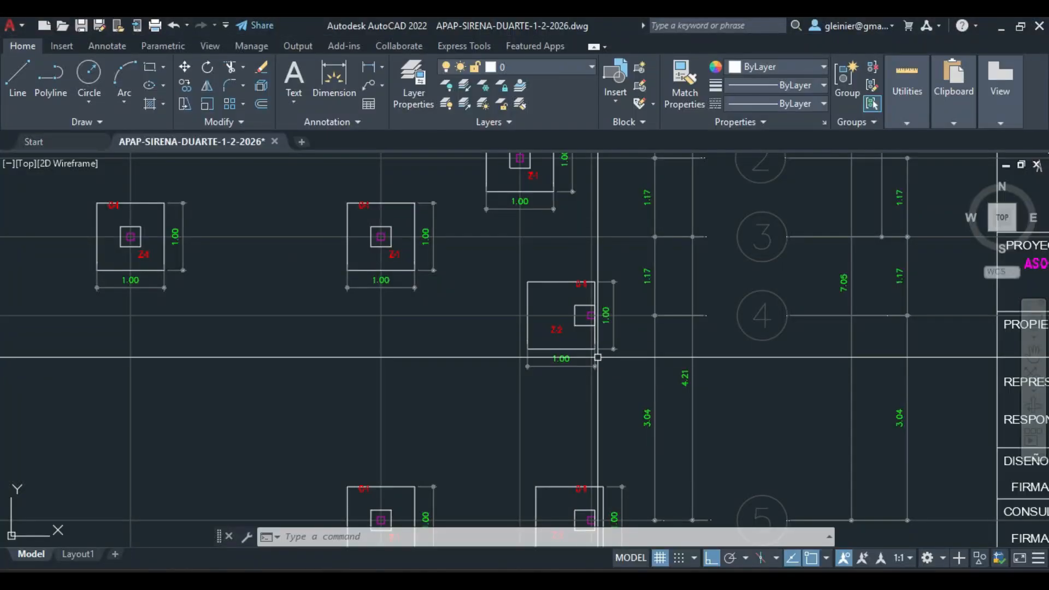
scroll(597, 356, "down", 3)
scroll(601, 344, "up", 1)
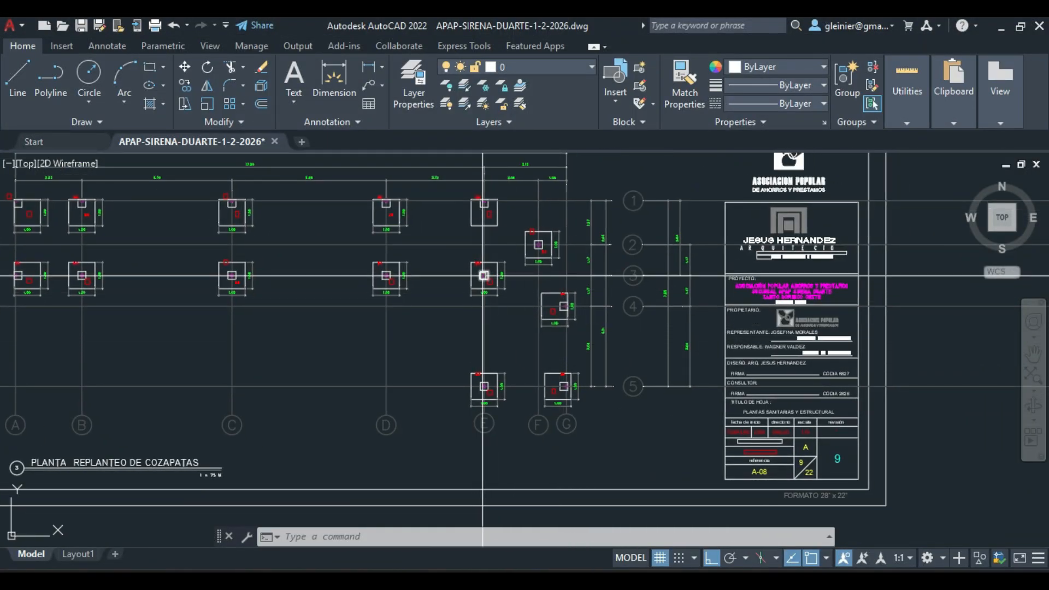
key("Escape")
key("Escape")
type("D")
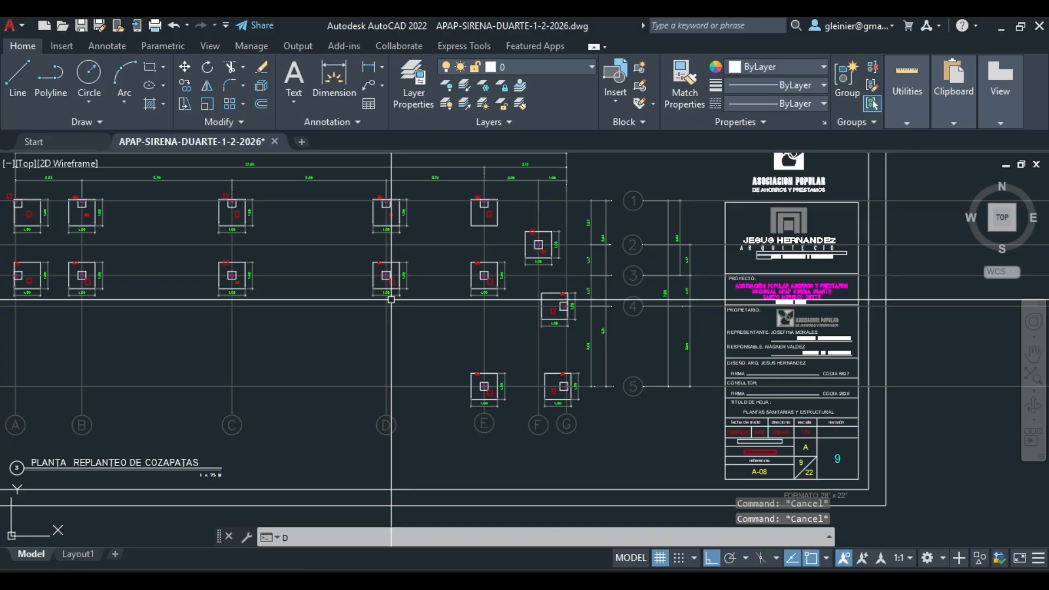
type("LI")
key("Return")
left_click(437, 276)
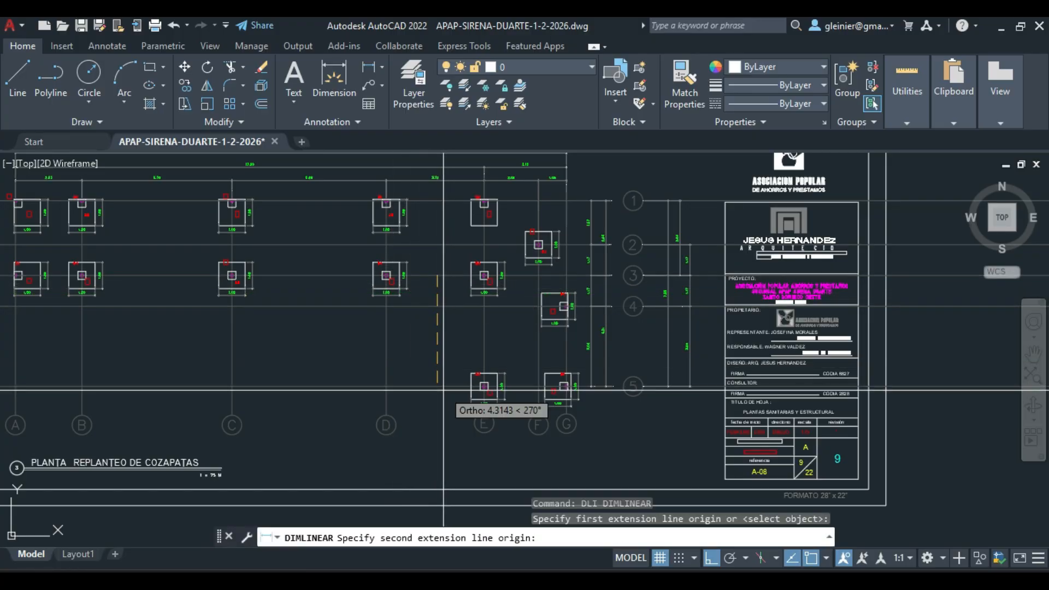
left_click(443, 390)
scroll(439, 386, "up", 6)
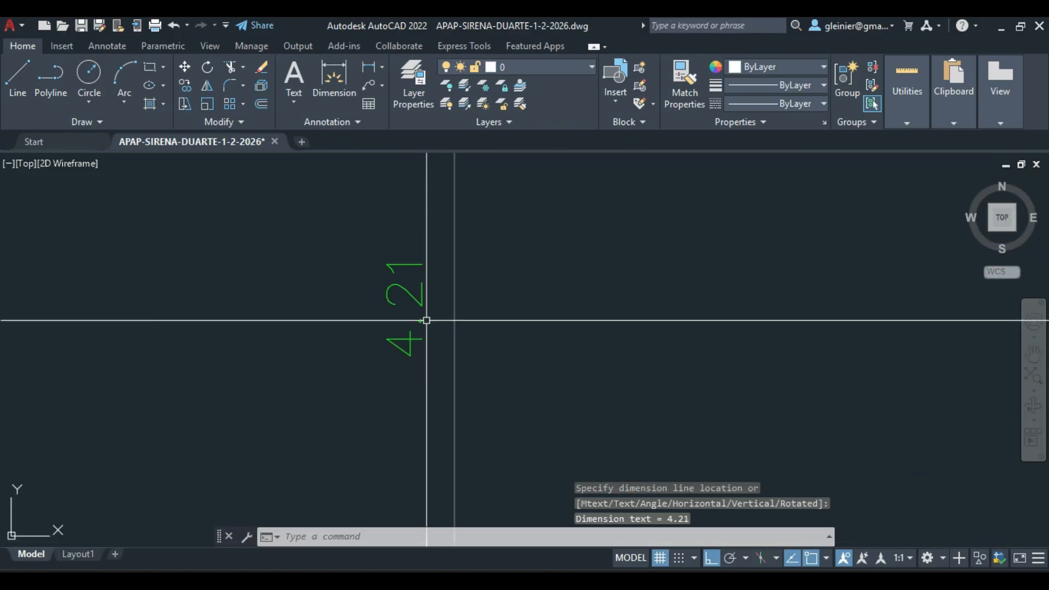
scroll(426, 321, "down", 5)
Switch to Tekla Structures and measure the vertical distance between grid axes 4 and 5 near axis F
key("alt+Tab")
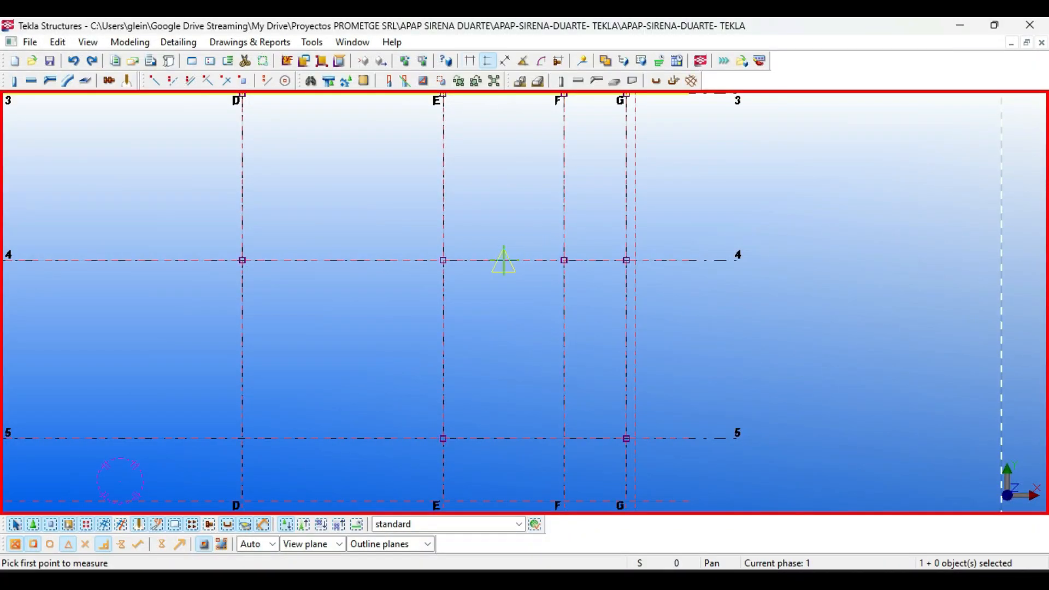
left_click(503, 439)
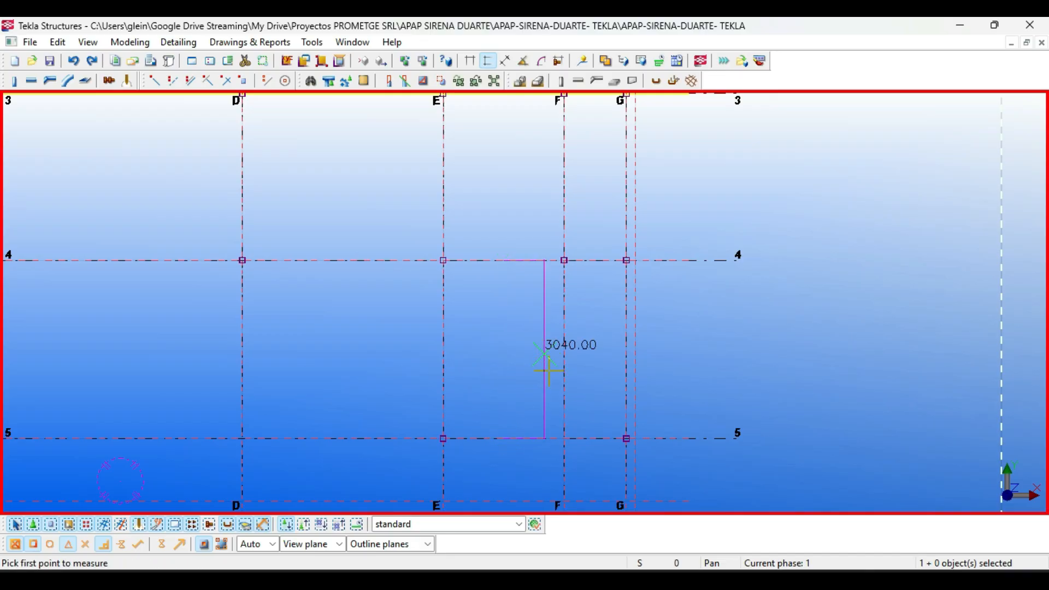
scroll(548, 370, "down", 1)
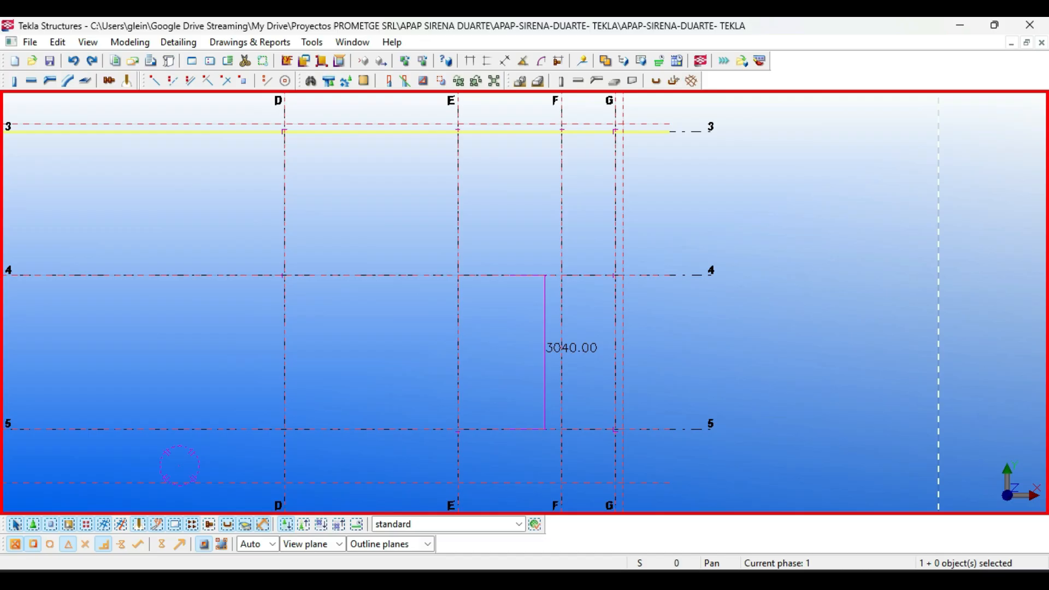
Measure the vertical distance between grid axes 3 and 4, placing the measurement beside axis G
scroll(534, 328, "down", 2)
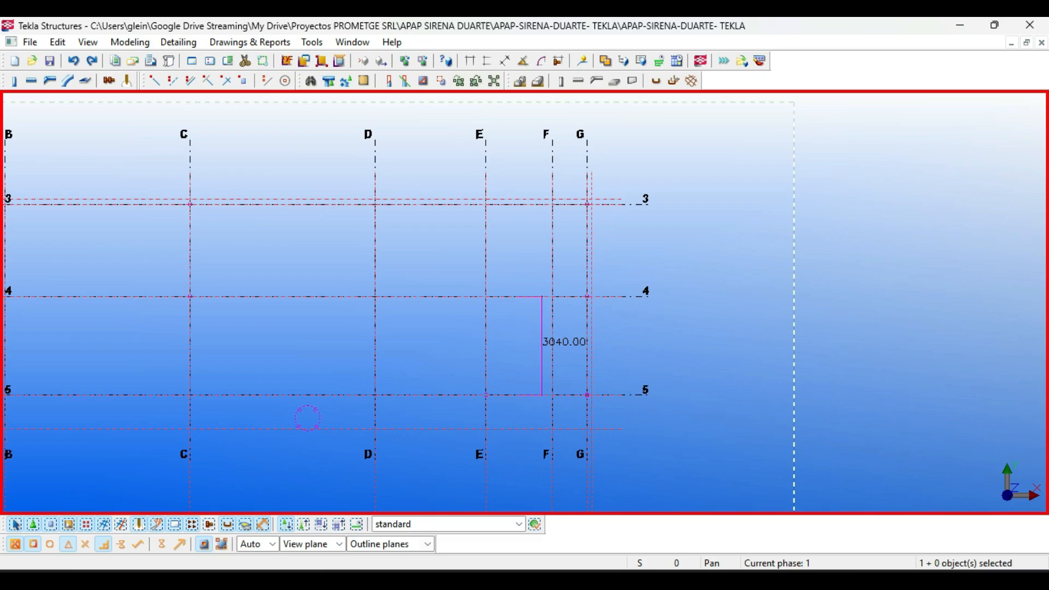
middle_click_drag(308, 418, 566, 413)
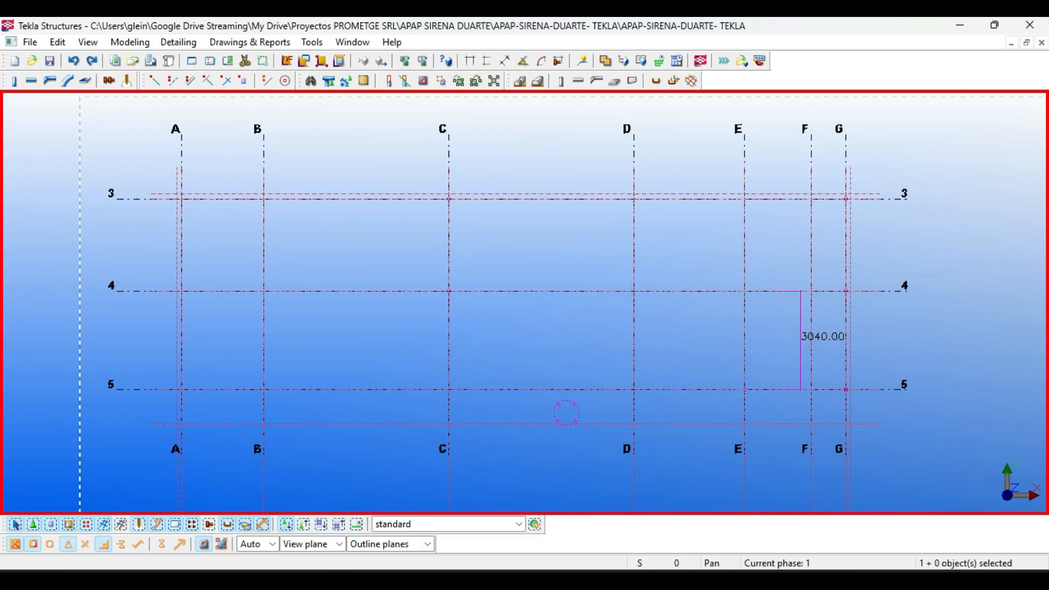
middle_click_drag(566, 412, 346, 412)
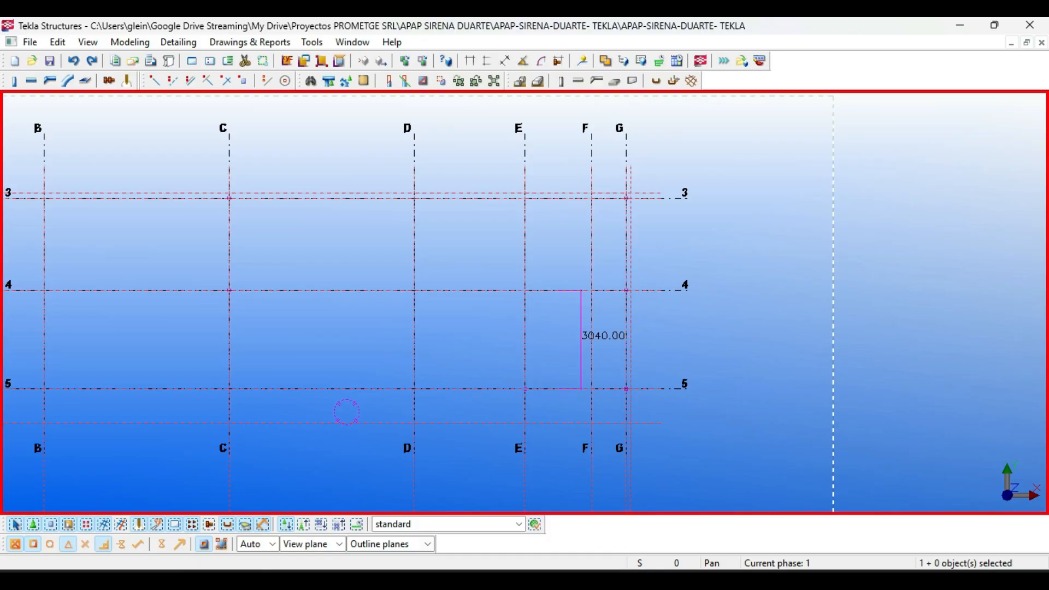
scroll(647, 216, "up", 4)
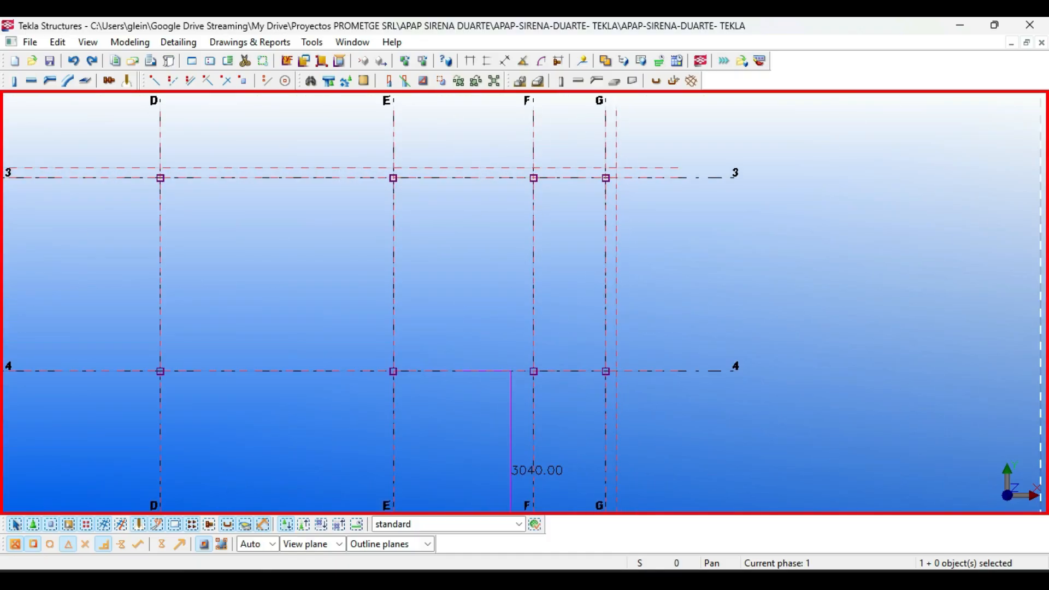
scroll(580, 164, "up", 3)
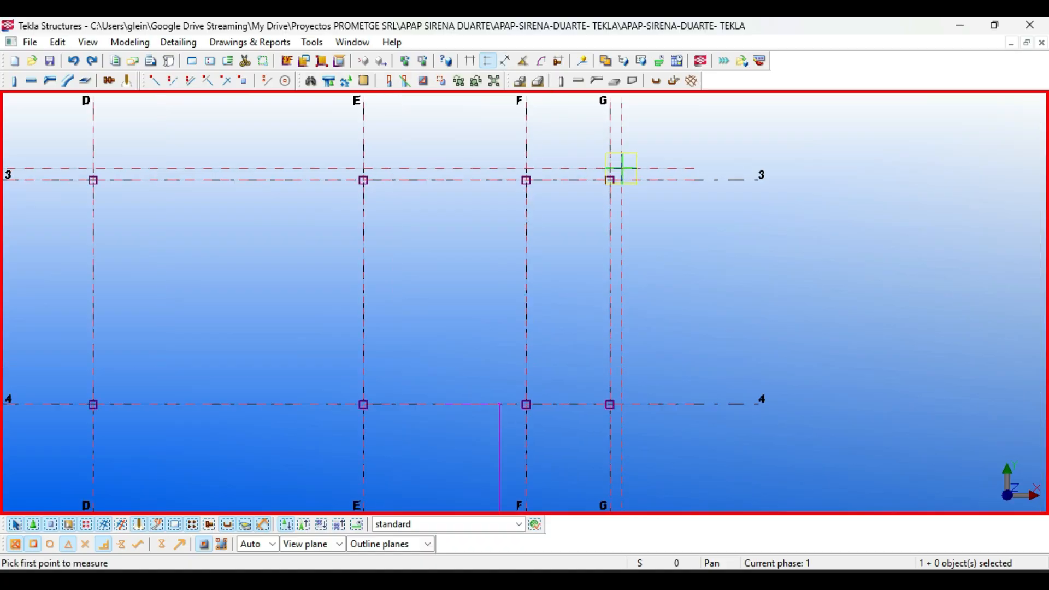
scroll(564, 185, "down", 10)
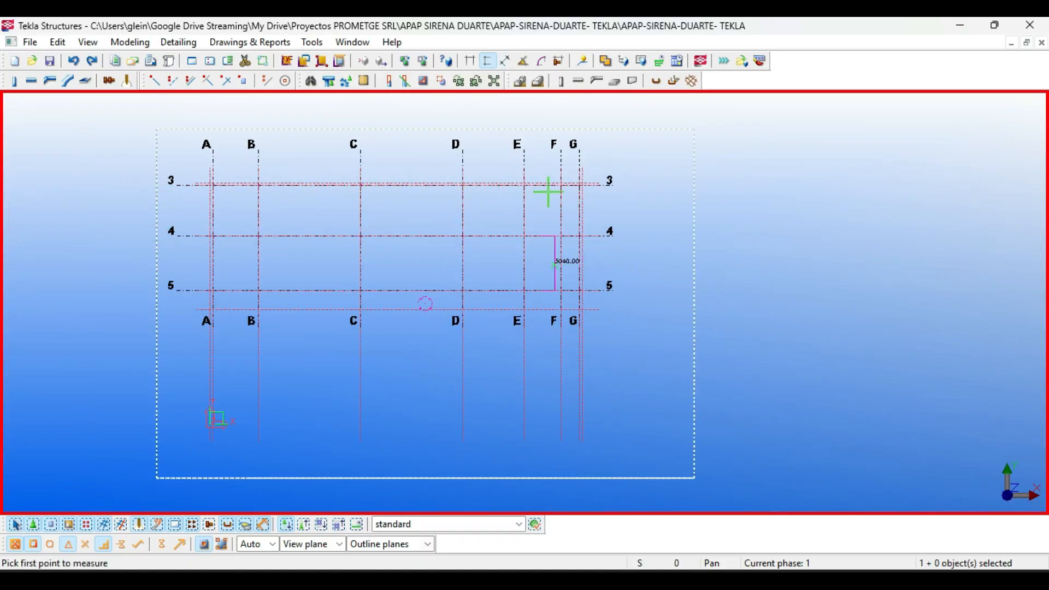
scroll(548, 191, "up", 8)
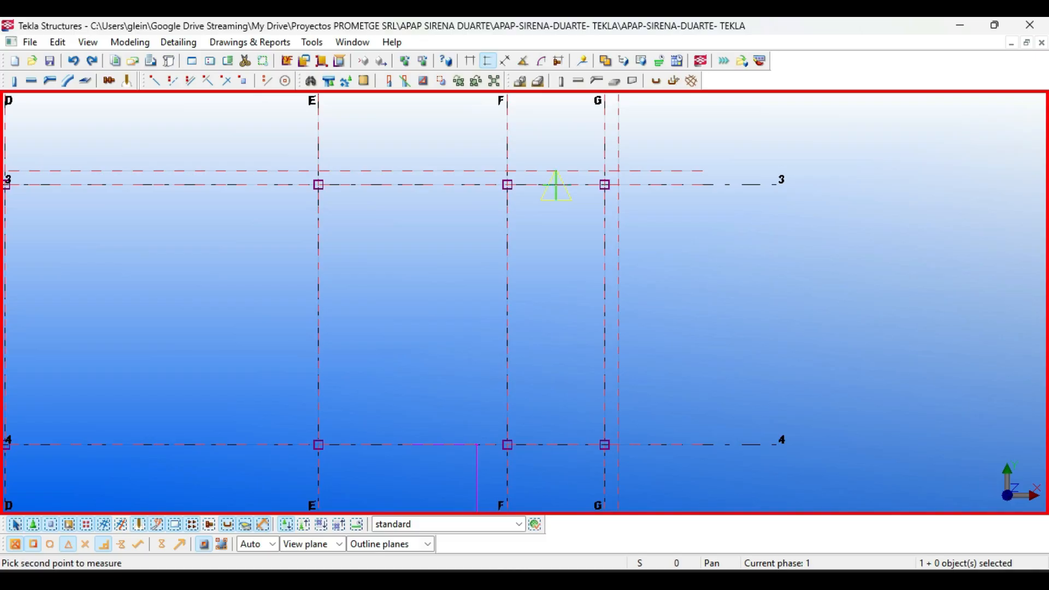
left_click(624, 291)
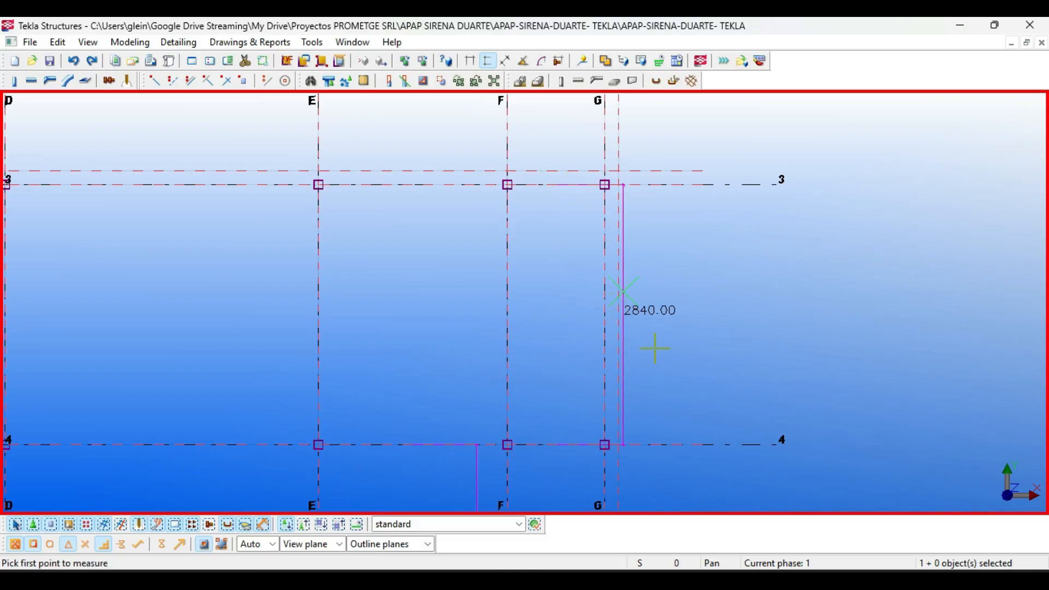
middle_click_drag(667, 349, 645, 305)
scroll(620, 264, "up", 1)
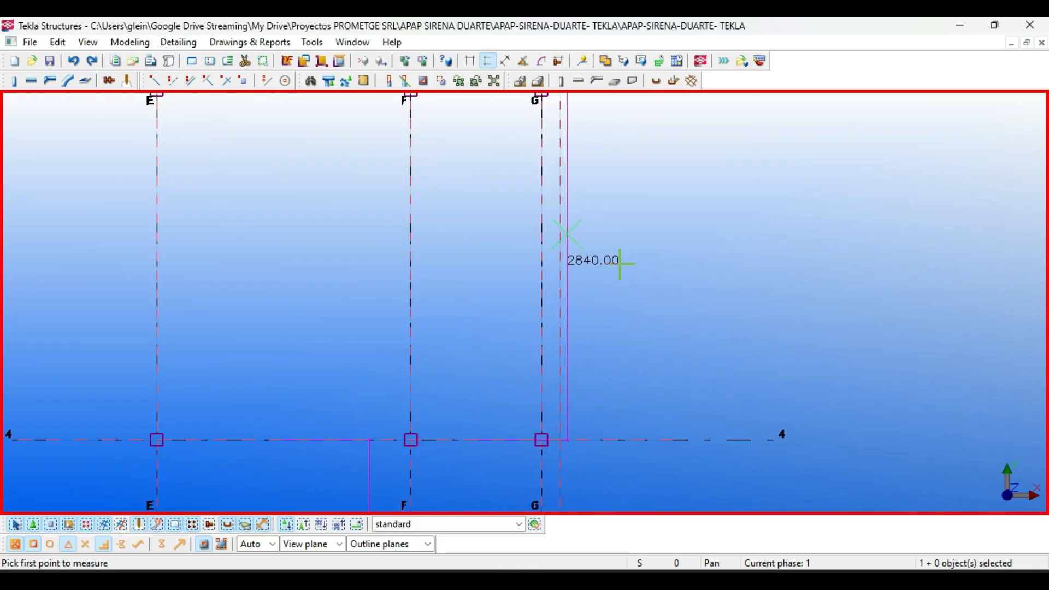
Switch to AutoCAD and add a vertical linear dimension from axis 3 to axis 1 between axes D and E
key("alt+Tab")
middle_click_drag(613, 276, 701, 311)
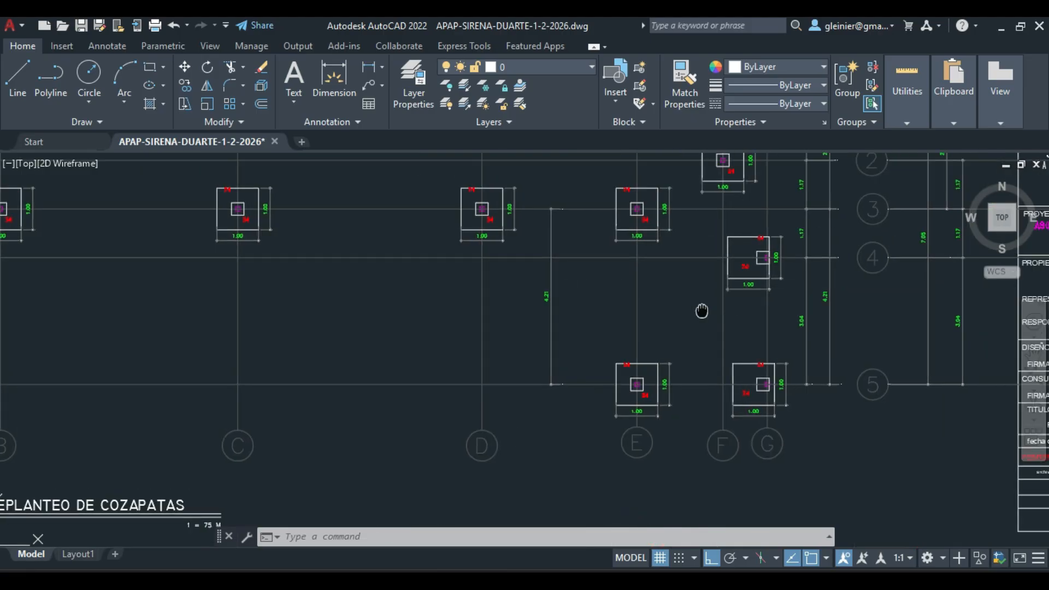
scroll(599, 262, "down", 5)
scroll(548, 405, "up", 5)
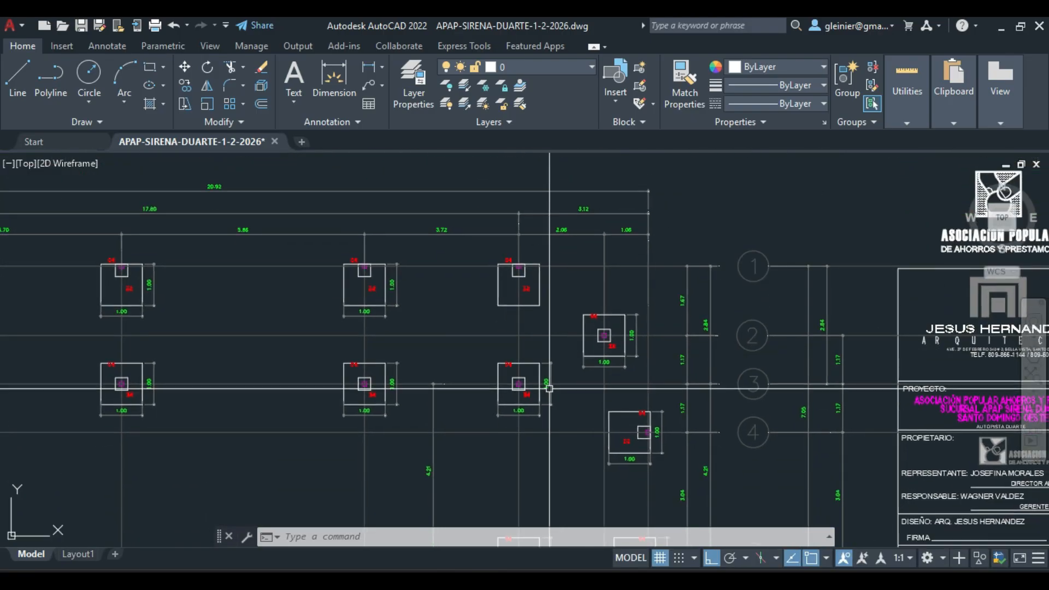
scroll(549, 389, "up", 2)
key("Escape")
key("Escape")
type("DLI")
key("Return")
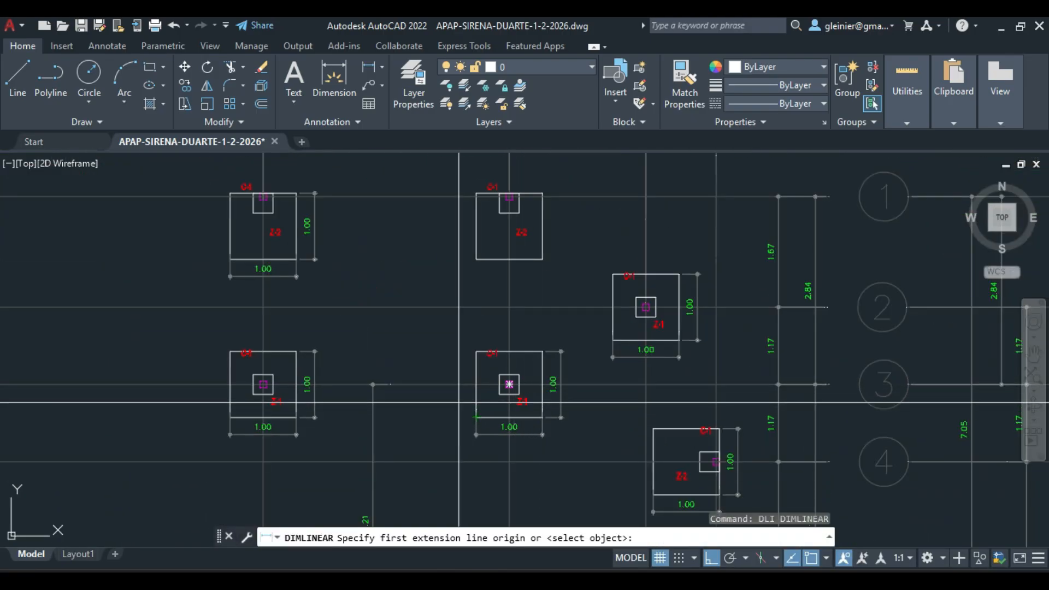
left_click(446, 384)
left_click(446, 196)
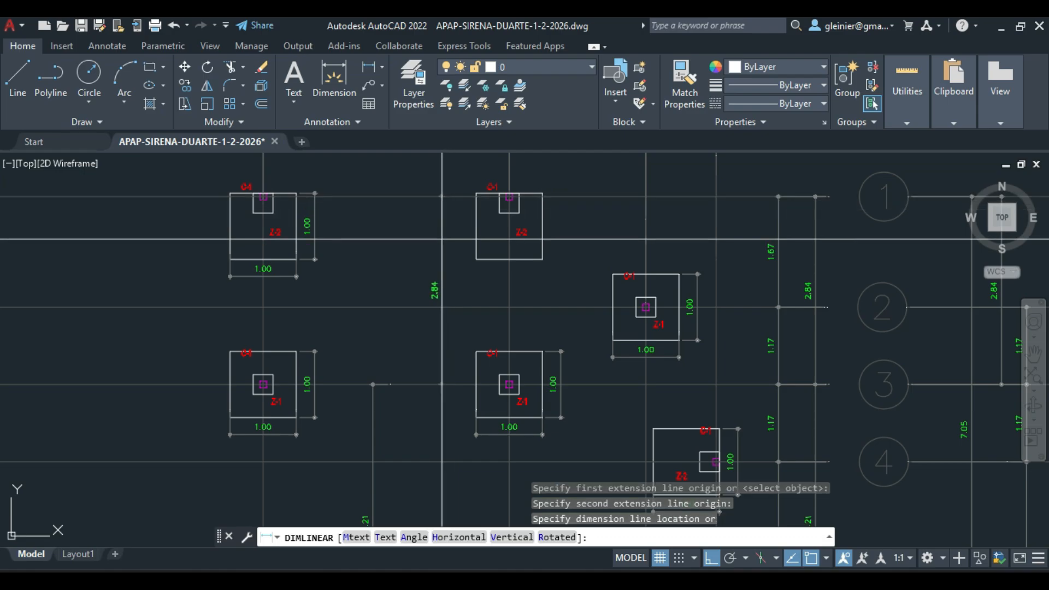
left_click(440, 304)
Check the new dimension between axes 1 and 3 against the axis spacings and footings down to axis 5
scroll(440, 304, "up", 2)
key("Escape")
left_click(445, 290)
scroll(444, 291, "down", 6)
left_click(437, 286)
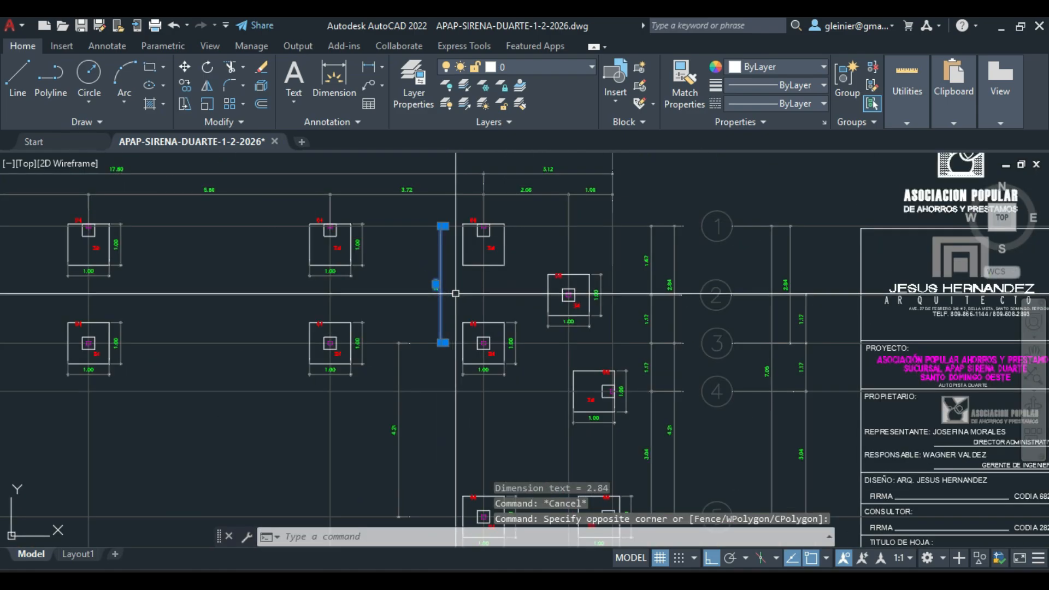
key("Escape")
key("Escape")
middle_click_drag(526, 391, 503, 296)
key("Escape")
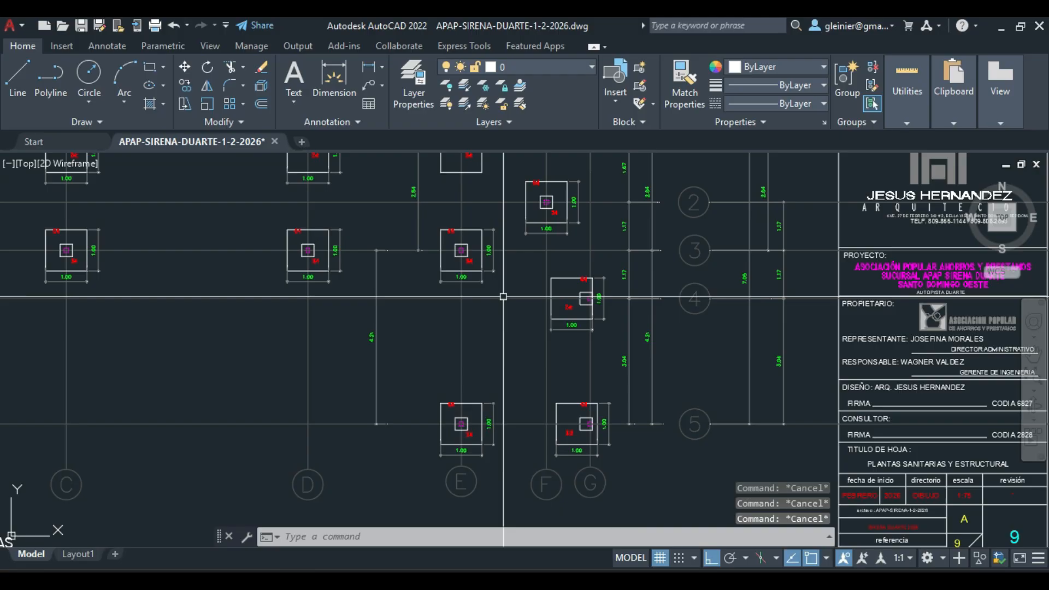
Compare the spacing between grid axes 4 and 5 in Tekla Structures with the AutoCAD footing plan
key("alt+Tab")
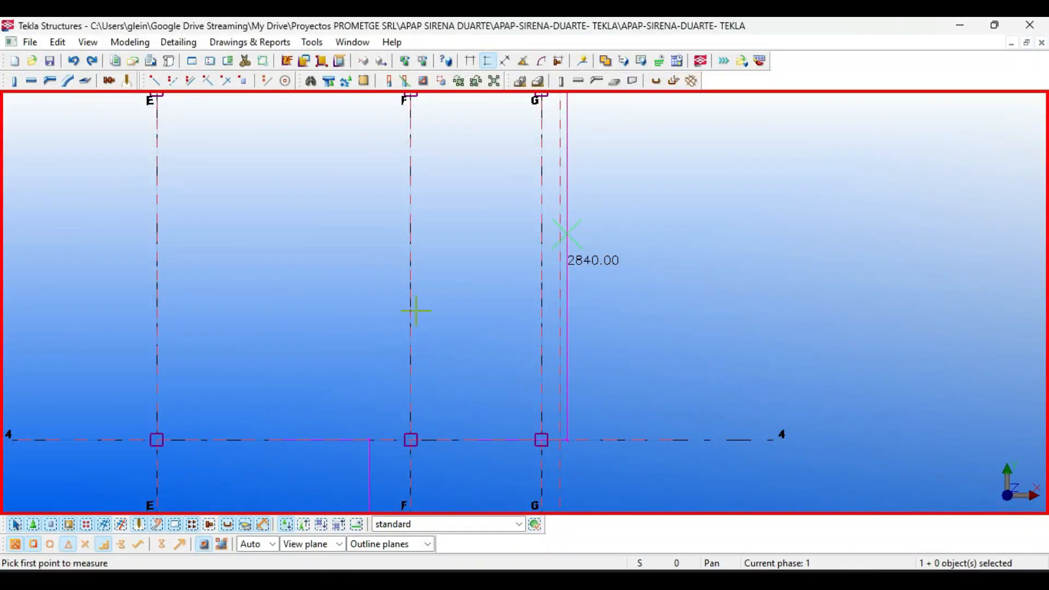
scroll(541, 265, "down", 2)
middle_click_drag(541, 354, 539, 201)
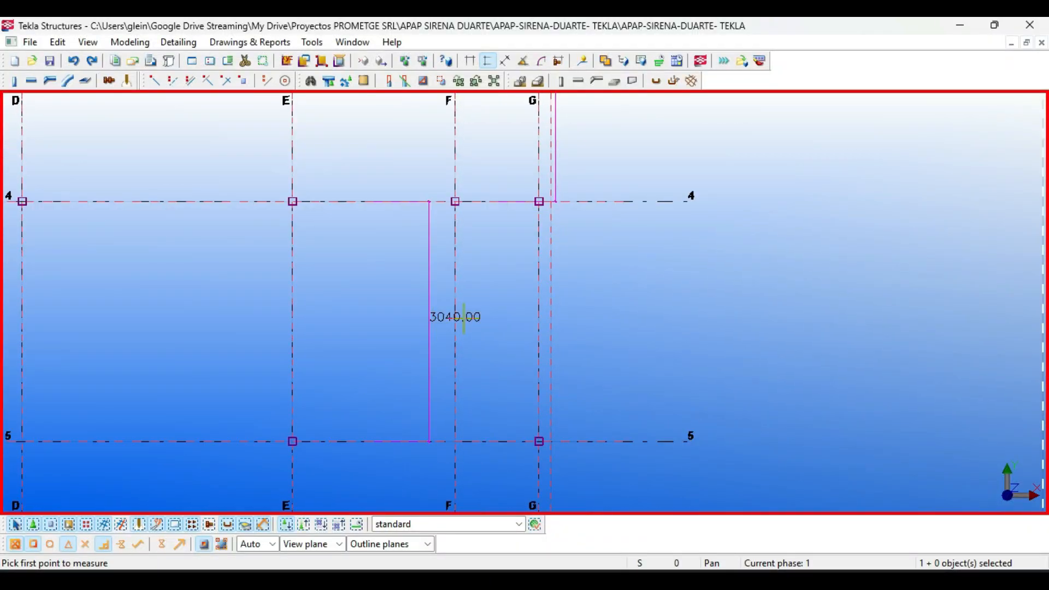
key("alt+Tab")
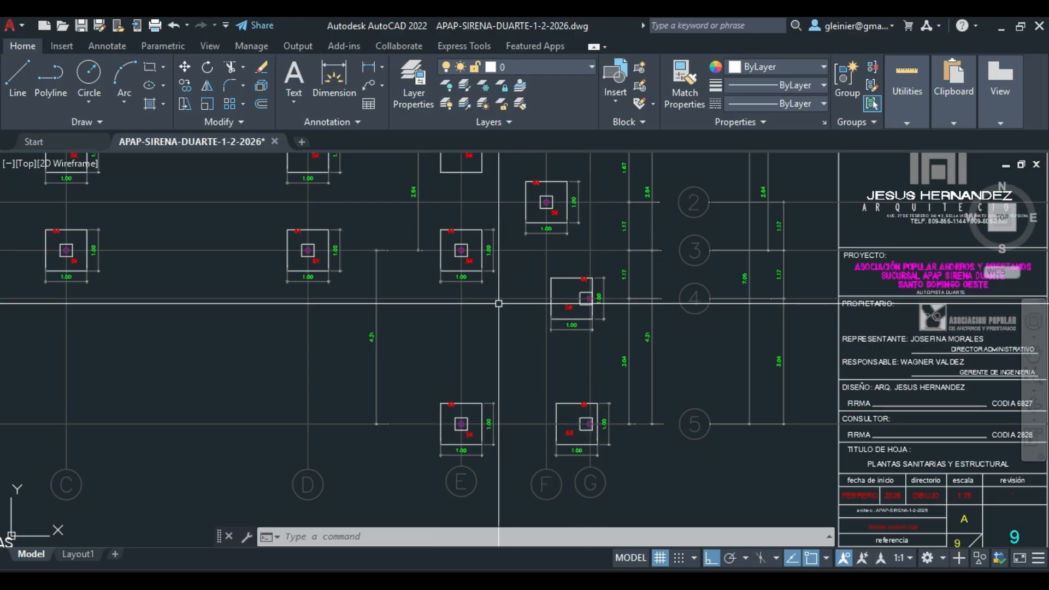
scroll(374, 310, "up", 2)
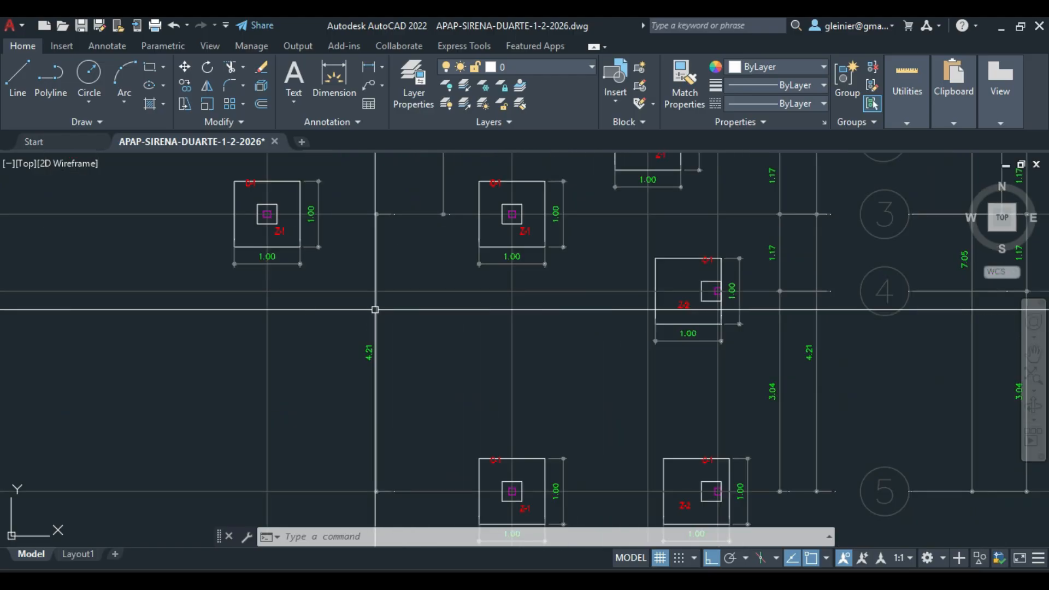
scroll(375, 309, "up", 1)
scroll(356, 356, "down", 5)
middle_click_drag(405, 375, 432, 369)
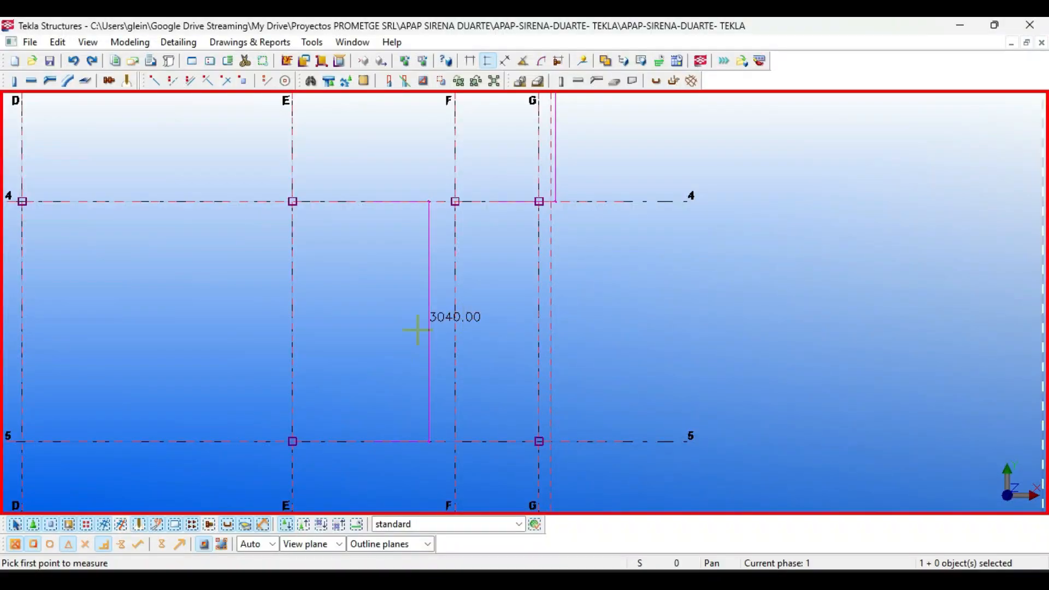
Compare the column positions along grid axes 3 to 5 in Tekla Structures with the footings in AutoCAD
scroll(492, 257, "down", 4)
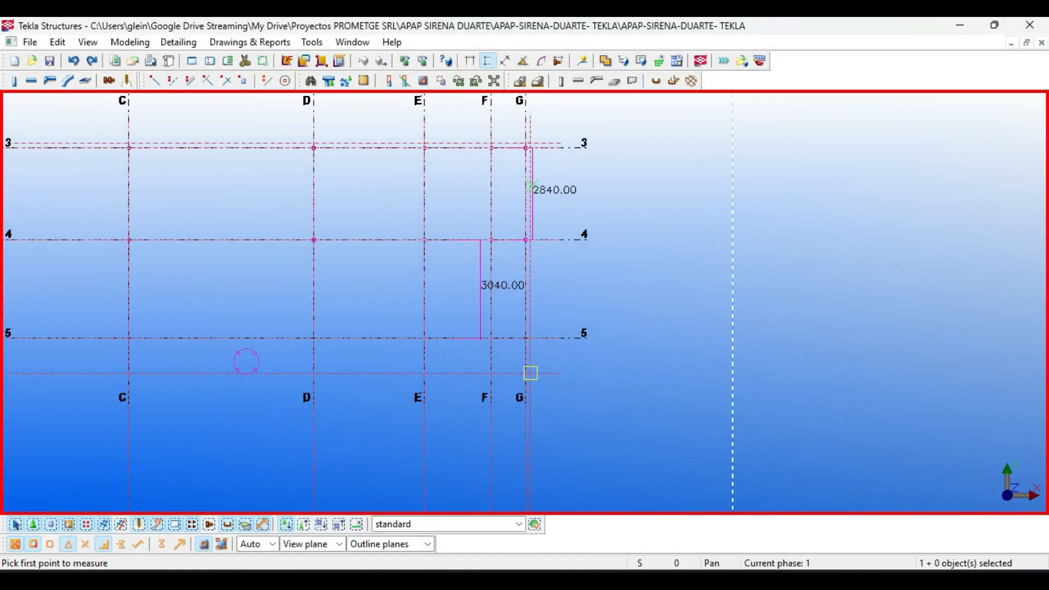
middle_click_drag(531, 373, 573, 361)
scroll(552, 334, "up", 3)
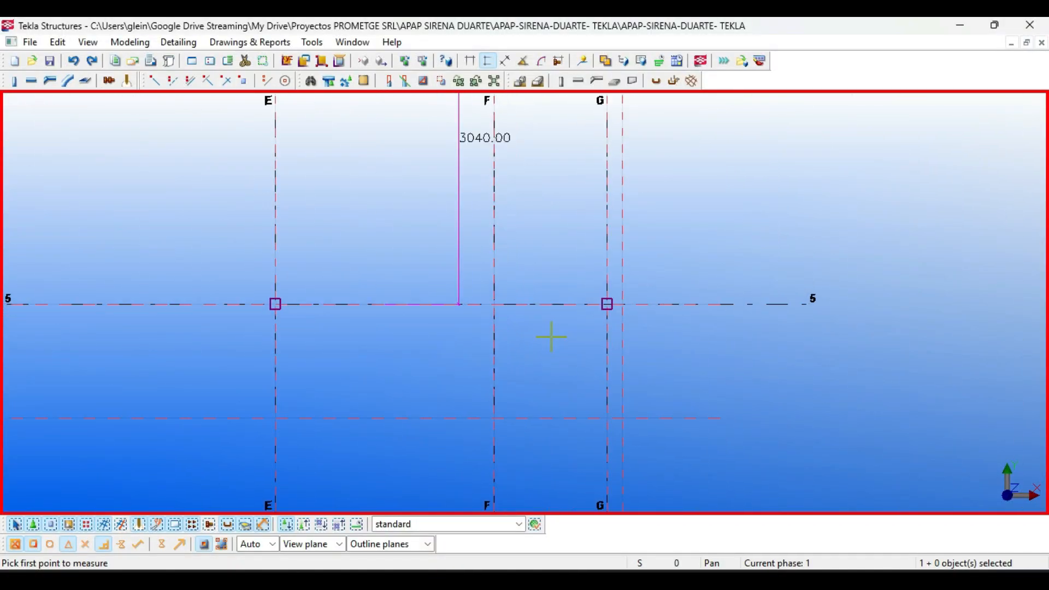
scroll(548, 335, "down", 2)
scroll(546, 336, "down", 1)
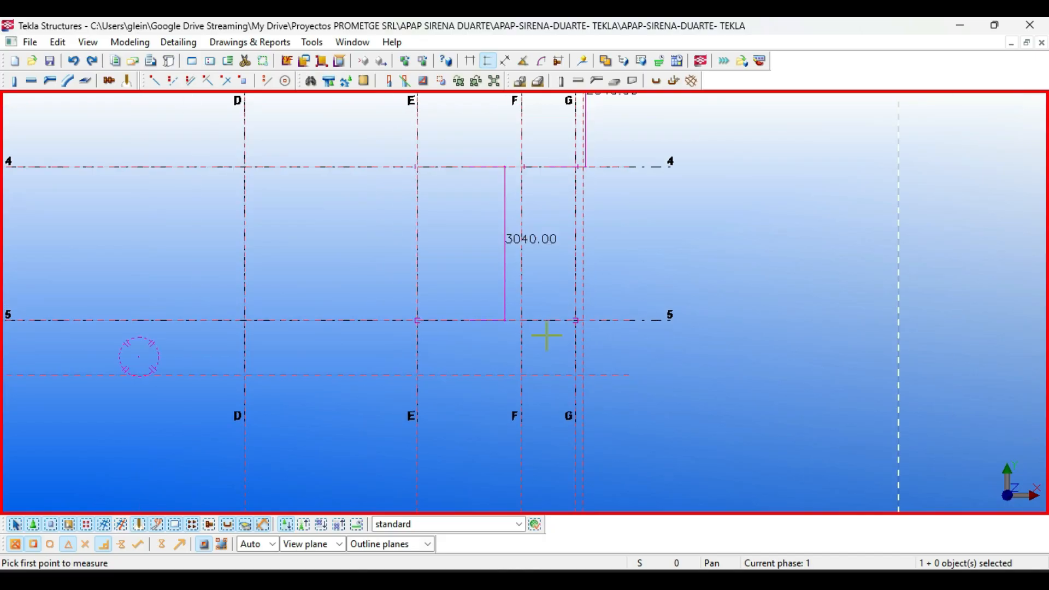
key("alt+Tab")
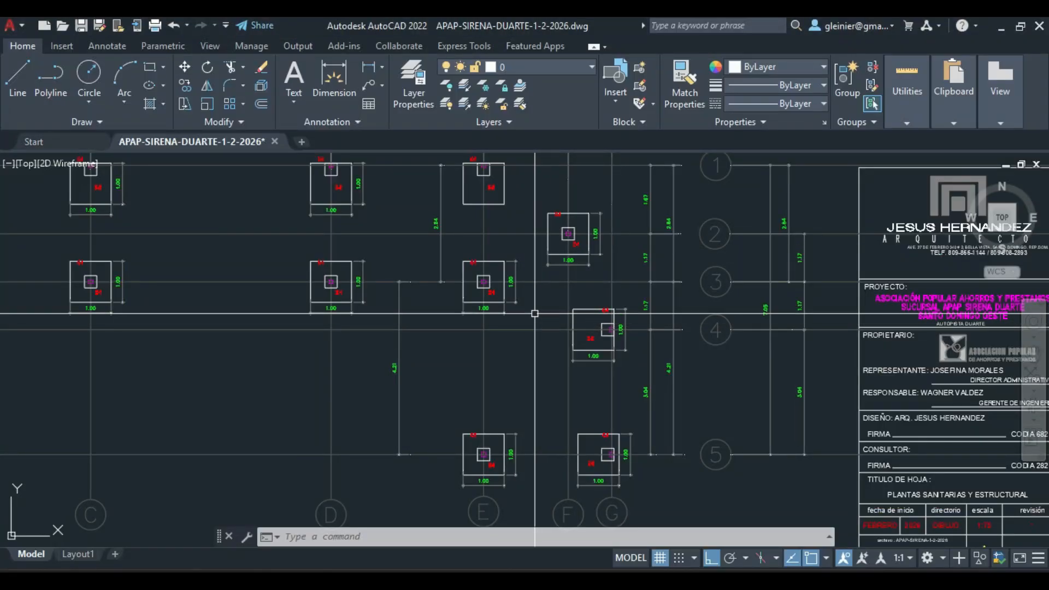
middle_click_drag(543, 304, 541, 322)
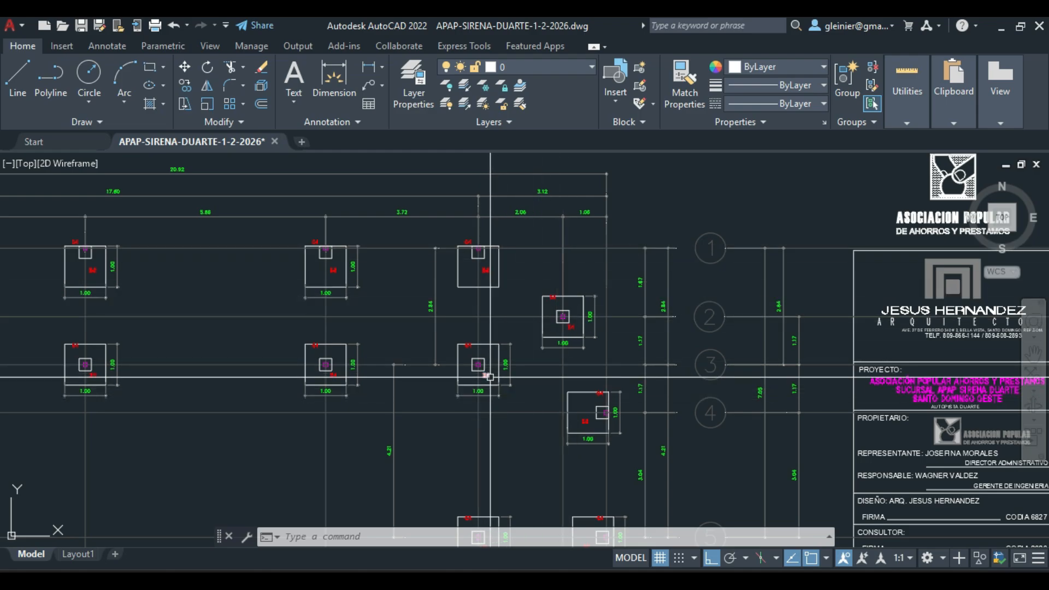
middle_click_drag(497, 431, 502, 356)
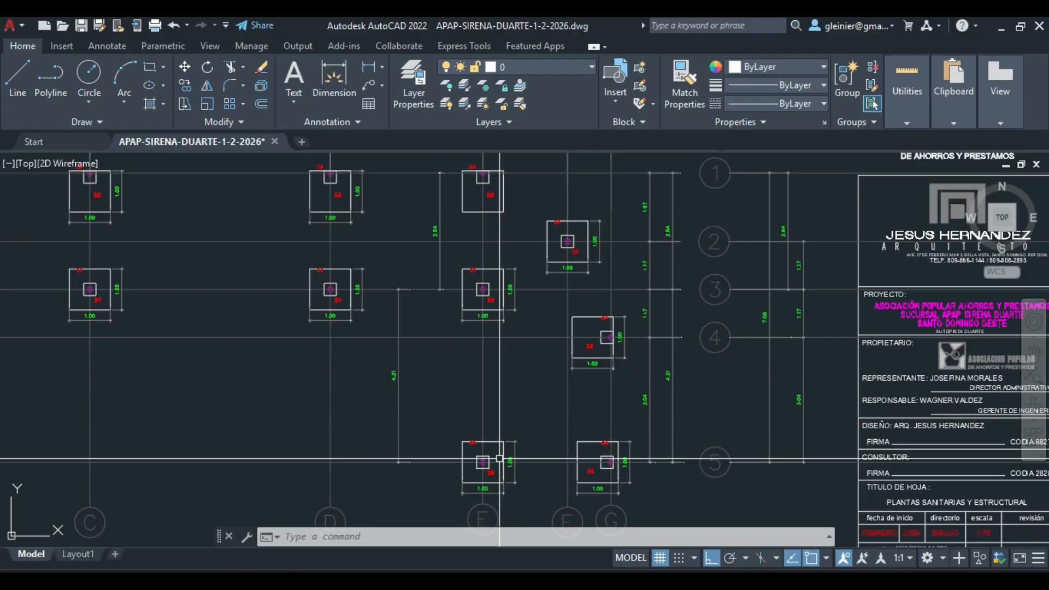
Erase the 2.84 and 4.21 vertical dimensions between axes D and E in the footing plan
key("Escape")
key("Escape")
key("Escape")
left_click(444, 229)
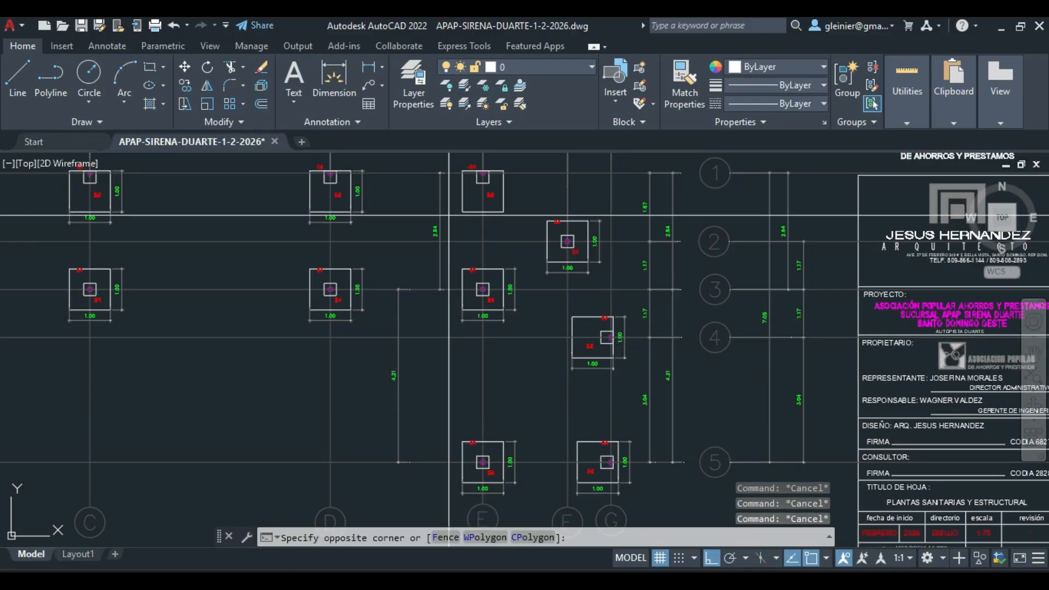
left_click(433, 216)
type("e")
key("Return")
left_click(409, 324)
key("Escape")
key("Escape")
key("Escape")
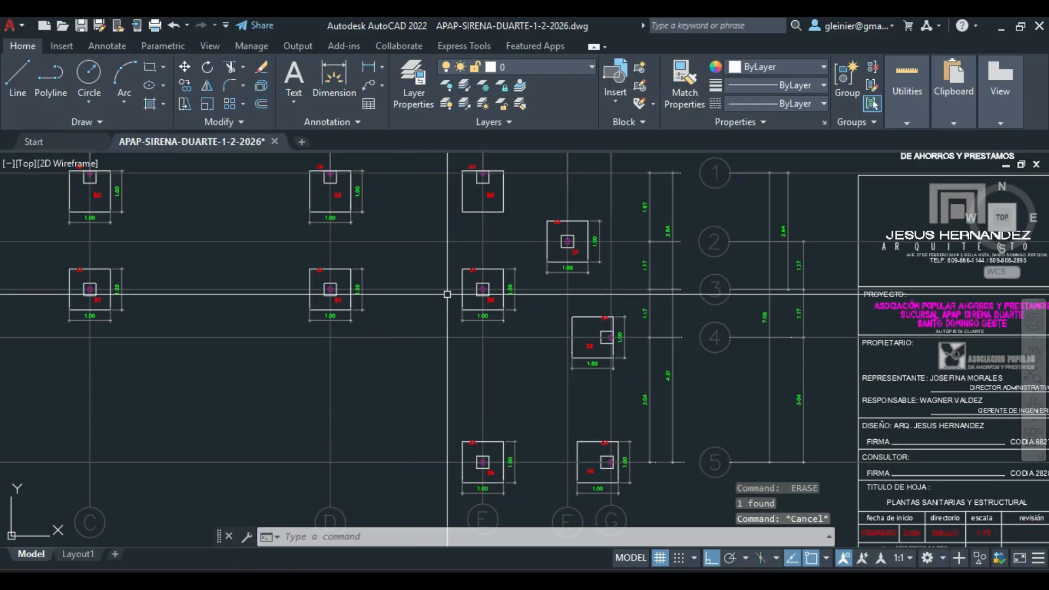
Examine the vertical spacing dimensions from axis 1 down to axis 5 beside the axis bubbles
middle_click_drag(612, 229, 609, 235)
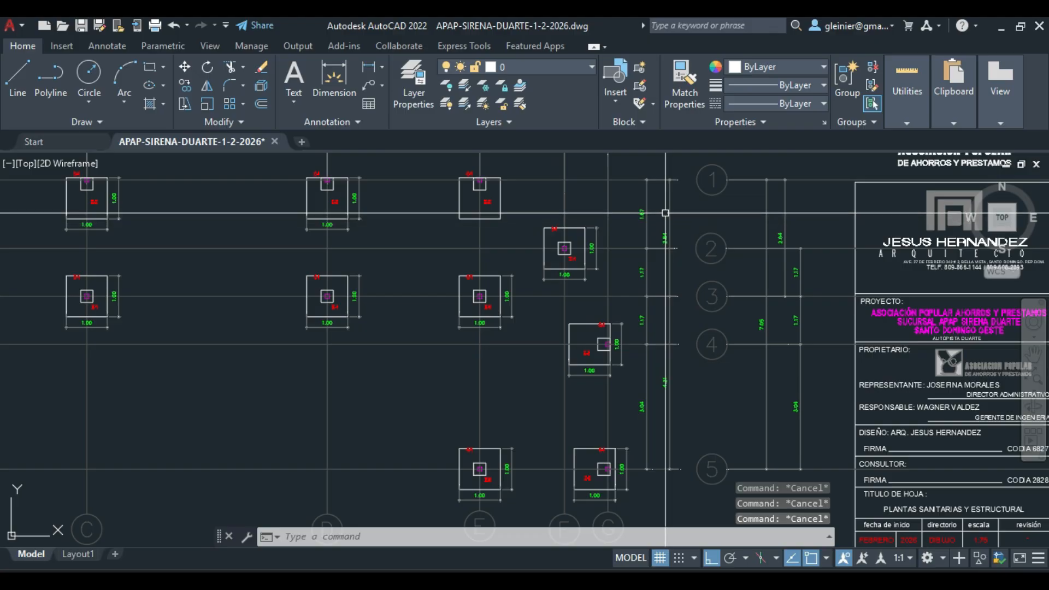
scroll(648, 199, "up", 4)
scroll(639, 197, "down", 2)
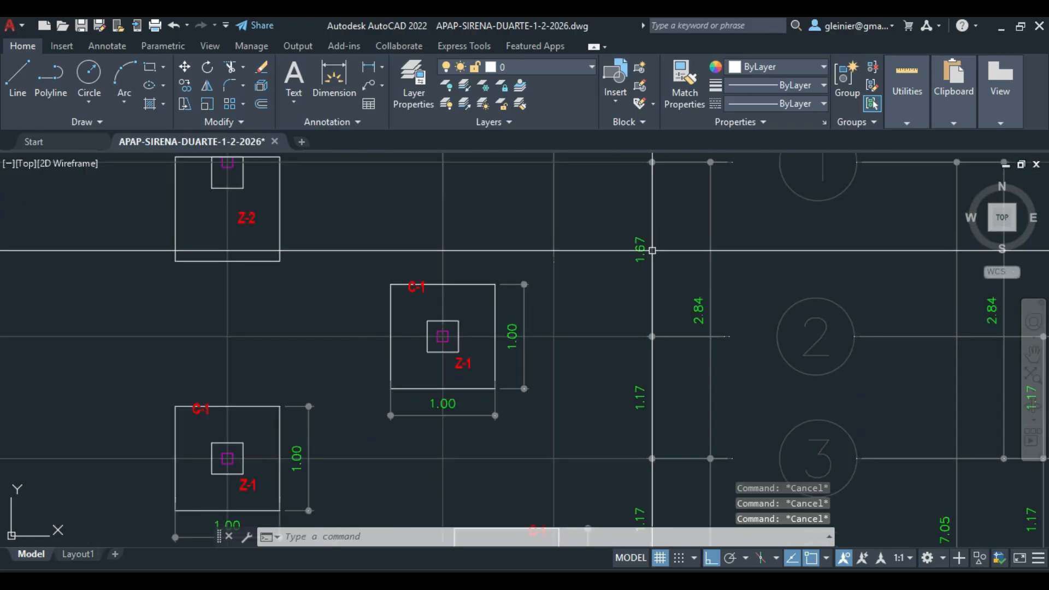
scroll(634, 262, "down", 1)
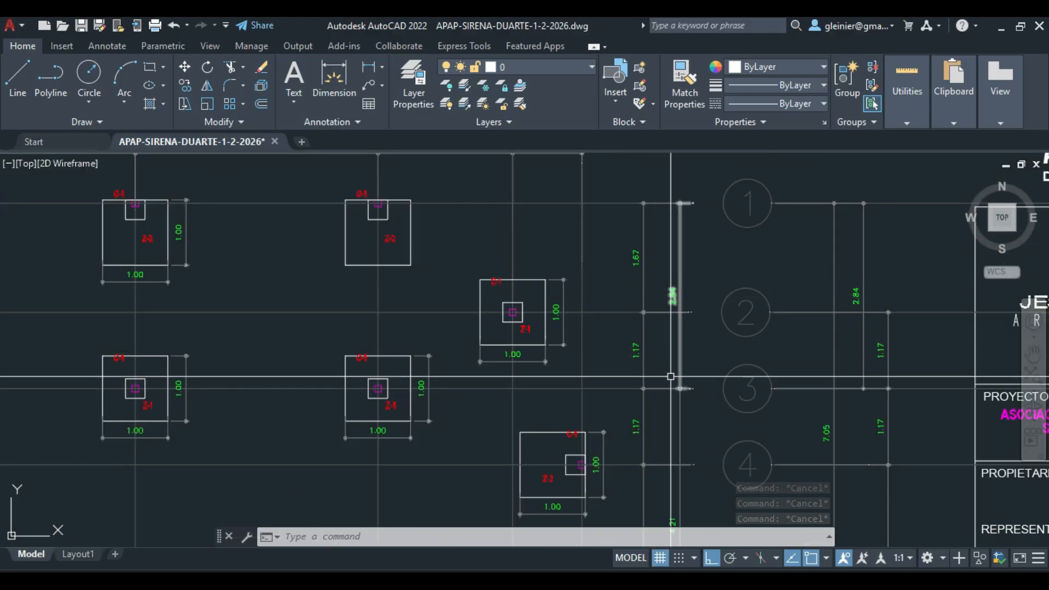
middle_click_drag(672, 375, 665, 288)
scroll(650, 231, "down", 2)
scroll(642, 393, "up", 2)
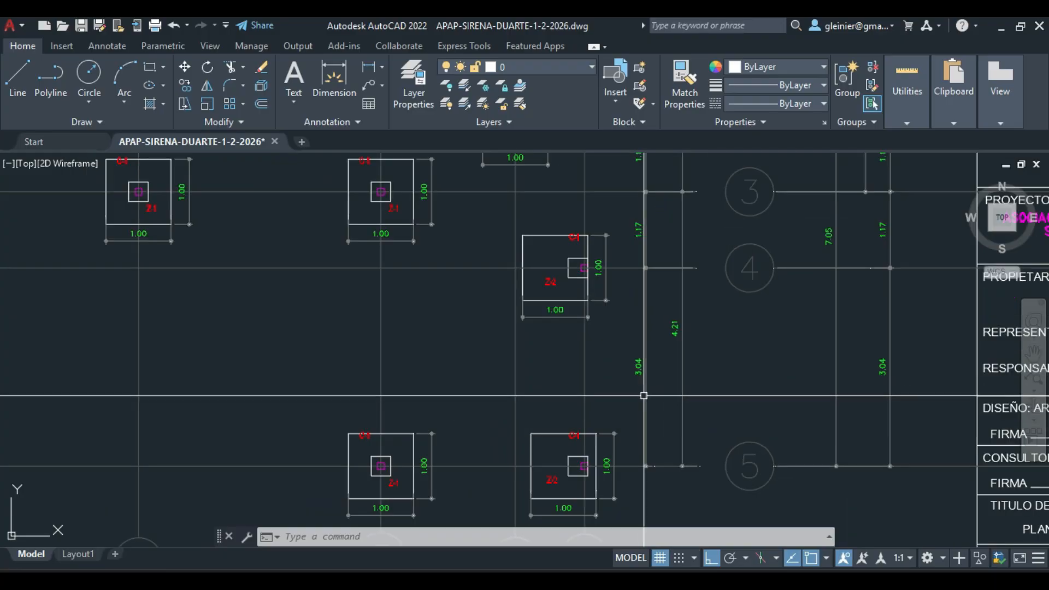
Switch to Tekla Structures, open the grid properties and remove the 2840.00 spacing from the Y coordinates, checking the spacings against AutoCAD
key("alt+Tab")
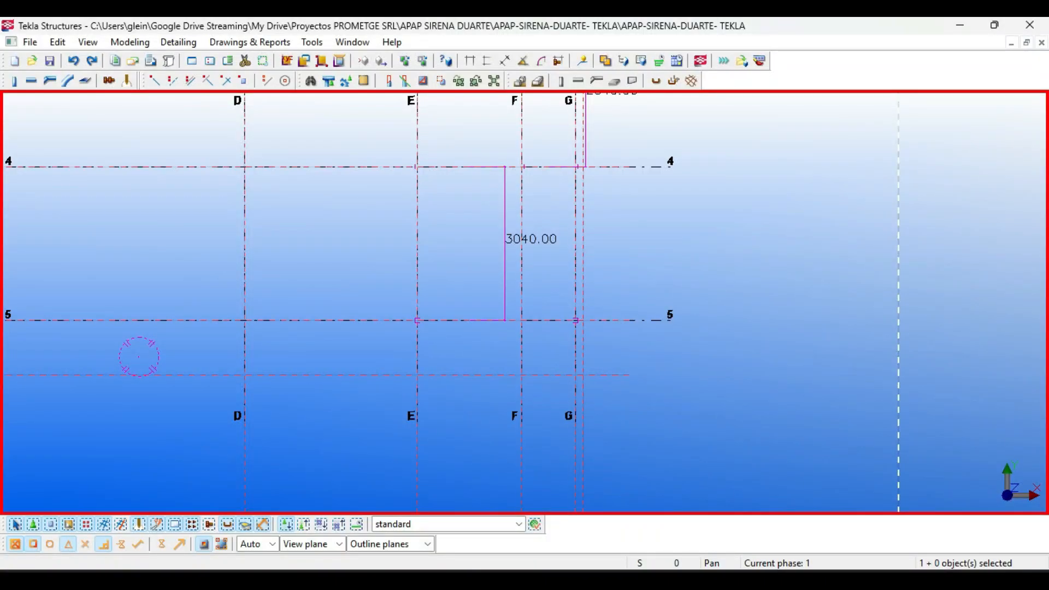
double_click(655, 320)
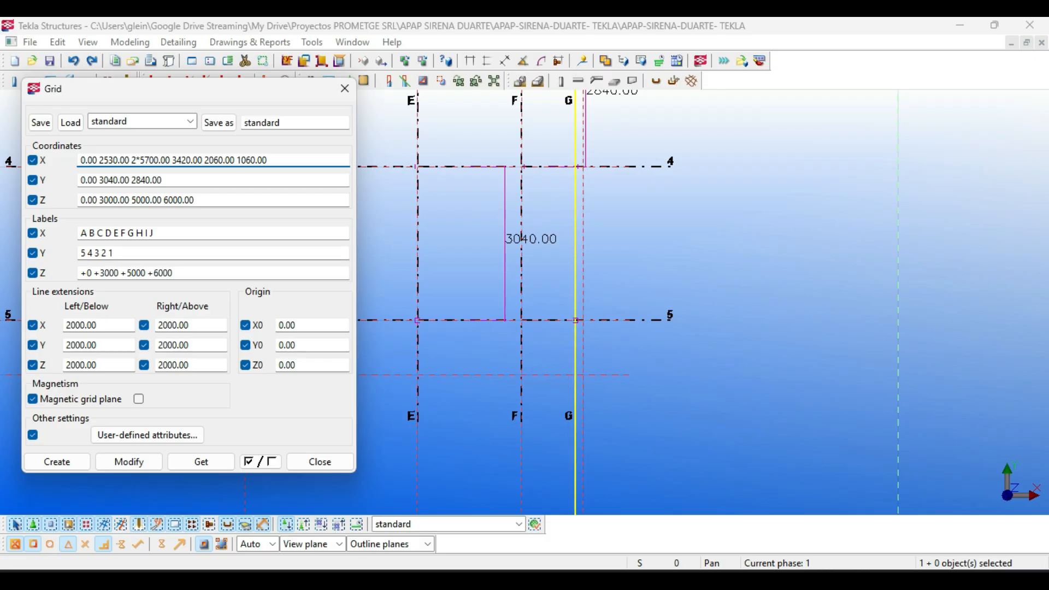
key("alt+Tab")
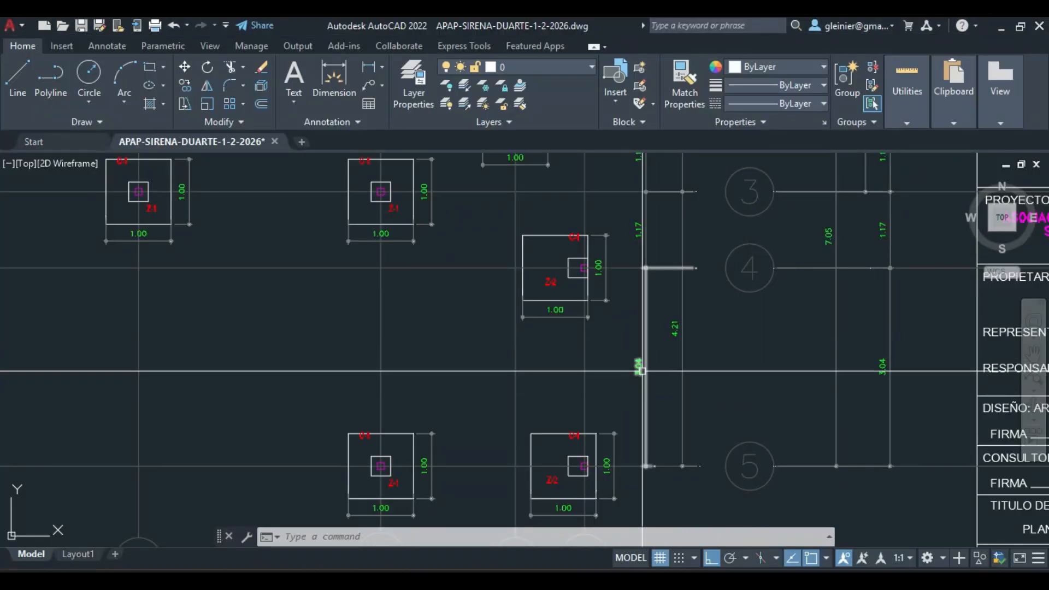
left_click(642, 371)
key("alt+Tab")
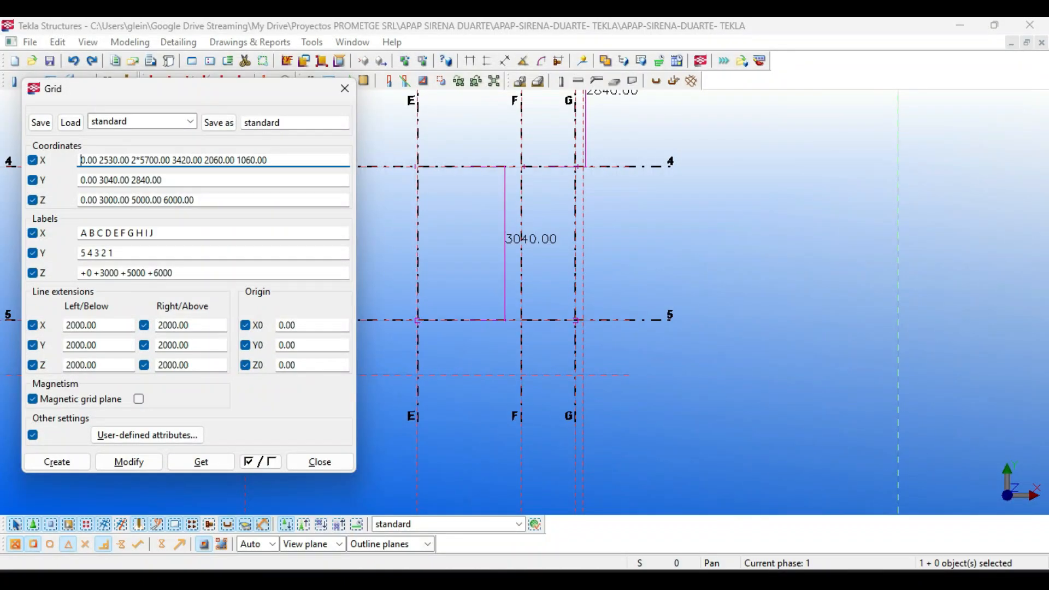
middle_click_drag(522, 246, 525, 320)
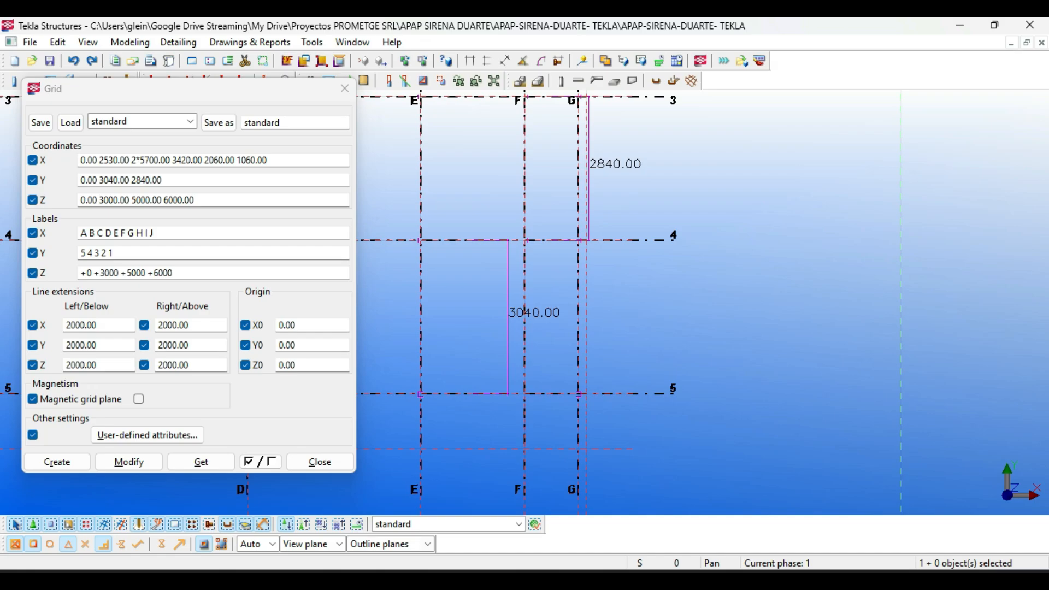
left_click(162, 179)
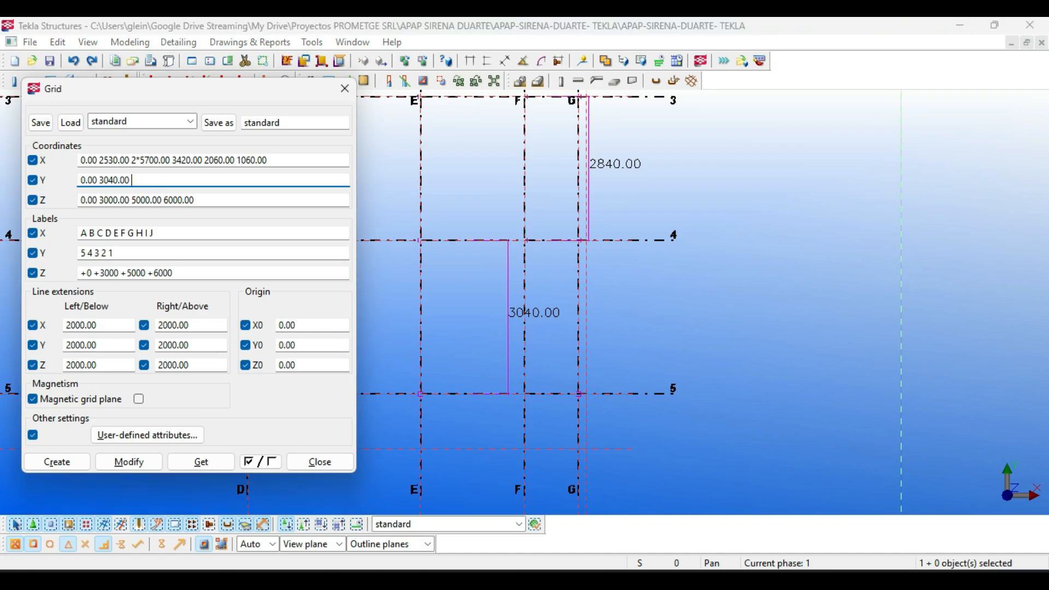
Check the spacings between axes 4, 3 and 2 in AutoCAD and set Tekla's grid Y coordinates to 0.00 3040.00 2*1170.00
key("alt+Tab")
middle_click_drag(737, 284, 723, 345)
key("alt+Tab")
key("alt+Tab")
middle_click_drag(614, 255, 599, 345)
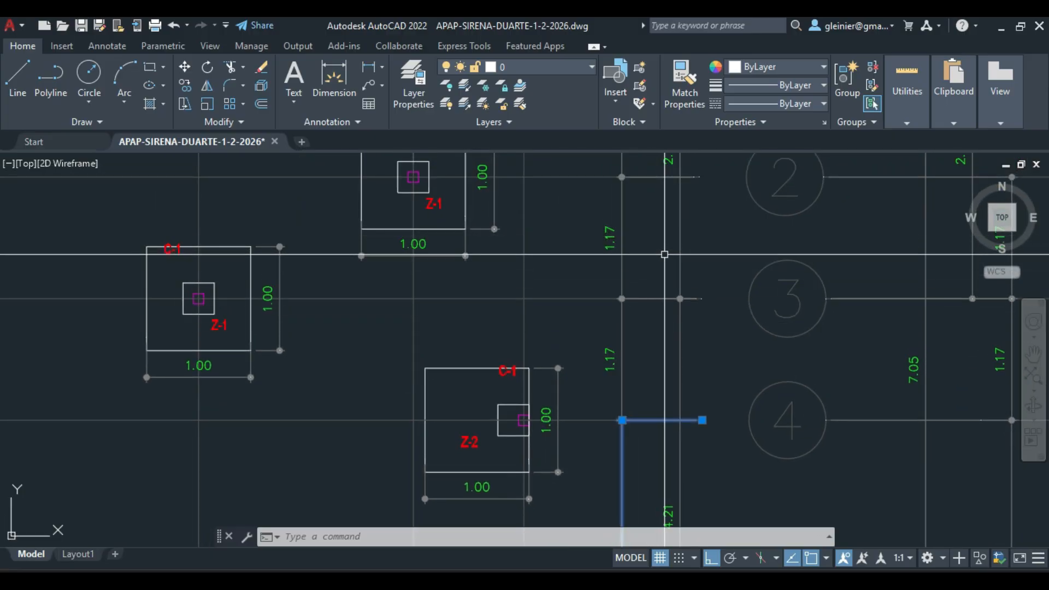
key("alt+Tab")
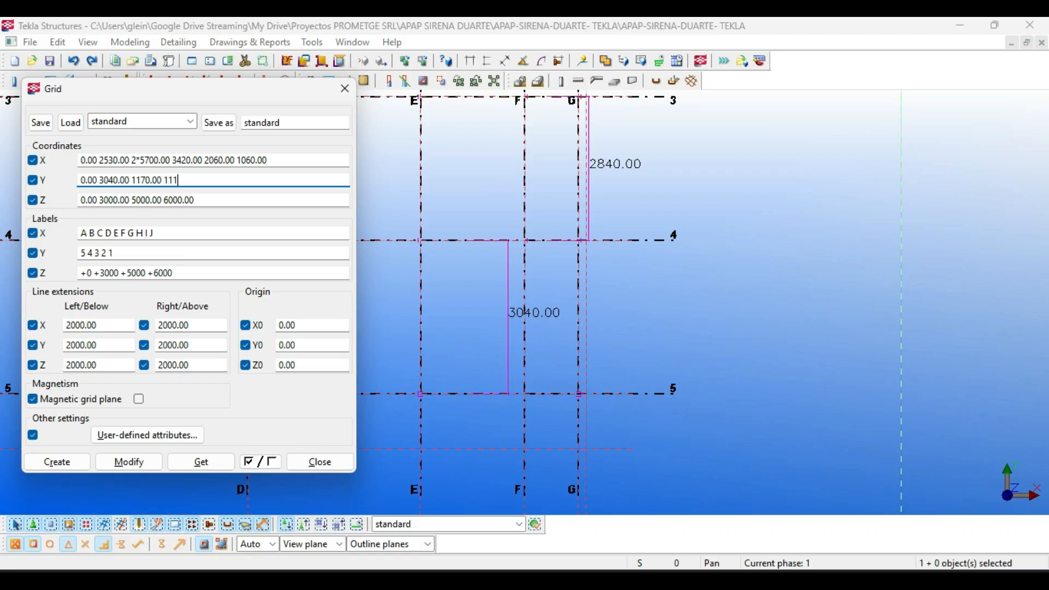
left_click(420, 180)
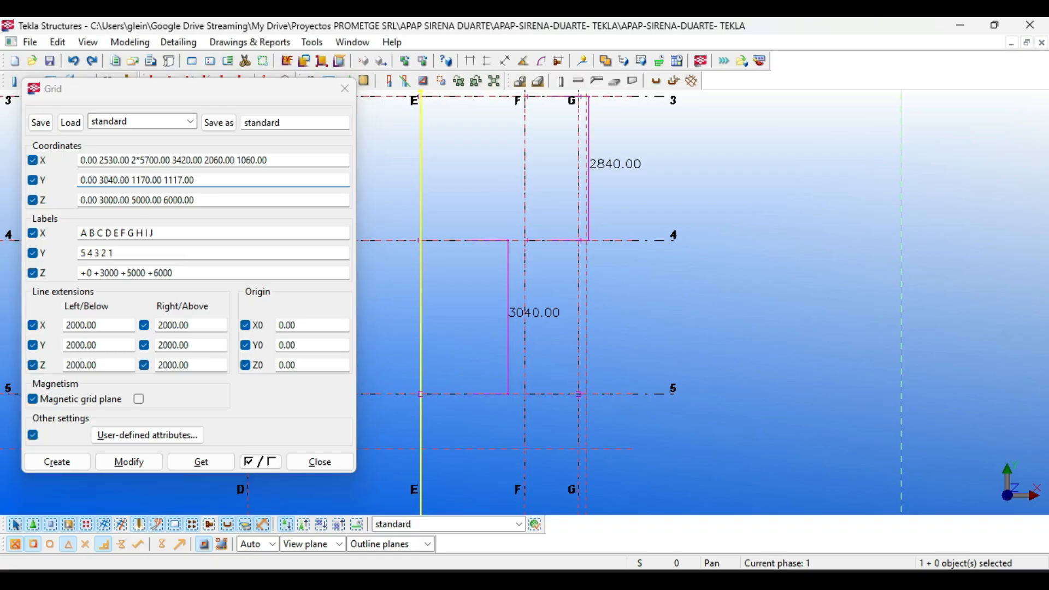
key("alt+Tab")
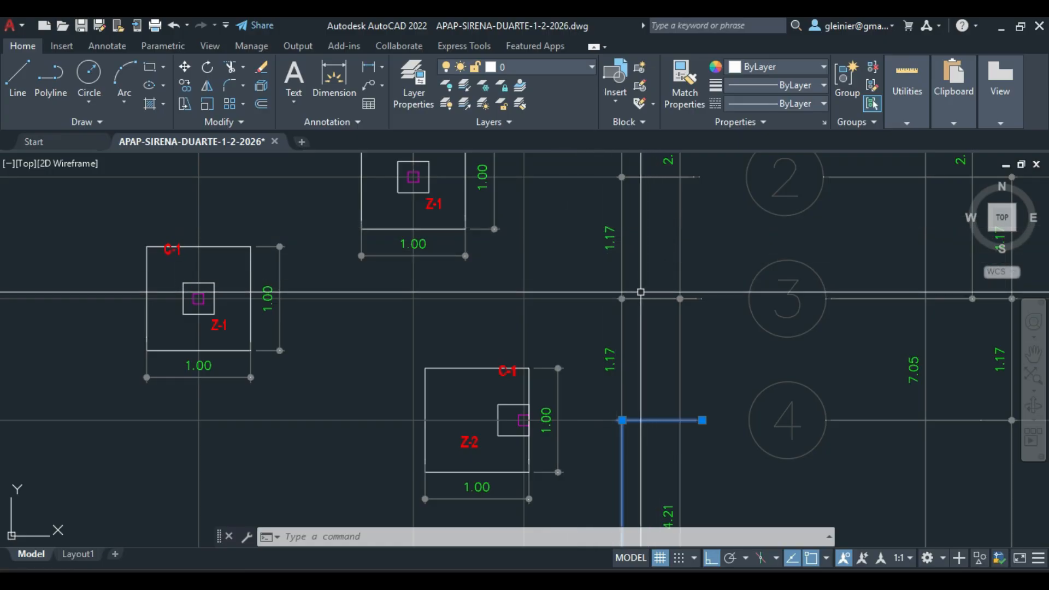
key("alt+Tab")
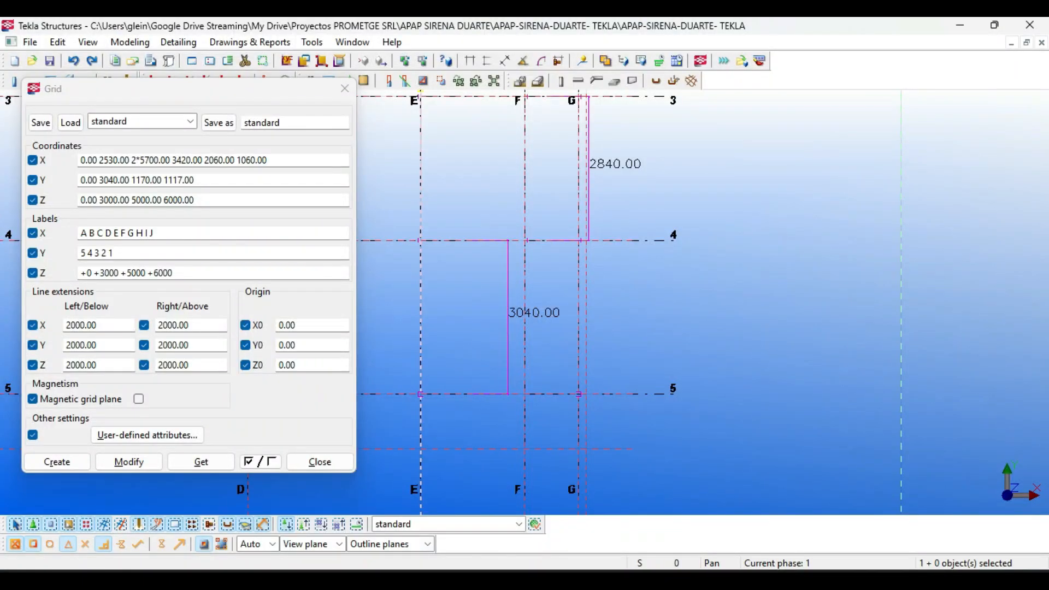
left_click(194, 180)
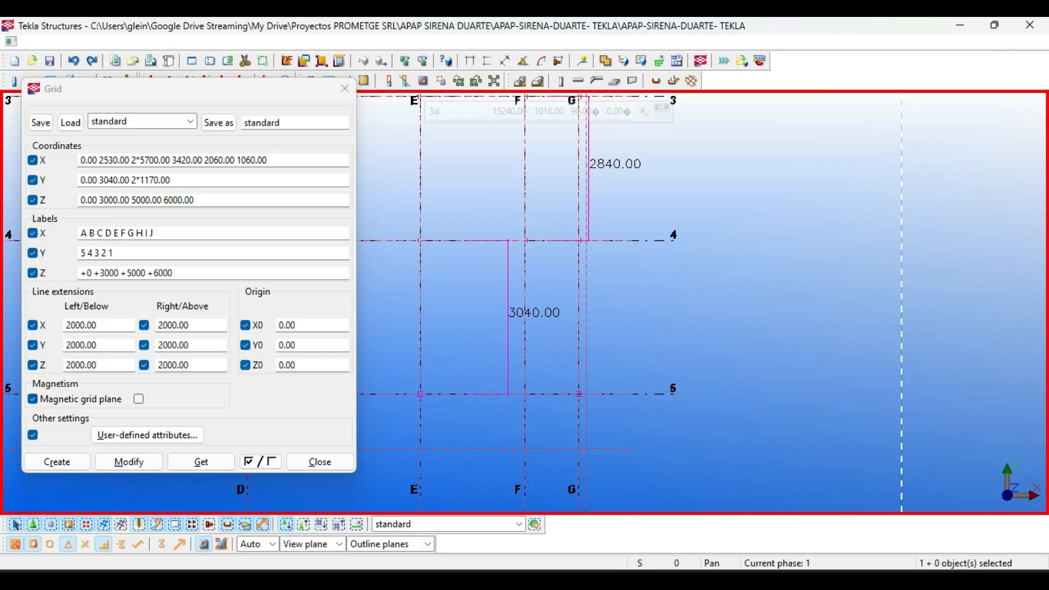
Check the 2*1170.00 entry in the grid's Y coordinates against the axis spacings in the AutoCAD plan
key("alt+Tab")
middle_click_drag(642, 267, 620, 308)
key("alt+Tab")
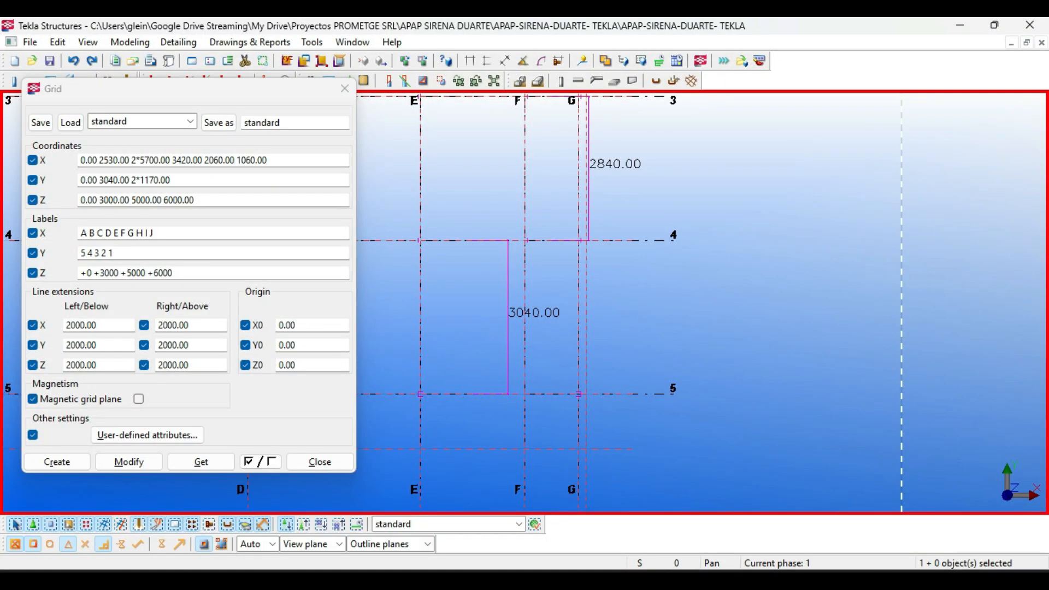
left_click_drag(170, 180, 132, 180)
Check the spacing between axes 1 and 2 in AutoCAD, append 1670.00 to Tekla's grid Y coordinates and apply the modification
key("alt+Tab")
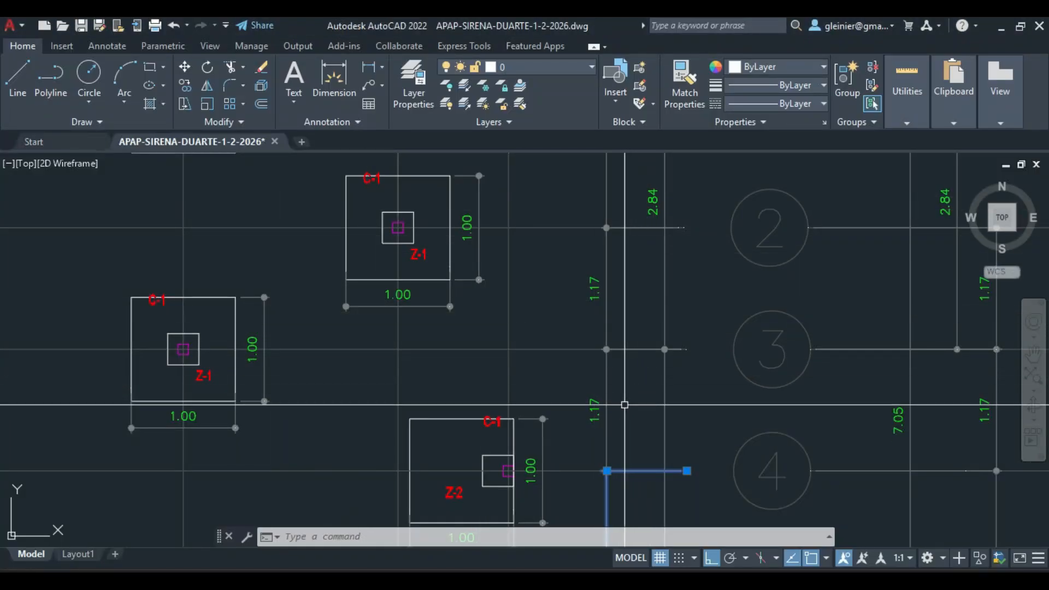
middle_click_drag(642, 347, 641, 427)
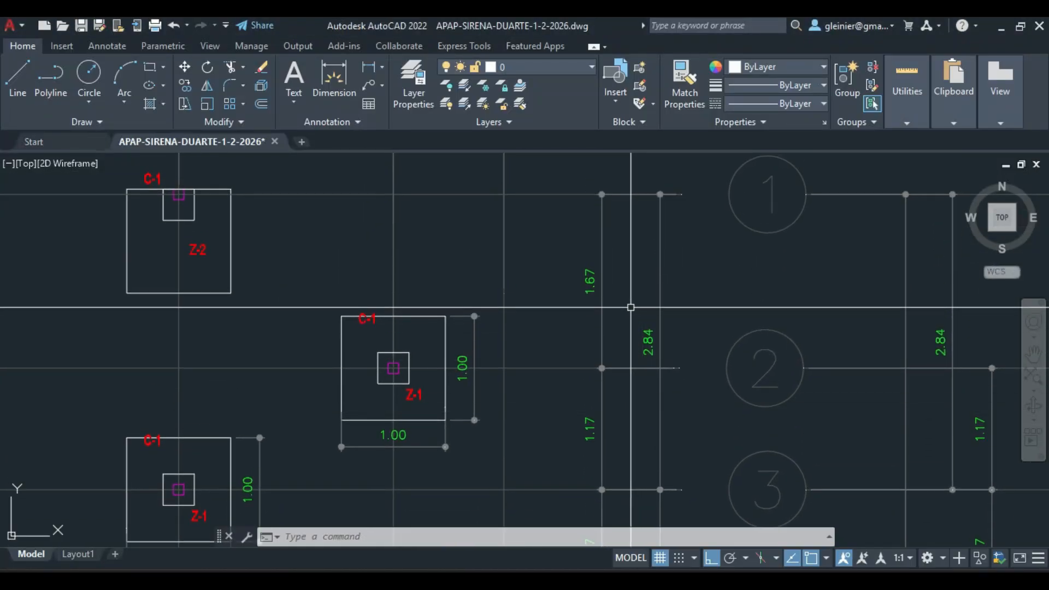
middle_click_drag(604, 274, 625, 347)
key("alt+Tab")
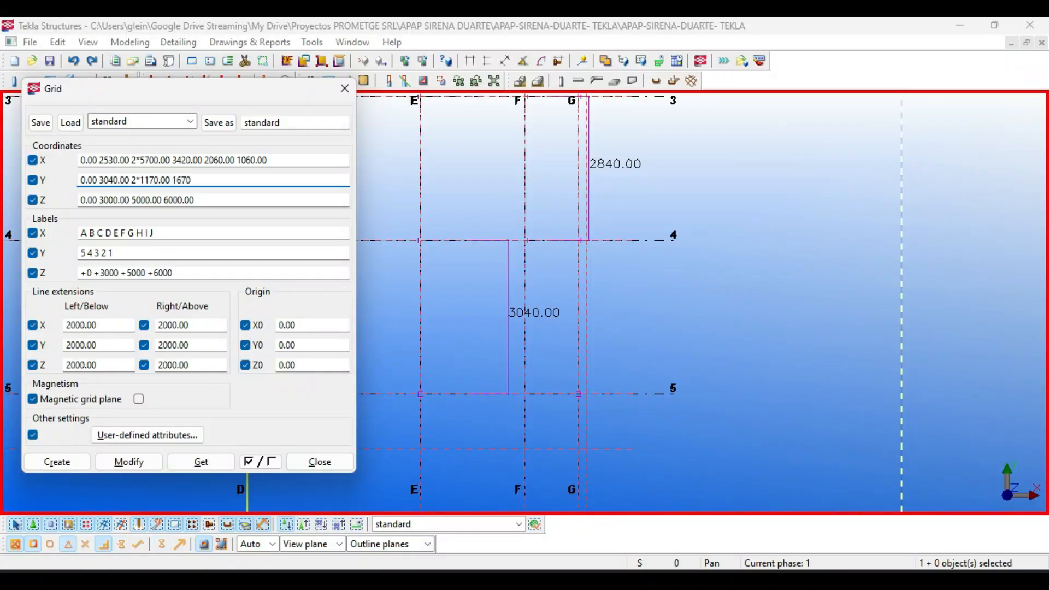
key("alt+Tab")
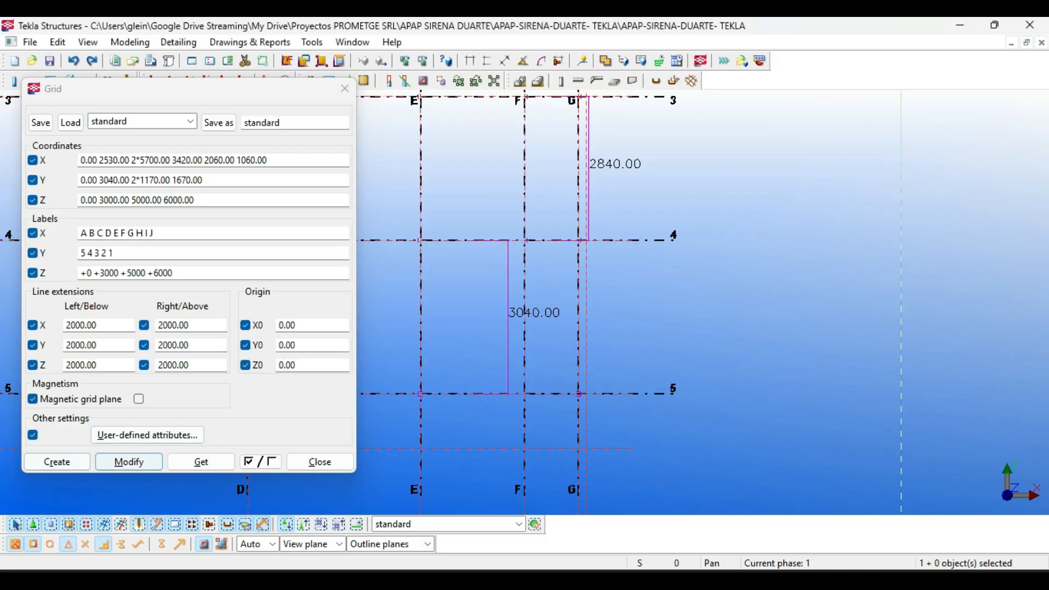
left_click(129, 462)
key("Return")
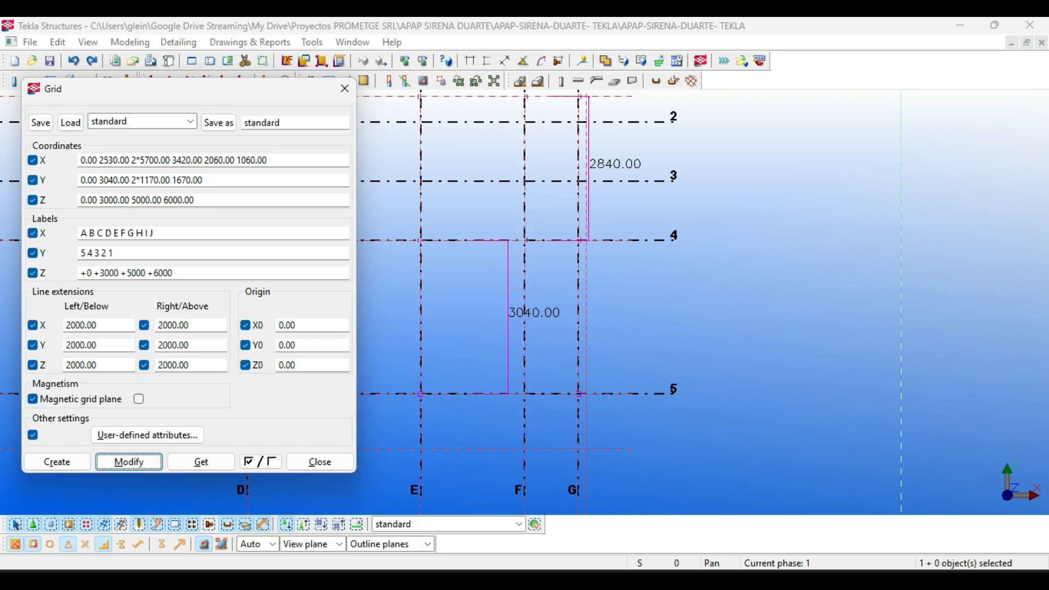
Move the grid so that its A-1 intersection lands on the centre of the uppermost column on axis A
scroll(634, 357, "down", 2)
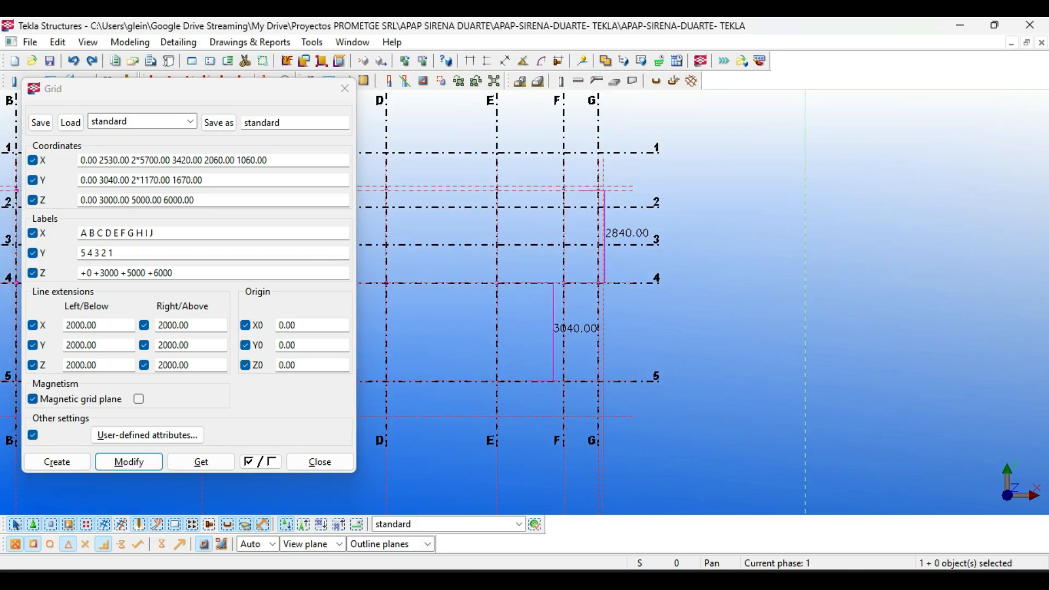
scroll(634, 167, "down", 2)
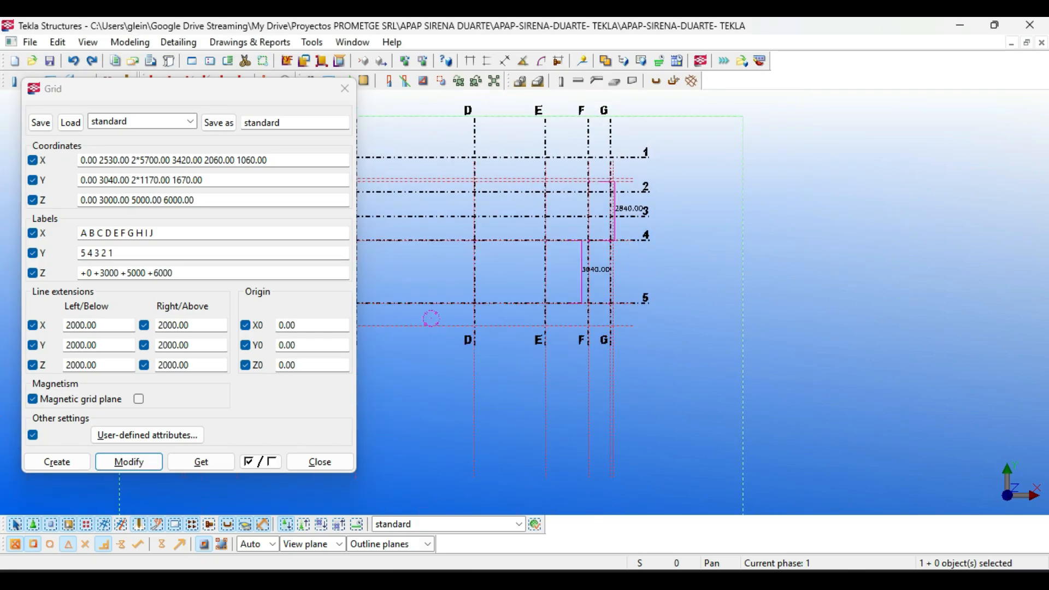
middle_click_drag(429, 318, 814, 334)
scroll(573, 202, "up", 6)
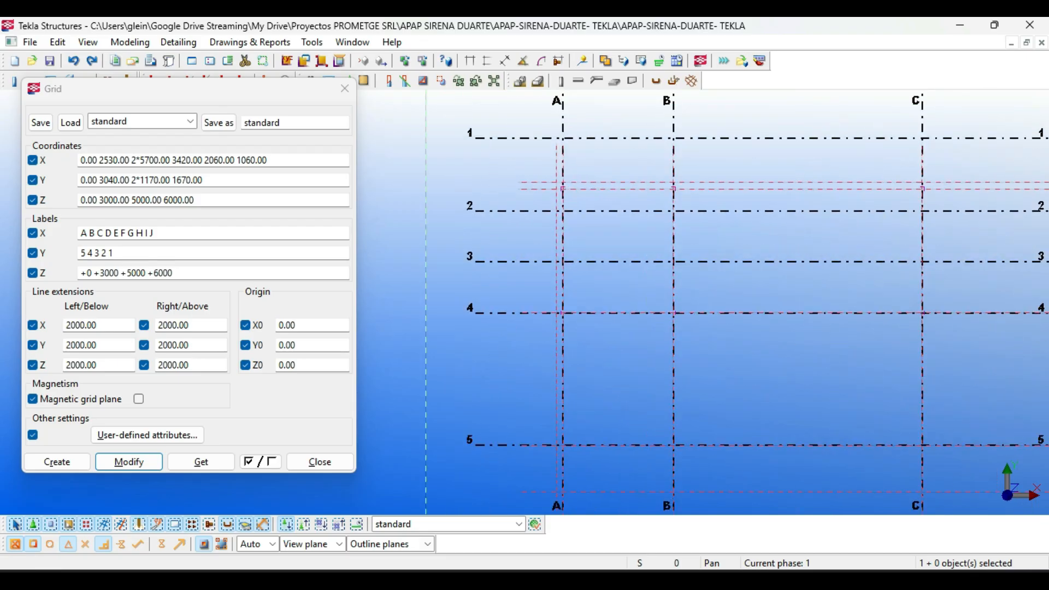
scroll(565, 192, "down", 2)
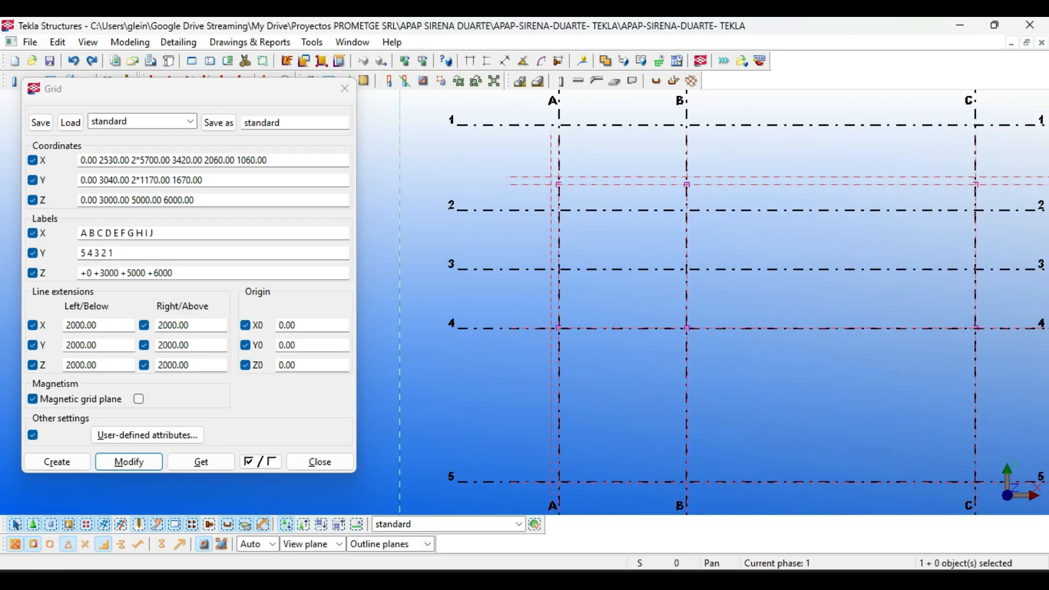
middle_click_drag(565, 192, 501, 265)
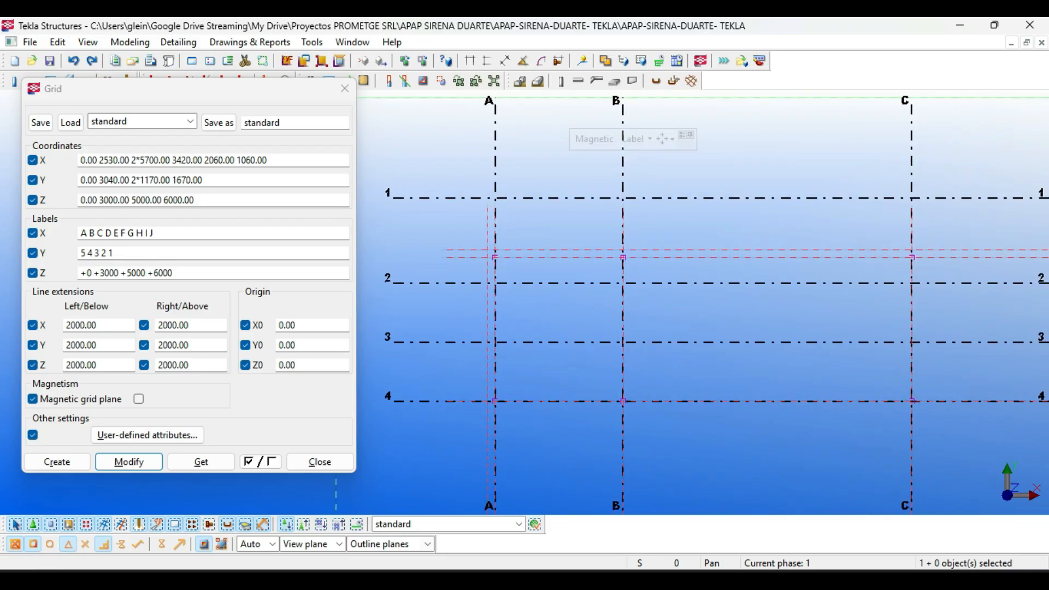
scroll(495, 240, "up", 3)
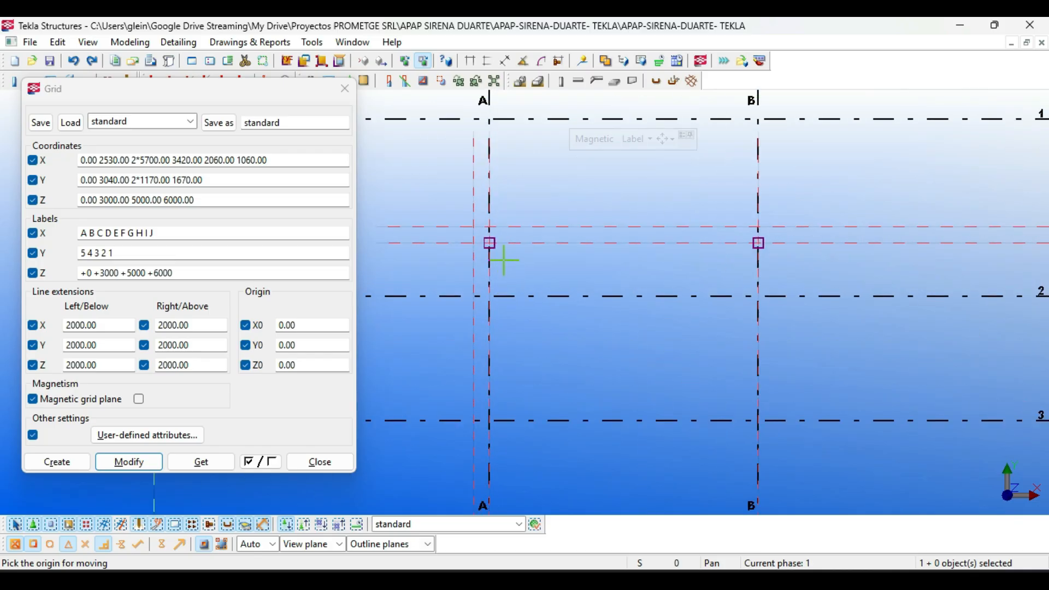
scroll(484, 148, "up", 2)
scroll(473, 335, "up", 3)
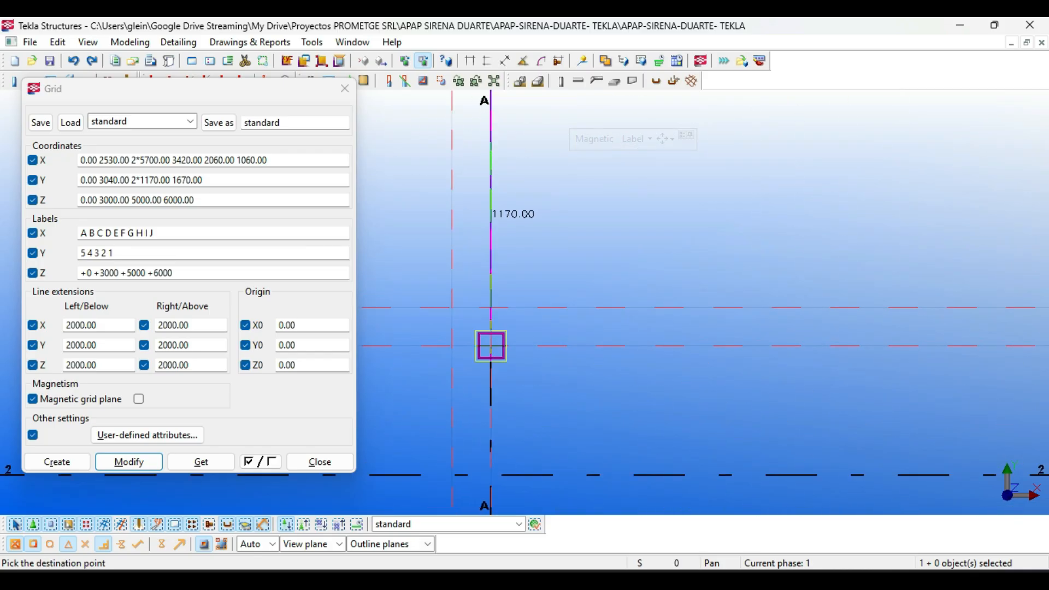
left_click(496, 349)
scroll(492, 266, "down", 5)
scroll(498, 254, "down", 3)
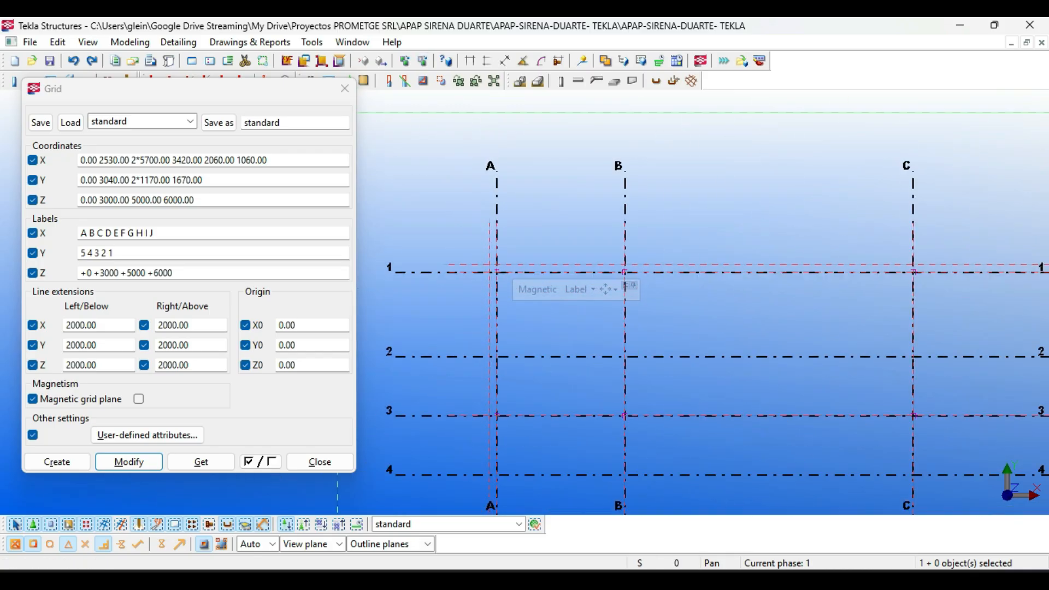
Compare the columns around axes E to G with the footings on axes 3 to 5 in the AutoCAD plan
middle_click_drag(1017, 334, 549, 285)
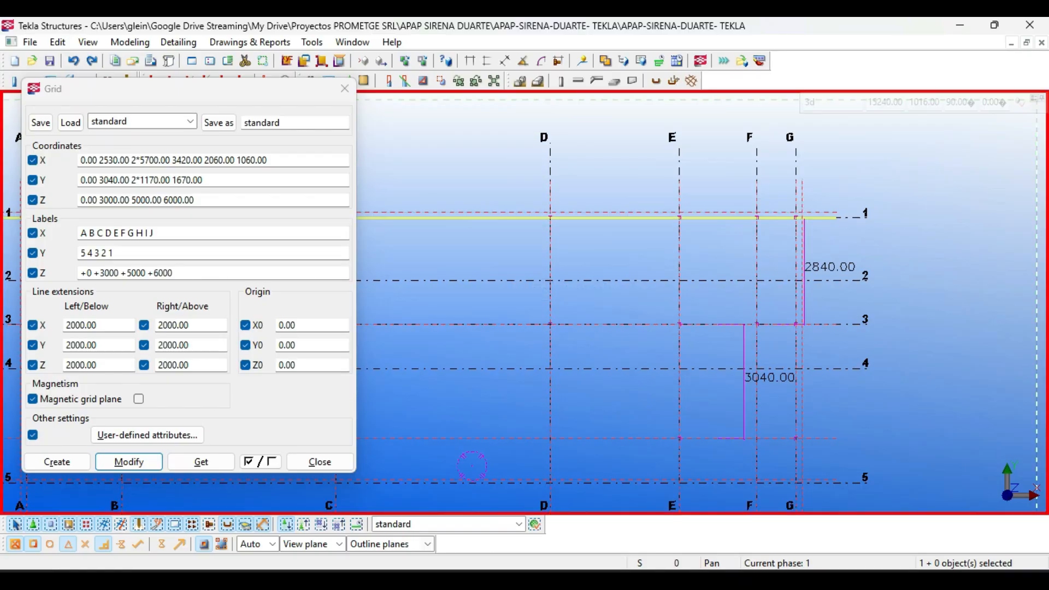
scroll(803, 235, "up", 6)
scroll(726, 244, "down", 2)
middle_click_drag(710, 328, 706, 240)
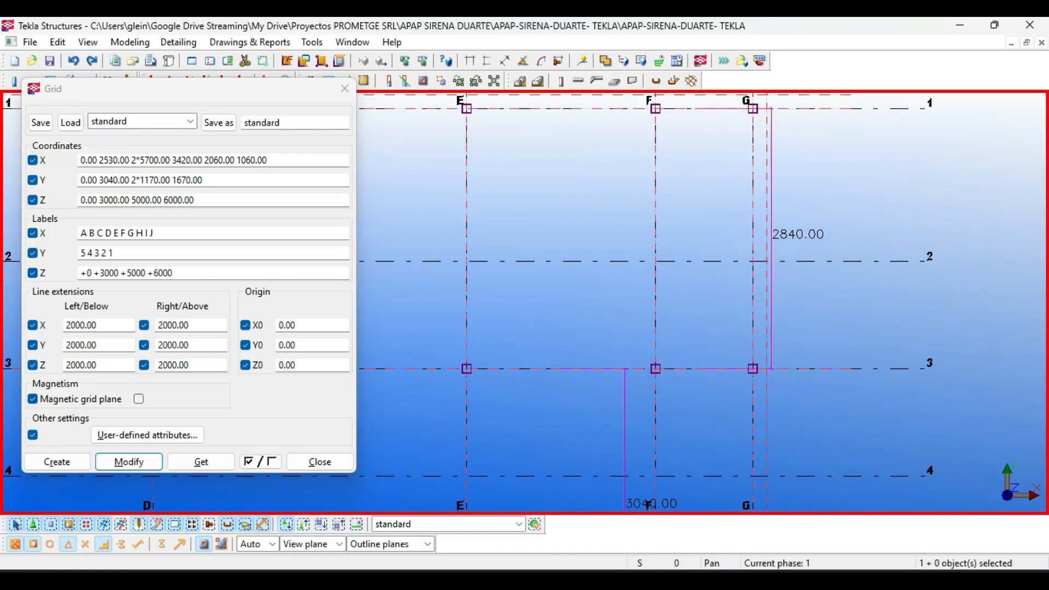
scroll(619, 265, "down", 2)
middle_click_drag(619, 331, 659, 138)
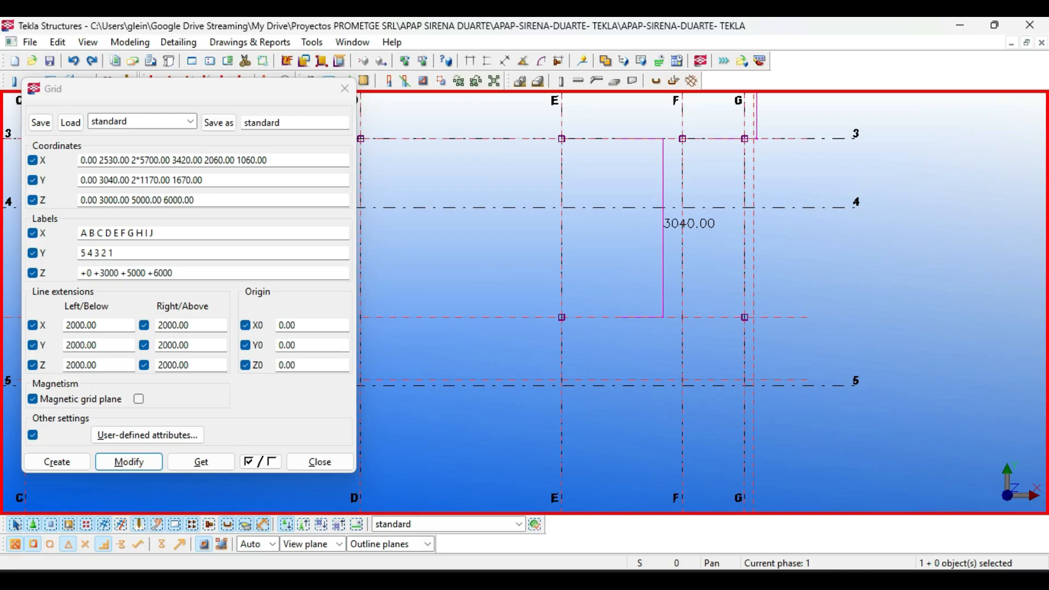
key("alt+Tab")
scroll(611, 310, "down", 5)
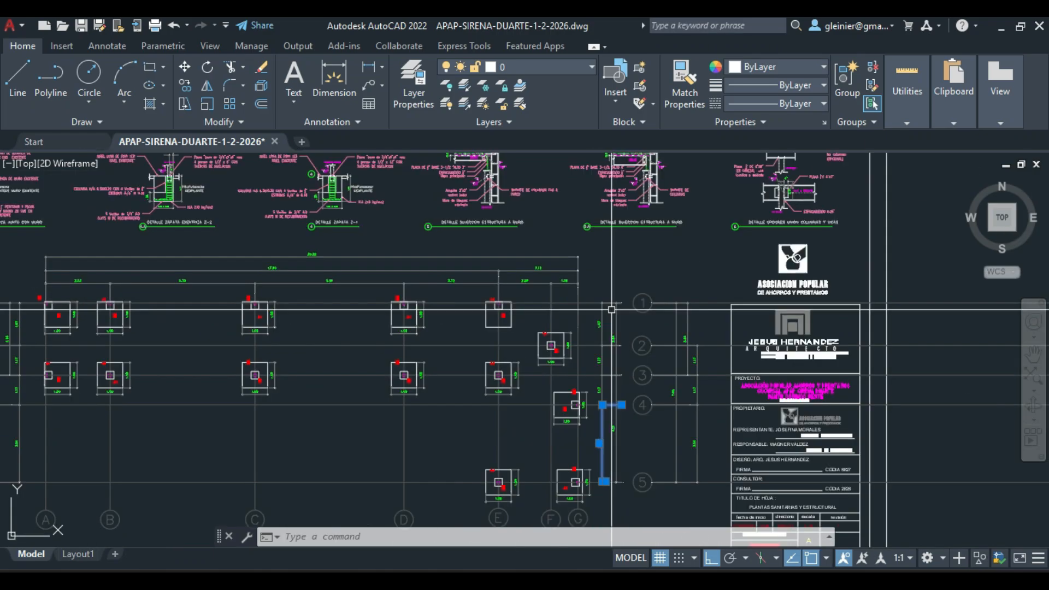
scroll(612, 309, "down", 2)
scroll(596, 437, "up", 4)
key("Escape")
key("Escape")
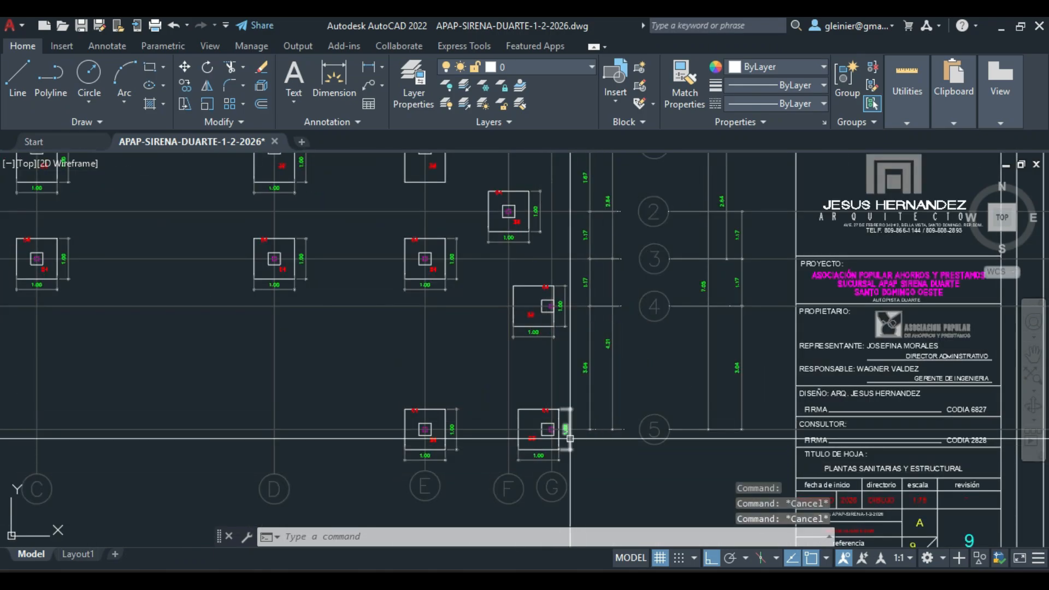
scroll(570, 438, "up", 1)
scroll(551, 426, "up", 2)
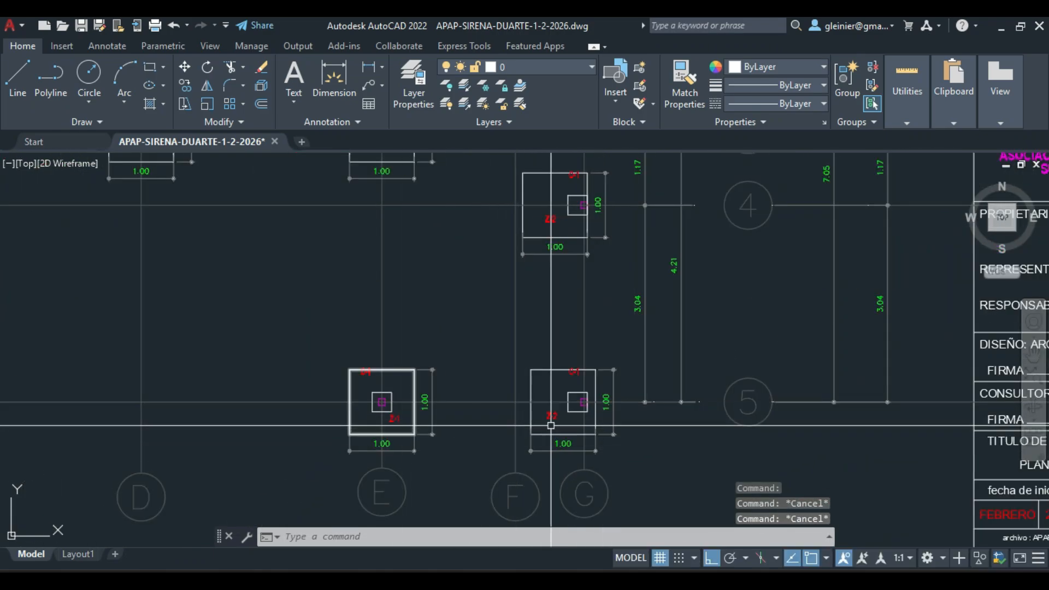
In Tekla Structures, move the two lowest columns on axes E and G vertically down onto axis 5
key("alt+Tab")
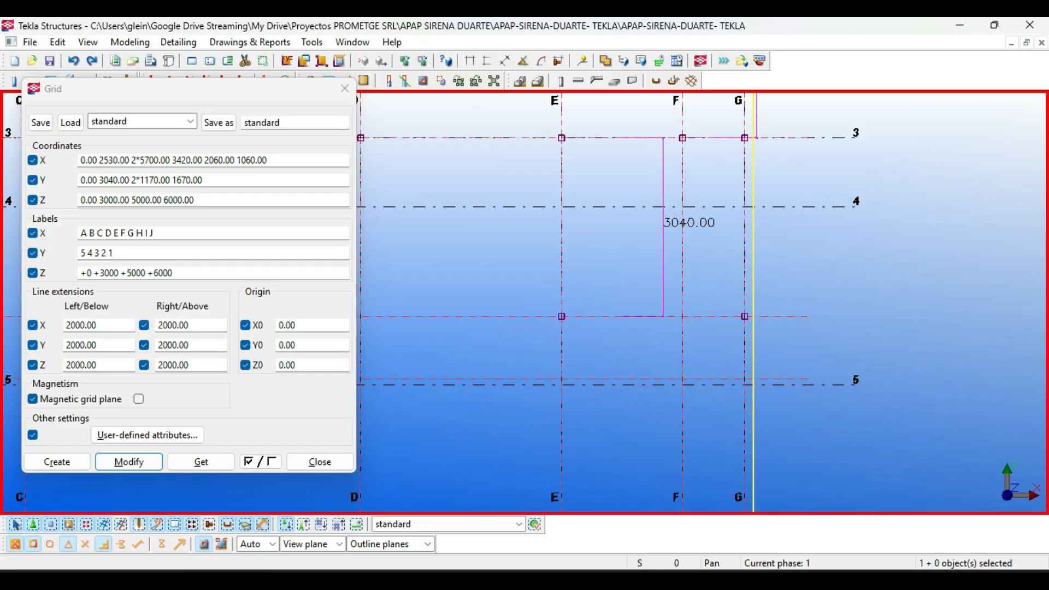
left_click_drag(544, 298, 784, 337)
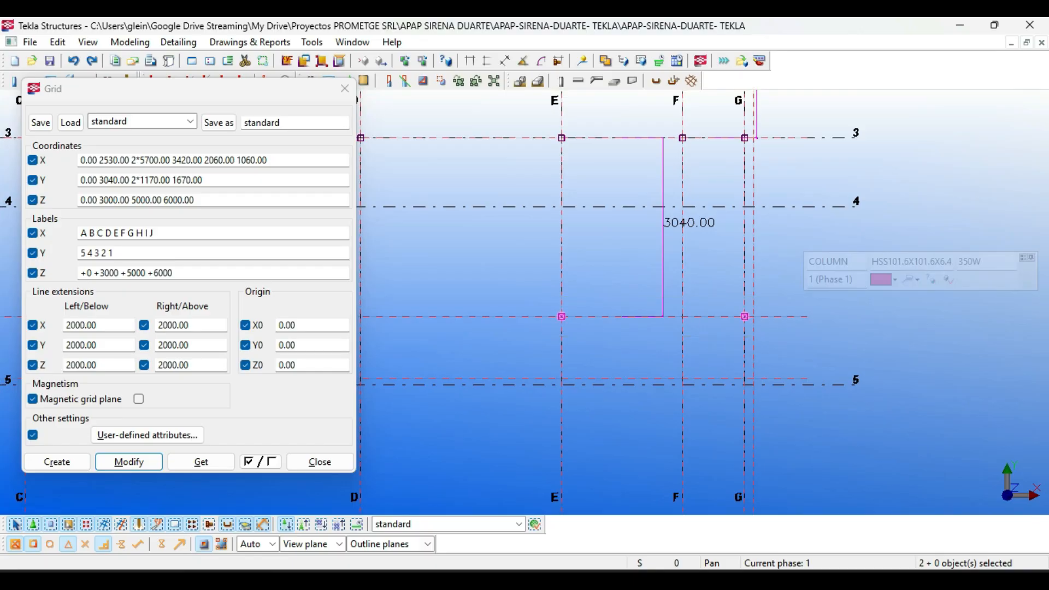
key("ctrl+m")
scroll(762, 328, "up", 3)
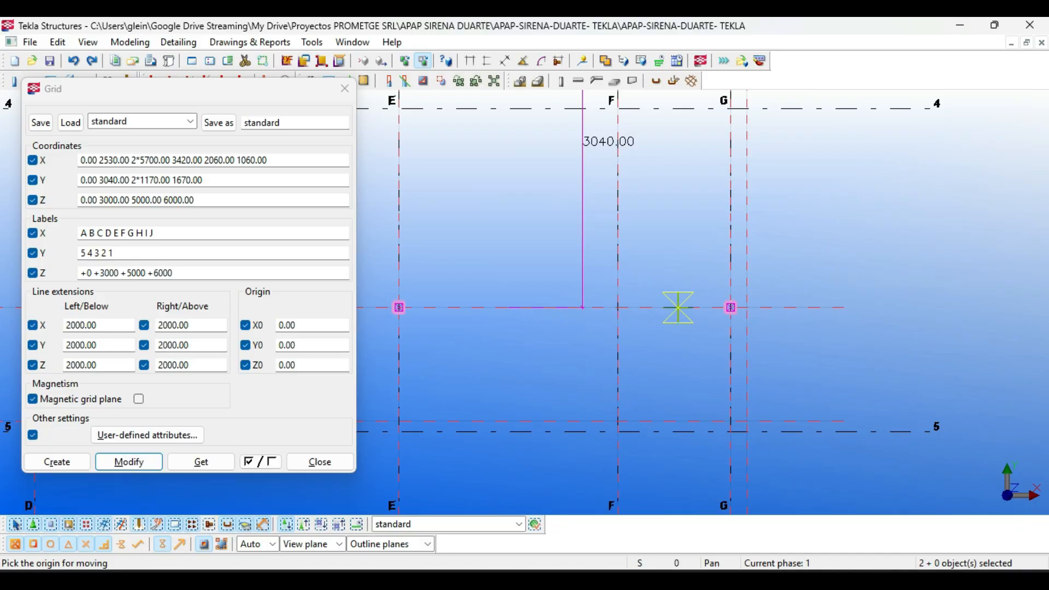
left_click(681, 432)
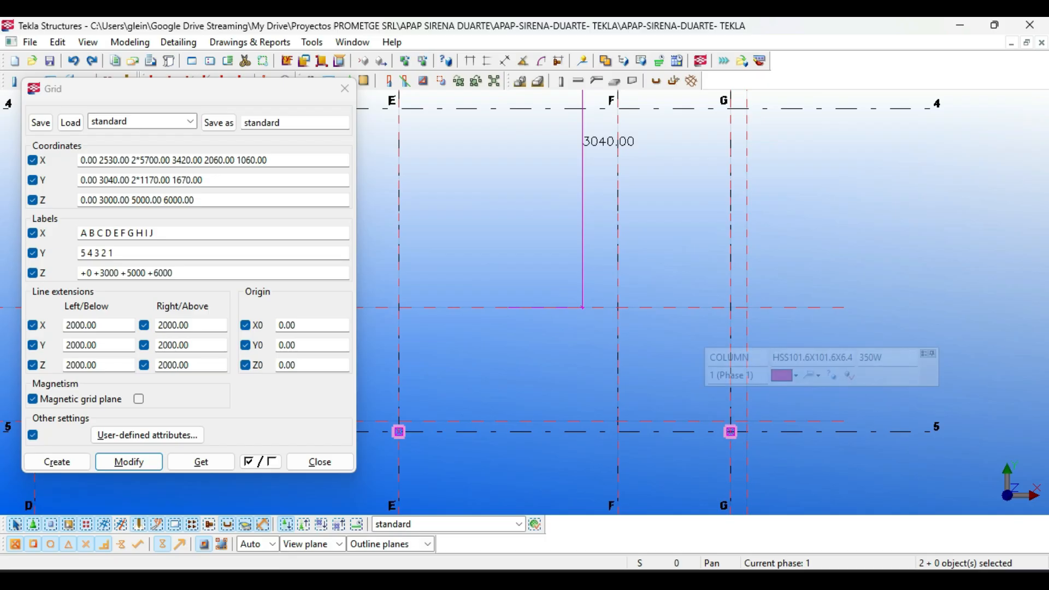
left_click(637, 339)
scroll(638, 340, "down", 2)
scroll(795, 356, "down", 2)
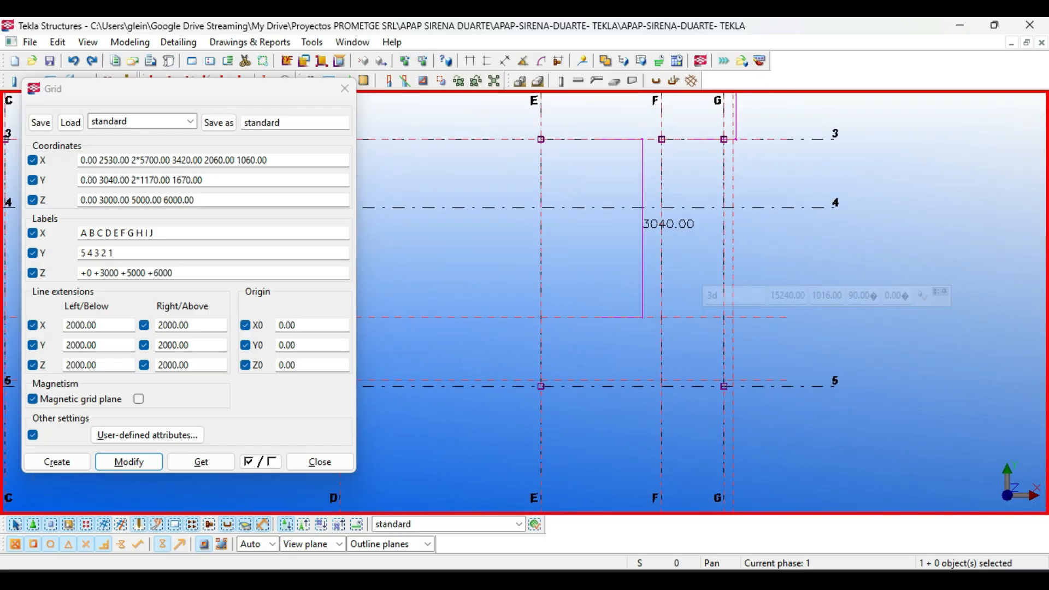
Check the footing at G-4 in AutoCAD and copy Tekla's column at G-5 to the G-4 intersection
key("alt+Tab")
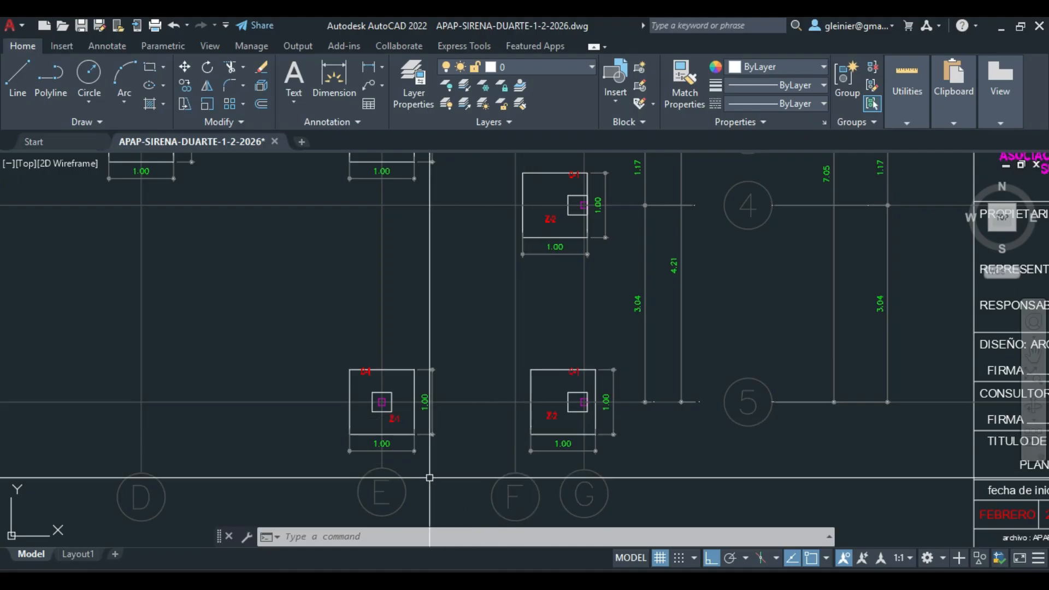
middle_click_drag(581, 273, 581, 356)
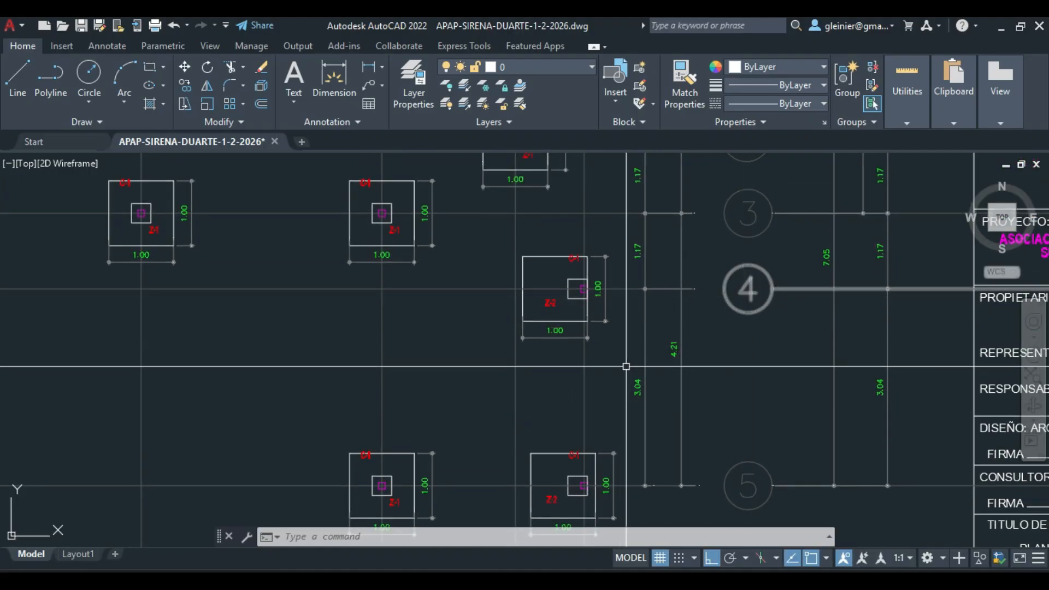
middle_click_drag(612, 437, 606, 338)
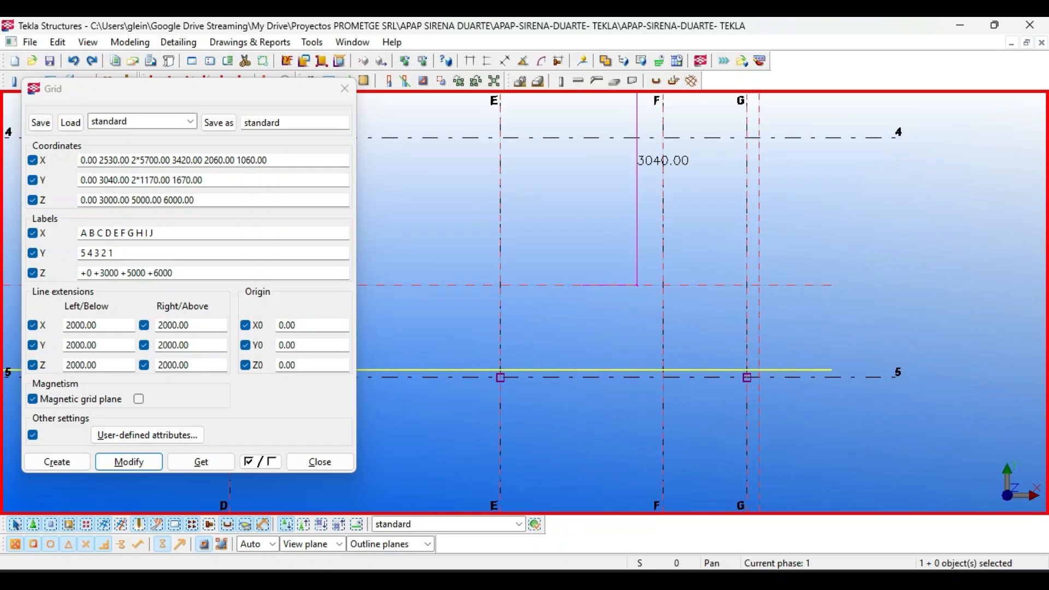
middle_click_drag(637, 285, 619, 366)
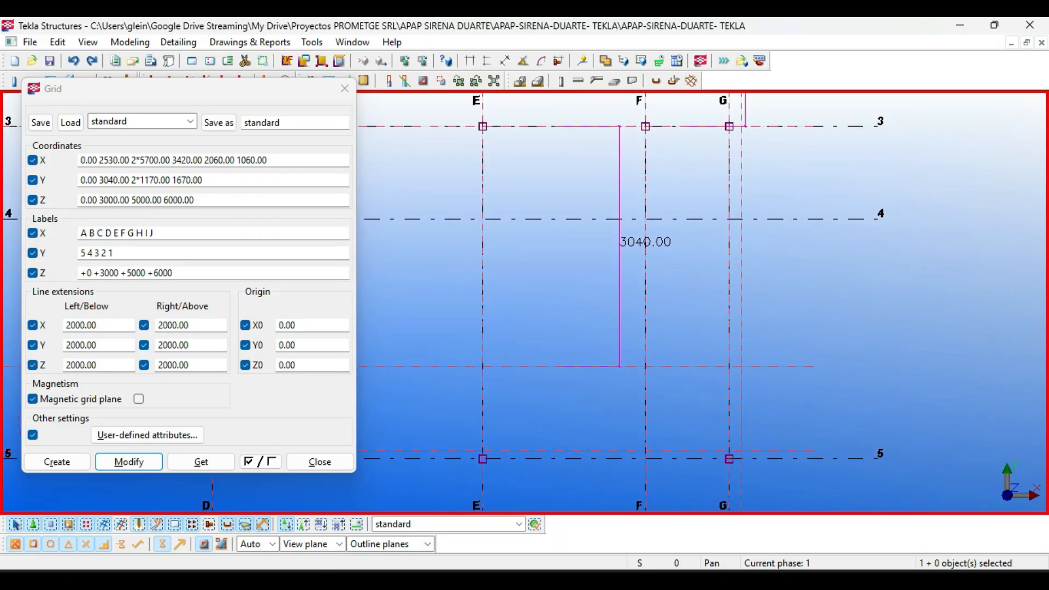
scroll(730, 459, "up", 3)
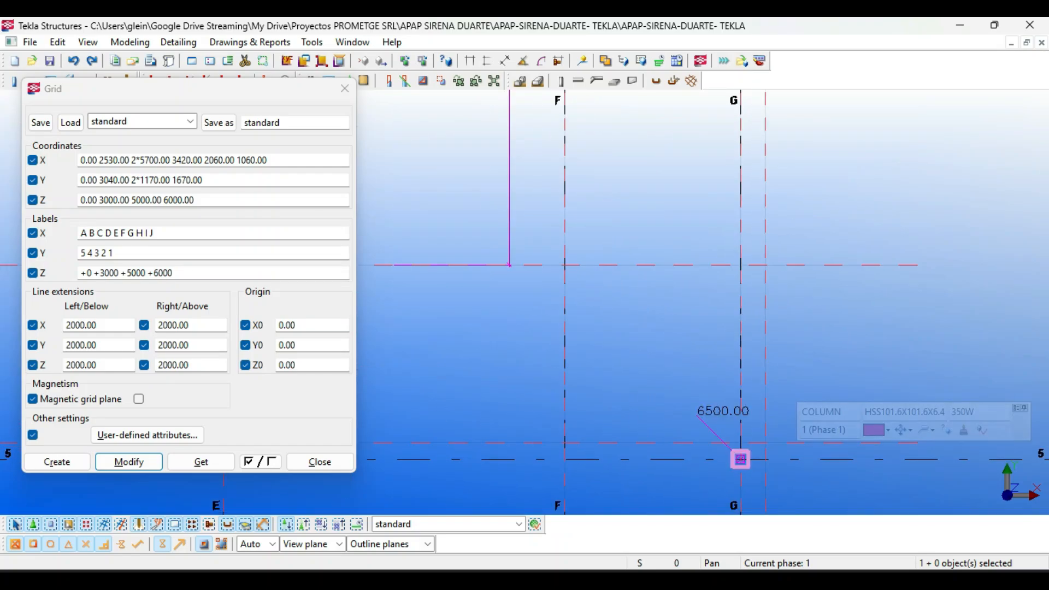
key("ctrl+c")
scroll(772, 475, "up", 3)
scroll(714, 421, "down", 6)
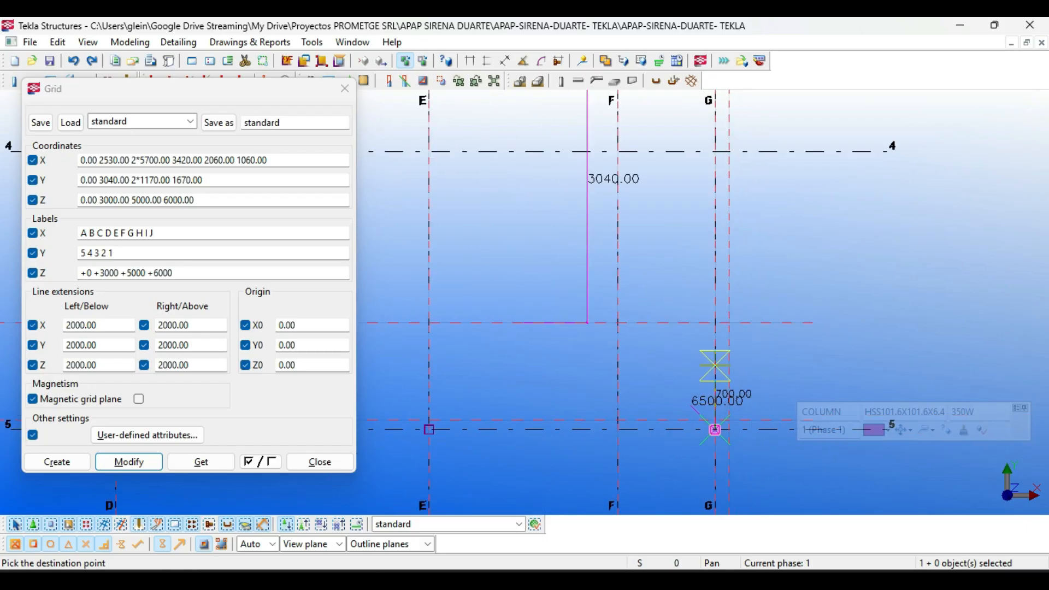
scroll(711, 222, "up", 2)
scroll(709, 210, "down", 3)
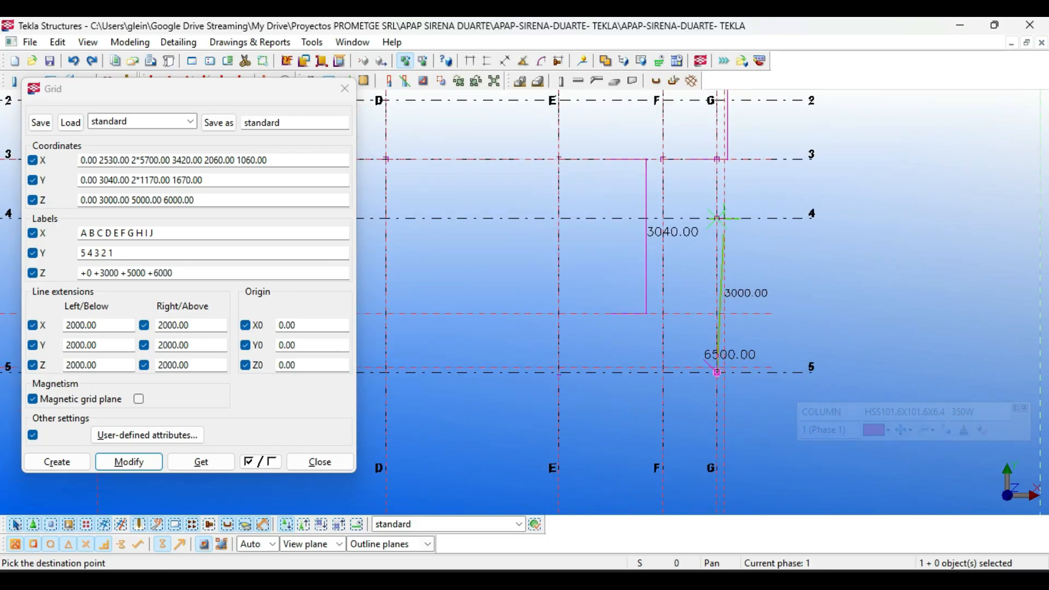
key("Escape")
middle_click_drag(716, 218, 727, 221)
left_click(705, 180)
scroll(705, 181, "up", 3)
middle_click_drag(705, 181, 735, 208)
Check the footings along axis 3 in AutoCAD and delete Tekla's columns at F-3 and G-3
key("alt+Tab")
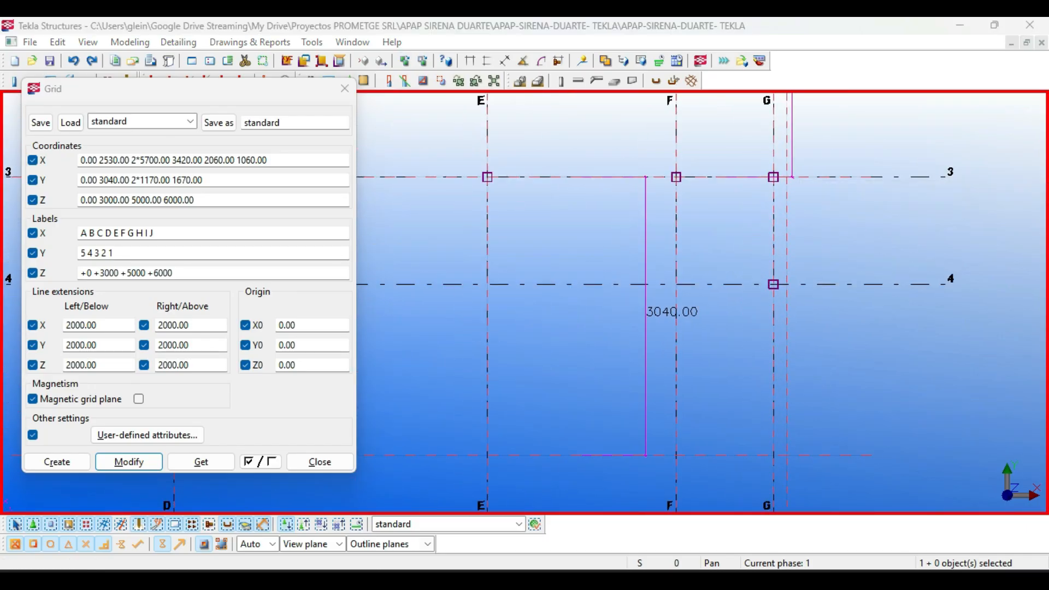
mouse_move(553, 248)
middle_mouse_down()
mouse_move(595, 340)
mouse_move(599, 402)
middle_mouse_up()
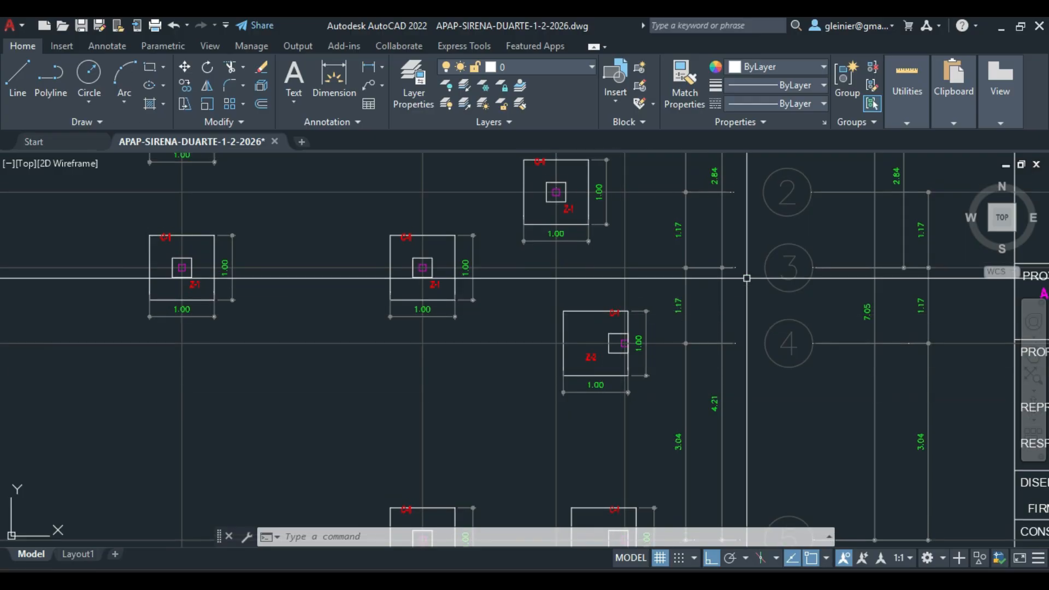
scroll(675, 288, "down", 1)
middle_click_drag(602, 293, 625, 327)
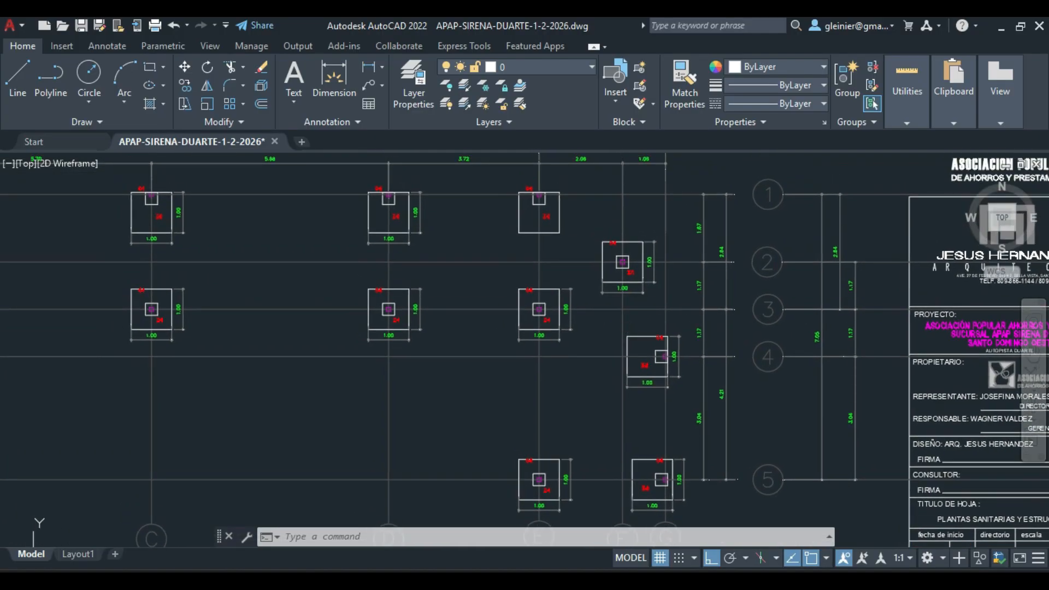
mouse_move(540, 306)
middle_mouse_down()
mouse_move(547, 376)
mouse_move(550, 254)
middle_mouse_up()
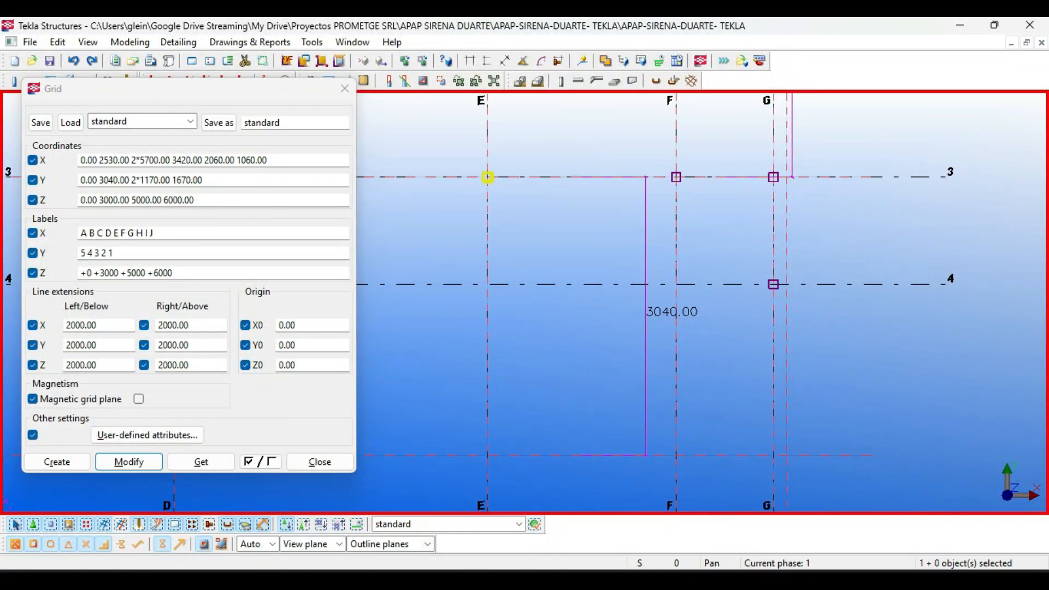
scroll(483, 174, "up", 5)
scroll(485, 189, "down", 2)
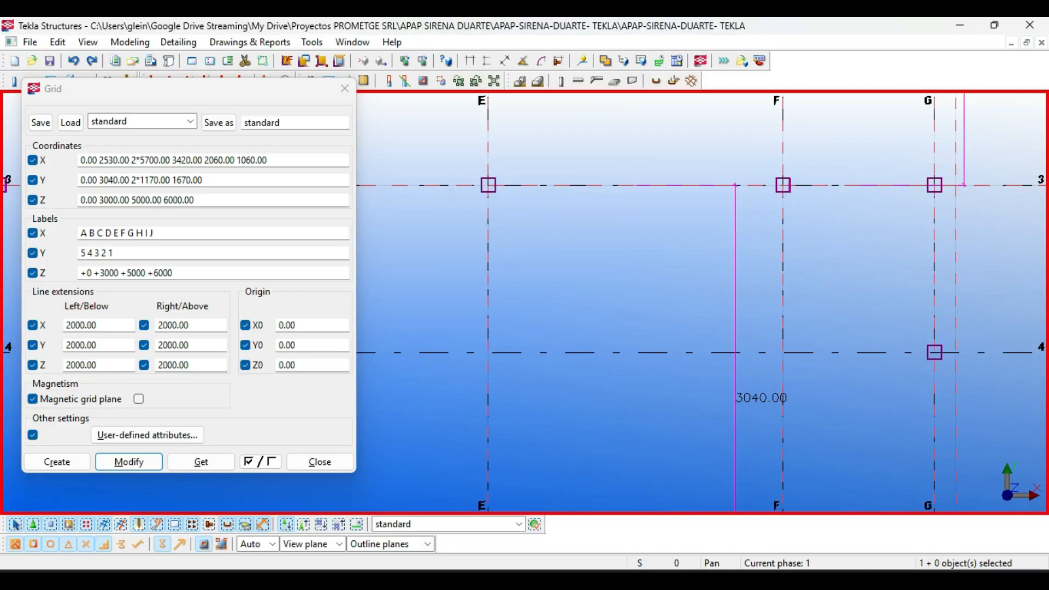
scroll(782, 185, "down", 2)
middle_click_drag(782, 185, 672, 210)
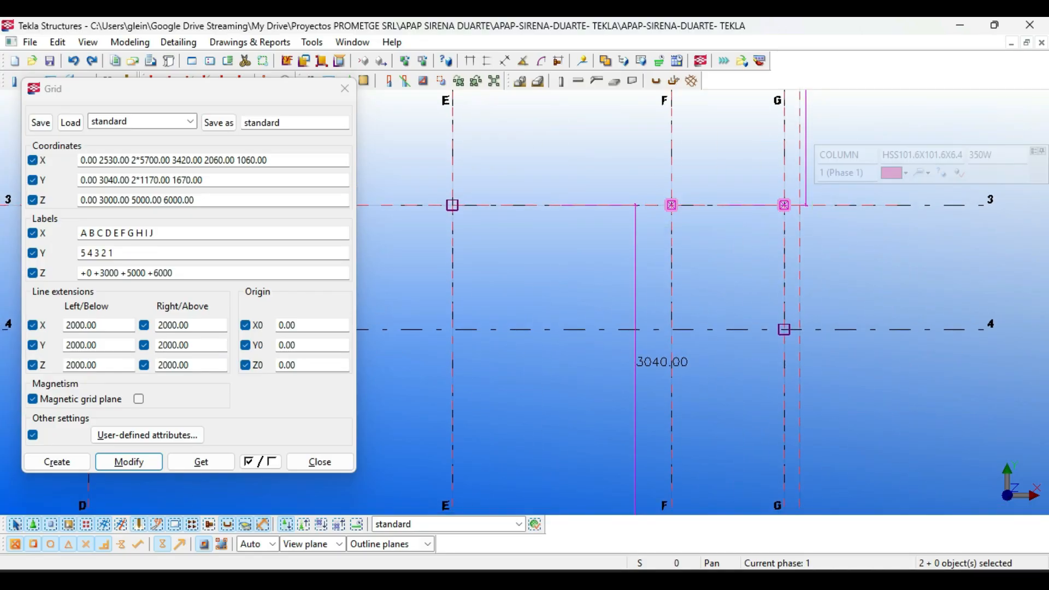
scroll(676, 414, "down", 2)
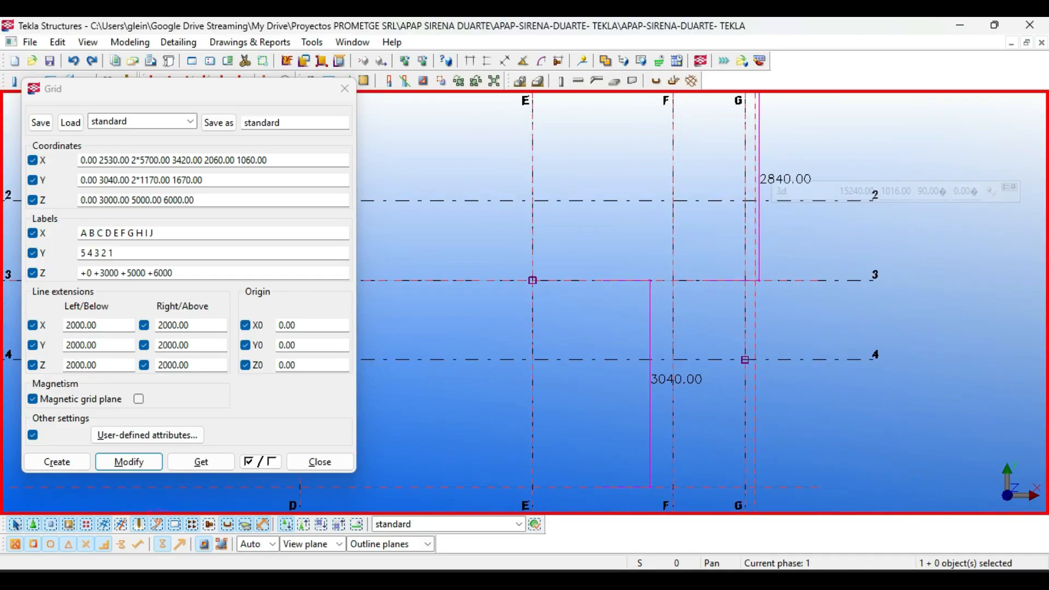
Examine the footings around axes F and G in the AutoCAD plan for the column position on axis 2
scroll(632, 231, "down", 2)
middle_click_drag(632, 231, 632, 291)
scroll(631, 290, "up", 3)
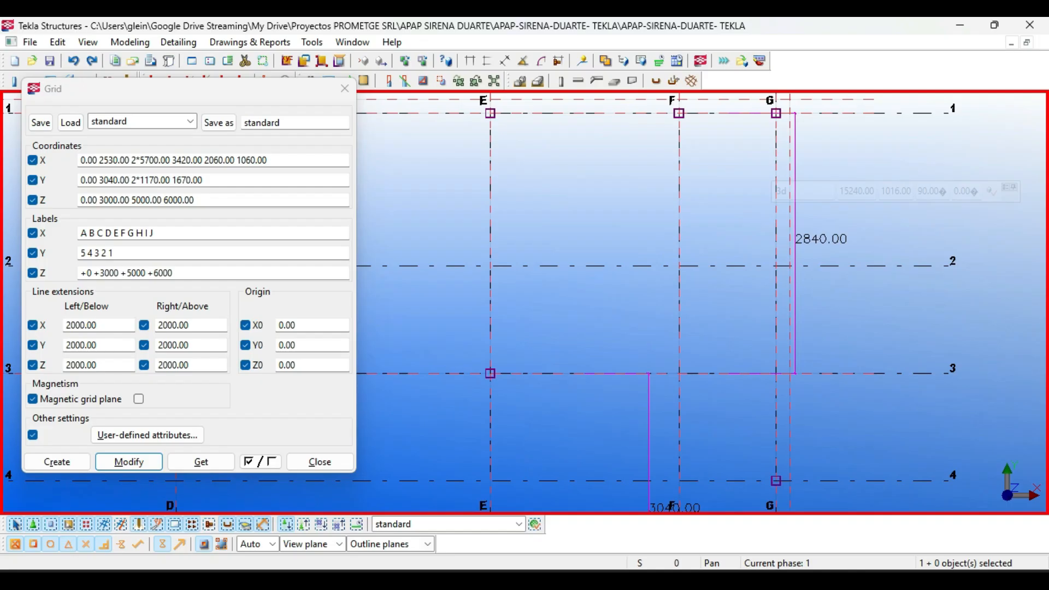
key("alt+Tab")
scroll(760, 247, "up", 2)
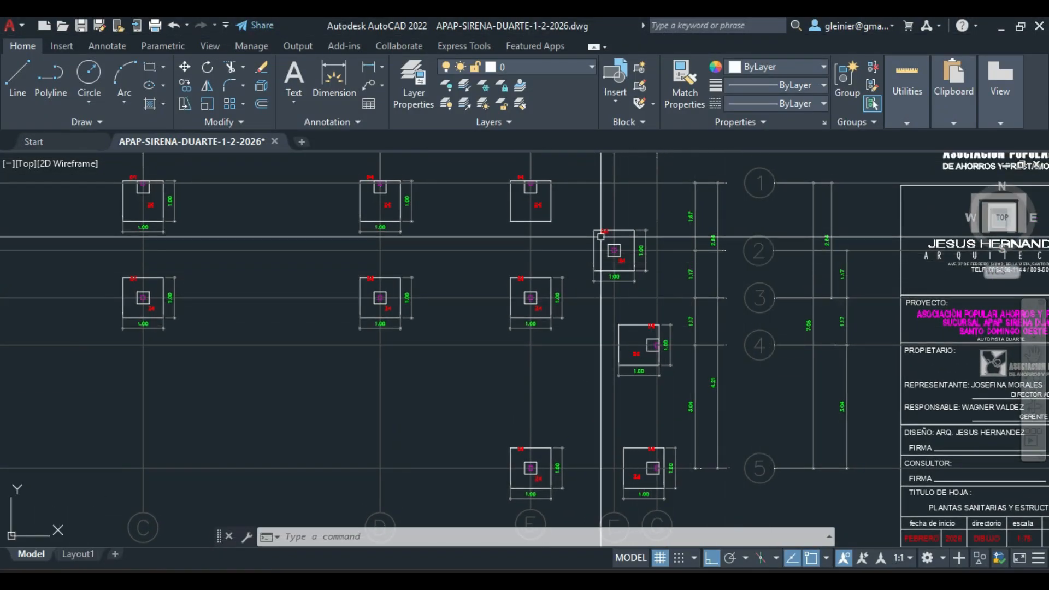
middle_click_drag(620, 415, 627, 364)
middle_click_drag(632, 204, 633, 255)
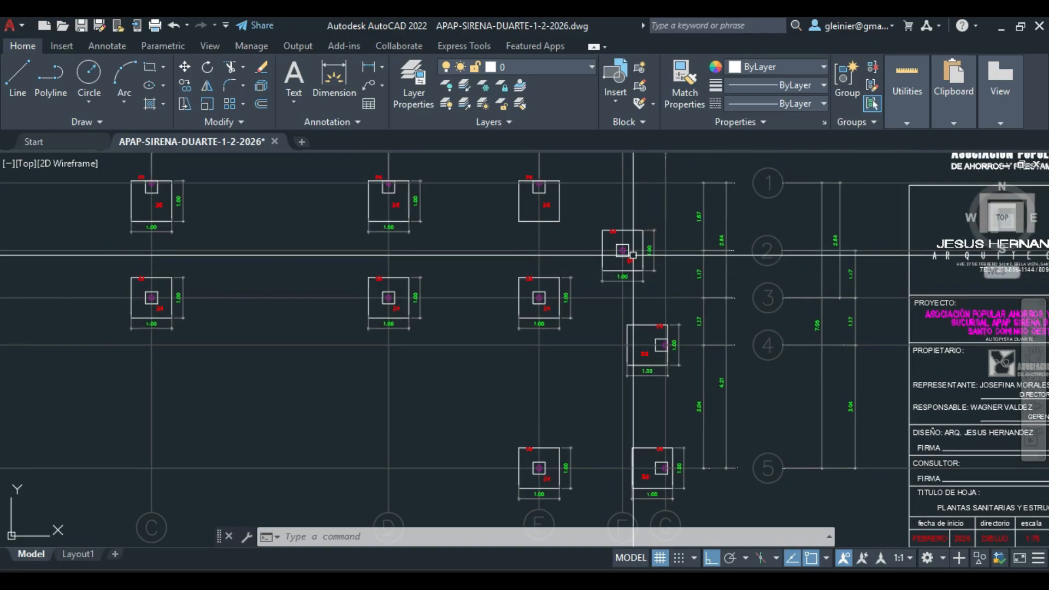
scroll(633, 255, "up", 2)
In Tekla Structures, copy the column at E-3 to the F-2 intersection
key("alt+Tab")
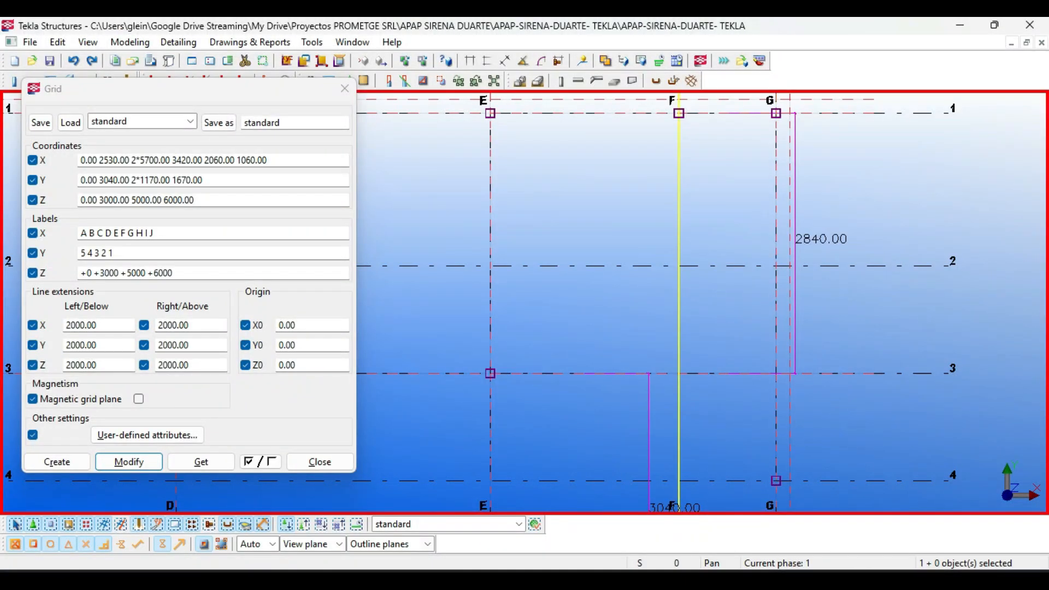
left_click_drag(472, 362, 499, 387)
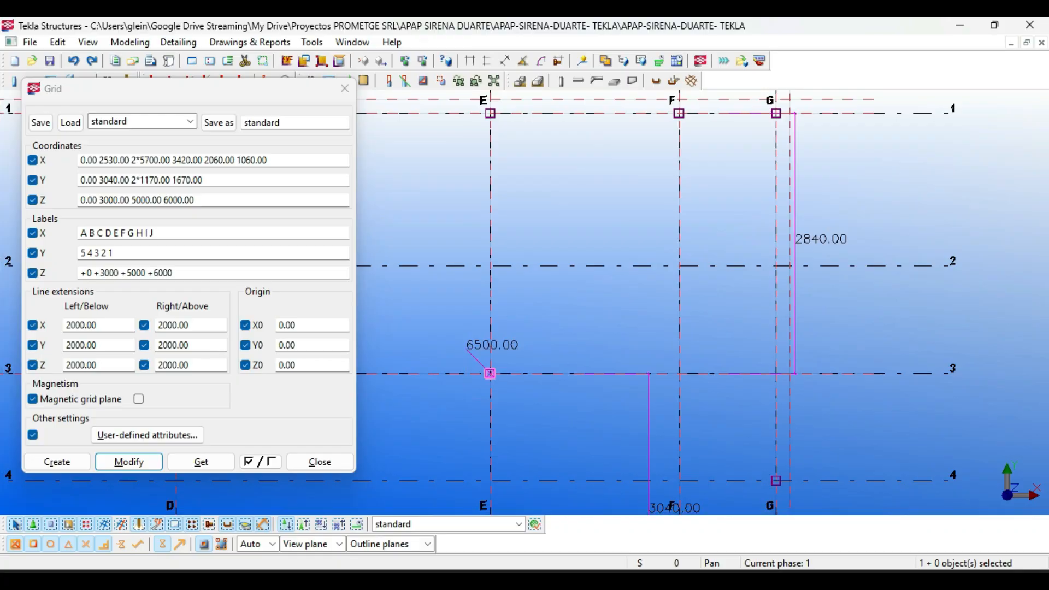
key("ctrl+c")
scroll(495, 383, "up", 3)
left_click(486, 363)
scroll(486, 364, "down", 2)
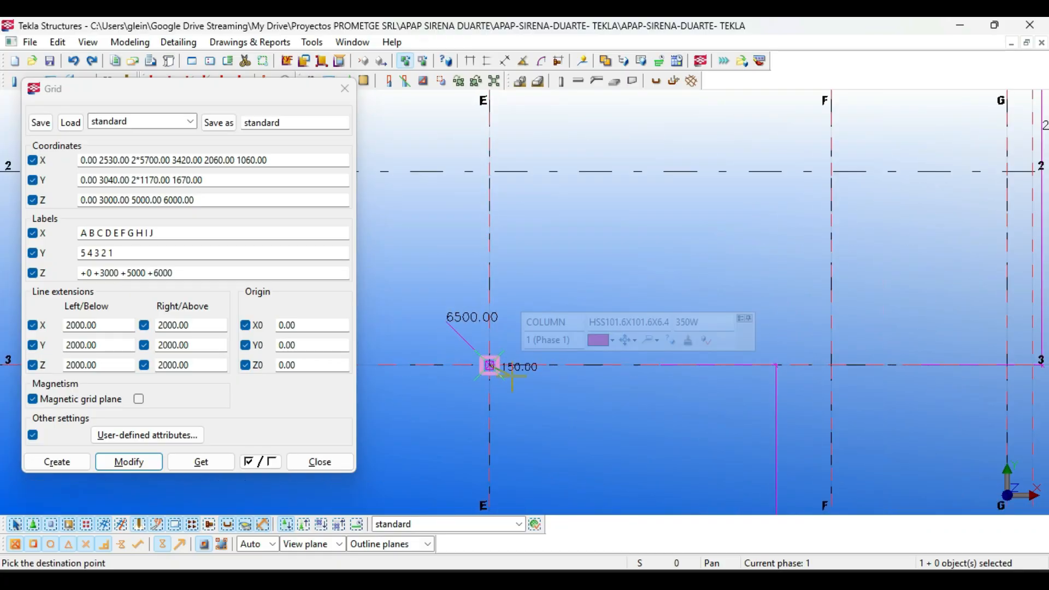
scroll(647, 241, "down", 4)
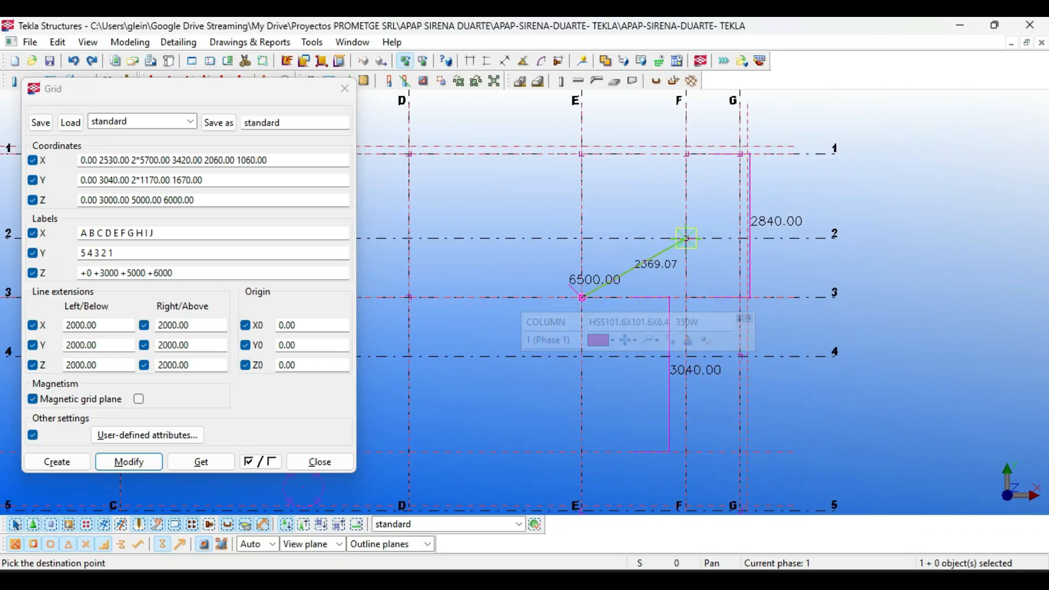
scroll(789, 145, "up", 2)
key("Escape")
left_click(658, 198)
Check the footings along axis 1 in AutoCAD and delete Tekla's columns at F-1 and G-1
key("alt+Tab")
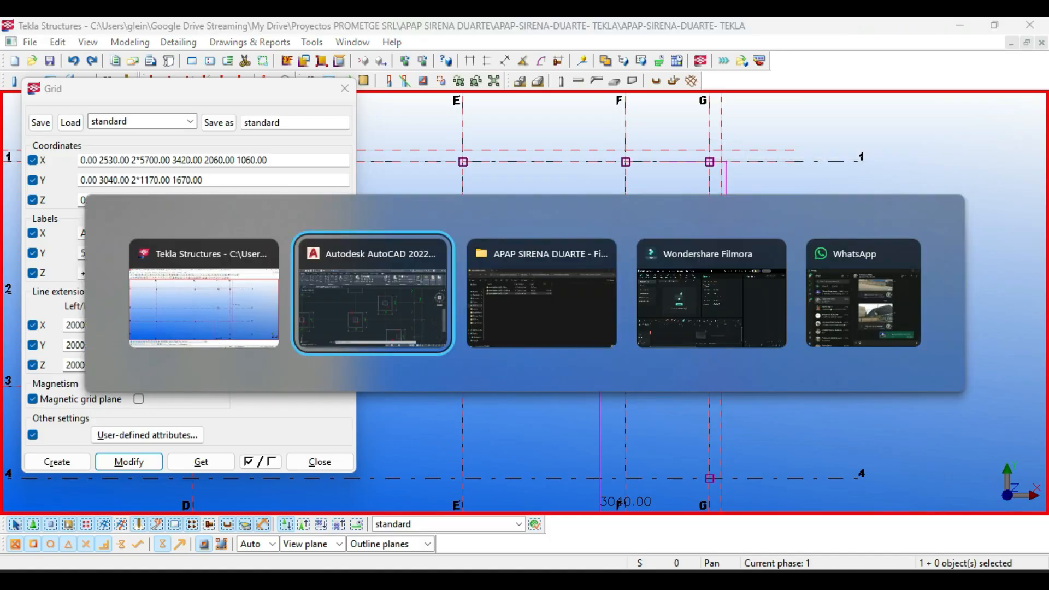
scroll(574, 292, "down", 5)
scroll(569, 297, "up", 4)
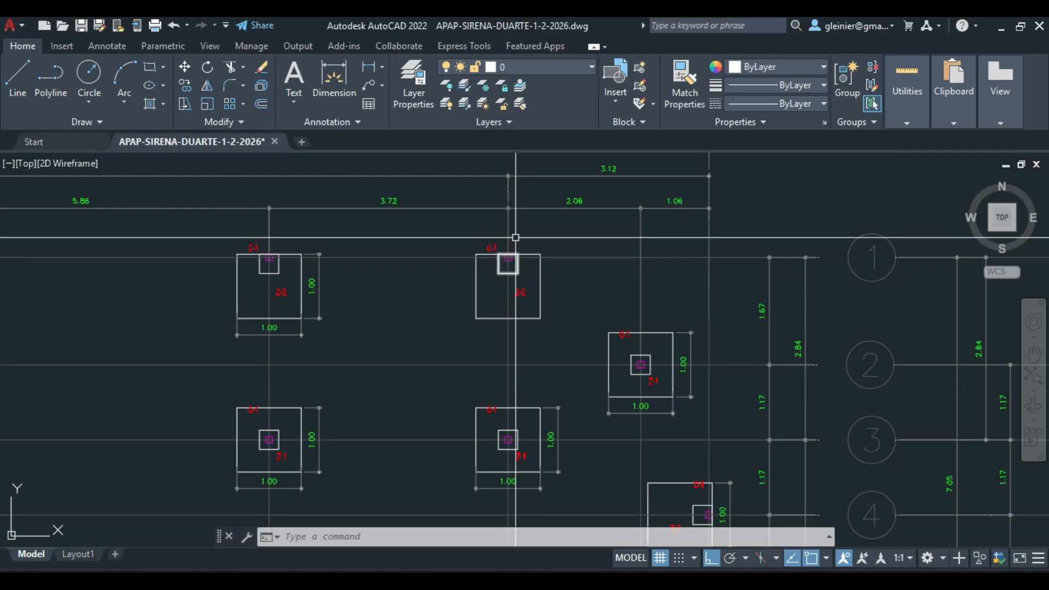
middle_click_drag(535, 407, 566, 75)
mouse_move(541, 328)
middle_mouse_down()
mouse_move(560, 288)
mouse_move(560, 480)
middle_mouse_up()
mouse_move(559, 209)
middle_mouse_down()
mouse_move(559, 344)
mouse_move(557, 304)
middle_mouse_up()
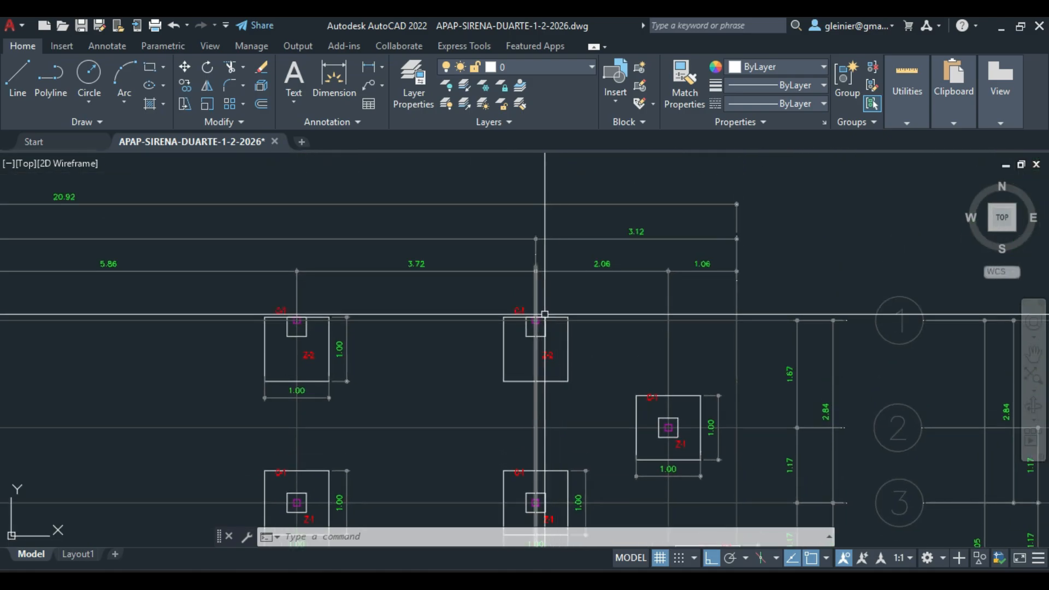
key("alt+Tab")
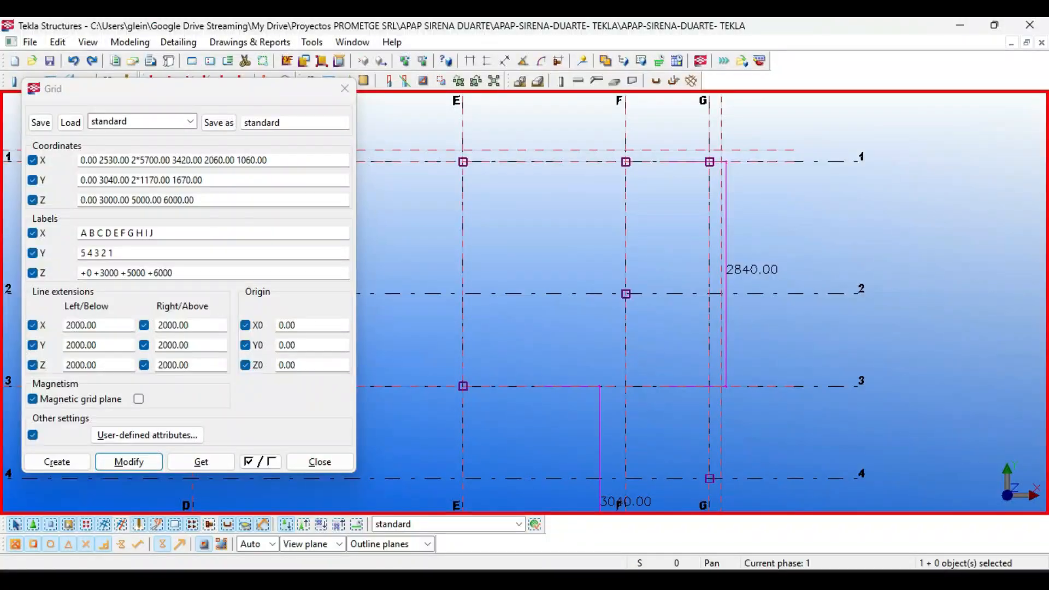
middle_click_drag(455, 281, 455, 295)
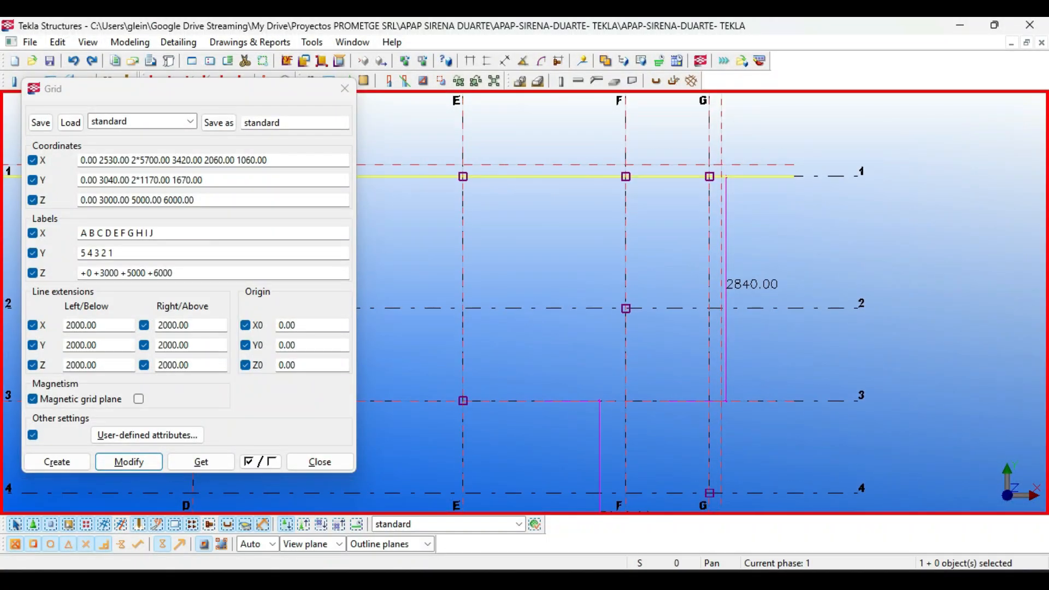
left_click_drag(611, 145, 737, 204)
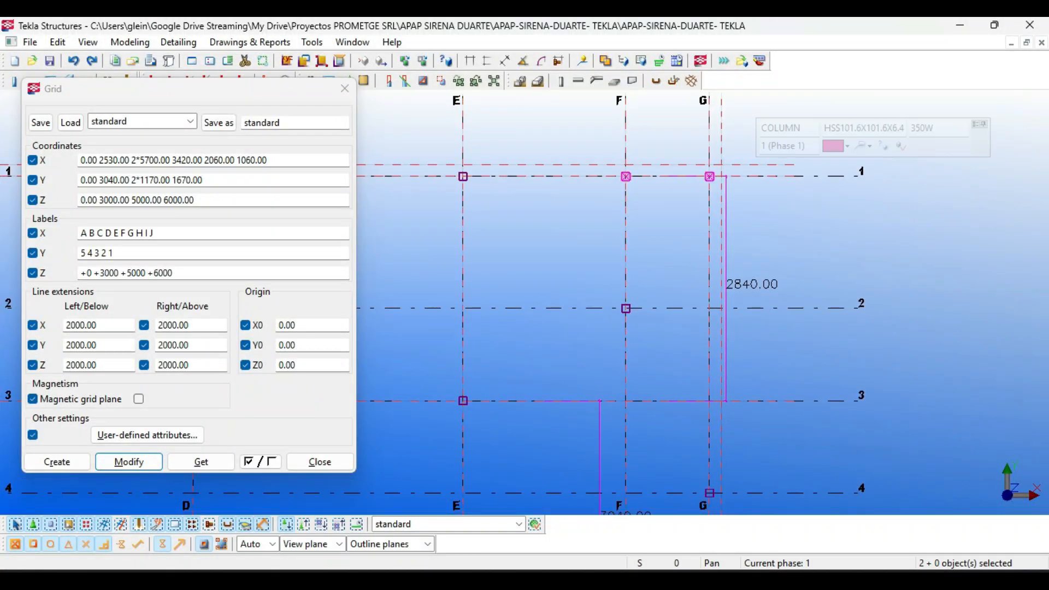
key("Delete")
left_click(737, 204)
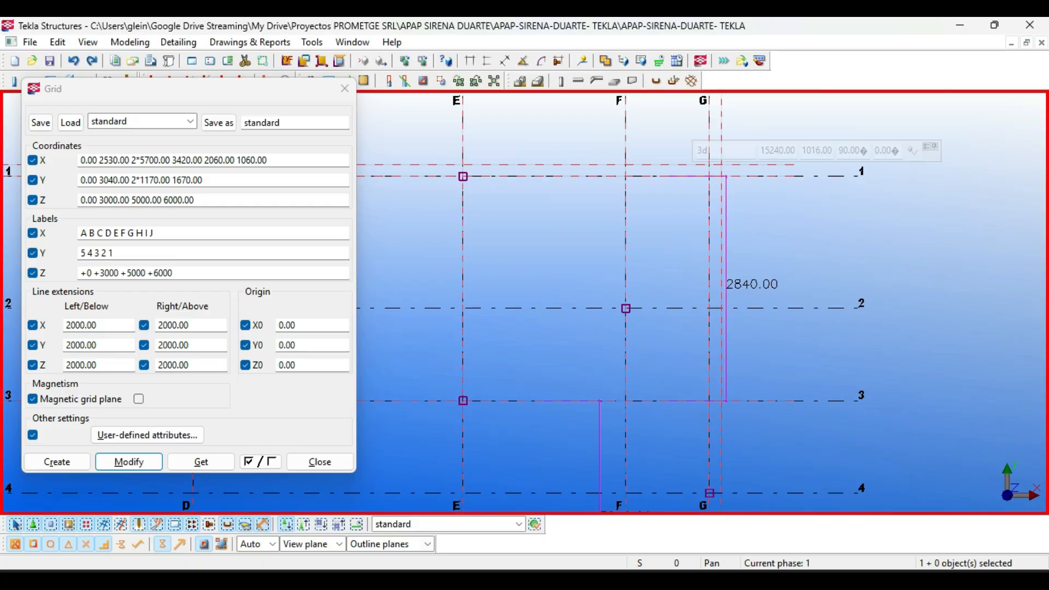
Switch the model view to 3D, close the Grid dialog and inspect the columns on the grid
key("ctrl+p")
middle_click_drag(546, 300, 669, 278)
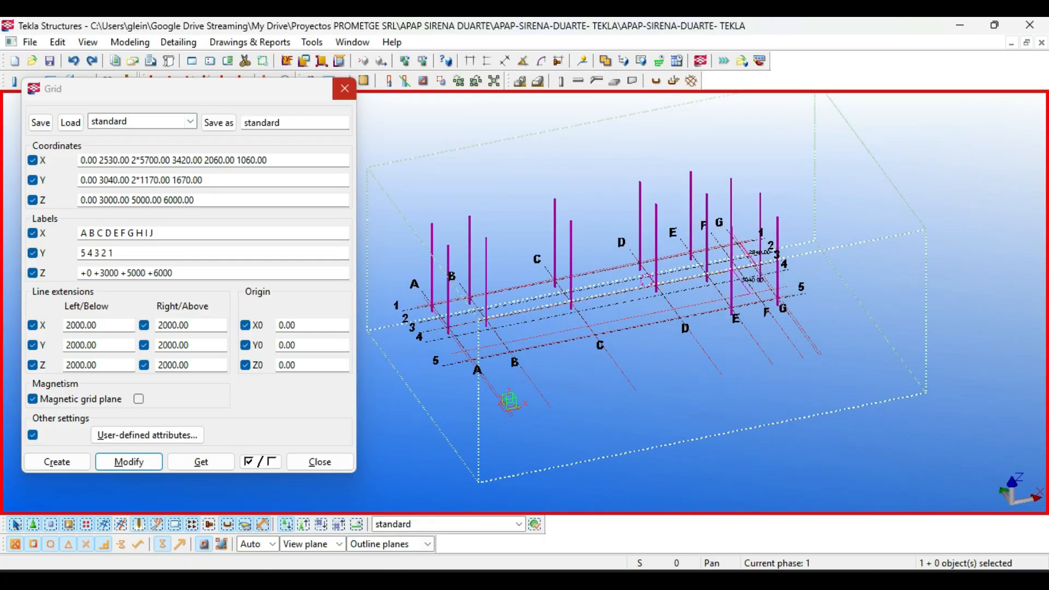
left_click(345, 88)
scroll(786, 270, "up", 3)
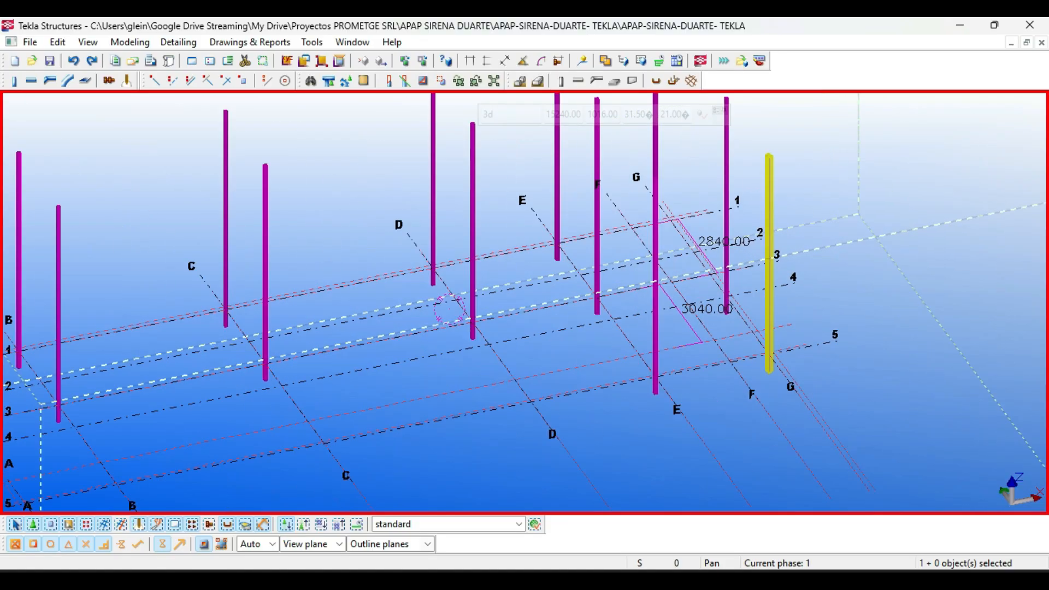
scroll(747, 263, "up", 2)
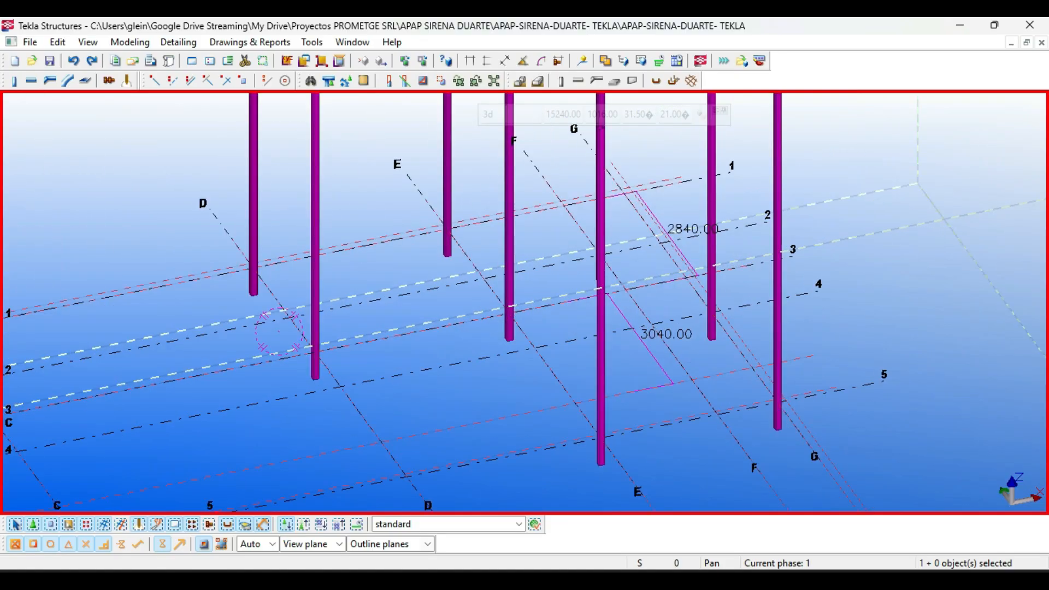
scroll(671, 252, "down", 2)
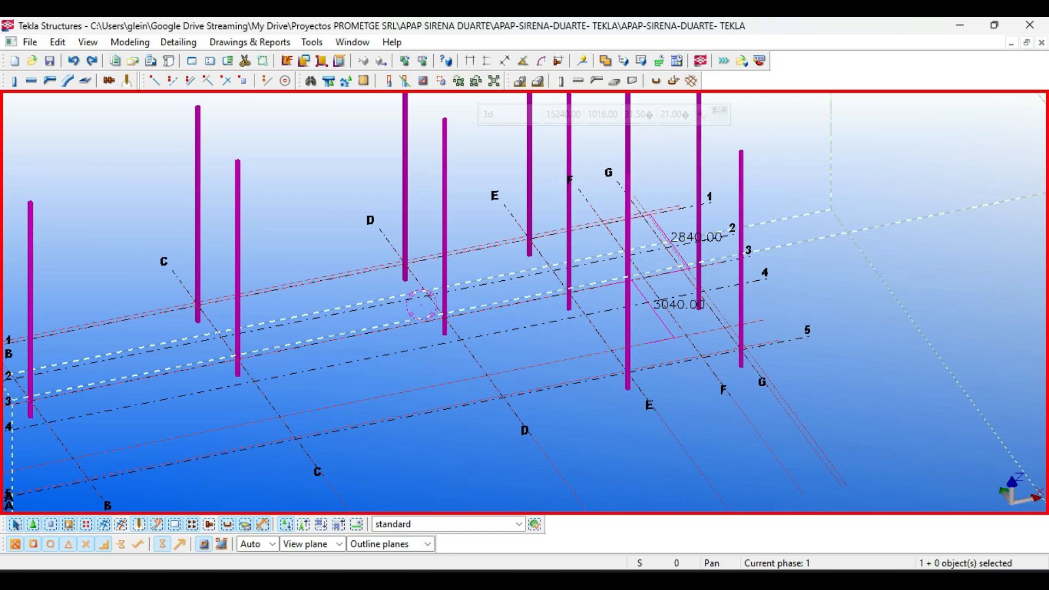
Return to the plan view and compare the columns along axes A to G with the AutoCAD footing plan
key("ctrl+p")
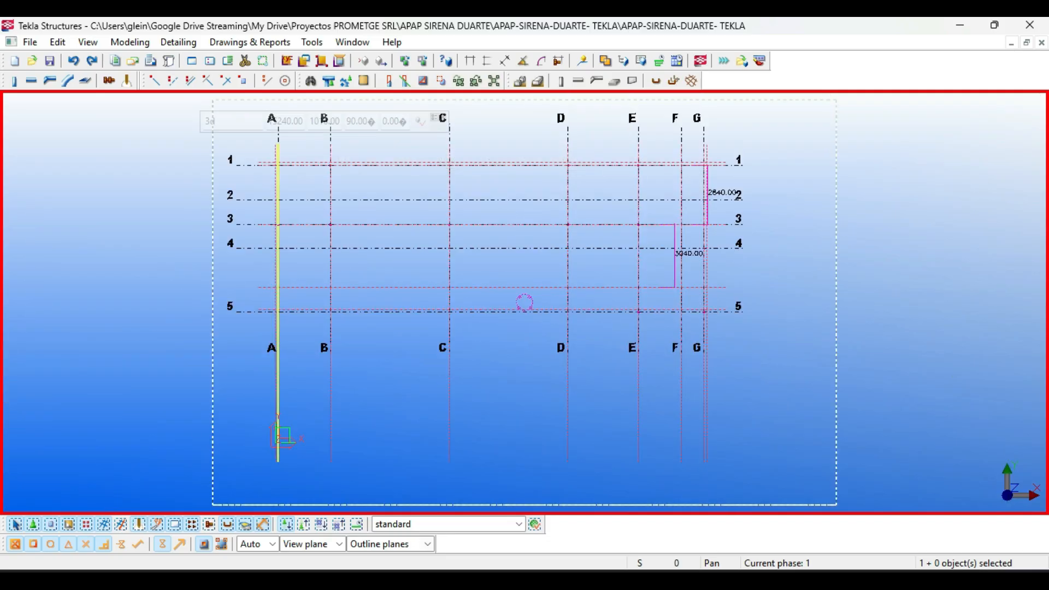
key("alt+Tab")
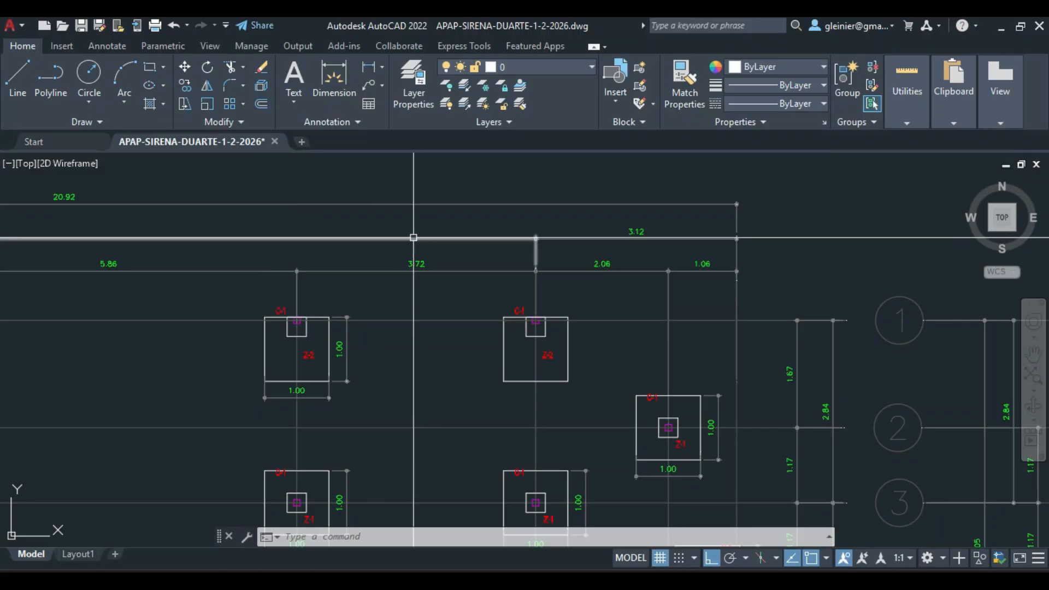
scroll(439, 305, "down", 5)
key("alt+Tab")
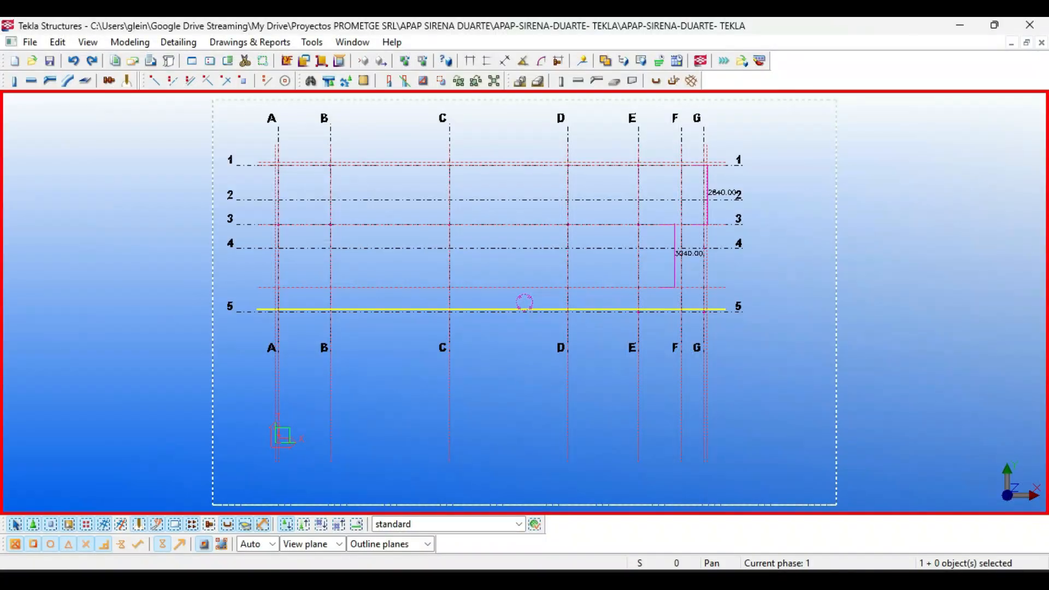
middle_click_drag(329, 229, 346, 251)
scroll(289, 187, "up", 6)
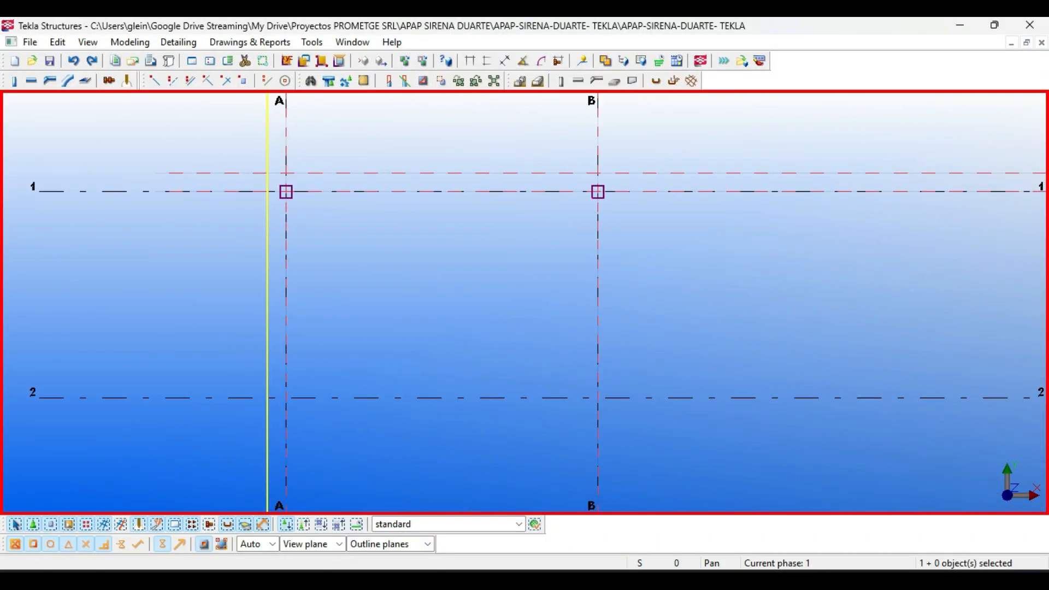
scroll(278, 180, "down", 4)
middle_click_drag(683, 185, 301, 172)
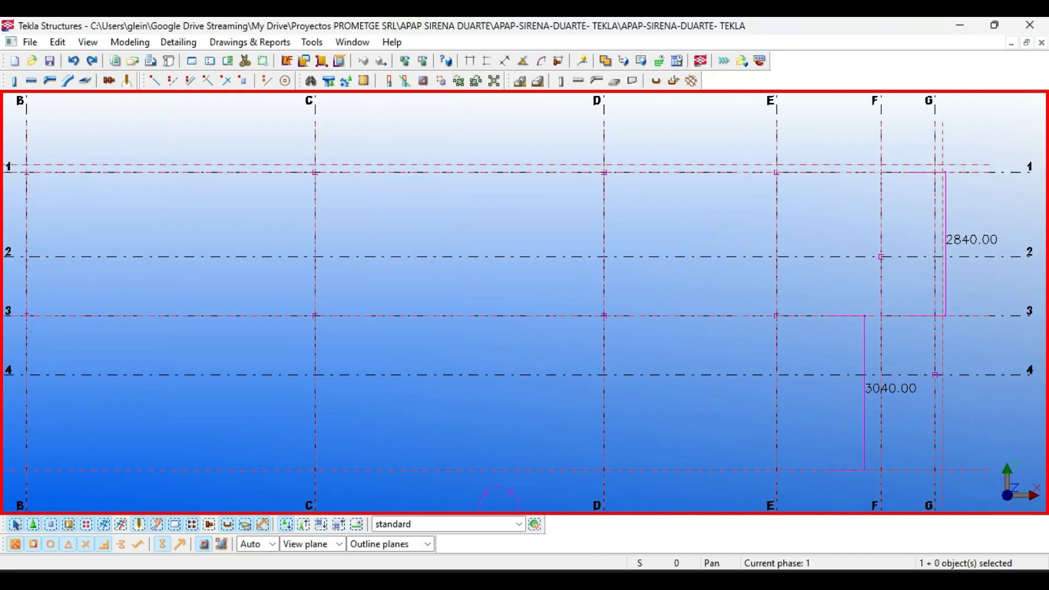
Fit the work area to the entire model to clear the temporary dimensions from the plan view
scroll(939, 180, "up", 5)
right_click(948, 205)
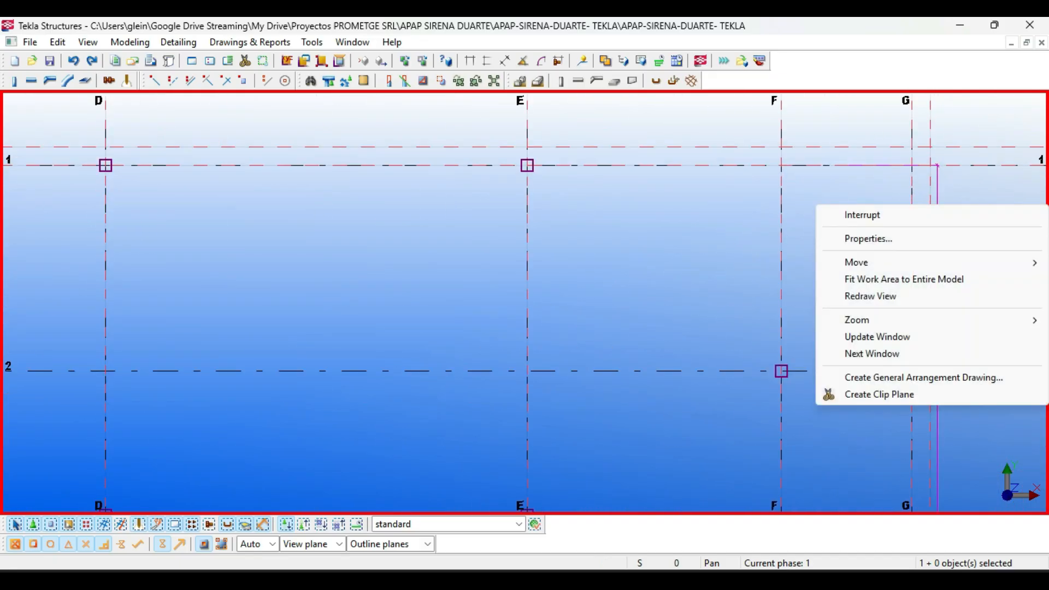
left_click(904, 279)
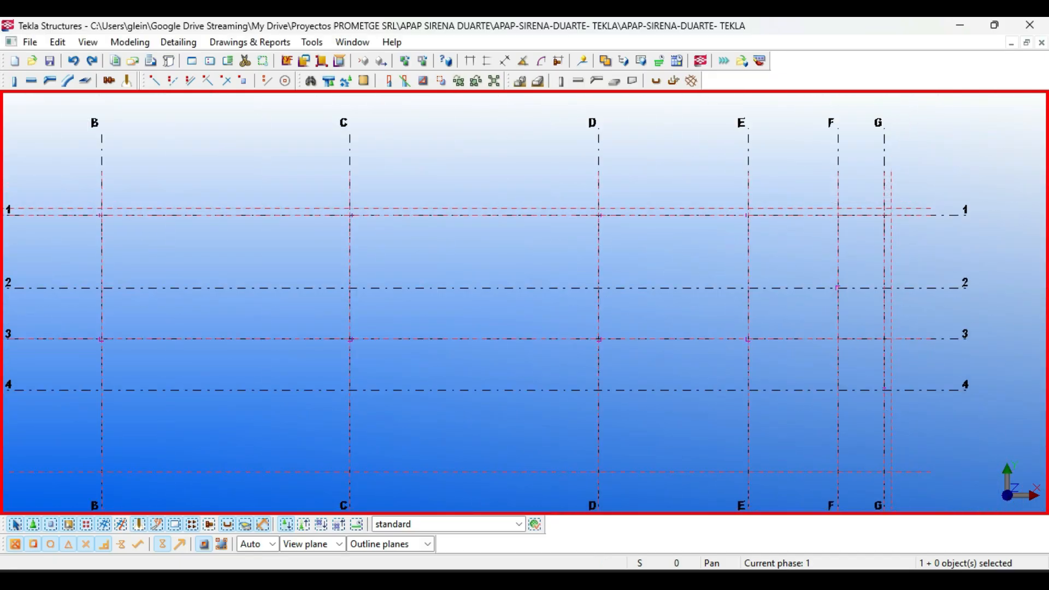
Measure the overall horizontal distance between the outer construction lines beside axes A and G, placing the dimension above axis 1
scroll(109, 193, "up", 4)
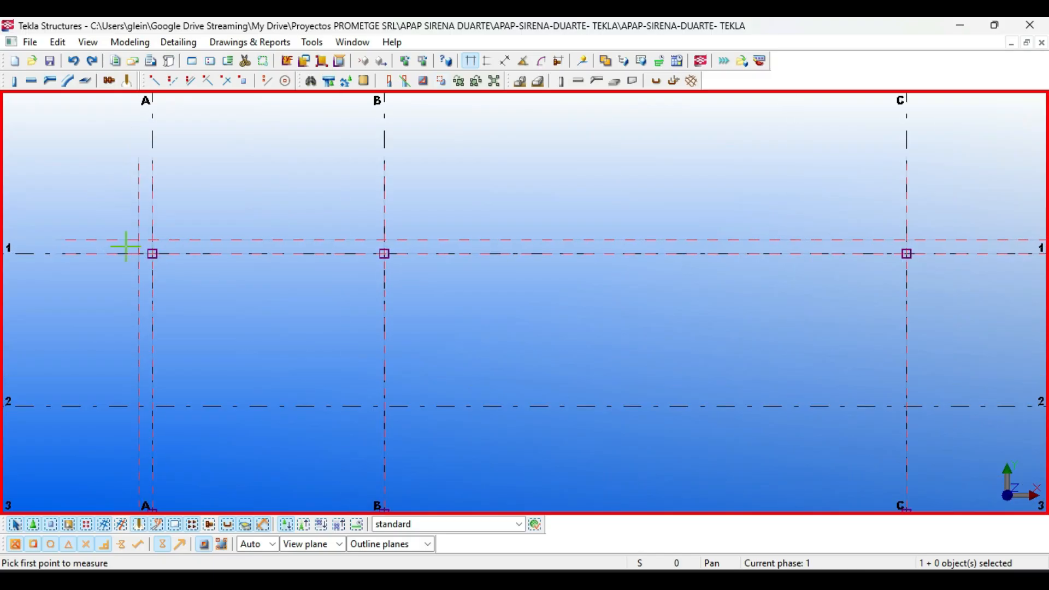
left_click(139, 239)
scroll(123, 248, "down", 5)
middle_click_drag(890, 257, 683, 257)
scroll(677, 256, "up", 5)
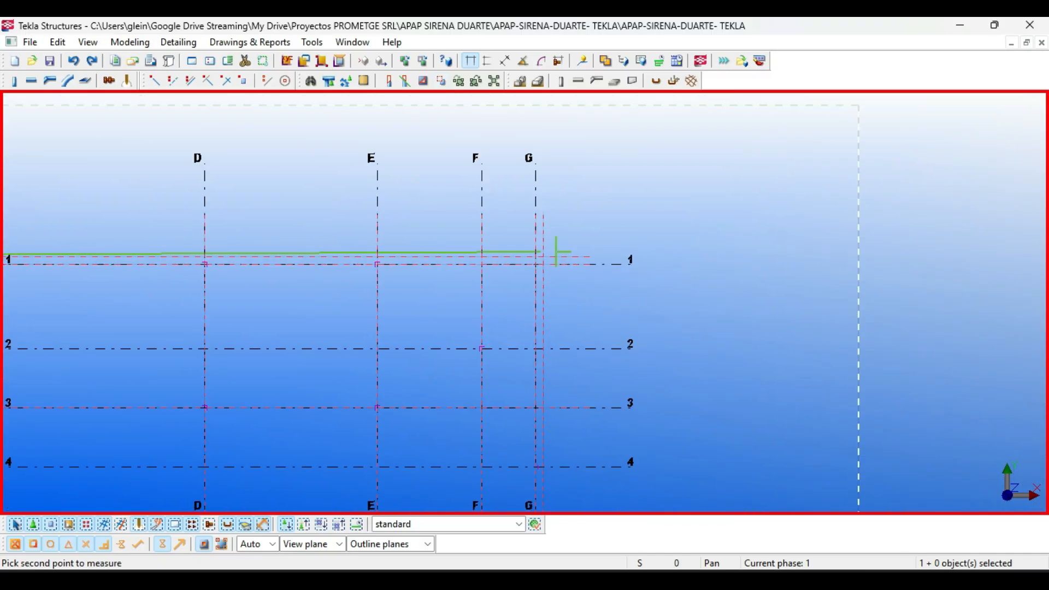
left_click(535, 258)
scroll(555, 264, "down", 3)
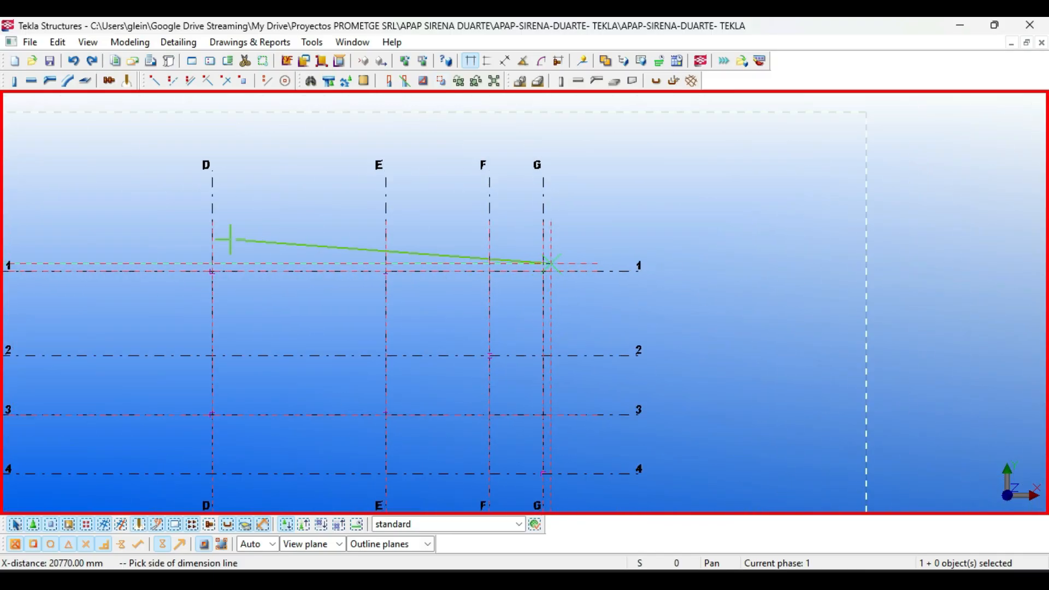
left_click(183, 229)
middle_click_drag(74, 249, 259, 239)
scroll(229, 224, "up", 4)
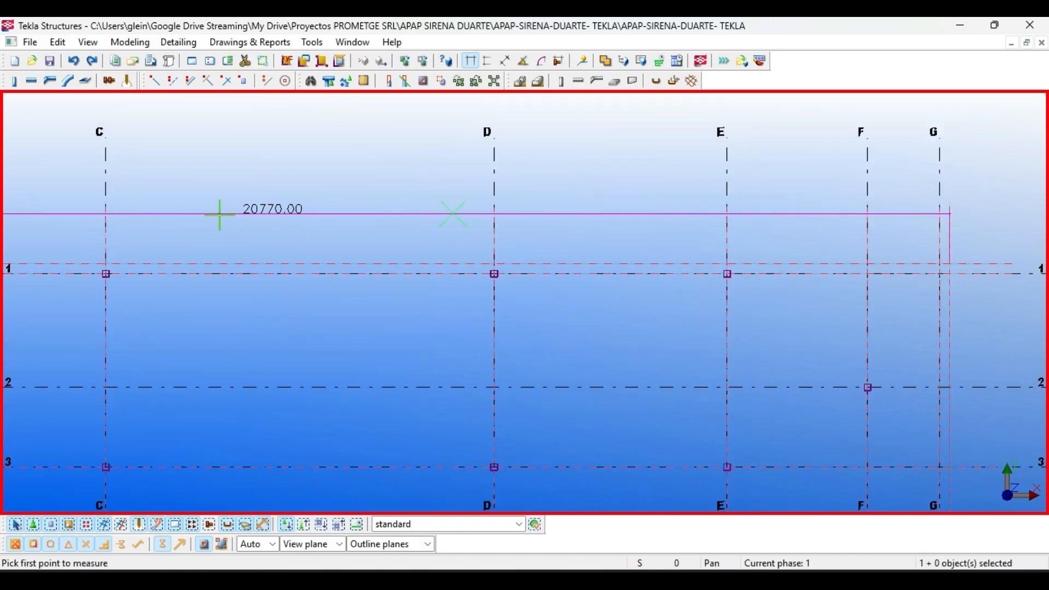
scroll(312, 216, "down", 5)
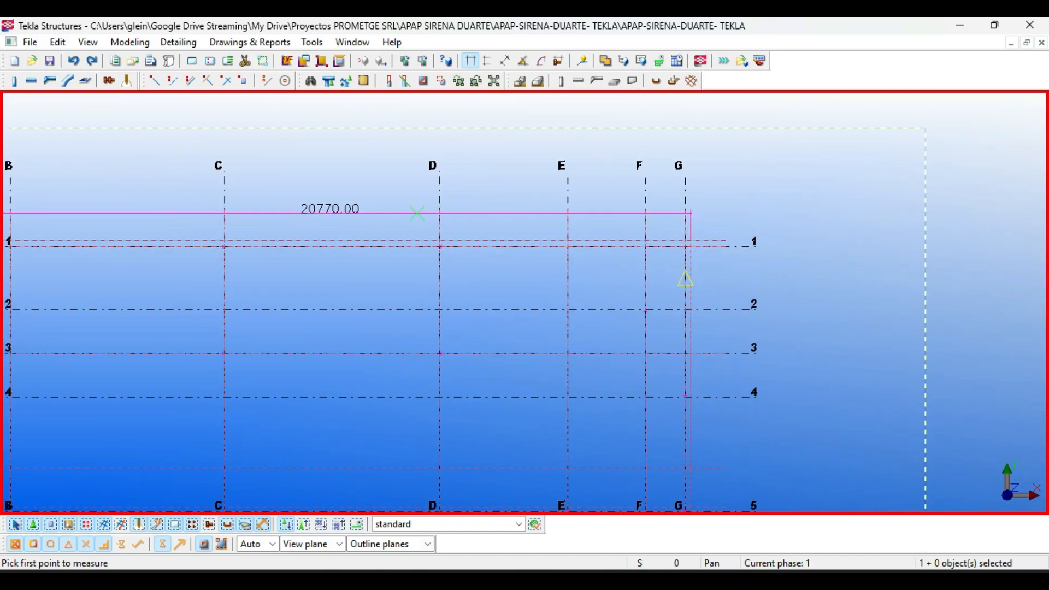
middle_click_drag(335, 218, 305, 199)
key("Escape")
left_click(488, 61)
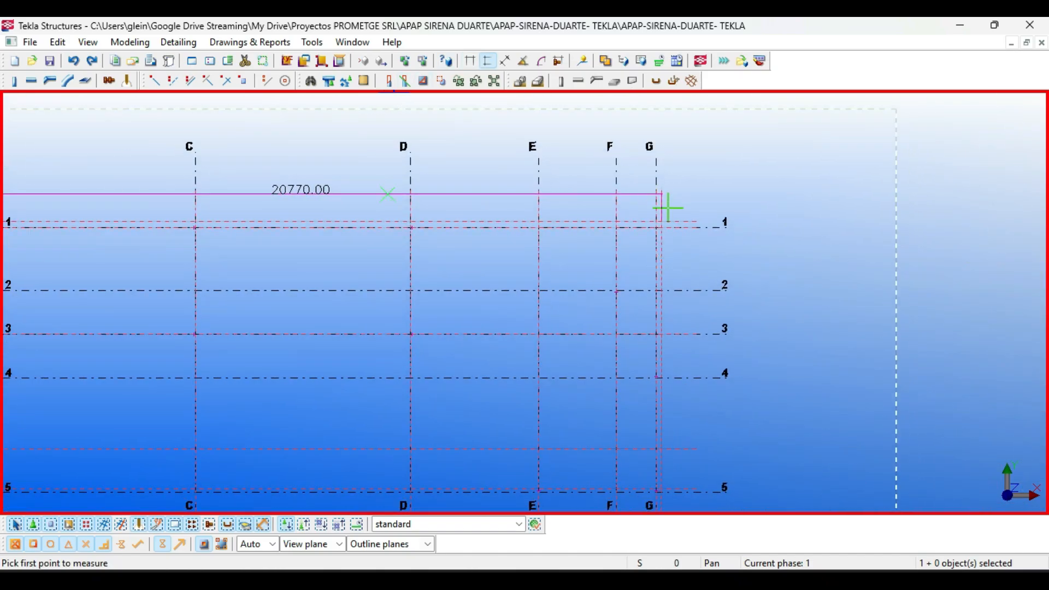
scroll(666, 207, "up", 4)
left_click(652, 237)
scroll(672, 176, "down", 2)
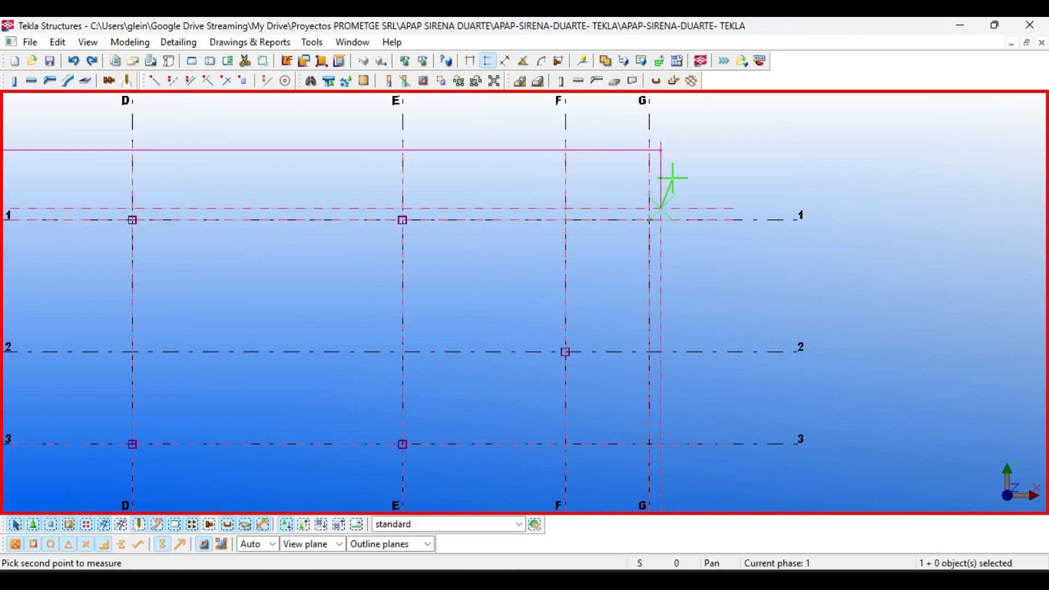
scroll(694, 363, "down", 2)
middle_click_drag(693, 363, 693, 274)
scroll(651, 329, "up", 2)
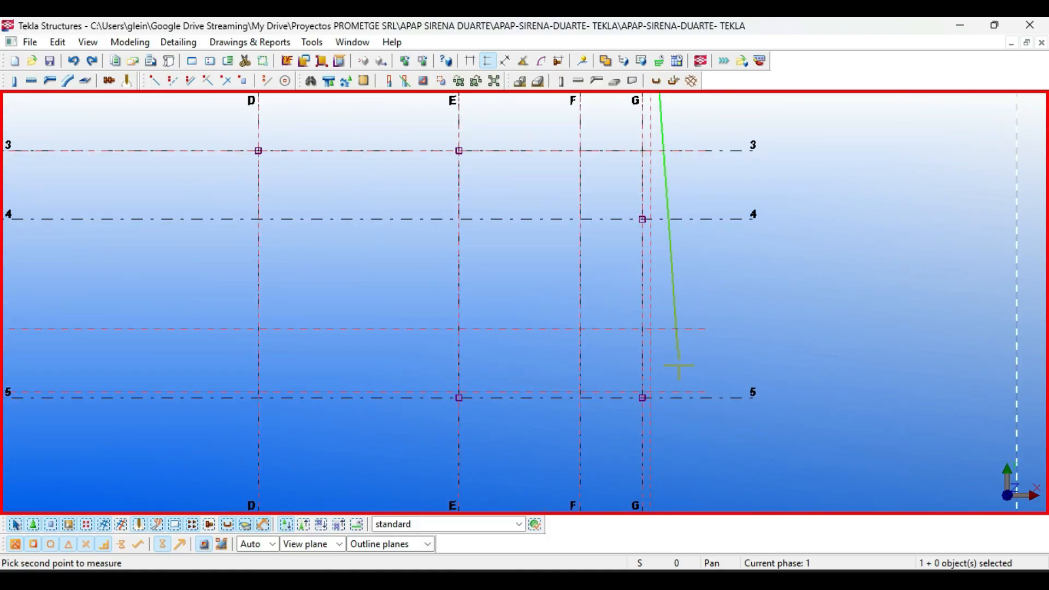
middle_click_drag(677, 370, 676, 315)
scroll(643, 341, "up", 4)
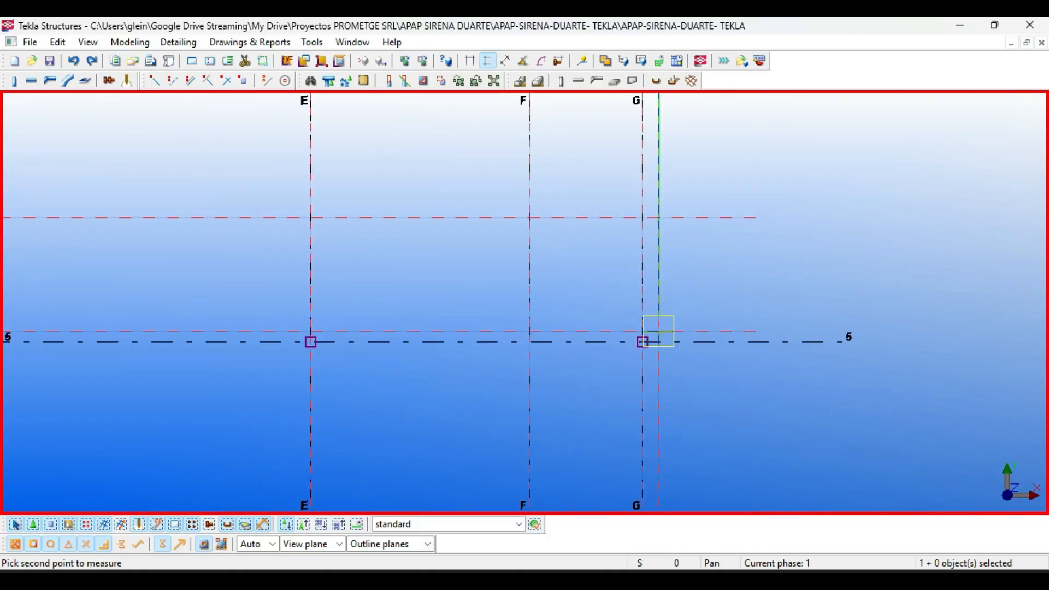
left_click(642, 342)
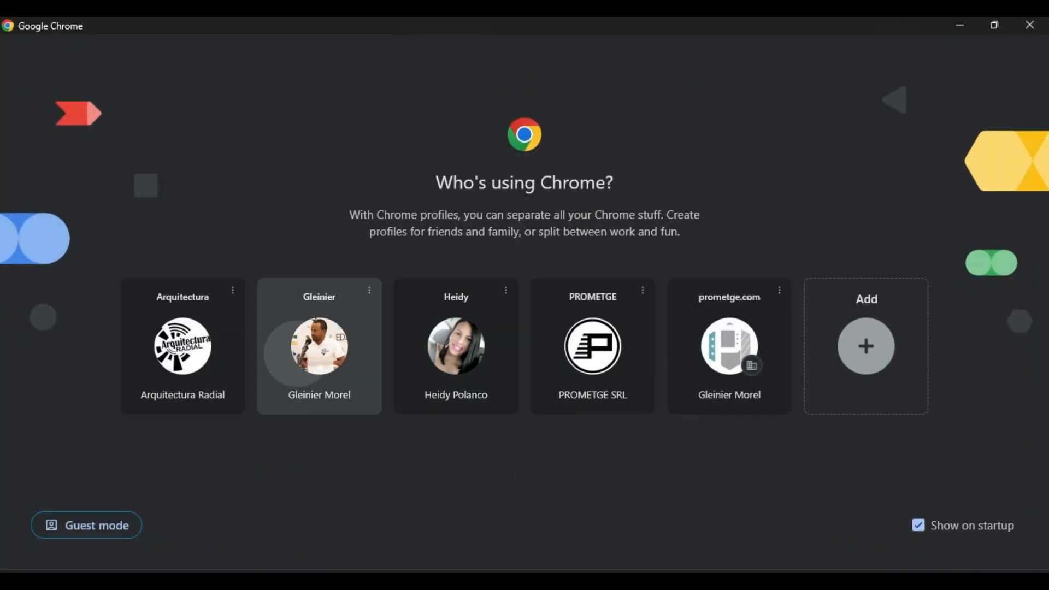
left_click(320, 344)
key("super+Up")
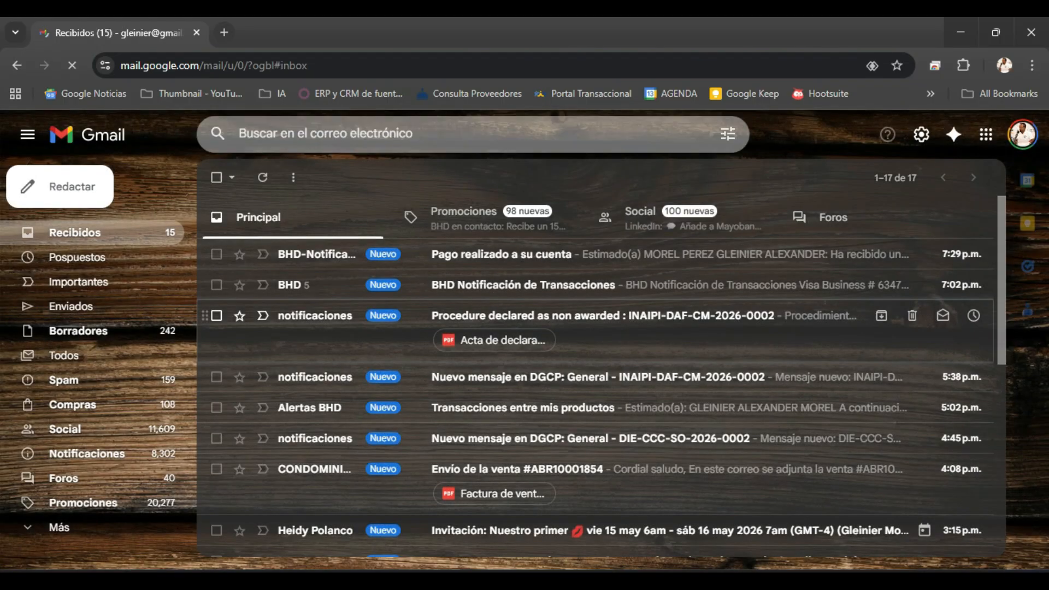
scroll(601, 336, "down", 6)
scroll(601, 336, "down", 2)
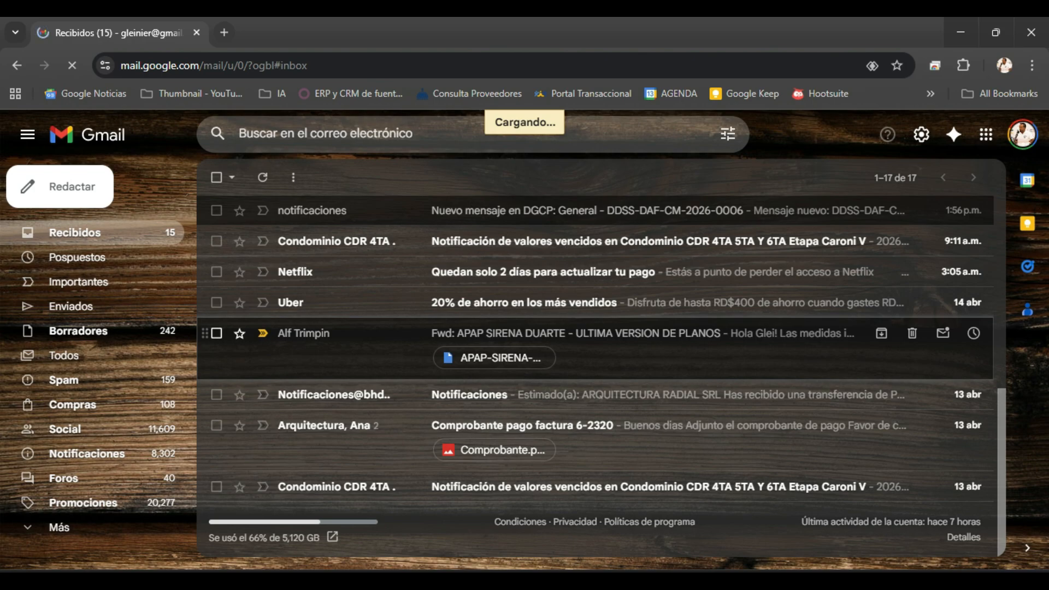
left_click(601, 335)
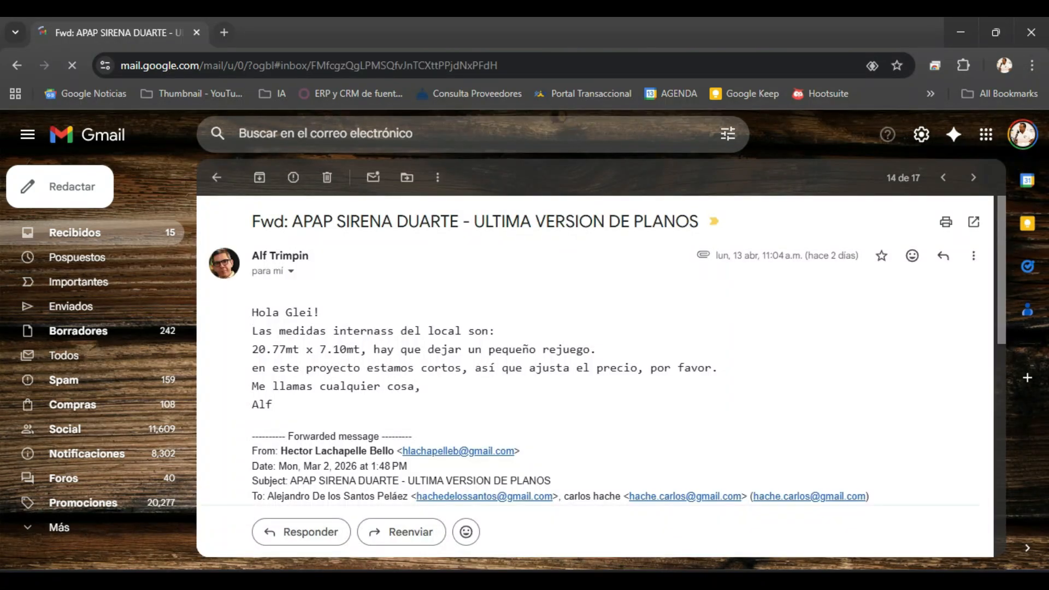
left_click_drag(252, 349, 320, 349)
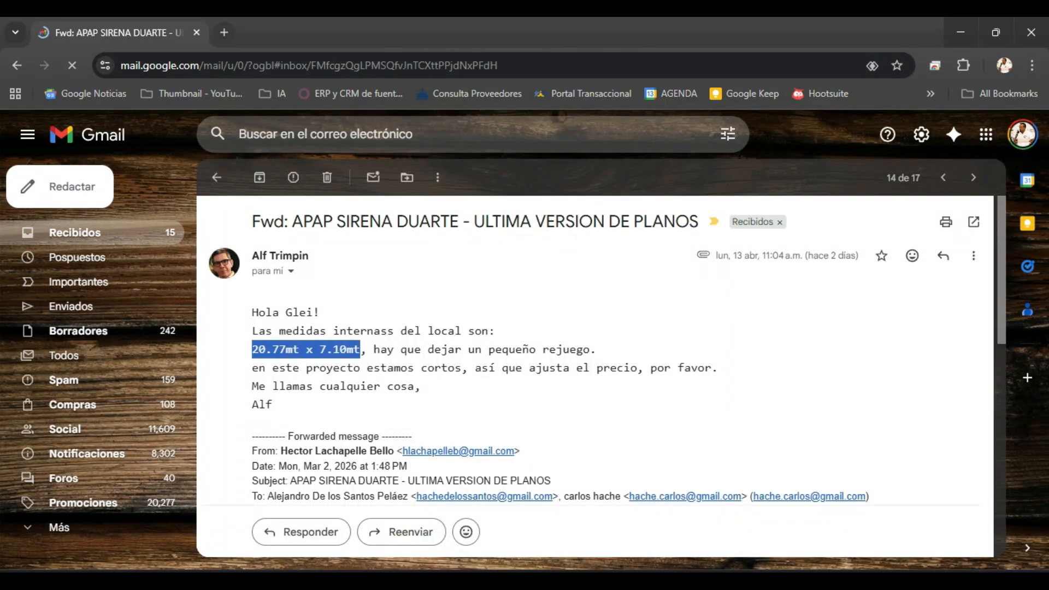
left_click(960, 32)
Back in Tekla Structures, measure the vertical distance beside axis G from the outer construction line above axis 1 to the one between axes 4 and 5
scroll(552, 198, "down", 4)
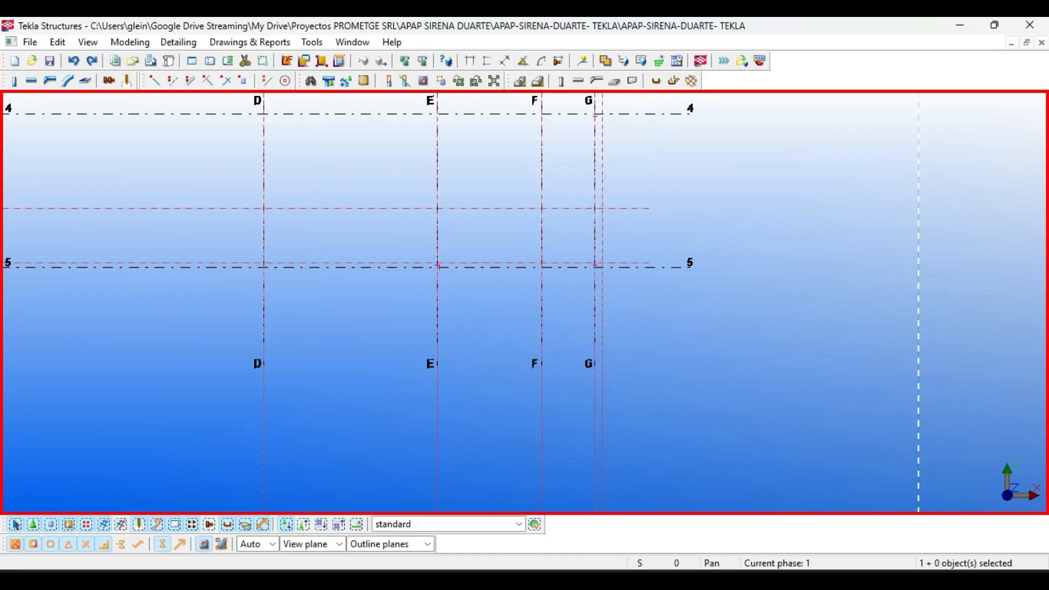
middle_click_drag(552, 199, 525, 447)
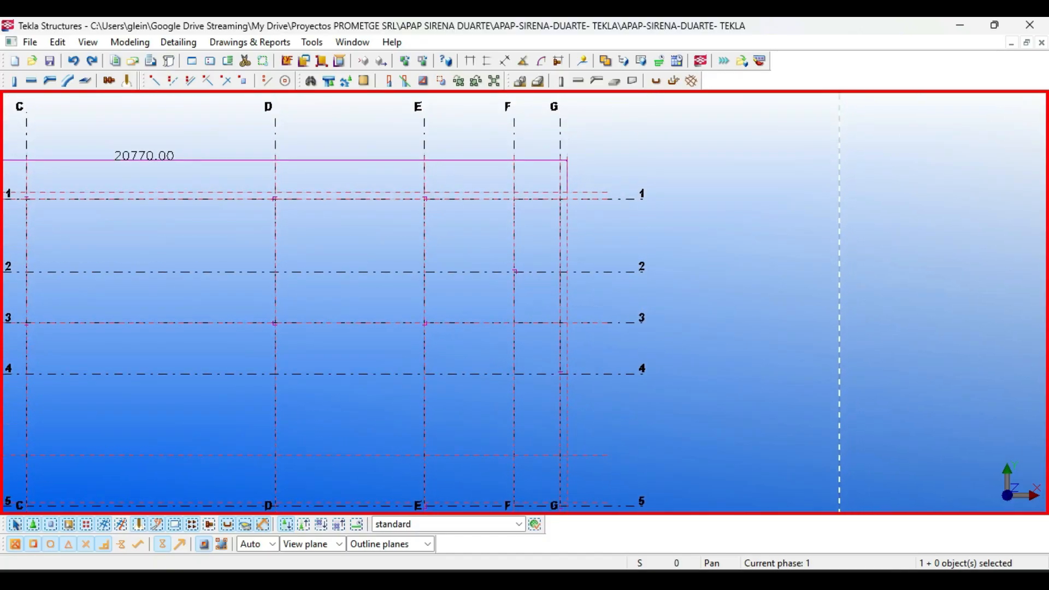
left_click(487, 61)
scroll(572, 203, "up", 2)
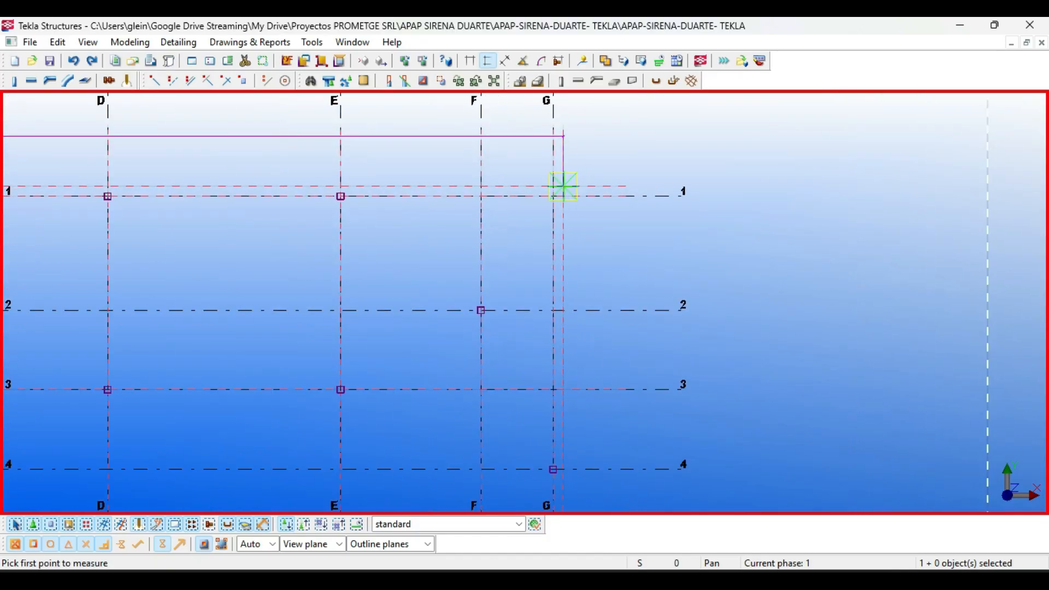
scroll(563, 186, "down", 2)
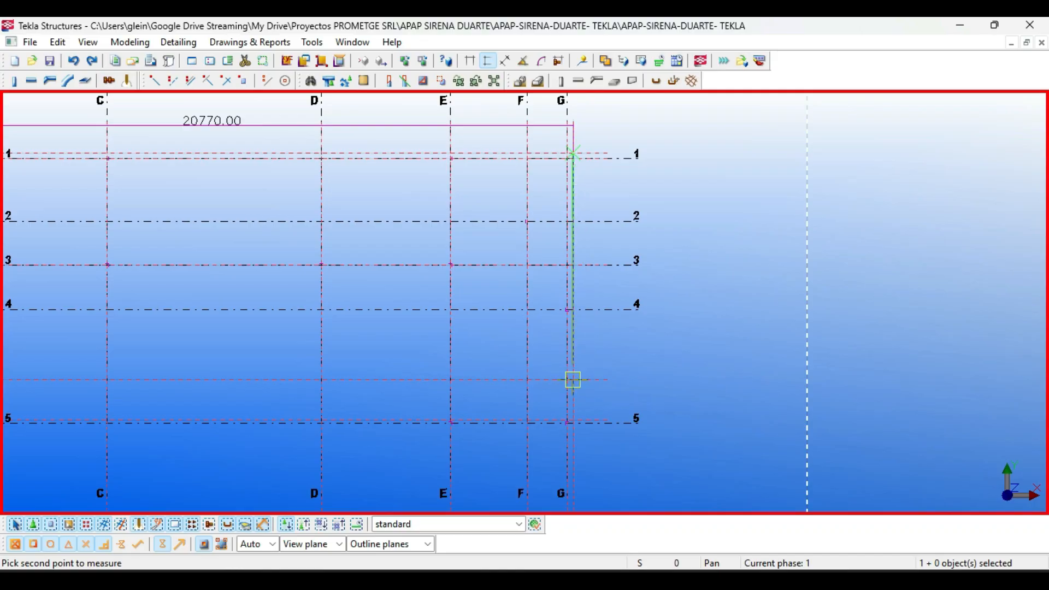
left_click(573, 380)
left_click(655, 349)
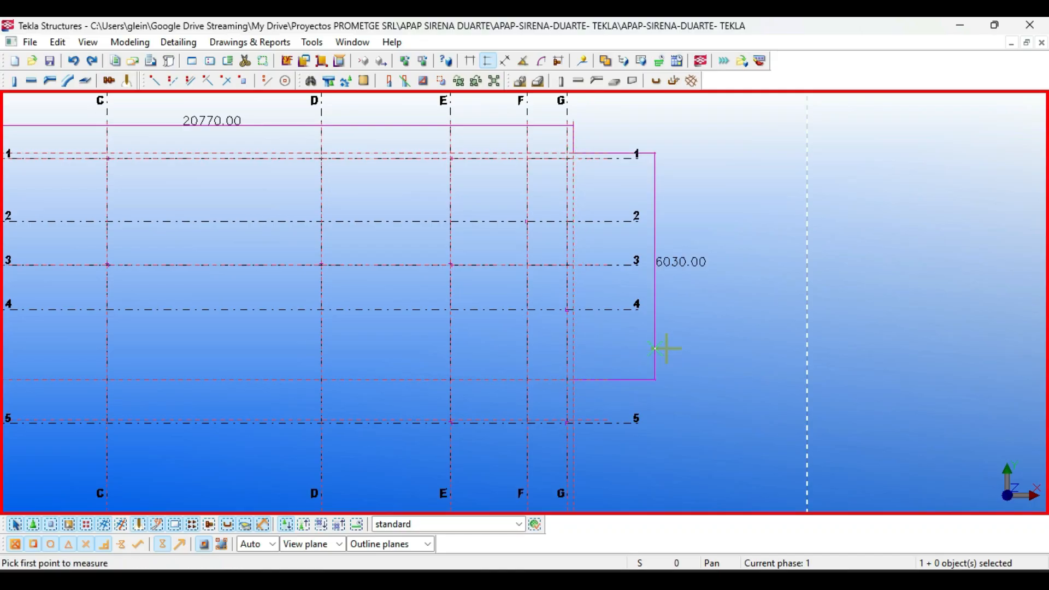
Measure the overall vertical distance beside axis G between the construction lines at axes 5 and 1, placing the dimension outside the previous one
middle_click_drag(668, 374, 670, 346)
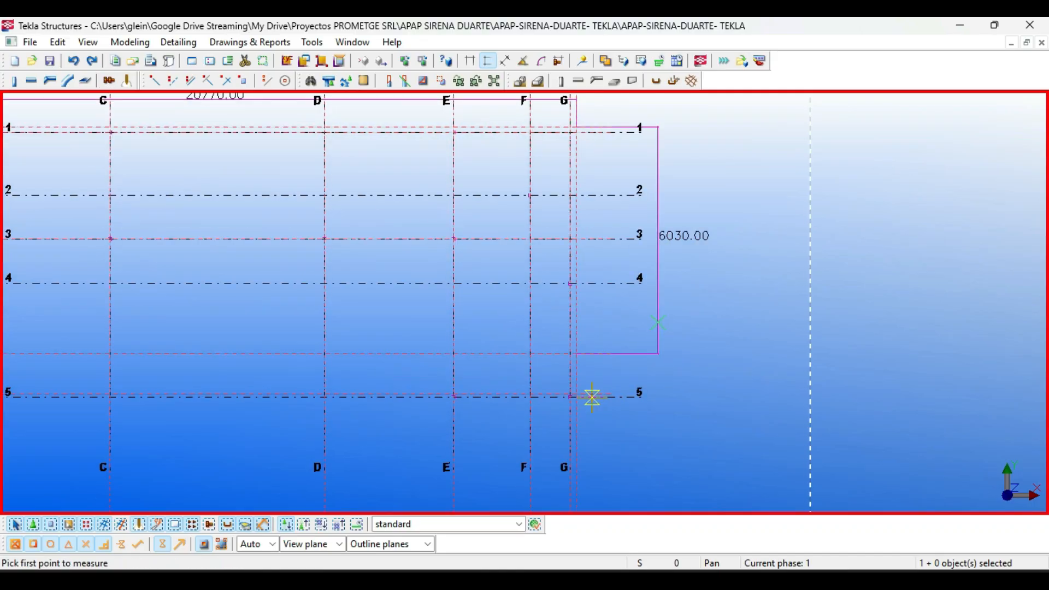
scroll(592, 398, "up", 4)
scroll(555, 391, "down", 3)
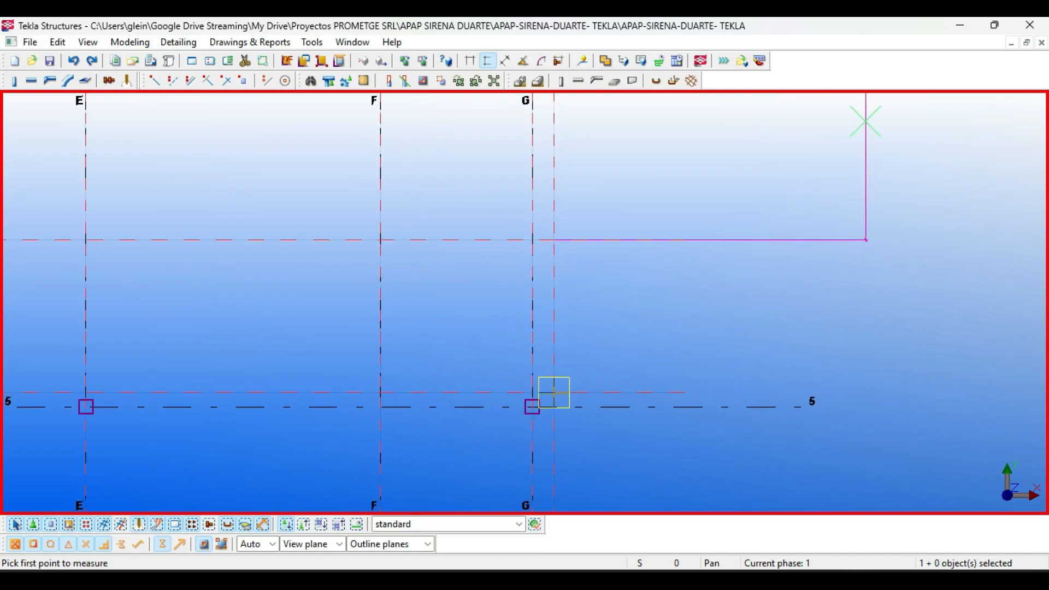
left_click(556, 392)
scroll(562, 392, "down", 2)
scroll(579, 373, "down", 4)
scroll(583, 221, "up", 8)
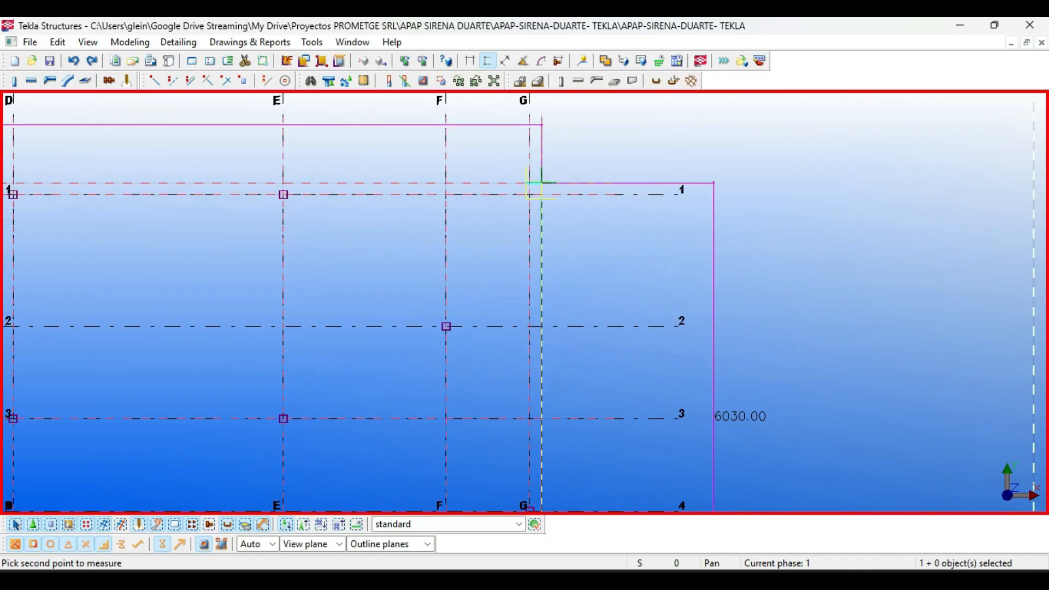
left_click(542, 183)
scroll(574, 182, "down", 3)
scroll(573, 182, "down", 1)
left_click(688, 221)
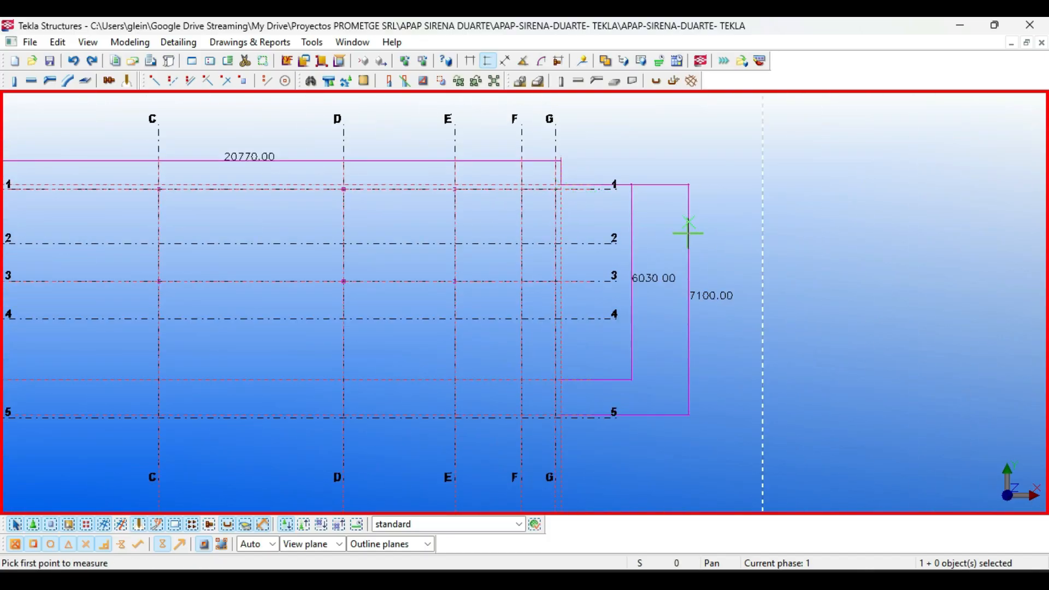
Compare the construction line beside axis 5 with the C-1 column and the adjoining concrete column in the AutoCAD mezzanine plan
scroll(563, 415, "up", 8)
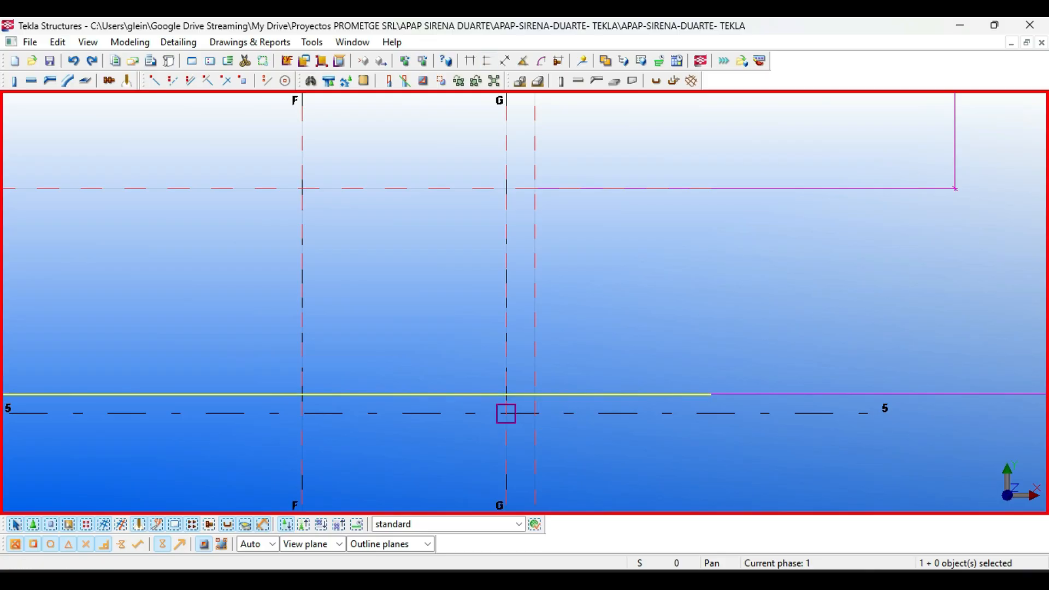
scroll(506, 414, "down", 3)
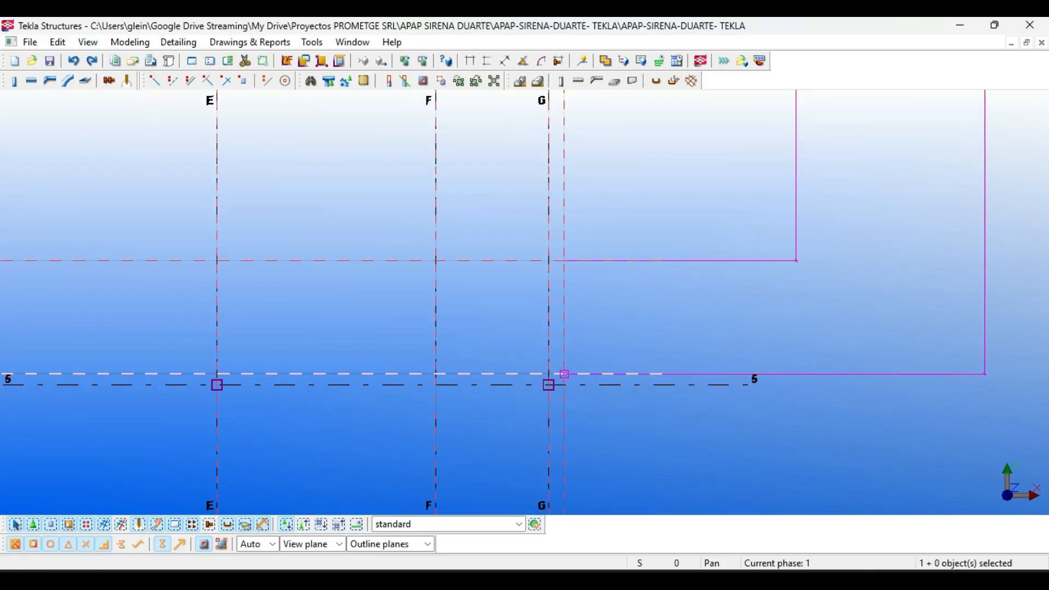
scroll(518, 339, "down", 3)
scroll(497, 339, "down", 3)
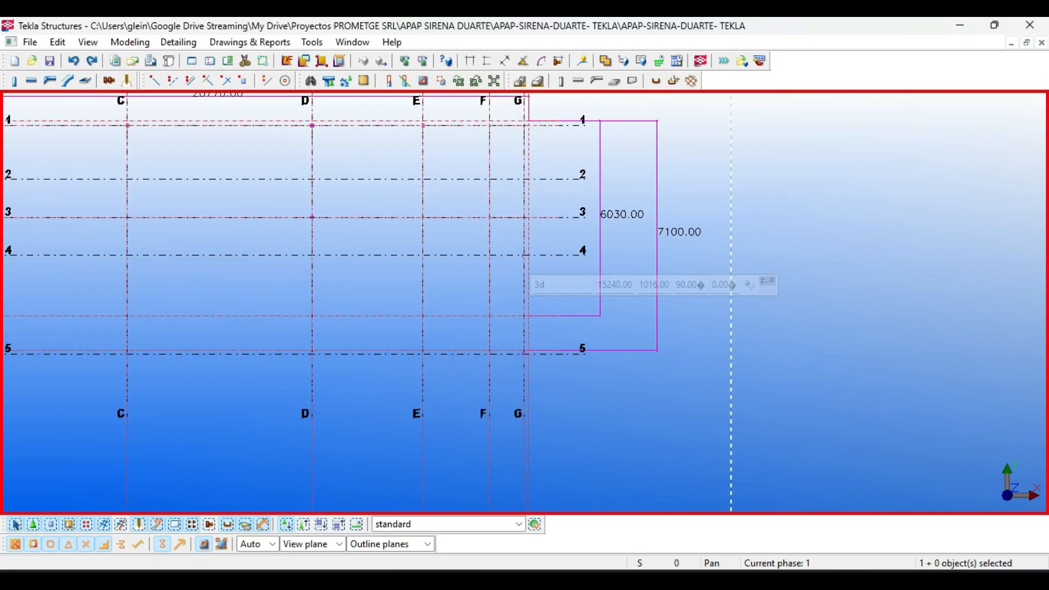
middle_click_drag(498, 338, 504, 363)
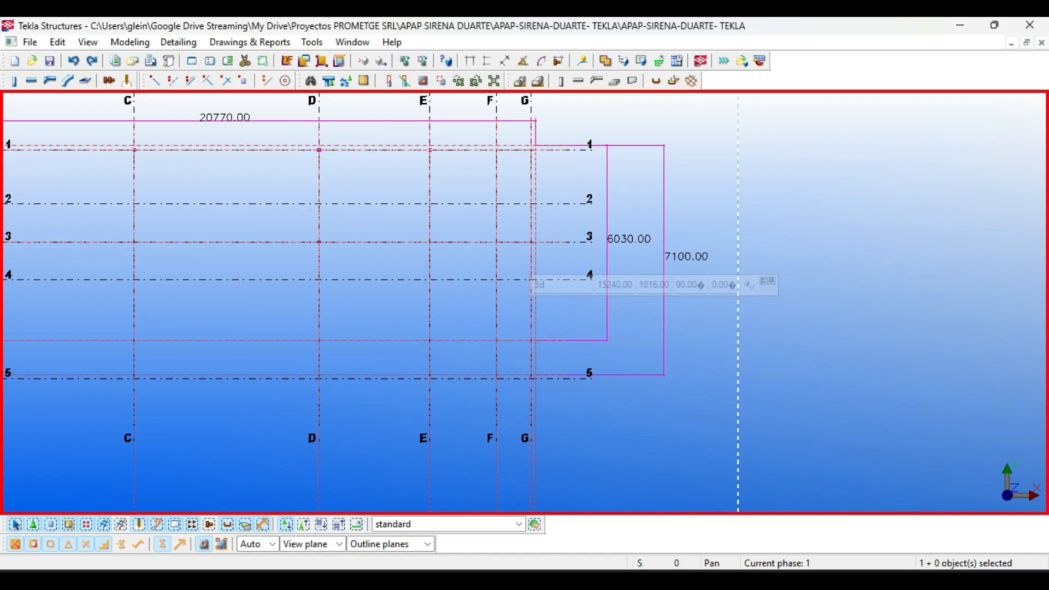
key("alt+Tab")
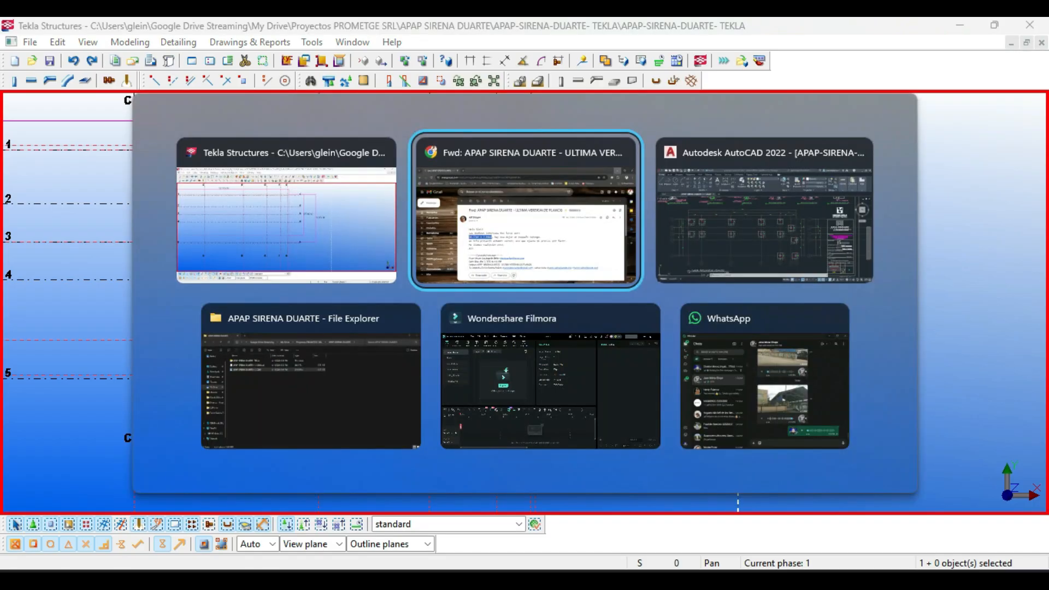
key("alt+Tab")
scroll(512, 292, "down", 5)
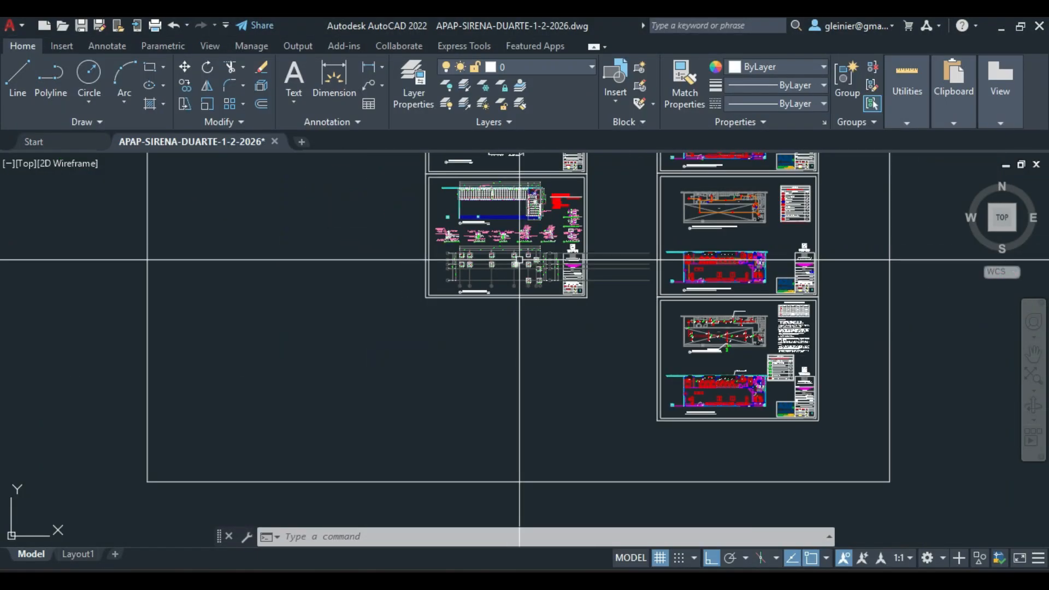
scroll(513, 291, "up", 10)
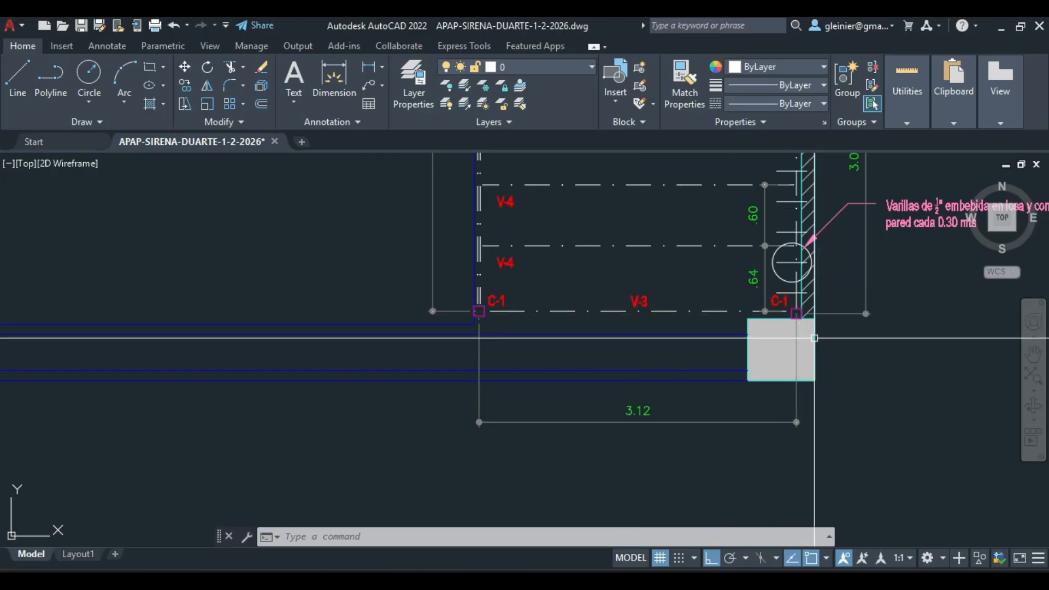
scroll(803, 321, "up", 4)
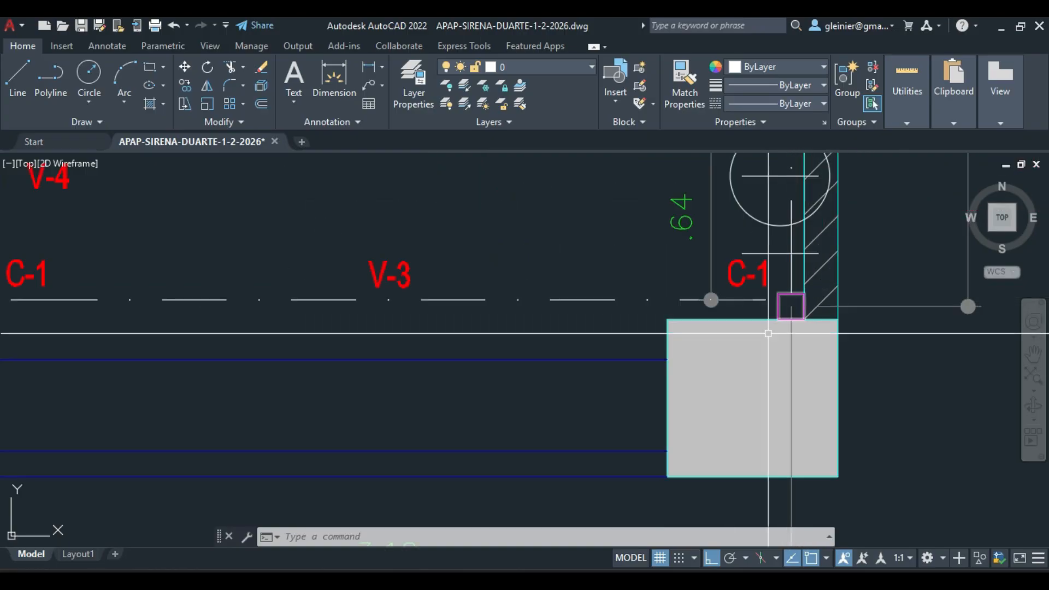
left_click(687, 395)
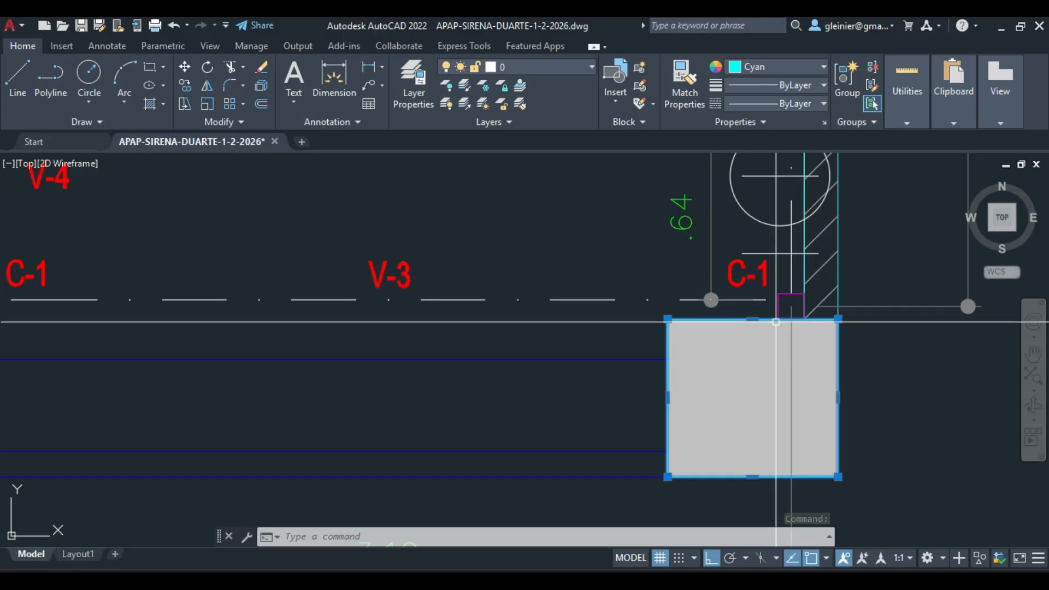
key("Escape")
Return to Tekla Structures and measure the vertical distance from the centre of the column at E-1 to the outer construction line above axis 1
key("alt+Tab")
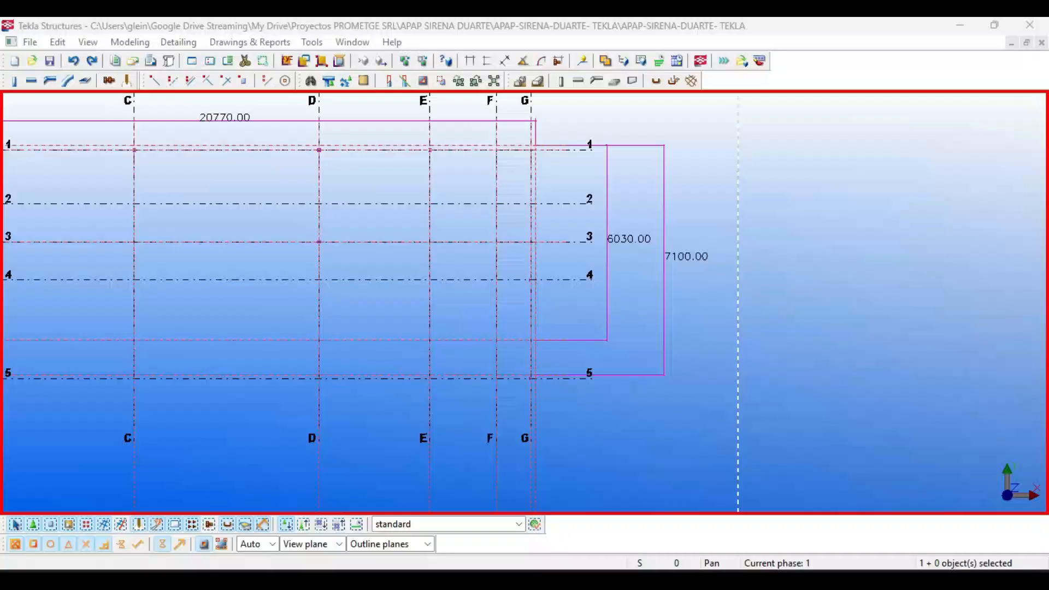
scroll(530, 141, "up", 5)
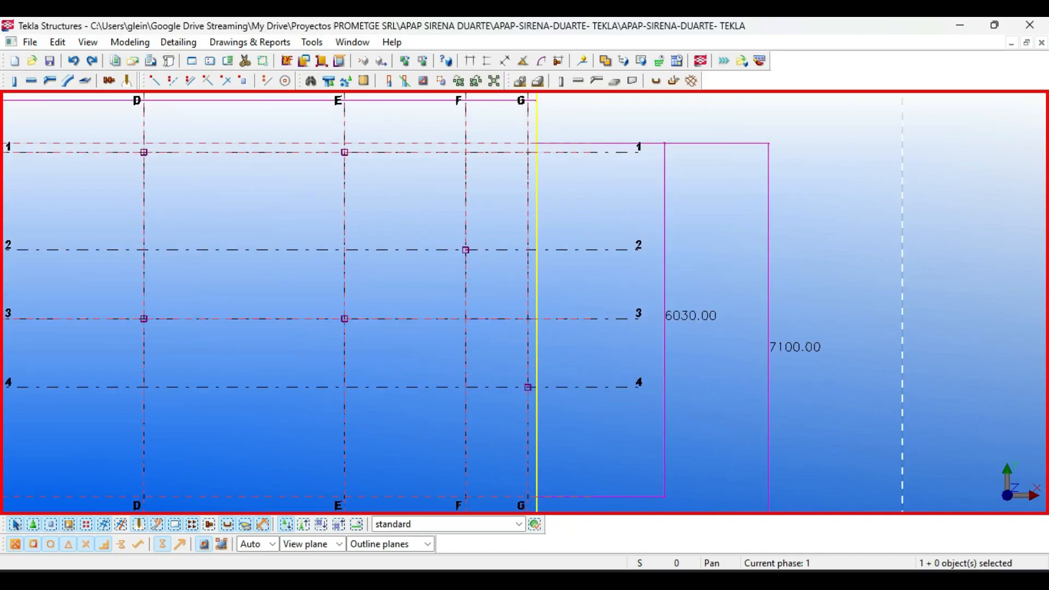
scroll(536, 164, "up", 3)
scroll(511, 191, "down", 4)
middle_click_drag(125, 179, 292, 194)
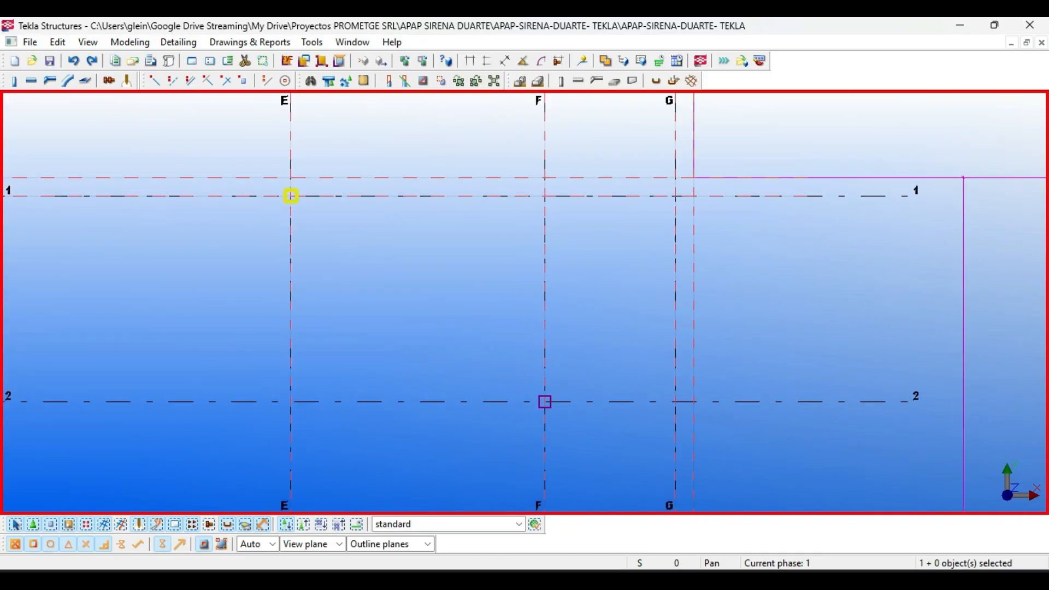
scroll(292, 190, "up", 5)
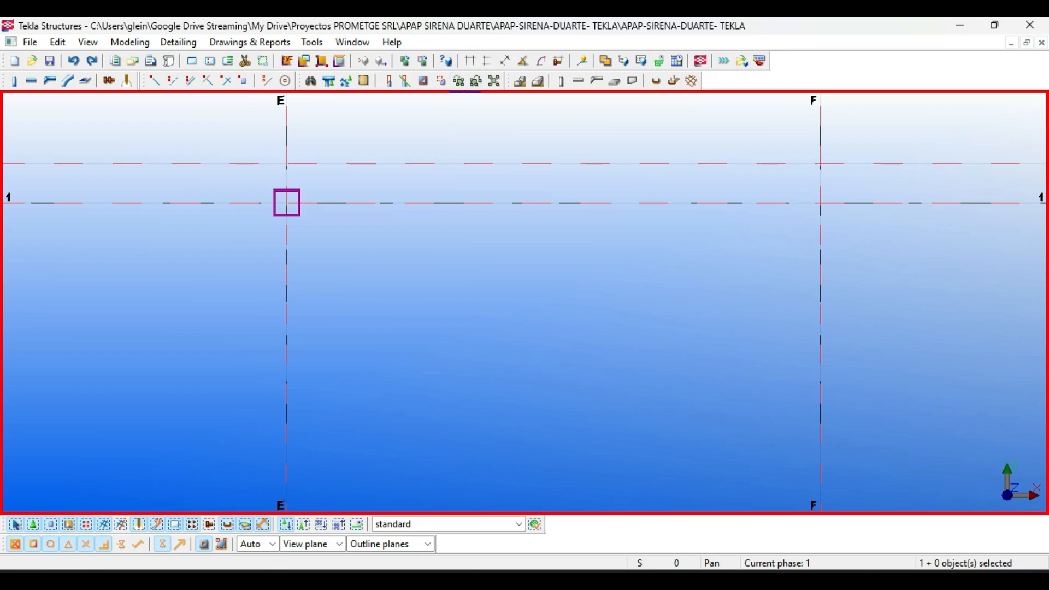
left_click(487, 61)
scroll(294, 201, "up", 2)
left_click(294, 210)
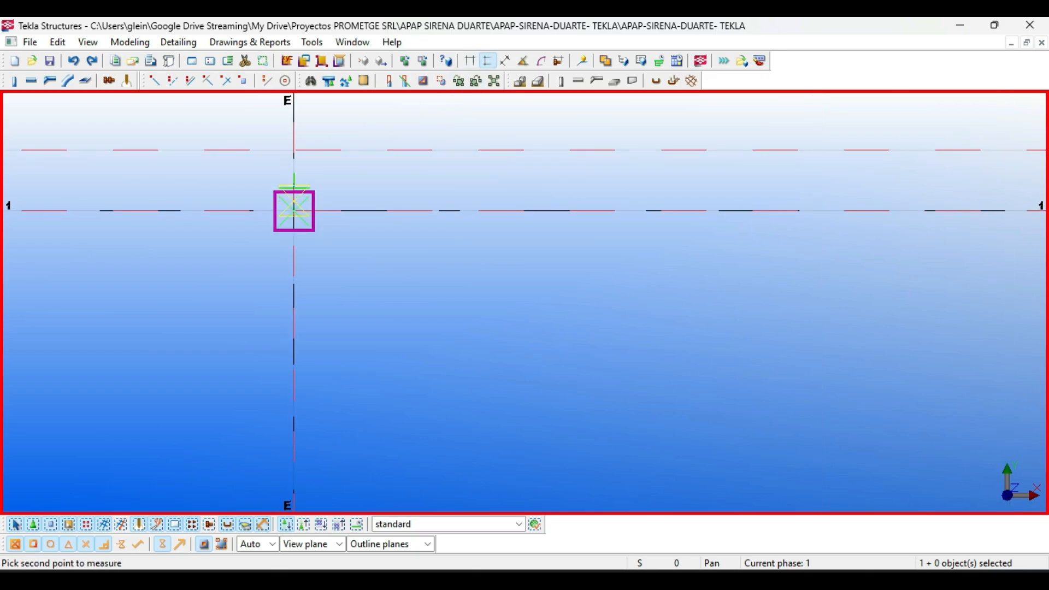
left_click(294, 150)
key("Escape")
scroll(388, 157, "down", 8)
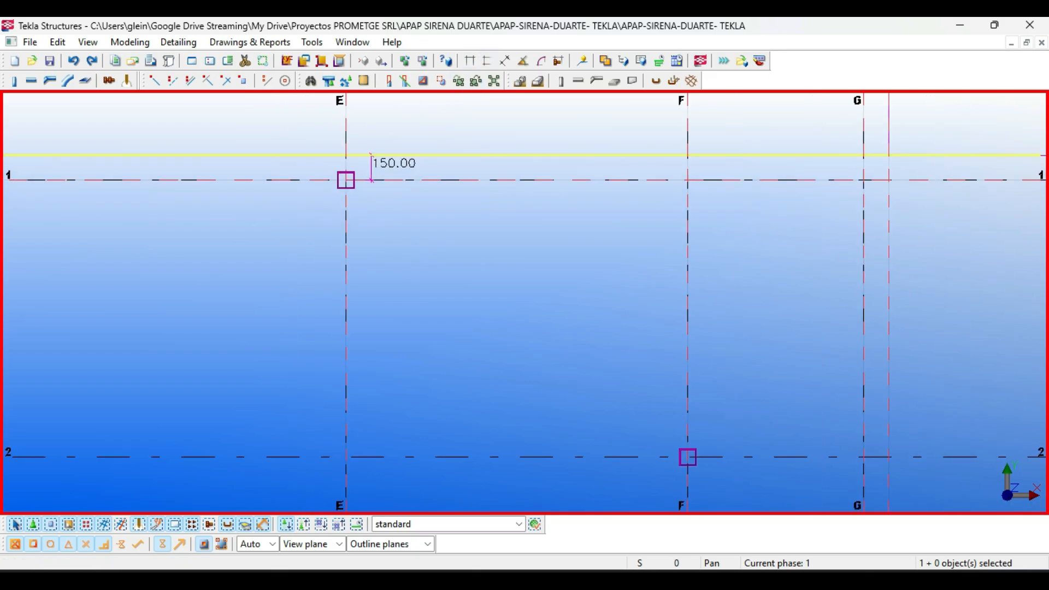
Copy the horizontal construction line just above axis 5 upward by 150 mm along axis G
middle_click_drag(500, 418, 490, 360)
scroll(506, 360, "up", 3)
scroll(508, 384, "up", 2)
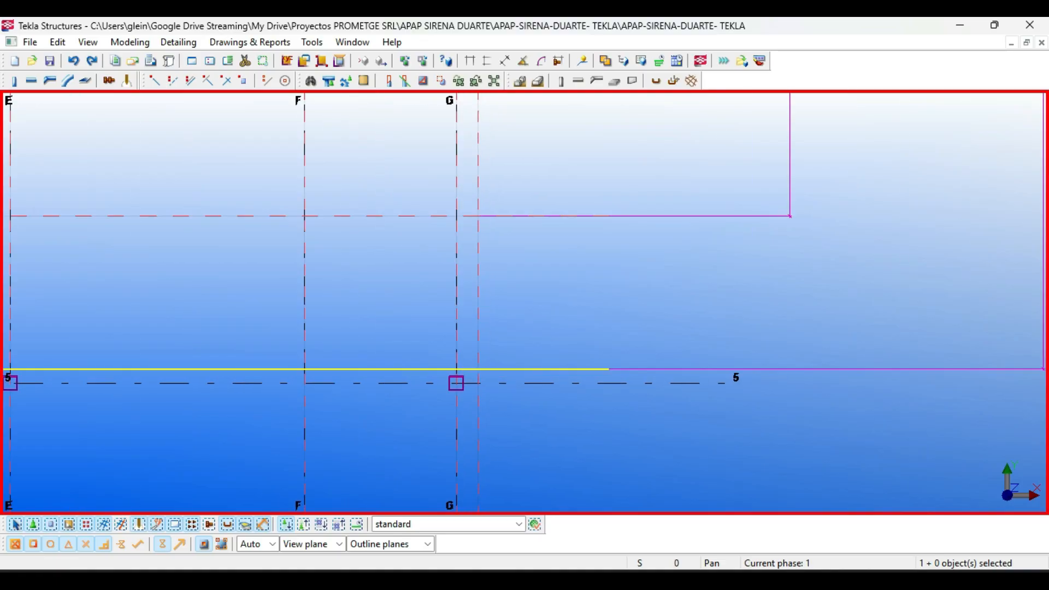
key("ctrl+c")
scroll(456, 344, "up", 2)
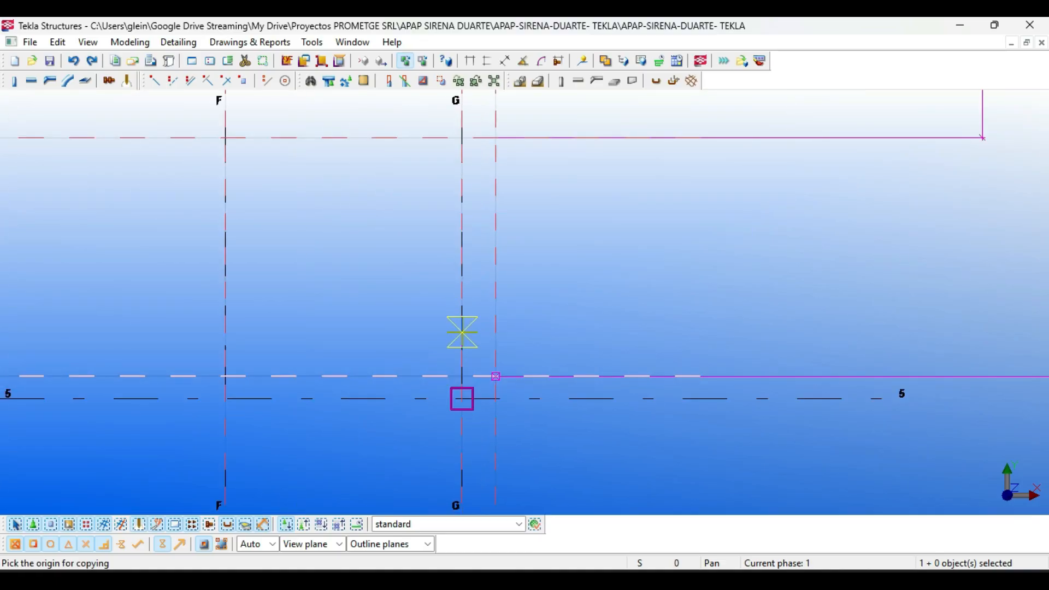
left_click(462, 328)
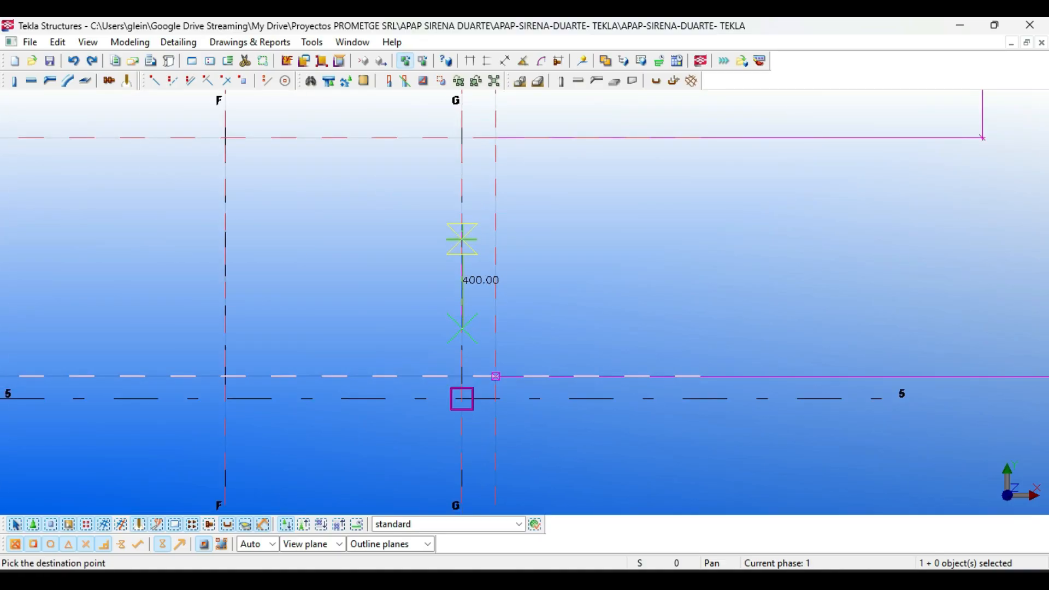
type("150")
key("Return")
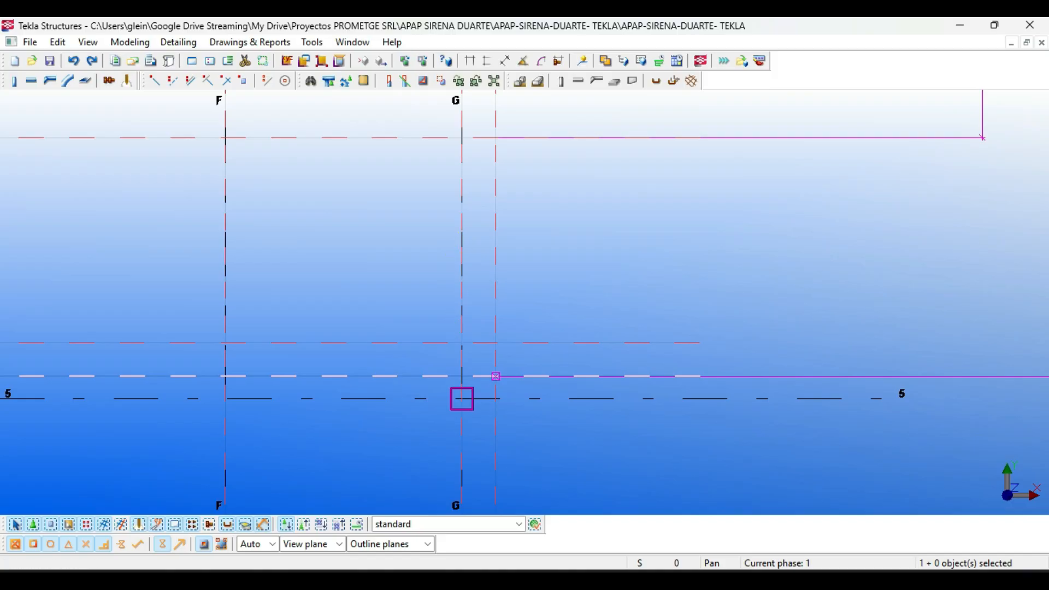
scroll(501, 291, "down", 2)
scroll(500, 381, "down", 2)
middle_click_drag(501, 381, 540, 376)
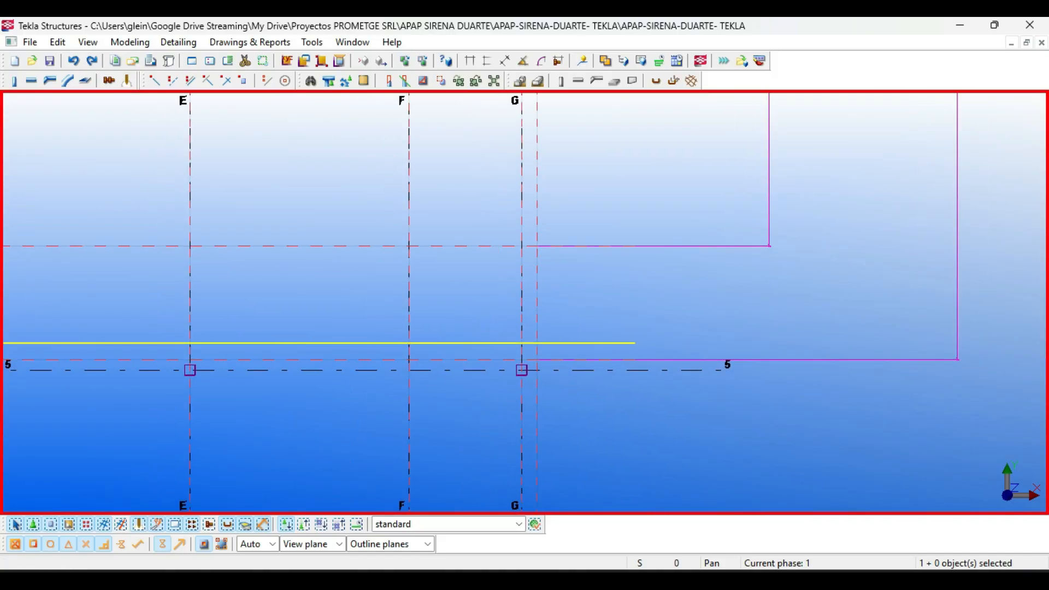
Move the columns at E-5 and G-5 vertically from axis 5 onto the copied construction line
left_click_drag(157, 316, 537, 400)
key("ctrl+m")
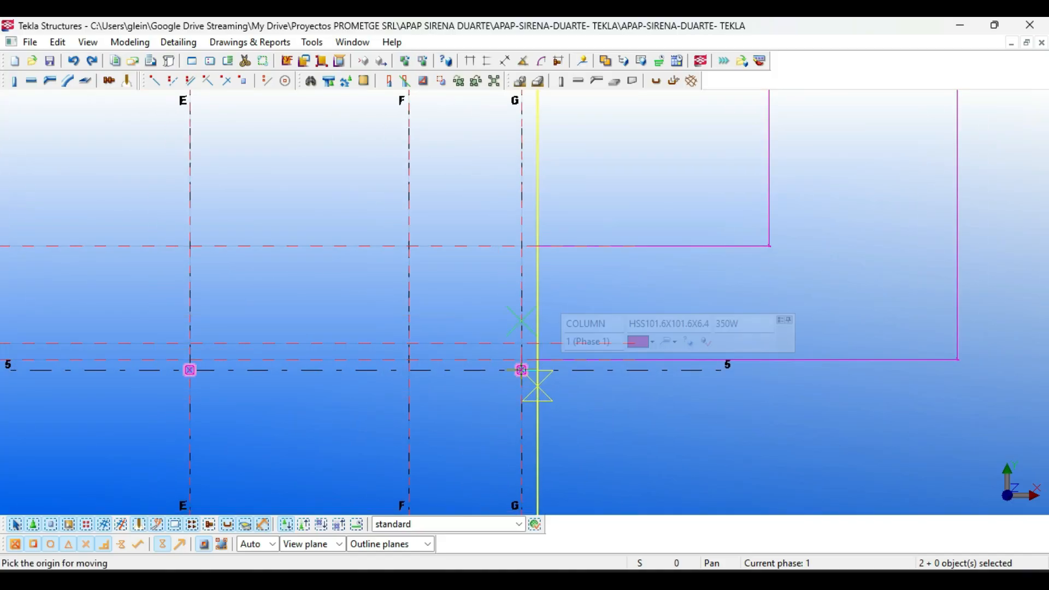
scroll(521, 371, "up", 5)
left_click(511, 398)
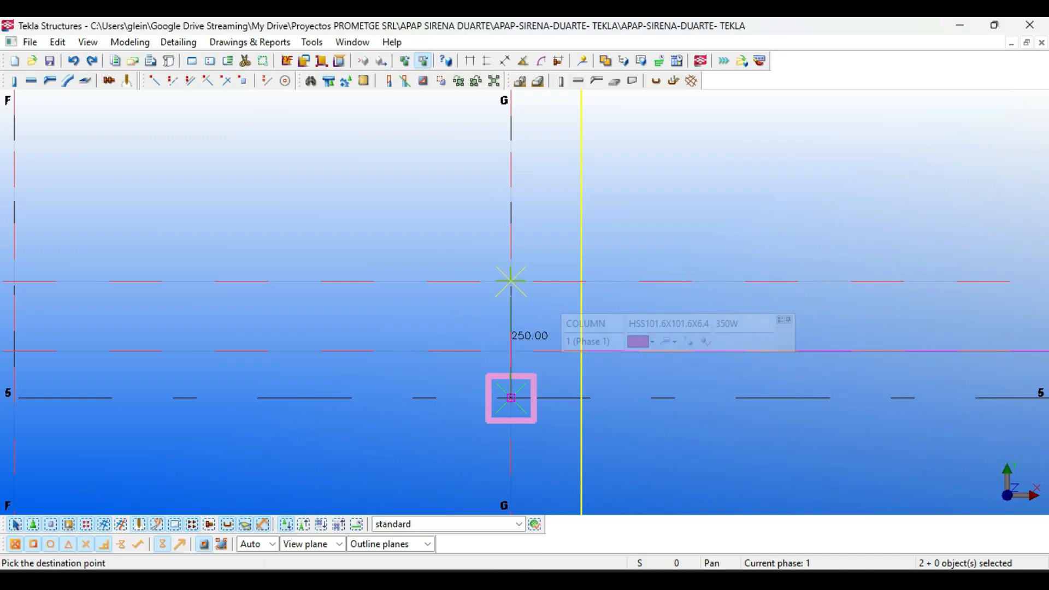
left_click(511, 281)
scroll(511, 281, "down", 4)
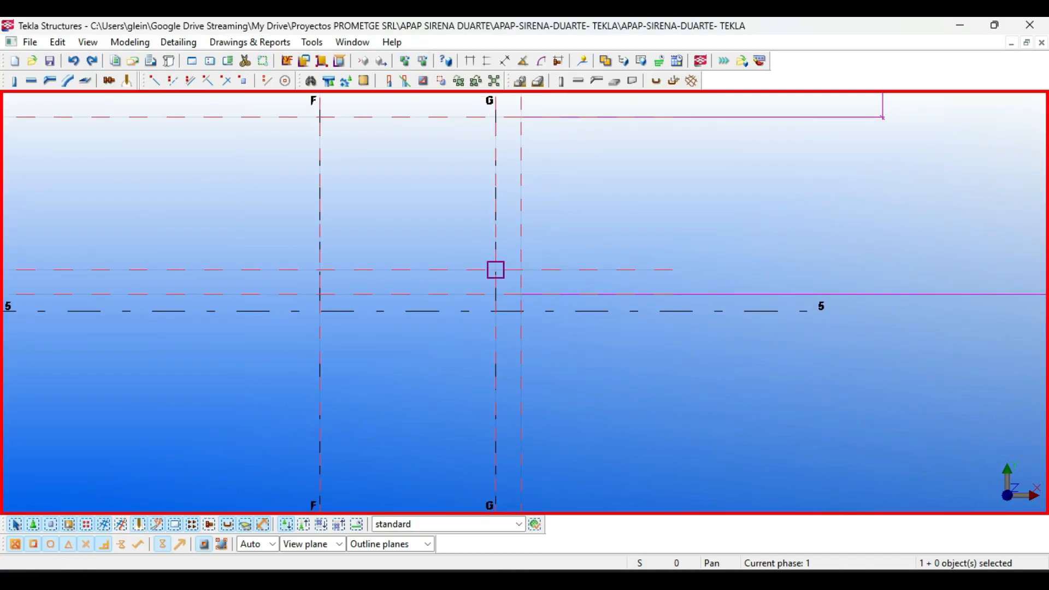
Measure the vertical distances from axis 4 to axis 5 and from axis 4 to the copied construction line, placing the dimensions near axis F
scroll(539, 308, "down", 3)
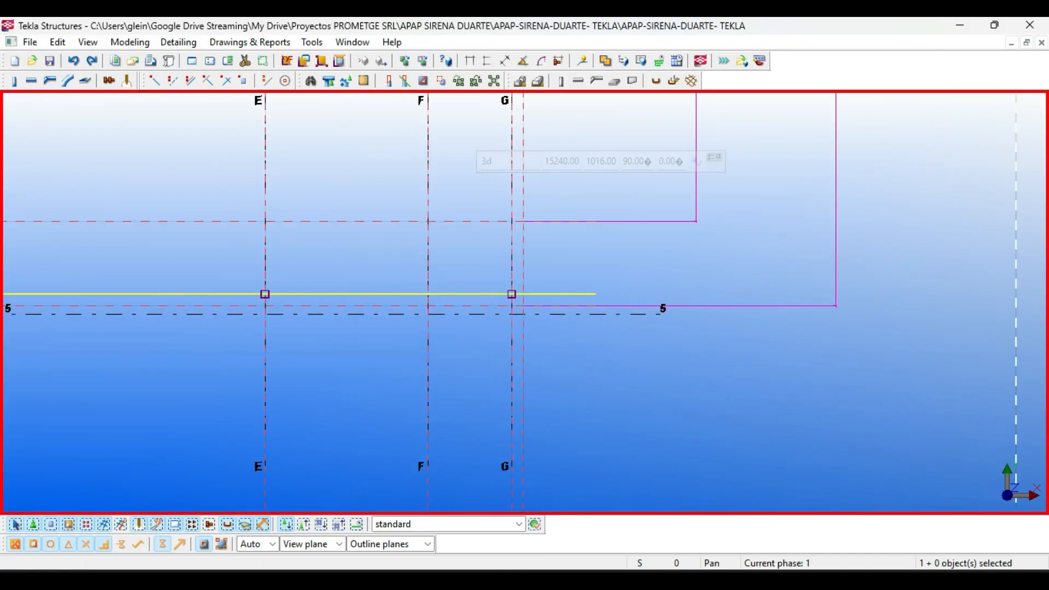
middle_click_drag(538, 303, 506, 390)
left_click(488, 61)
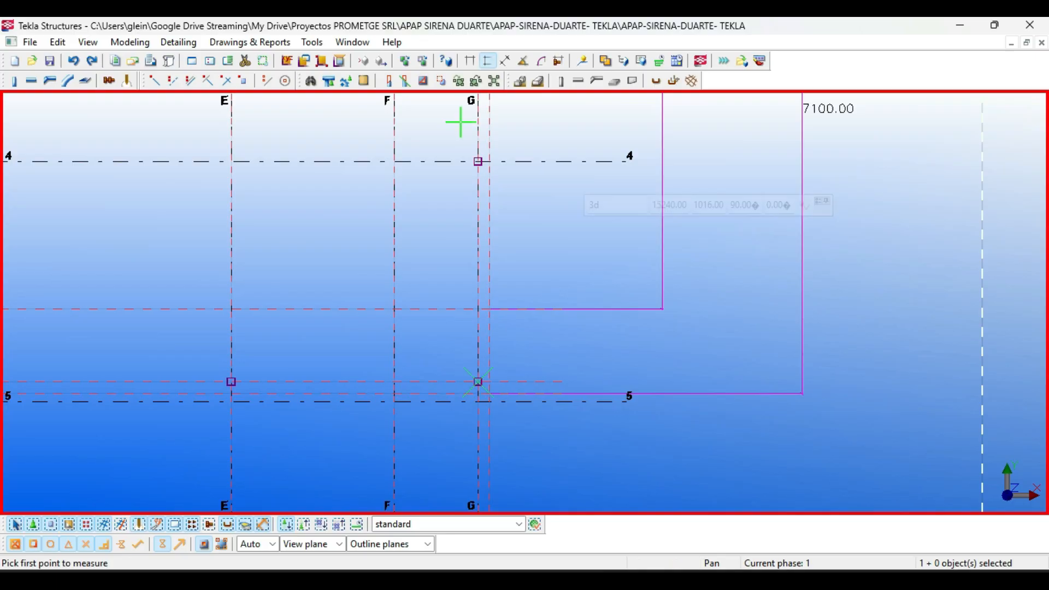
left_click(436, 162)
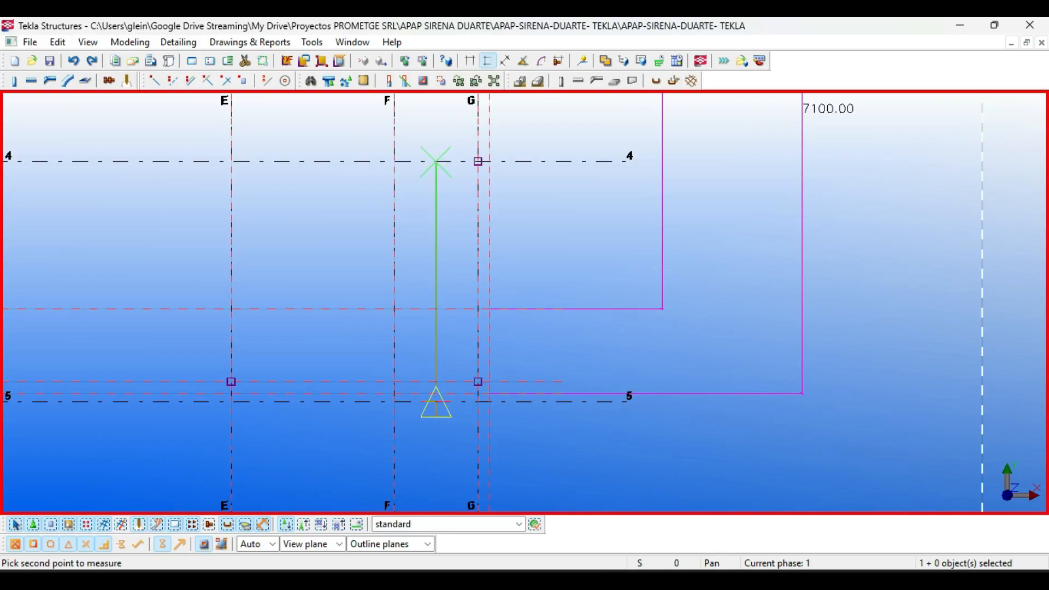
left_click(436, 402)
left_click(417, 270)
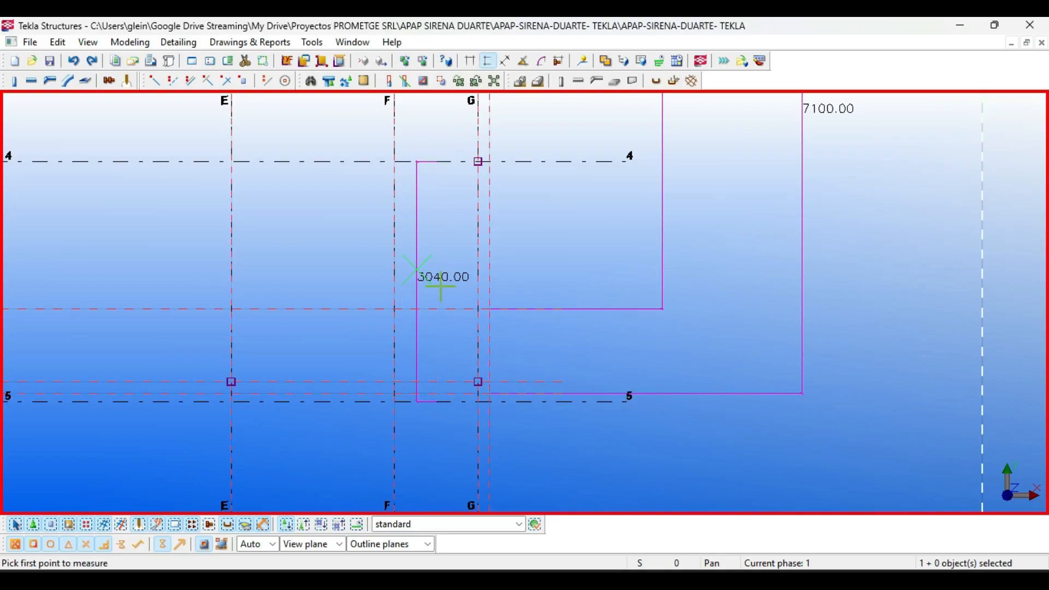
left_click(417, 382)
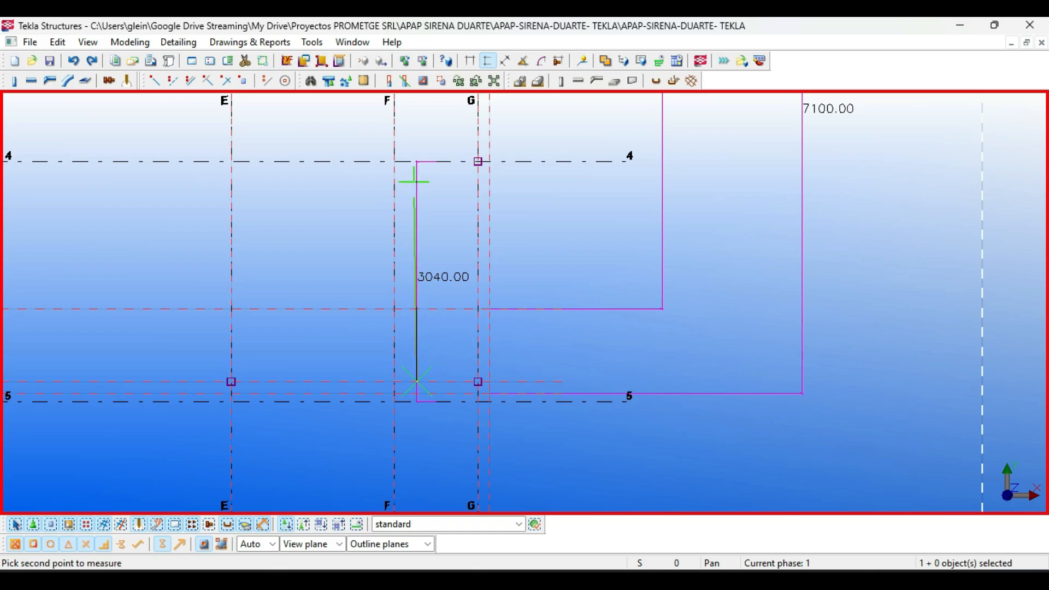
left_click(417, 161)
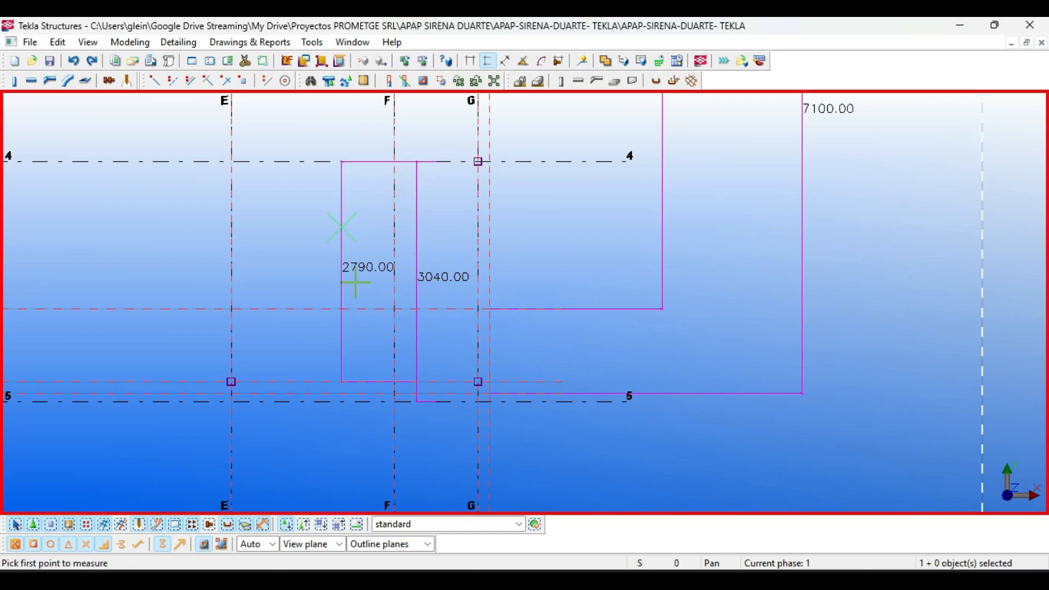
key("Escape")
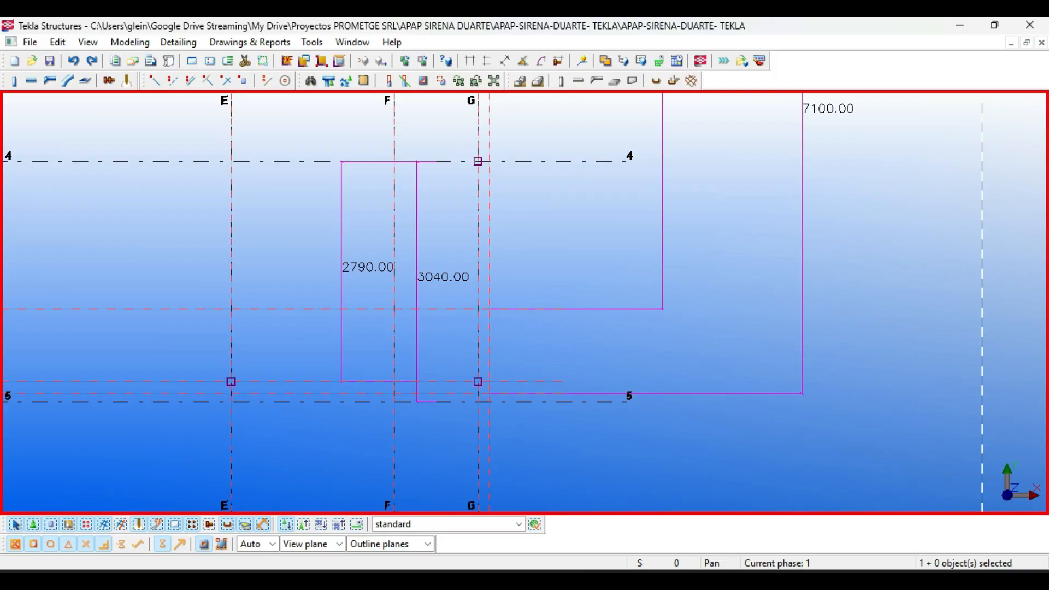
Set the grid's Y spacing between axes 5 and 4 to 2790 mm and apply the change, accepting the replacement of grid lines
double_click(323, 161)
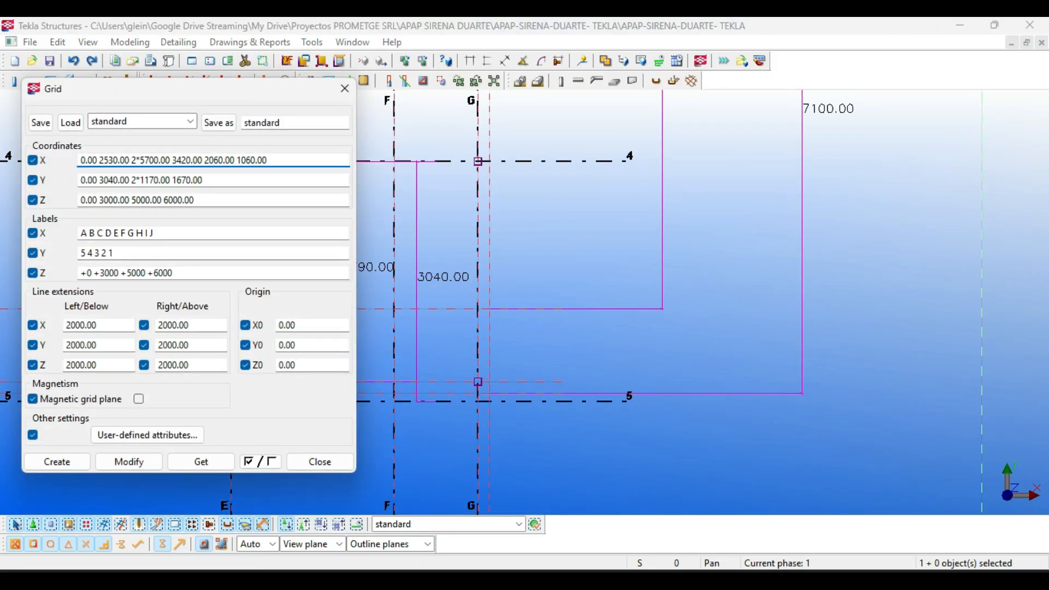
left_click(129, 180)
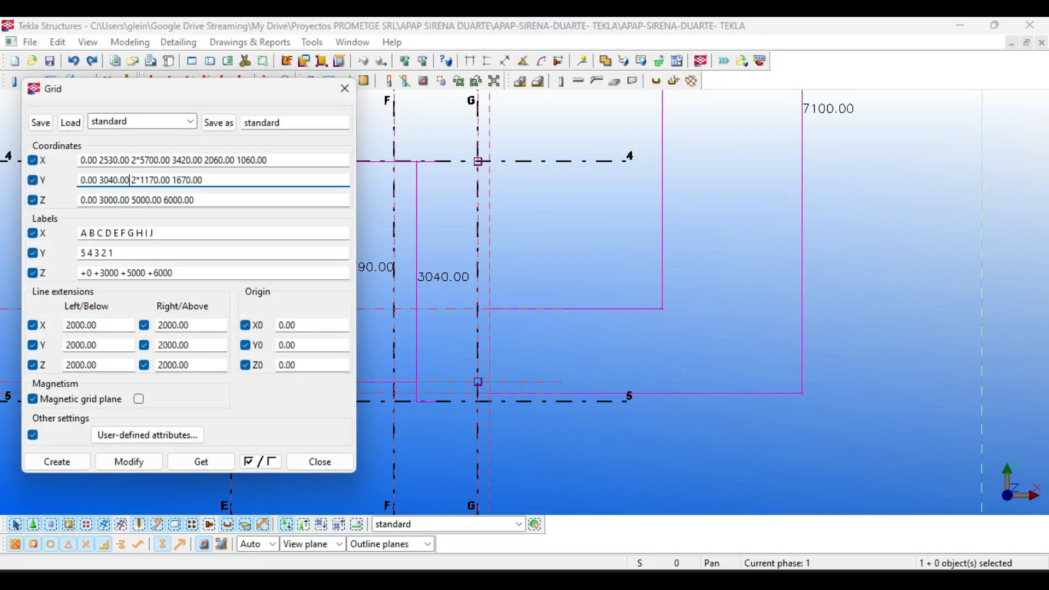
key("BackSpace")
key("BackSpace")
key("BackSpace")
key("BackSpace")
key("BackSpace")
key("BackSpace")
key("BackSpace")
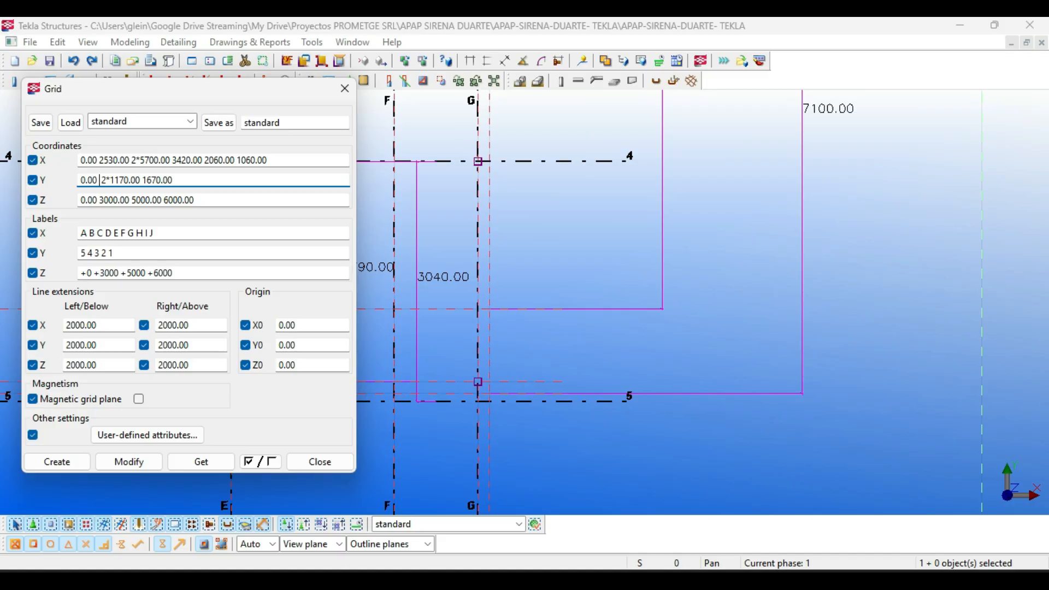
type("2790")
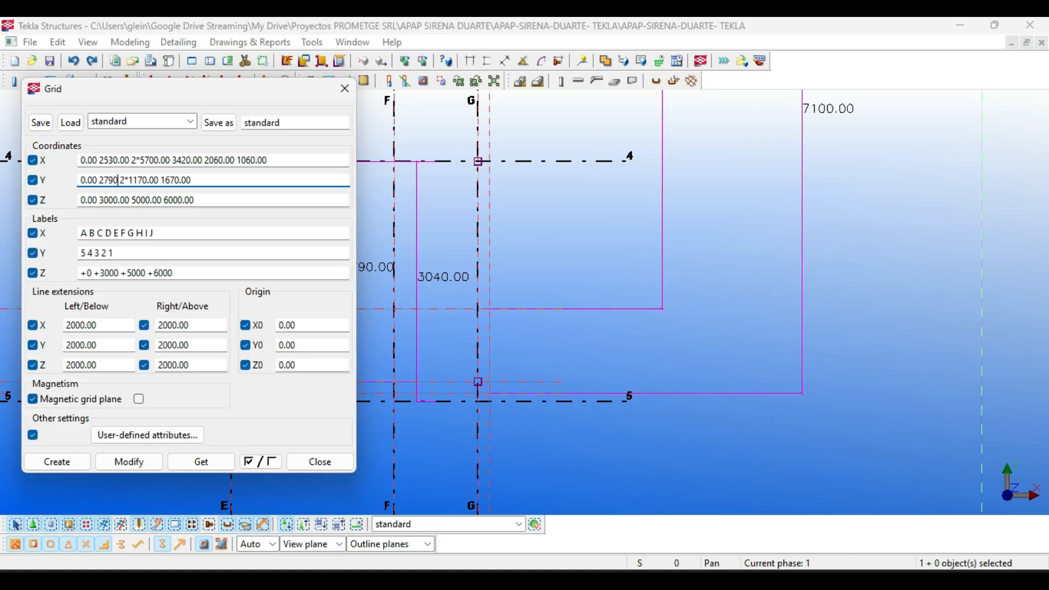
left_click(129, 462)
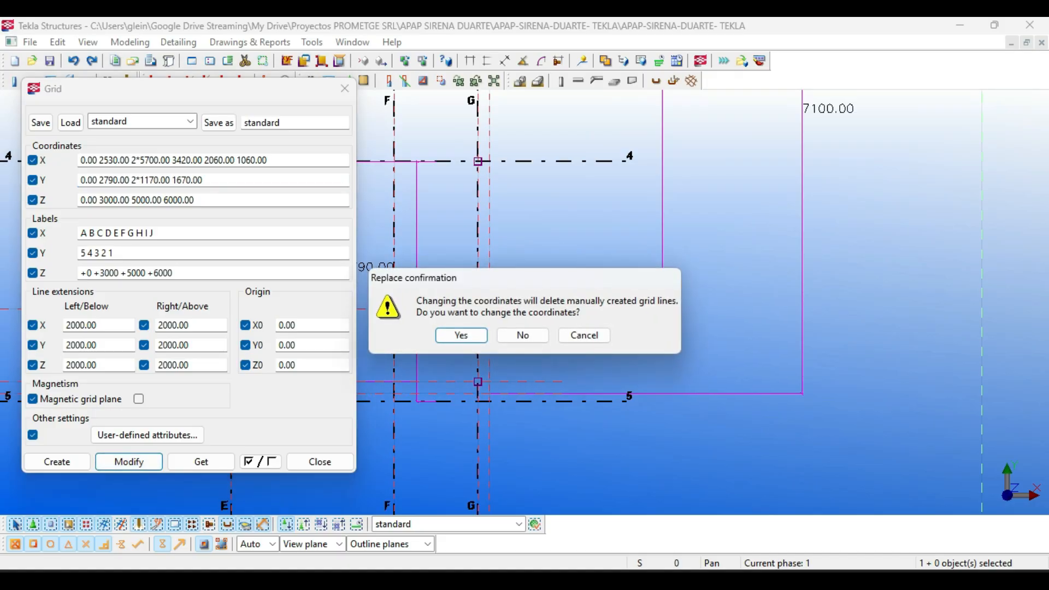
left_click(461, 335)
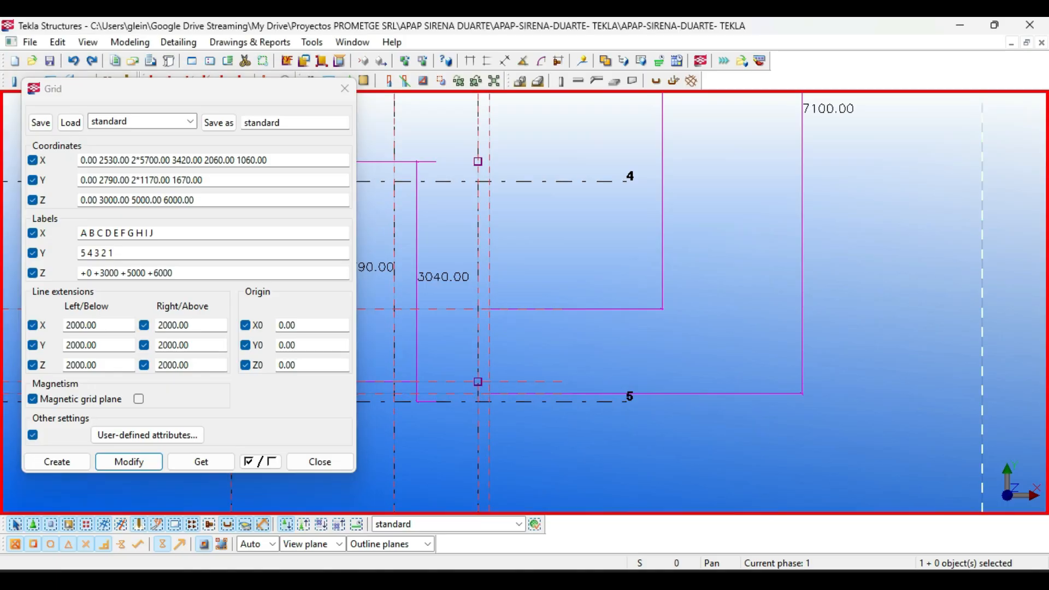
Move the whole grid vertically from intersection G-1 onto the inner construction line above axis 1
scroll(584, 271, "down", 5)
scroll(569, 185, "up", 4)
left_click(570, 191)
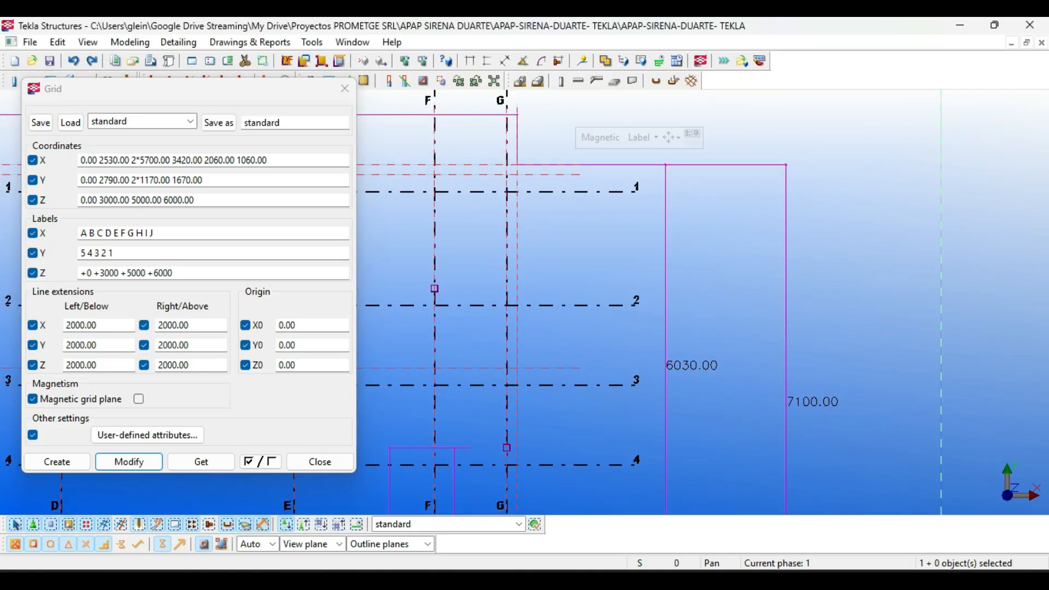
middle_click_drag(569, 191, 595, 225)
key("ctrl+m")
scroll(539, 214, "up", 5)
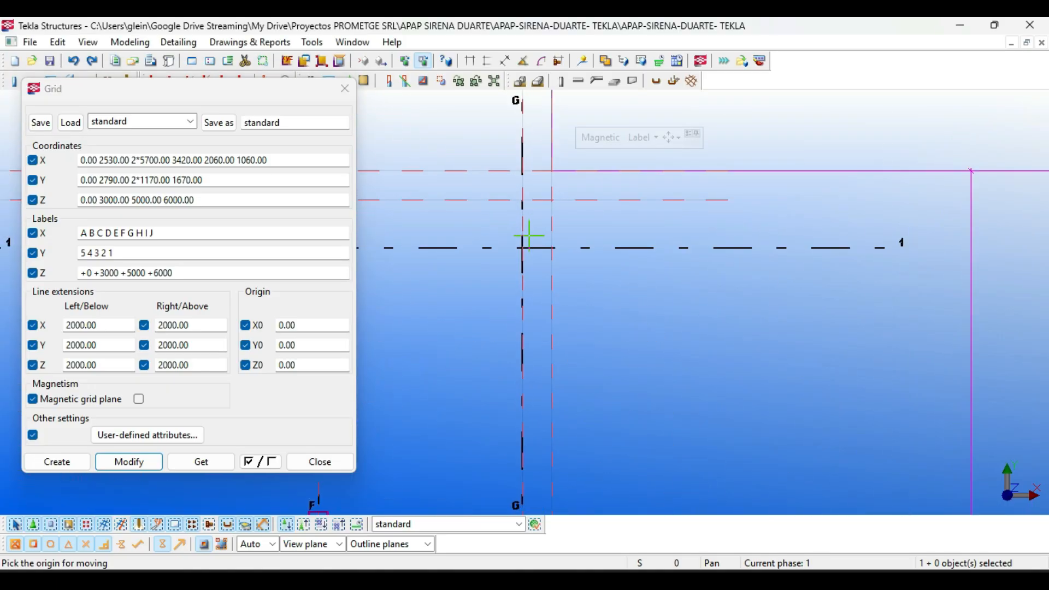
left_click(522, 248)
scroll(703, 302, "down", 5)
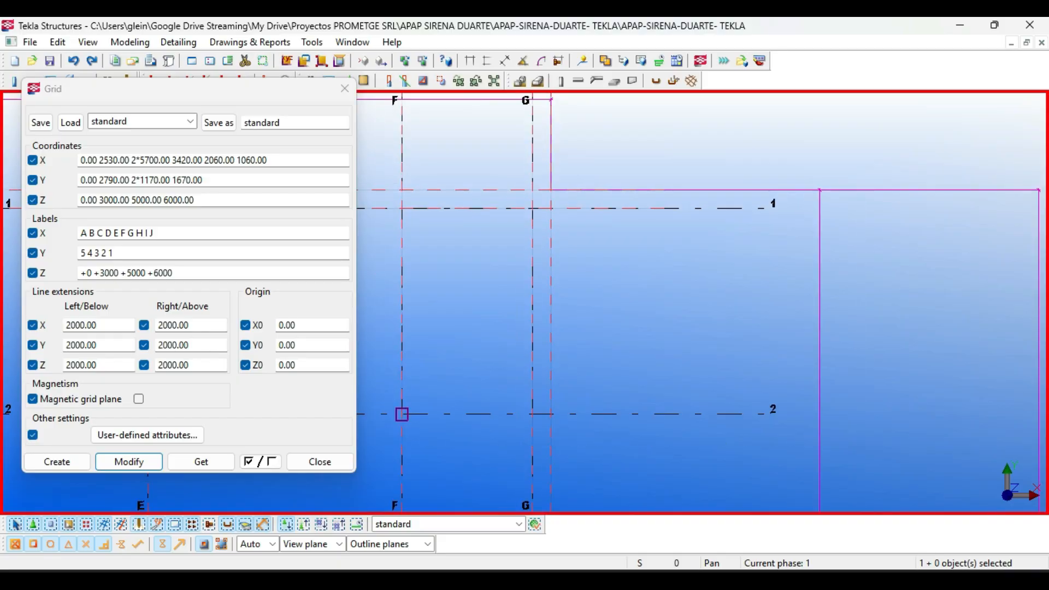
Check the moved grid against the columns at E-5 and G-5 and close the grid settings
scroll(512, 388, "up", 5)
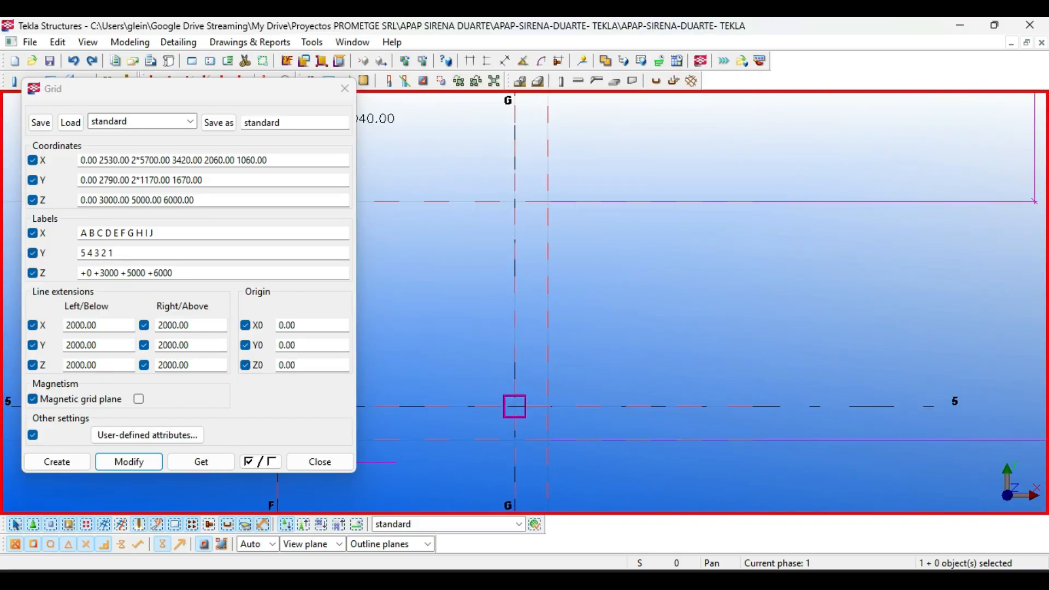
scroll(512, 388, "down", 5)
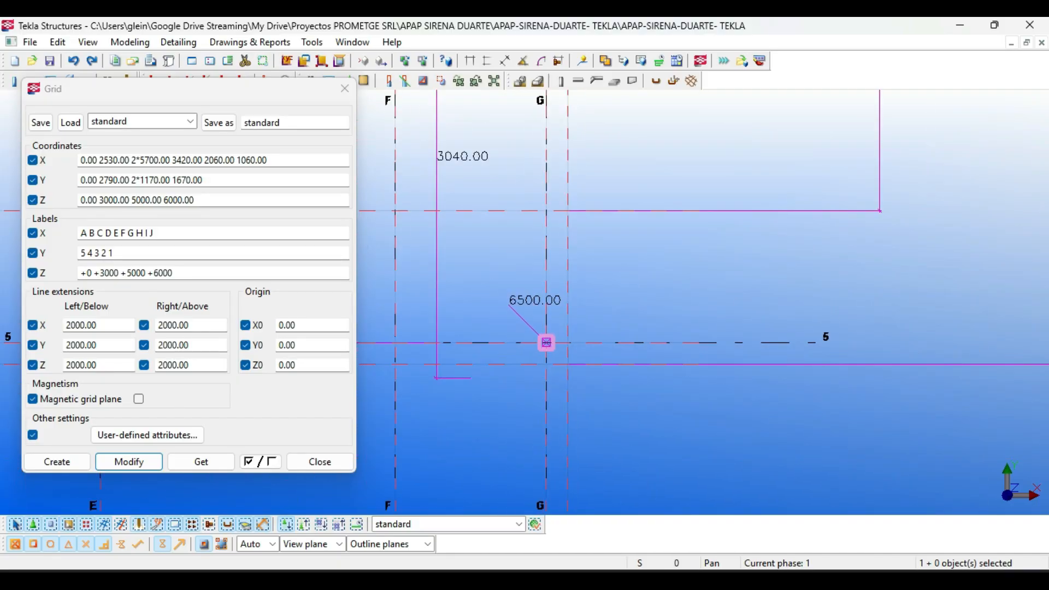
scroll(377, 344, "up", 3)
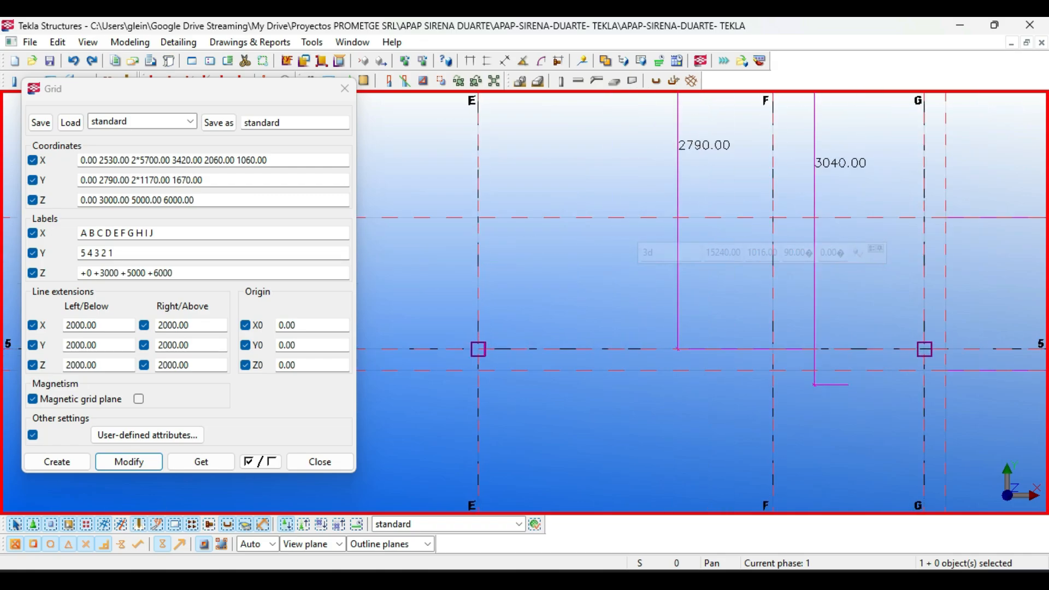
left_click(320, 462)
scroll(918, 321, "down", 5)
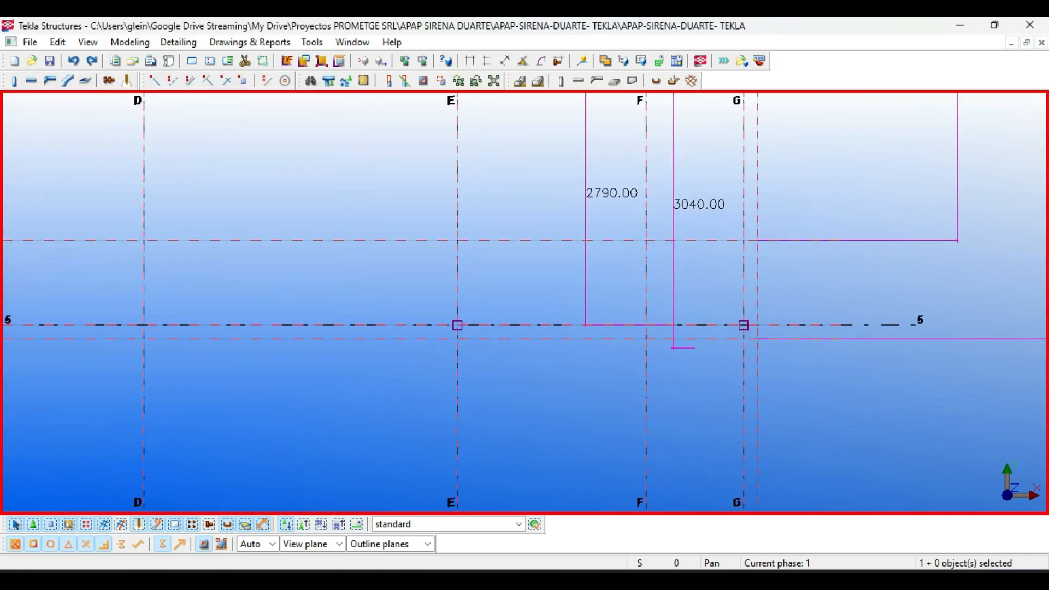
middle_click_drag(525, 298, 564, 298)
scroll(410, 253, "down", 5)
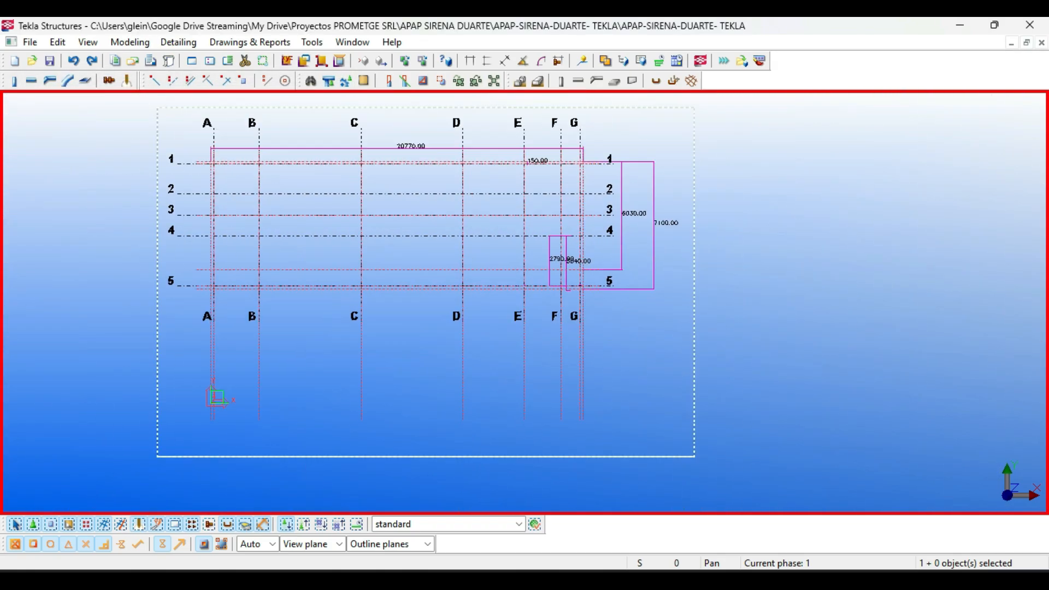
Save the model
scroll(290, 192, "up", 3)
scroll(300, 202, "up", 3)
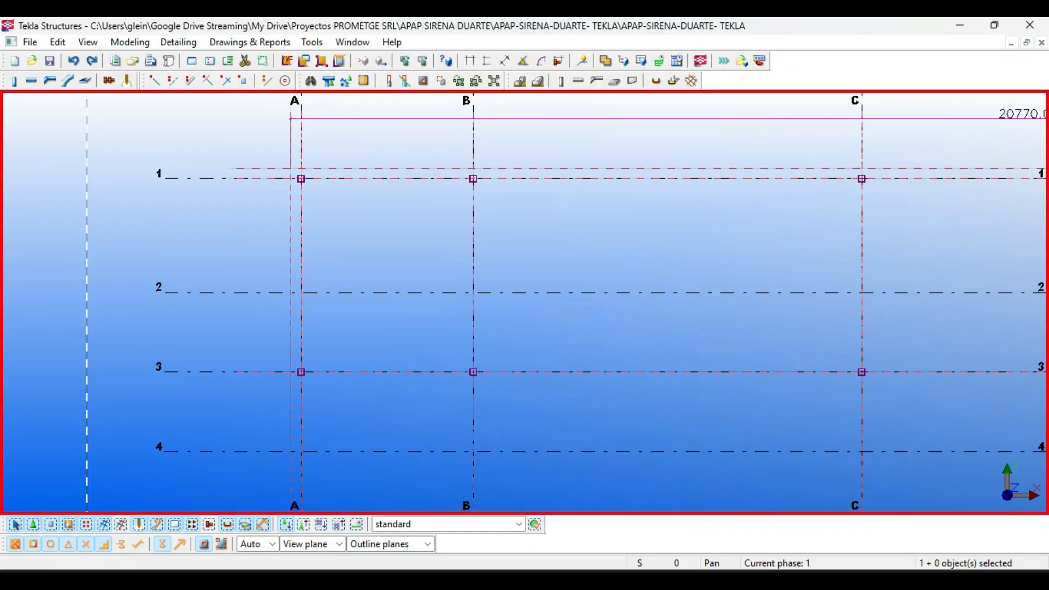
key("ctrl+s")
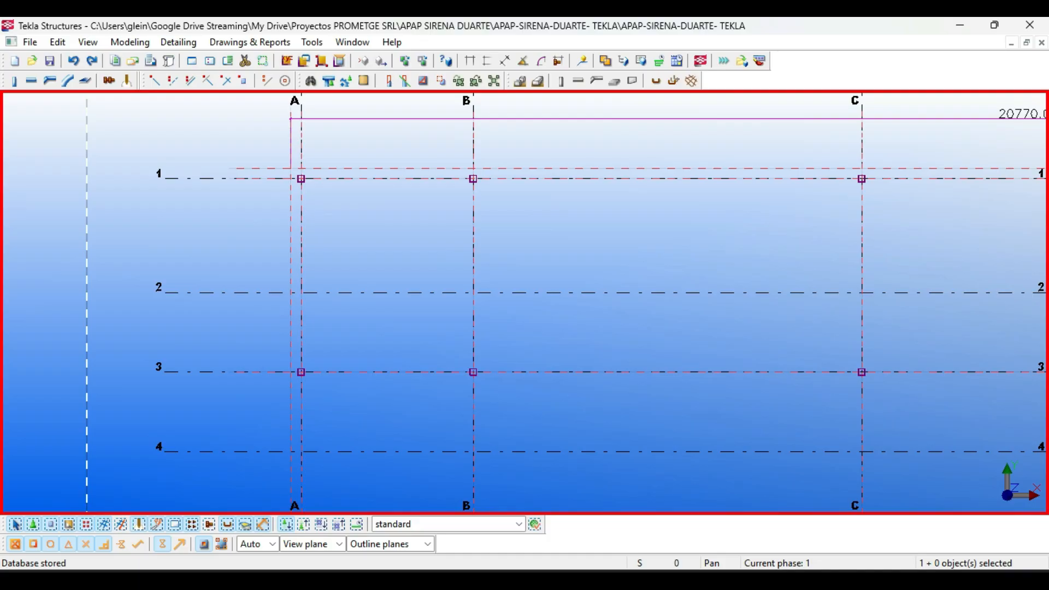
Examine the grid intersections and columns along axes A to D, from axis 1 down to axis 5
scroll(361, 251, "down", 3)
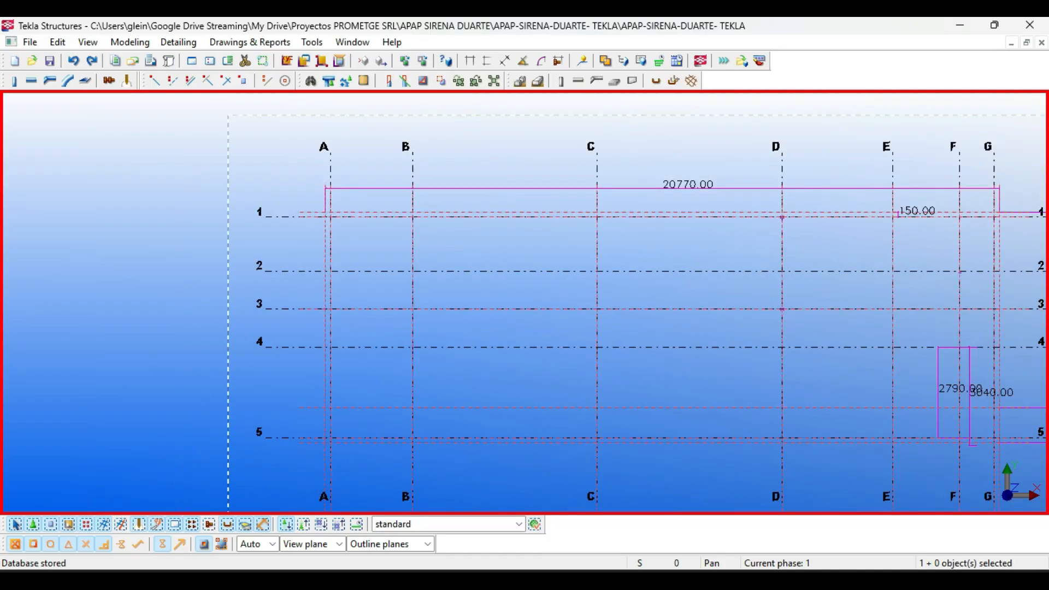
middle_click_drag(361, 251, 298, 103)
scroll(346, 290, "up", 5)
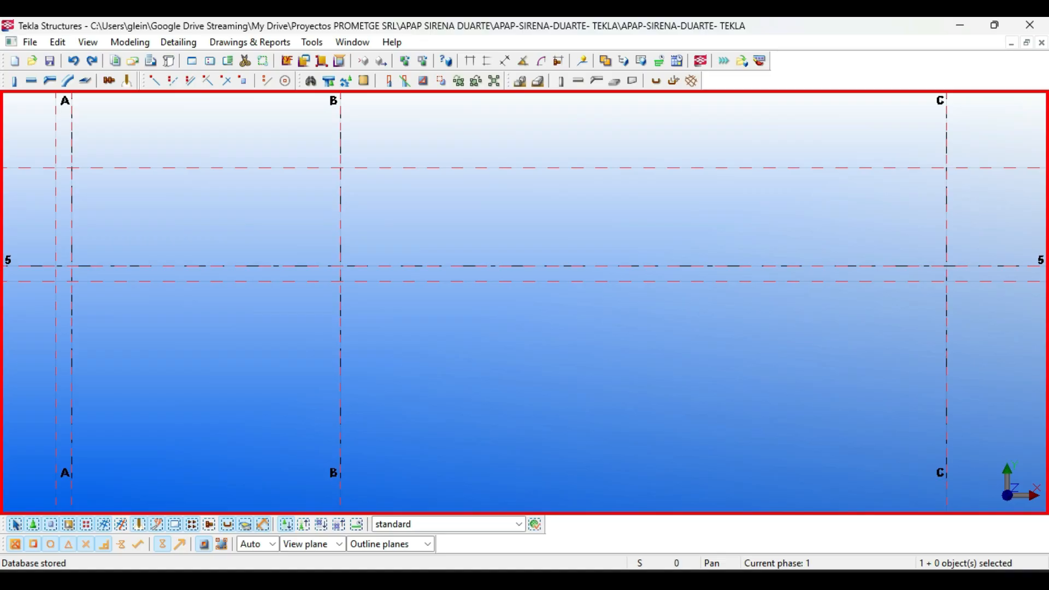
scroll(375, 314, "down", 3)
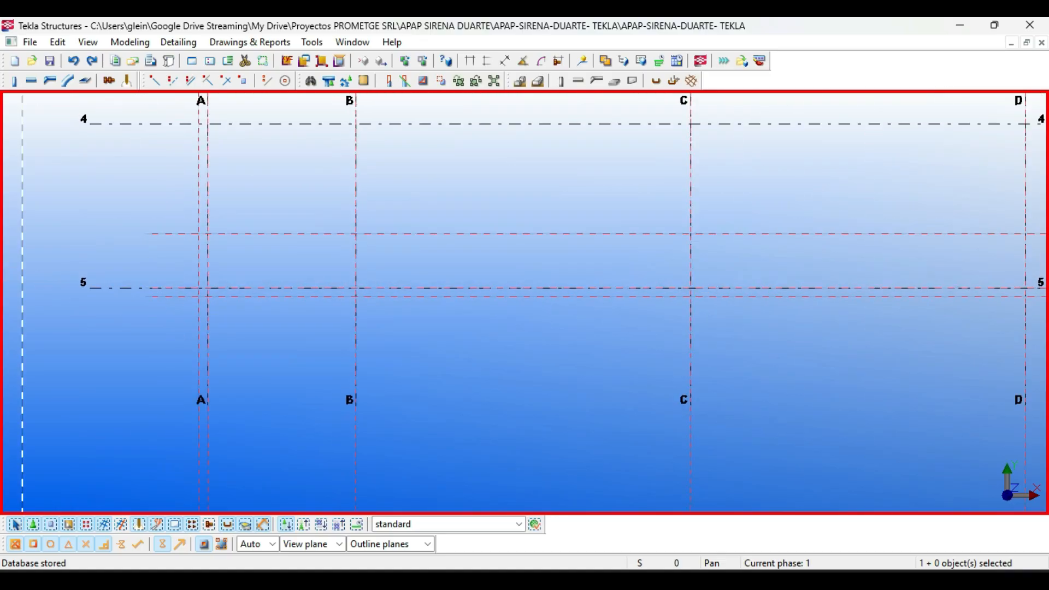
scroll(373, 319, "down", 4)
middle_click_drag(314, 146, 332, 217)
scroll(331, 217, "up", 8)
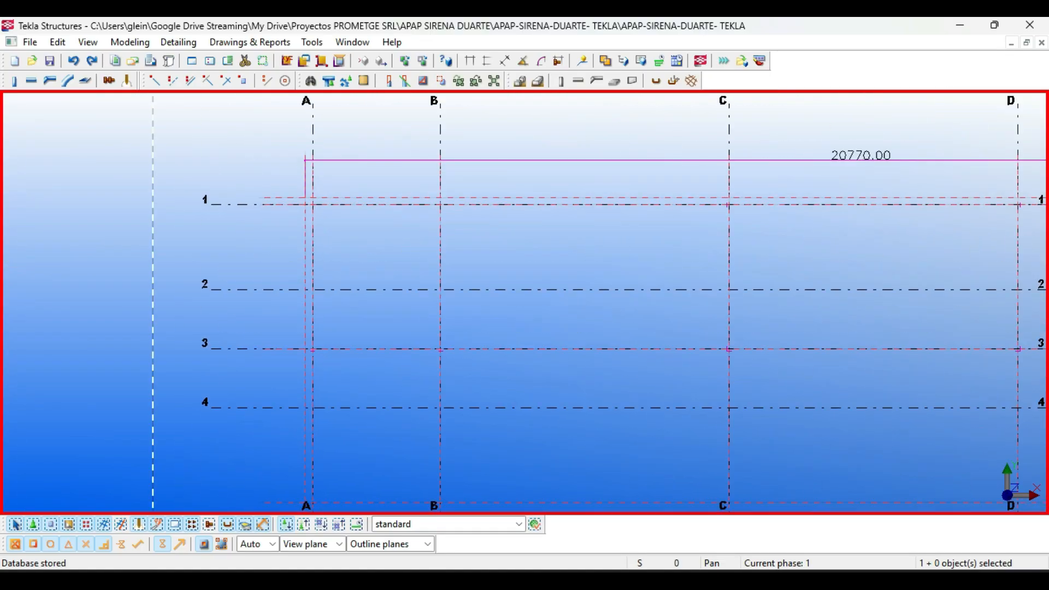
Redraw the view to clear the temporary measurement dimensions from the plan
scroll(289, 190, "up", 6)
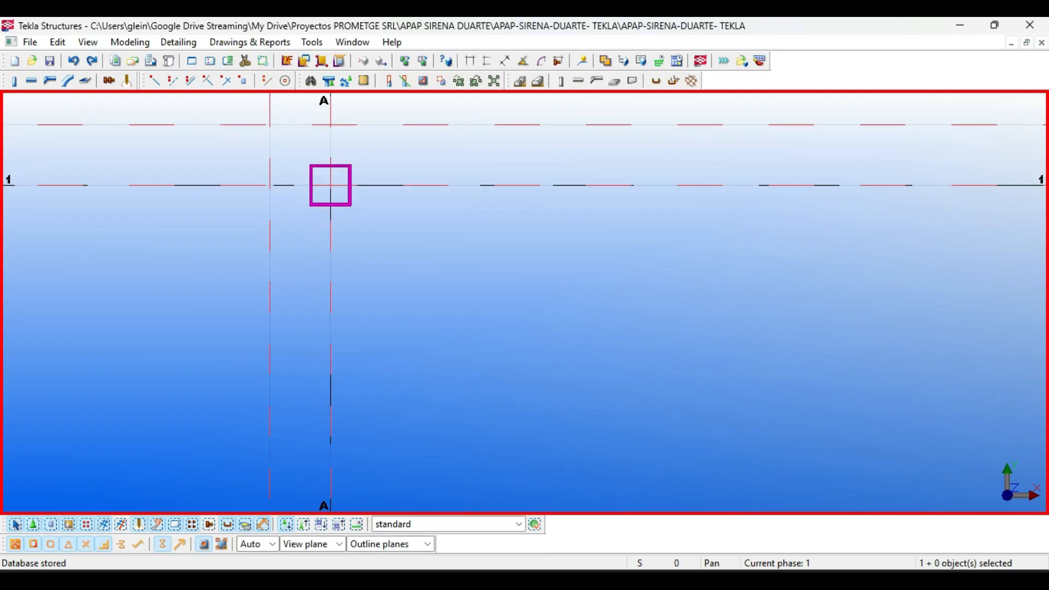
scroll(372, 239, "down", 4)
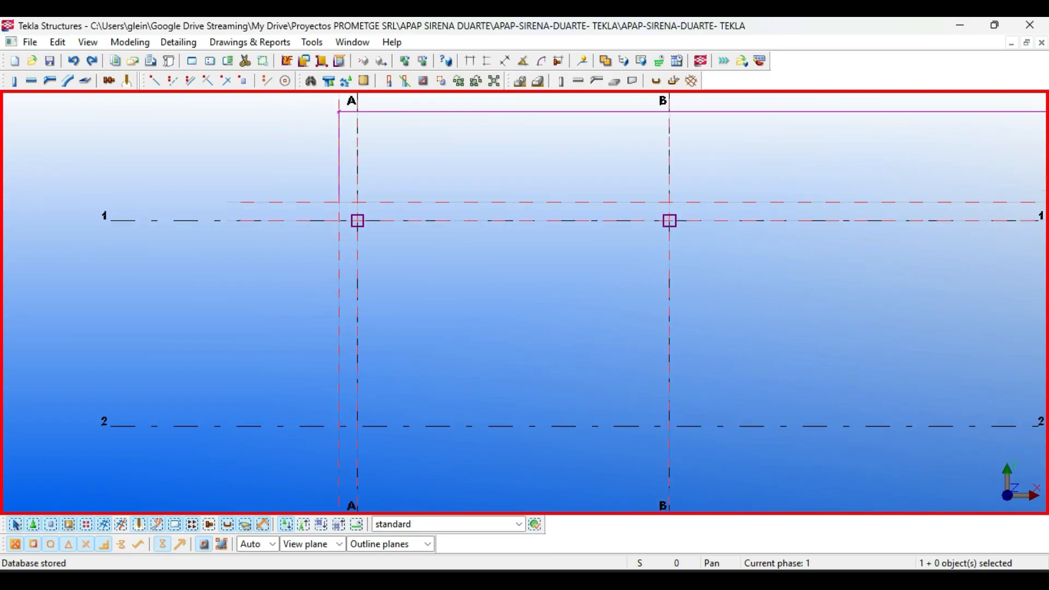
scroll(369, 234, "down", 5)
middle_click_drag(765, 245, 201, 182)
right_click(688, 142)
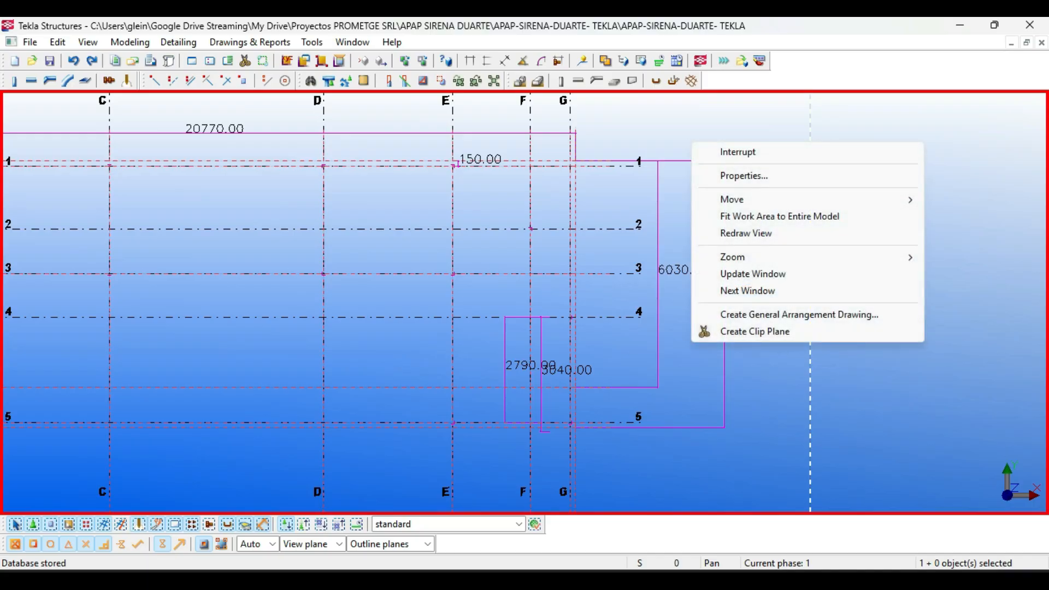
left_click(765, 233)
left_click(486, 61)
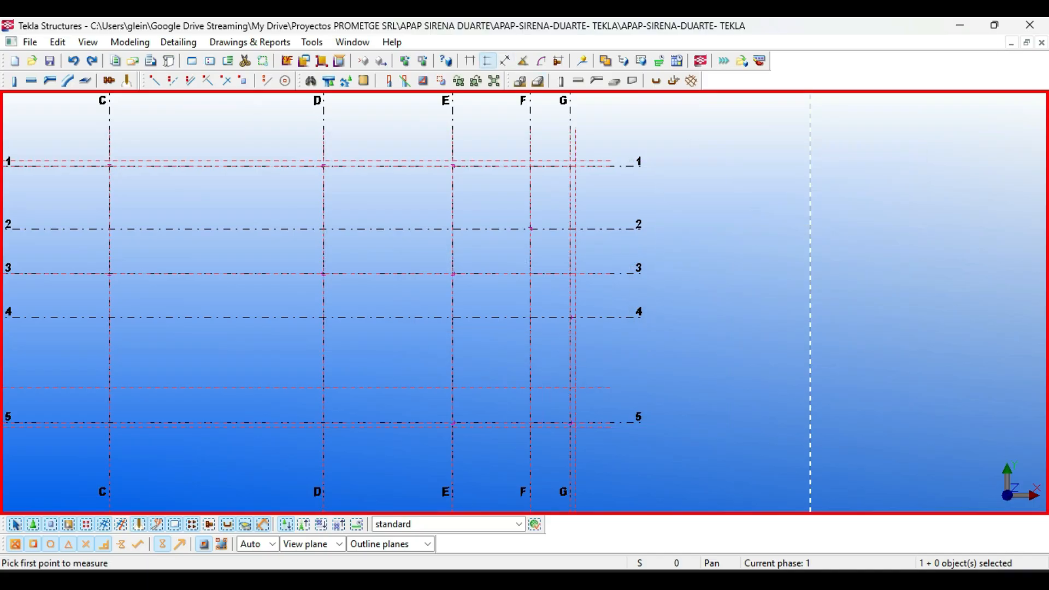
scroll(590, 150, "up", 5)
left_click(532, 184)
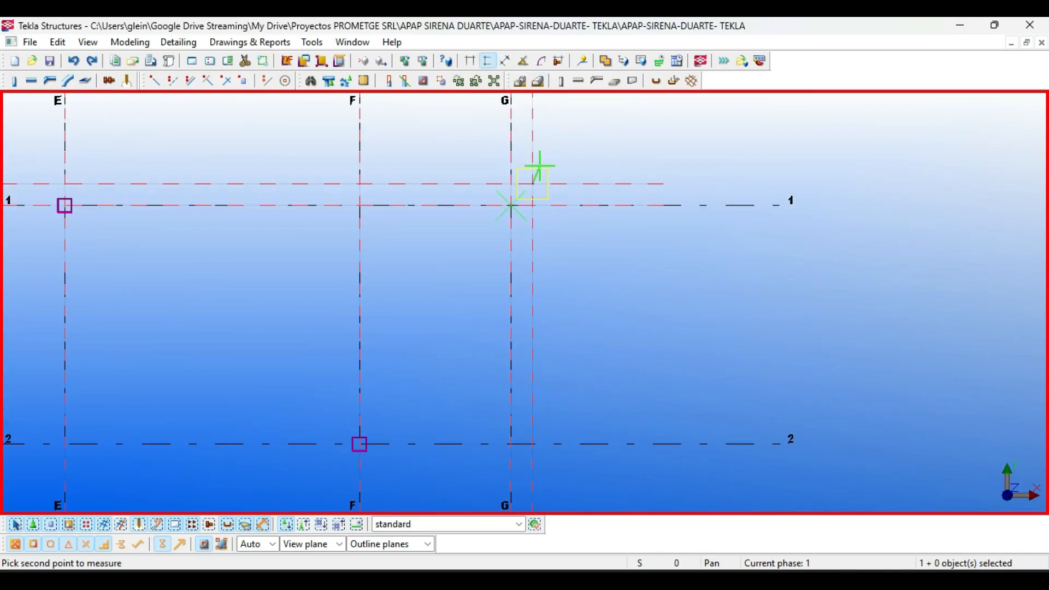
scroll(556, 147, "down", 4)
scroll(556, 146, "down", 2)
key("Escape")
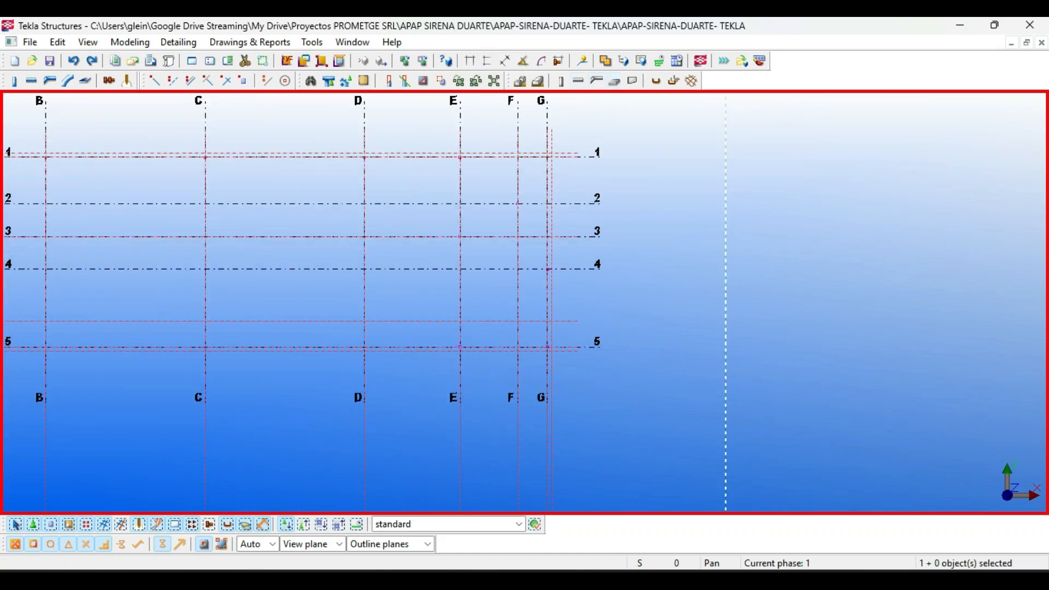
Create a concrete panel along the construction line above axis 1, extending past axis A at one end and axis G at the other
left_click(633, 81)
scroll(597, 156, "down", 3)
scroll(389, 134, "up", 6)
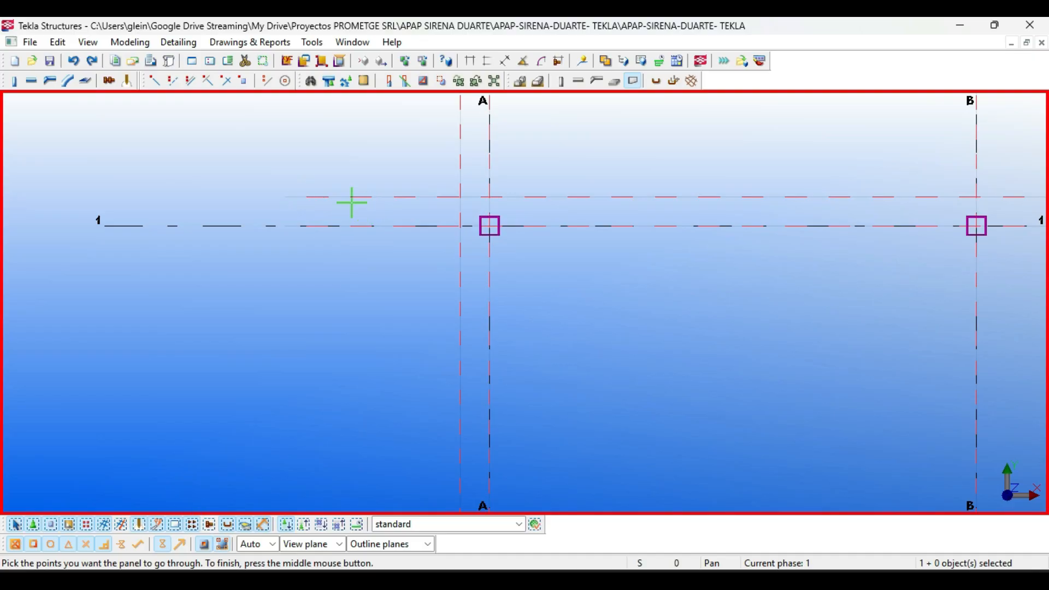
left_click(312, 197)
scroll(410, 131, "down", 6)
middle_click_drag(1006, 165, 317, 180)
scroll(683, 169, "up", 2)
scroll(667, 164, "up", 6)
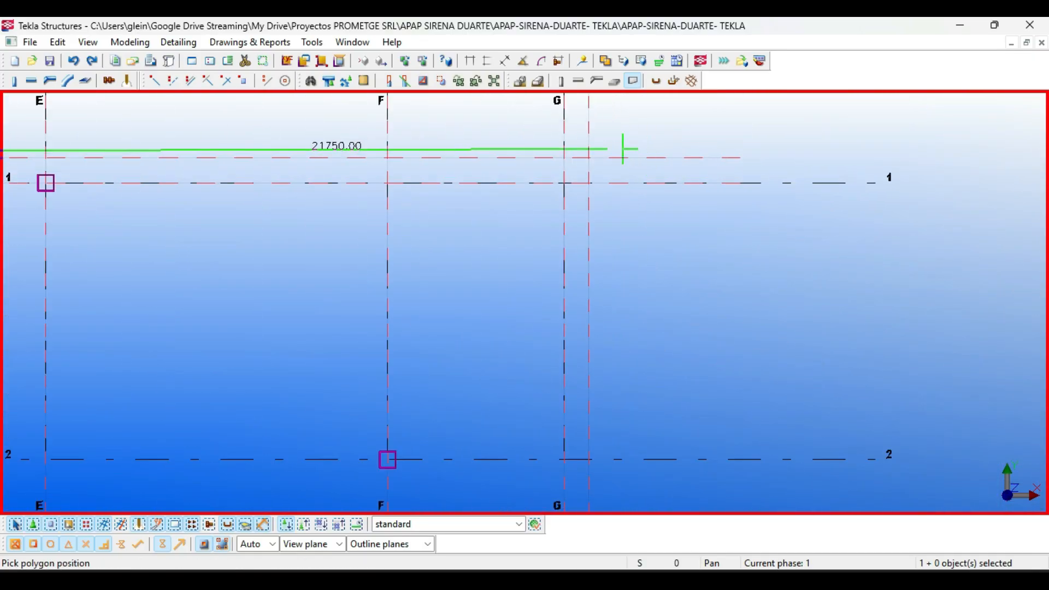
left_click(676, 163)
middle_click(675, 202)
key("Escape")
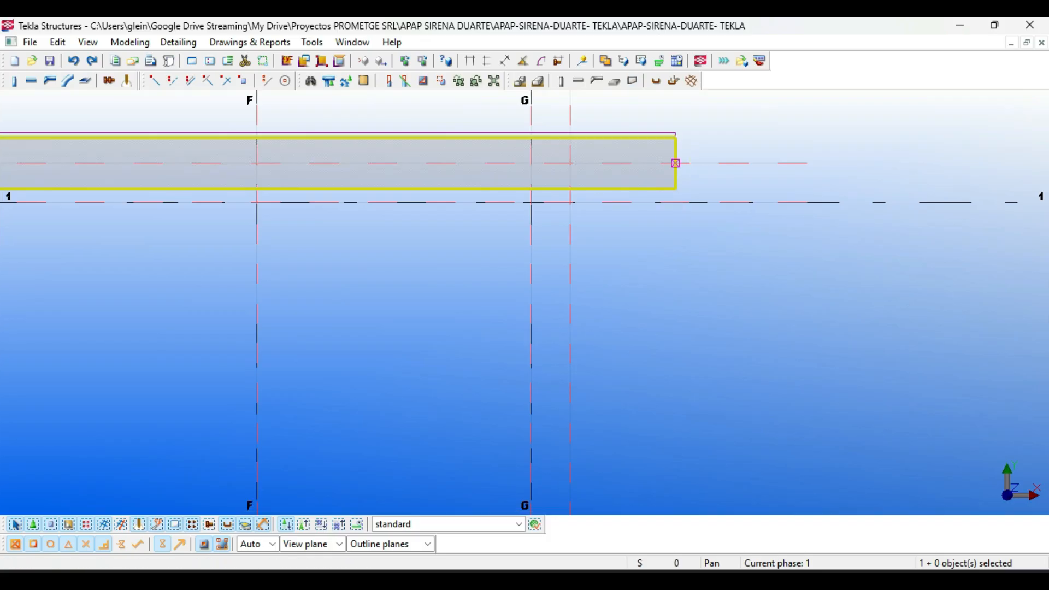
Move the panel above axis 1 outward so its inner face lies on the construction line
scroll(696, 191, "down", 2)
key("ctrl+m")
scroll(558, 164, "up", 5)
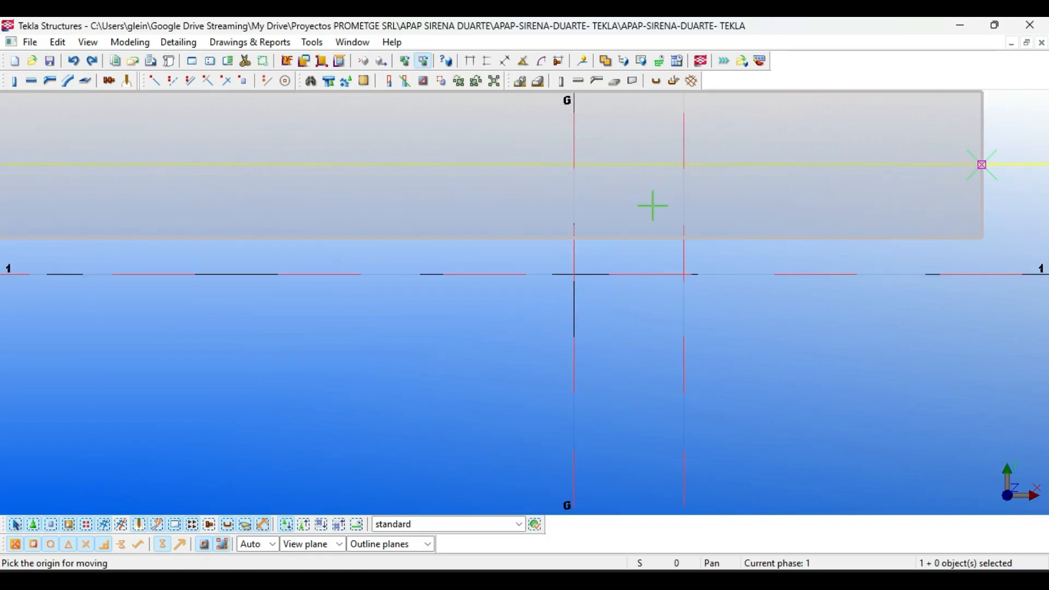
left_click(683, 238)
left_click(684, 160)
scroll(644, 191, "down", 3)
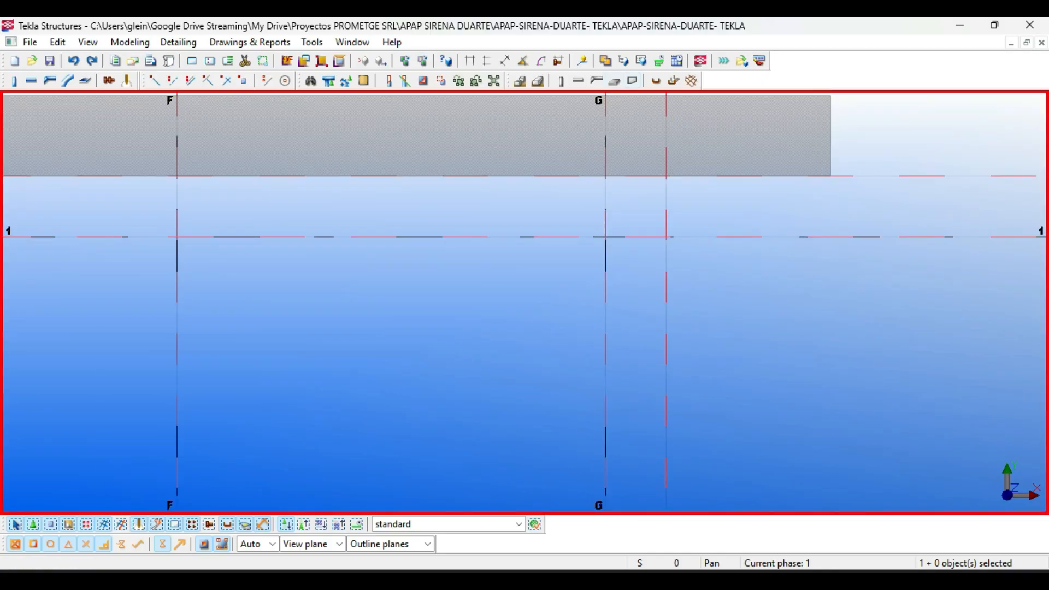
Create a concrete panel along the vertical construction line beyond axis G, from the line above axis 1 to the line below axis 5
left_click(632, 81)
left_click(666, 176)
scroll(668, 159, "down", 5)
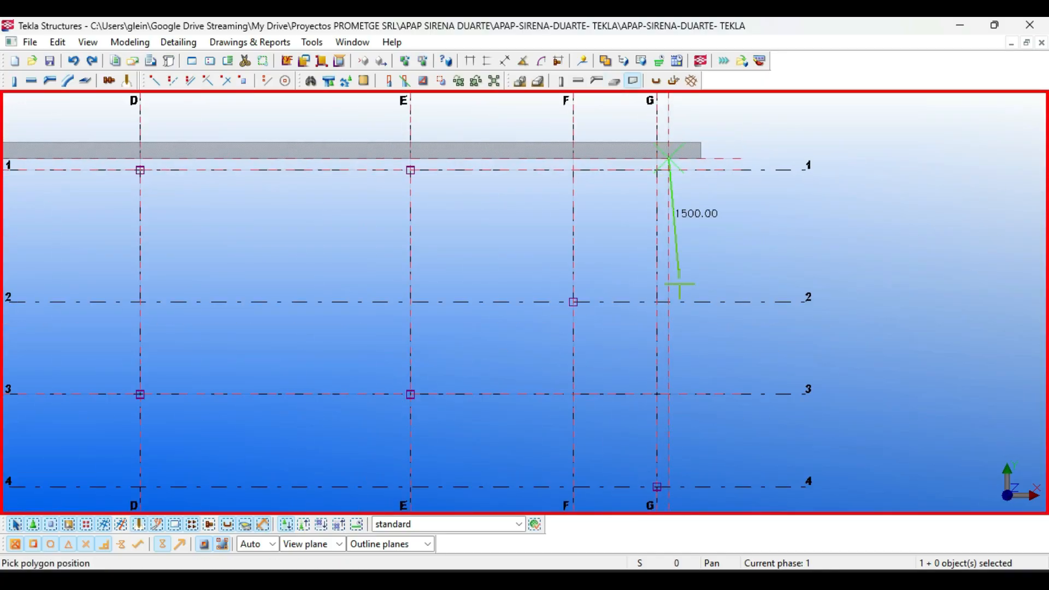
middle_click_drag(656, 436, 654, 211)
middle_click_drag(664, 264, 671, 143)
scroll(683, 372, "up", 3)
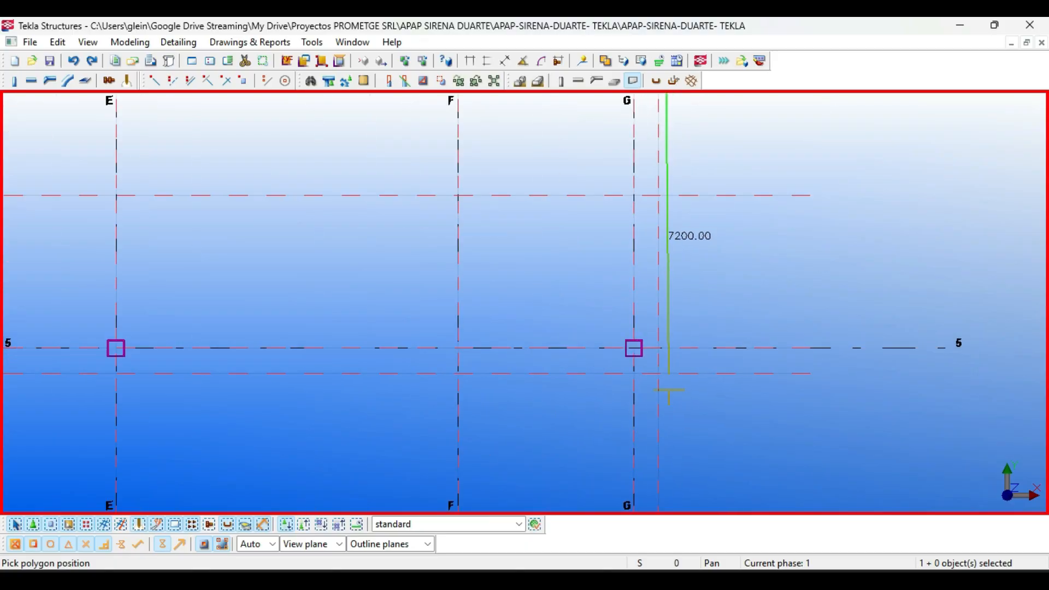
scroll(663, 377, "up", 2)
left_click(655, 368)
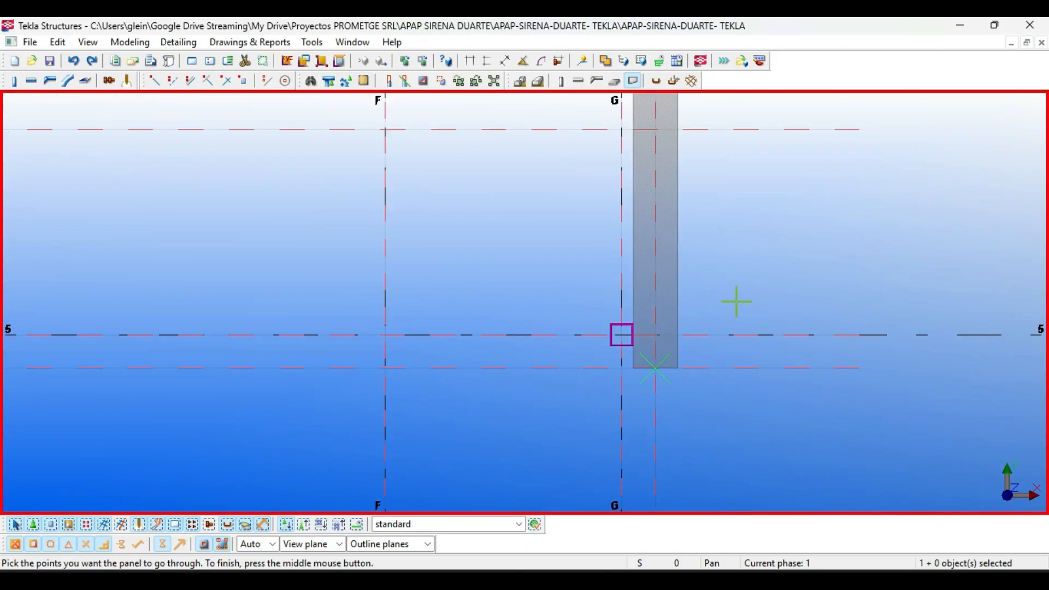
Move the vertical panel beyond axis G outward 100 mm so its inner face lies on the construction line
scroll(732, 298, "down", 2)
middle_click_drag(716, 306, 694, 306)
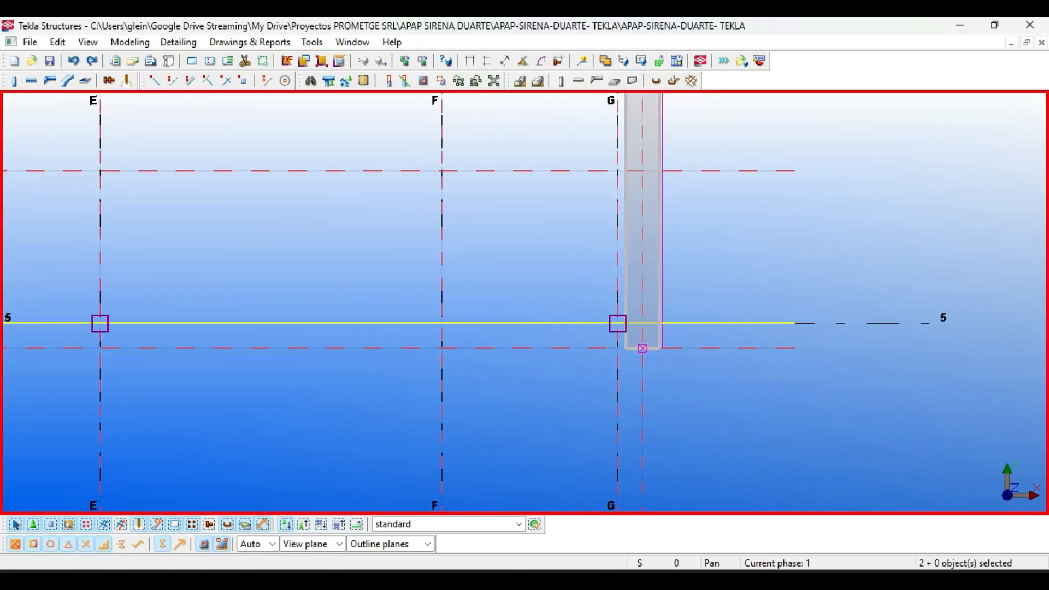
left_click(677, 348, "ctrl")
key("ctrl+m")
scroll(658, 361, "up", 5)
left_click(566, 329)
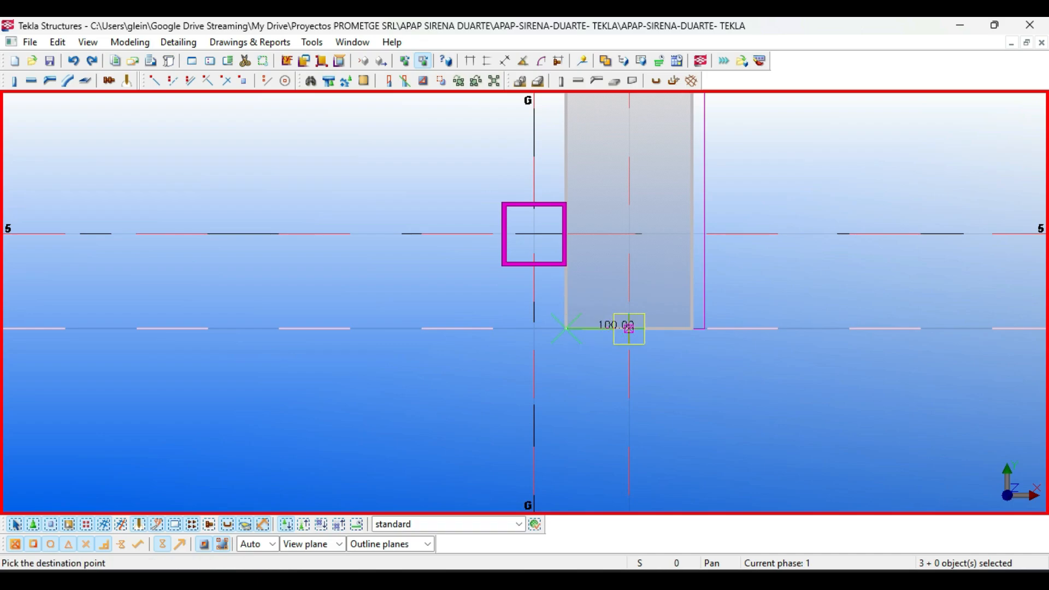
left_click(629, 329)
scroll(621, 327, "down", 6)
scroll(621, 323, "down", 4)
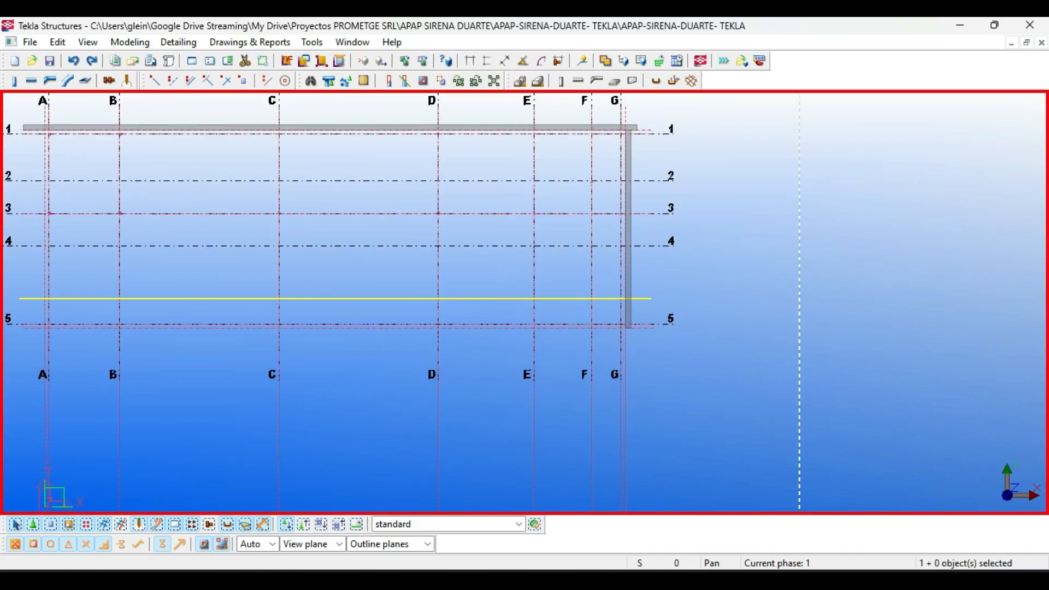
Copy the vertical panel from its outer top corner to the construction line beyond axis A, with its inner face on that line
middle_click_drag(621, 322, 710, 322)
scroll(743, 133, "up", 6)
scroll(683, 127, "up", 1)
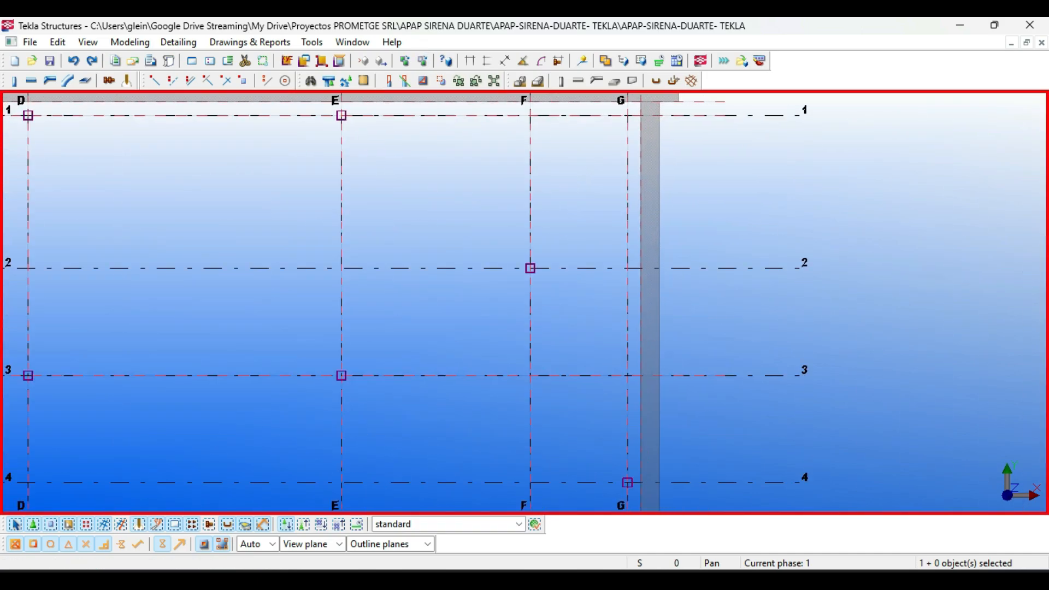
left_click(655, 219)
scroll(692, 145, "down", 1)
key("ctrl+c")
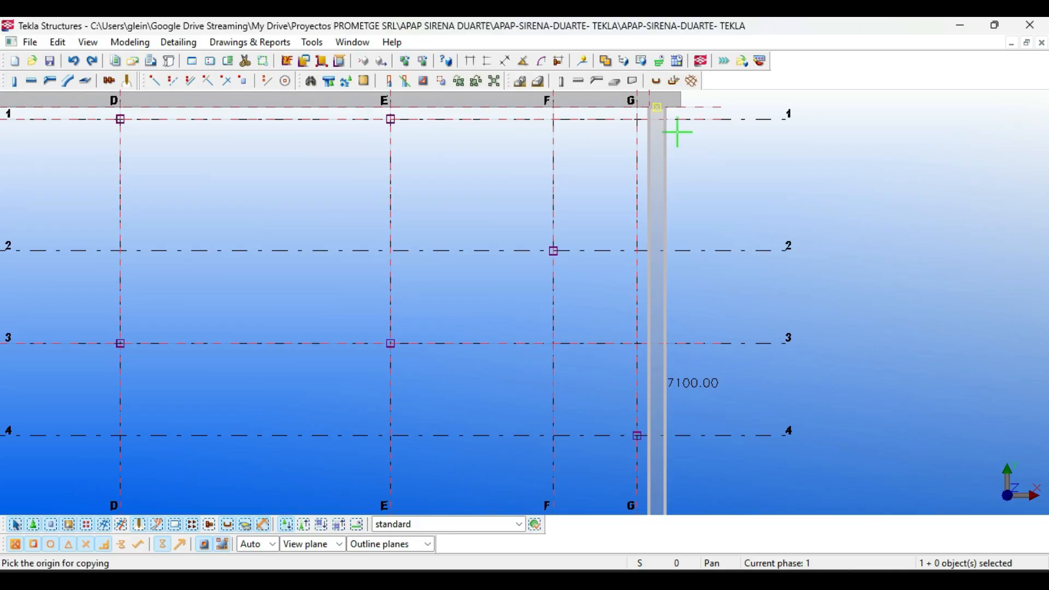
scroll(673, 171, "up", 4)
middle_click_drag(663, 112, 661, 251)
scroll(662, 206, "up", 3)
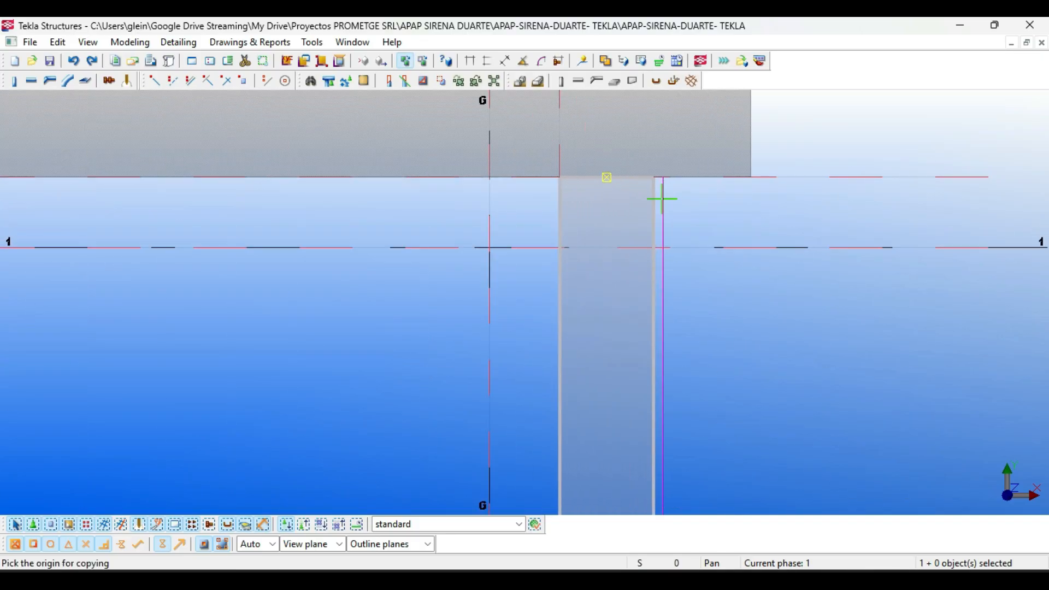
left_click(654, 178)
scroll(651, 183, "down", 8)
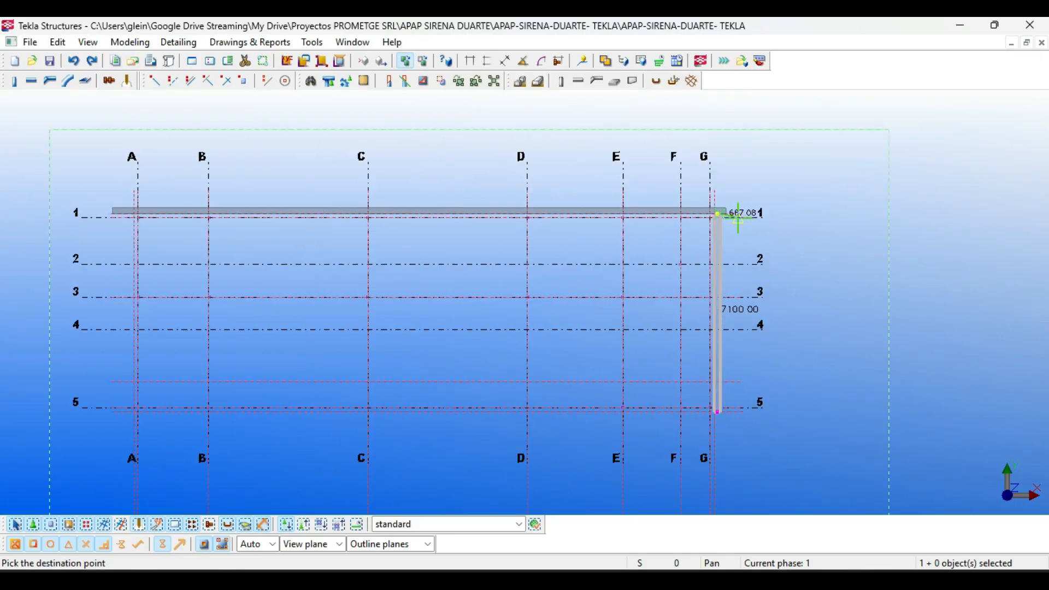
scroll(393, 222, "up", 8)
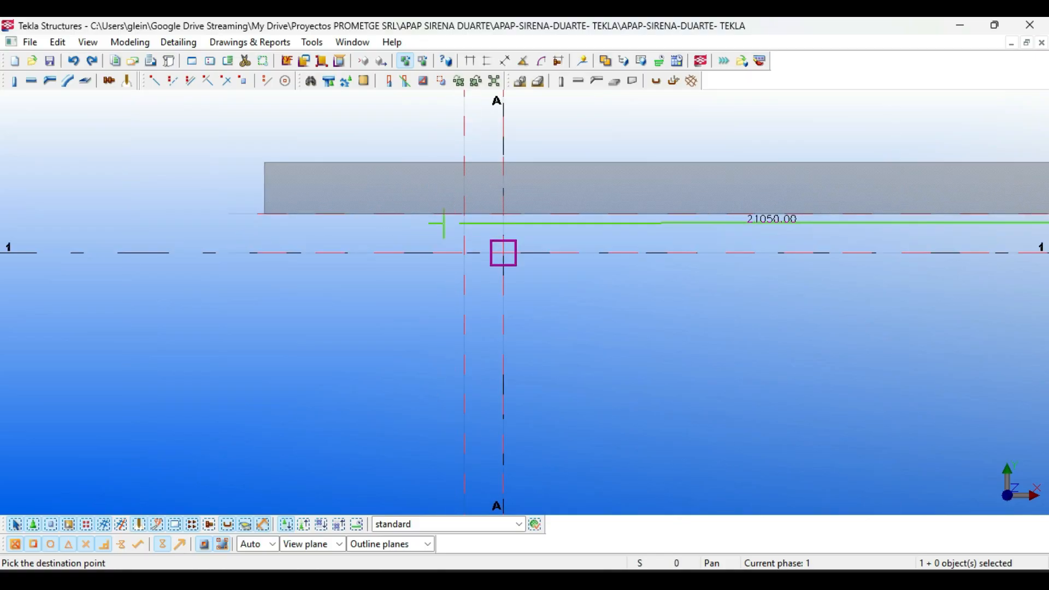
scroll(464, 214, "down", 4)
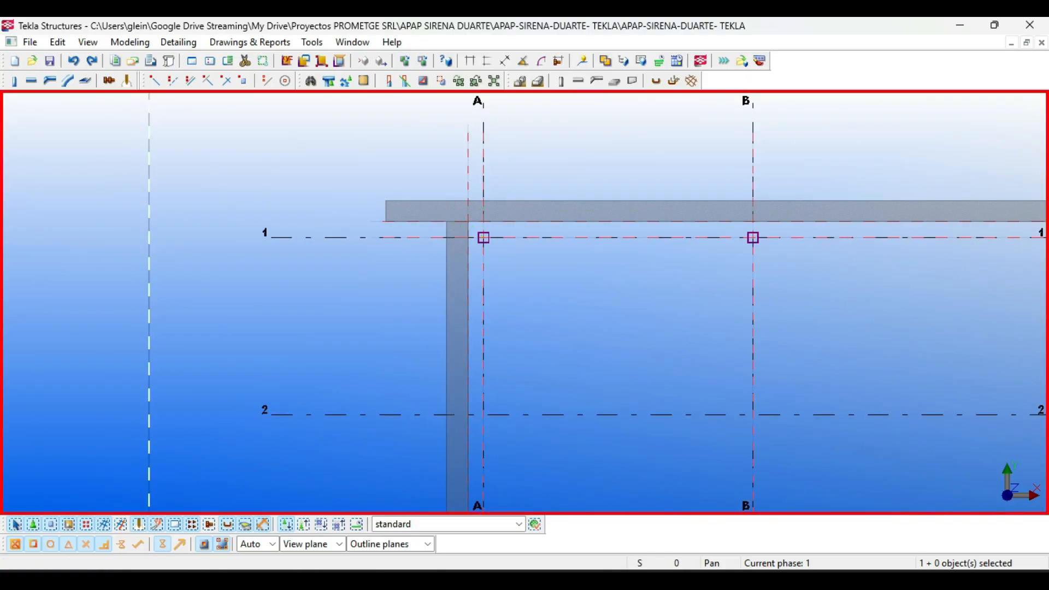
Move the horizontal panel's end point near axis A to align with the outer face of the adjoining vertical panel
scroll(385, 211, "down", 1)
left_click(390, 210)
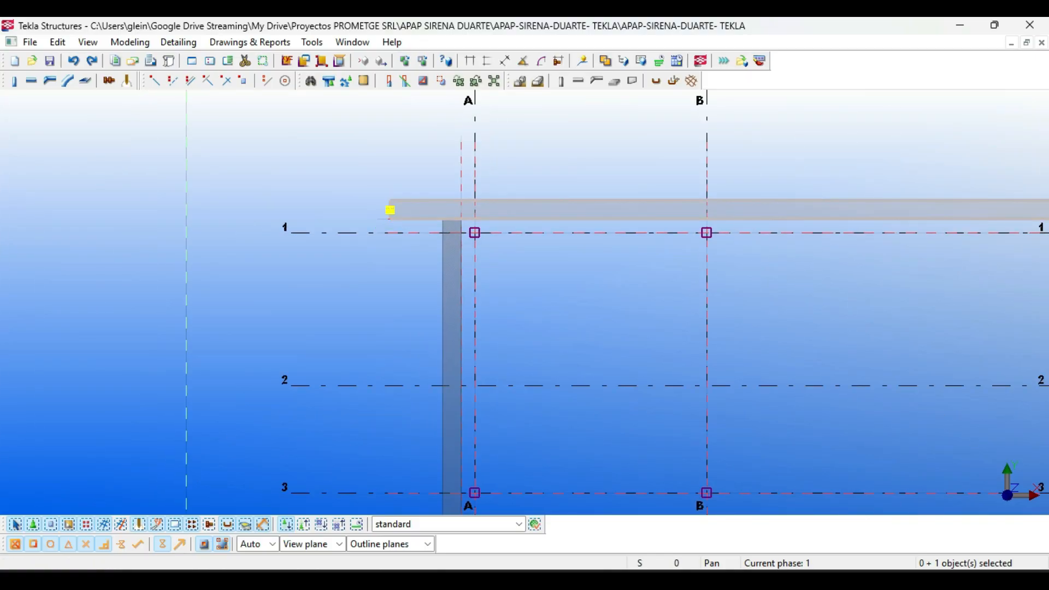
key("ctrl+m")
scroll(390, 212, "up", 3)
left_click(383, 222)
scroll(549, 222, "up", 3)
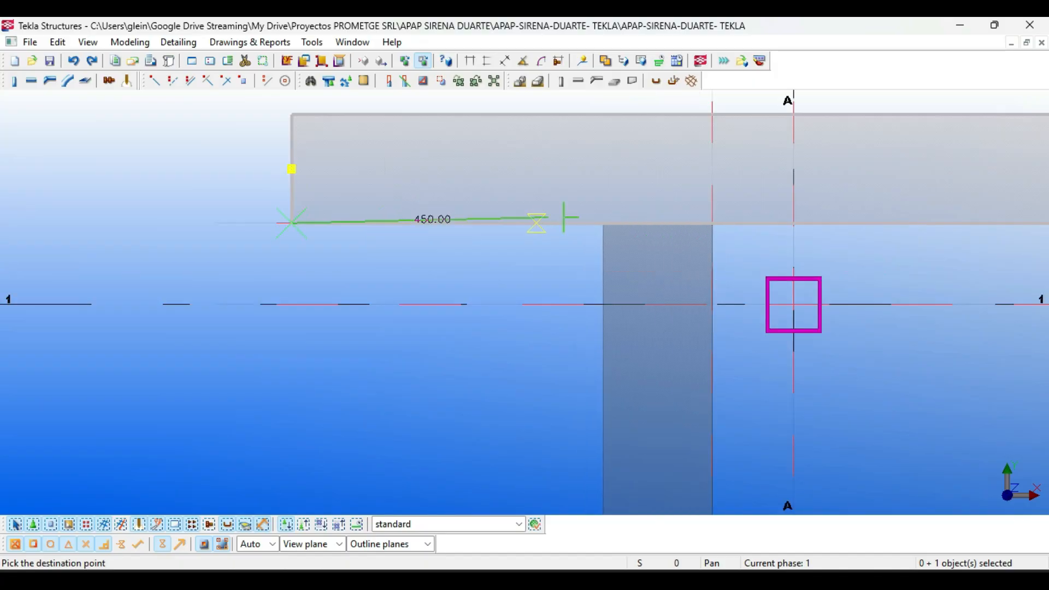
left_click(603, 222)
scroll(538, 197, "down", 5)
left_click(513, 192)
scroll(513, 194, "down", 4)
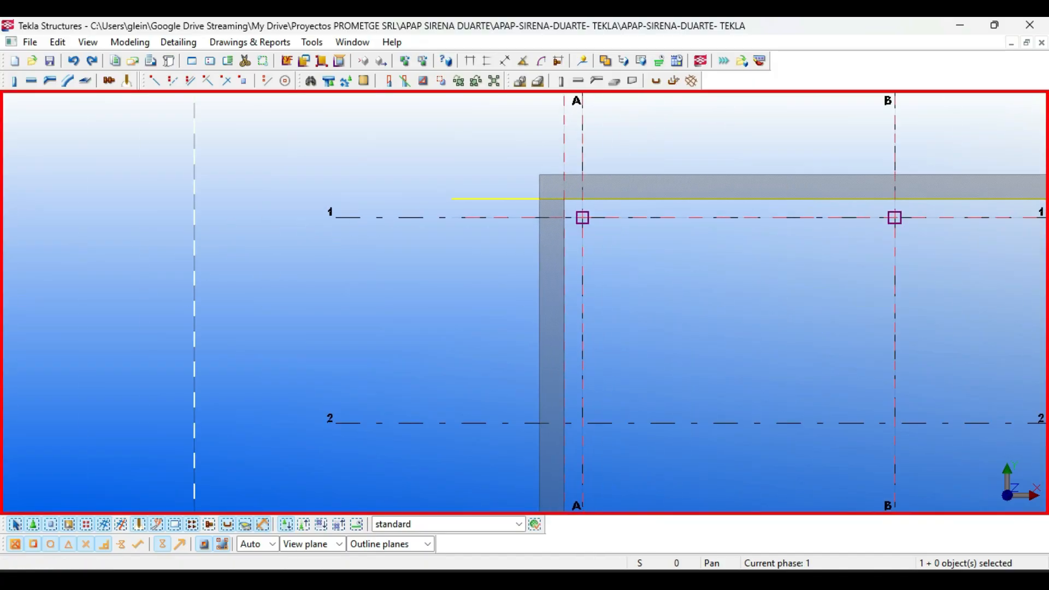
Trim the horizontal panel's end beyond axis G to the outer face of the vertical panel by moving its end point
middle_click_drag(929, 229, 184, 199)
middle_click_drag(764, 197, 317, 204)
scroll(551, 173, "up", 4)
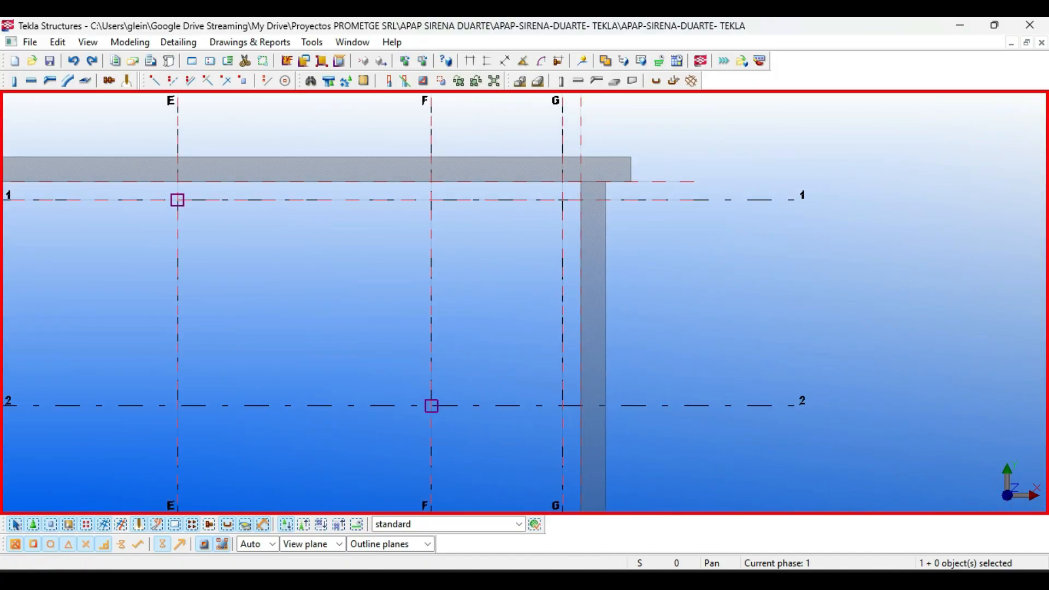
left_click_drag(618, 146, 703, 245)
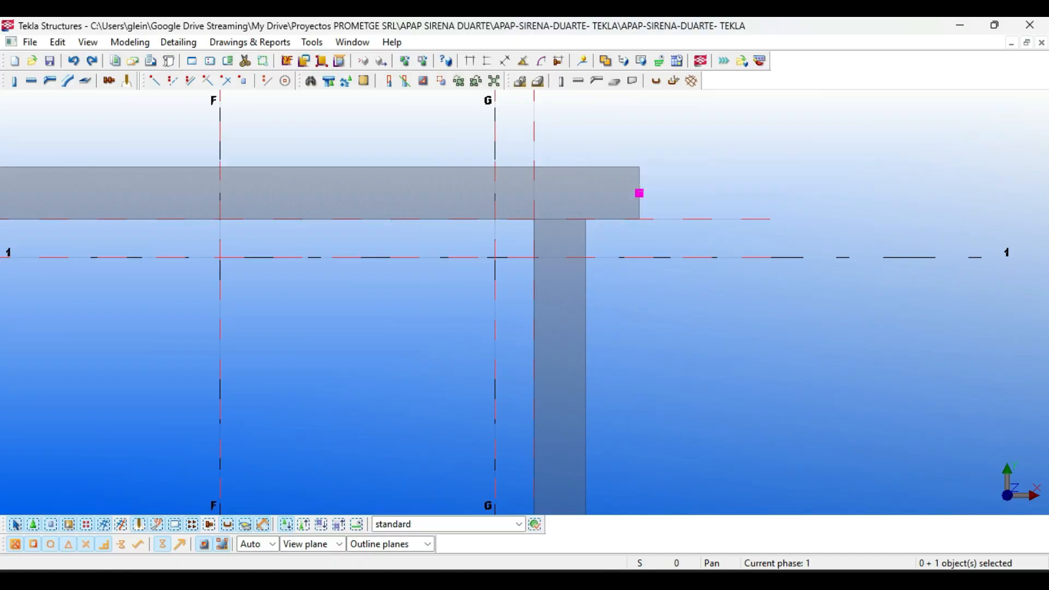
key("ctrl+m")
scroll(646, 211, "up", 3)
left_click(628, 223)
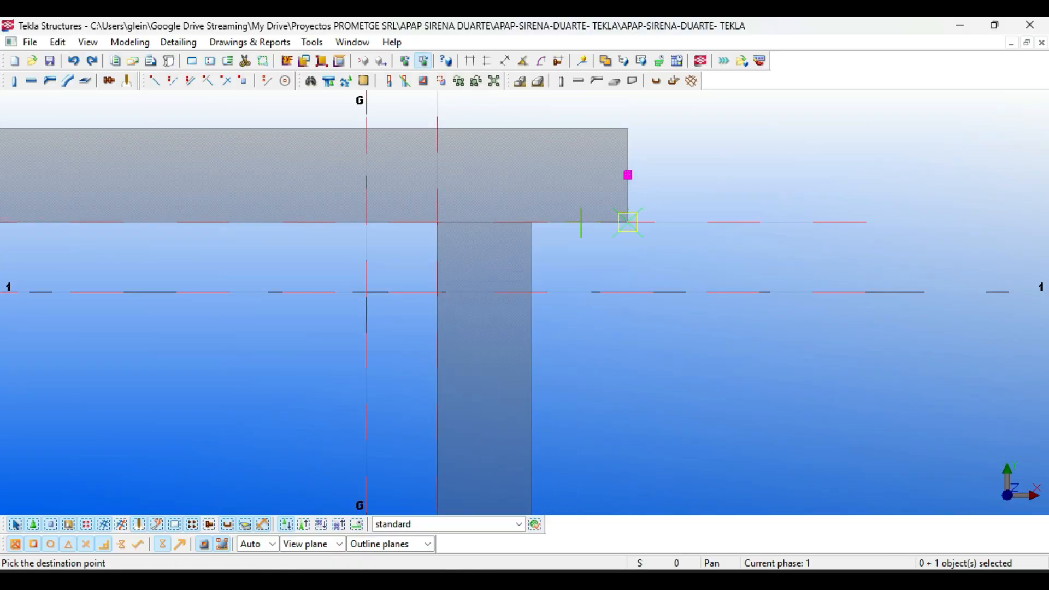
left_click(531, 222)
scroll(629, 246, "down", 6)
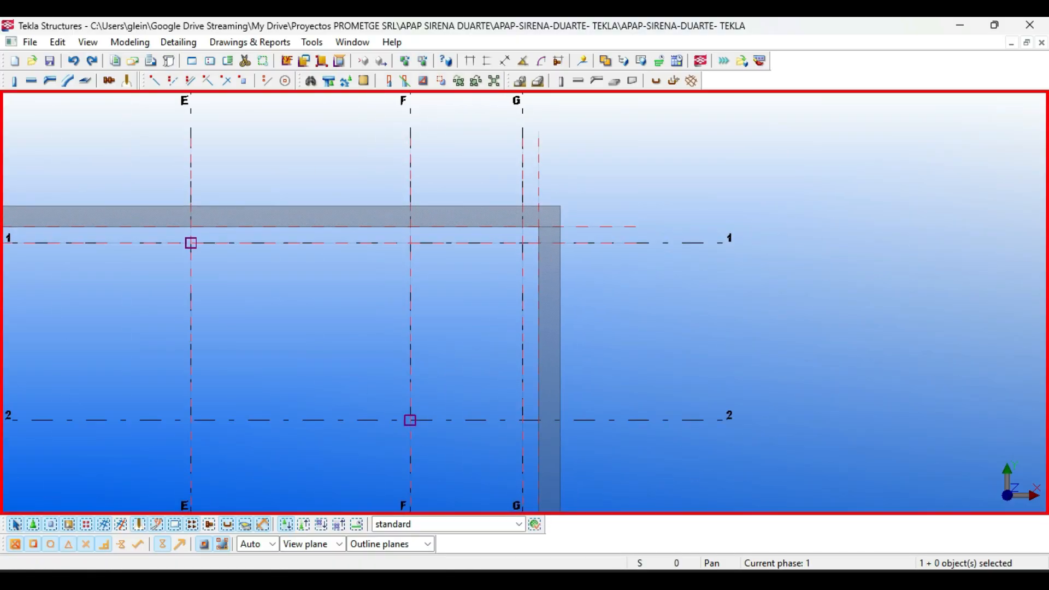
Copy the horizontal wall panel along axis 1 from its inner corner beyond axis G to the vertical panel's outer end beyond axis 5
scroll(608, 271, "down", 8)
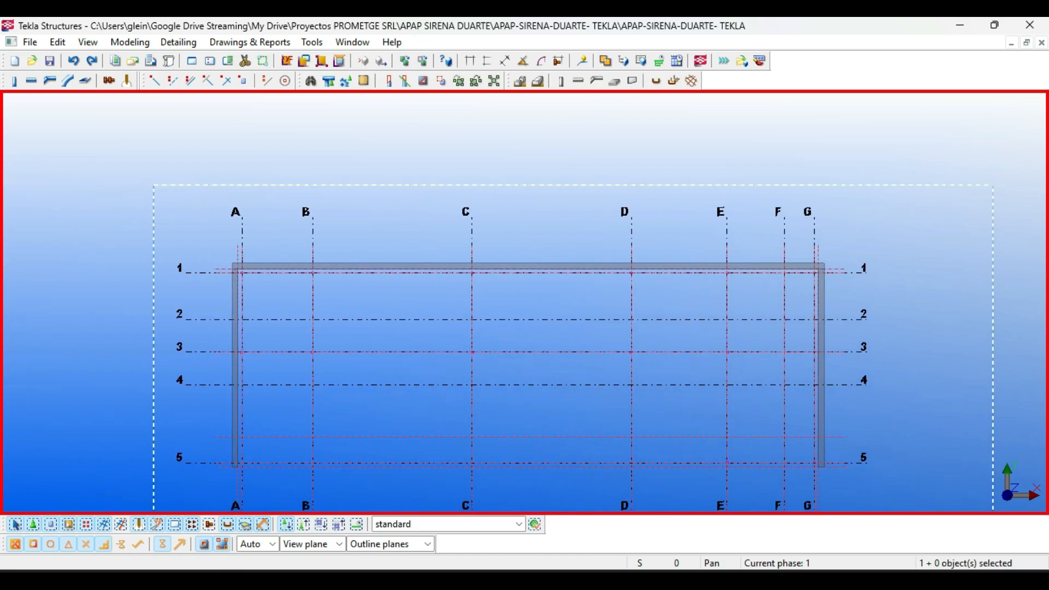
middle_click_drag(448, 352, 488, 199)
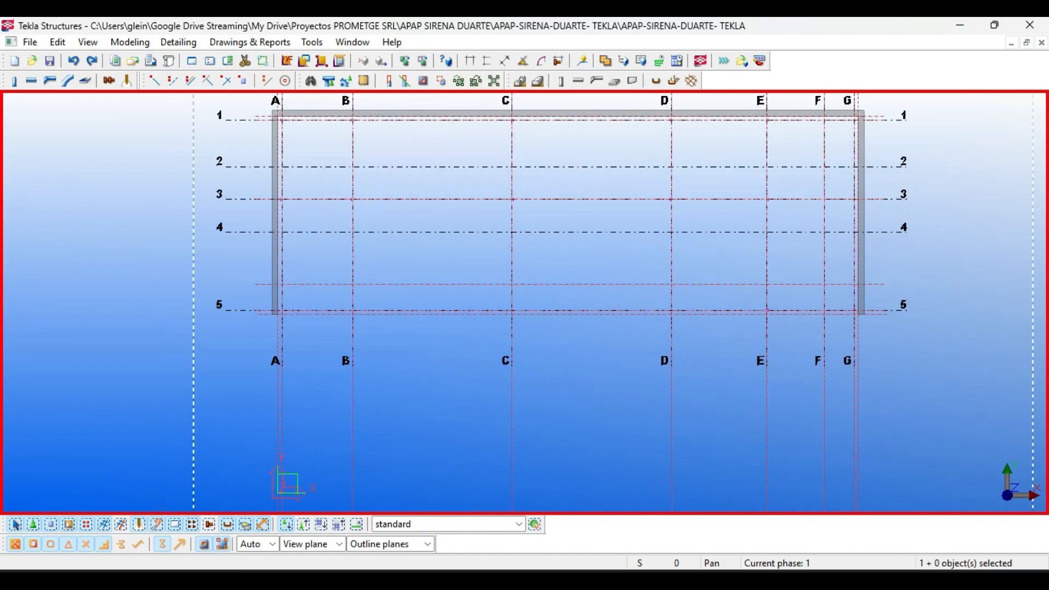
scroll(874, 314, "up", 4)
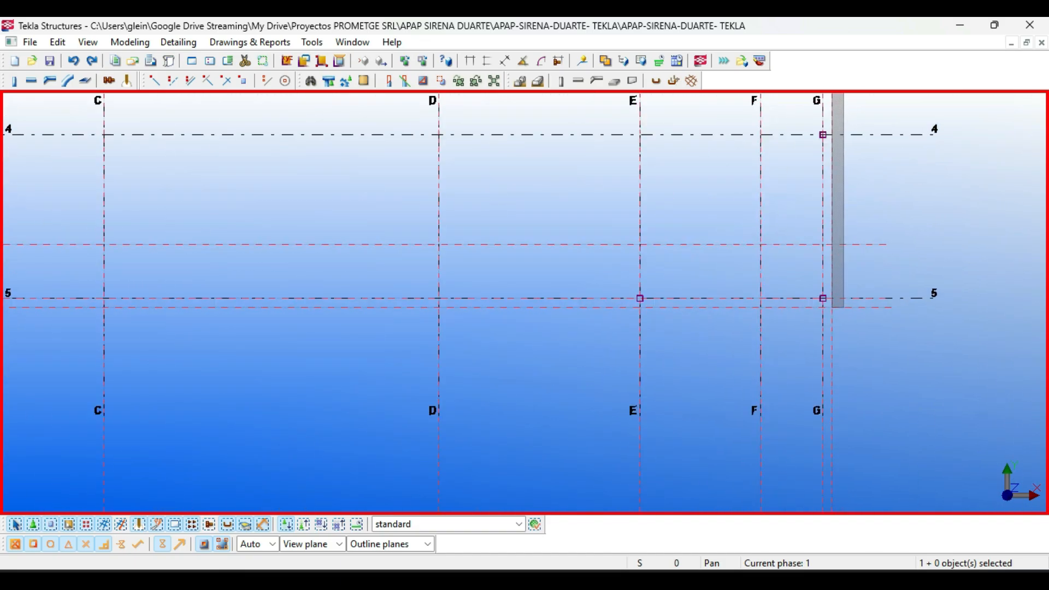
scroll(841, 333, "down", 3)
middle_click_drag(836, 334, 822, 458)
scroll(818, 228, "up", 4)
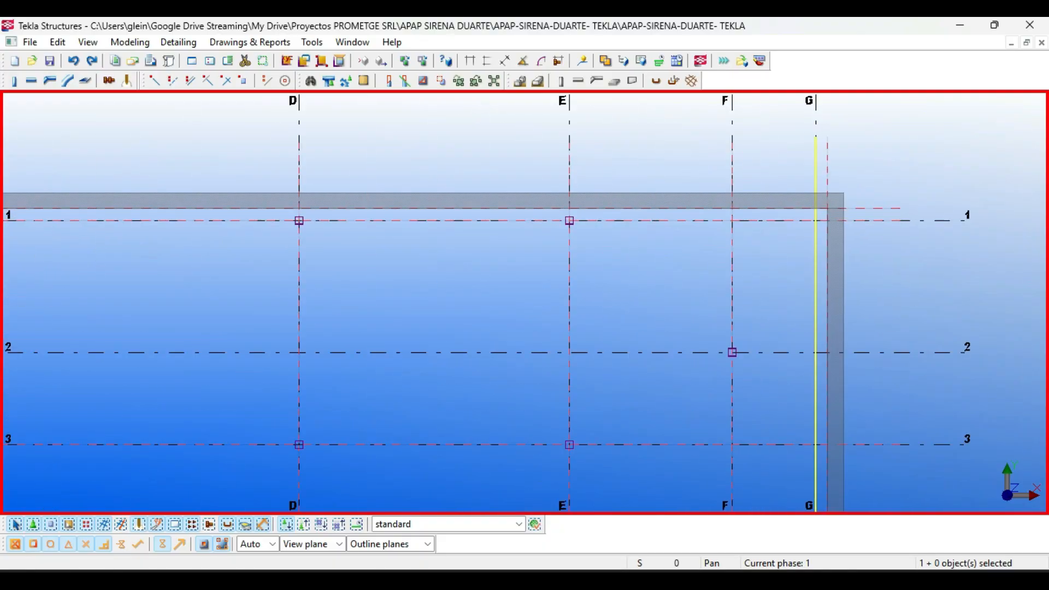
key("ctrl+c")
scroll(843, 197, "up", 4)
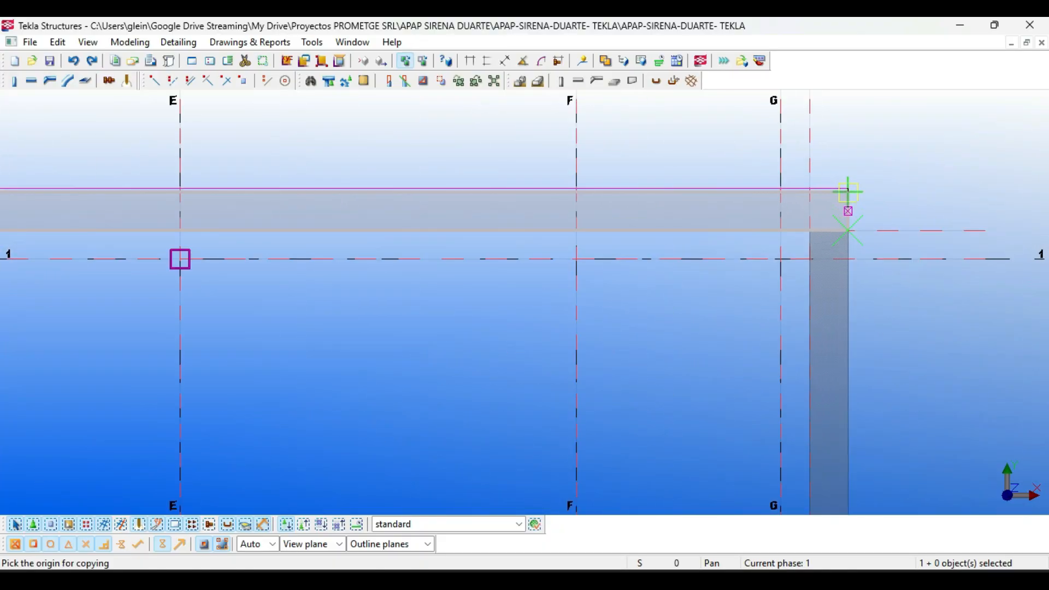
left_click(848, 230)
scroll(740, 168, "down", 3)
scroll(785, 327, "down", 2)
middle_click_drag(784, 328, 785, 241)
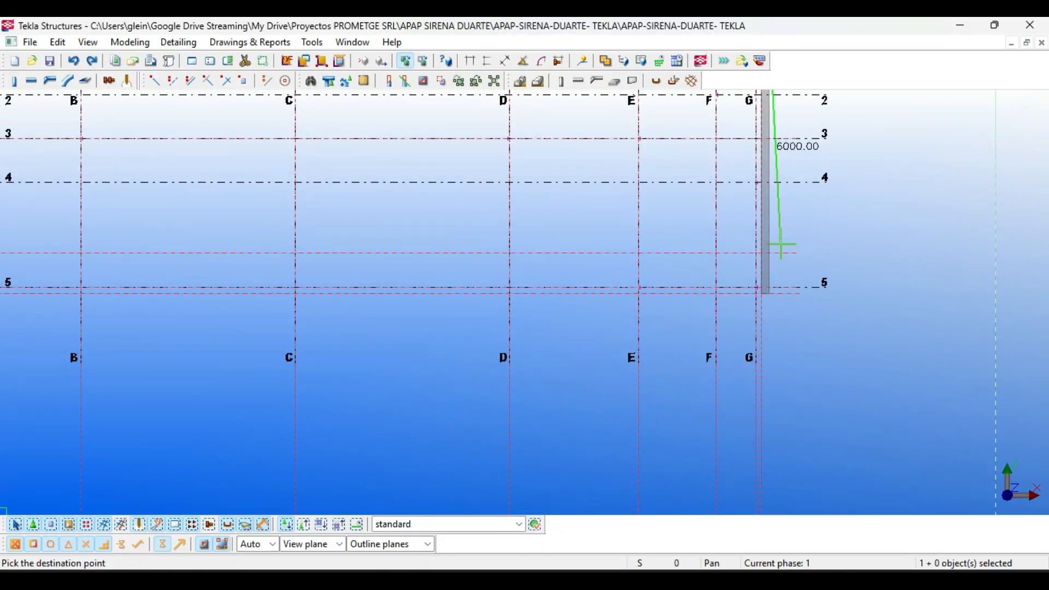
scroll(770, 314, "up", 2)
scroll(757, 298, "up", 4)
left_click(765, 245)
scroll(770, 246, "down", 7)
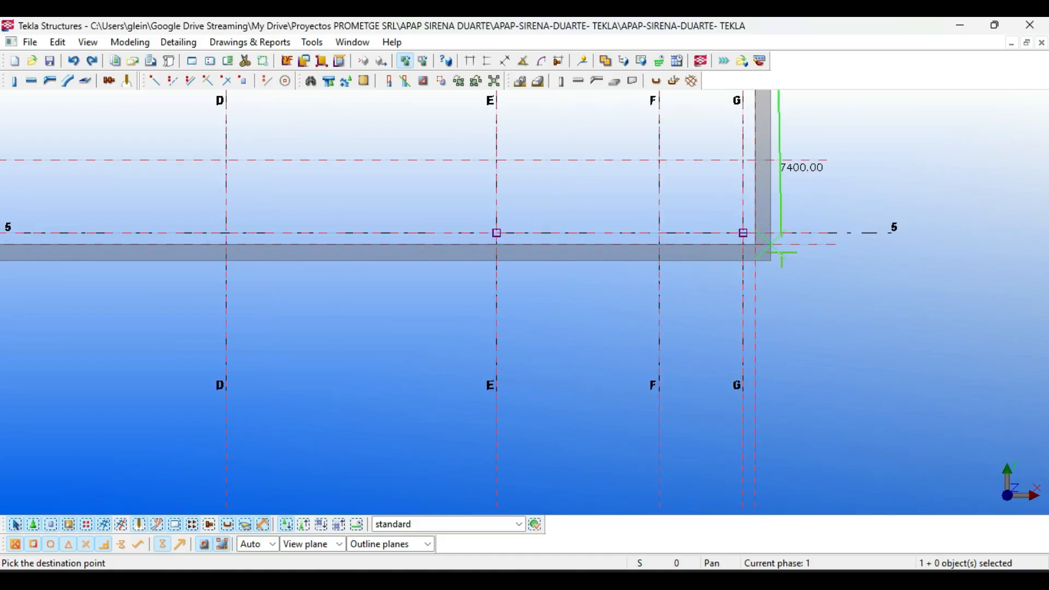
scroll(763, 246, "down", 1)
middle_click_drag(569, 166, 566, 216)
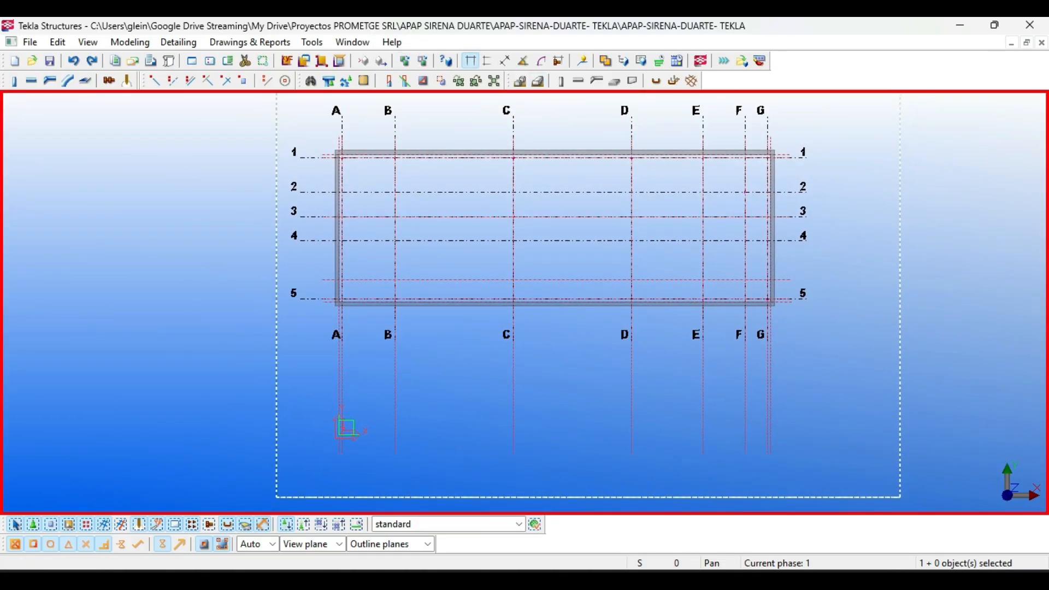
Measure the horizontal distance between the inner faces of the two end panels, placing the dimension line outside the axis 1 wall
key("f")
scroll(333, 145, "up", 5)
left_click(362, 176)
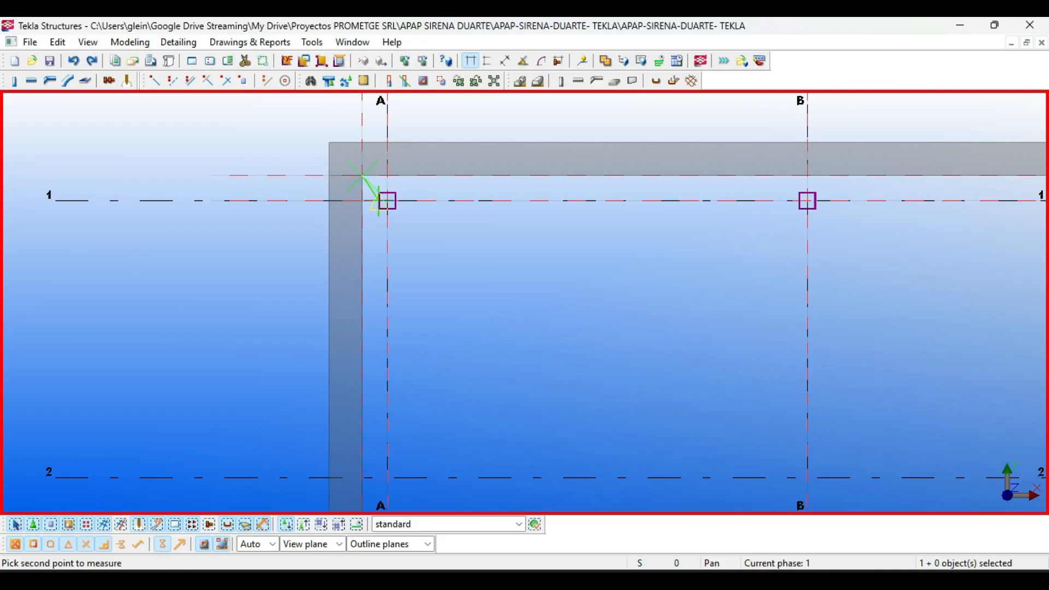
scroll(375, 204, "down", 6)
scroll(565, 190, "up", 5)
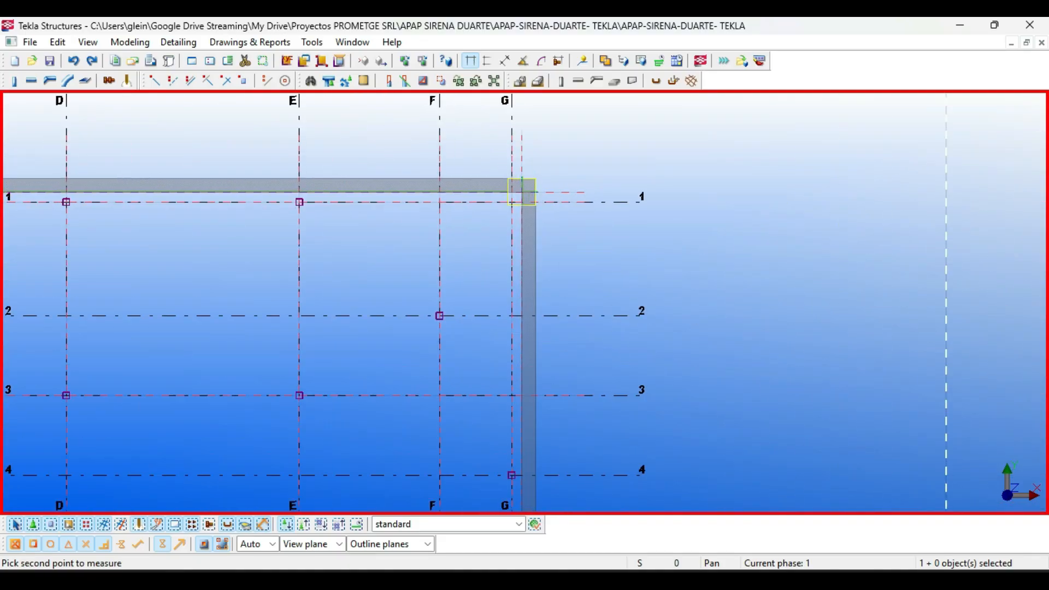
scroll(520, 191, "up", 2)
left_click(525, 192)
scroll(533, 202, "down", 3)
left_click(400, 145)
scroll(406, 154, "down", 1)
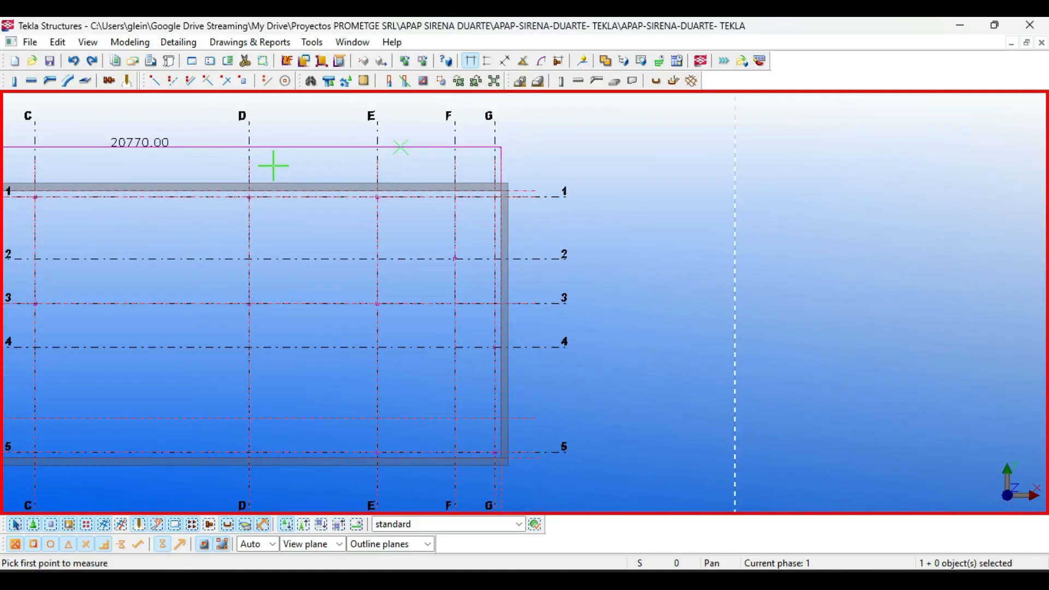
Measure the vertical distance between the inner faces of the axis 1 and axis 5 walls, placing the dimension line beyond axis G
scroll(215, 140, "up", 4)
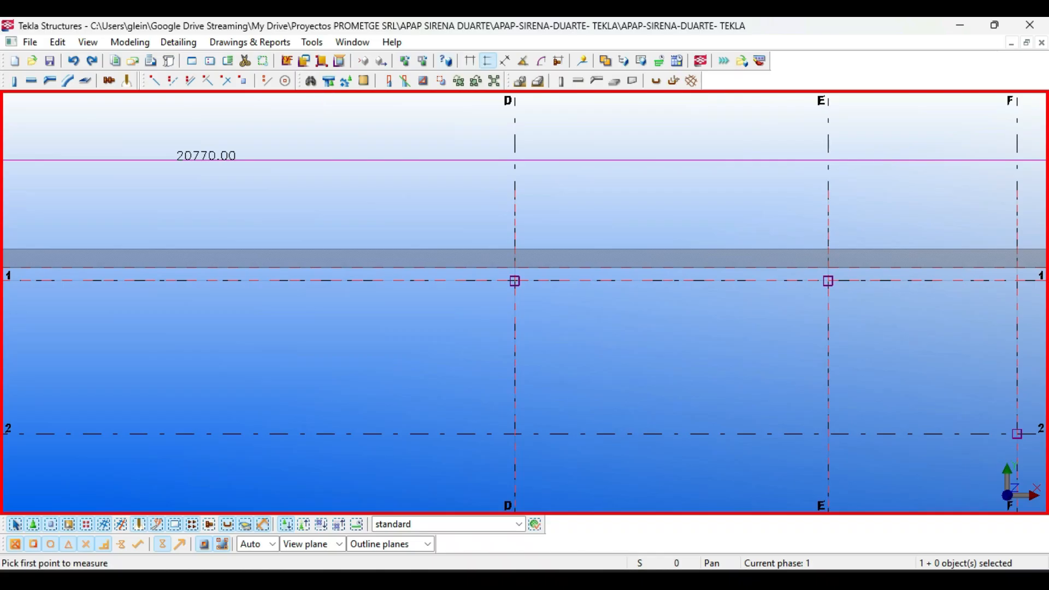
scroll(463, 98, "down", 3)
scroll(659, 194, "up", 6)
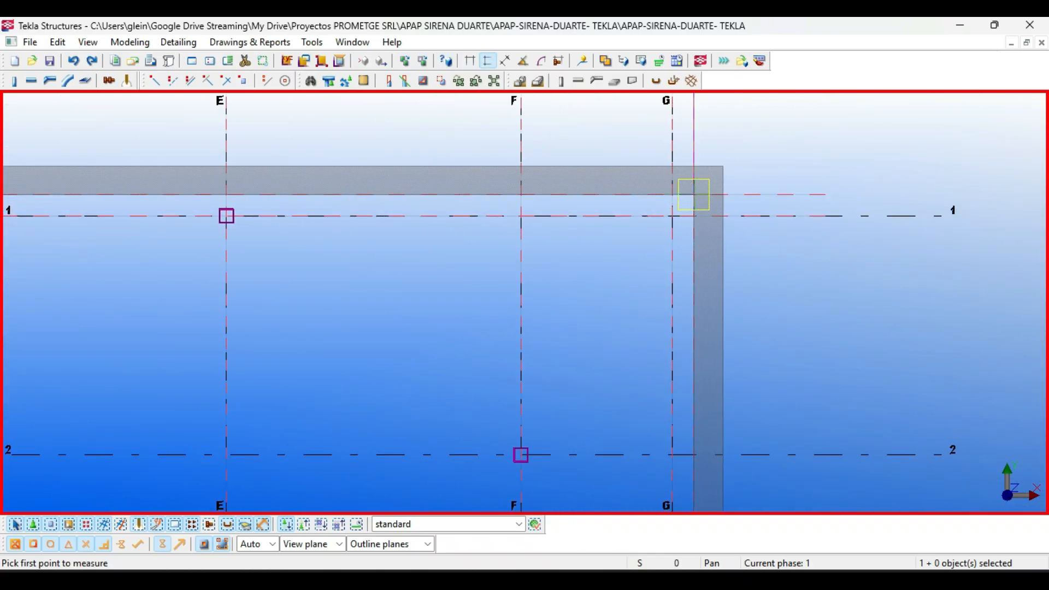
left_click(672, 195)
scroll(634, 186, "down", 4)
scroll(669, 279, "up", 2)
scroll(669, 279, "up", 6)
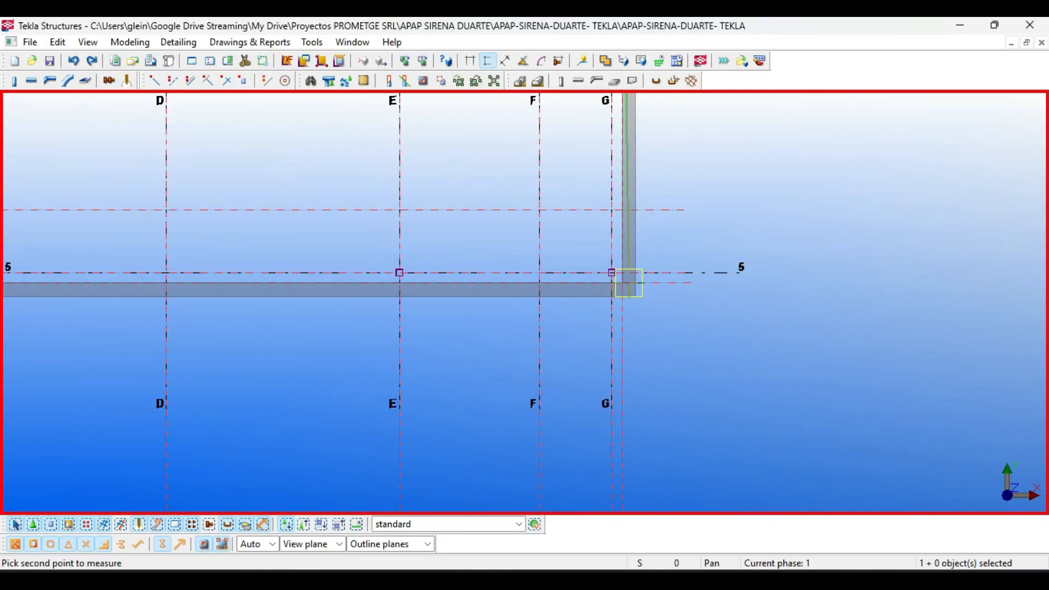
left_click(632, 280)
scroll(614, 279, "down", 5)
scroll(654, 306, "down", 3)
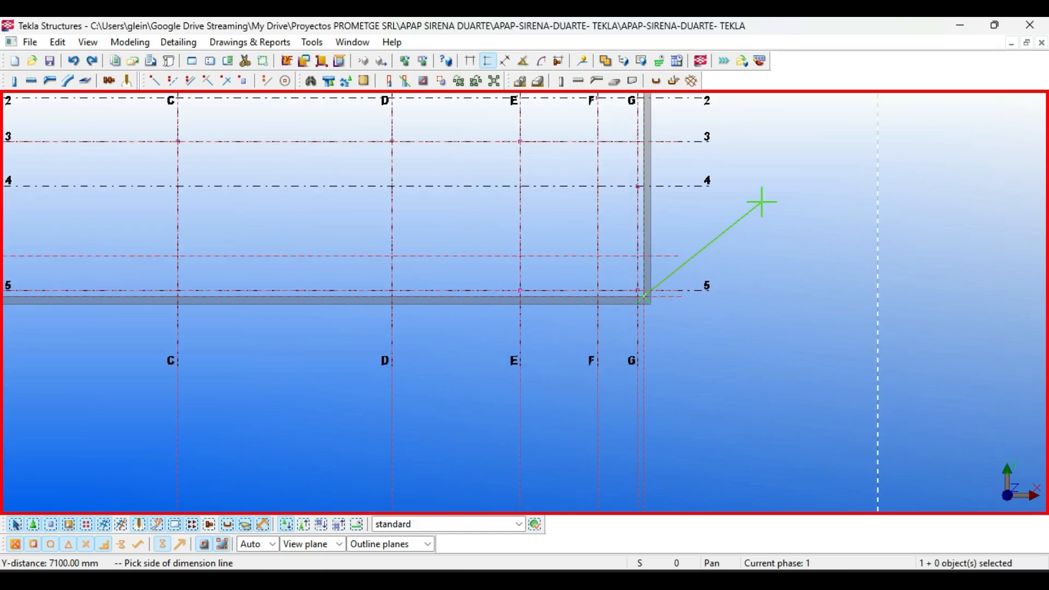
left_click(765, 194)
Switch to Chrome to check the dimensions in the email about the latest plans, and return to Tekla Structures
key("alt+Tab")
key("alt+Tab")
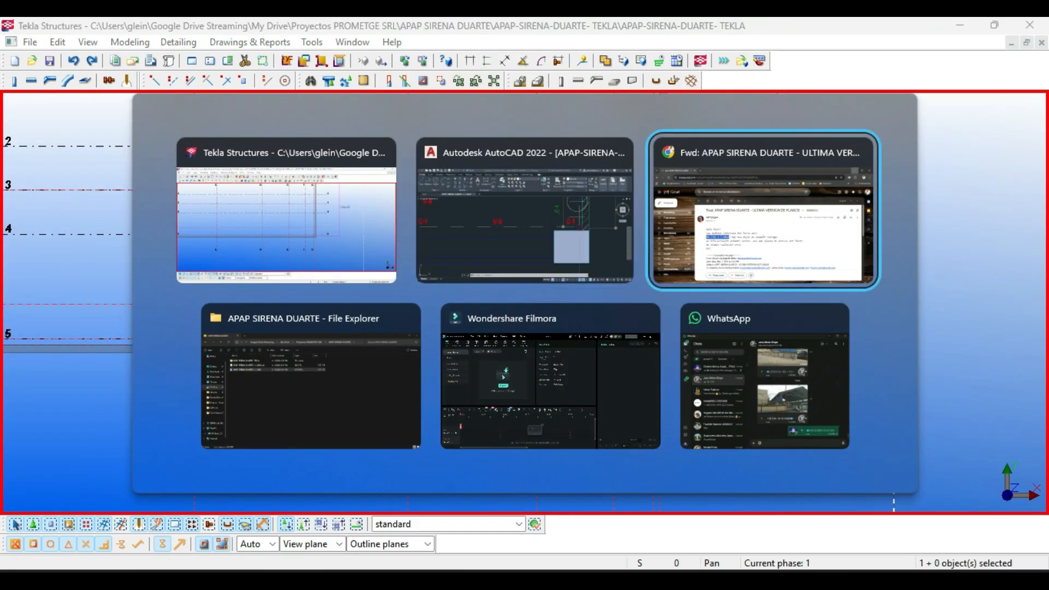
left_click_drag(258, 350, 367, 349)
key("alt+Tab")
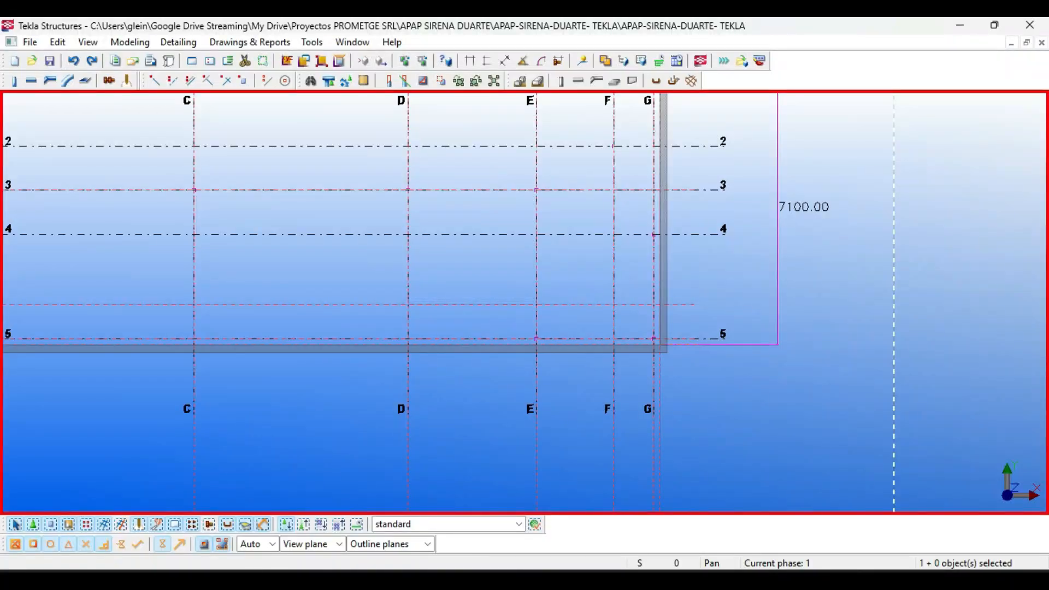
Review the dimensioned wall enclosure in the plan view and save the model
scroll(464, 281, "down", 6)
scroll(387, 189, "up", 4)
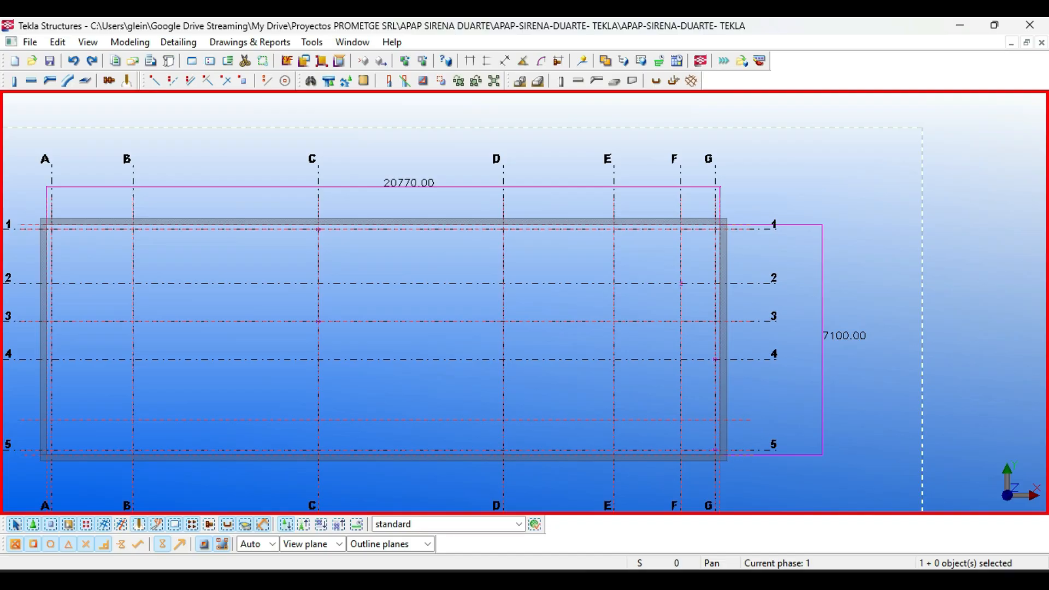
middle_click_drag(61, 262, 264, 229)
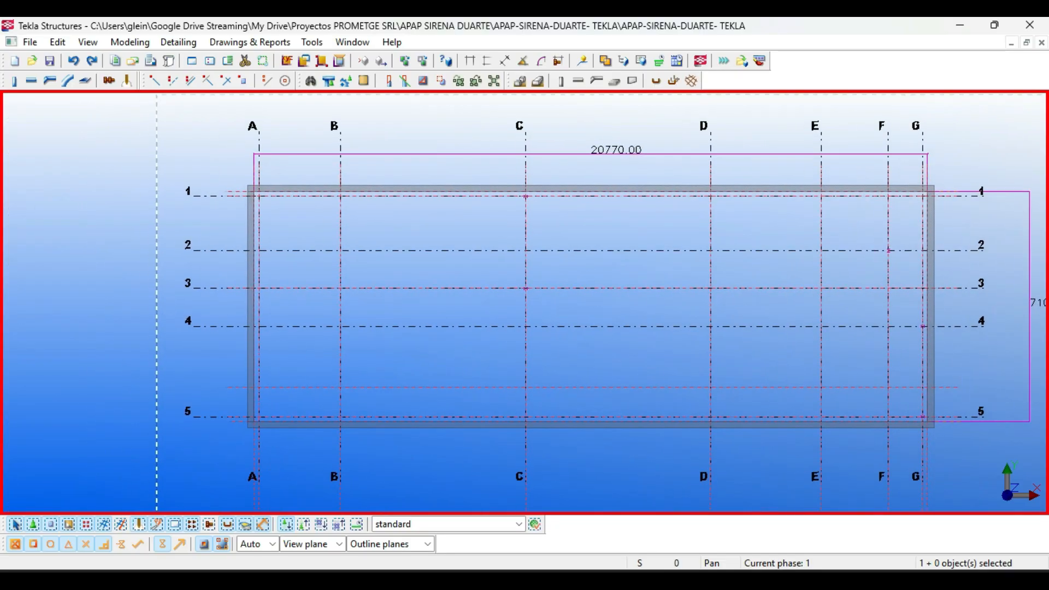
scroll(265, 229, "up", 4)
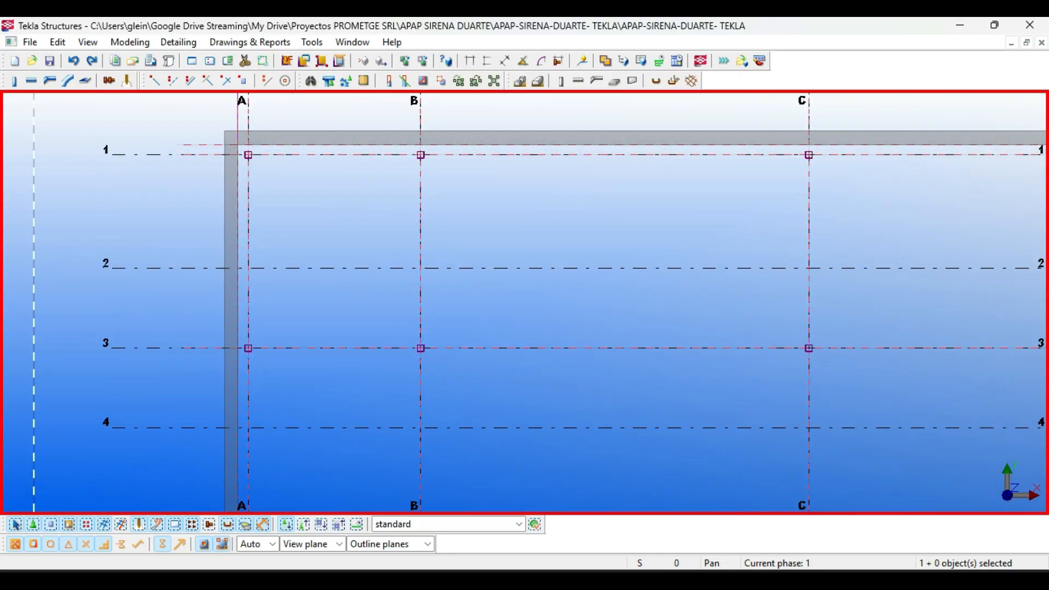
key("ctrl+s")
Switch to AutoCAD and locate the transverse section showing the mezzanine floor in APAP-SIRENA-DUARTE-1-2-2026.dwg
key("alt+Tab")
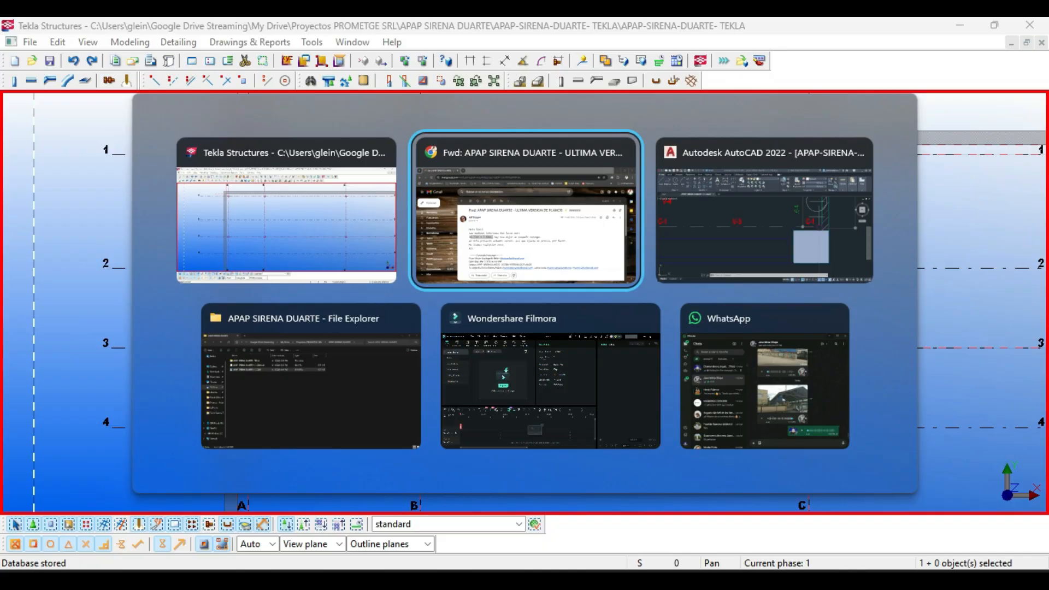
key("alt+Tab")
scroll(352, 350, "down", 6)
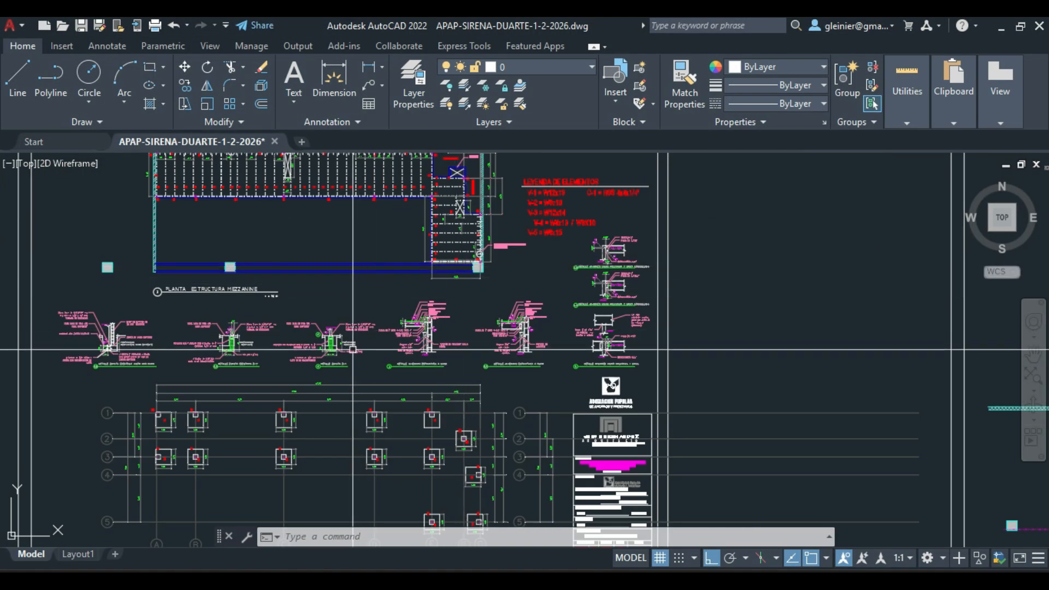
scroll(400, 256, "down", 3)
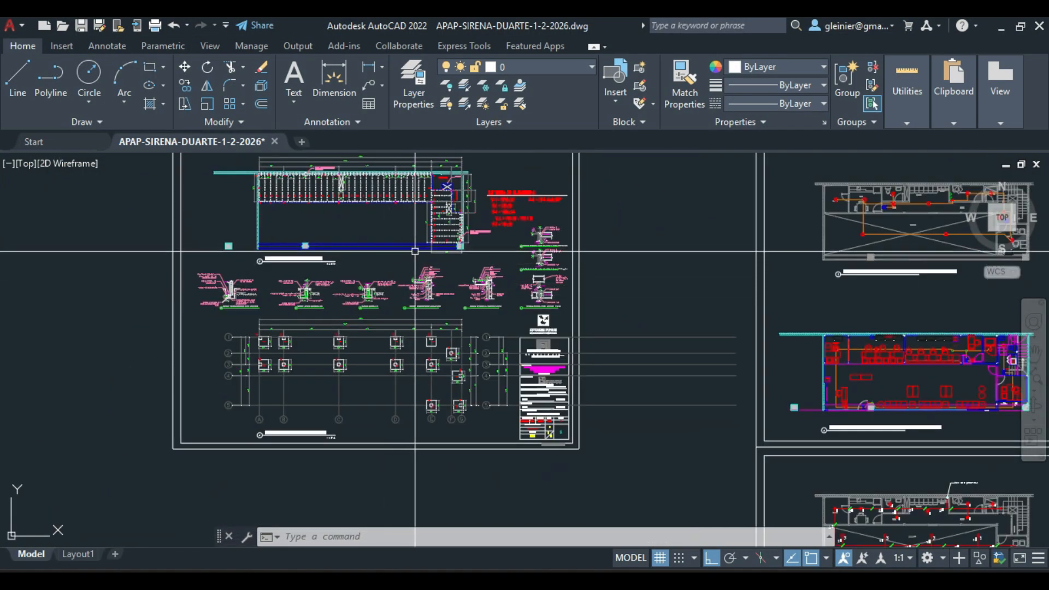
middle_click_drag(397, 194, 404, 347)
middle_click_drag(374, 265, 389, 350)
mouse_move(367, 227)
middle_mouse_down()
mouse_move(375, 302)
mouse_move(404, 382)
middle_mouse_up()
middle_click_drag(354, 256, 356, 307)
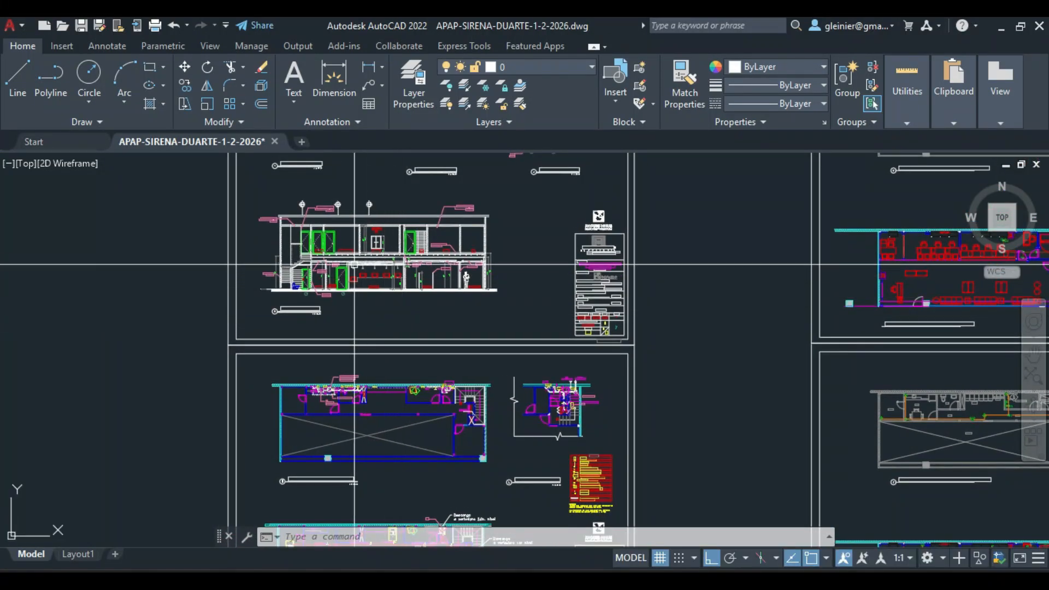
scroll(354, 265, "down", 5)
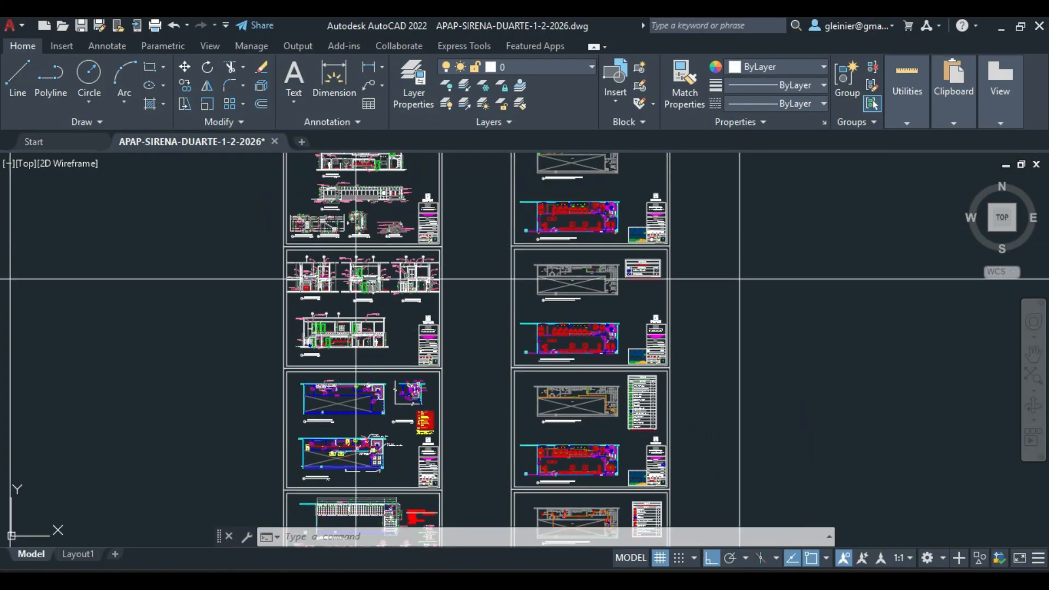
scroll(356, 280, "up", 8)
scroll(269, 289, "down", 1)
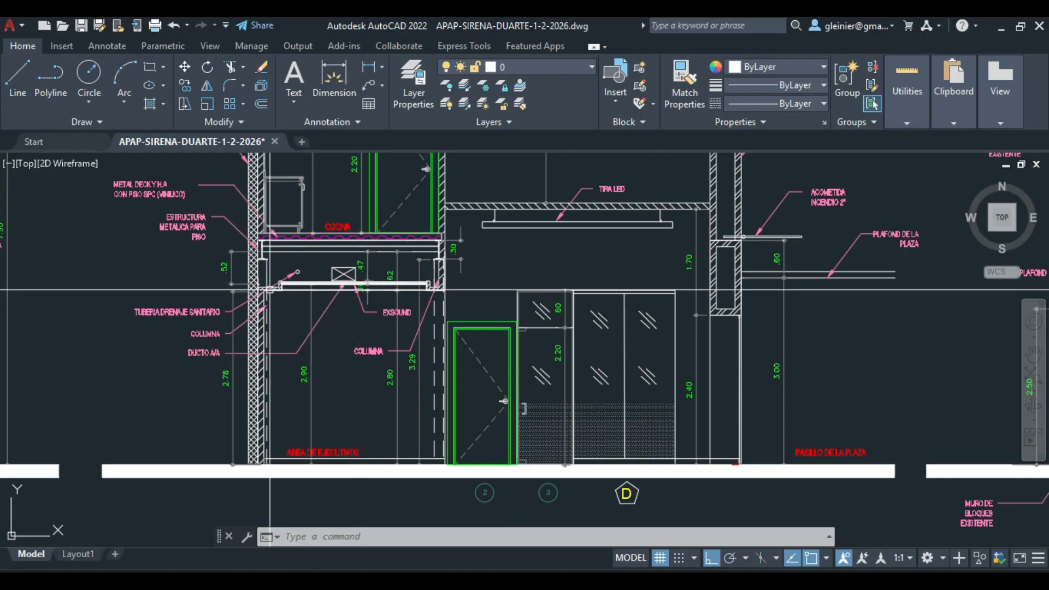
Examine the metal deck, floor beams and column heights at the kitchen floor in SECCION TRANSVERSAL - 4
scroll(238, 256, "up", 6)
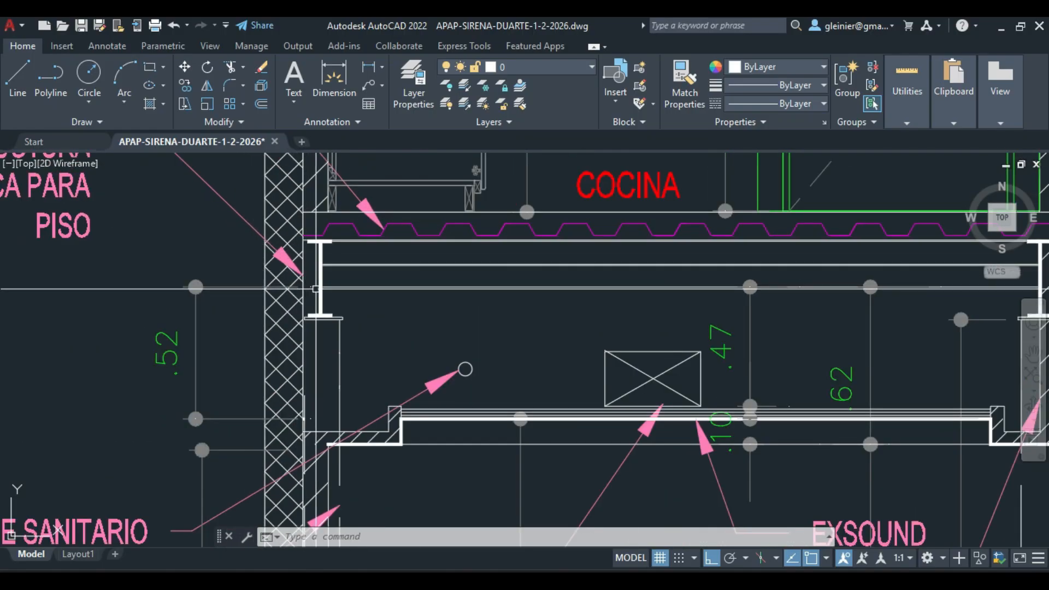
scroll(316, 288, "down", 5)
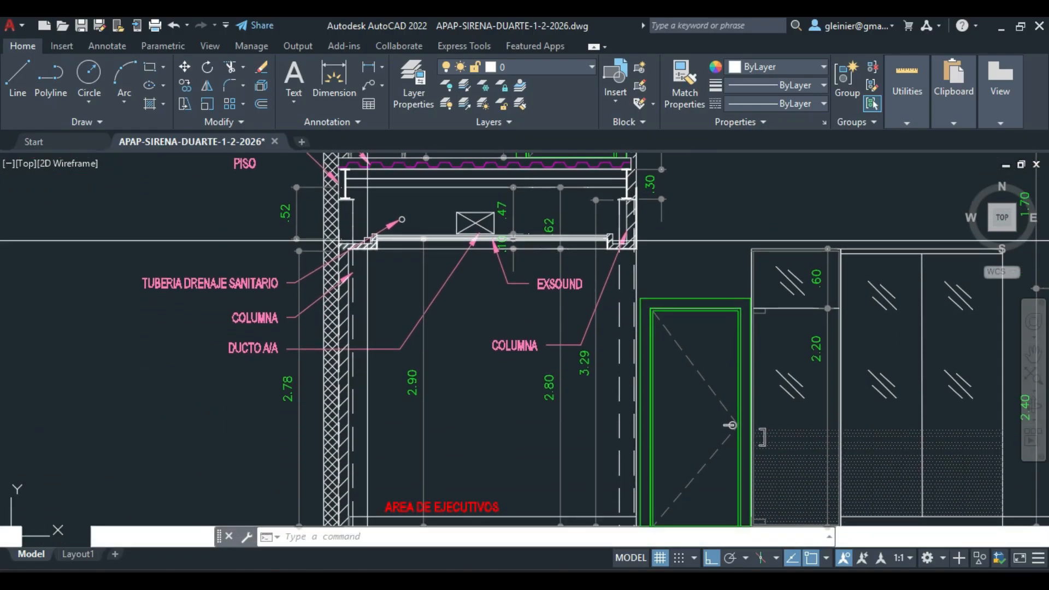
middle_click_drag(430, 505, 430, 379)
scroll(412, 404, "down", 2)
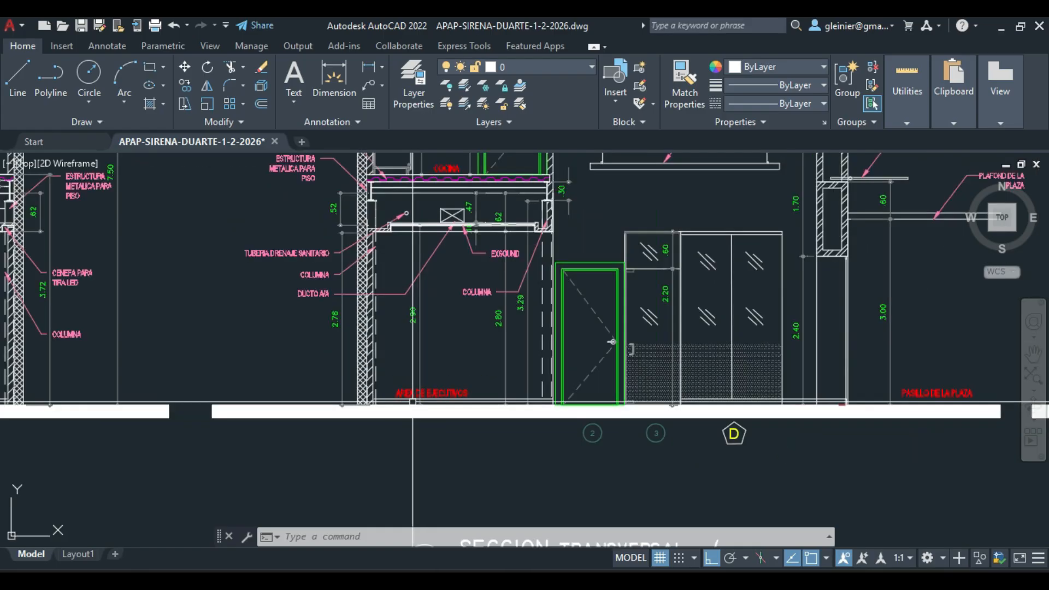
scroll(328, 328, "up", 5)
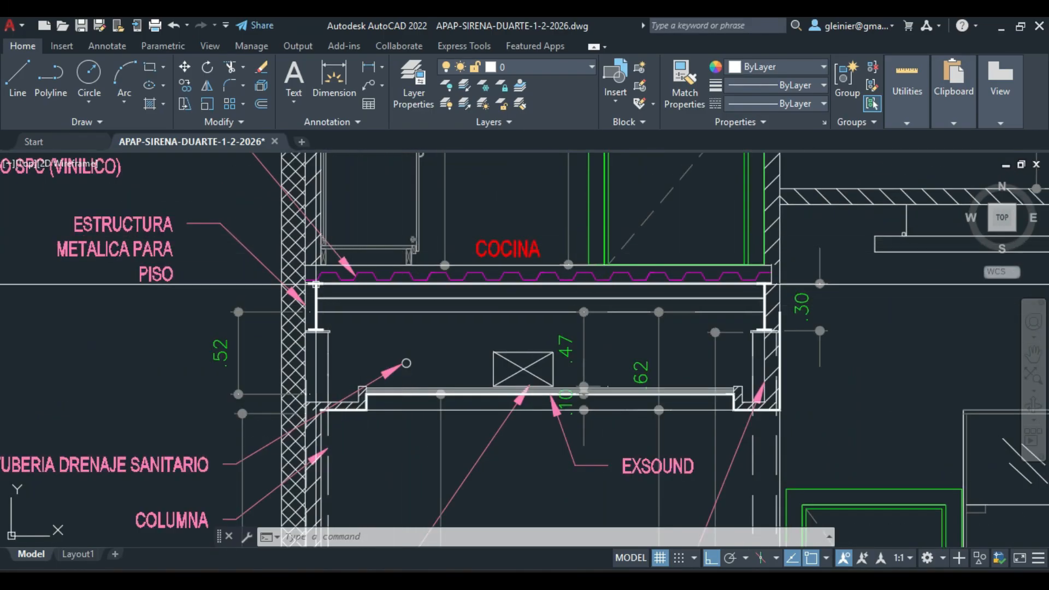
scroll(316, 284, "up", 8)
scroll(371, 273, "down", 10)
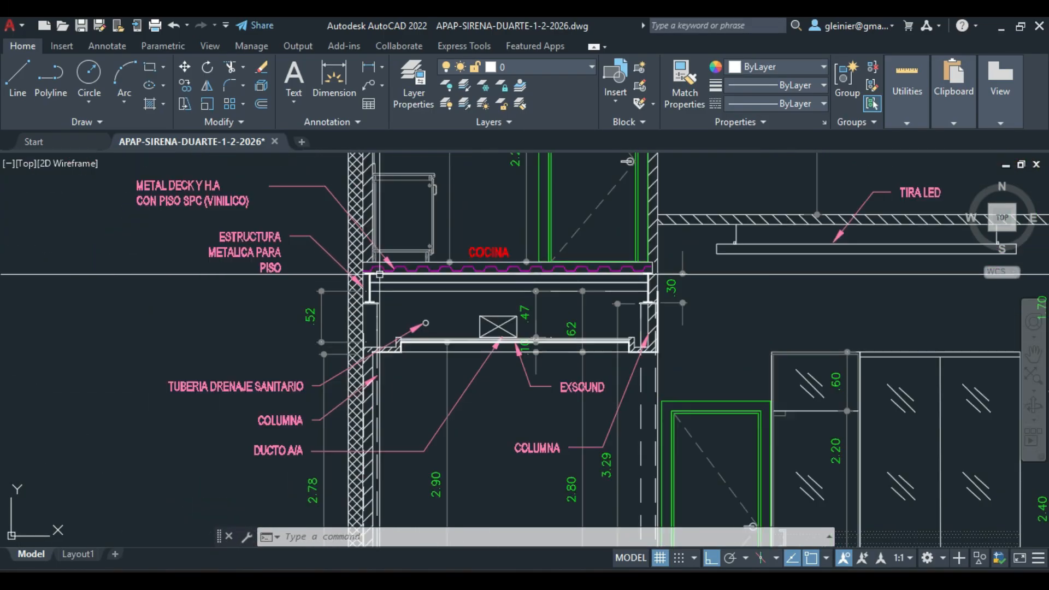
scroll(382, 273, "down", 4)
In SECCION TRANSVERSAL - 3, stretch the floor-height dimension's upper end down to the top of the steel floor beam and read the adjusted height
middle_click_drag(217, 333, 417, 332)
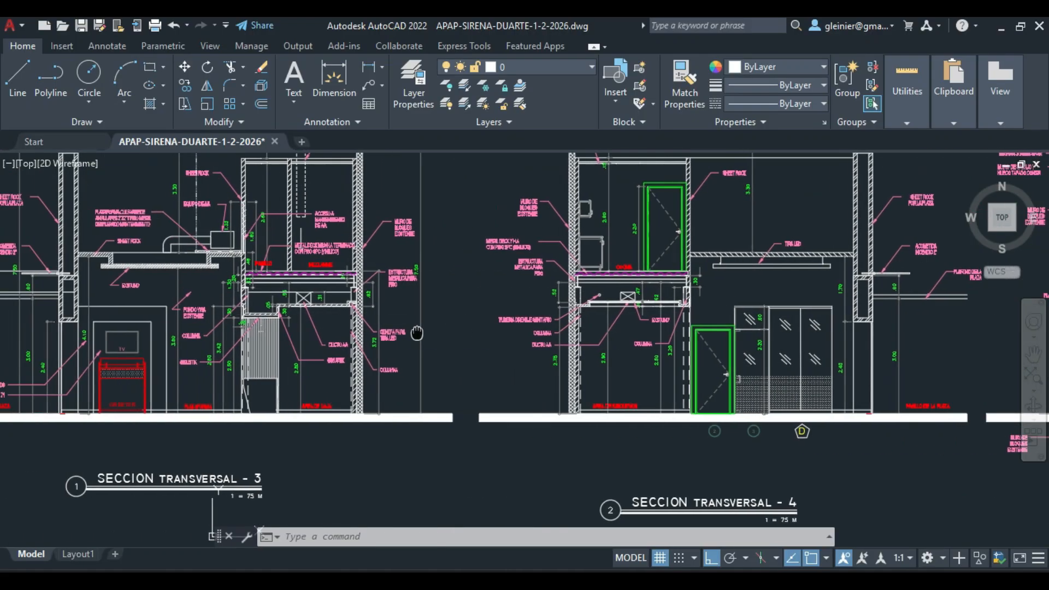
scroll(352, 304, "up", 1)
scroll(371, 268, "up", 1)
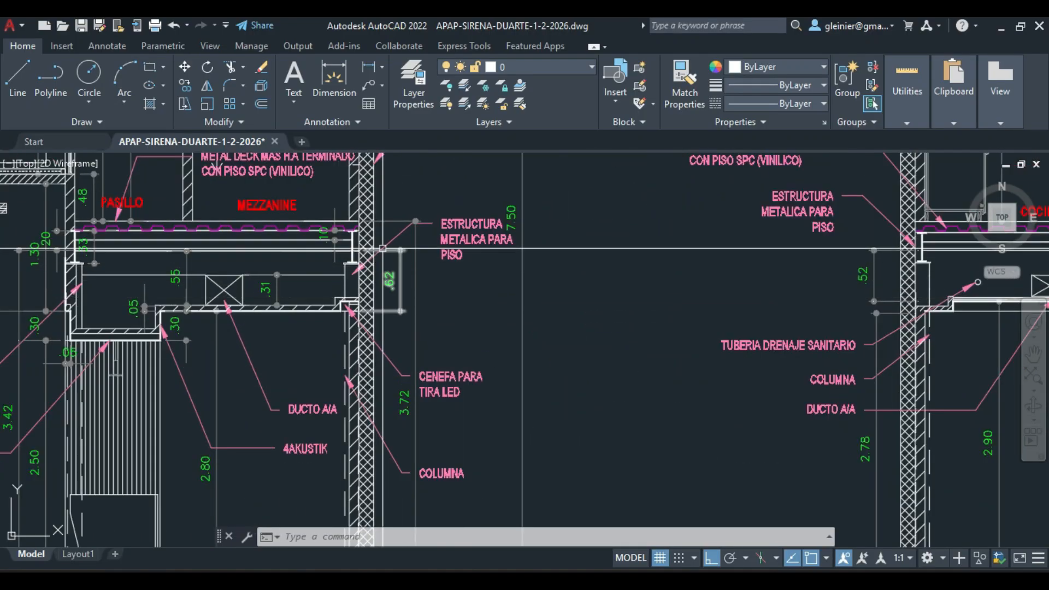
scroll(370, 268, "up", 1)
key("Escape")
key("Escape")
left_click(397, 219)
left_click(386, 235)
scroll(343, 236, "up", 2)
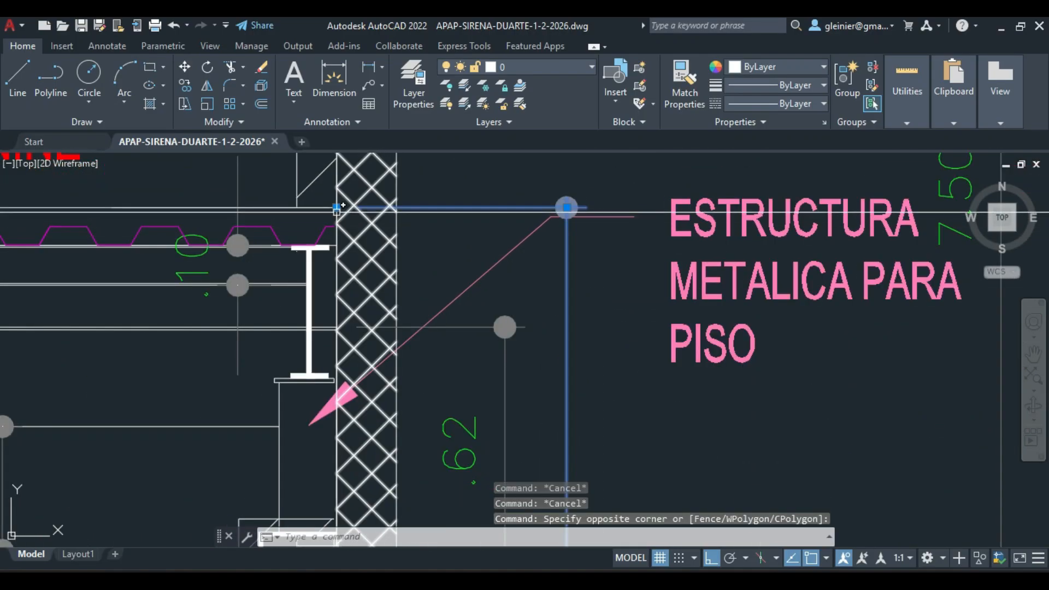
left_click(336, 208)
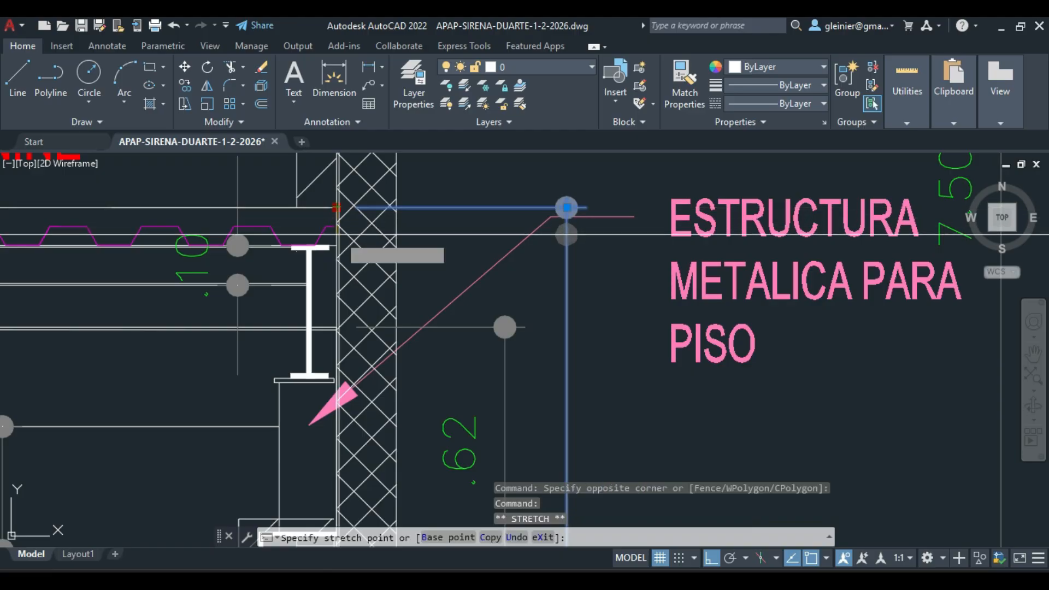
left_click(337, 246)
scroll(447, 240, "down", 3)
middle_click_drag(502, 329, 476, 176)
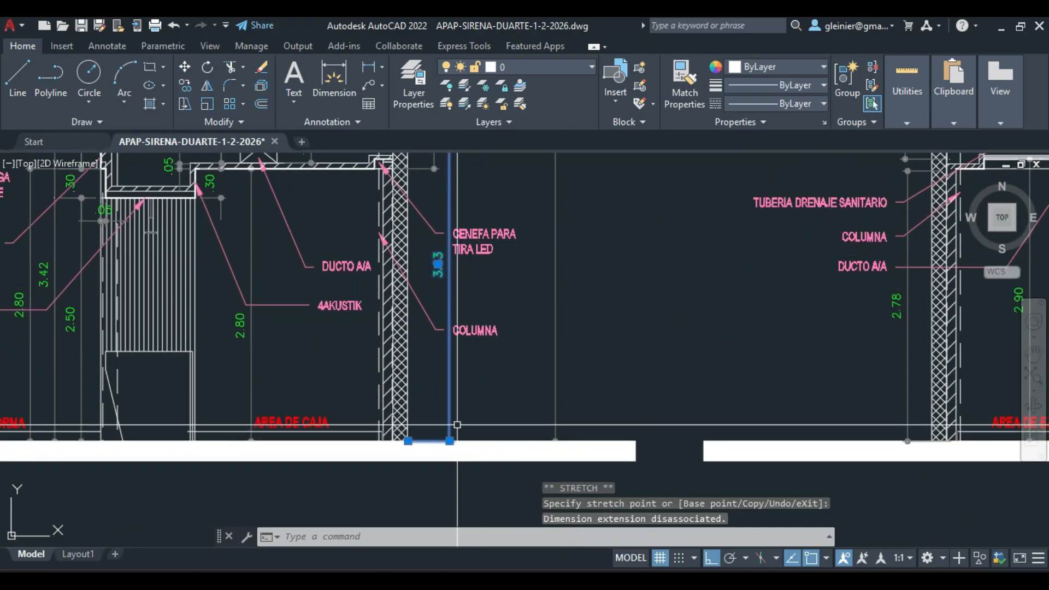
scroll(456, 417, "up", 1)
scroll(441, 189, "up", 2)
key("Escape")
key("Escape")
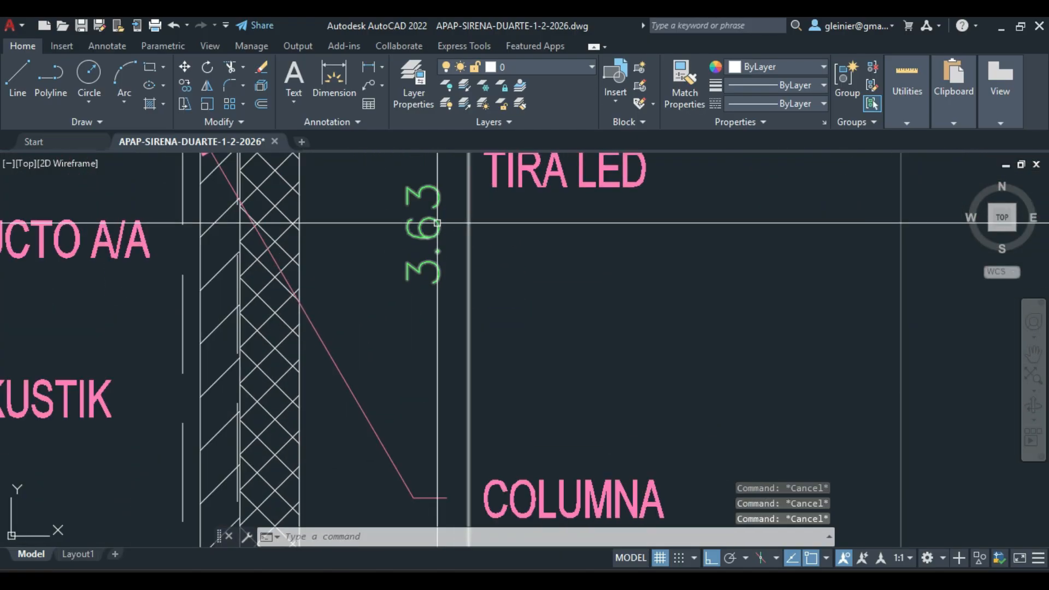
key("Escape")
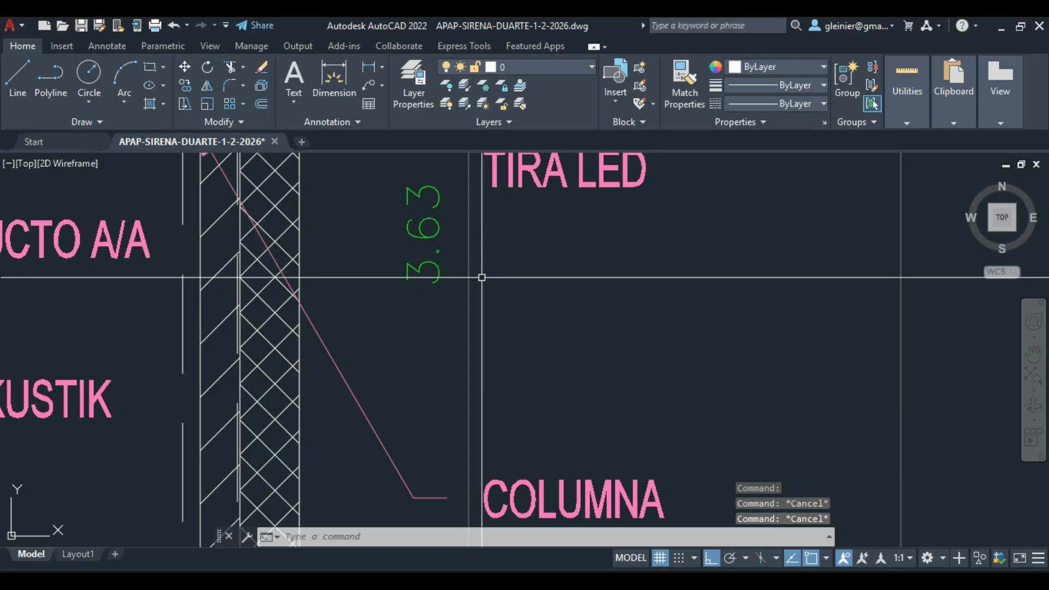
Switch to Tekla Structures and modify the grid with Z coordinates 0.00 3630.00 and Z labels +0 +3630
key("alt+Tab")
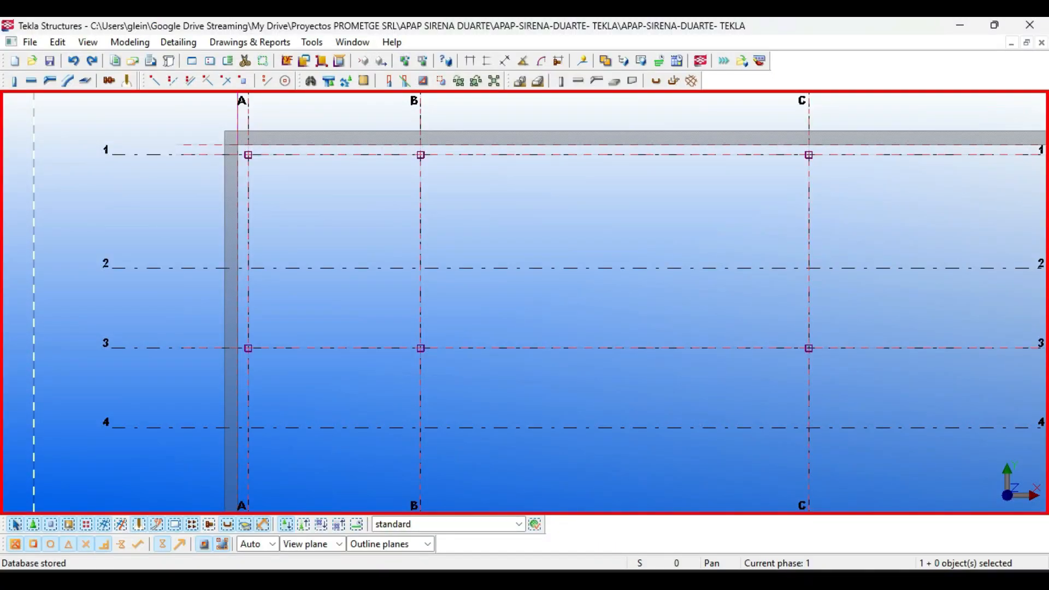
double_click(809, 258)
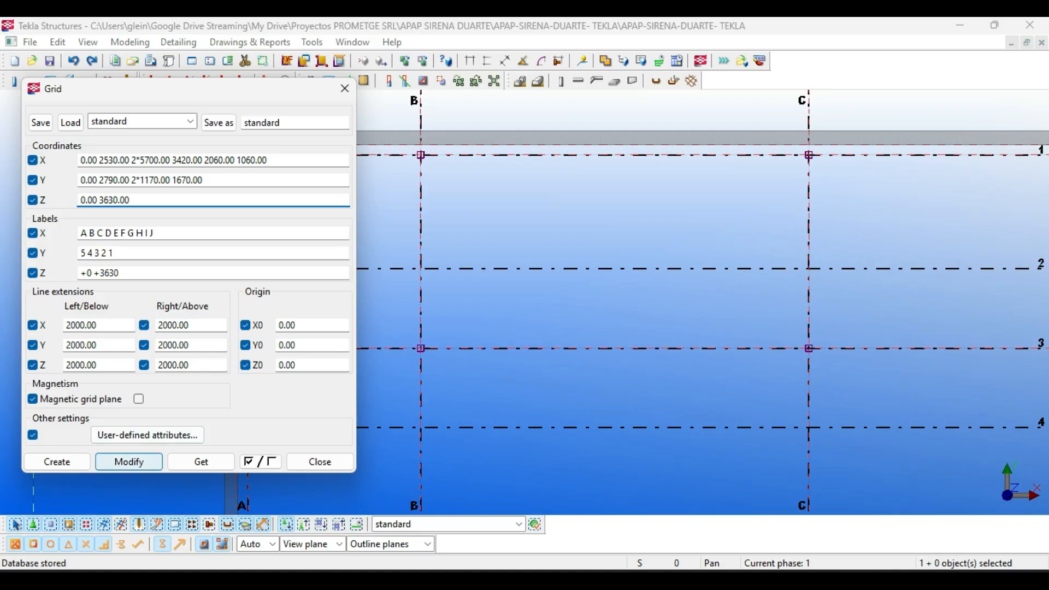
left_click(128, 462)
left_click(461, 334)
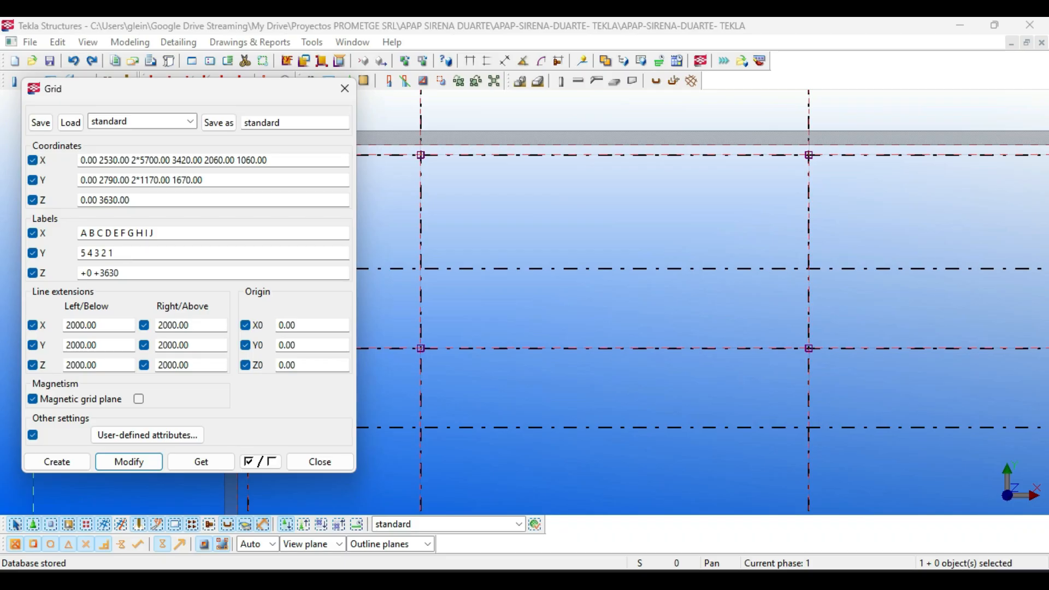
left_click(320, 461)
scroll(243, 271, "down", 3)
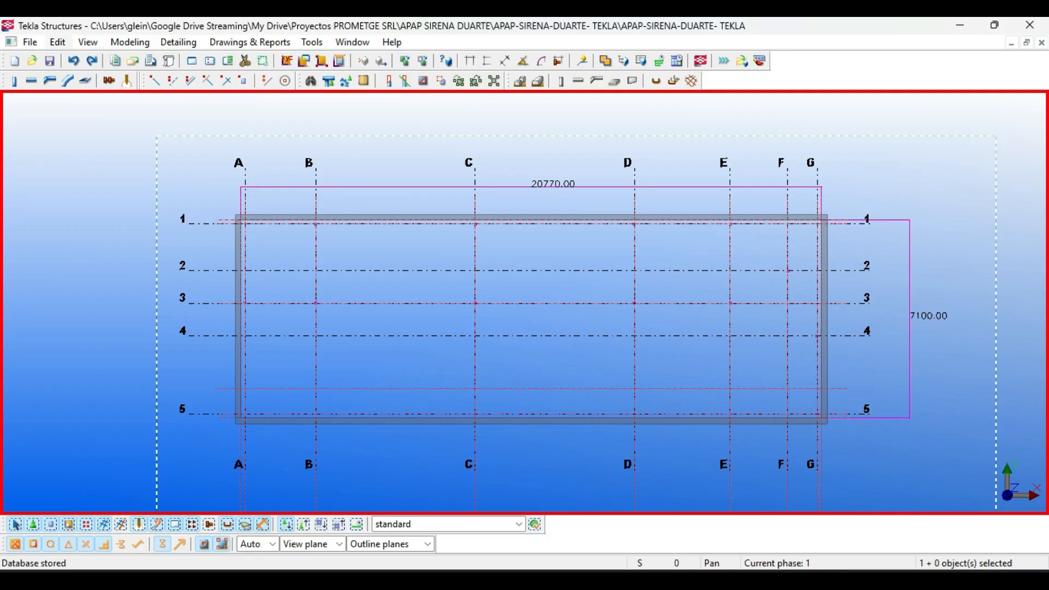
Check the columns and walls in 3D, return to the plane view, and create plan and elevation views along all grid lines
key("ctrl+p")
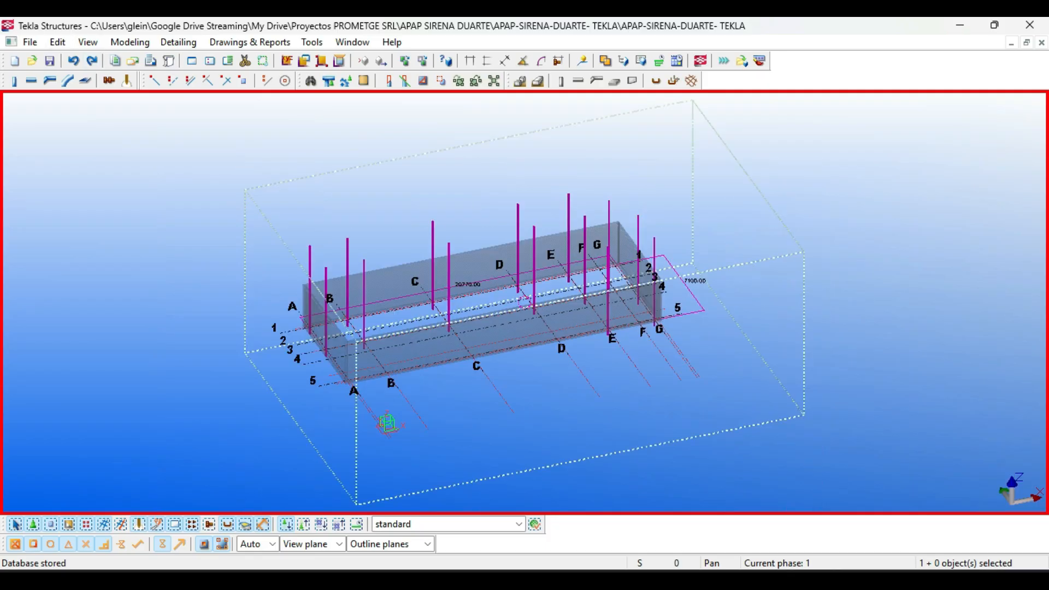
scroll(450, 356, "up", 2)
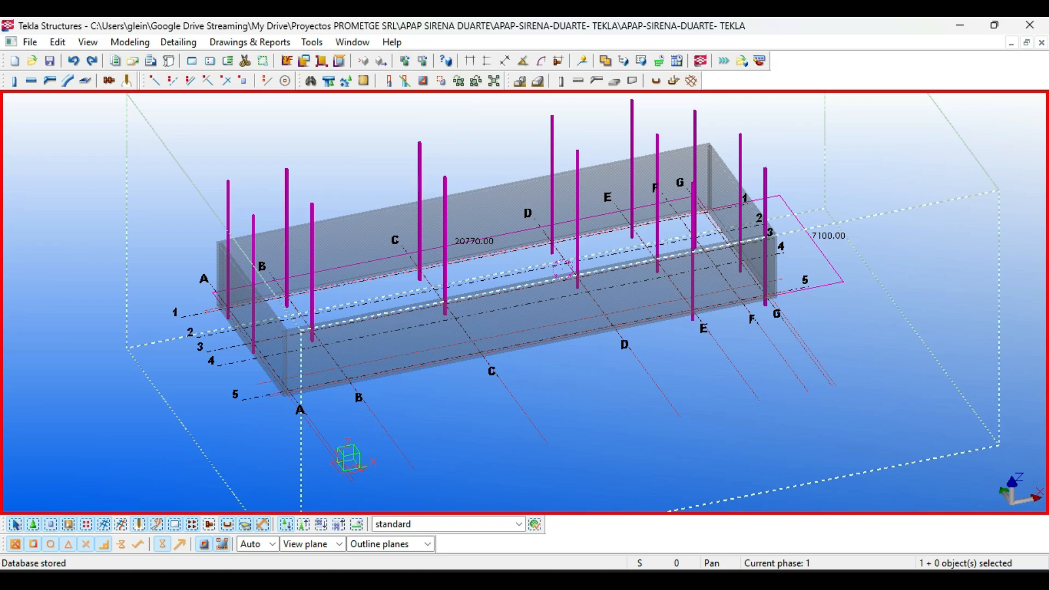
key("ctrl+p")
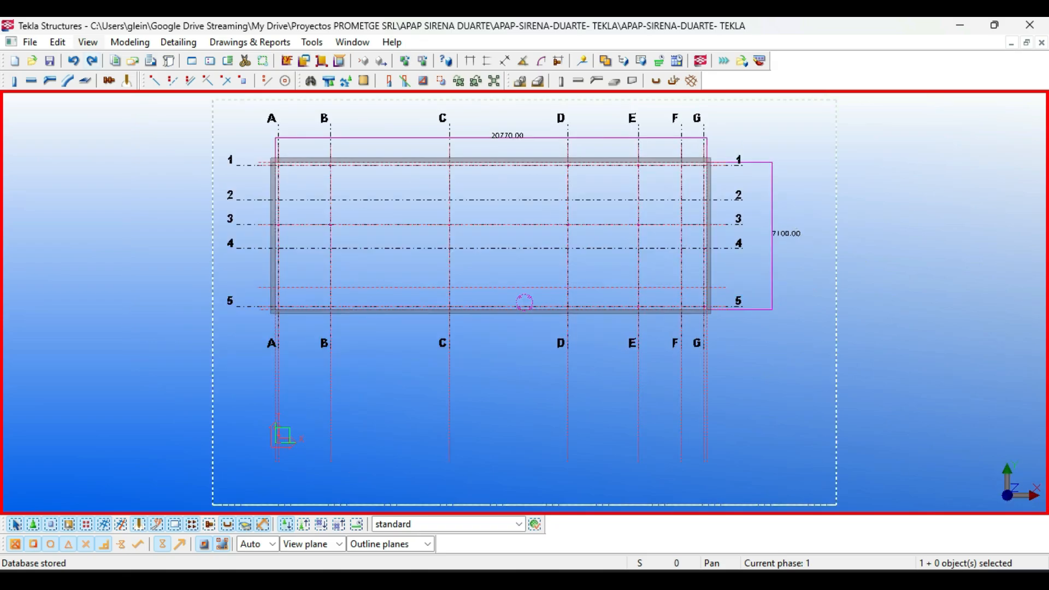
left_click(88, 42)
mouse_move(164, 59)
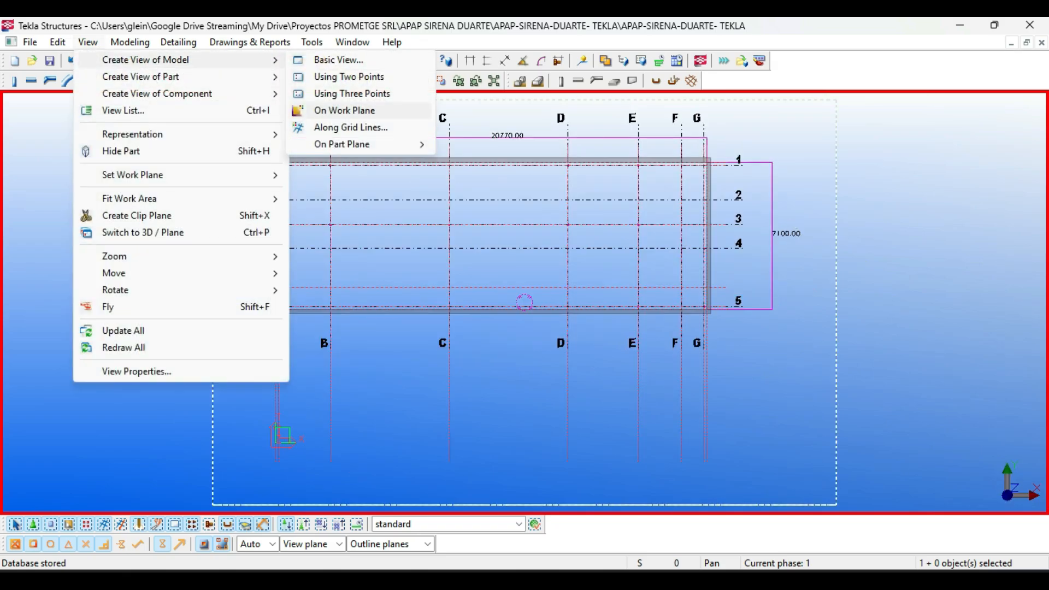
left_click(360, 126)
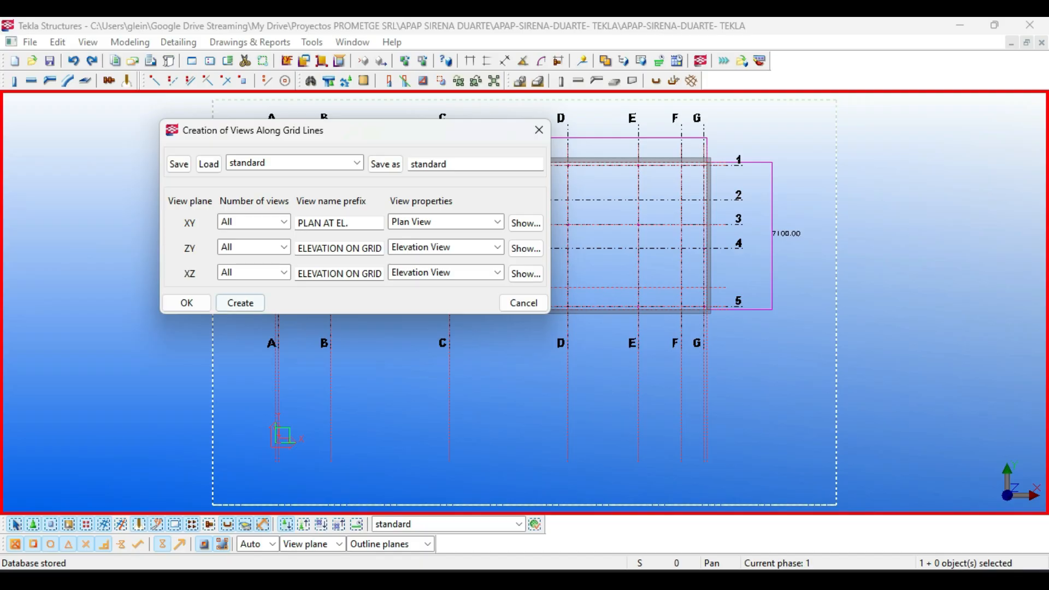
left_click(240, 303)
left_click_drag(273, 172, 718, 118)
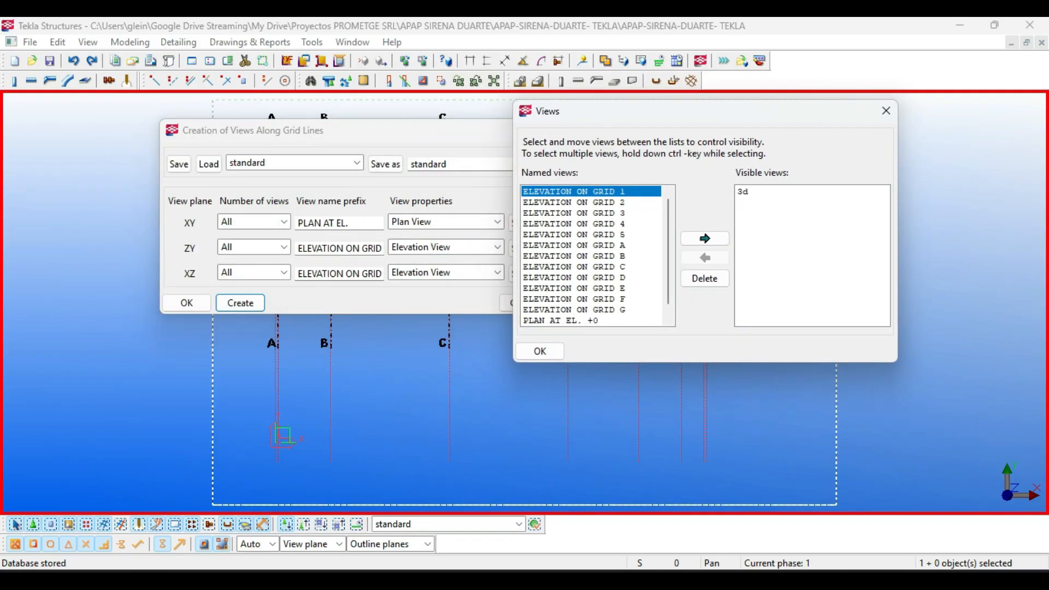
left_click(187, 303)
Make the PLAN AT EL. +3630 view visible and centre the column grid in it
left_click(590, 256)
scroll(591, 255, "down", 1)
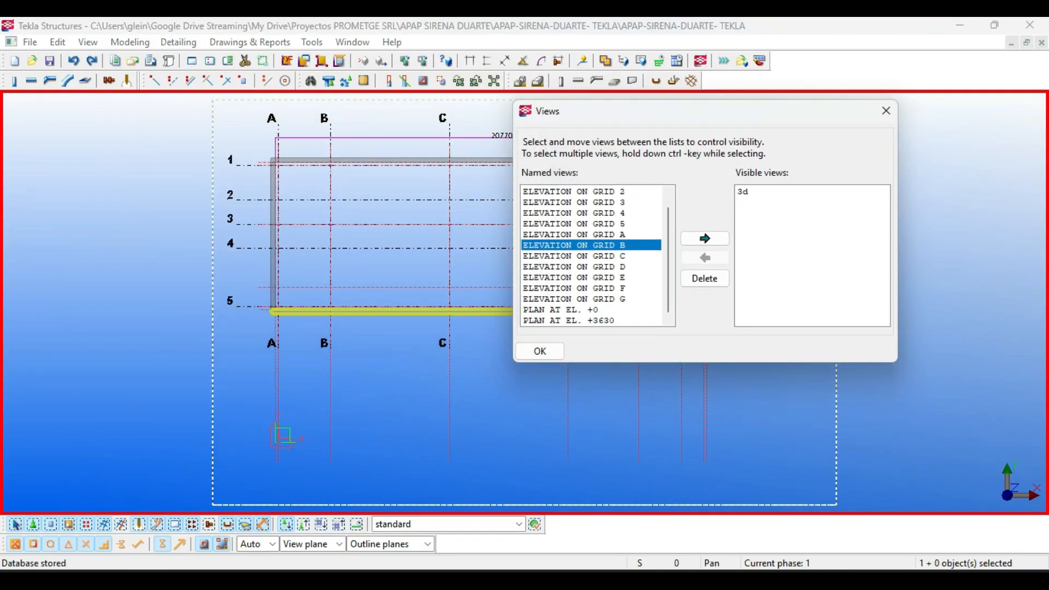
left_click(590, 320)
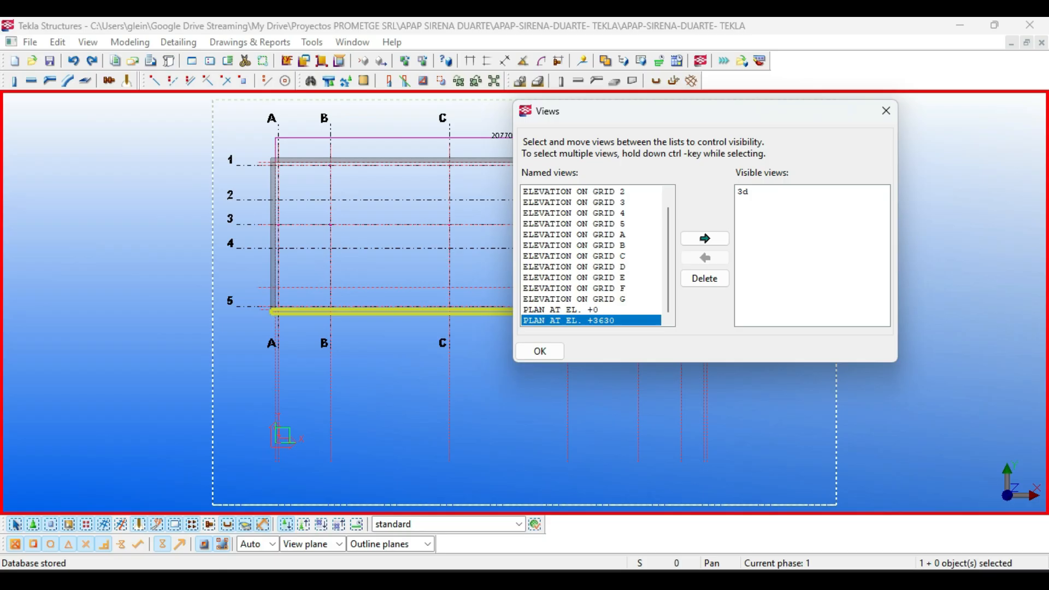
left_click(705, 239)
left_click(540, 351)
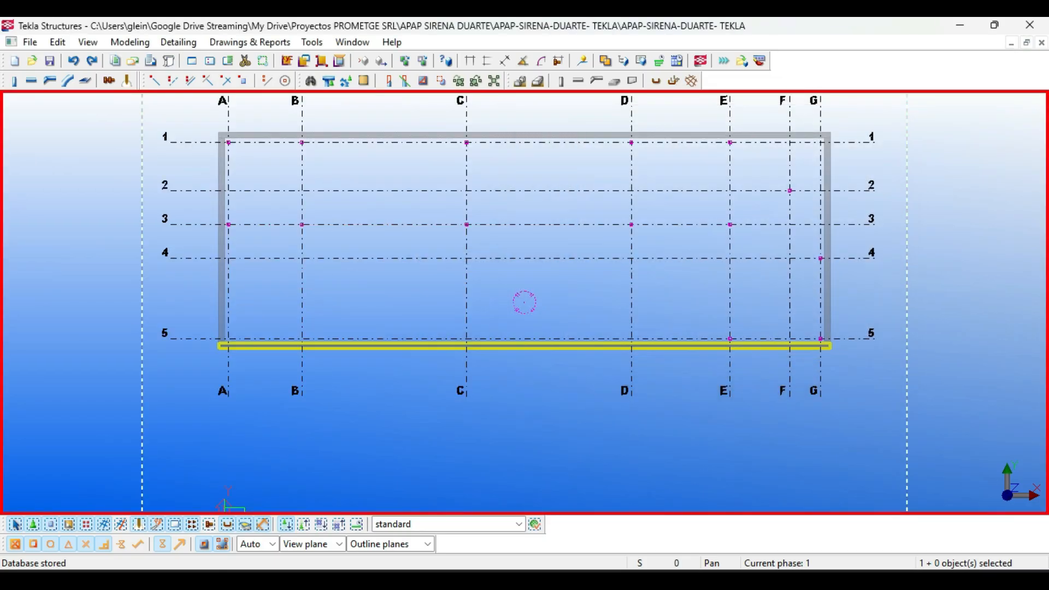
middle_click_drag(524, 303, 490, 329)
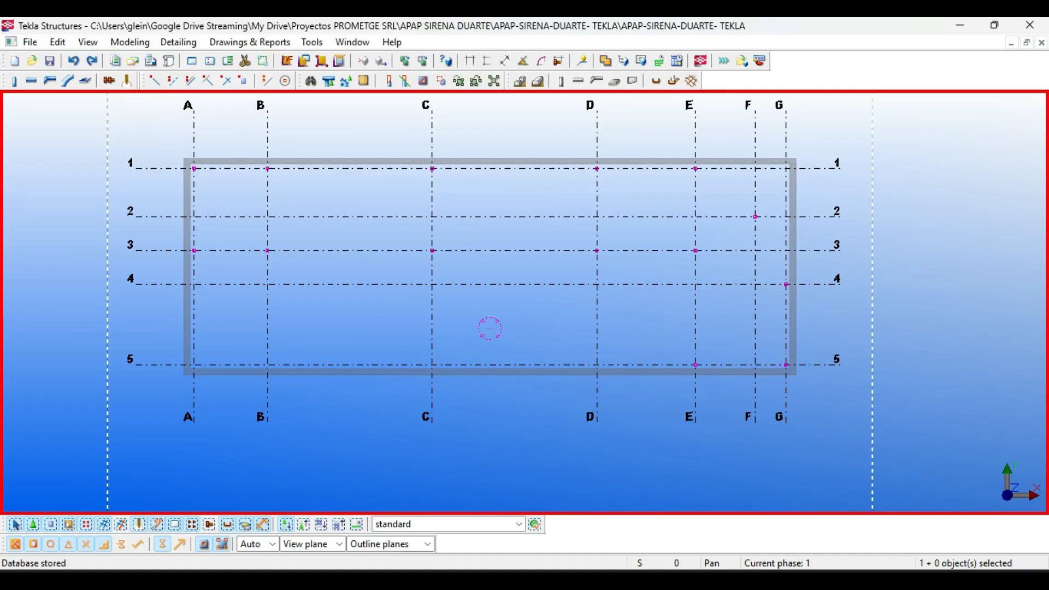
Switch to AutoCAD, locate the mezzanine framing plan and examine the V-4 beam spacing in the first bay beside the C-1 corner column
key("alt+Tab")
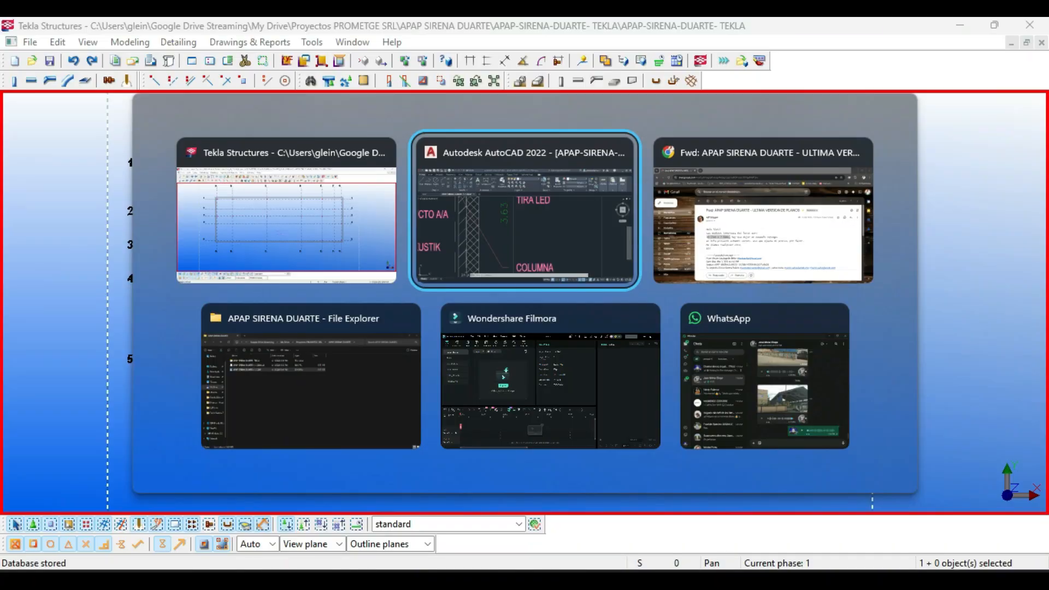
scroll(510, 284, "down", 10)
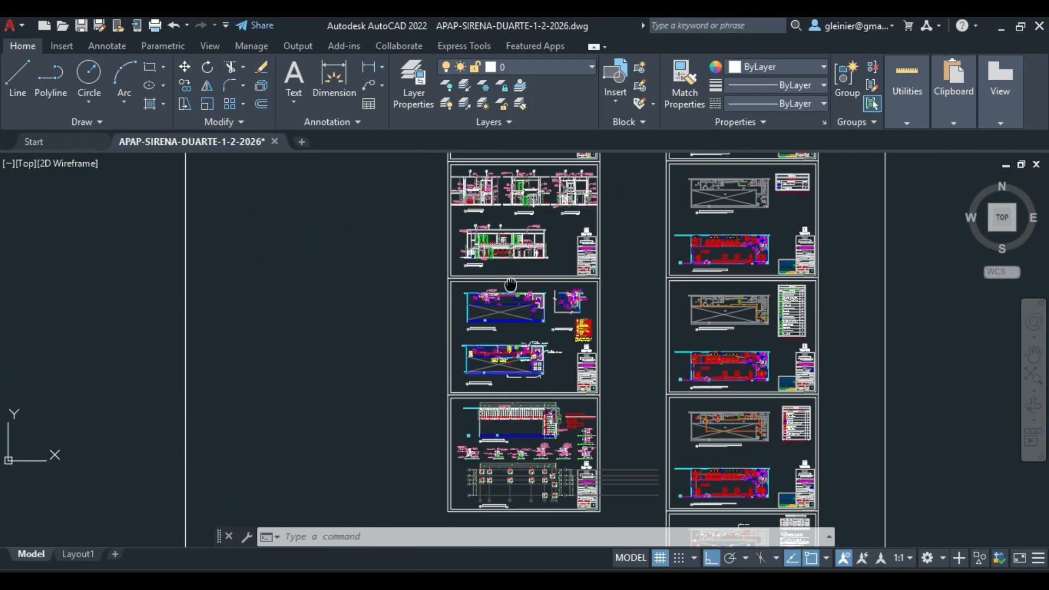
scroll(506, 344, "up", 10)
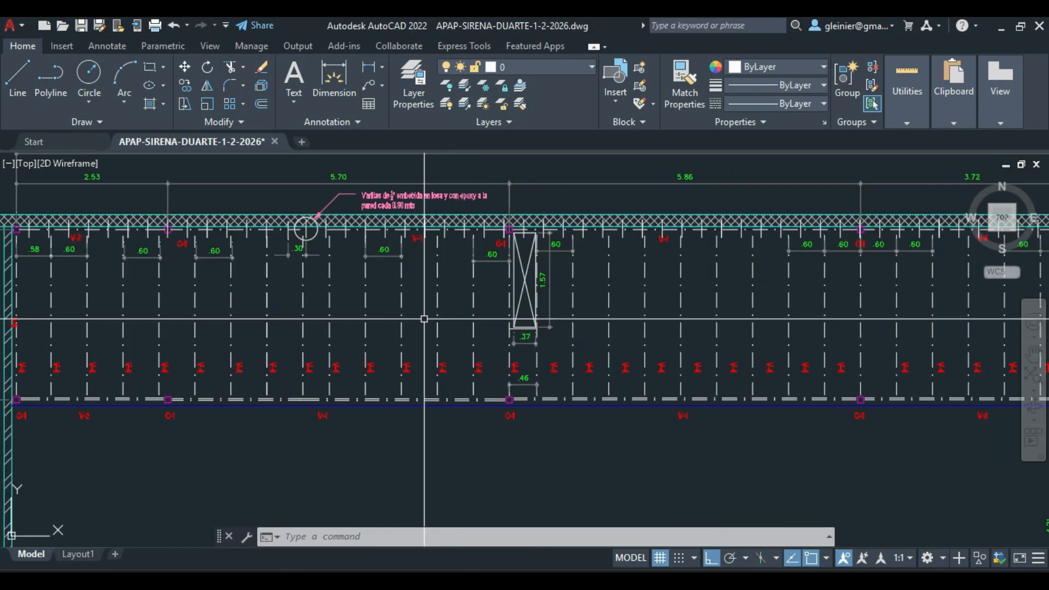
middle_click_drag(264, 323, 455, 319)
scroll(276, 242, "up", 2)
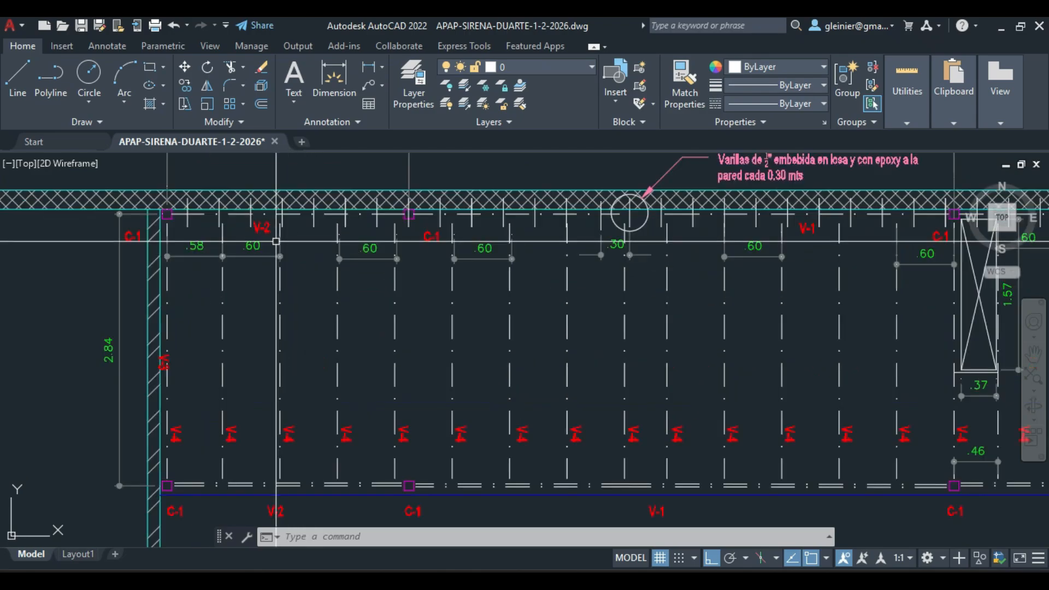
scroll(276, 242, "up", 2)
scroll(275, 239, "down", 2)
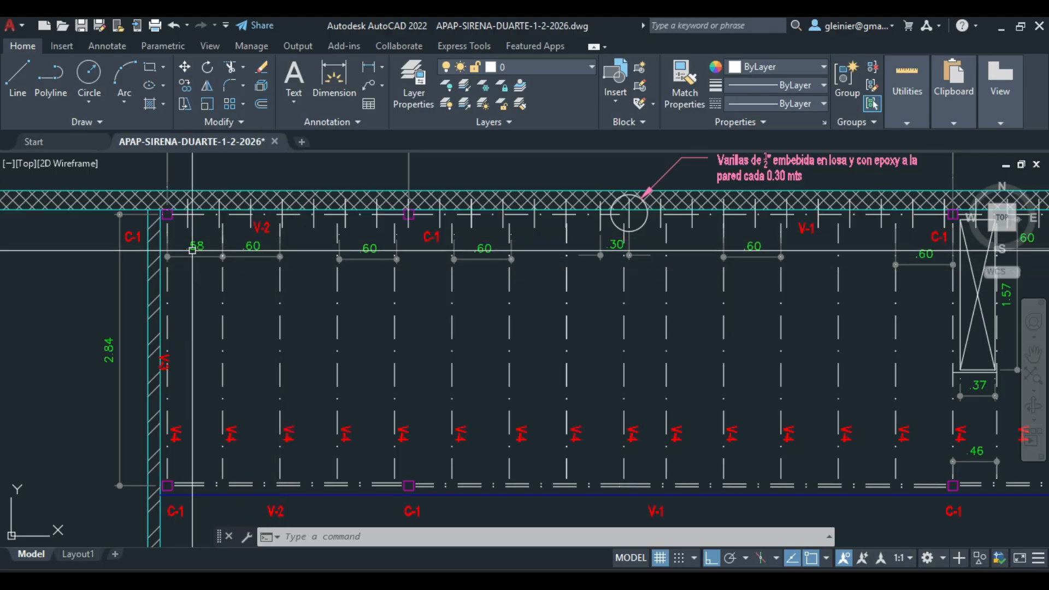
scroll(186, 238, "up", 2)
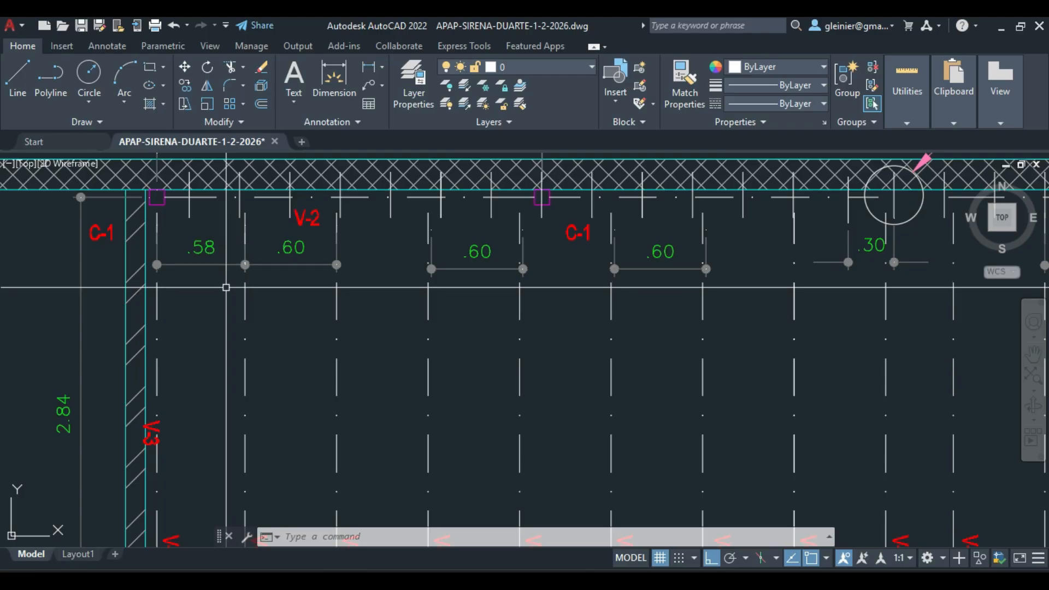
mouse_move(202, 240)
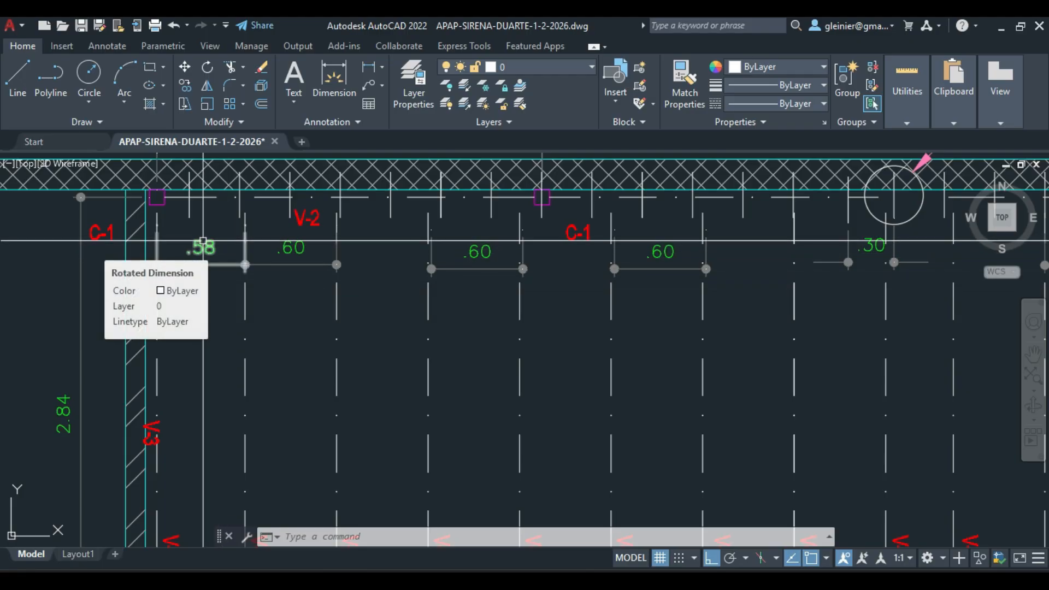
key("Escape")
key("Escape")
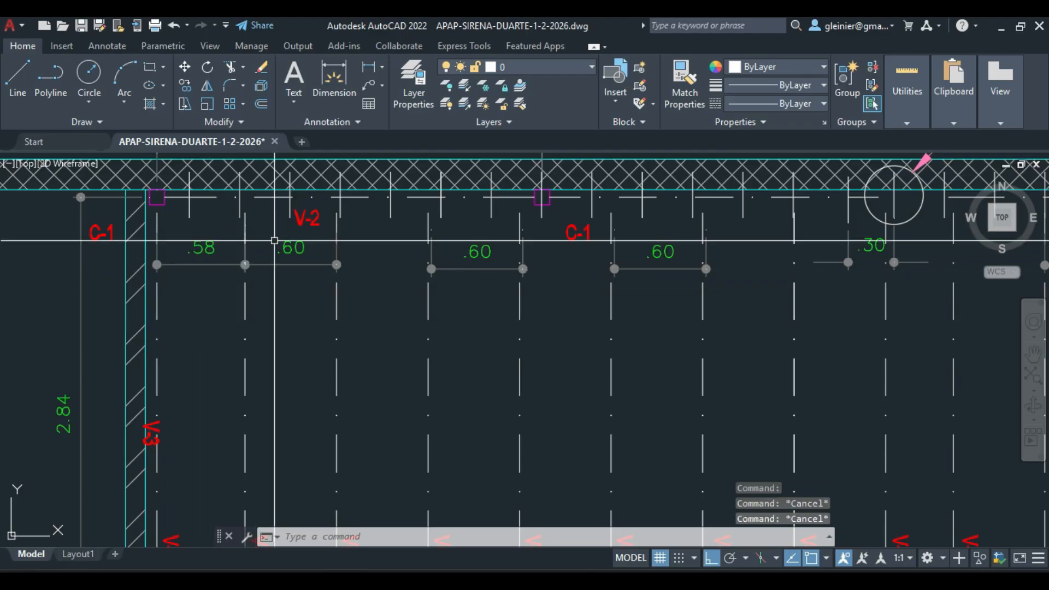
Follow the V-4 beam spacing dimensions along the hatched wall from the first bay to the V-3 bay
middle_click_drag(654, 267, 443, 290)
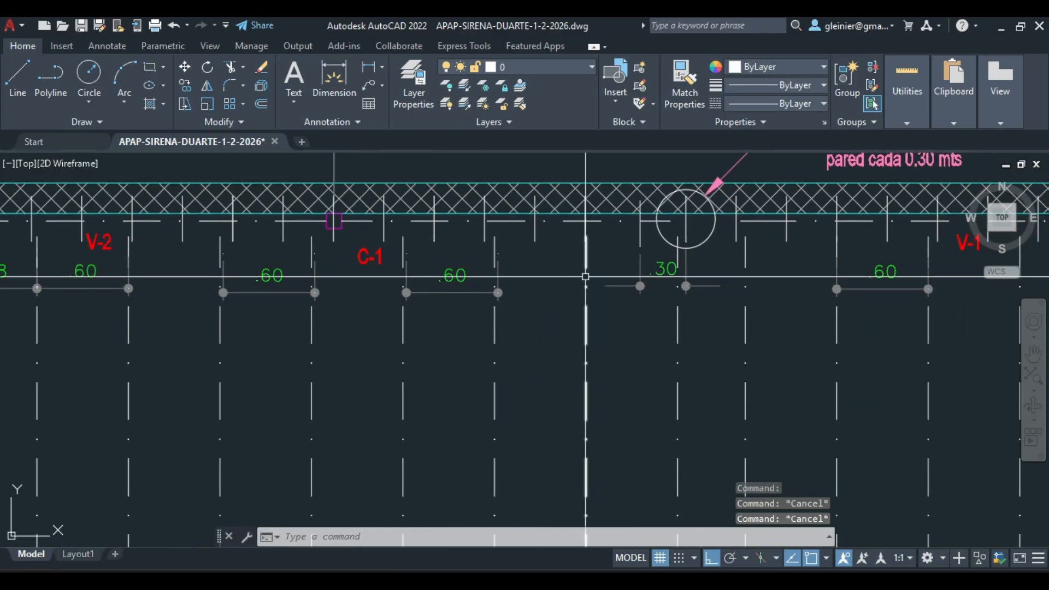
middle_click_drag(710, 325, 605, 324)
middle_click_drag(778, 305, 570, 302)
middle_click_drag(793, 297, 625, 295)
middle_click_drag(831, 300, 506, 295)
middle_click_drag(1036, 290, 621, 287)
middle_click_drag(810, 286, 546, 282)
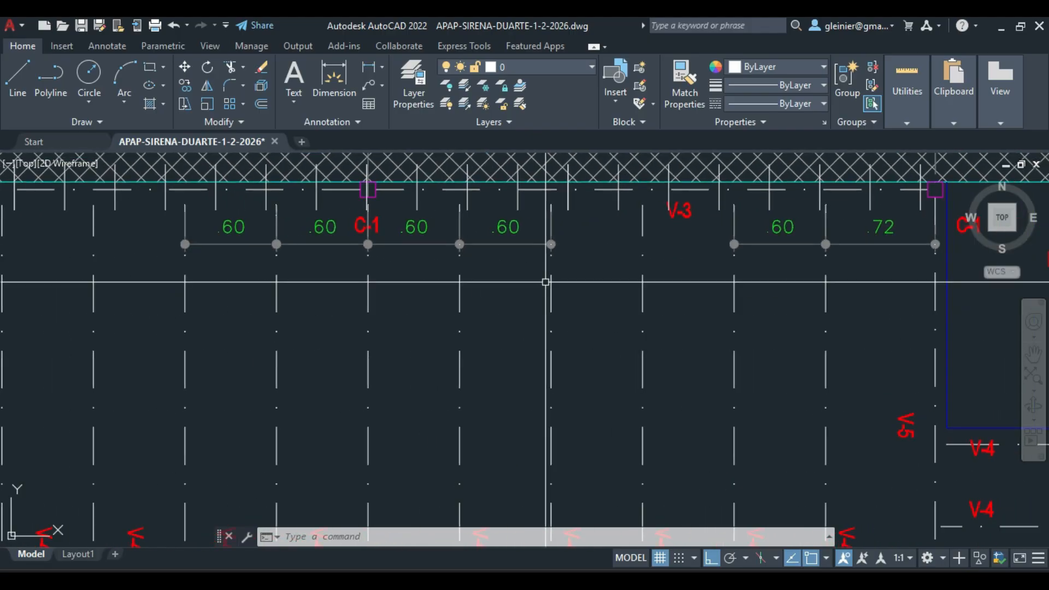
Examine the framing around the stair opening and the beam spacing in the V-3 bay next to it
scroll(613, 278, "down", 1)
scroll(627, 279, "down", 2)
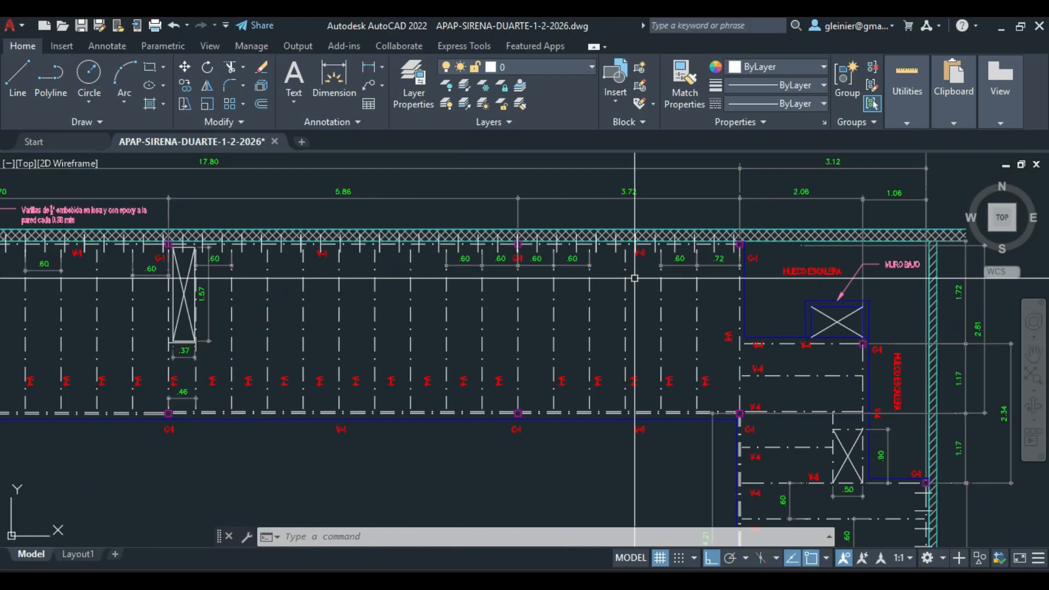
scroll(714, 257, "up", 5)
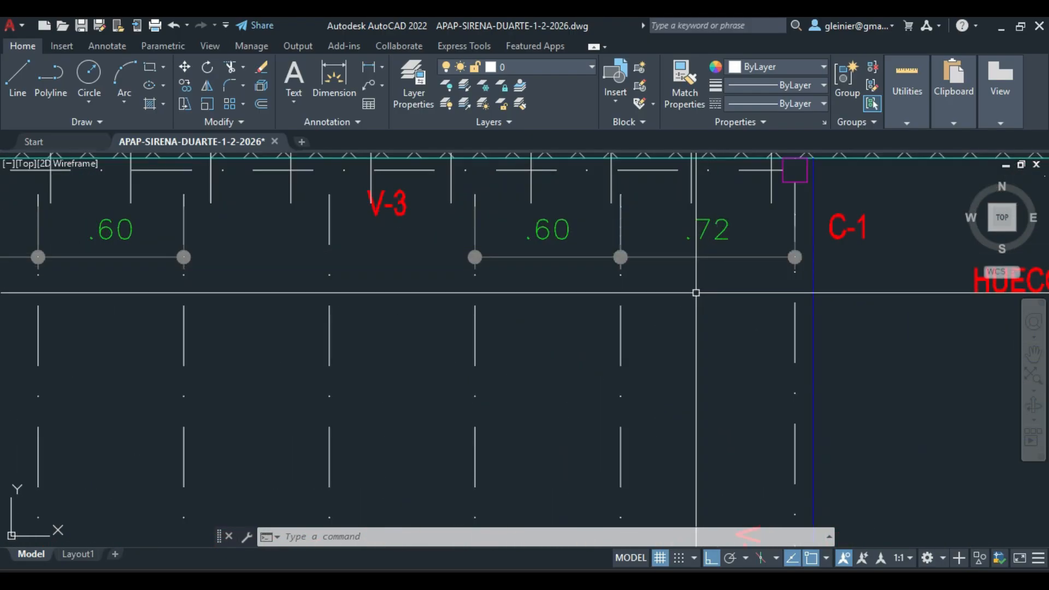
key("Escape")
key("Escape")
key("Escape")
scroll(677, 289, "down", 4)
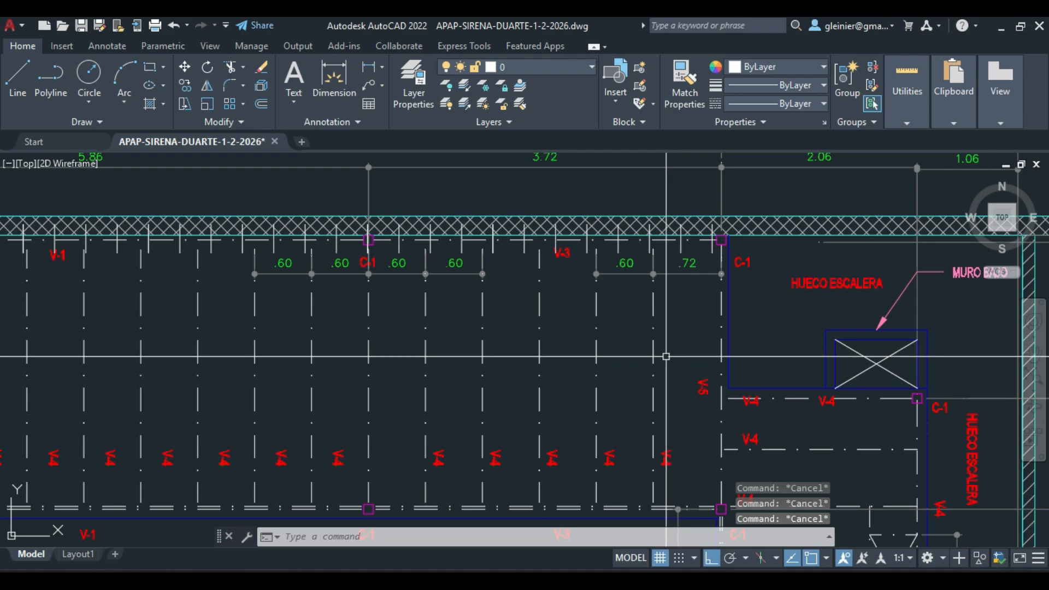
scroll(671, 354, "down", 1)
middle_click_drag(733, 389, 668, 323)
scroll(593, 226, "up", 10)
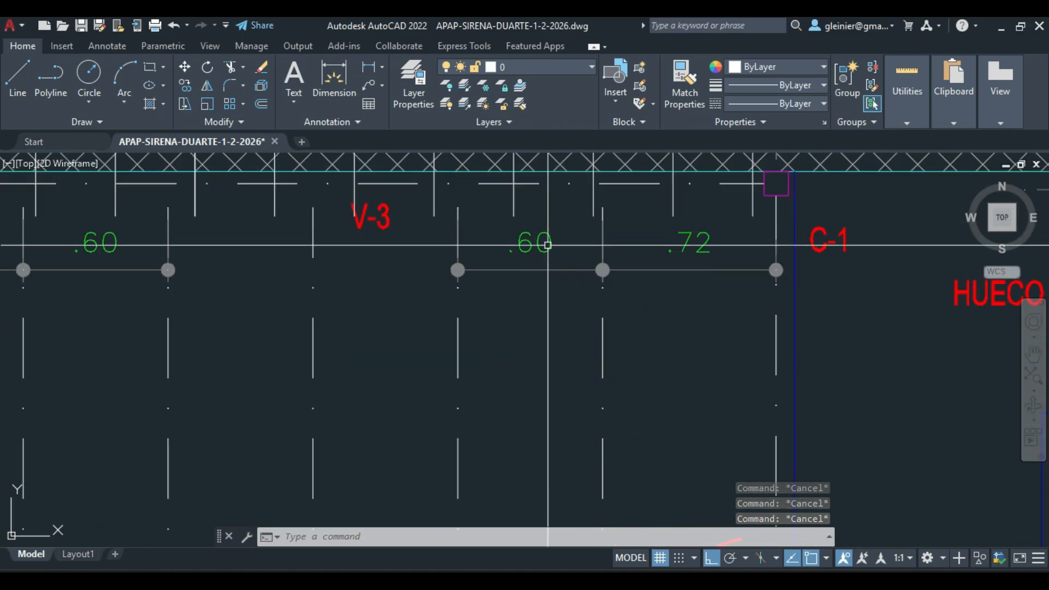
Check the V-4 beam spacing dimension near the stair-opening C-1 column, and compare it with the spacing in the V-2 bay
left_click(531, 244)
left_click(508, 219)
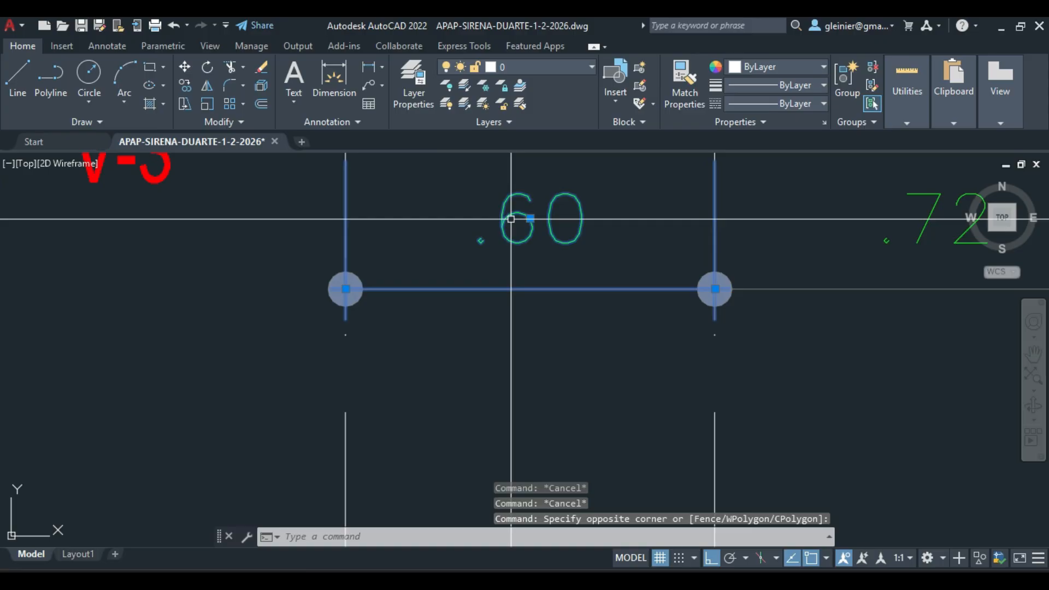
key("Escape")
key("Escape")
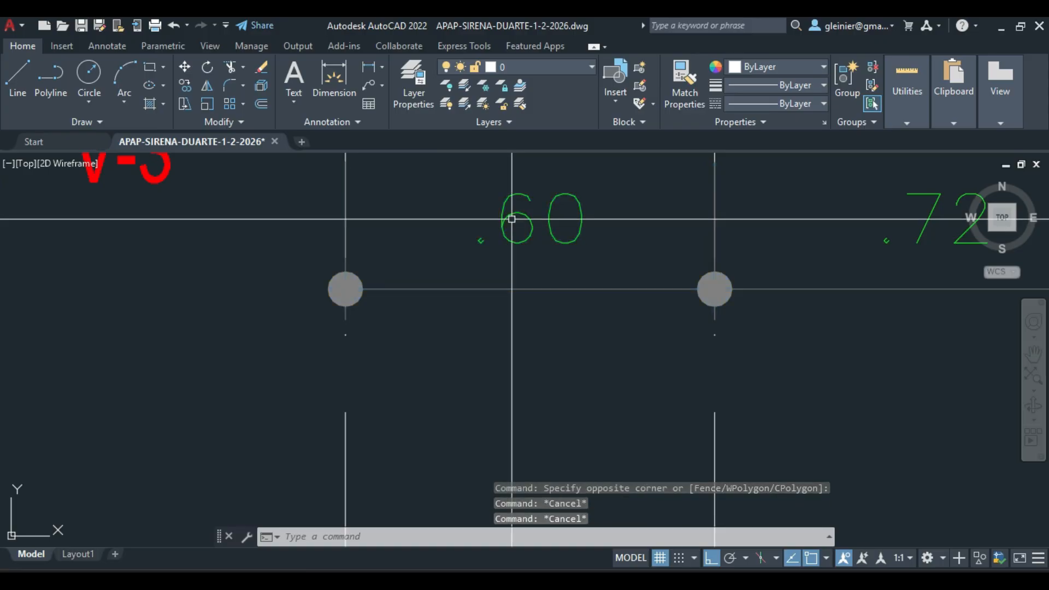
scroll(512, 219, "down", 4)
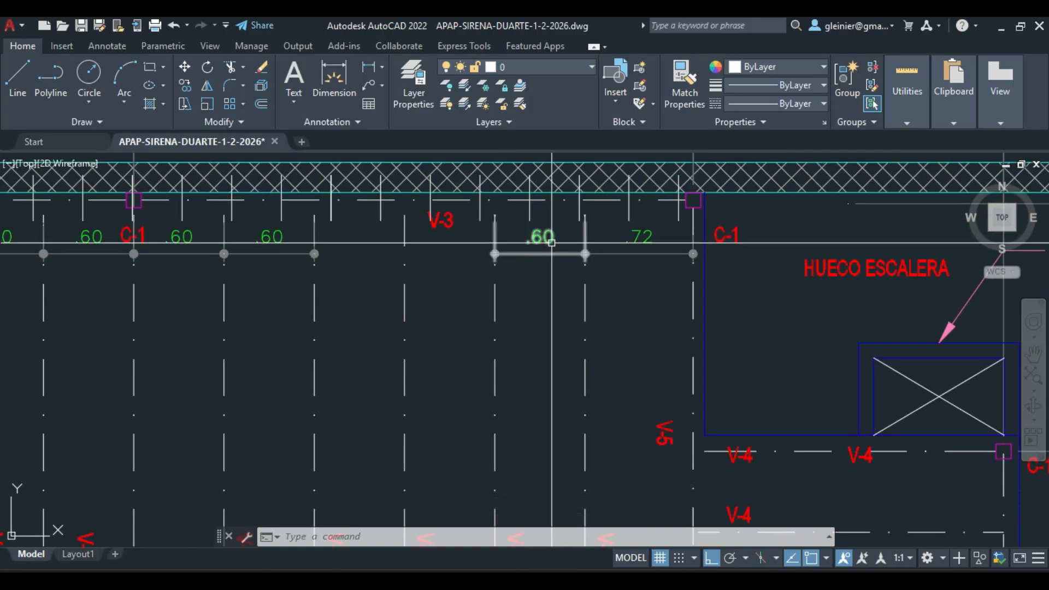
scroll(555, 245, "down", 4)
middle_click_drag(459, 351, 927, 355)
middle_click_drag(127, 295, 339, 312)
scroll(339, 312, "up", 6)
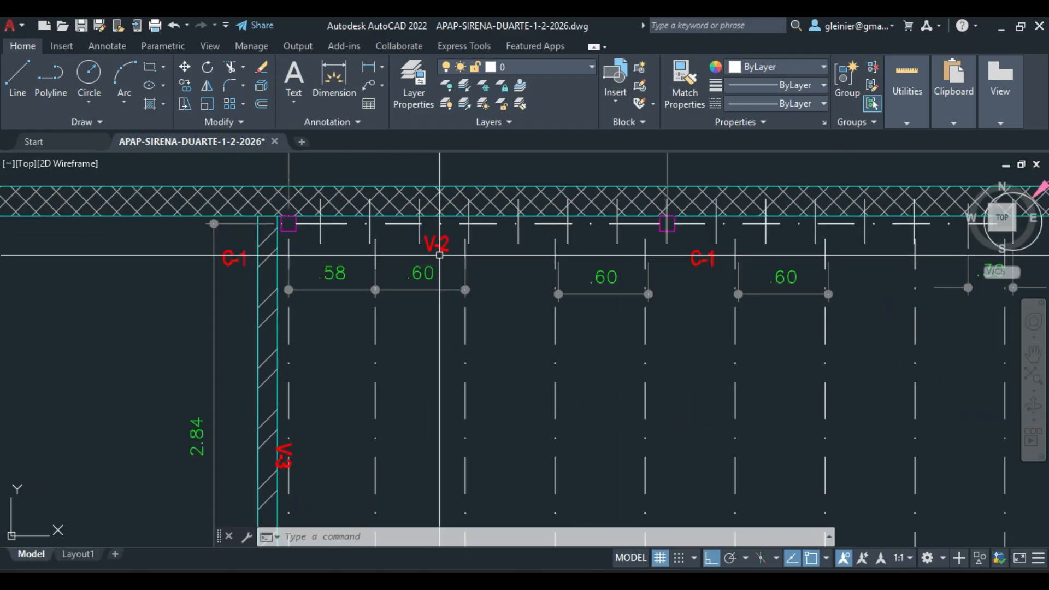
Read the element legend beside the mezzanine framing plan to find the V-2 beam profile
scroll(443, 238, "down", 4)
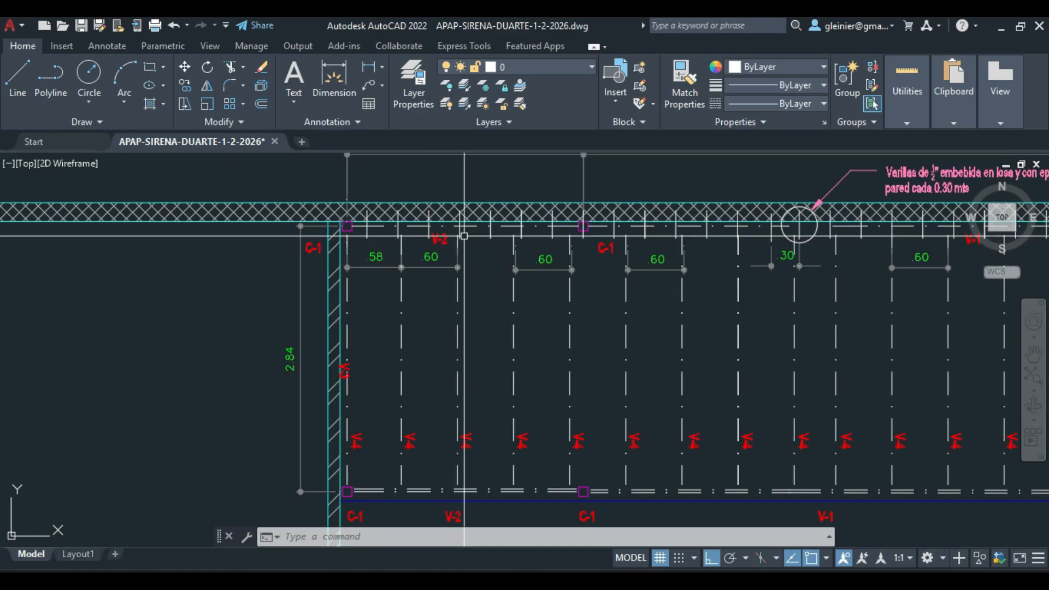
middle_click_drag(494, 361, 480, 271)
scroll(417, 391, "down", 5)
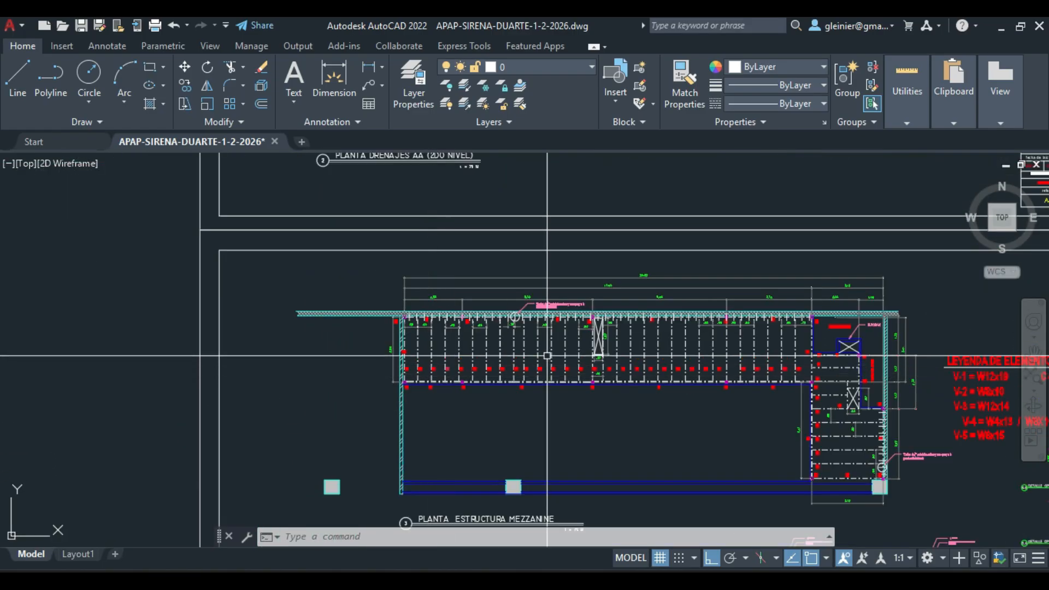
scroll(696, 349, "up", 7)
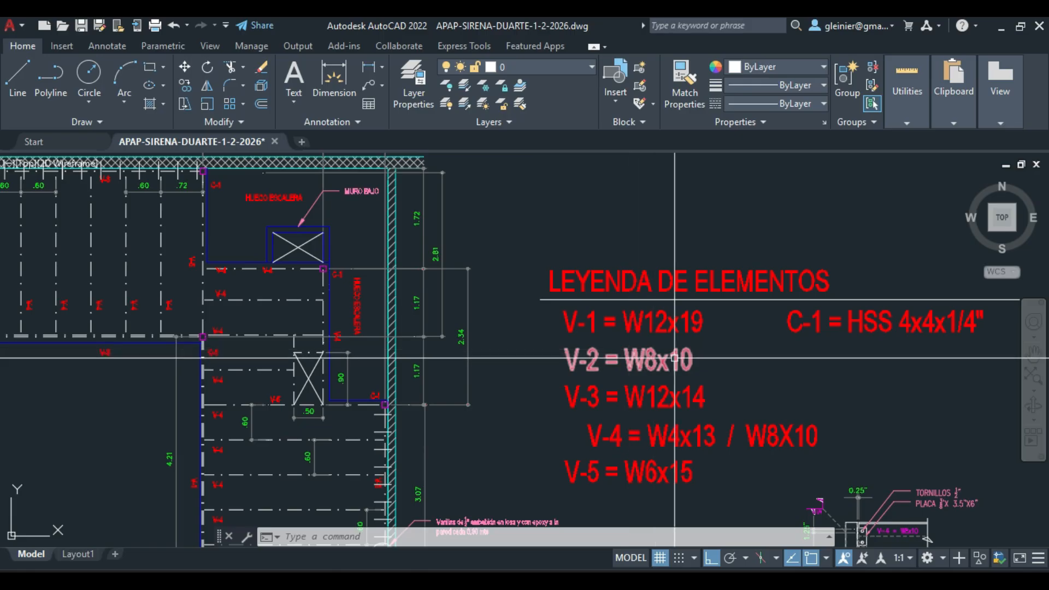
Switch to Tekla Structures and set the beam properties to profile W200X15 with finish W8X10
key("alt+Tab")
middle_click_drag(489, 329, 698, 348)
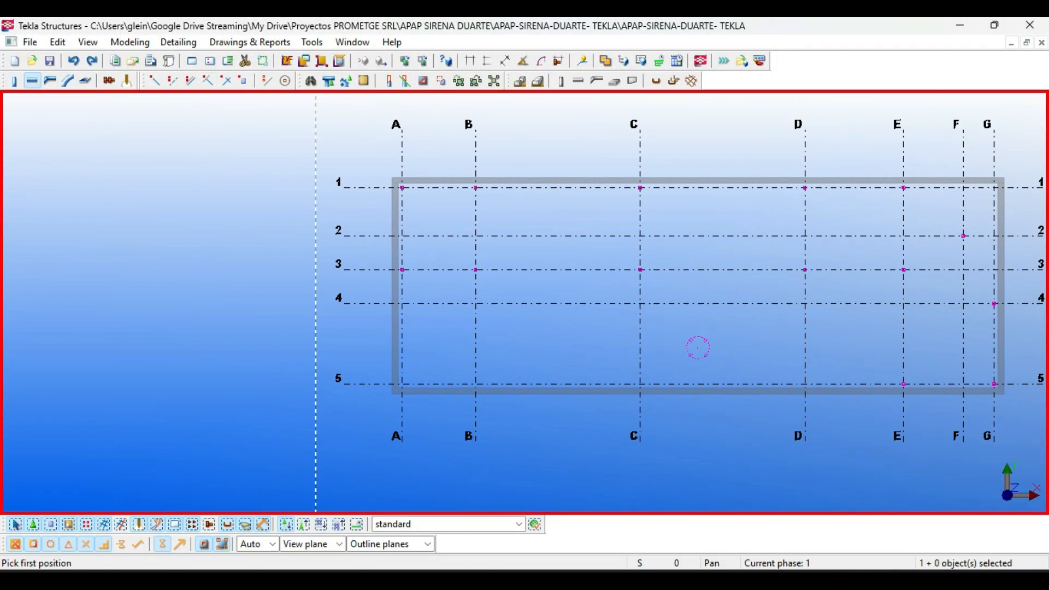
key("alt+Return")
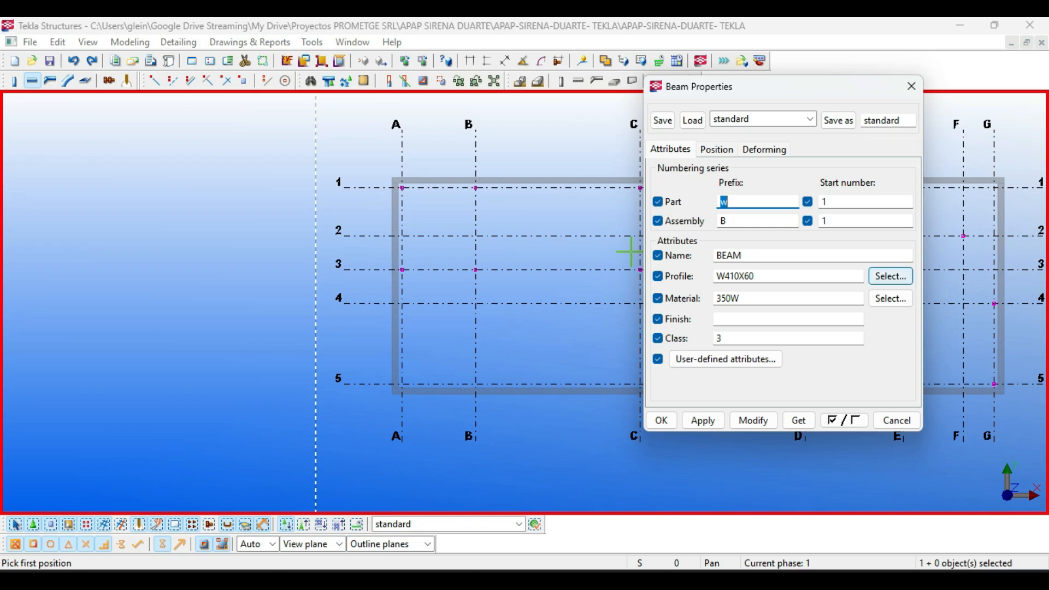
left_click(891, 276)
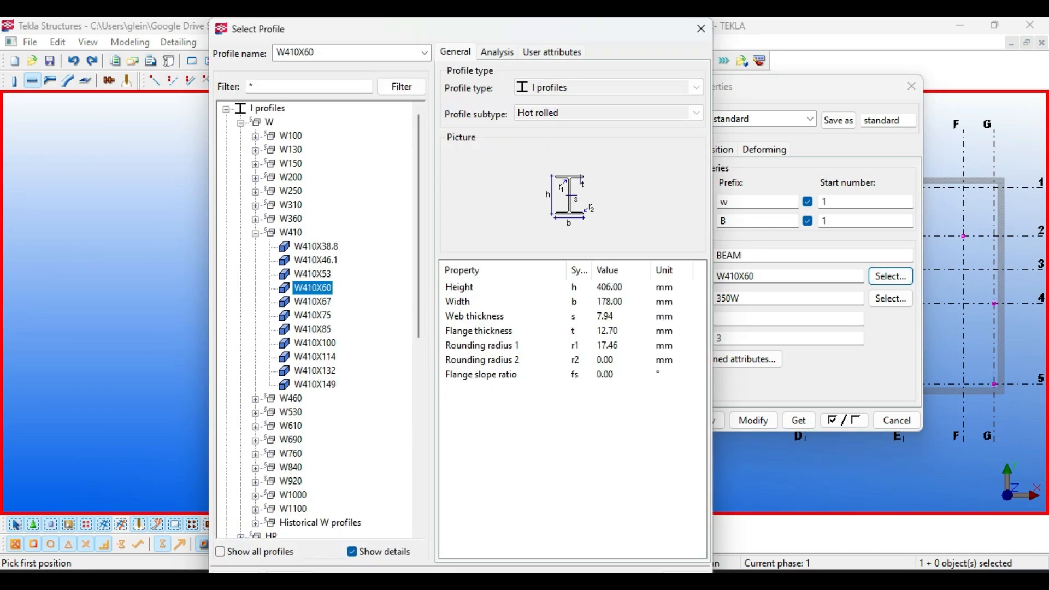
left_click(255, 233)
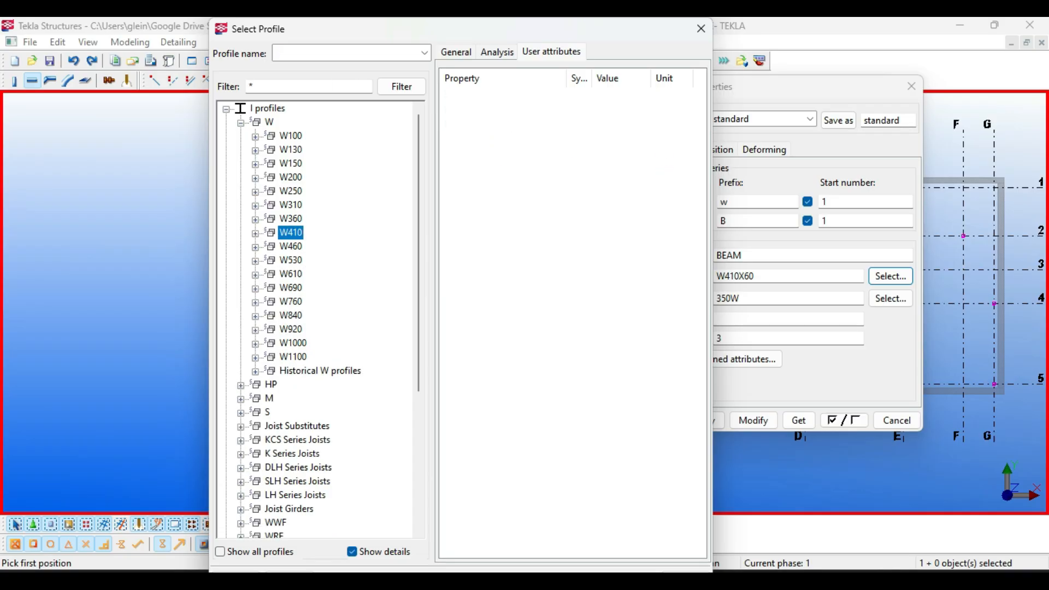
left_click(255, 177)
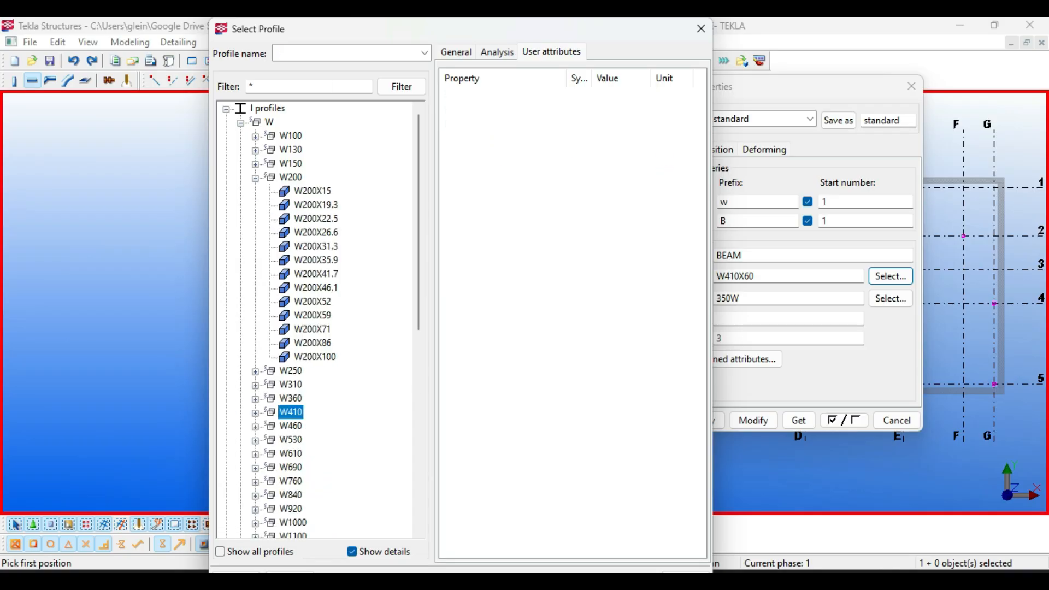
left_click(312, 190)
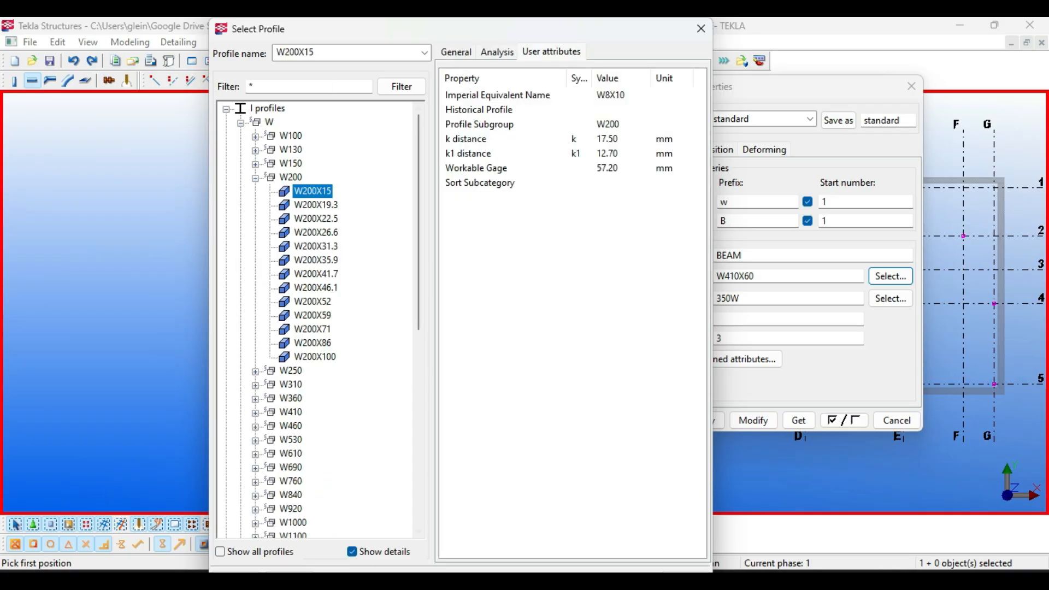
double_click(315, 192)
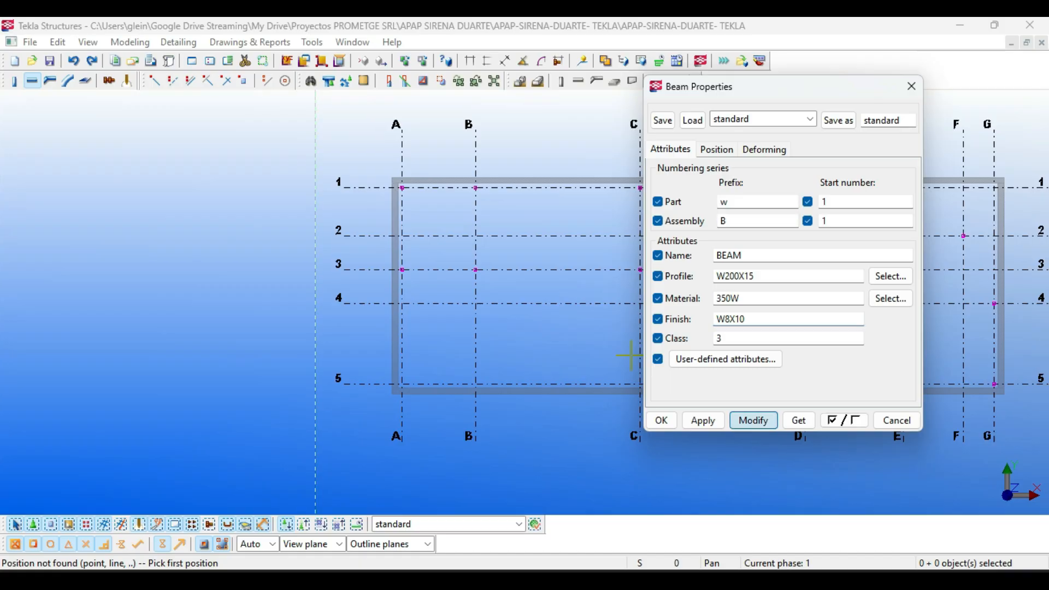
left_click(661, 420)
Place a W200X15 beam along grid line 1 from the column at A to the column at B
scroll(403, 185, "up", 5)
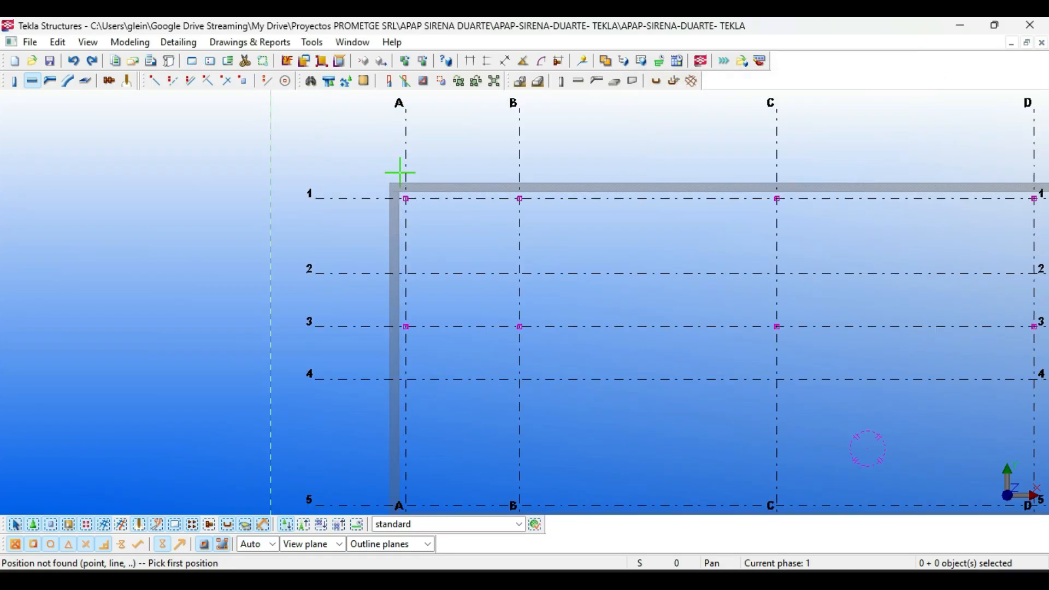
left_click(392, 202)
scroll(457, 217, "down", 4)
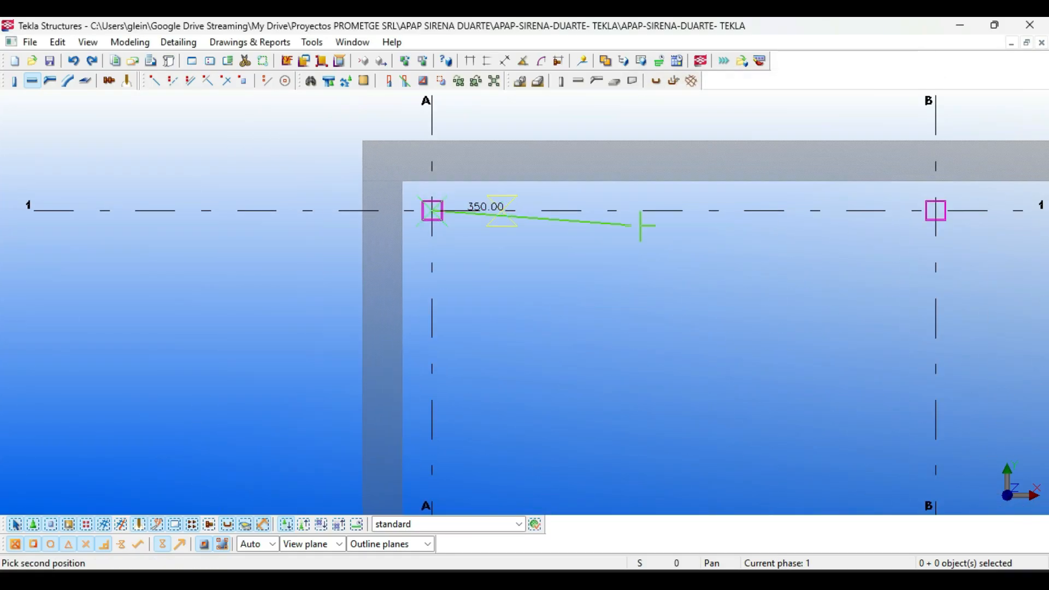
middle_click_drag(639, 224, 398, 215)
scroll(666, 218, "up", 2)
left_click(711, 192)
scroll(552, 245, "down", 2)
scroll(557, 243, "down", 7)
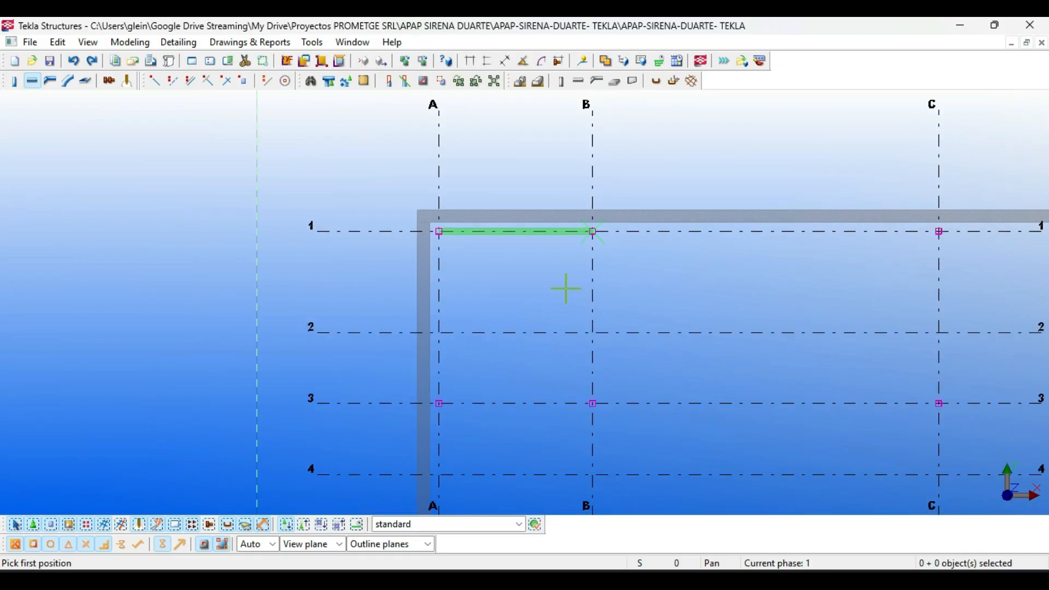
Place a matching W200X15 beam along grid line 3 between the columns at A and B, and end the beam command
middle_click_drag(507, 507, 546, 107)
middle_click_drag(541, 151, 529, 366)
scroll(529, 366, "down", 1)
middle_click_drag(540, 295, 539, 354)
scroll(485, 274, "up", 7)
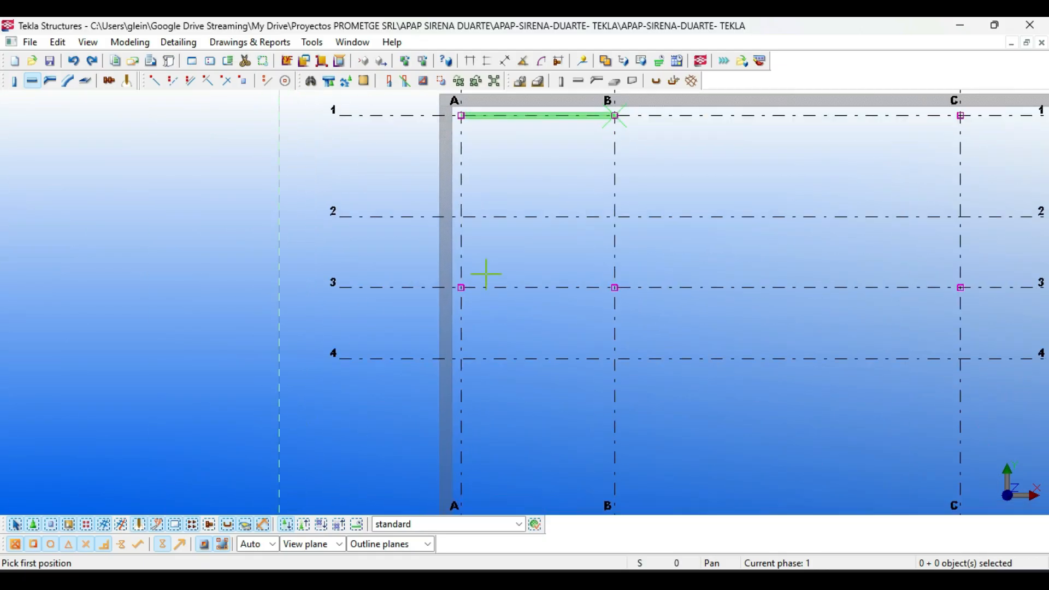
left_click(419, 295)
scroll(733, 293, "down", 3)
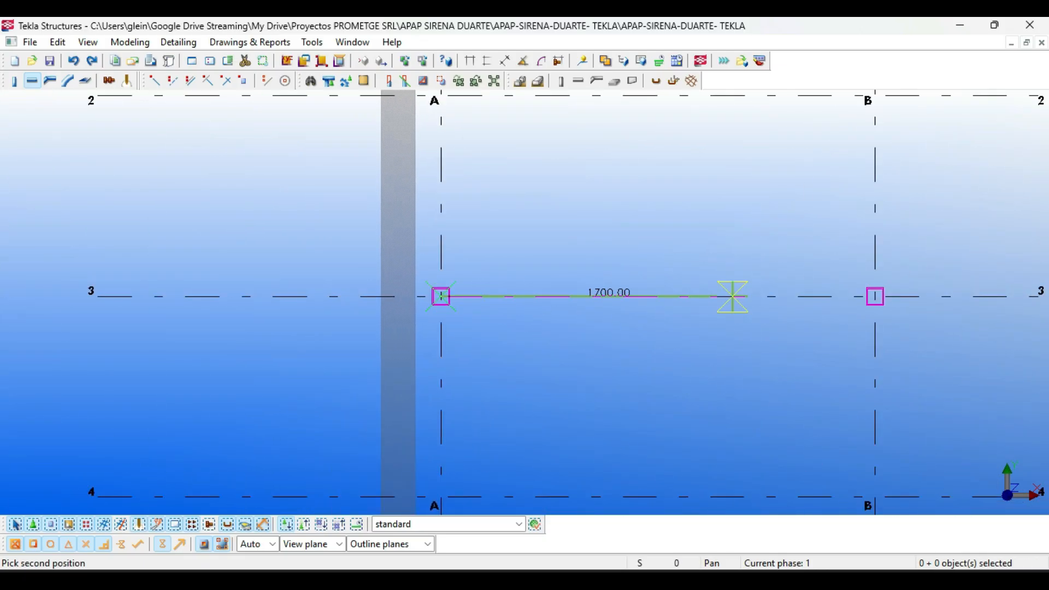
scroll(688, 317, "up", 2)
left_click(700, 314)
key("Escape")
scroll(678, 309, "down", 5)
middle_click_drag(678, 308, 634, 439)
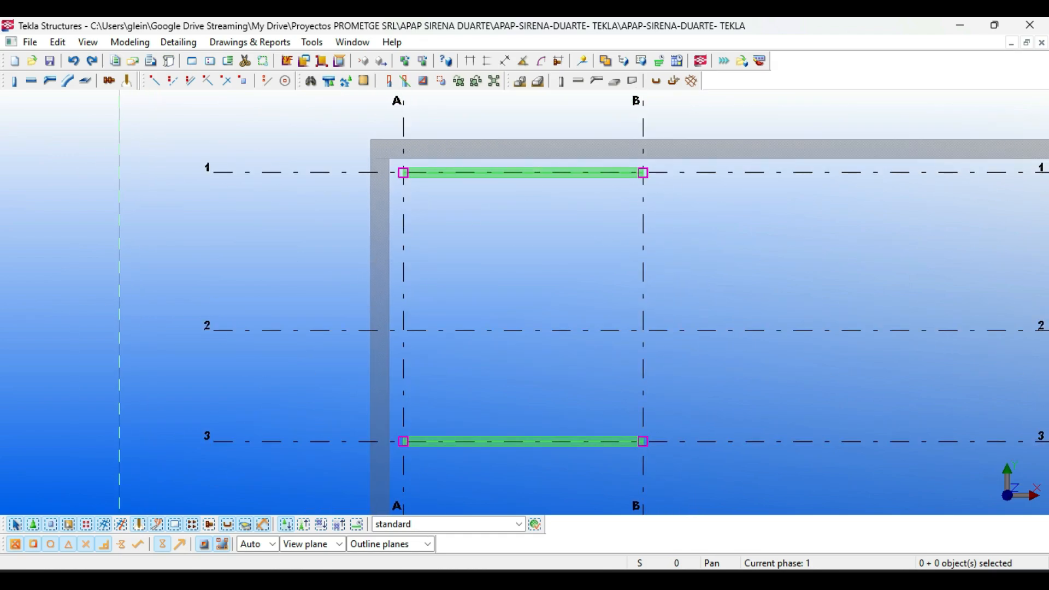
Switch to AutoCAD and locate the footing layout plan below the mezzanine framing plan
key("alt+Tab")
scroll(347, 254, "down", 5)
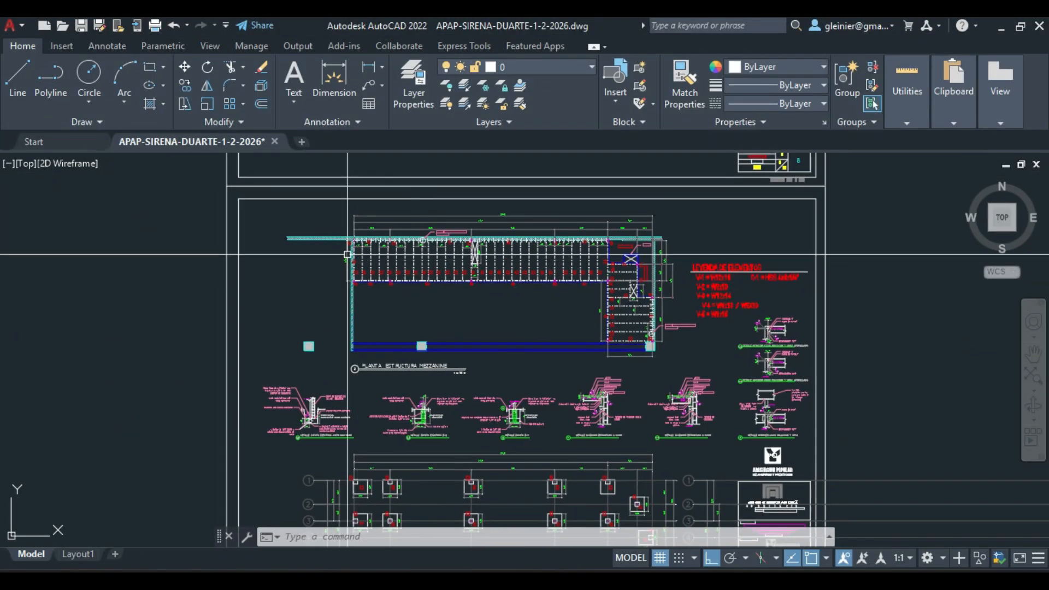
scroll(348, 254, "up", 5)
scroll(453, 232, "down", 4)
middle_click_drag(674, 255, 438, 260)
scroll(387, 294, "down", 5)
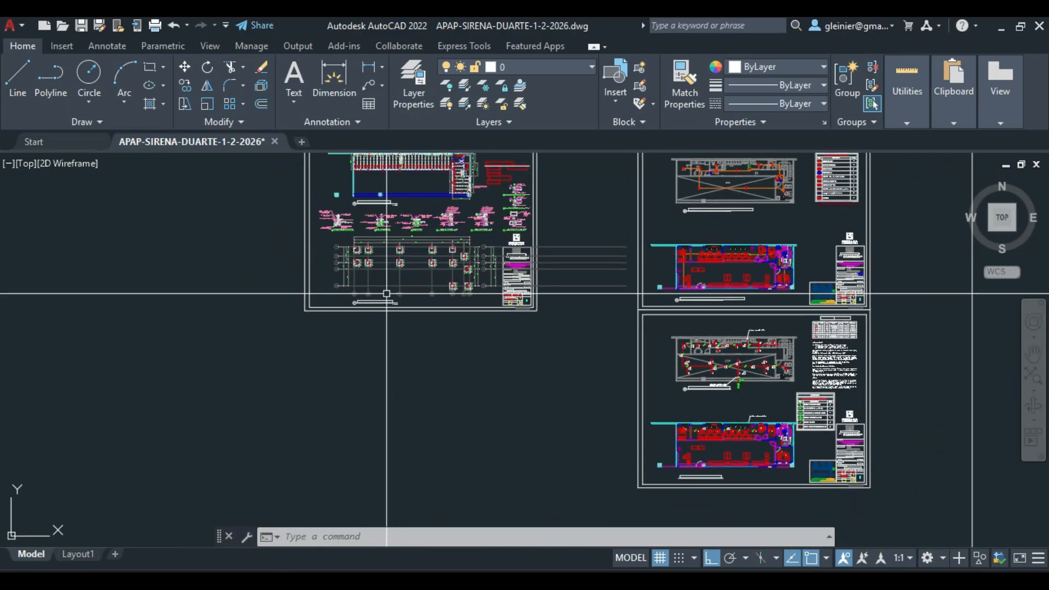
scroll(386, 293, "up", 8)
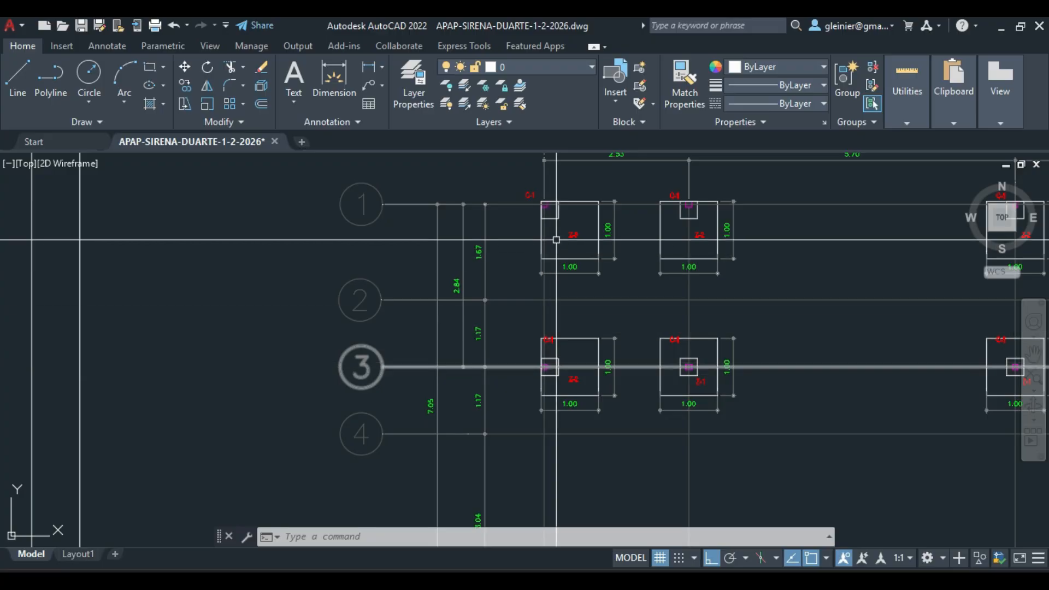
Examine the numbered and lettered grid axes and column positions in the footing layout plan
middle_click_drag(709, 216, 692, 270)
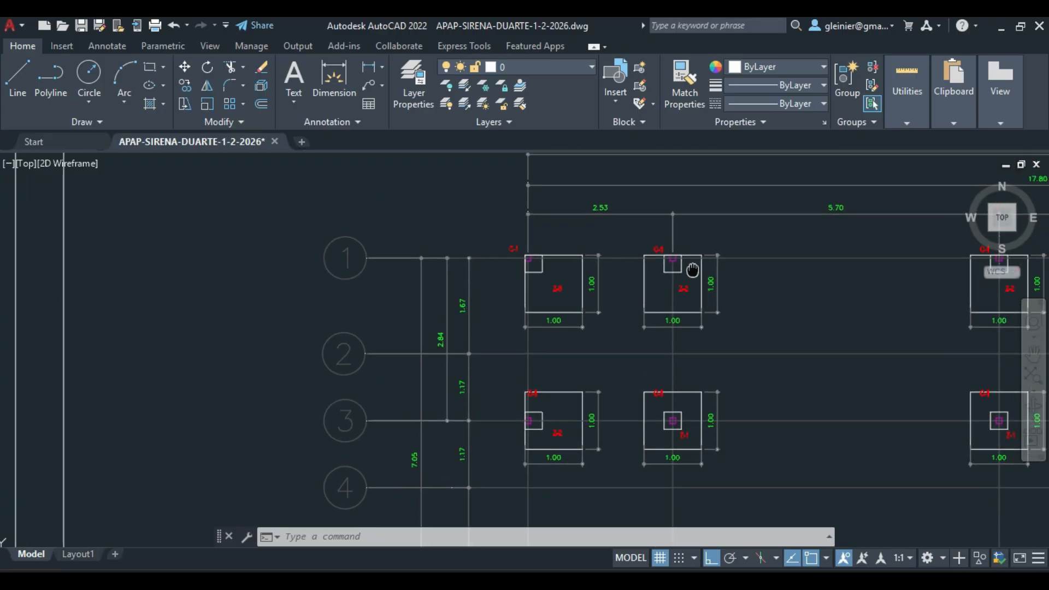
mouse_move(610, 255)
middle_mouse_down()
mouse_move(583, 333)
mouse_move(569, 228)
middle_mouse_up()
scroll(569, 227, "down", 1)
middle_click_drag(546, 327, 545, 141)
scroll(579, 320, "down", 2)
middle_click_drag(547, 232, 533, 291)
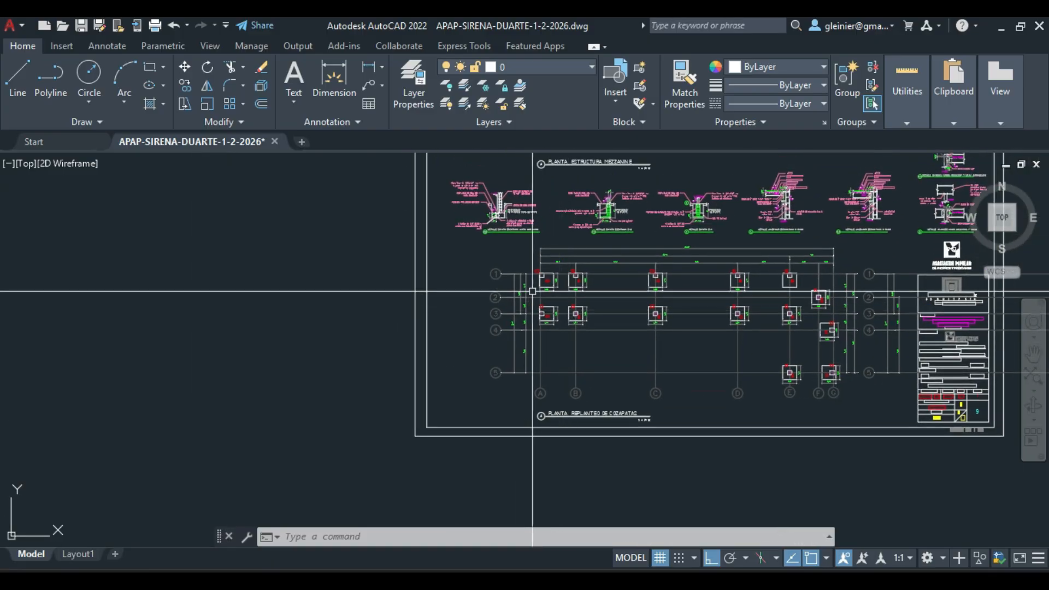
scroll(533, 291, "up", 3)
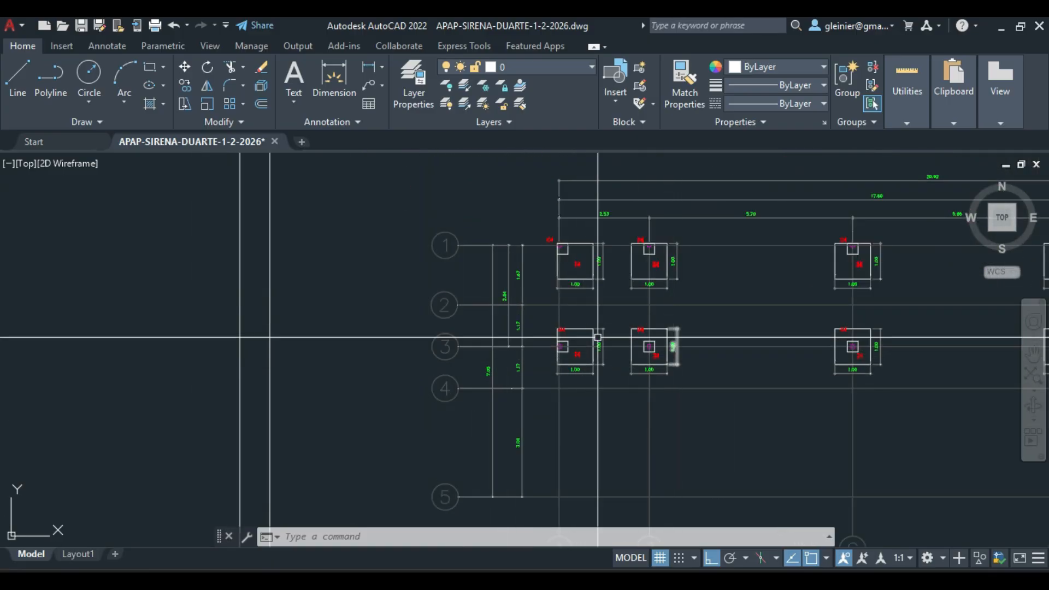
Compare the Tekla column grid around the A-B beams with the AutoCAD footing layout, and bring bays B to D into view in Tekla
key("alt+Tab")
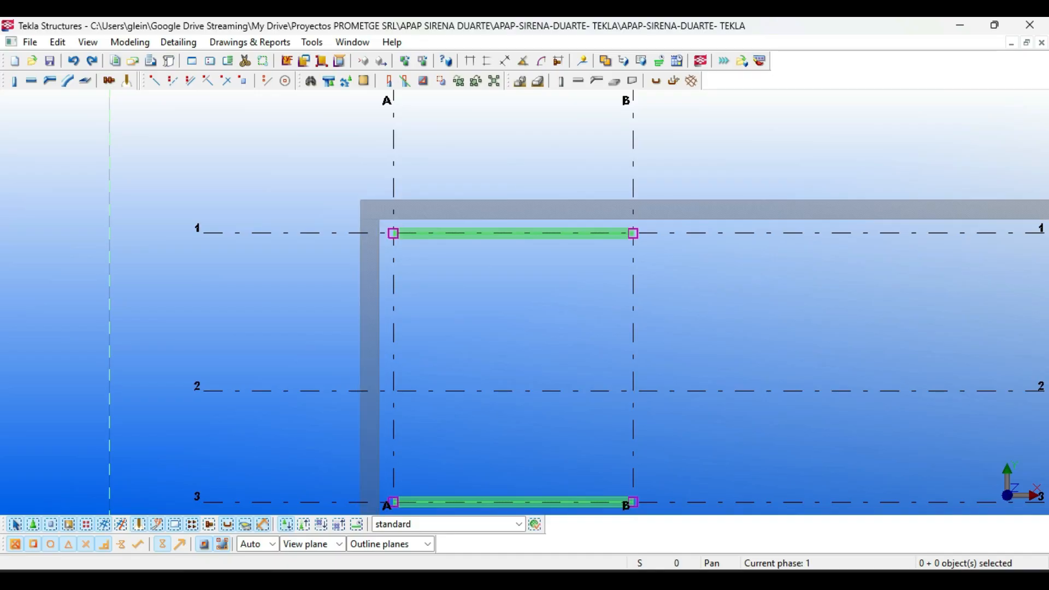
middle_click_drag(524, 355, 527, 251)
scroll(443, 239, "down", 2)
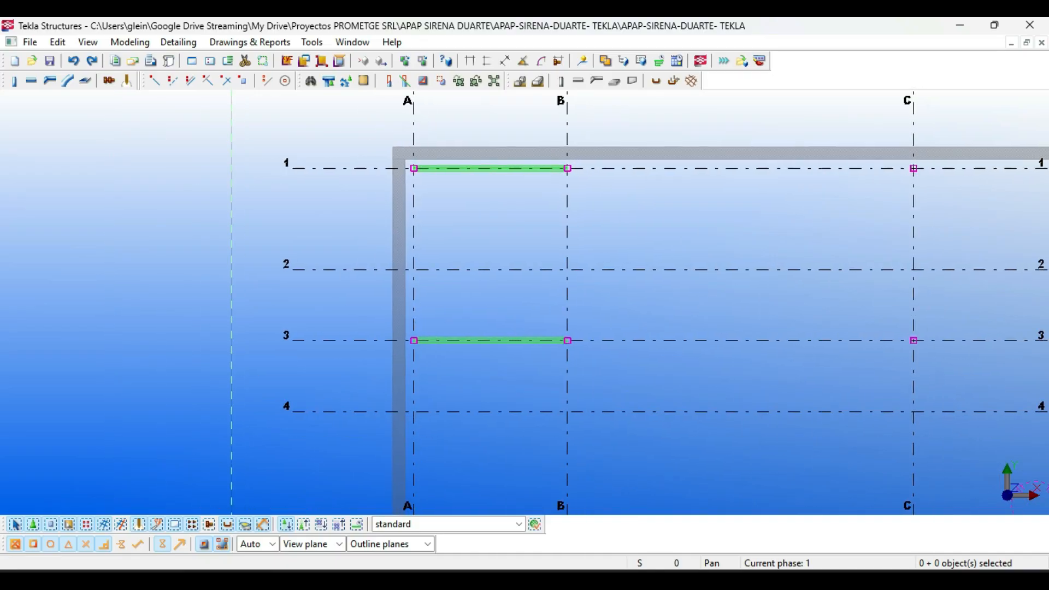
middle_click_drag(443, 239, 347, 230)
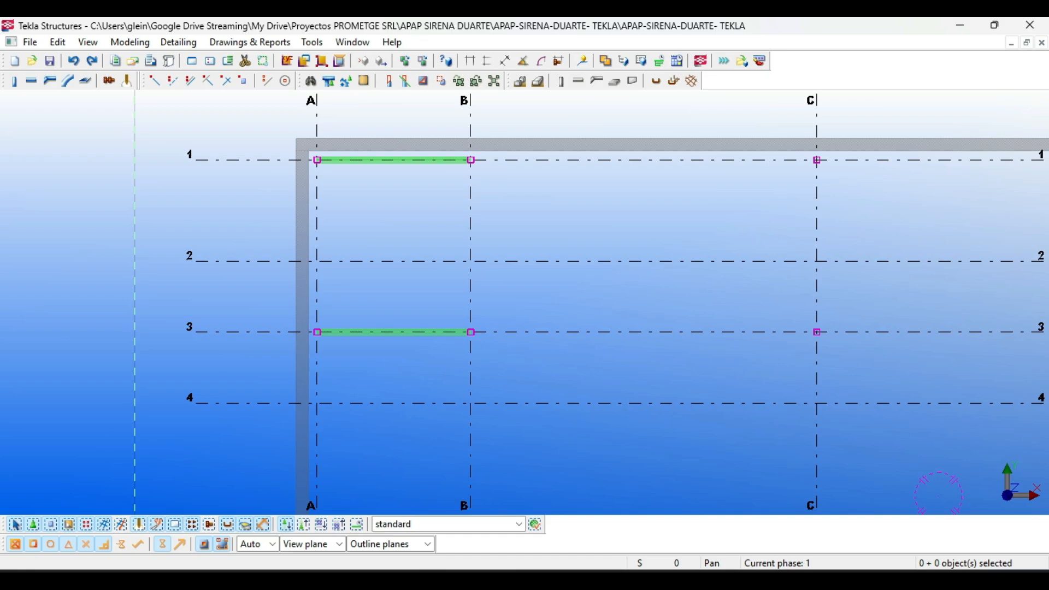
key("alt+Tab")
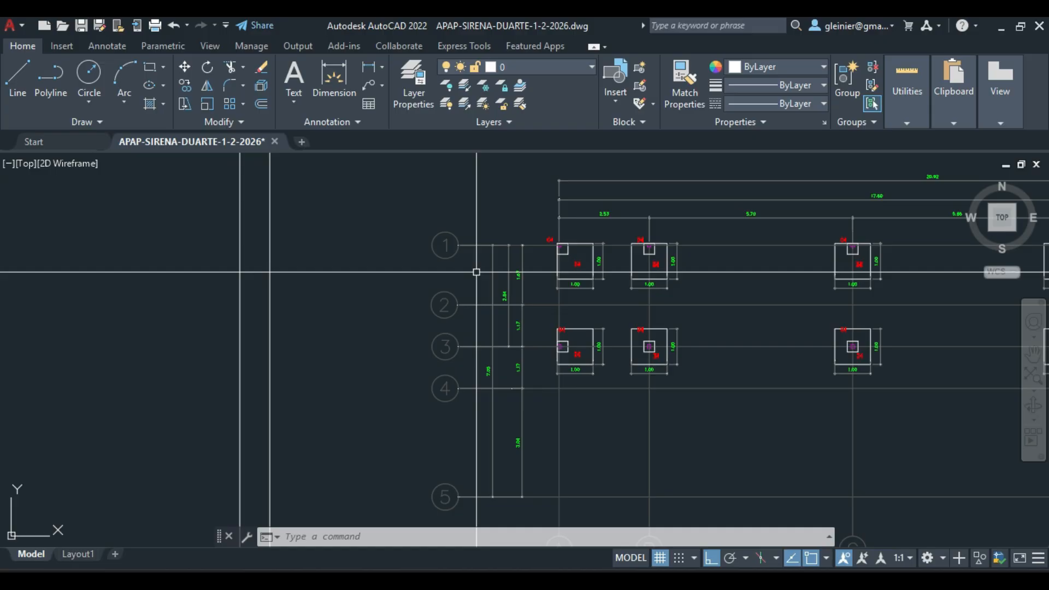
key("alt+Tab")
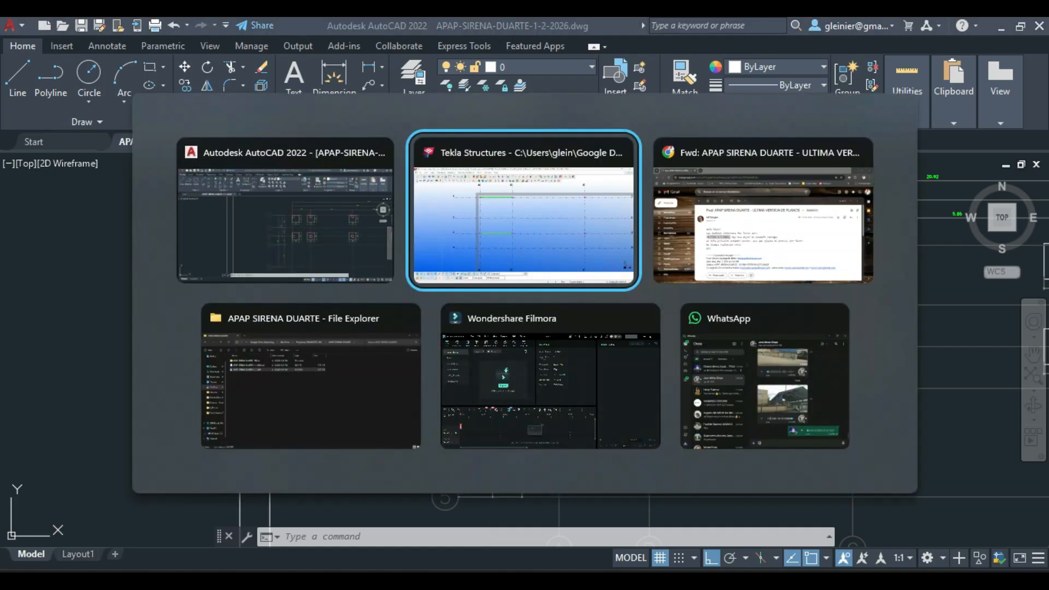
middle_click_drag(525, 284, 370, 320)
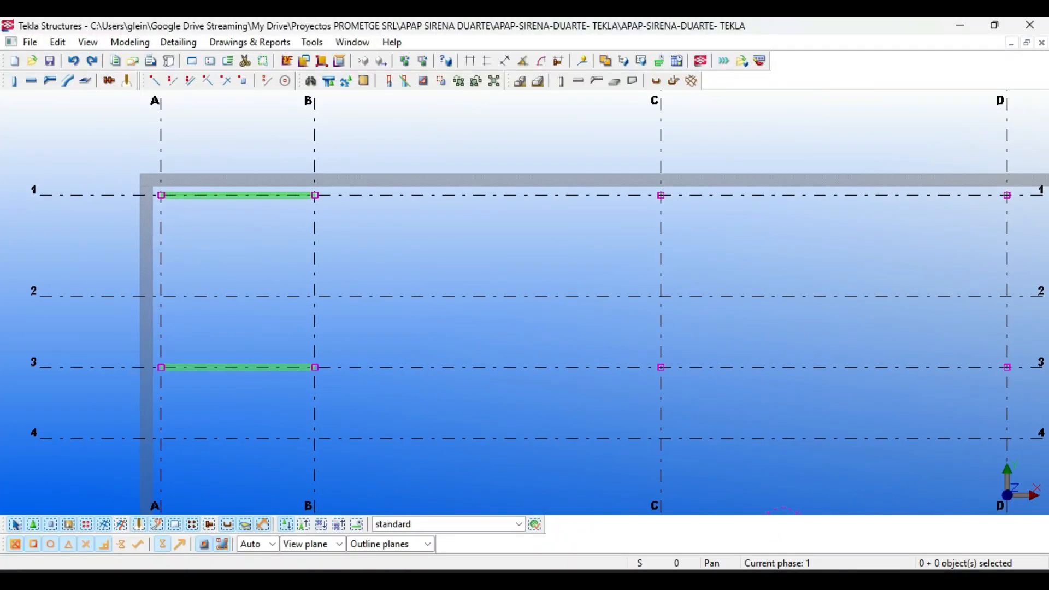
Switch to AutoCAD and examine the V-1 beams in the two bays following the V-2 bay on the framing plan
key("alt+Tab")
scroll(501, 256, "down", 4)
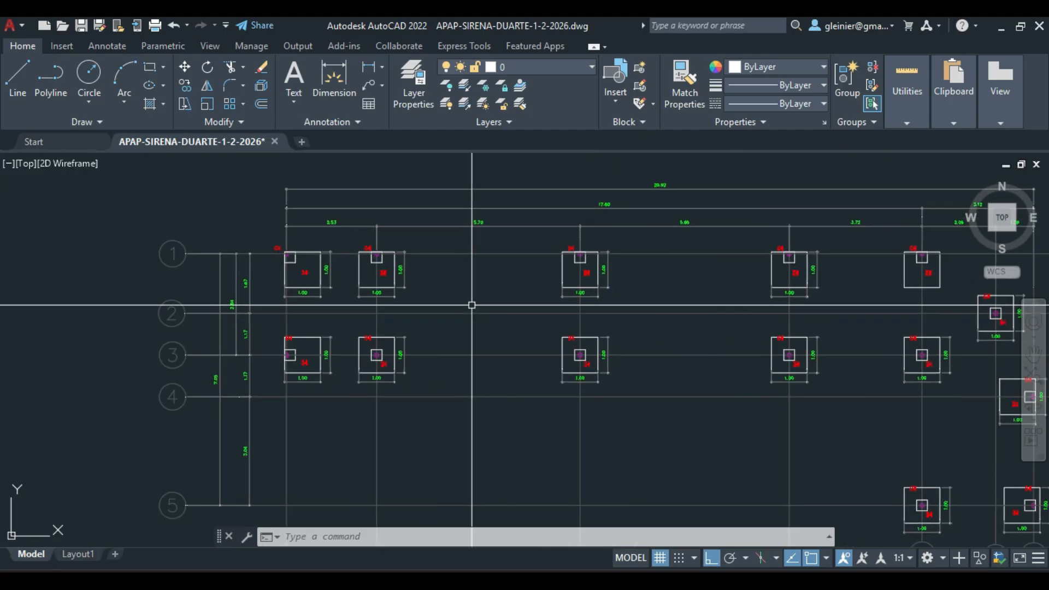
scroll(384, 395, "up", 6)
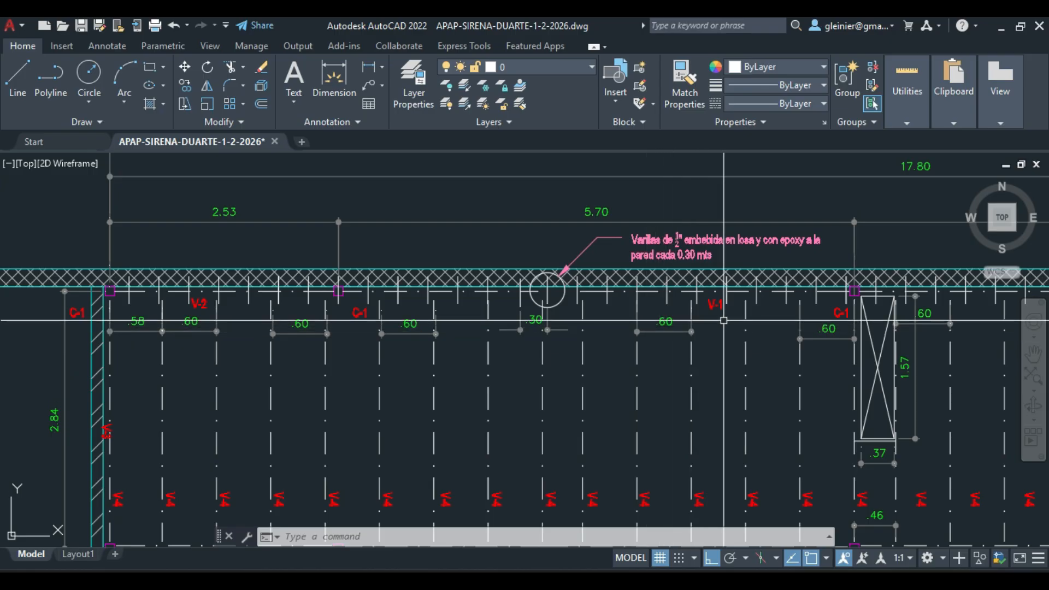
mouse_move(737, 353)
middle_mouse_down()
mouse_move(595, 244)
mouse_move(408, 293)
middle_mouse_up()
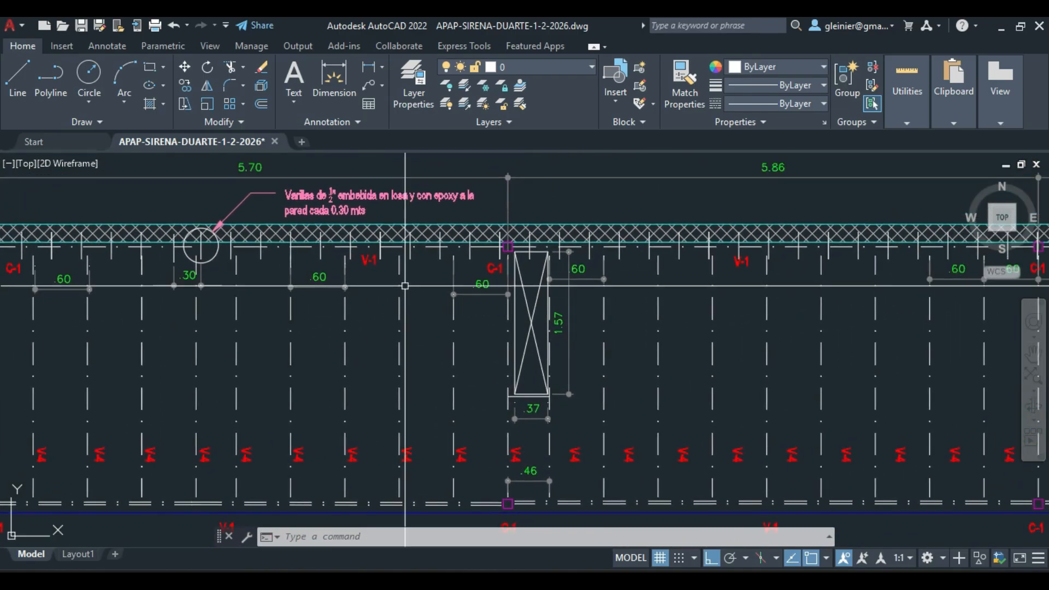
Check the beam marks along the 5.70 and 5.86 bays on the AutoCAD plan and look up their section in the element legend
middle_click_drag(814, 286, 580, 292)
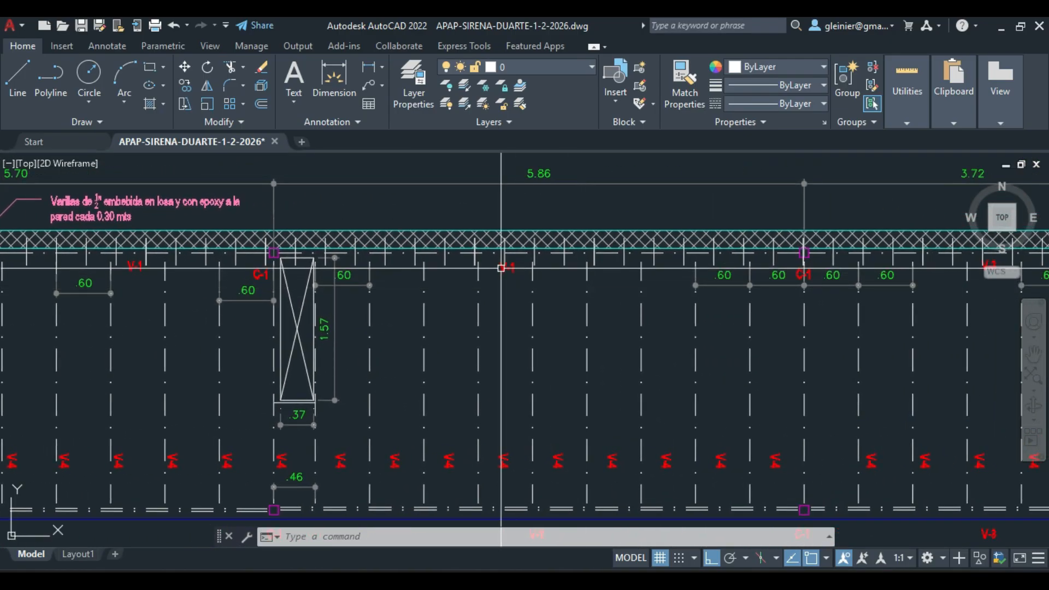
key("alt+Tab")
key("alt+Tab")
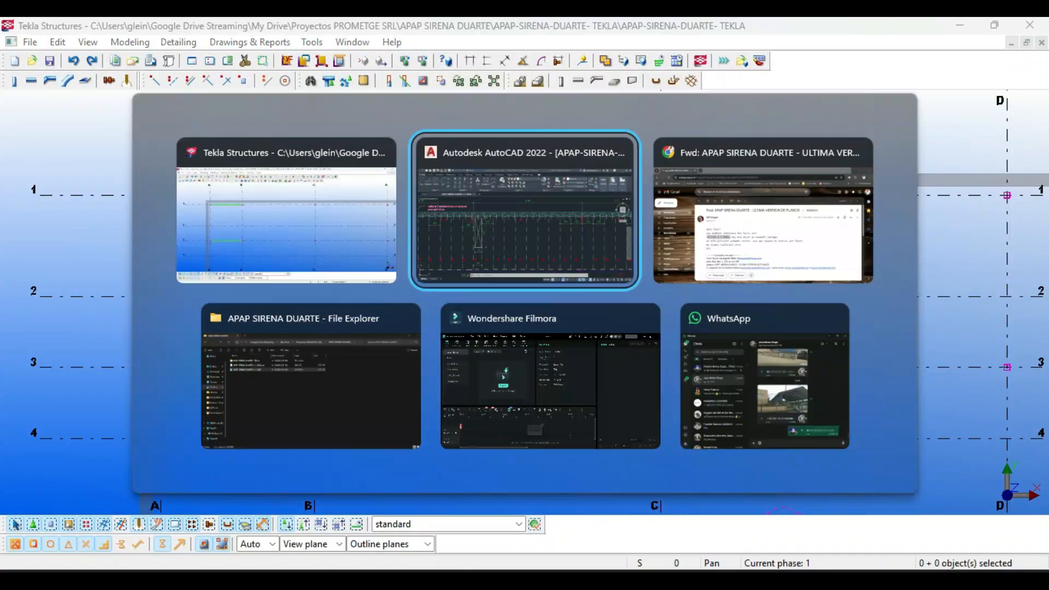
scroll(471, 286, "down", 5)
scroll(569, 311, "up", 5)
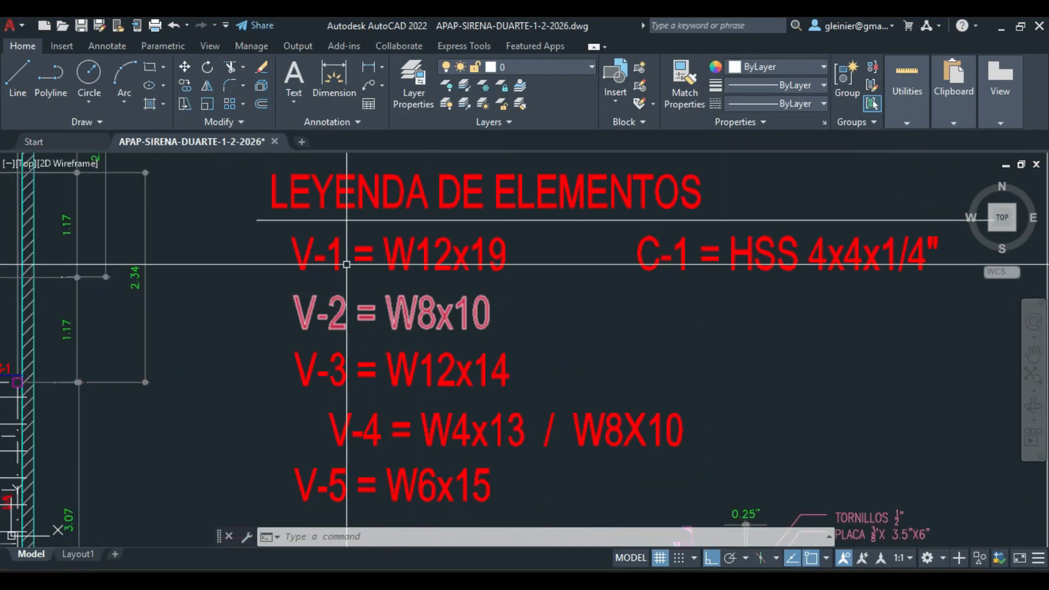
Switch to Tekla Structures and choose the W310X28.3 hot-rolled I profile in the beam properties
key("alt+Tab")
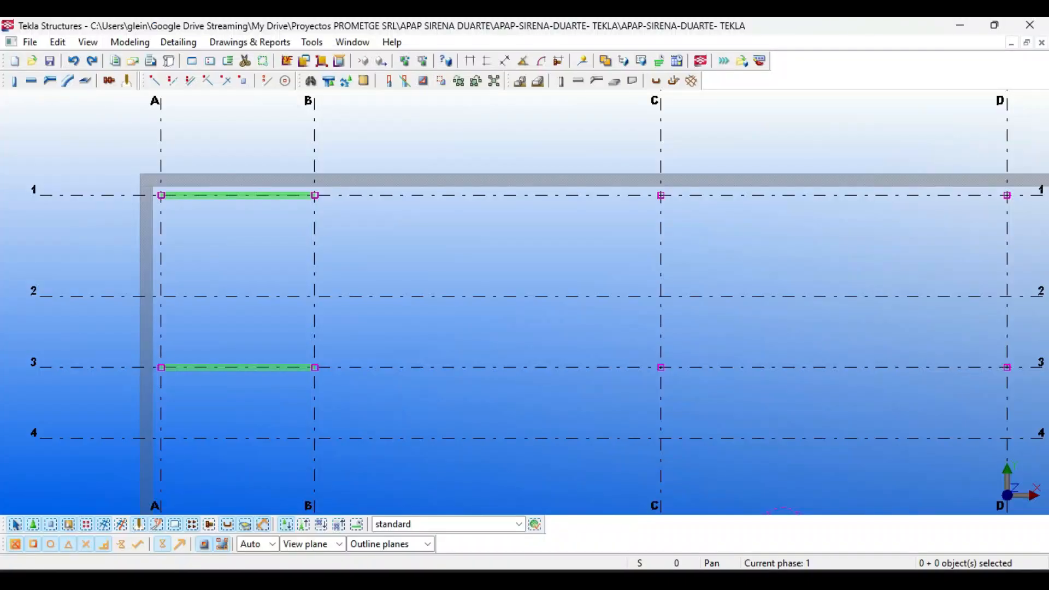
middle_click_drag(455, 249, 500, 276)
left_click(501, 276)
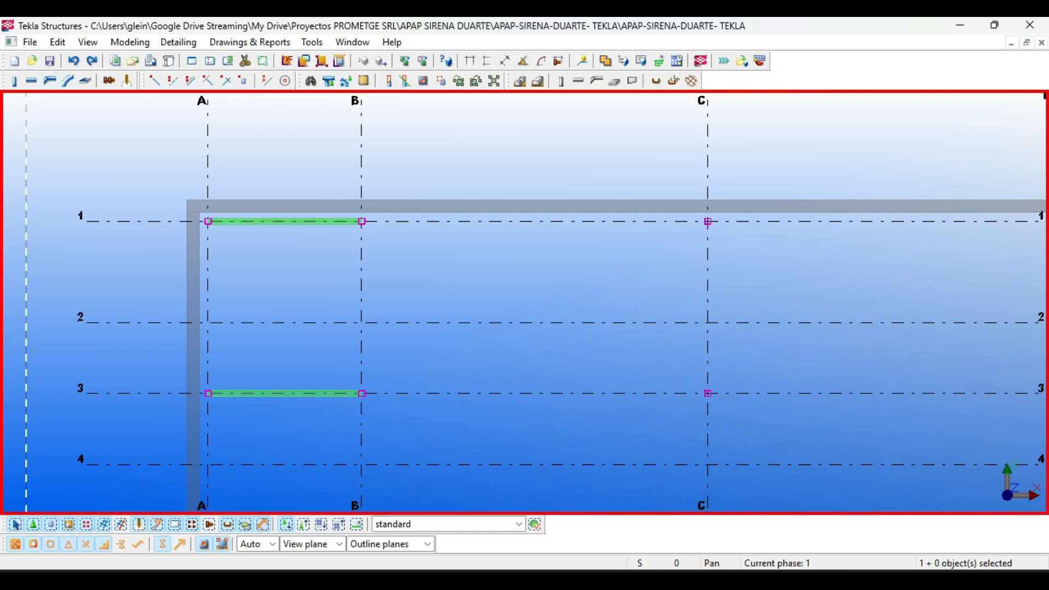
key("alt+Return")
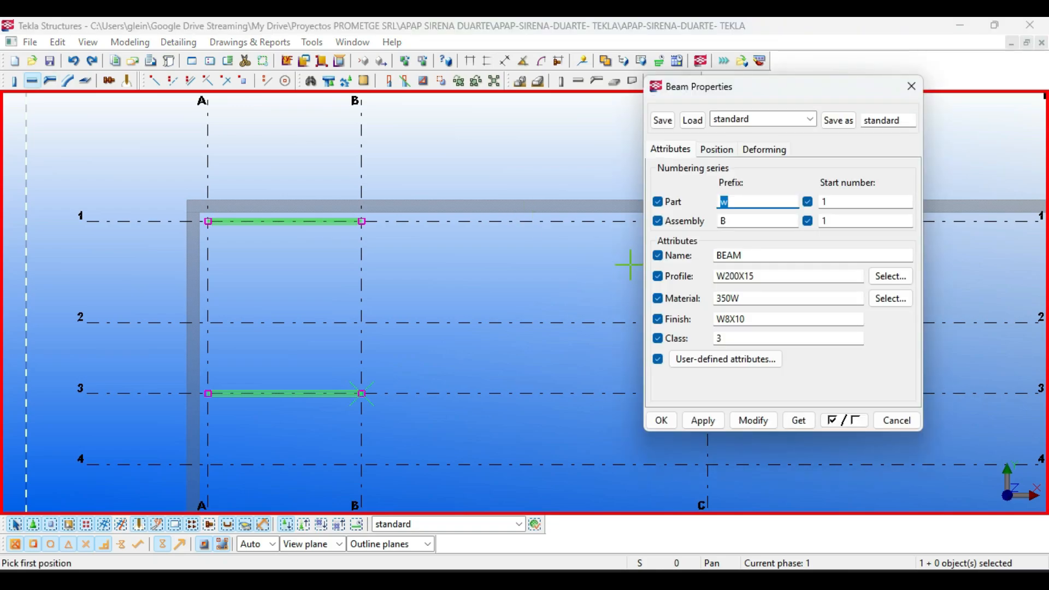
left_click(889, 298)
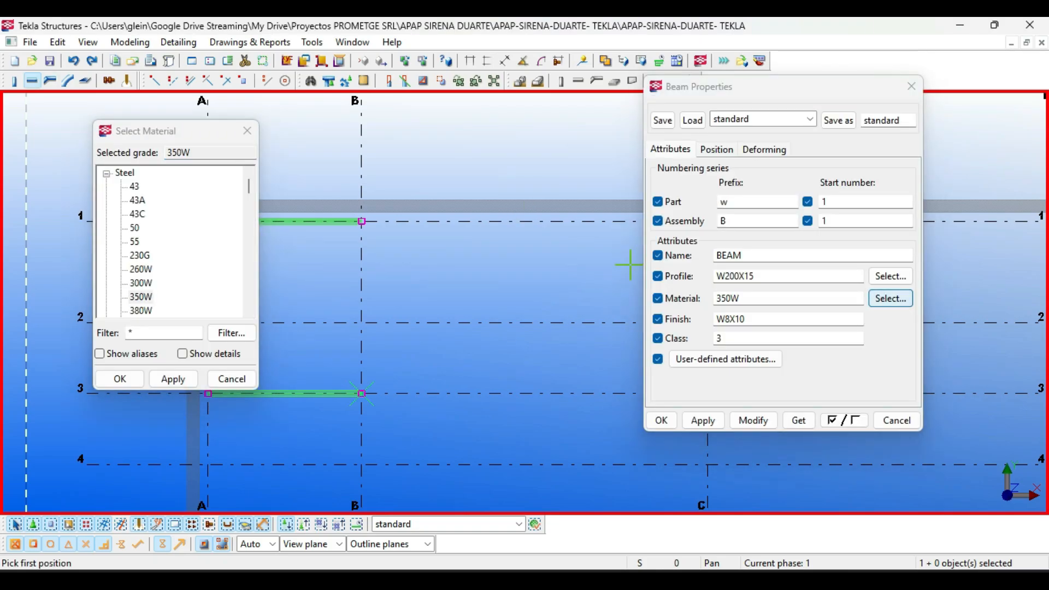
key("Escape")
left_click(891, 276)
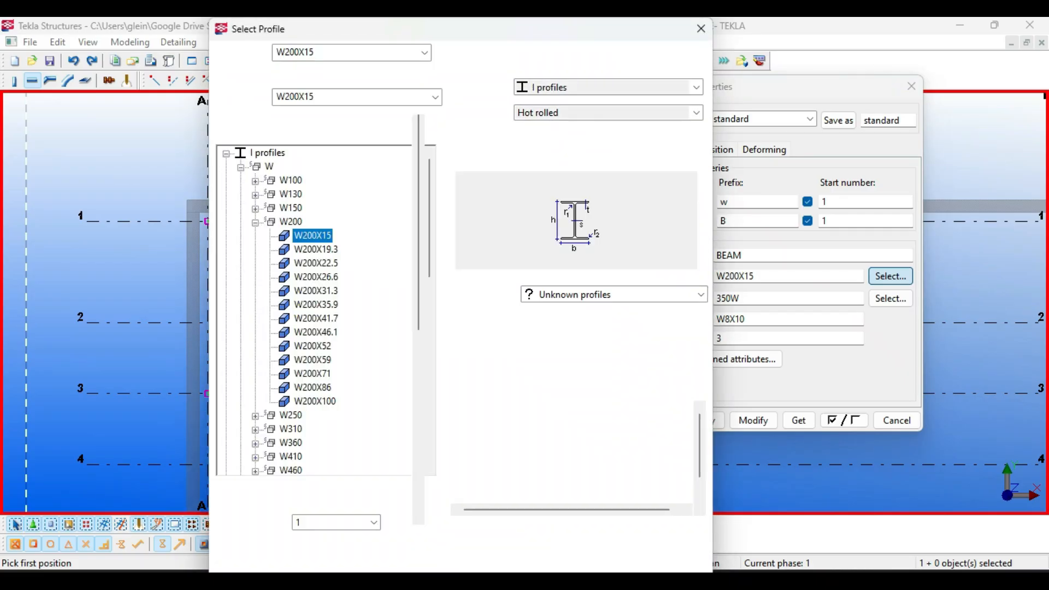
left_click(255, 178)
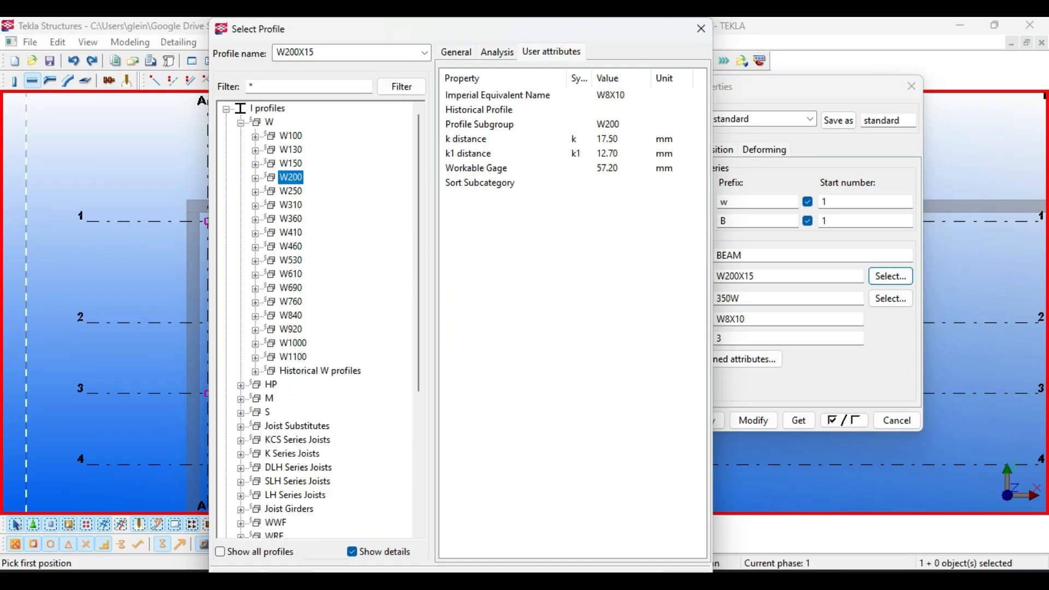
left_click(255, 206)
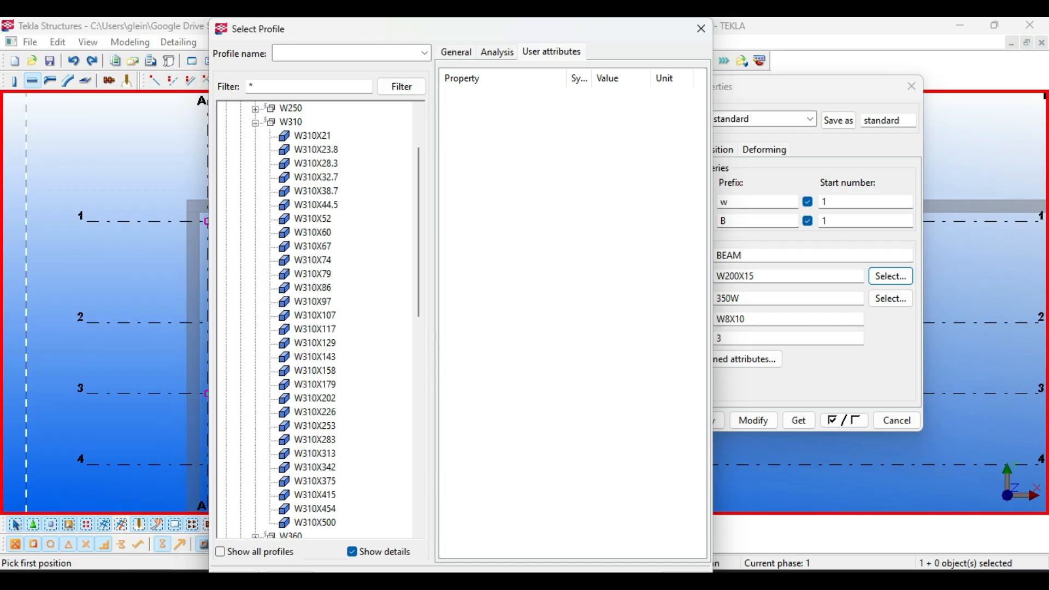
left_click(316, 149)
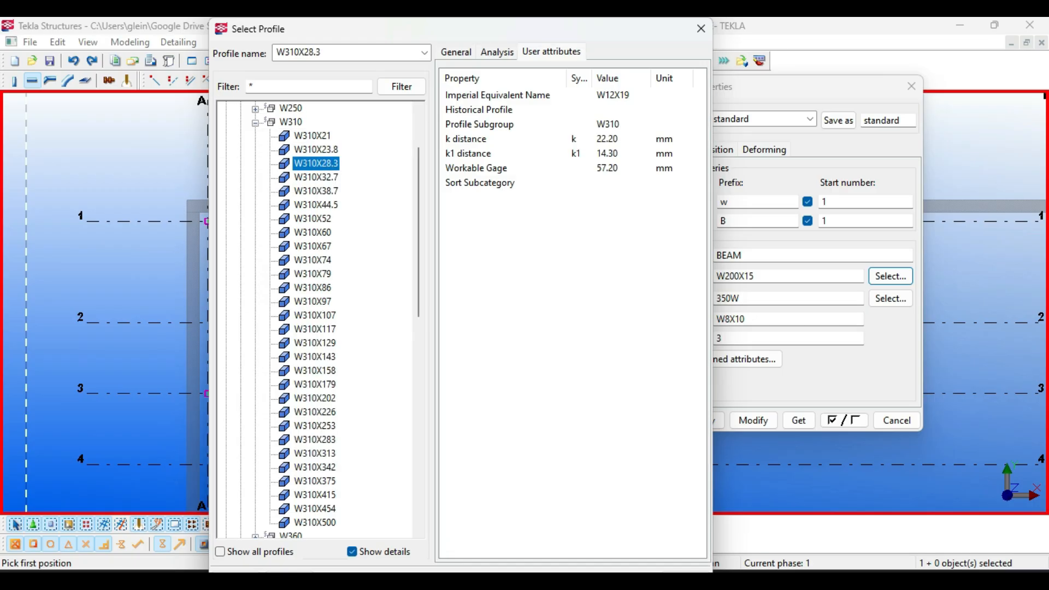
double_click(314, 162)
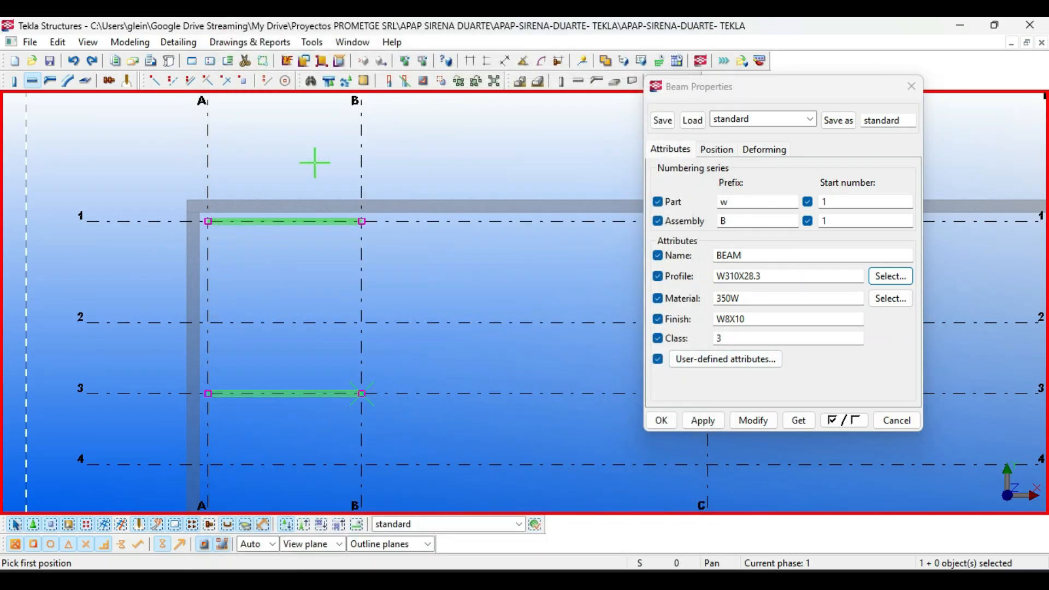
Set the beam's finish to W12X19 and its class to 4, and accept the beam properties
double_click(730, 320)
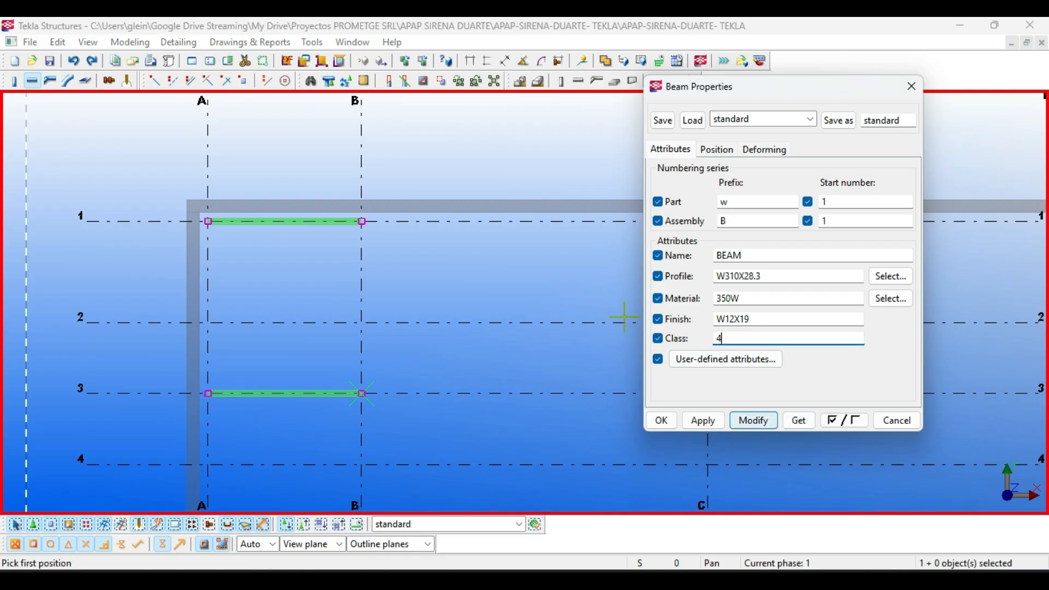
left_click(753, 420)
left_click(661, 420)
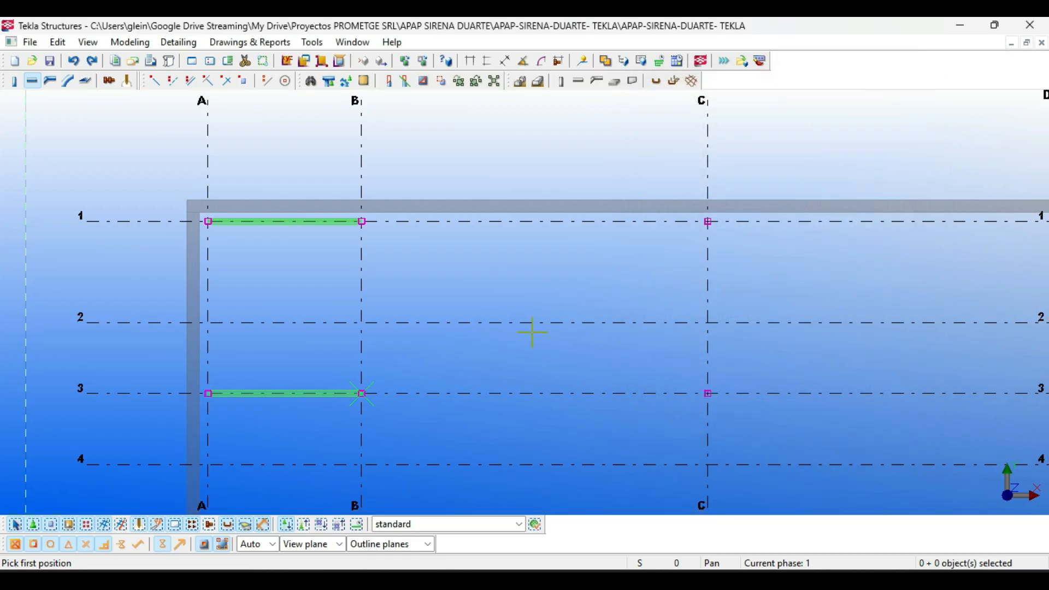
Place a W310X28.3 beam along grid line 1 from the column at B to the column at C
scroll(367, 219, "up", 6)
left_click(342, 229)
scroll(363, 233, "down", 4)
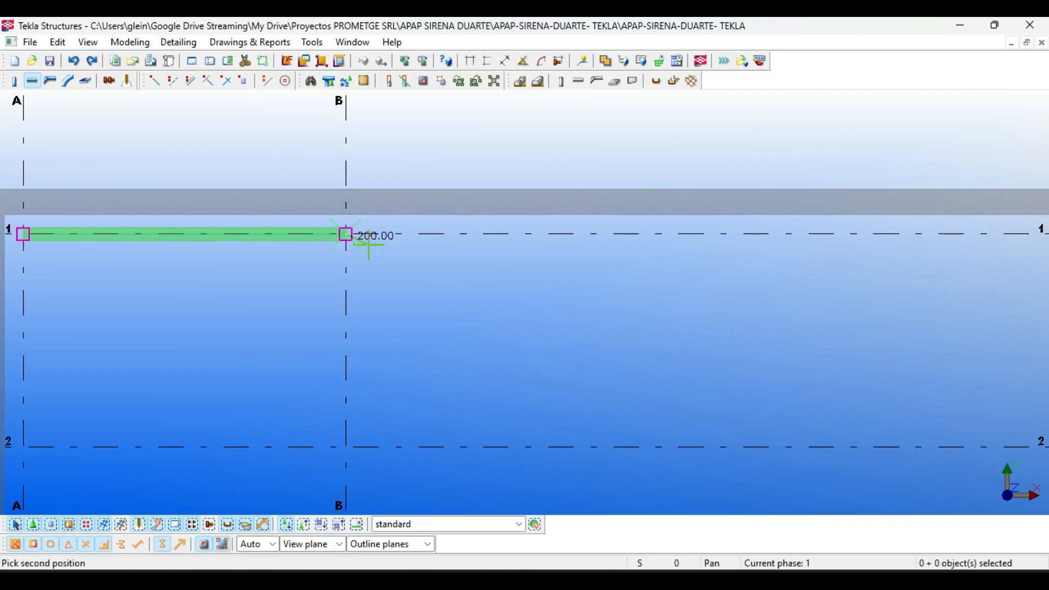
scroll(674, 224, "up", 5)
left_click(829, 241)
scroll(703, 236, "down", 7)
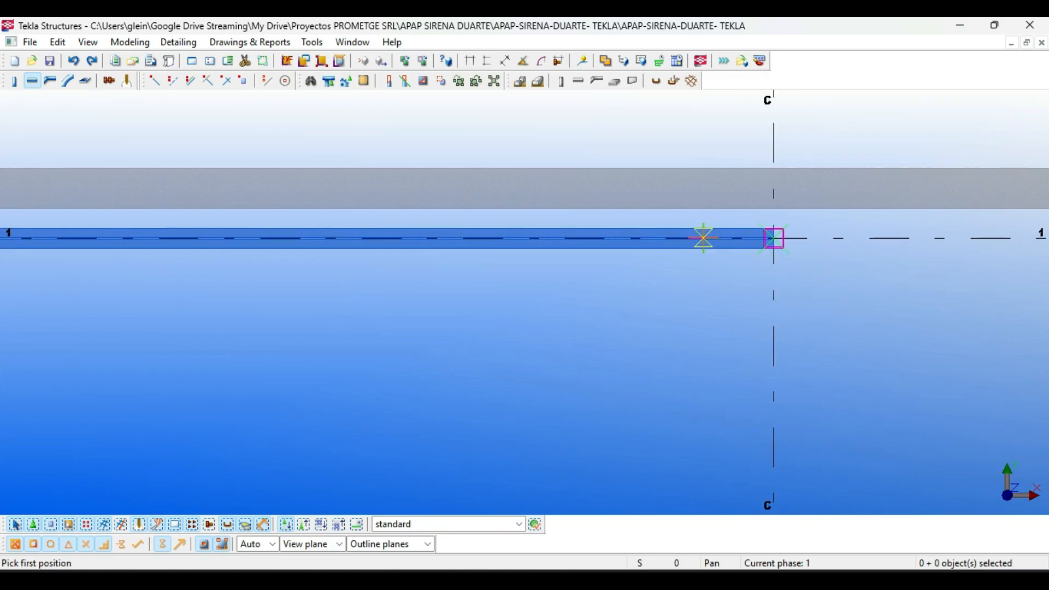
Place a W310X28.3 beam along grid line 3 from the column at C to the column at B
middle_click_drag(714, 328, 739, 232)
scroll(726, 331, "up", 1)
scroll(741, 375, "down", 2)
scroll(740, 231, "up", 1)
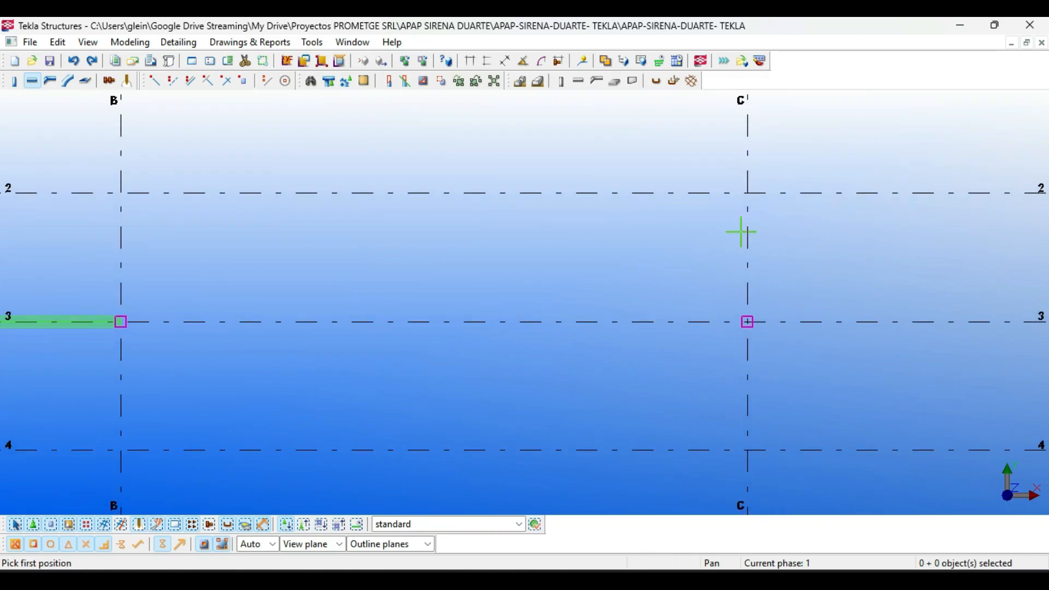
scroll(736, 331, "up", 6)
scroll(761, 300, "down", 6)
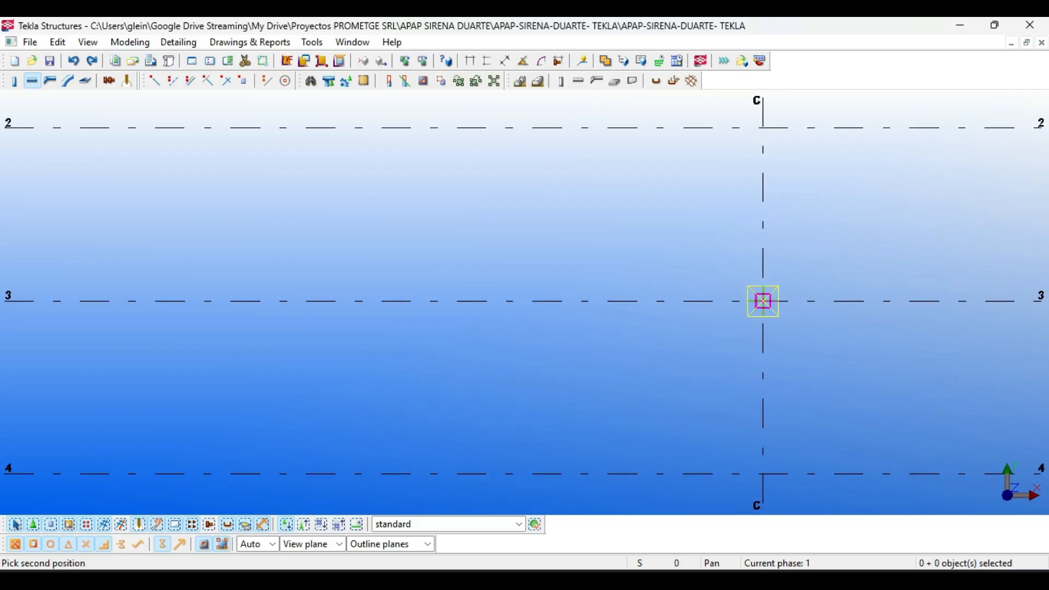
middle_click_drag(247, 300, 464, 253)
scroll(374, 243, "up", 6)
left_click(323, 266)
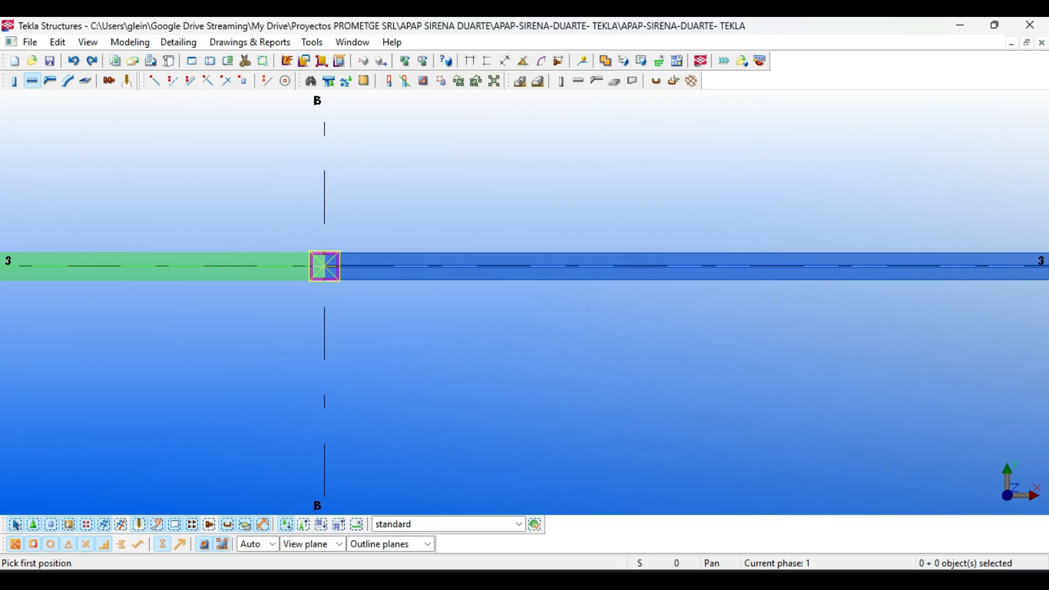
scroll(323, 267, "down", 5)
key("Escape")
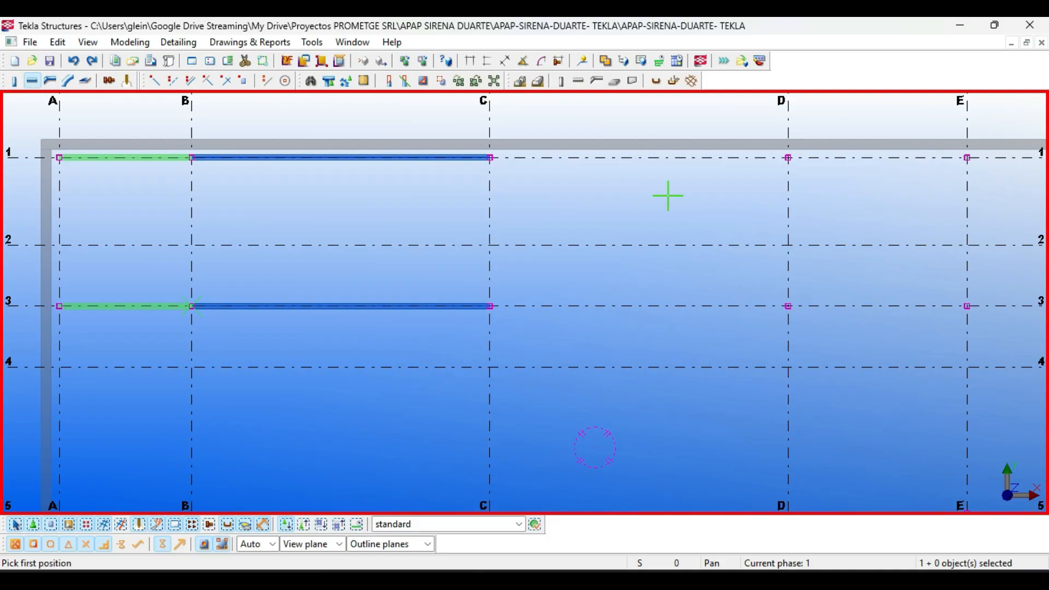
Place a W310X28.3 beam along grid line 1 from the column at C to the column at D
scroll(492, 159, "up", 8)
left_click(290, 140)
scroll(344, 164, "down", 5)
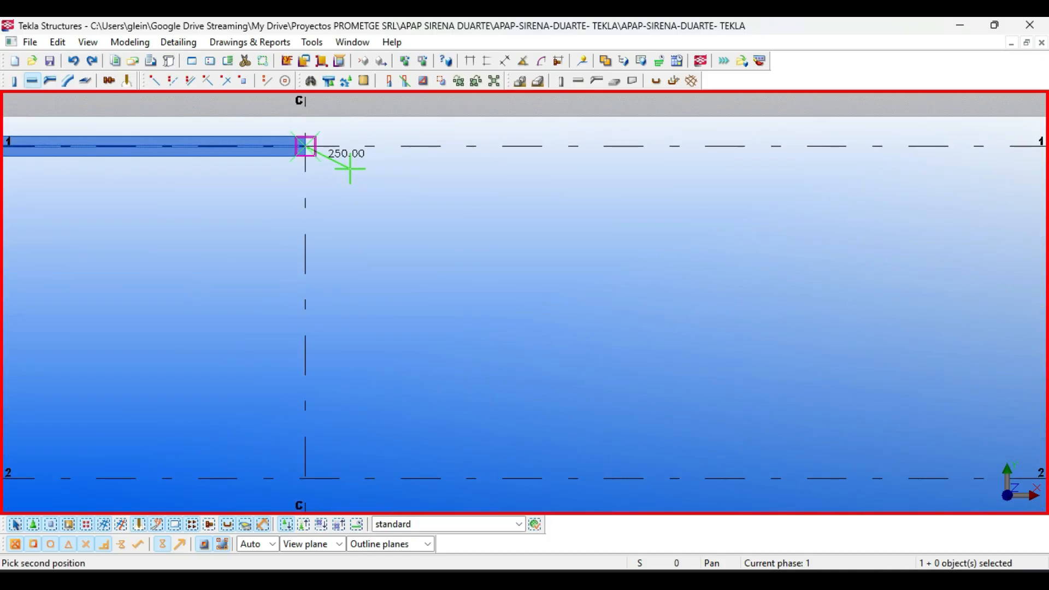
middle_click_drag(809, 158, 552, 170)
scroll(557, 167, "up", 5)
left_click(520, 198)
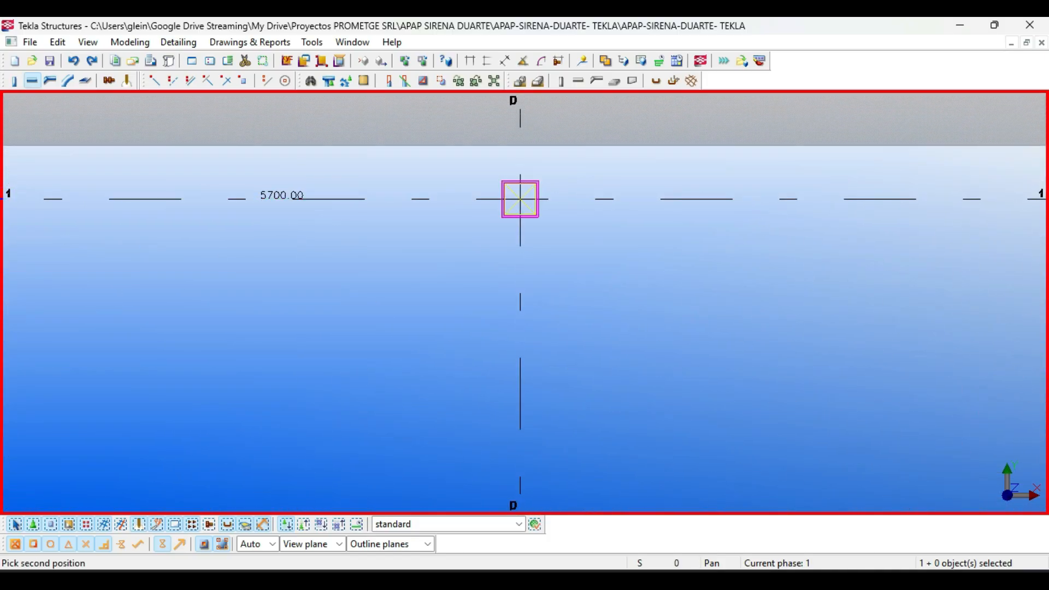
Place a W310X28.3 beam along grid line 3 from the column at D to the column at C
scroll(520, 198, "down", 5)
scroll(539, 343, "up", 3)
scroll(541, 368, "up", 3)
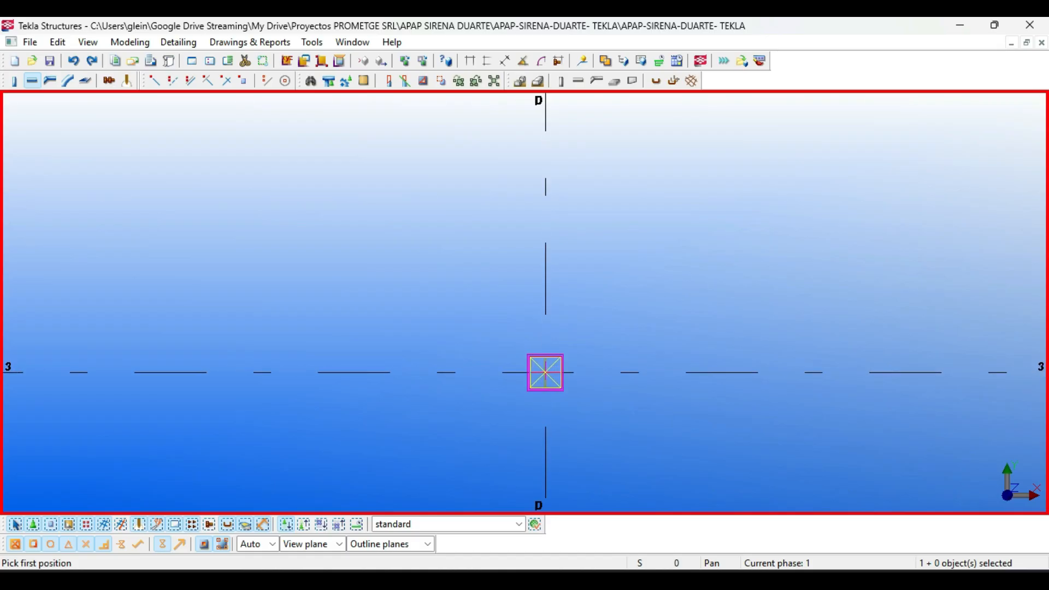
left_click(545, 372)
scroll(574, 306, "down", 4)
middle_click_drag(152, 319, 440, 291)
scroll(311, 291, "up", 4)
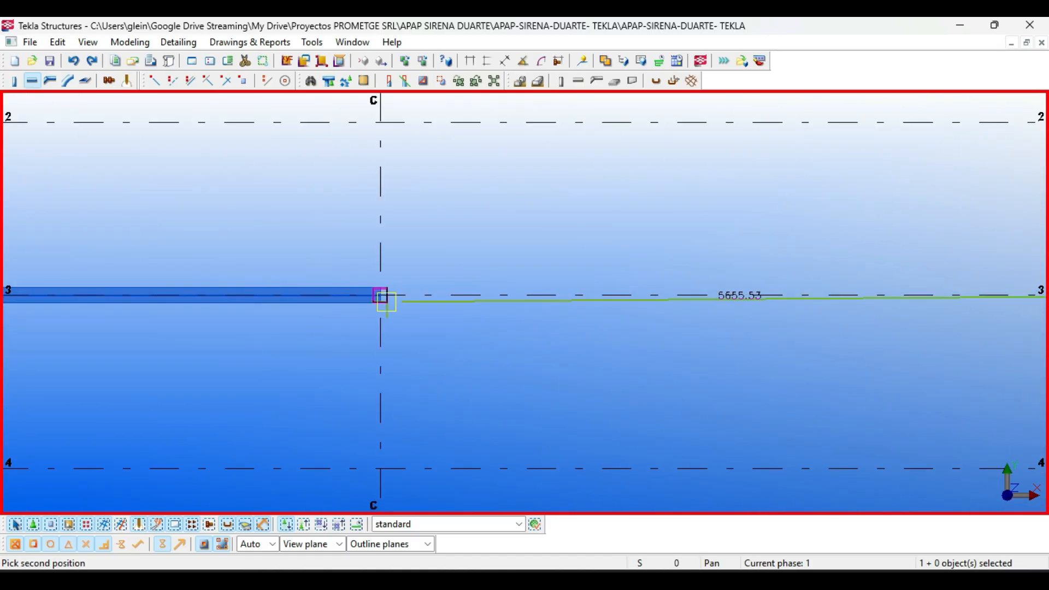
left_click(364, 284)
scroll(394, 246, "down", 6)
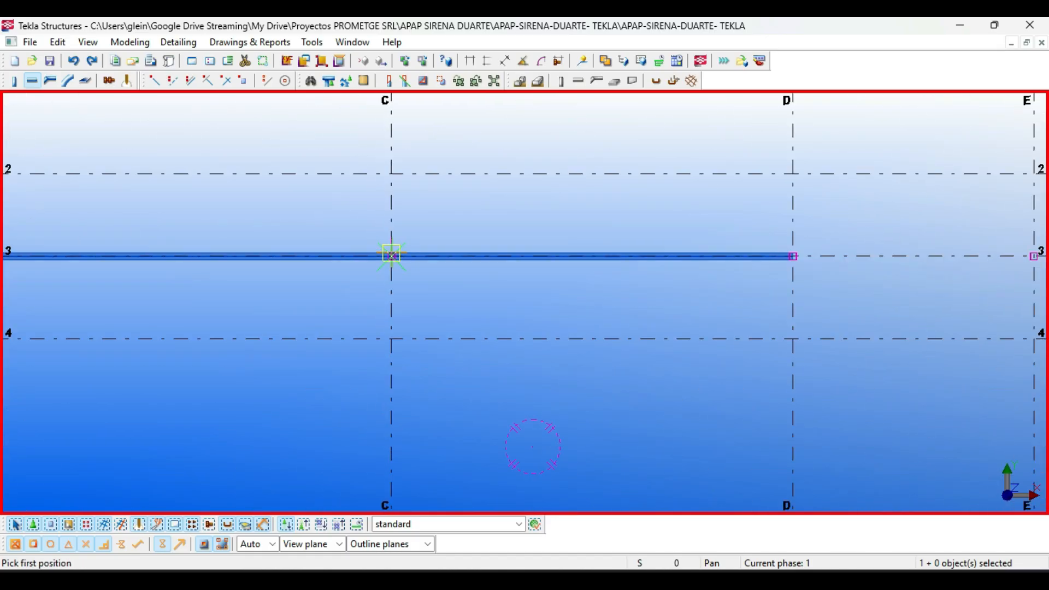
middle_click_drag(479, 408, 512, 411)
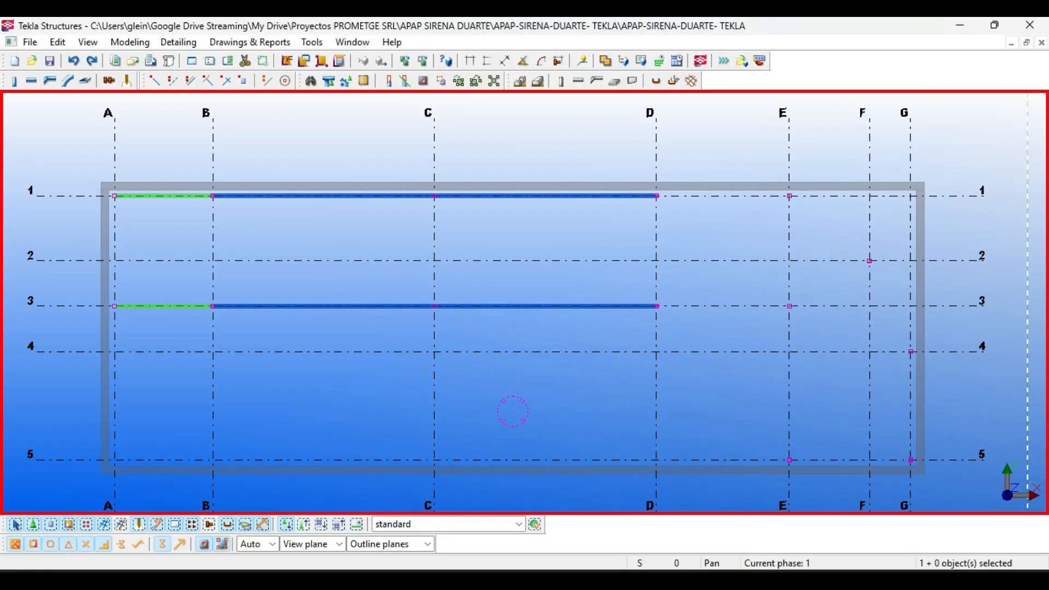
Switch to AutoCAD, examine the beam marks of the 3.72 bay and their section in the element legend, and return to Tekla Structures
key("alt+Tab")
scroll(420, 276, "down", 8)
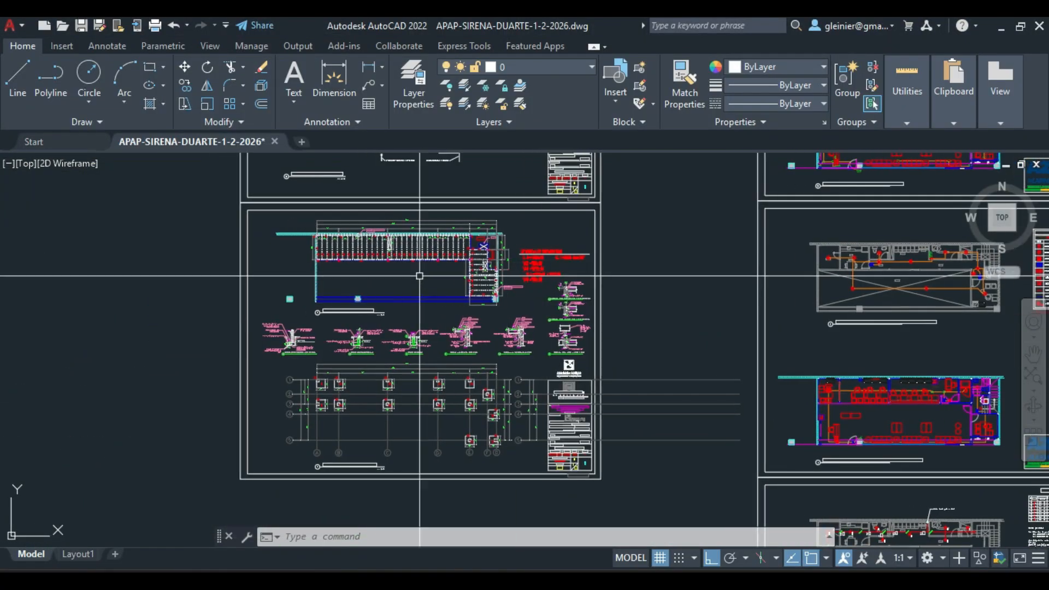
scroll(419, 276, "up", 8)
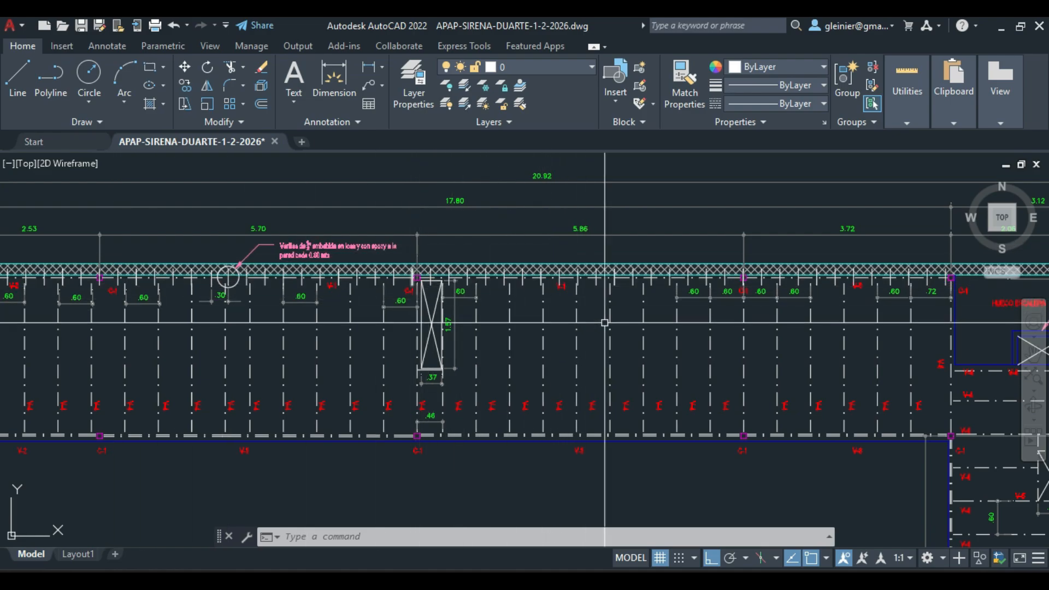
middle_click_drag(833, 291, 647, 294)
scroll(659, 287, "up", 5)
scroll(695, 285, "down", 5)
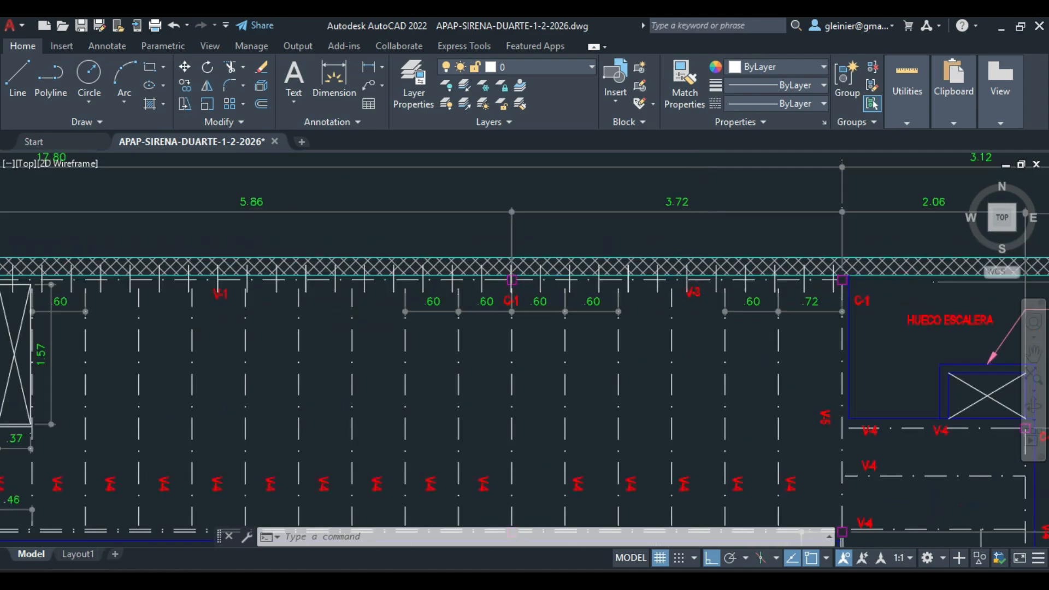
middle_click_drag(747, 303, 675, 313)
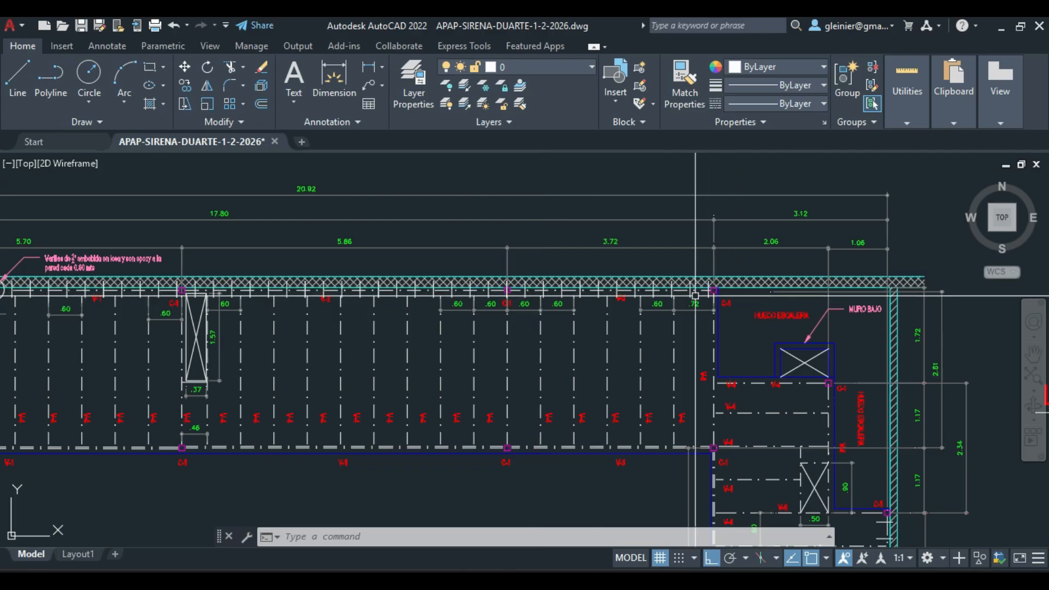
middle_click_drag(771, 356, 301, 269)
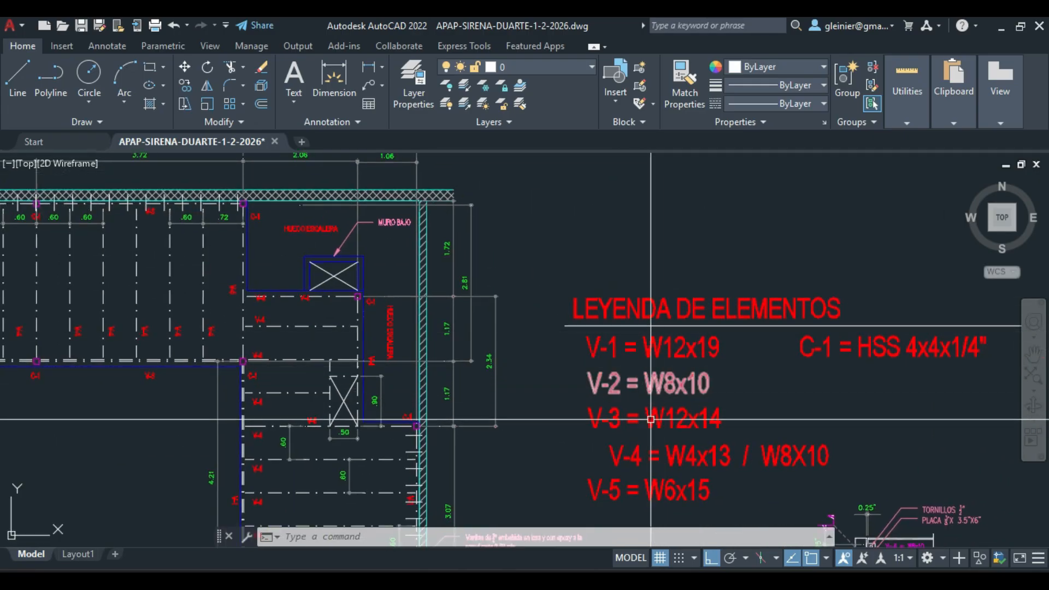
middle_click_drag(193, 337, 602, 273)
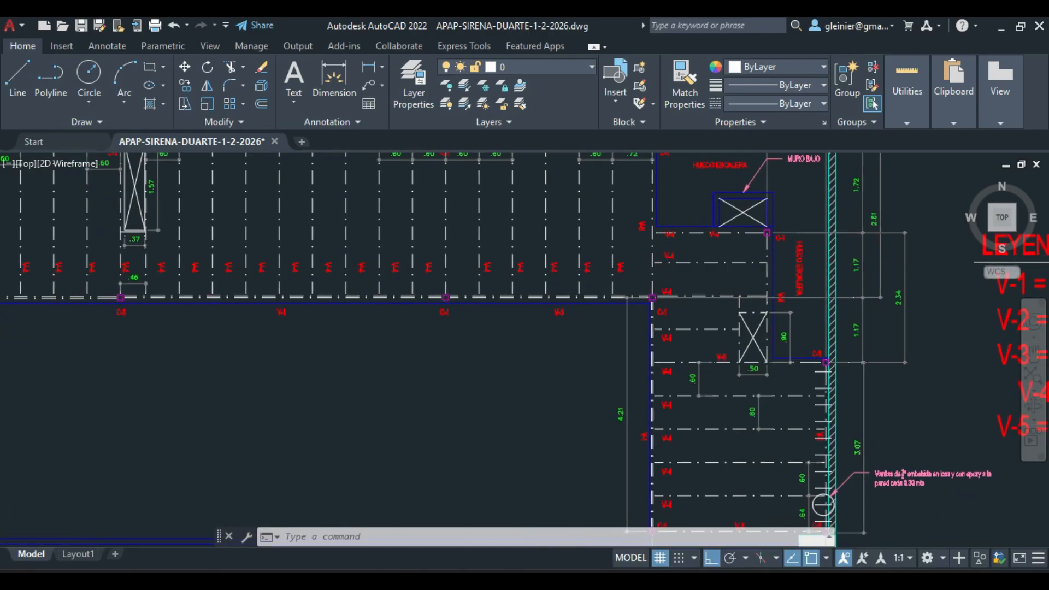
scroll(490, 226, "down", 1)
middle_click_drag(491, 226, 483, 293)
scroll(543, 275, "up", 3)
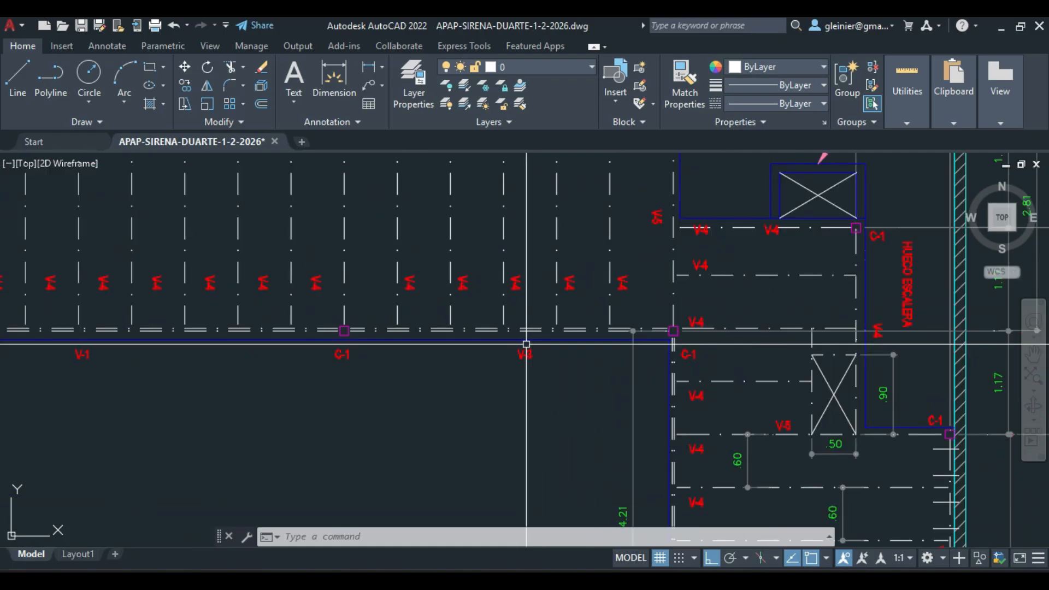
middle_click_drag(542, 274, 538, 361)
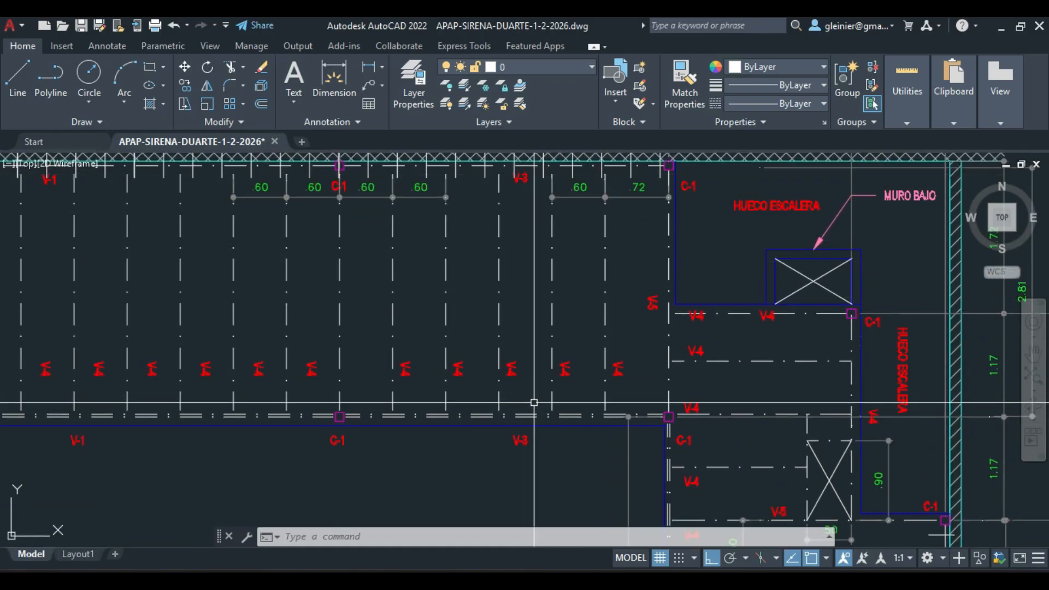
key("alt+Tab")
middle_click_drag(525, 300, 398, 305)
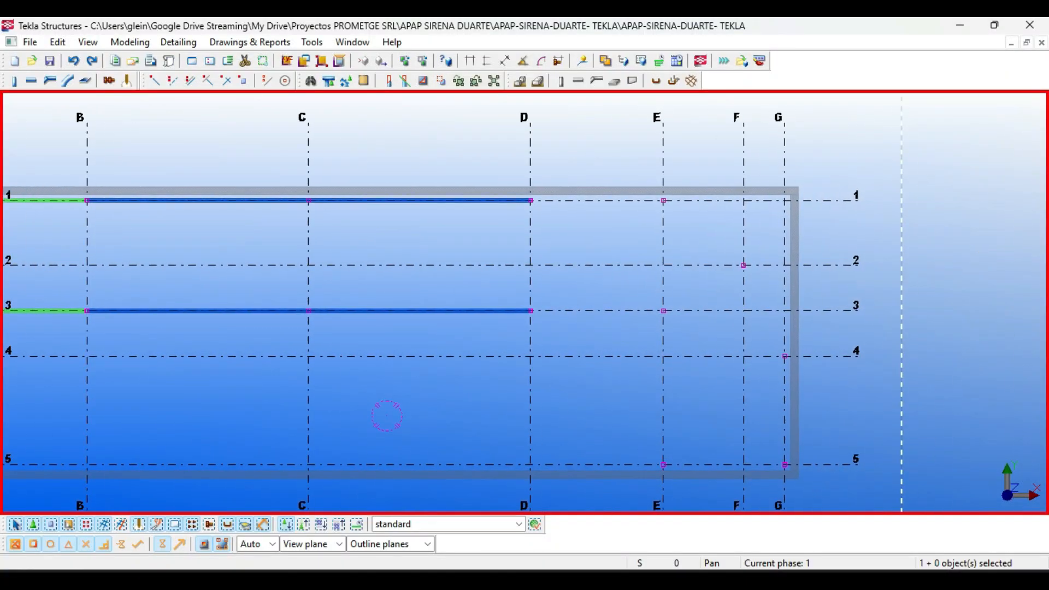
Set the beam properties to profile W310X21 and finish W12X14, with a different class from the previous beams
double_click(31, 80)
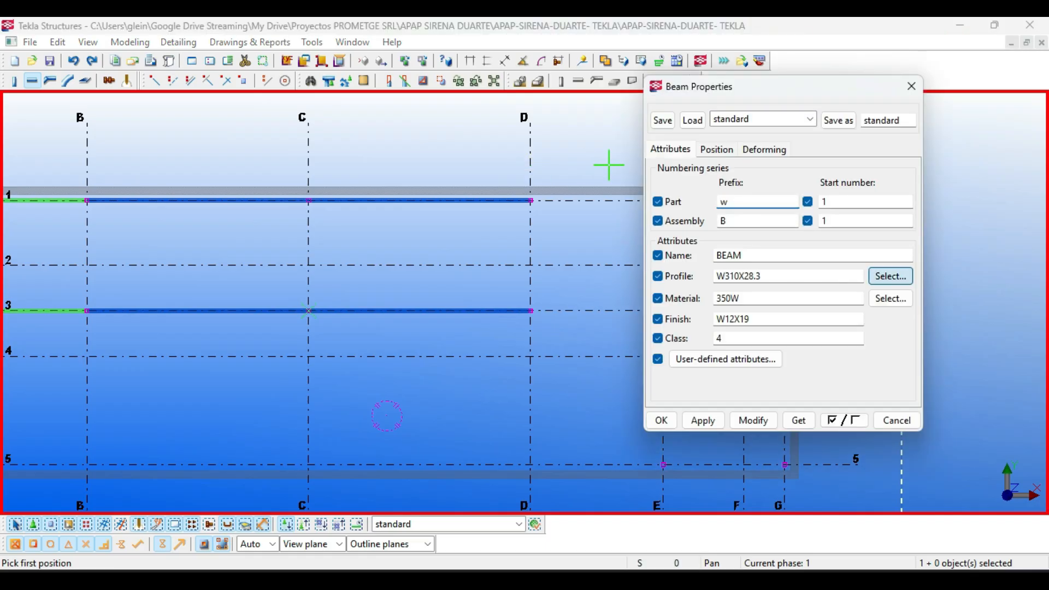
left_click(891, 276)
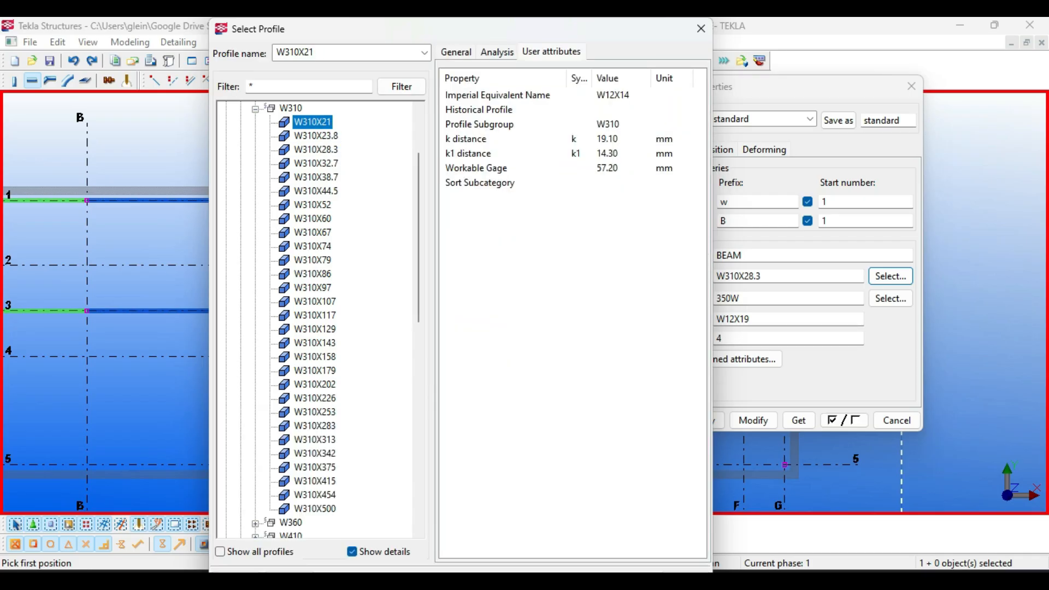
key("Return")
left_click(749, 319)
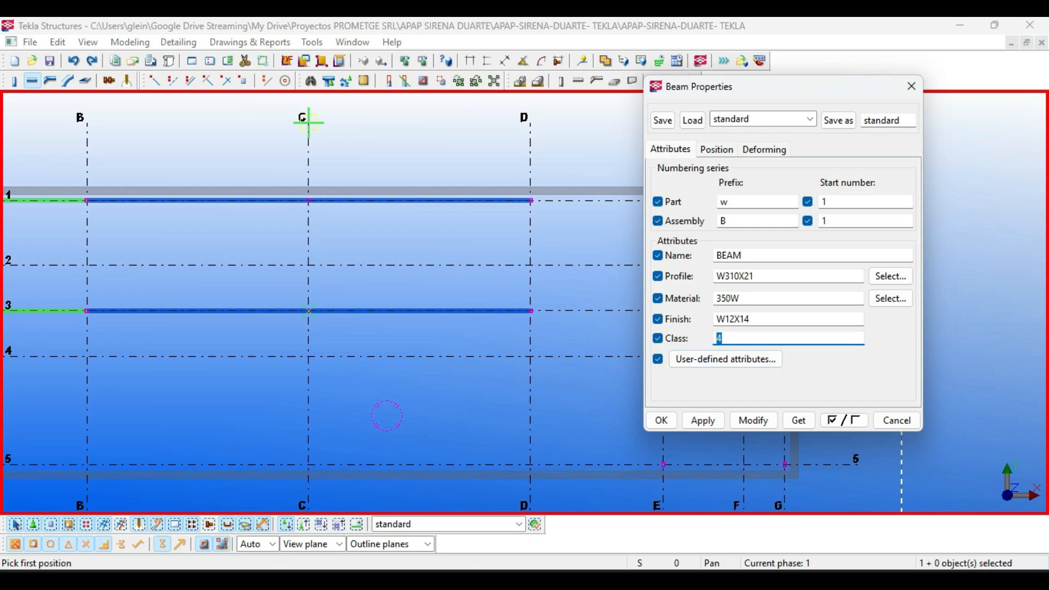
left_click(752, 420)
left_click(660, 420)
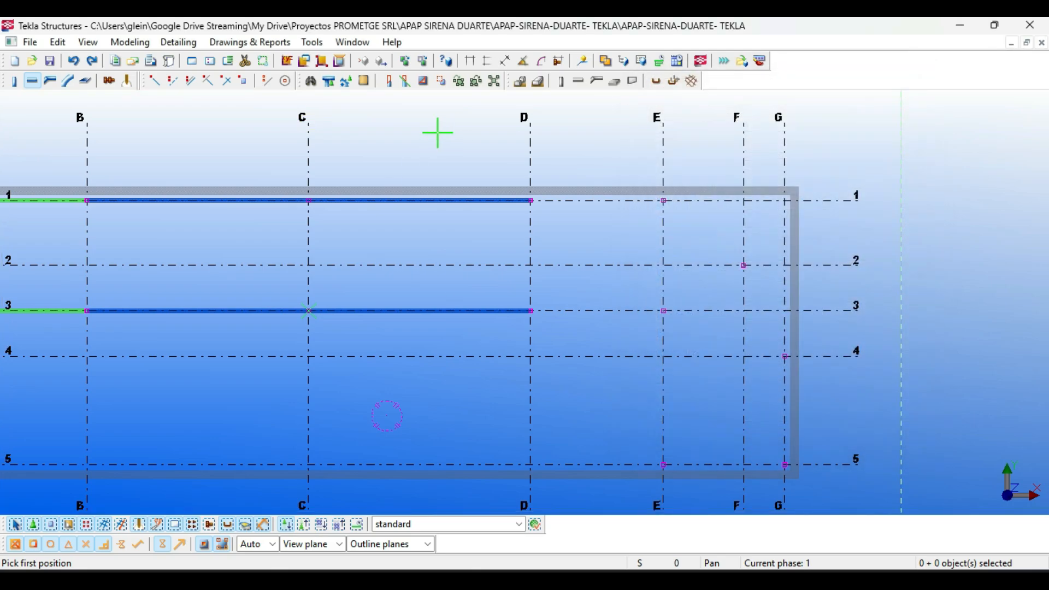
Place a W310X21 beam along grid line 1 from the column at D to the column at E
scroll(550, 213, "up", 10)
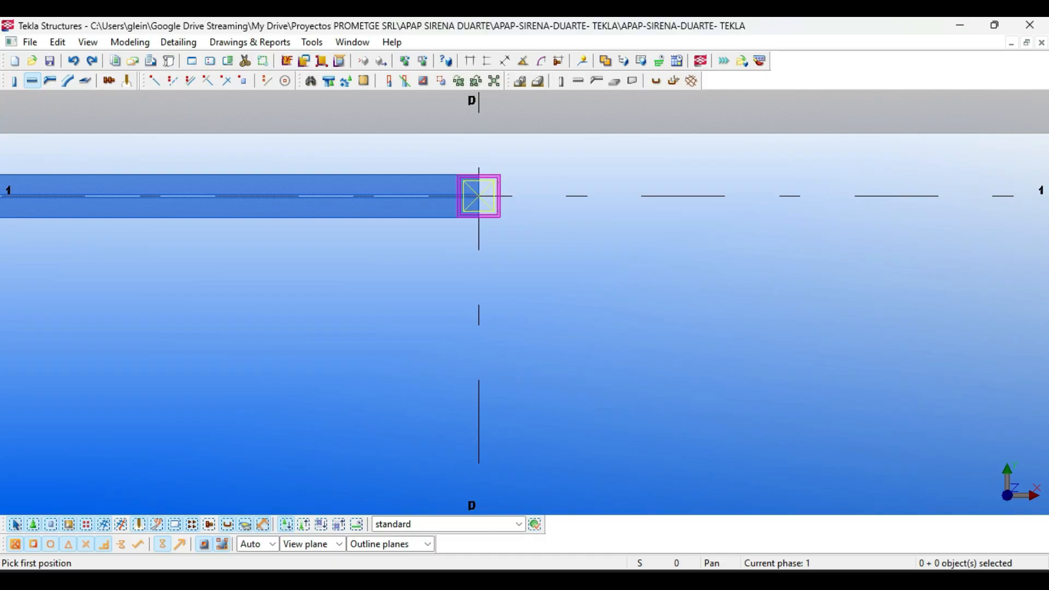
left_click(479, 195)
scroll(479, 195, "down", 5)
scroll(765, 220, "up", 6)
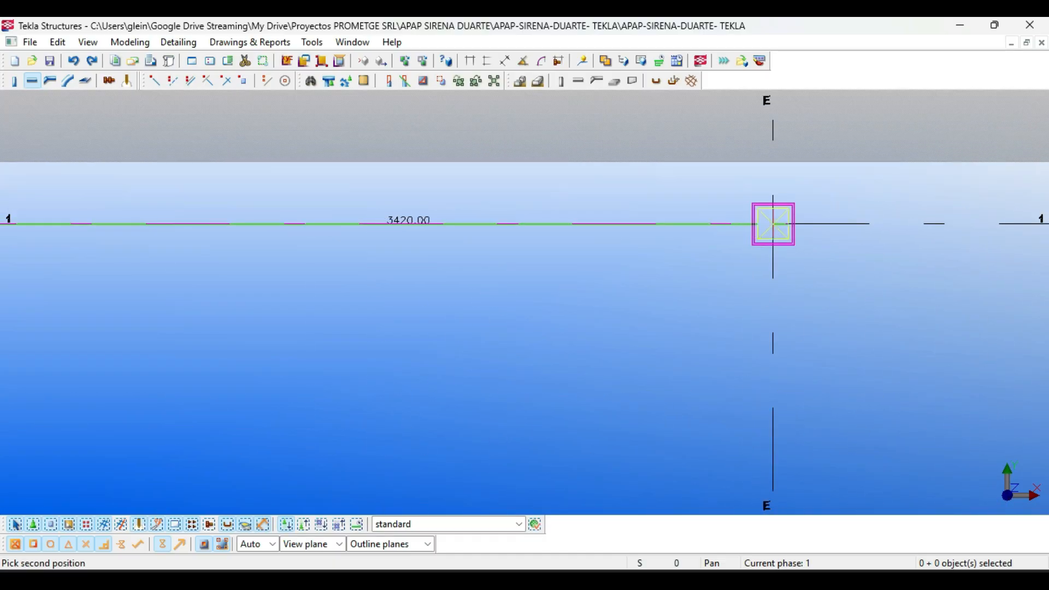
left_click(773, 224)
Place a W310X21 beam along grid line 3 from the column at E to the column at D
scroll(696, 225, "down", 3)
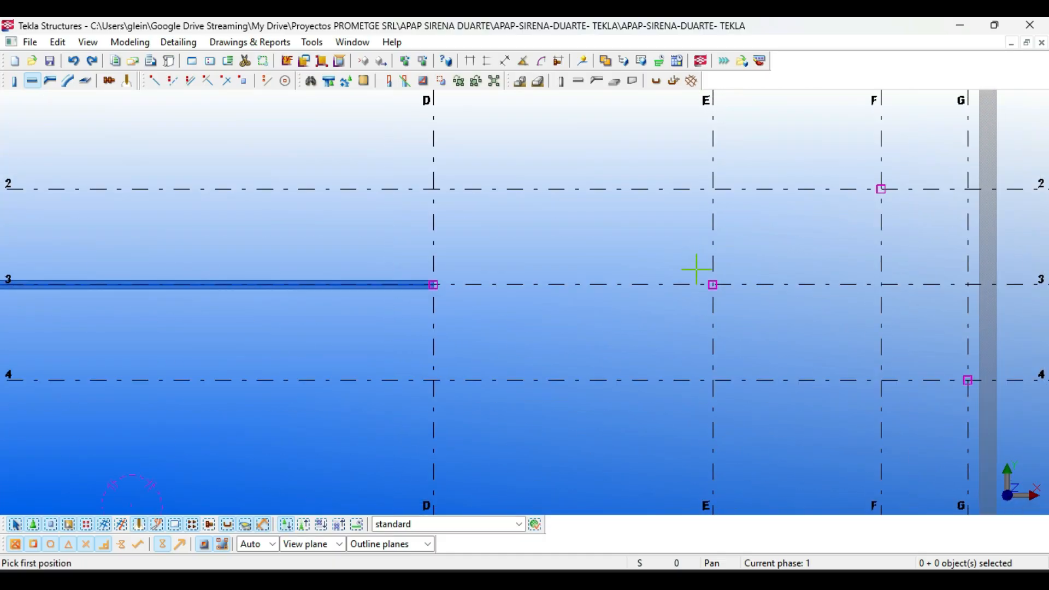
scroll(697, 268, "up", 4)
left_click(725, 247)
scroll(731, 257, "down", 4)
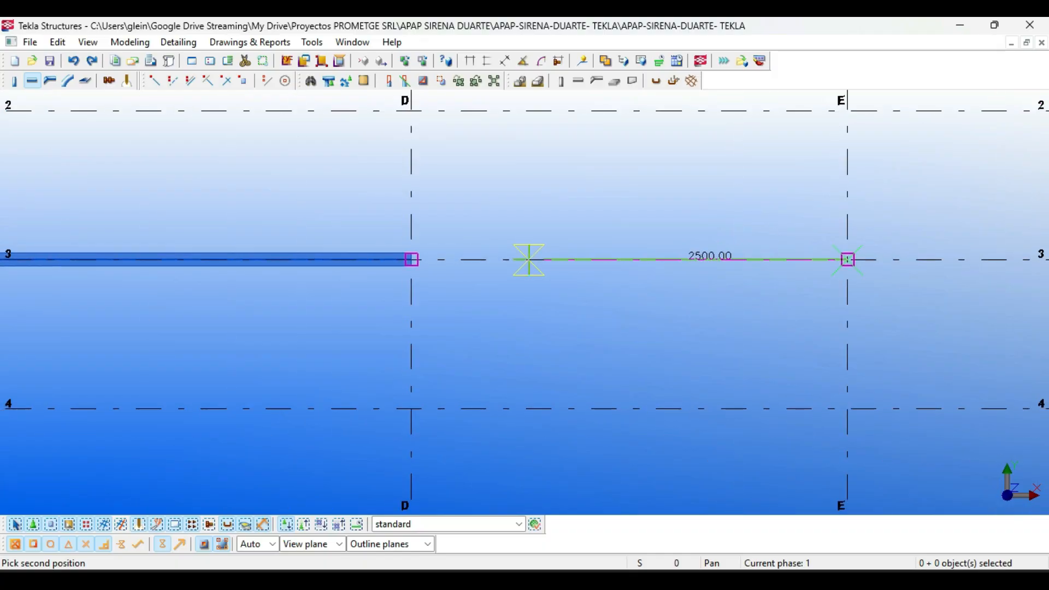
scroll(391, 259, "up", 4)
left_click(478, 274)
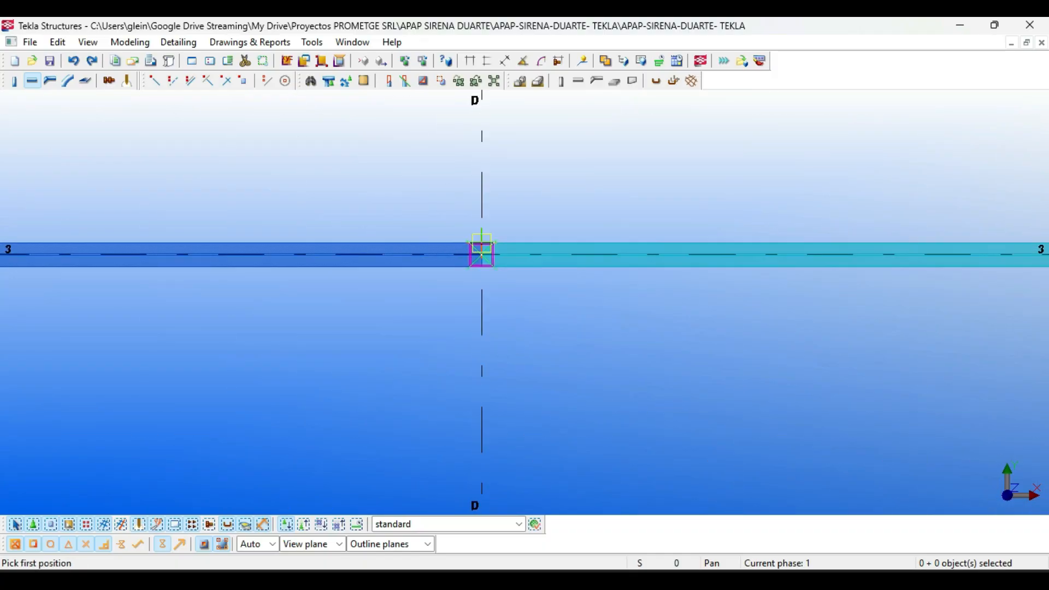
End beam placement and review the beams along grid lines 1 and 3 and the unconnected columns at E, F and G
scroll(265, 410, "down", 5)
scroll(354, 347, "down", 2)
middle_click_drag(354, 347, 376, 361)
left_click(453, 189)
scroll(454, 188, "down", 2)
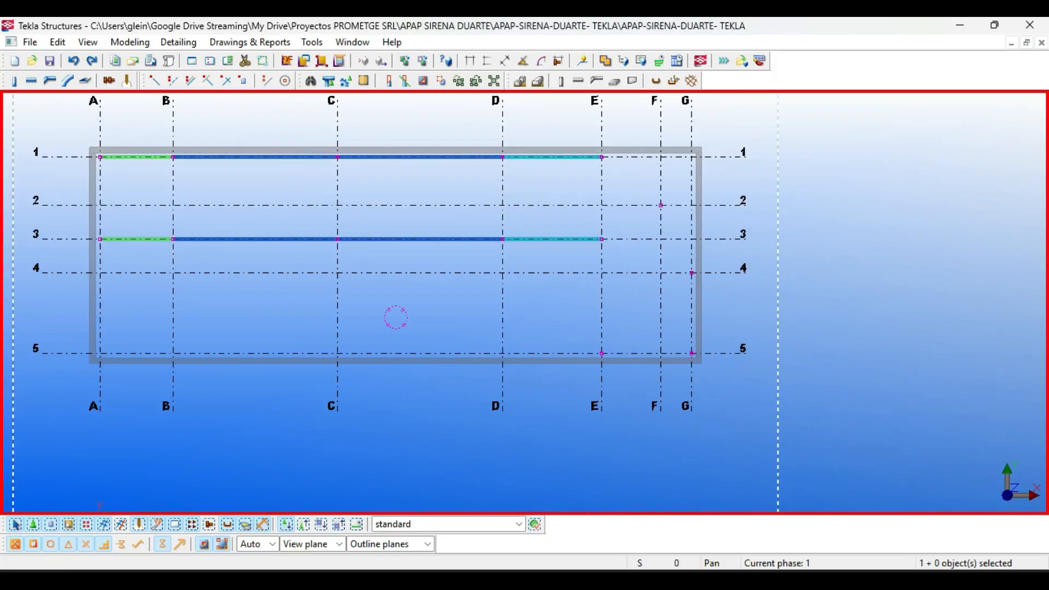
middle_click_drag(454, 188, 493, 238)
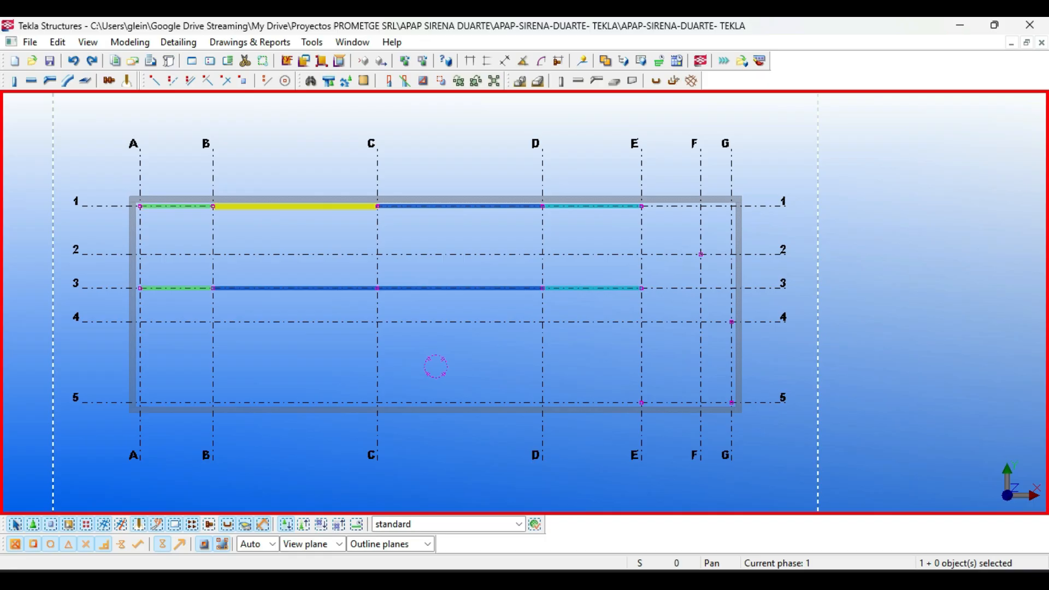
scroll(525, 205, "up", 5)
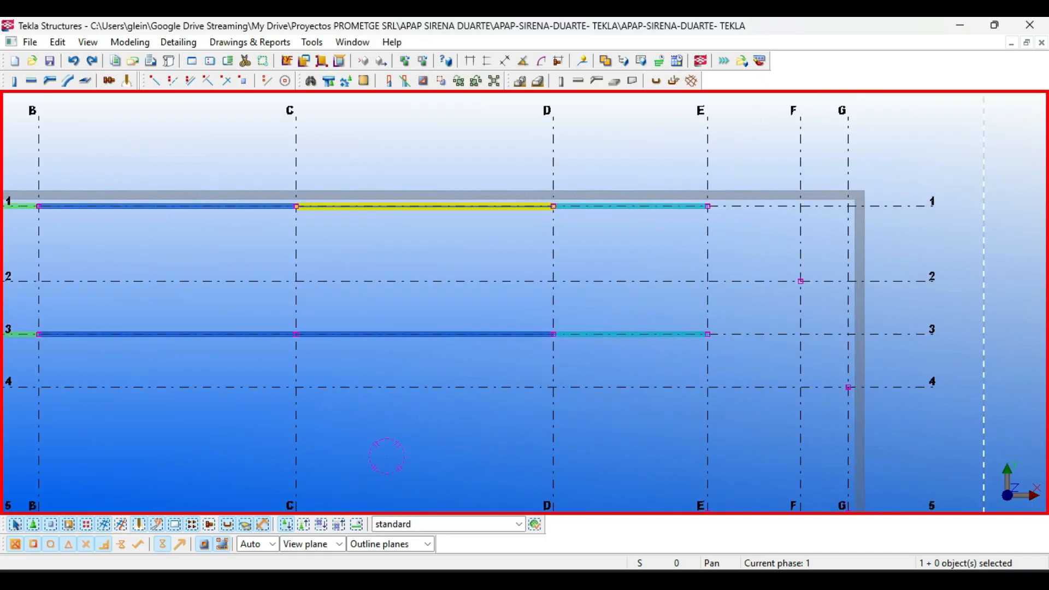
scroll(486, 211, "down", 5)
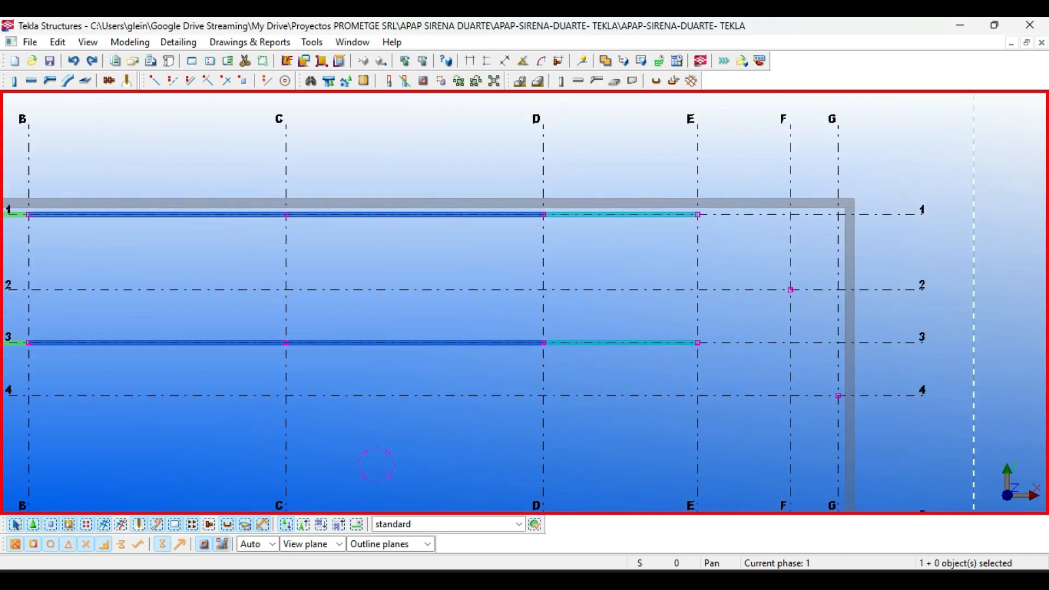
scroll(640, 224, "up", 2)
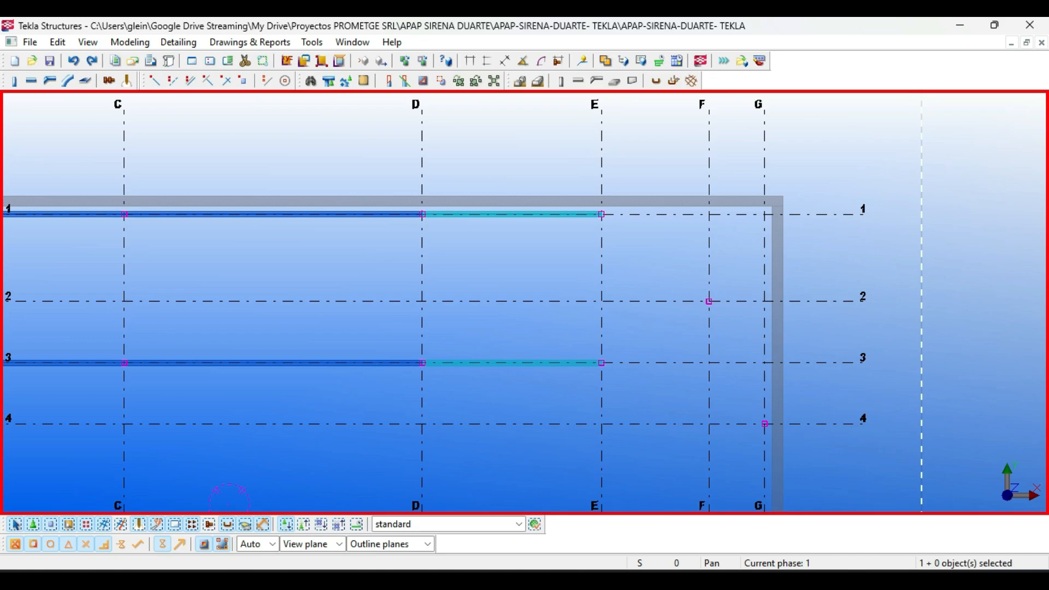
middle_click_drag(670, 370, 617, 255)
Switch to AutoCAD and examine the beam marks, columns and dimensions around the stair openings of the mezzanine structural plan
key("alt+Tab")
scroll(617, 255, "down", 1)
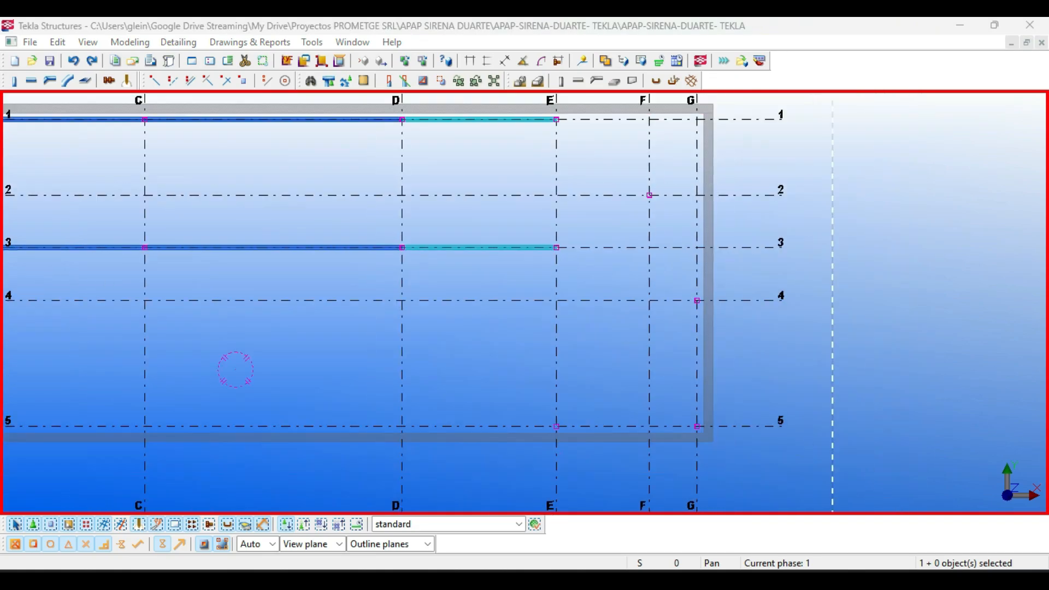
key("alt+Tab")
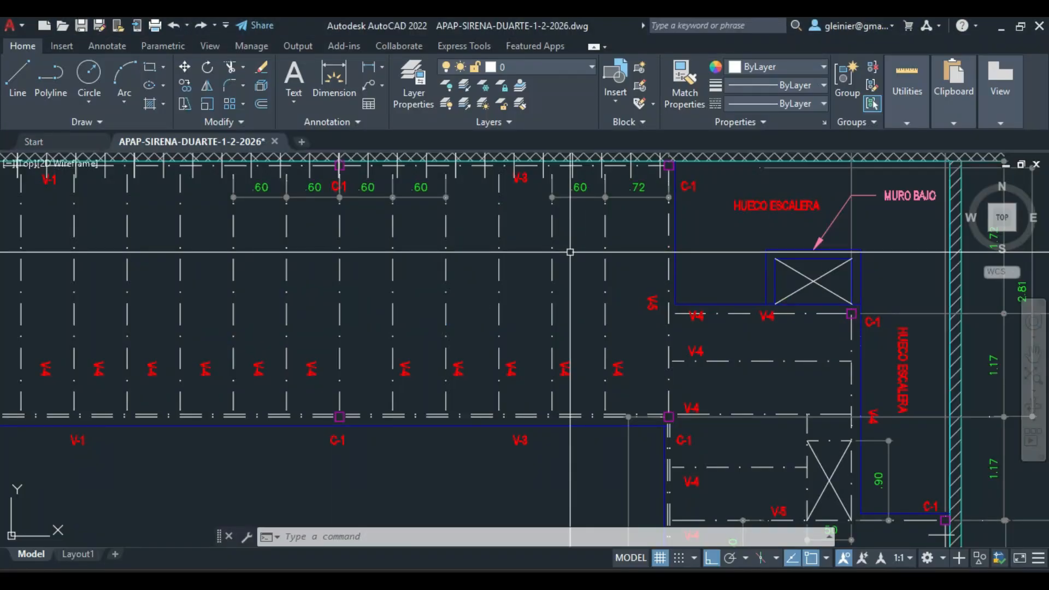
mouse_move(822, 250)
middle_mouse_down()
mouse_move(650, 281)
mouse_move(621, 191)
mouse_move(633, 268)
middle_mouse_up()
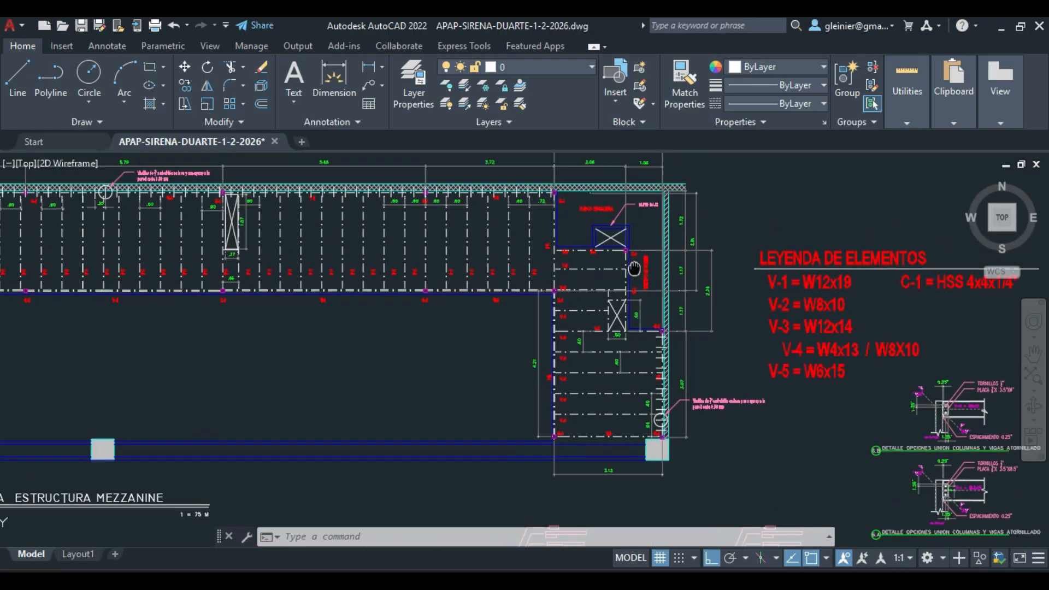
scroll(627, 189, "up", 4)
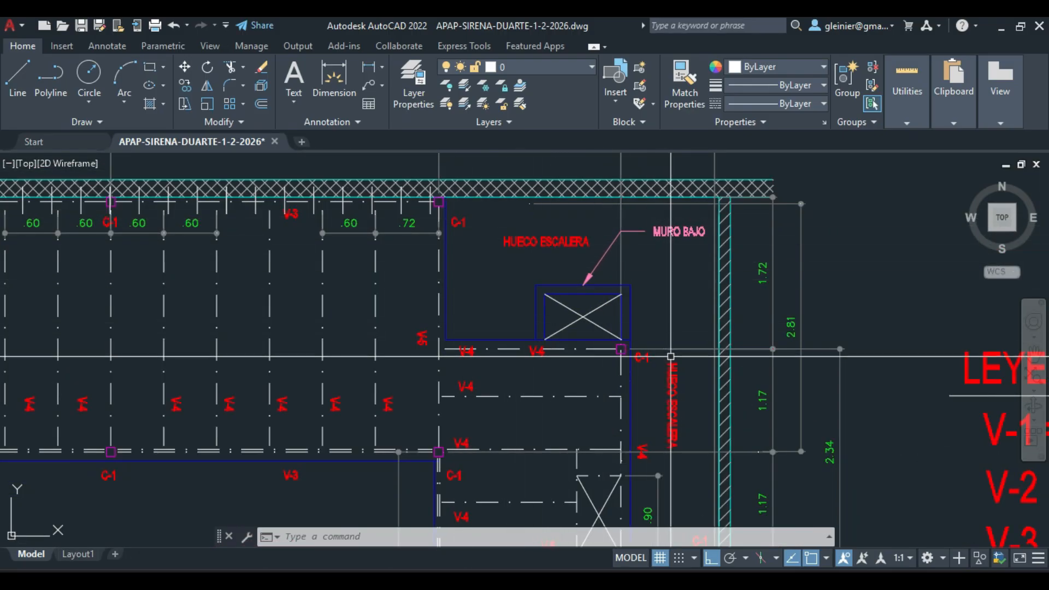
mouse_move(671, 356)
middle_mouse_down()
mouse_move(667, 340)
mouse_move(649, 332)
mouse_move(649, 310)
mouse_move(676, 266)
middle_mouse_up()
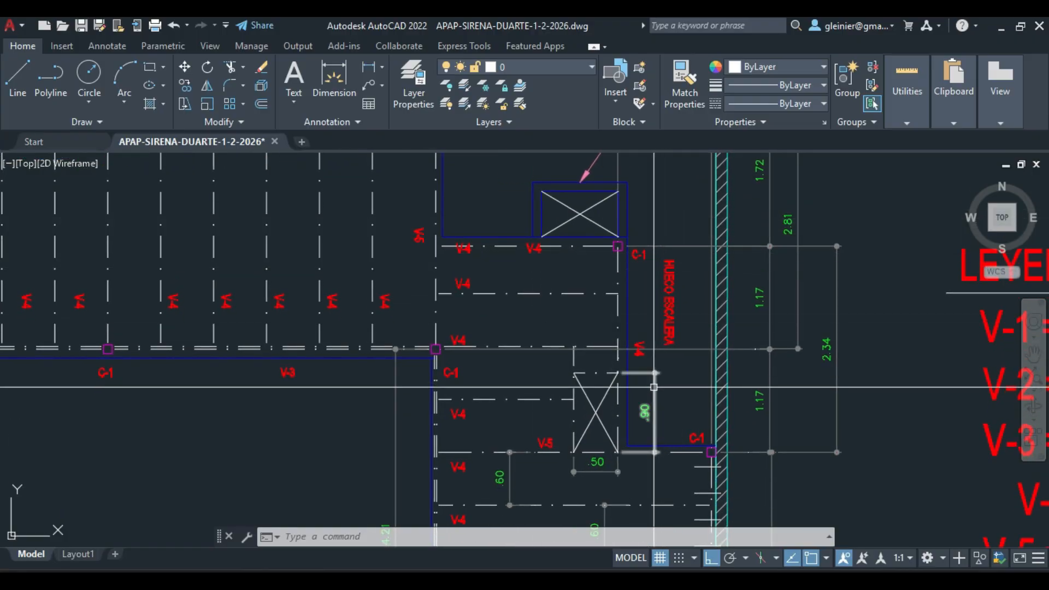
scroll(464, 261, "down", 2)
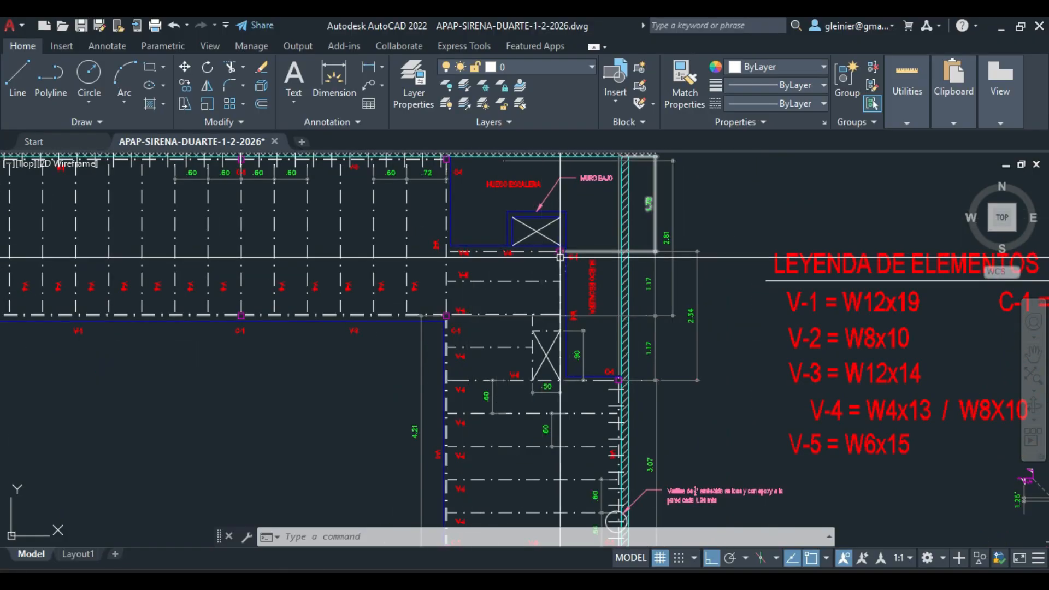
scroll(560, 257, "up", 4)
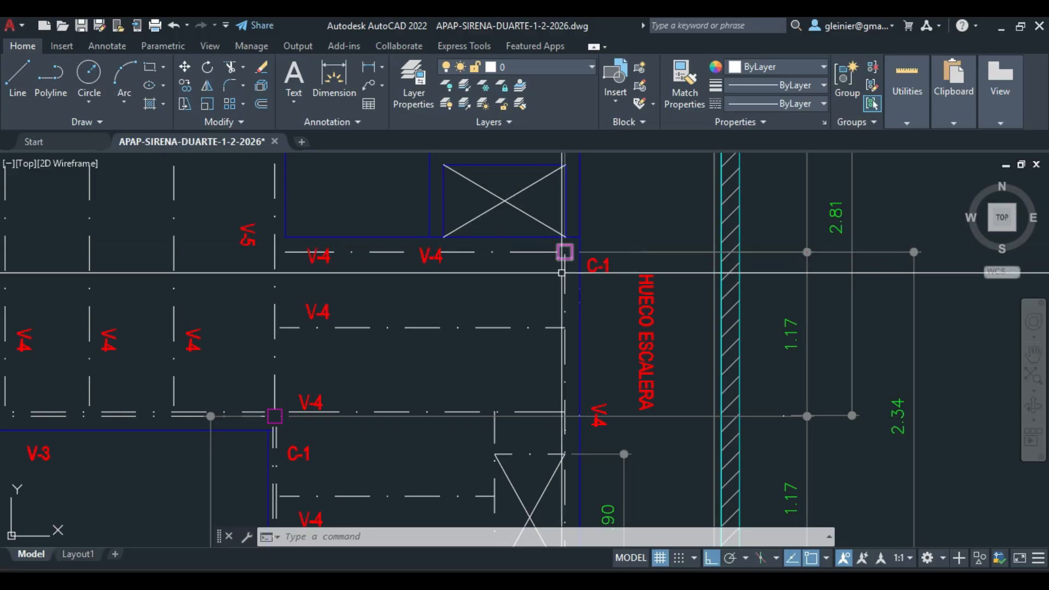
scroll(562, 272, "down", 2)
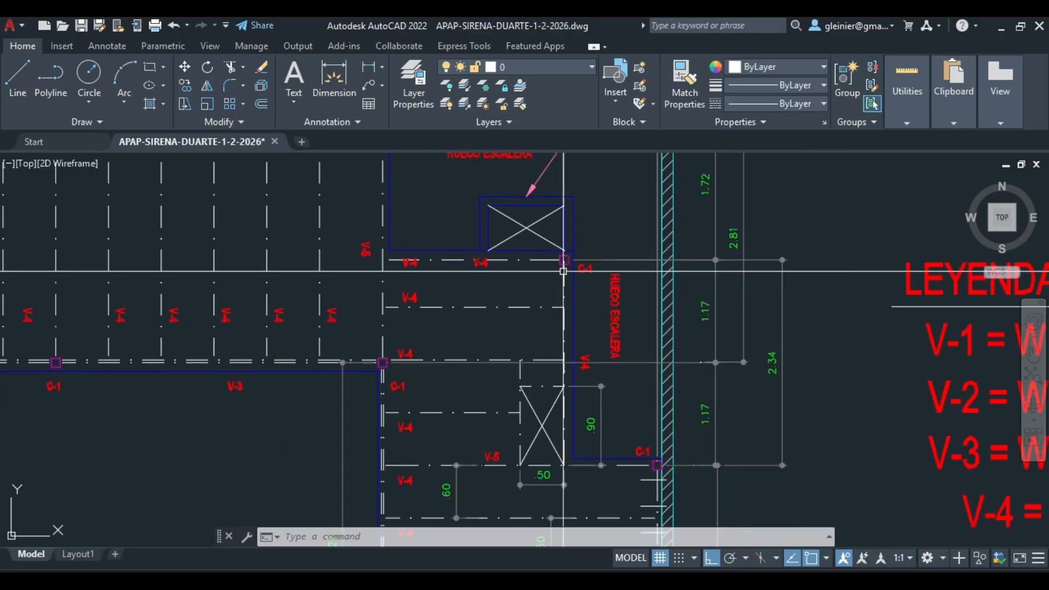
scroll(563, 270, "down", 2)
middle_click_drag(563, 270, 567, 175)
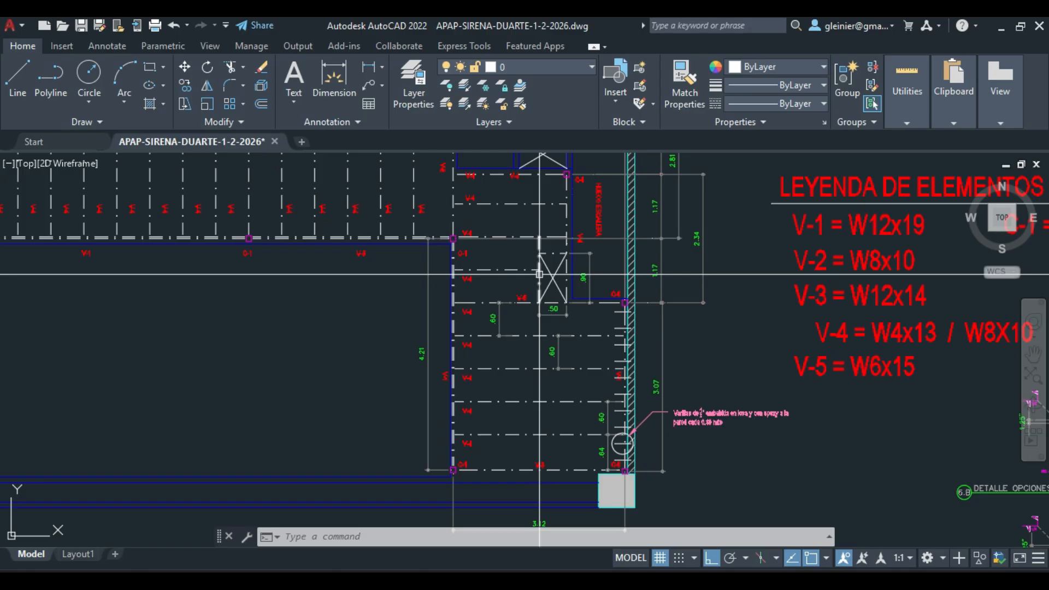
Examine the transverse beam marks and spacings in the 2.53 bay beside the end wall of the mezzanine plan
scroll(539, 274, "down", 4)
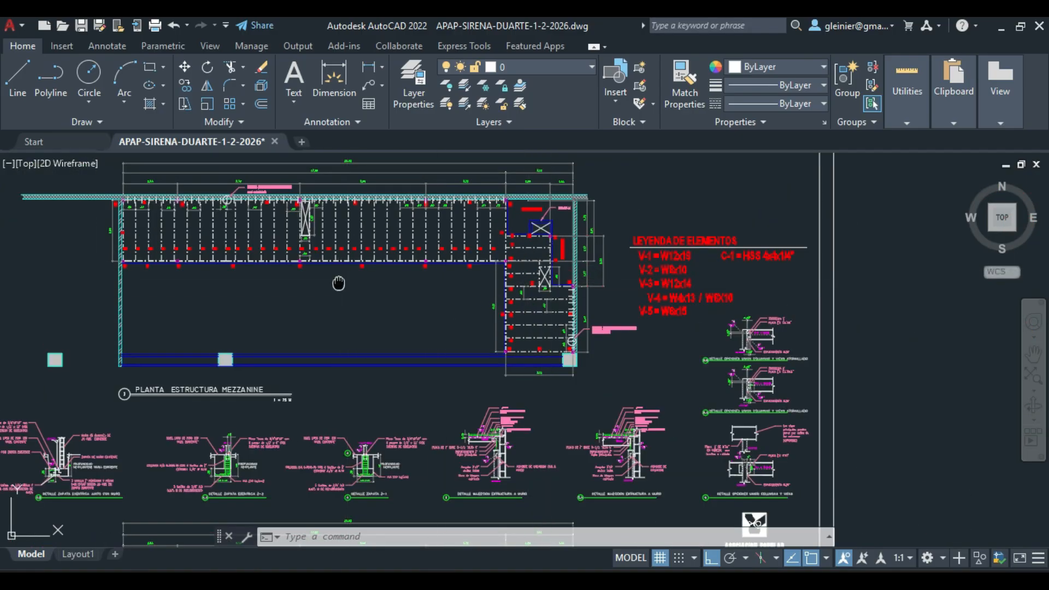
middle_click_drag(158, 215, 438, 226)
scroll(438, 227, "up", 2)
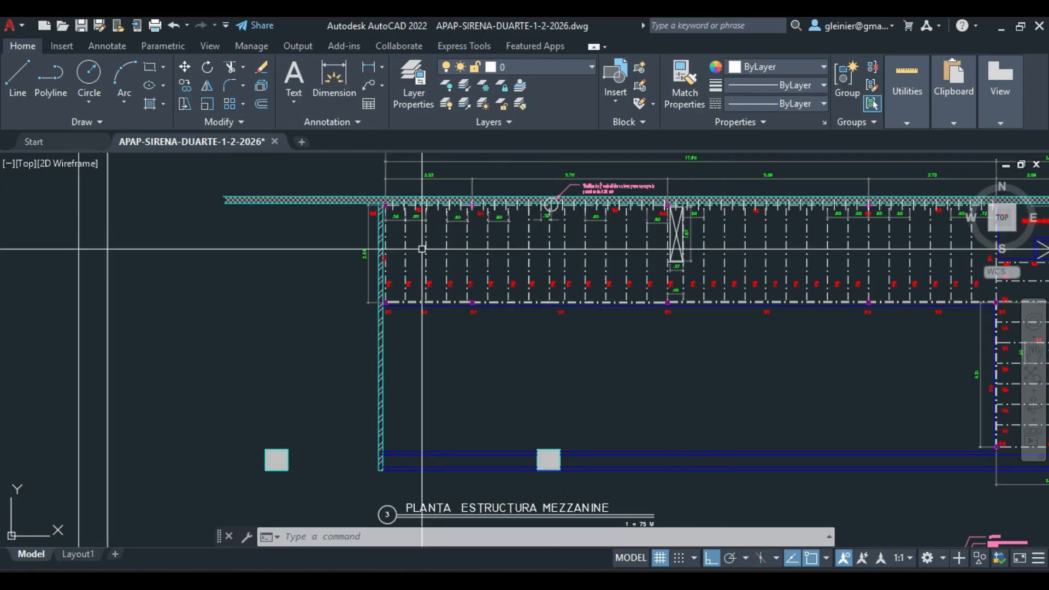
scroll(391, 233, "up", 4)
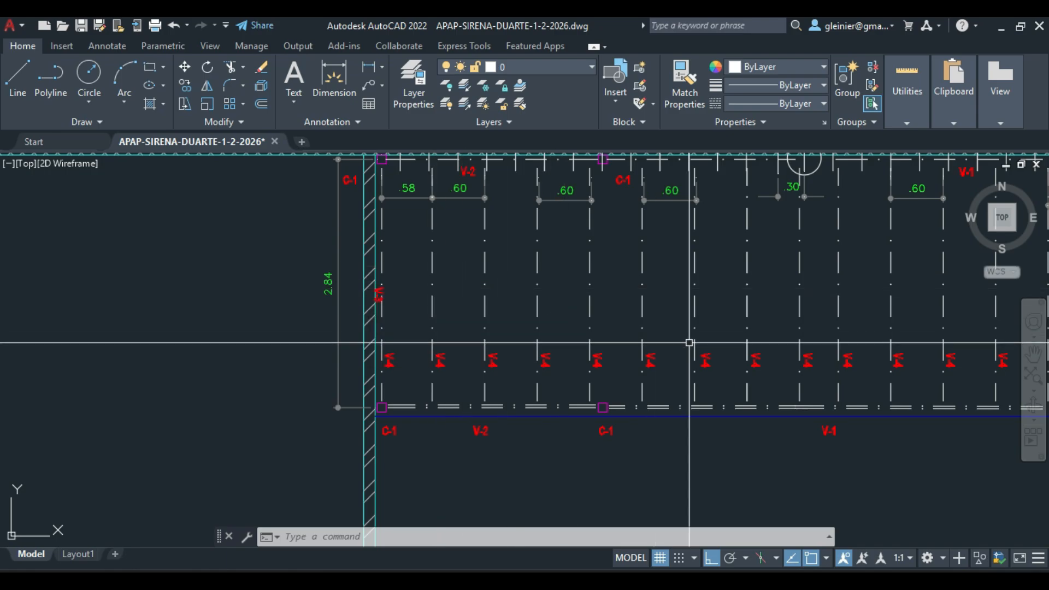
middle_click_drag(688, 343, 658, 344)
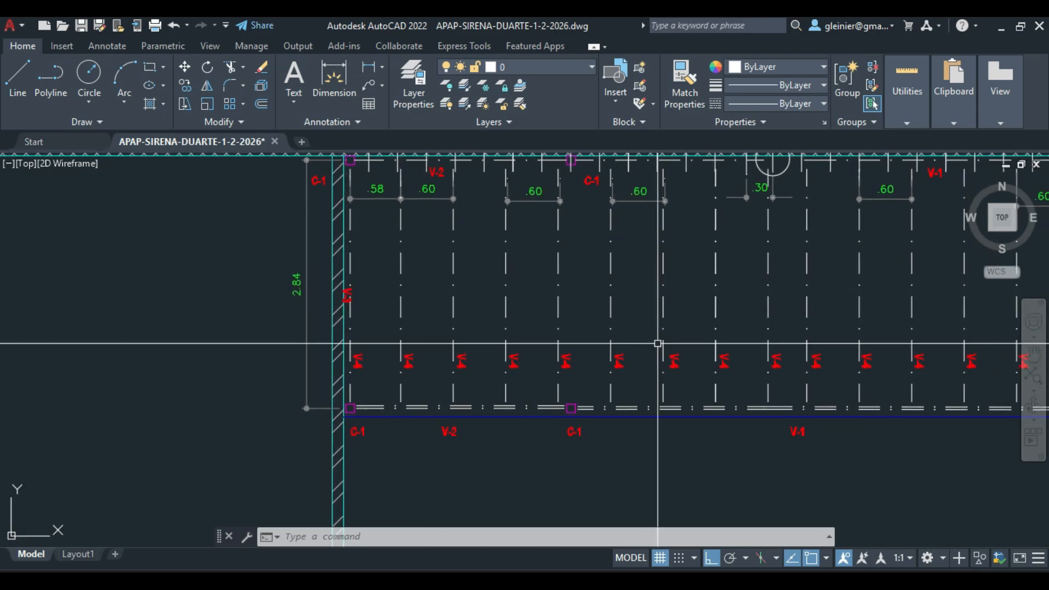
scroll(347, 295, "up", 2)
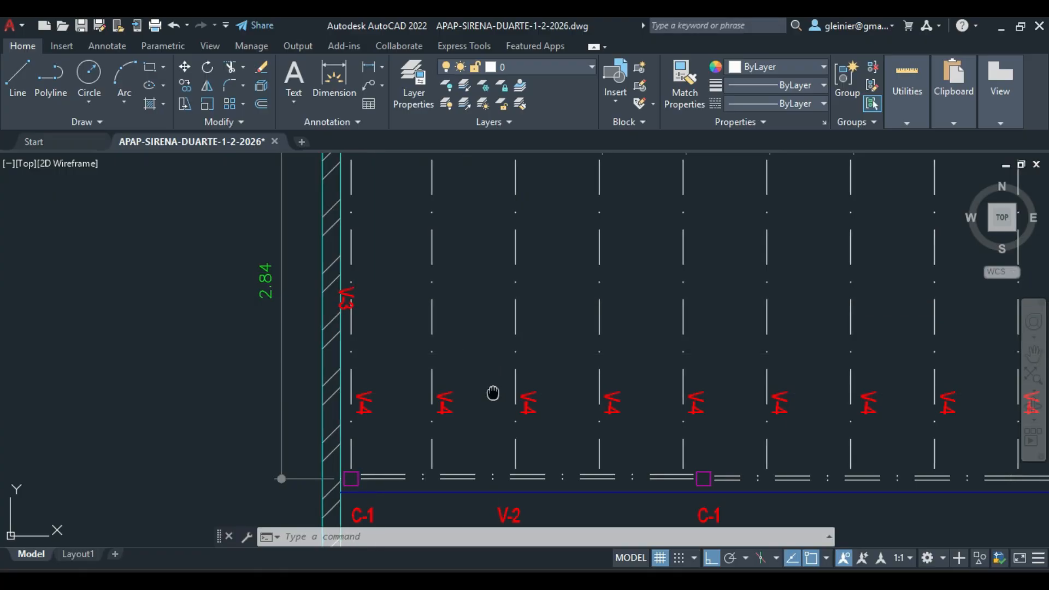
middle_click_drag(492, 394, 492, 337)
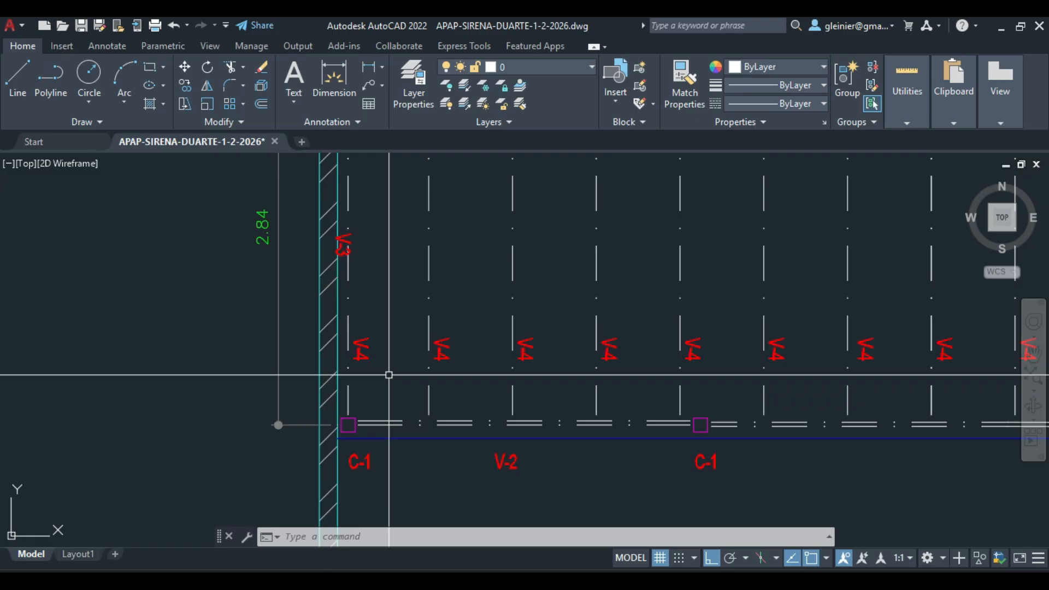
scroll(365, 351, "down", 4)
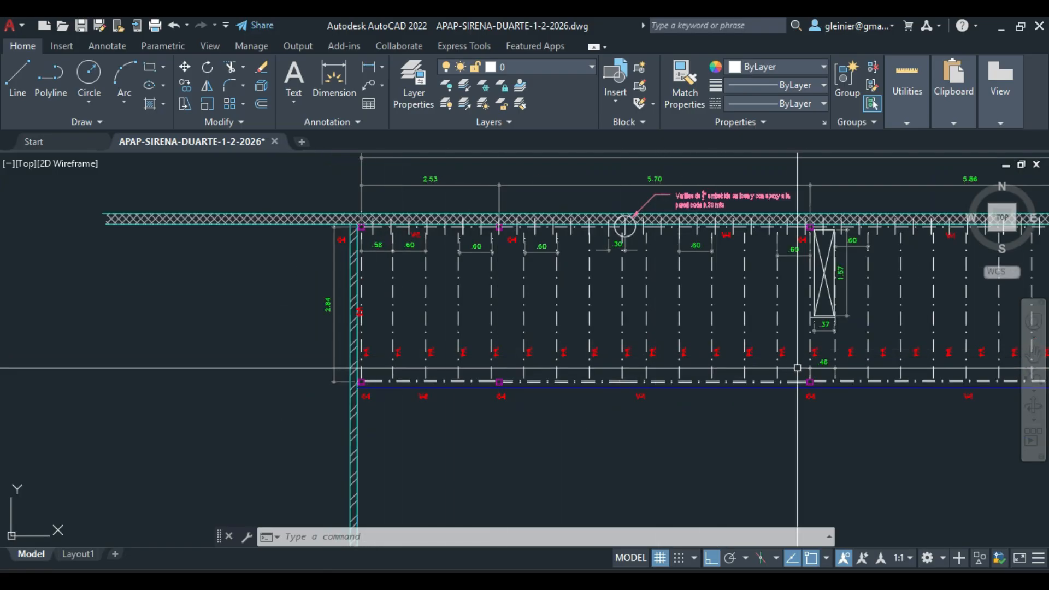
Examine the transverse V-4 beams and their spacing from the 5.70 bay across to the stair opening
scroll(812, 359, "up", 2)
middle_click_drag(830, 356, 513, 350)
middle_click_drag(772, 368, 393, 358)
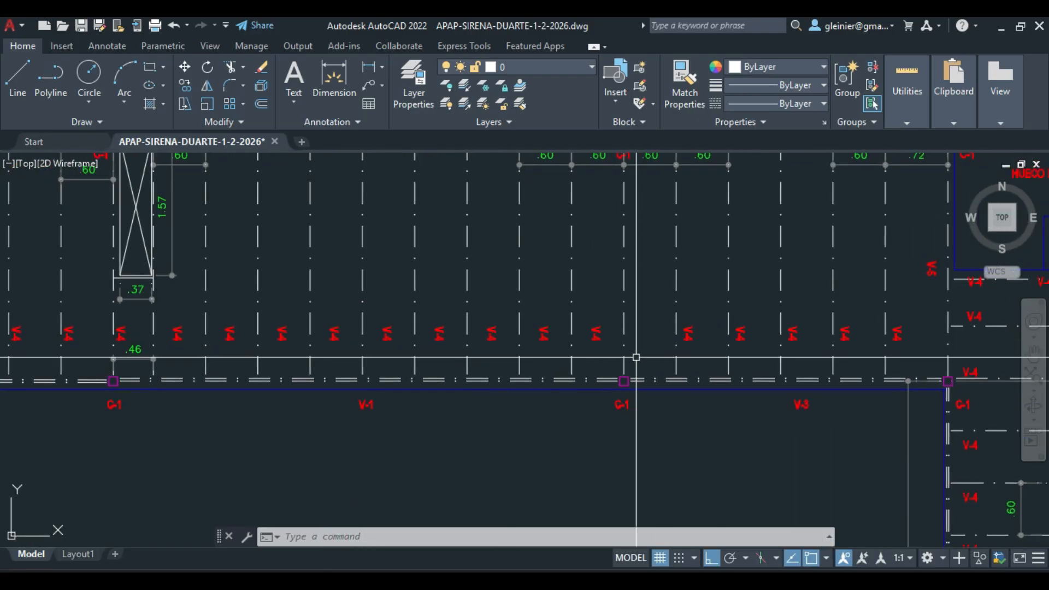
middle_click_drag(635, 355, 548, 358)
middle_click_drag(872, 270, 839, 309)
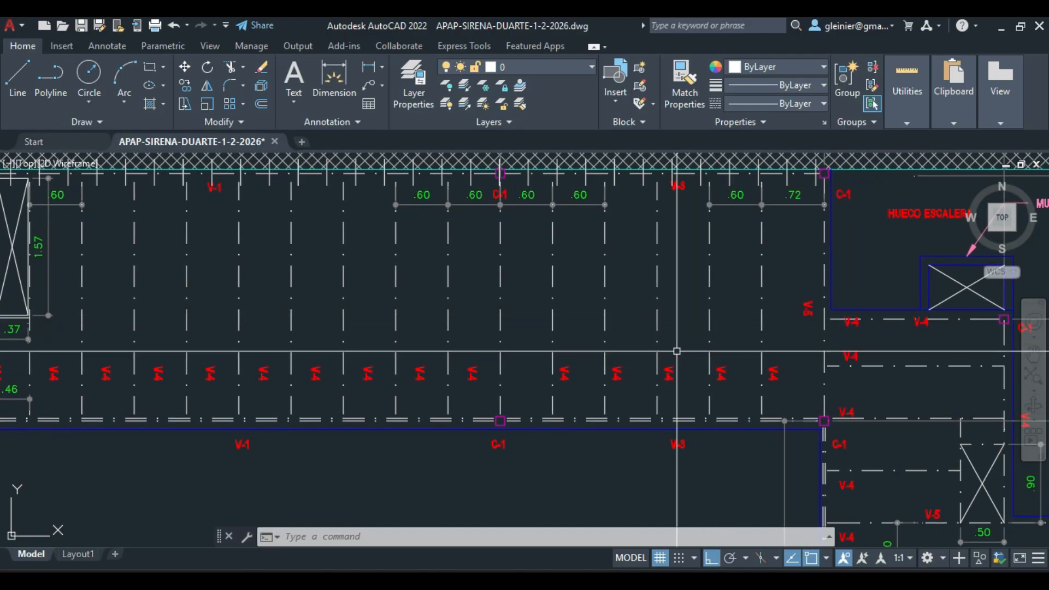
Recheck the end beam mark beside the wall at the 2.84 dimension, and view the whole structural sheet
middle_click_drag(390, 386, 860, 370)
middle_click_drag(205, 349, 543, 340)
scroll(323, 279, "up", 4)
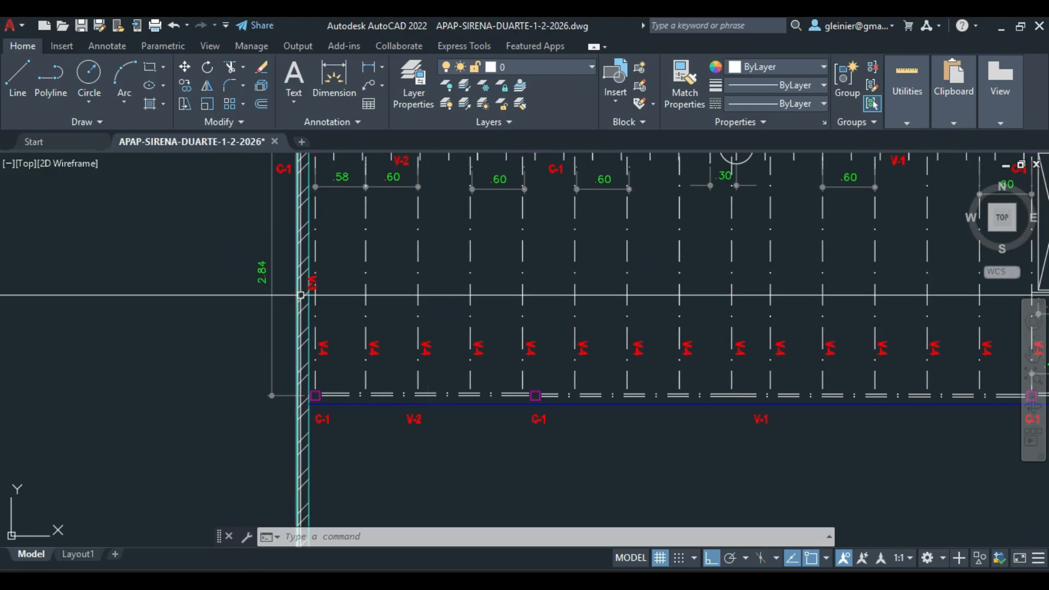
scroll(340, 382, "down", 3)
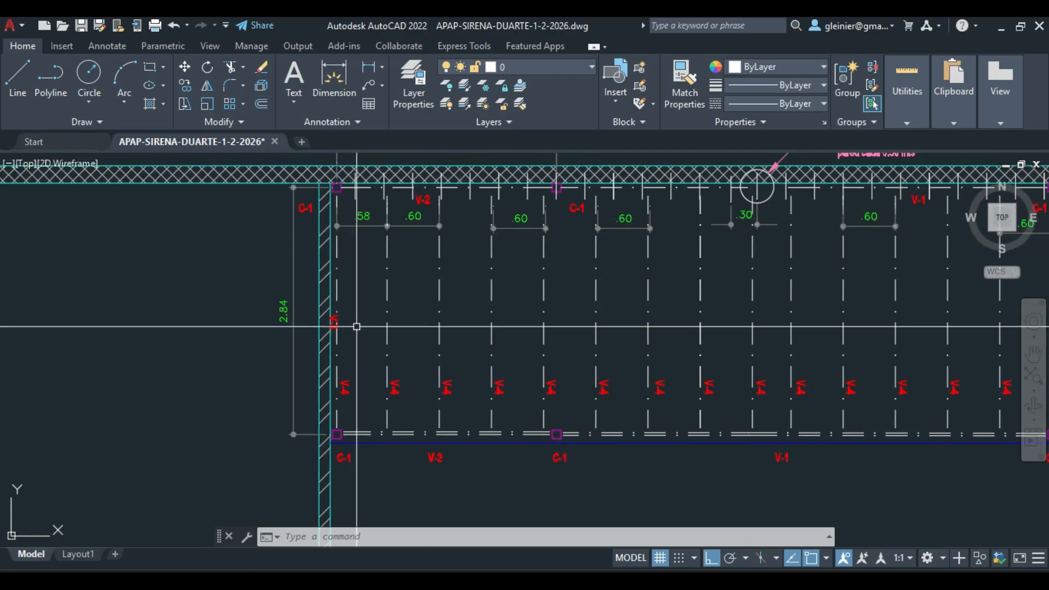
scroll(356, 326, "down", 9)
key("alt+Tab")
key("alt+Tab")
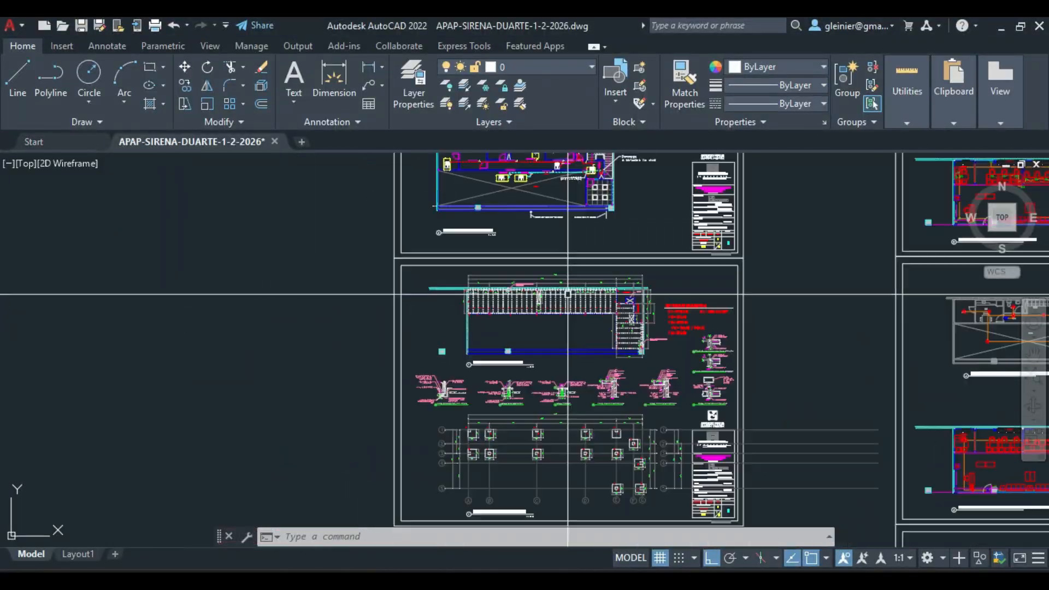
Examine the V-1 to V-5 beam and C-1 column sections in the element legend beside the mezzanine plan
scroll(680, 322, "up", 10)
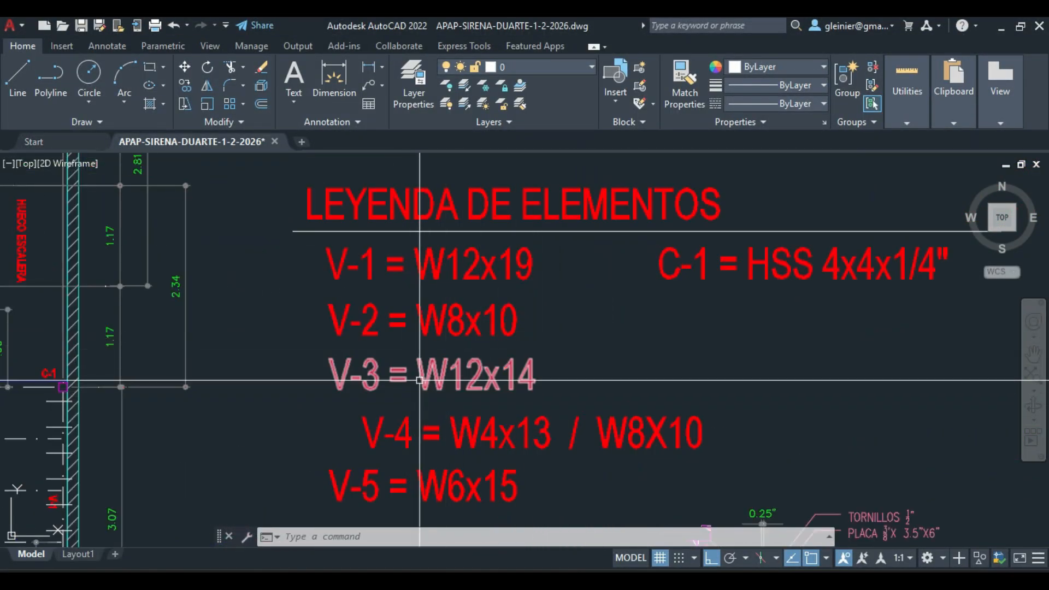
middle_click_drag(474, 435, 514, 365)
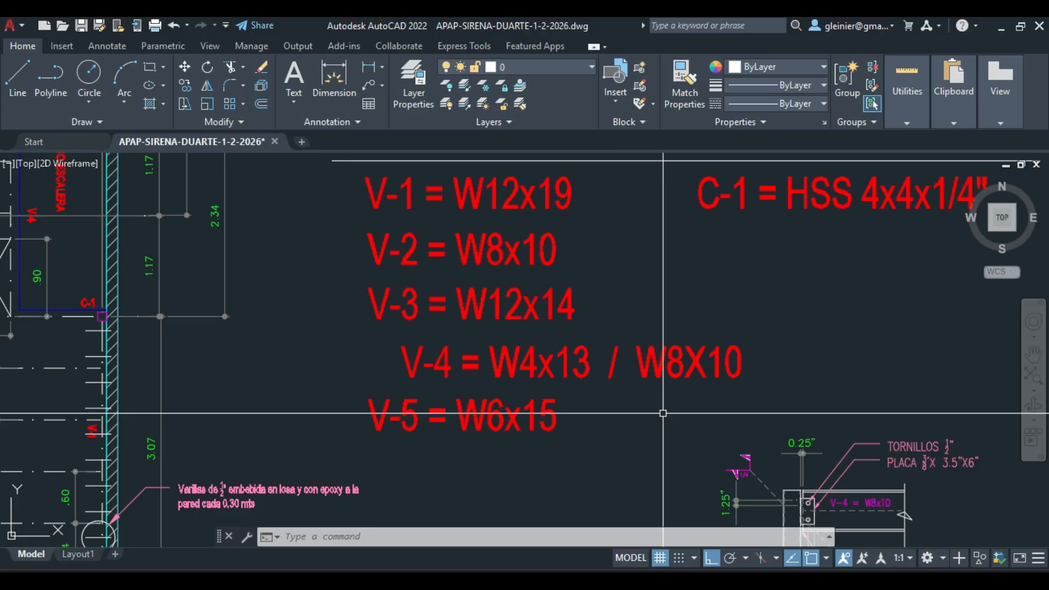
scroll(643, 379, "down", 5)
middle_click_drag(435, 398, 906, 391)
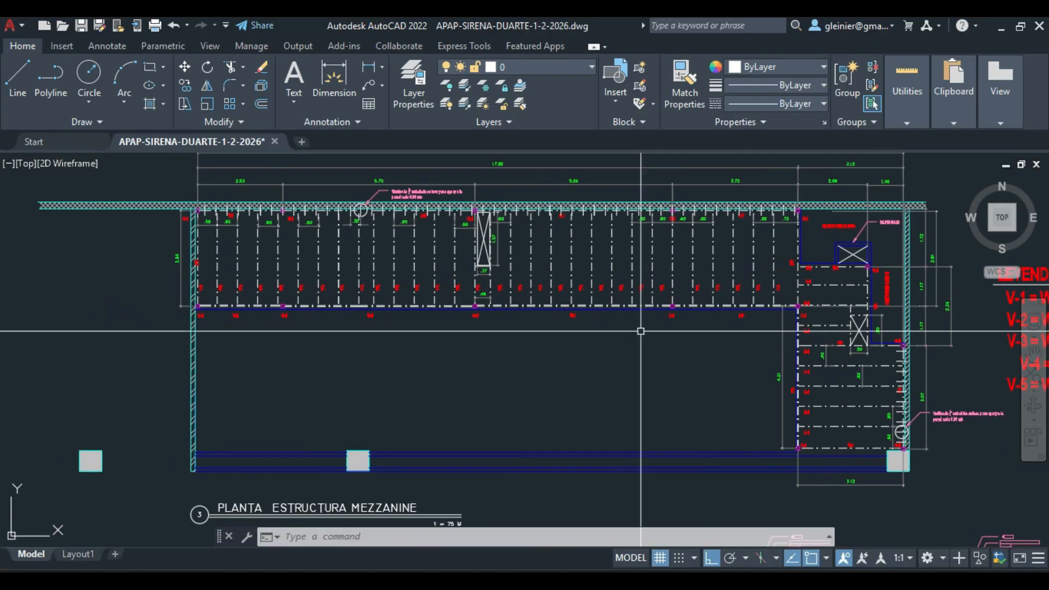
Examine the end beam beside the wall at the 2.84 dimension, from the upper to the lower C-1 column
middle_click_drag(336, 297, 530, 308)
scroll(401, 244, "up", 6)
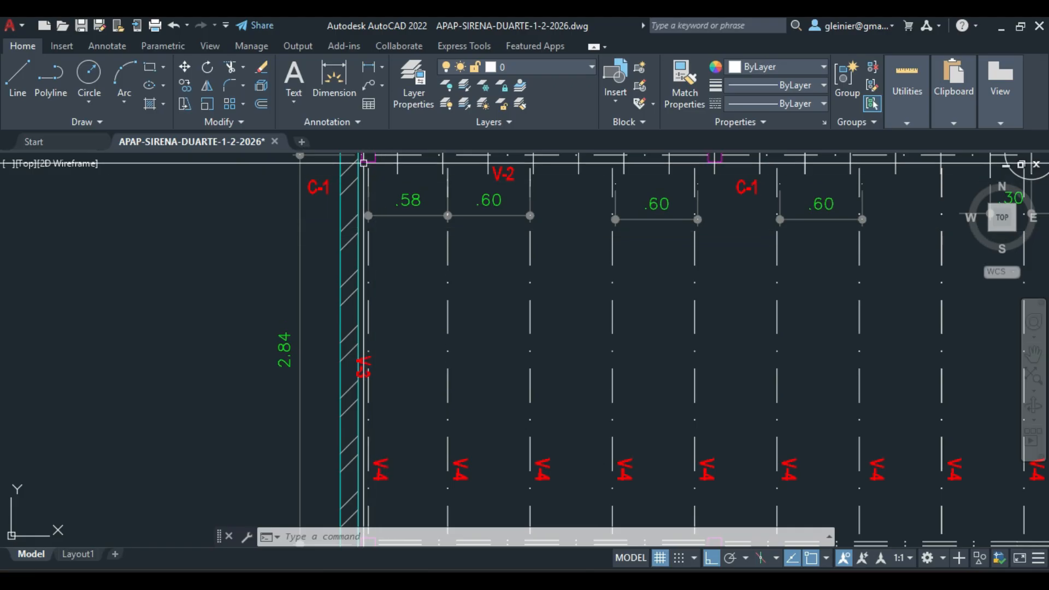
scroll(368, 175, "down", 1)
scroll(375, 403, "up", 1)
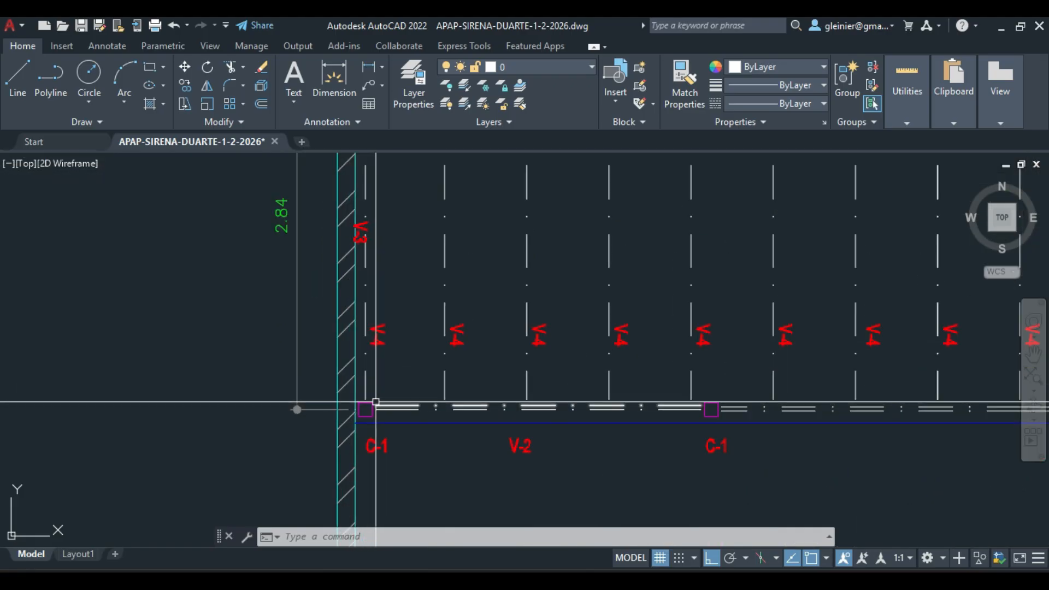
middle_click_drag(411, 292, 413, 339)
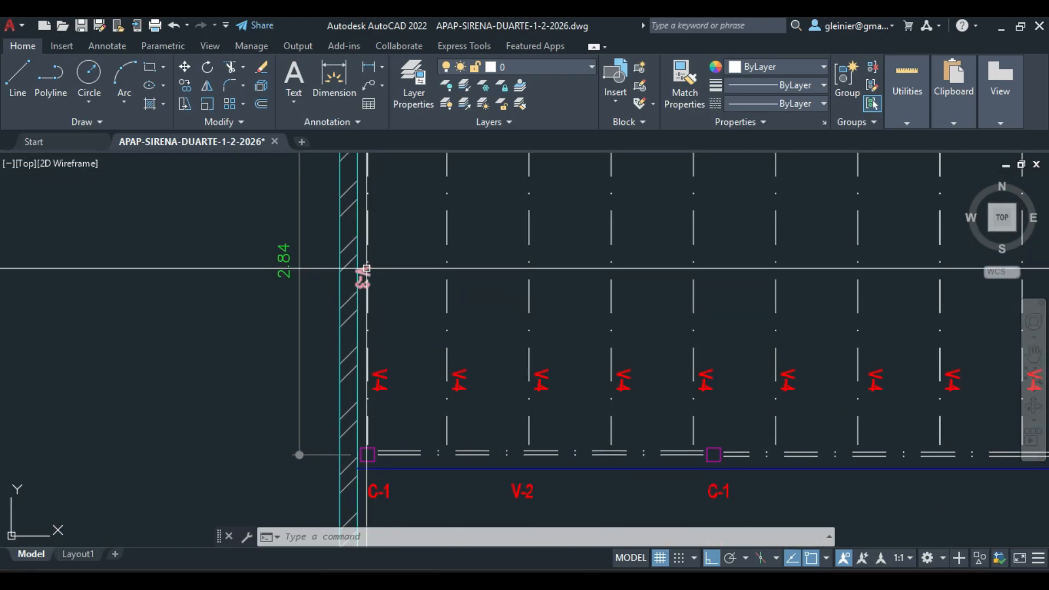
scroll(368, 272, "down", 2)
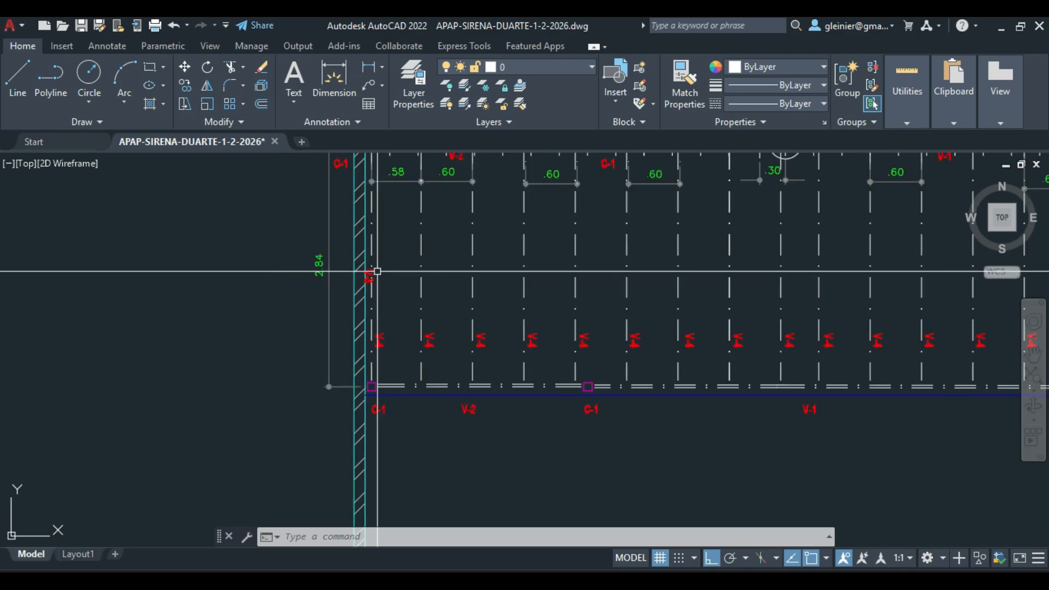
middle_click_drag(402, 256, 405, 301)
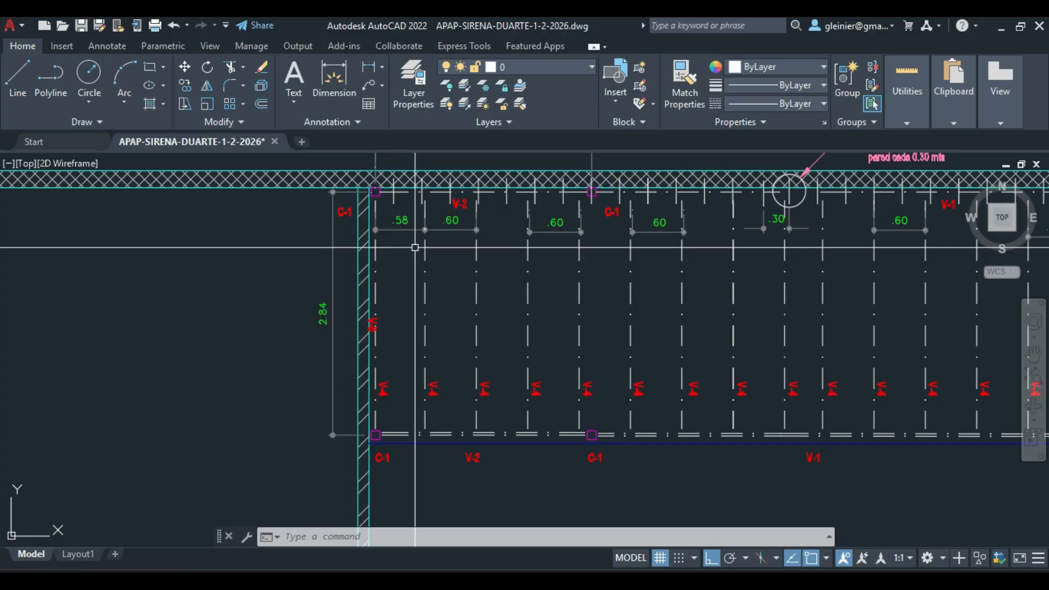
scroll(446, 289, "down", 5)
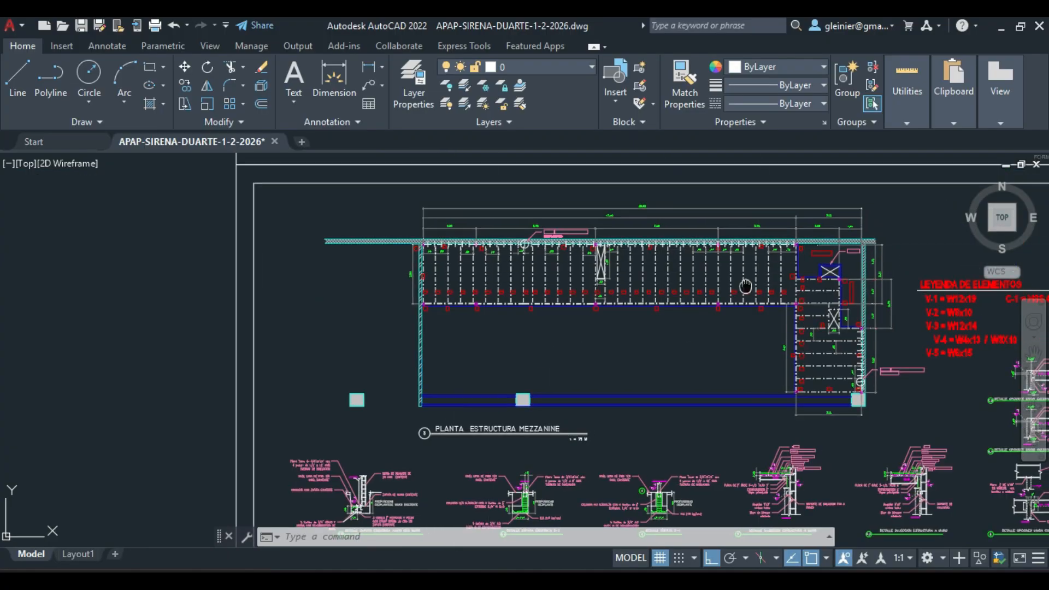
Check the V-3 section in the legend against the beam mark beside the end wall
scroll(693, 328, "up", 5)
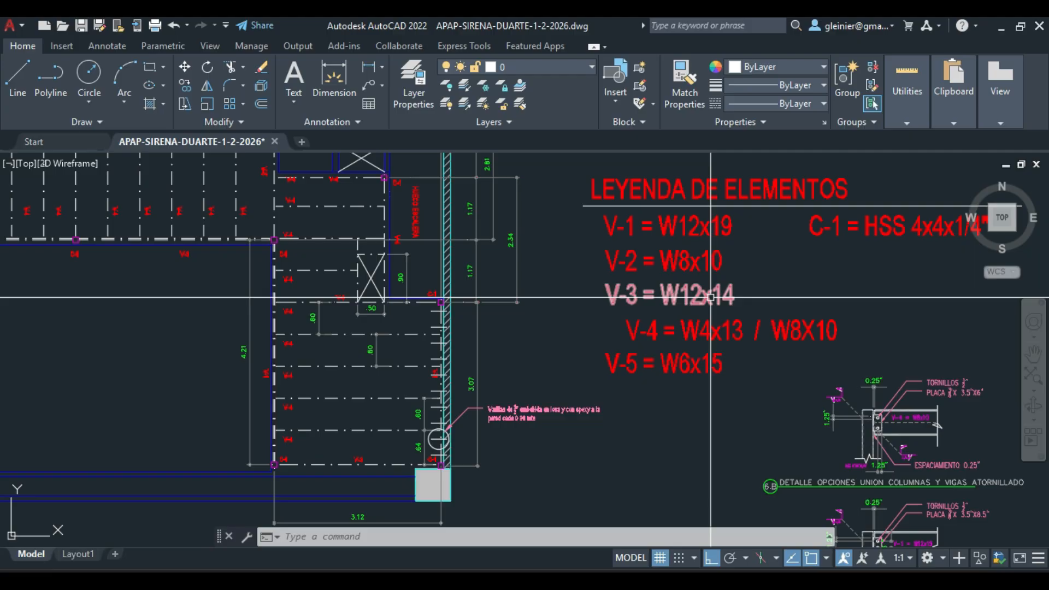
scroll(711, 298, "down", 1)
middle_click_drag(107, 277, 492, 320)
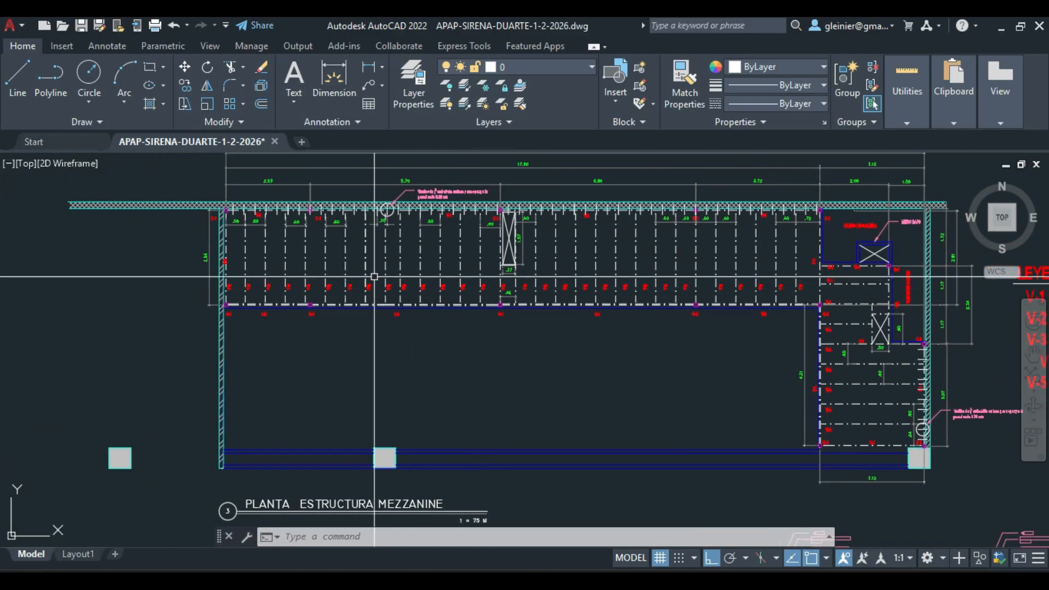
scroll(223, 245, "up", 4)
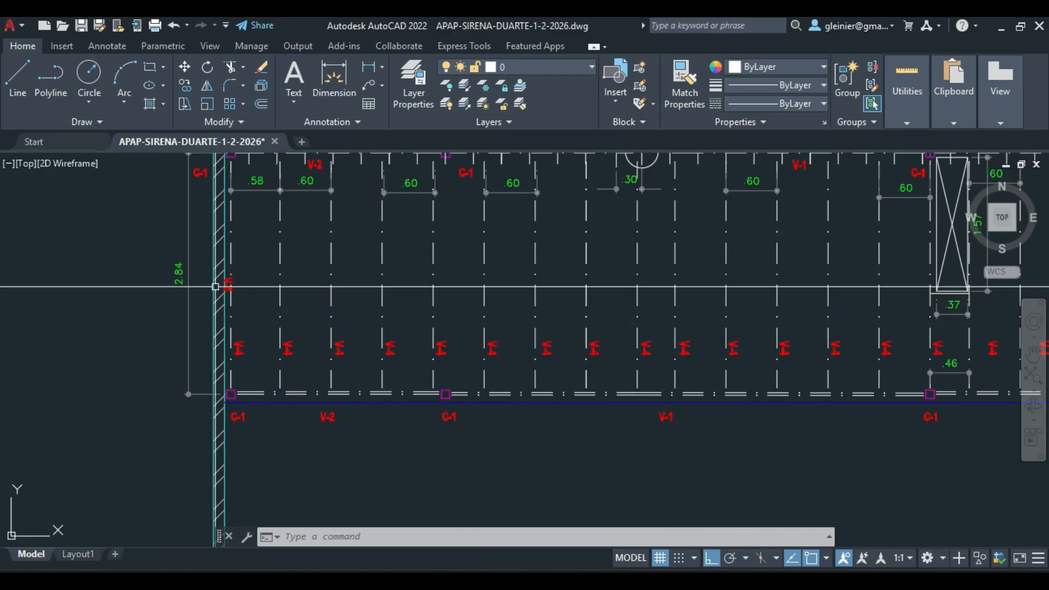
scroll(215, 286, "up", 6)
scroll(258, 277, "down", 6)
key("Escape")
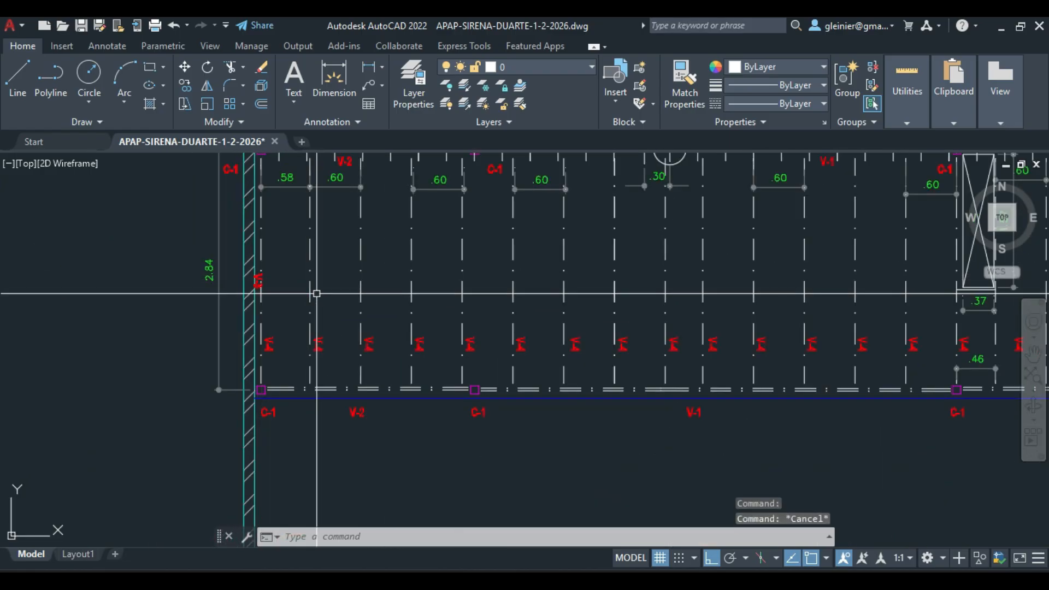
scroll(316, 293, "down", 3)
Switch to Tekla Structures and take over the properties of the W310X21 (W12X14) beam on line 3 between grids D and E
key("alt+Tab")
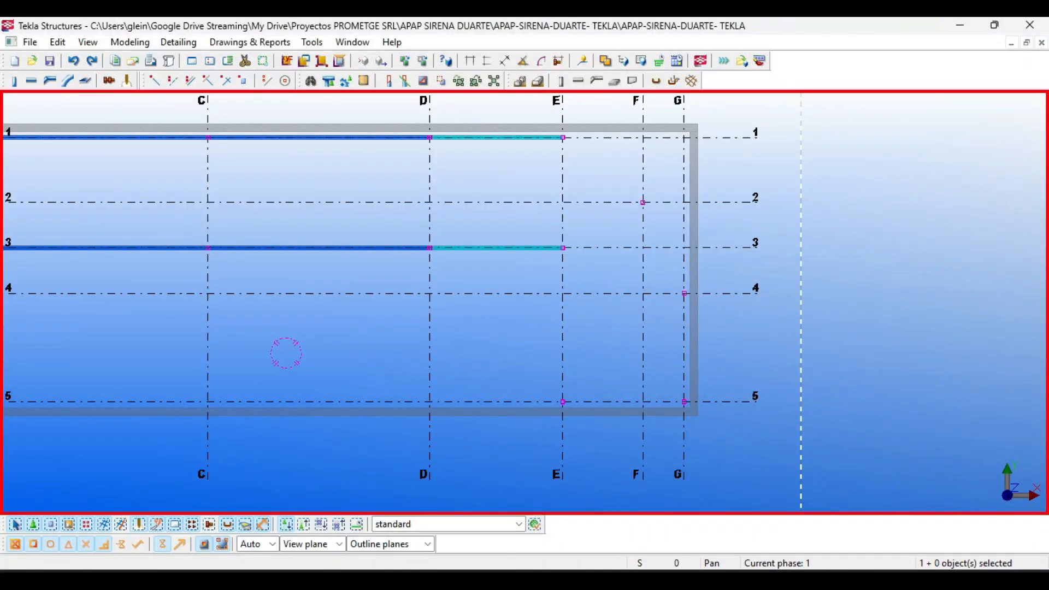
middle_click_drag(285, 353, 566, 368)
scroll(566, 367, "up", 2)
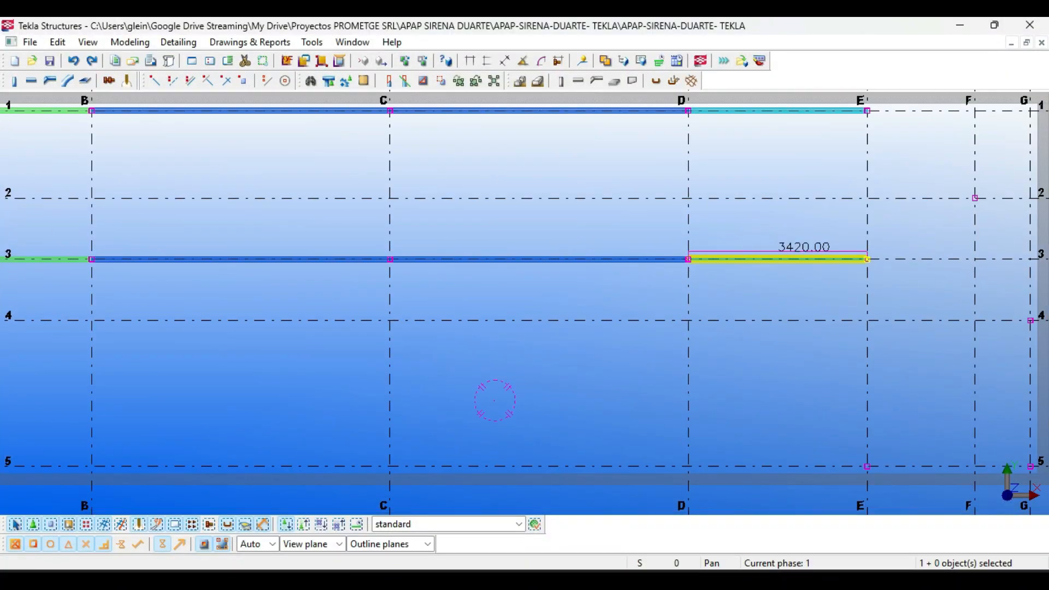
double_click(778, 259)
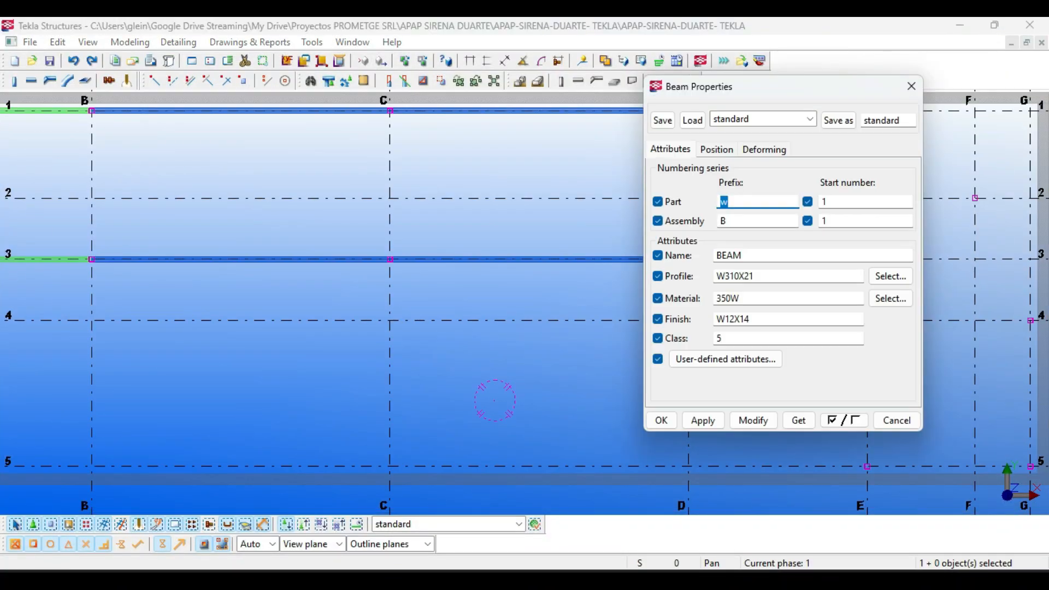
left_click(911, 87)
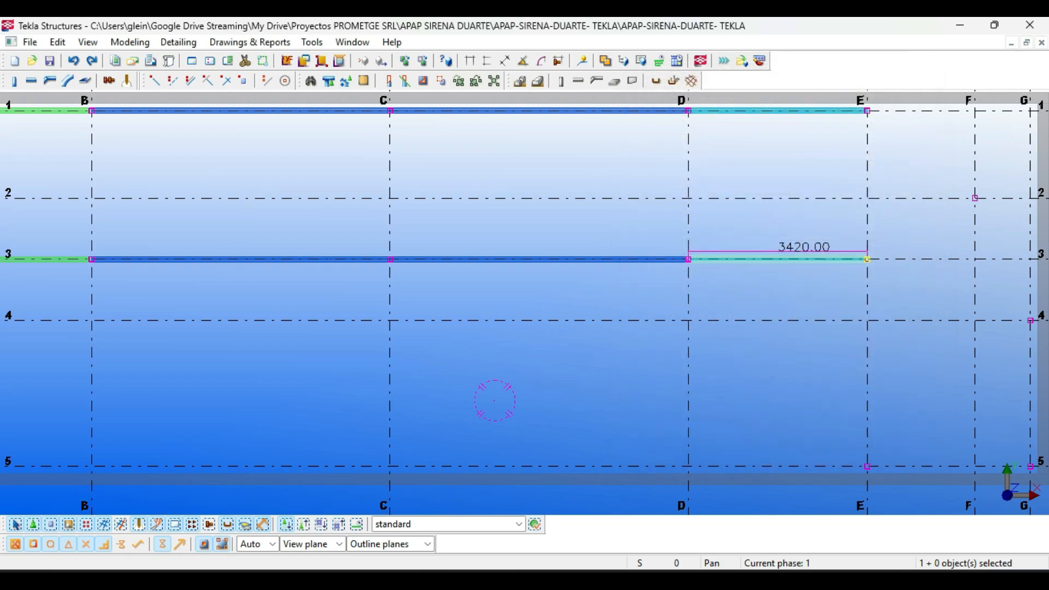
double_click(778, 259)
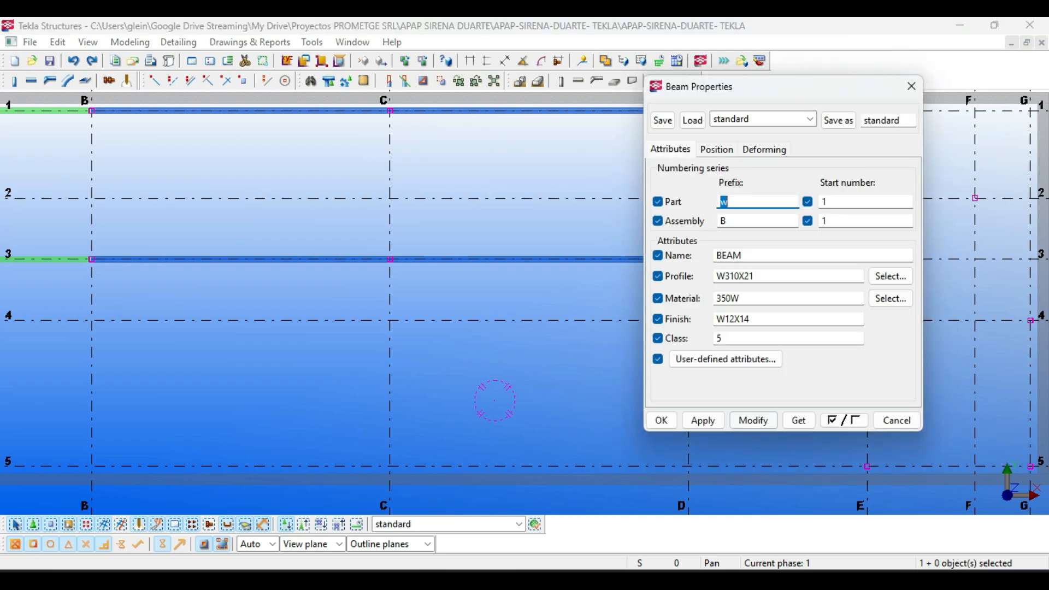
left_click(661, 420)
Model a W310X21 beam along grid A between the columns on lines 1 and 3
scroll(568, 387, "down", 2)
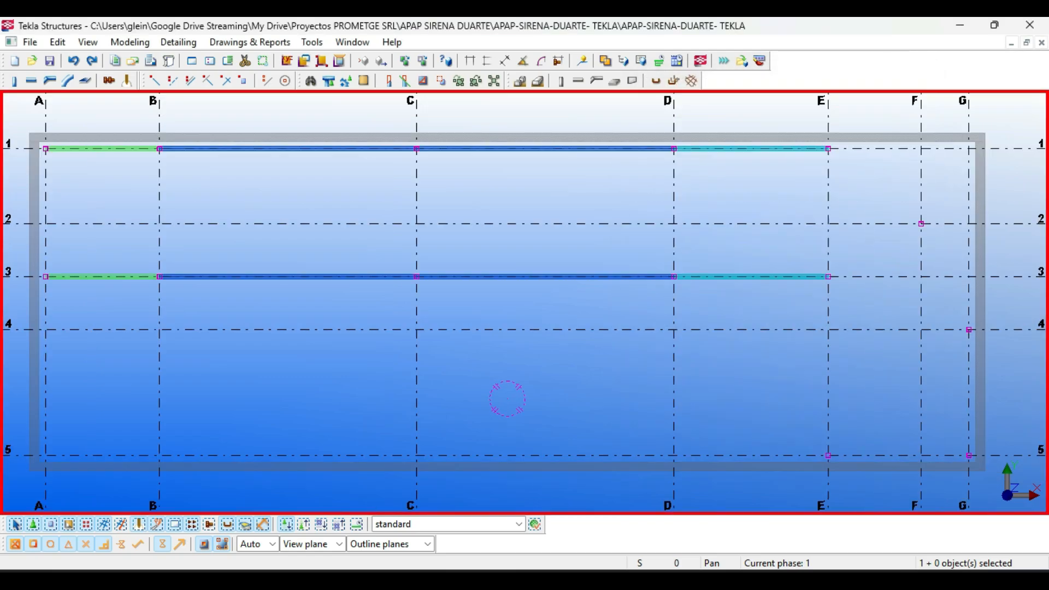
middle_click_drag(568, 387, 728, 389)
scroll(273, 184, "up", 8)
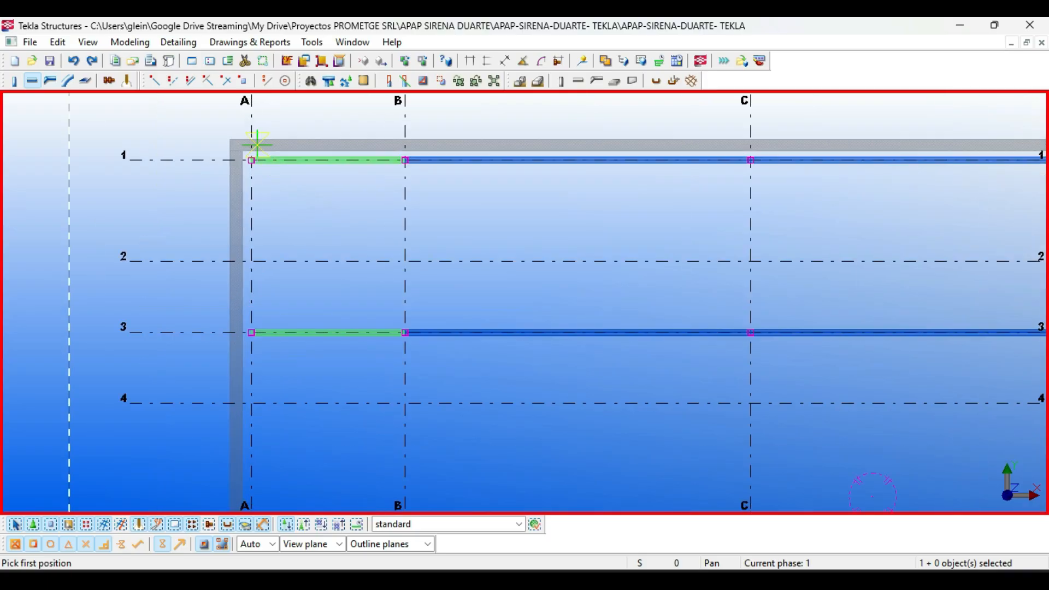
left_click(263, 190)
scroll(264, 218, "down", 4)
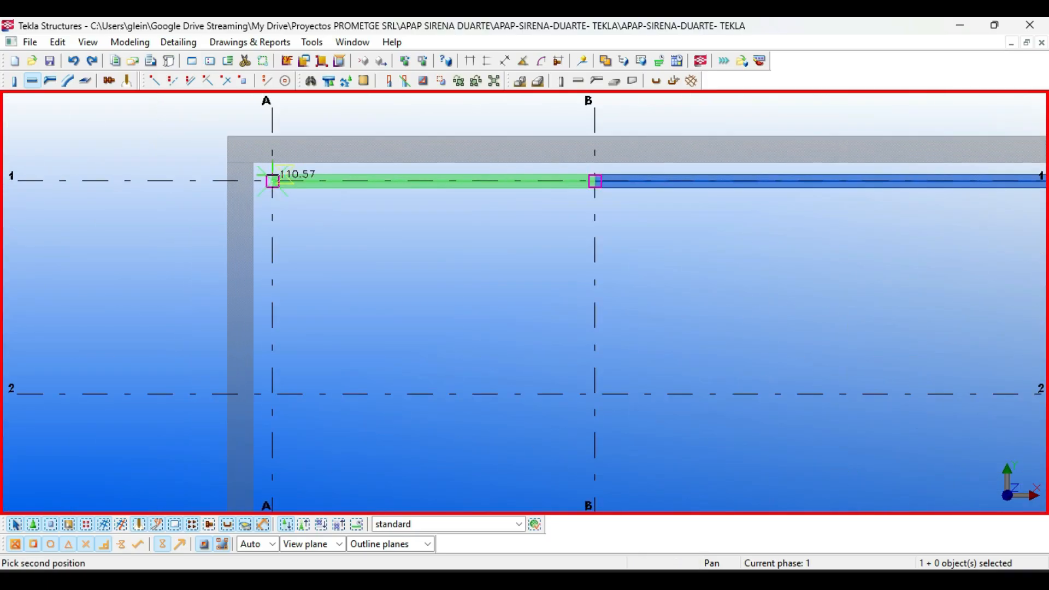
scroll(271, 353, "up", 5)
left_click(271, 353)
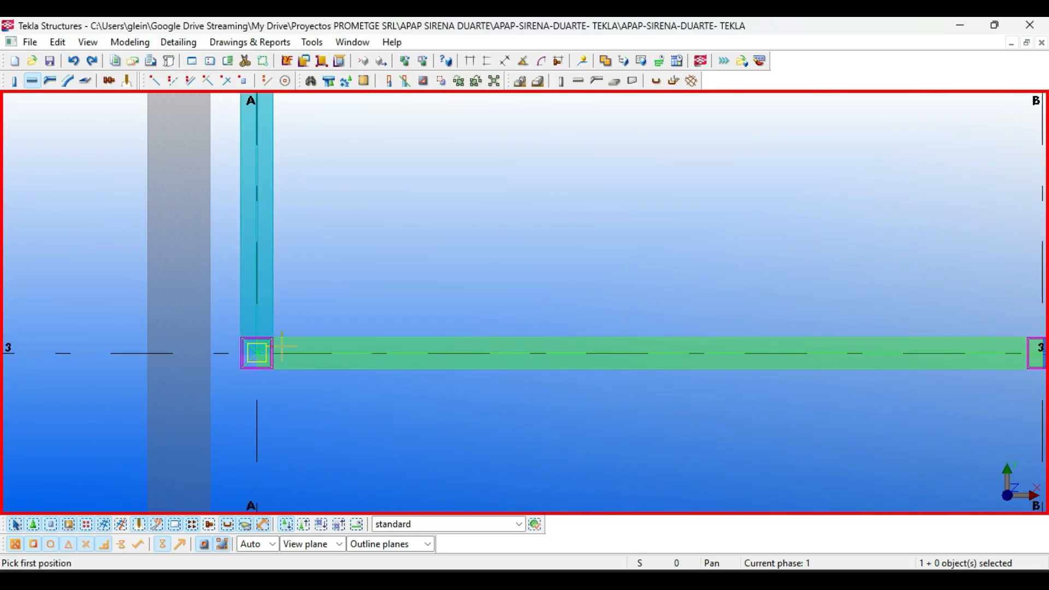
scroll(295, 338, "down", 5)
scroll(339, 313, "down", 5)
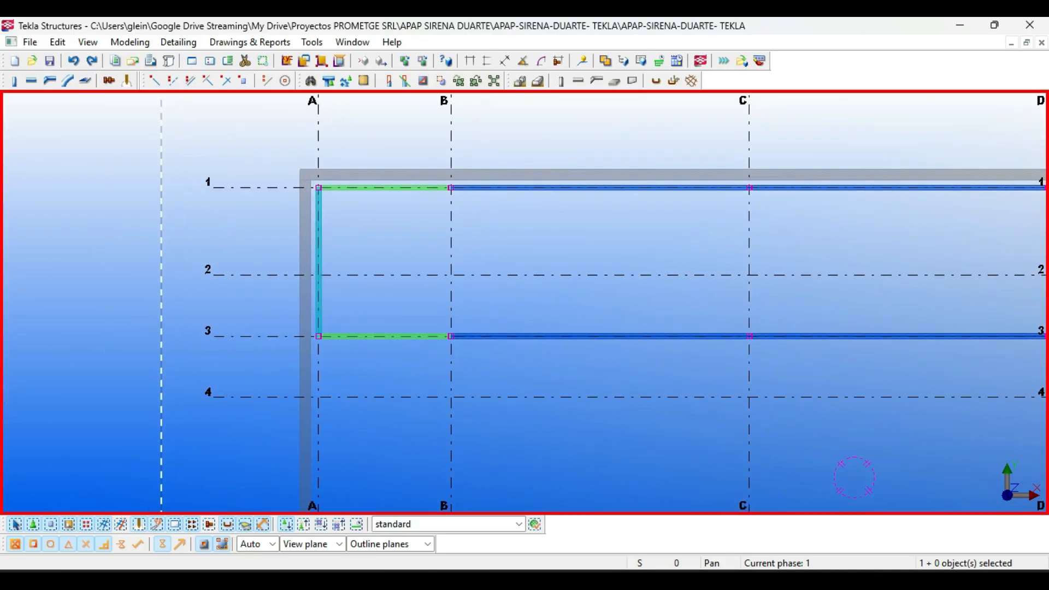
scroll(428, 218, "up", 3)
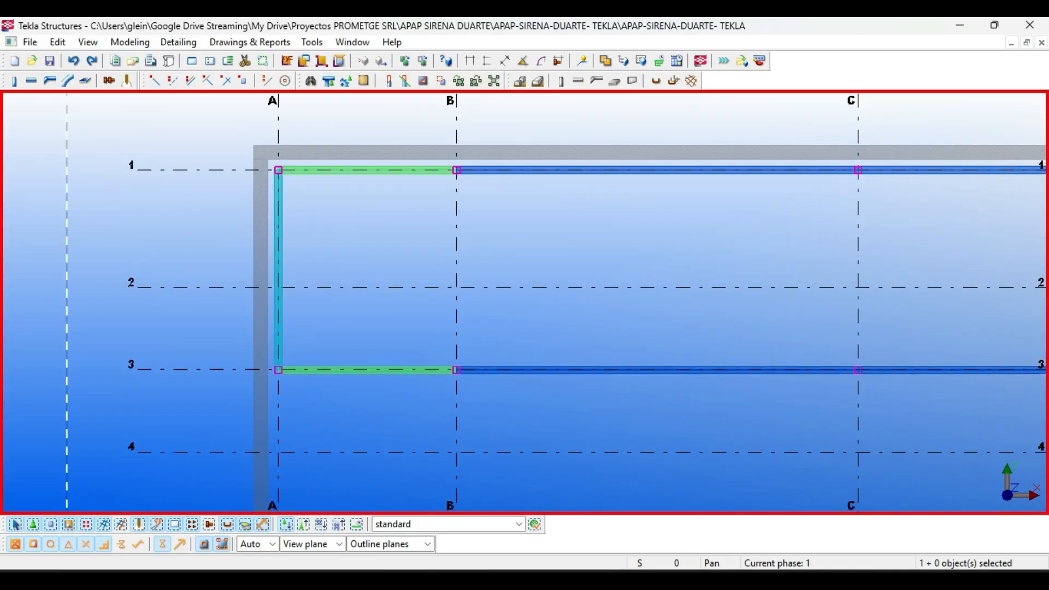
Switch to AutoCAD and examine the V-4 beam marks and spacings from the end wall past the second C-1 column
key("alt+Tab")
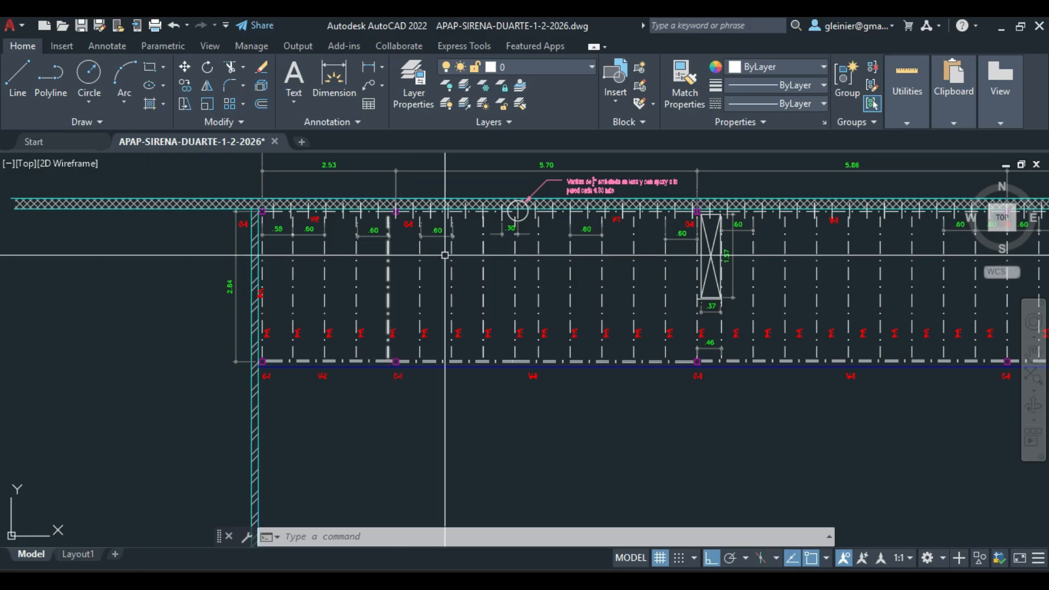
scroll(401, 232, "up", 4)
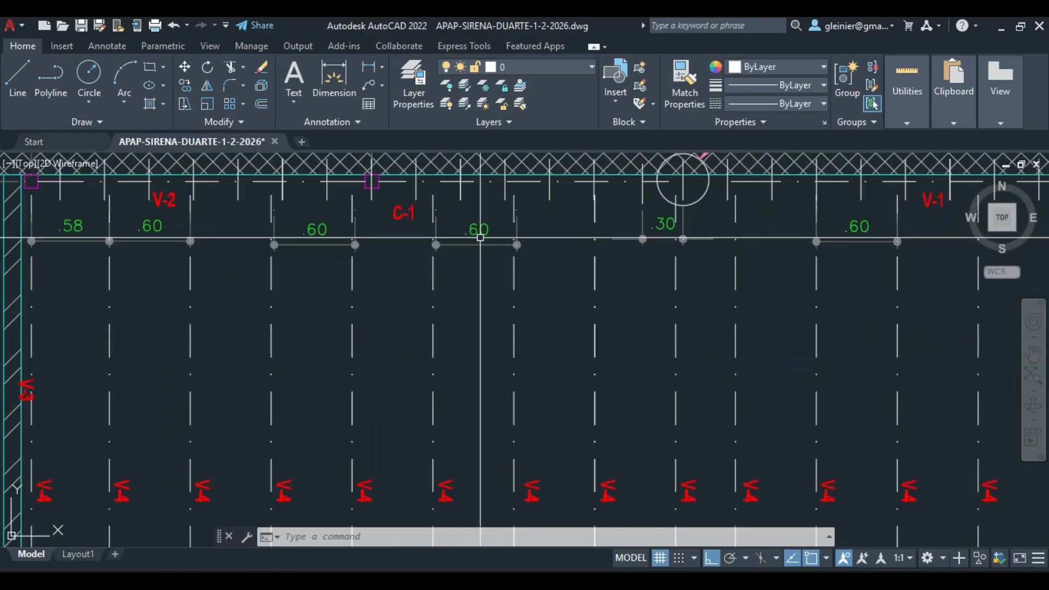
scroll(408, 233, "down", 2)
scroll(408, 232, "up", 4)
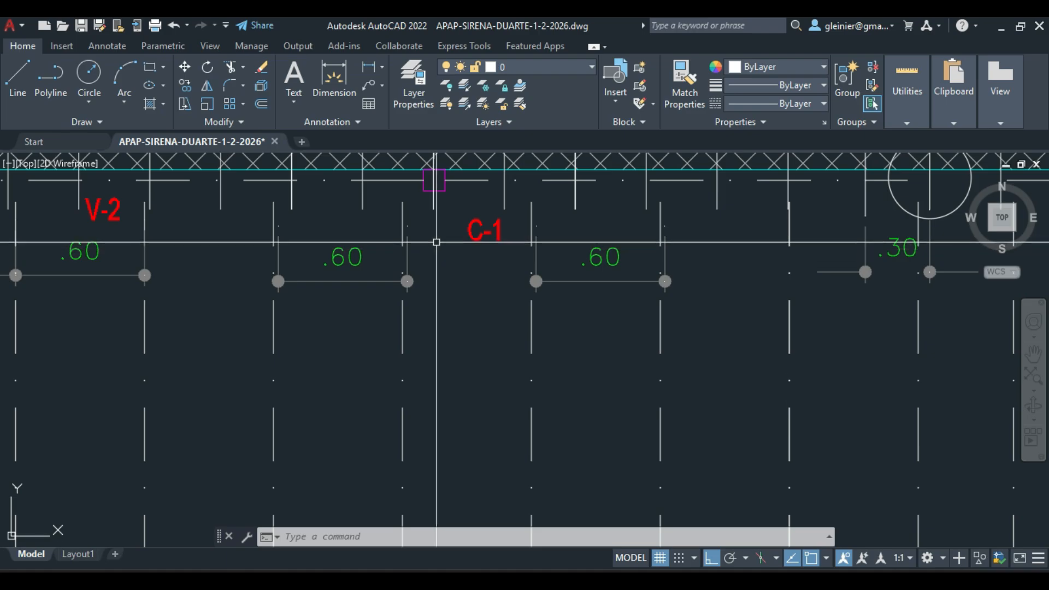
scroll(432, 250, "down", 2)
middle_click_drag(450, 344, 511, 298)
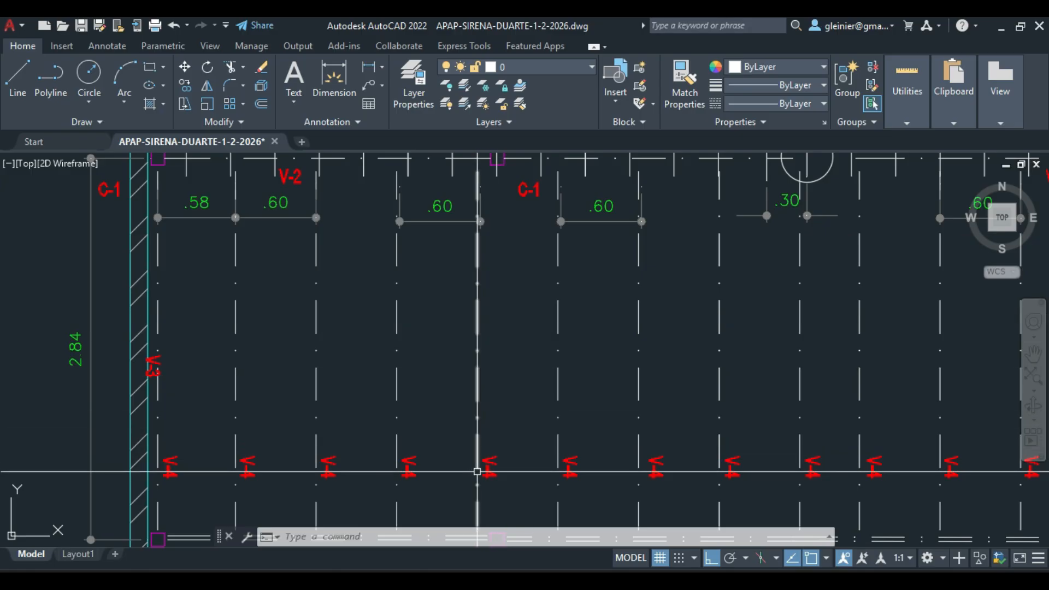
Examine the V-4 beams and their spacings across the 5.70, 5.86 and 3.72 bays up to the stair opening
scroll(470, 391, "down", 4)
scroll(696, 473, "up", 2)
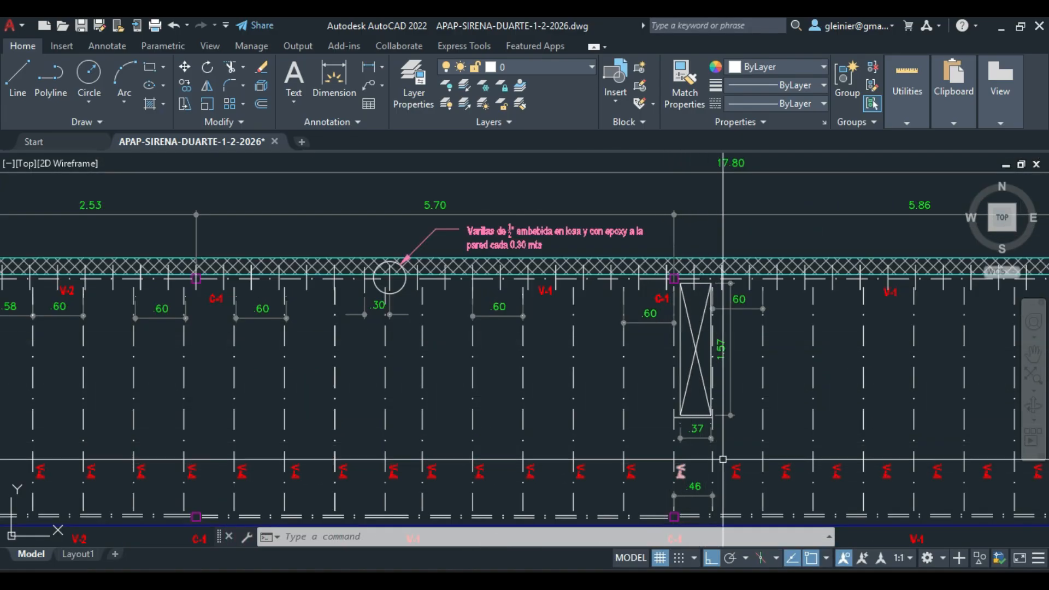
middle_click_drag(871, 468, 569, 438)
middle_click_drag(973, 395, 700, 395)
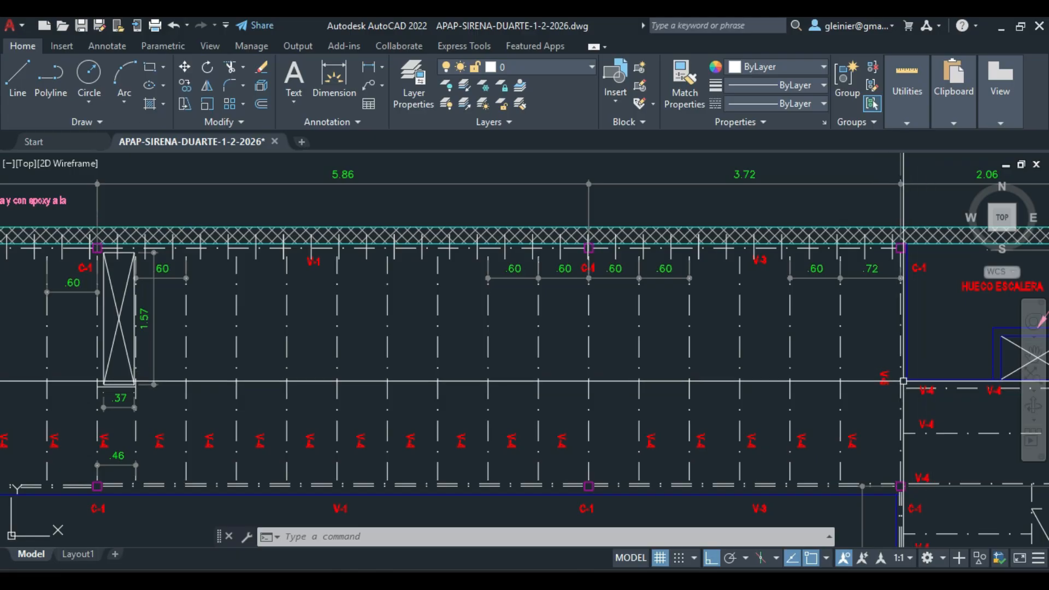
scroll(897, 385, "up", 6)
scroll(787, 334, "down", 4)
scroll(787, 333, "down", 4)
scroll(581, 163, "up", 6)
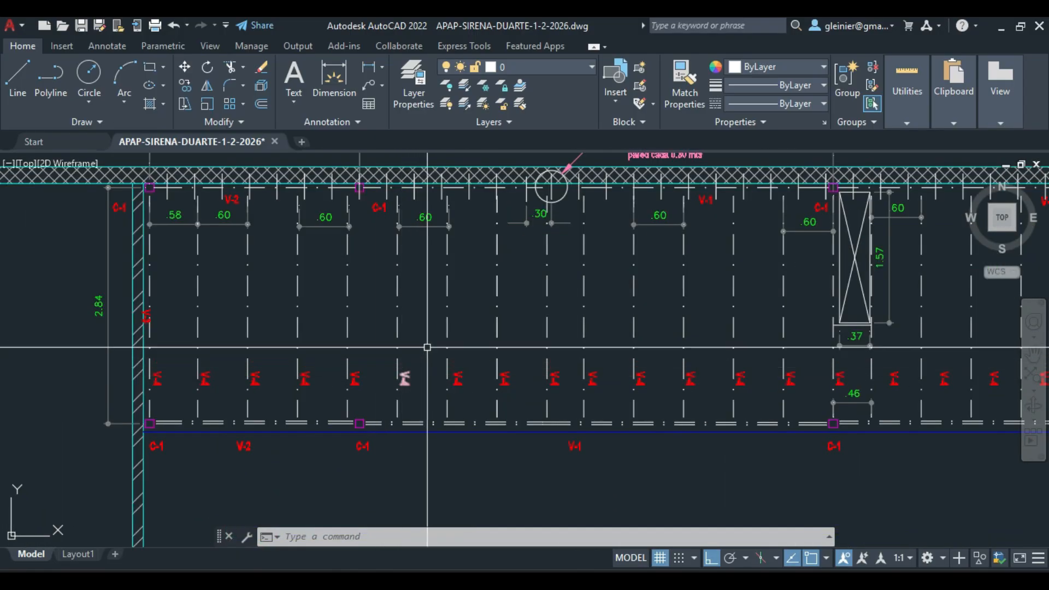
Look up the V-4 beam section options in the element legend
scroll(491, 342, "down", 4)
middle_click_drag(929, 355, 560, 311)
middle_click_drag(719, 326, 511, 302)
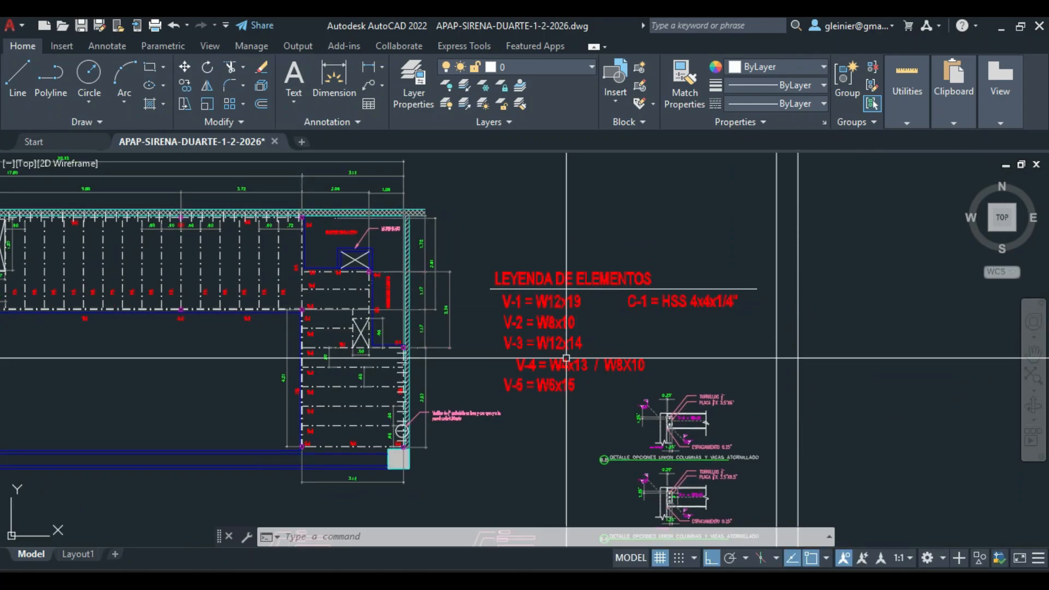
scroll(563, 361, "up", 5)
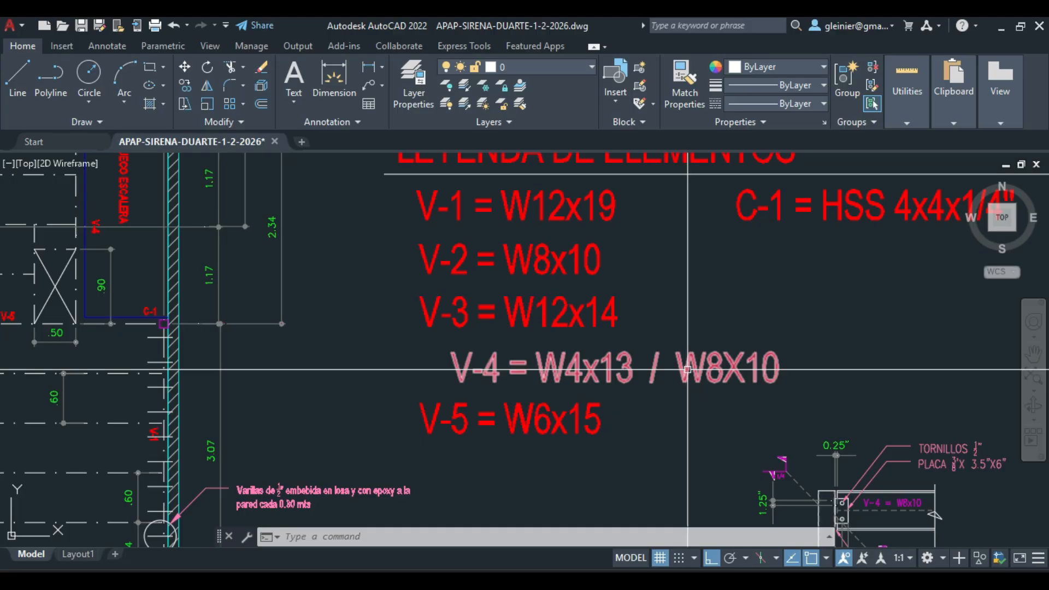
mouse_move(688, 370)
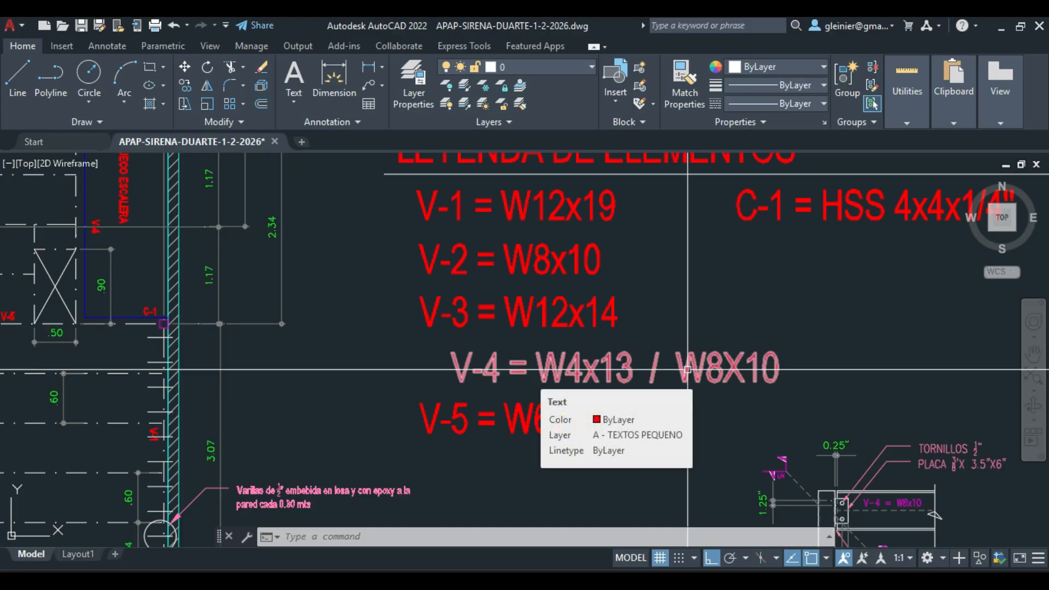
mouse_move(718, 436)
middle_mouse_down()
mouse_move(705, 413)
mouse_move(706, 374)
middle_mouse_up()
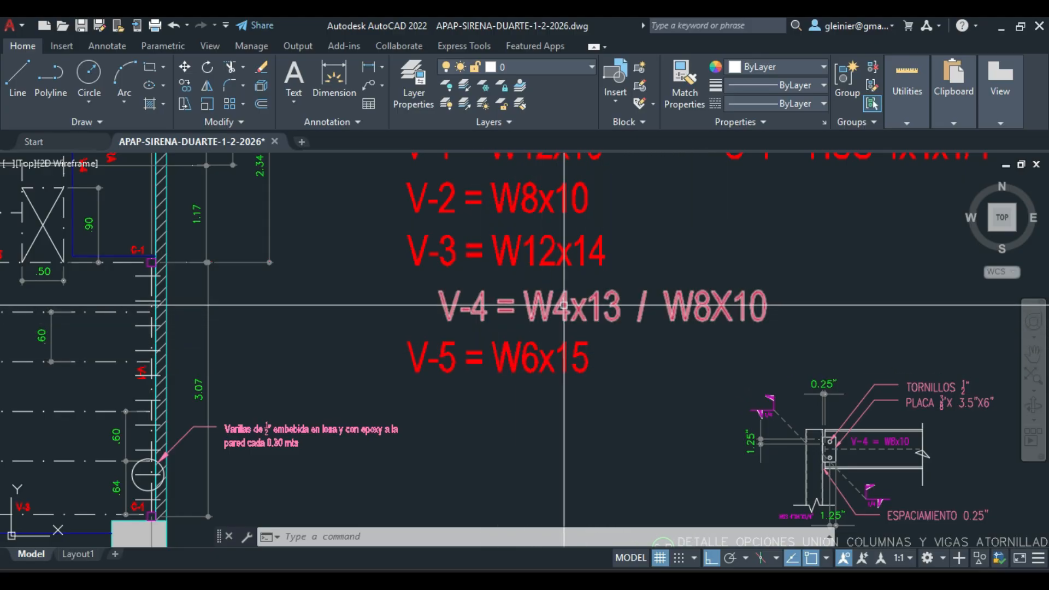
Switch to Tekla Structures and draw a construction circle centred midway along the grid A beam, with its edge on grid line 2
mouse_move(564, 306)
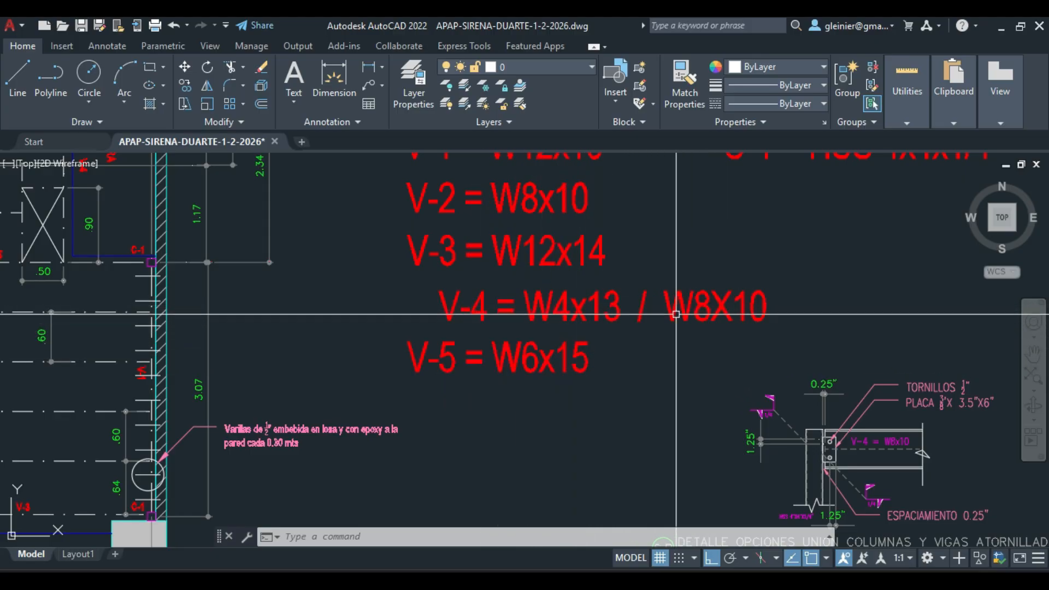
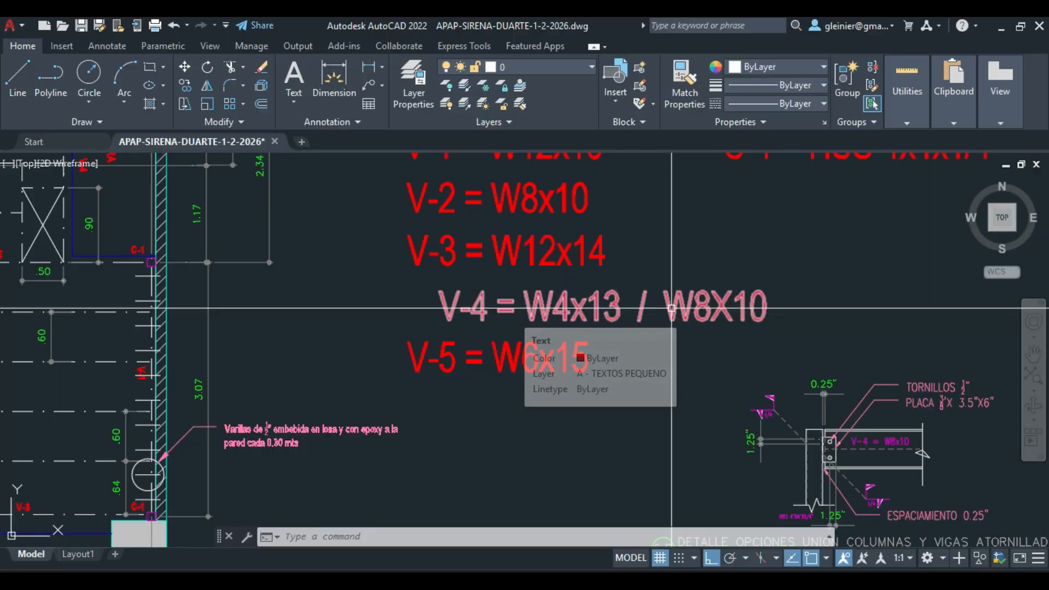
scroll(680, 312, "down", 1)
middle_click_drag(551, 273, 614, 294)
key("alt+Tab")
middle_click_drag(273, 244, 381, 253)
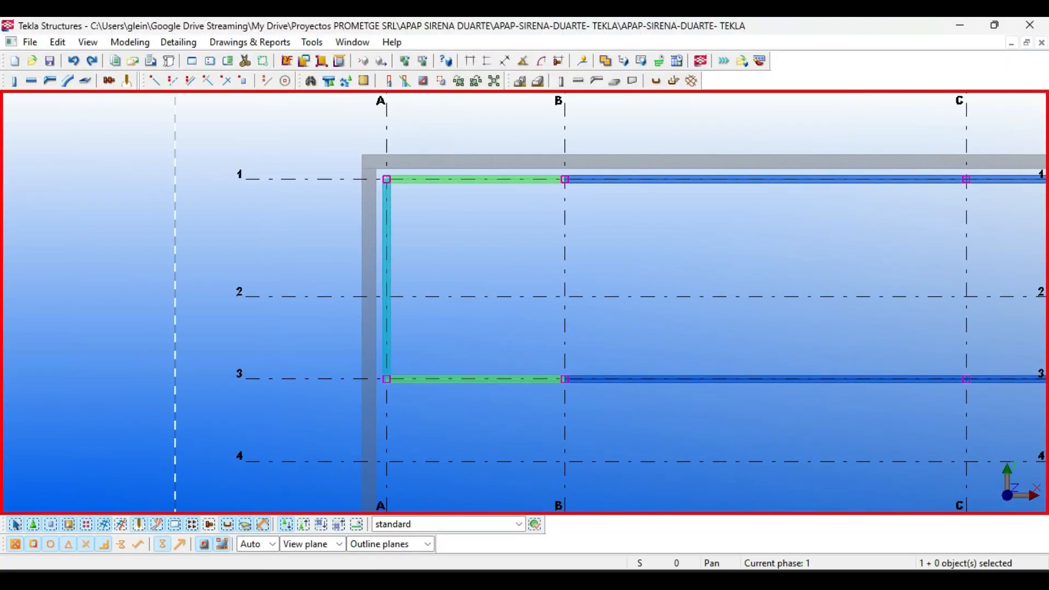
scroll(381, 254, "up", 4)
left_click(285, 81)
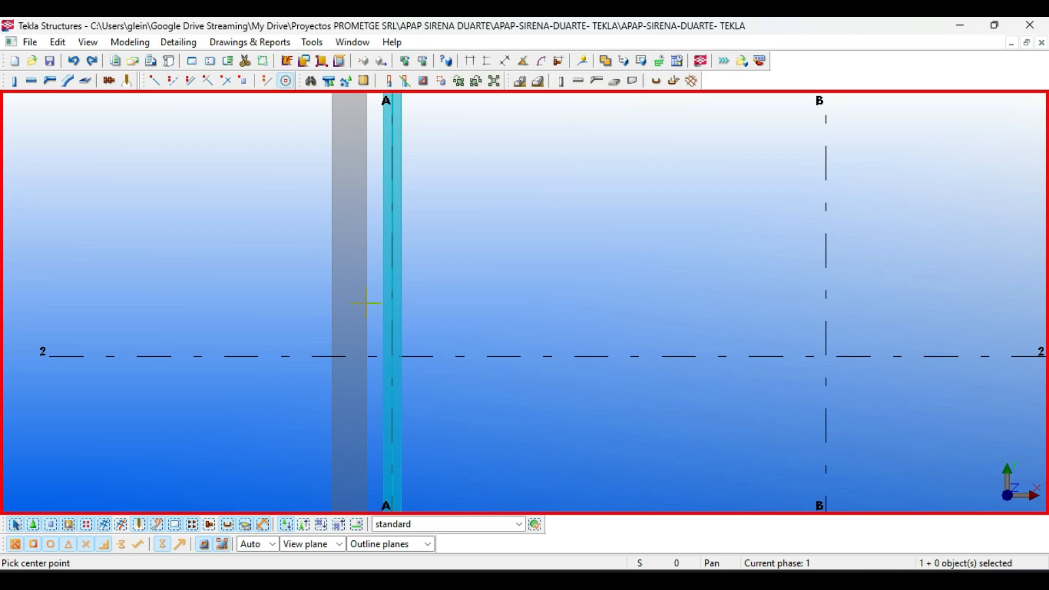
left_click(393, 288)
scroll(396, 290, "down", 2)
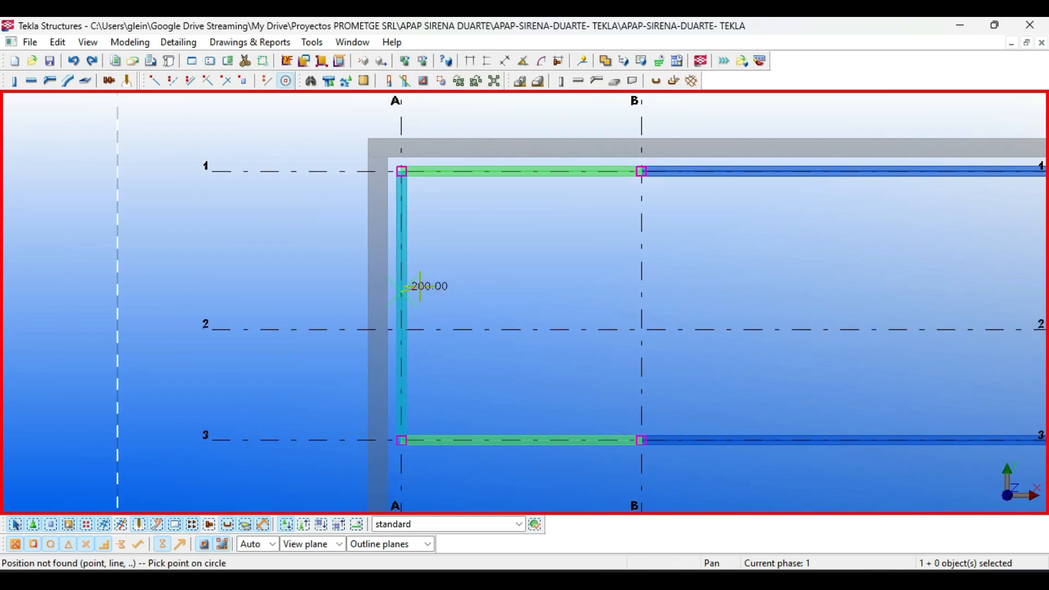
left_click(403, 329)
scroll(434, 250, "down", 3)
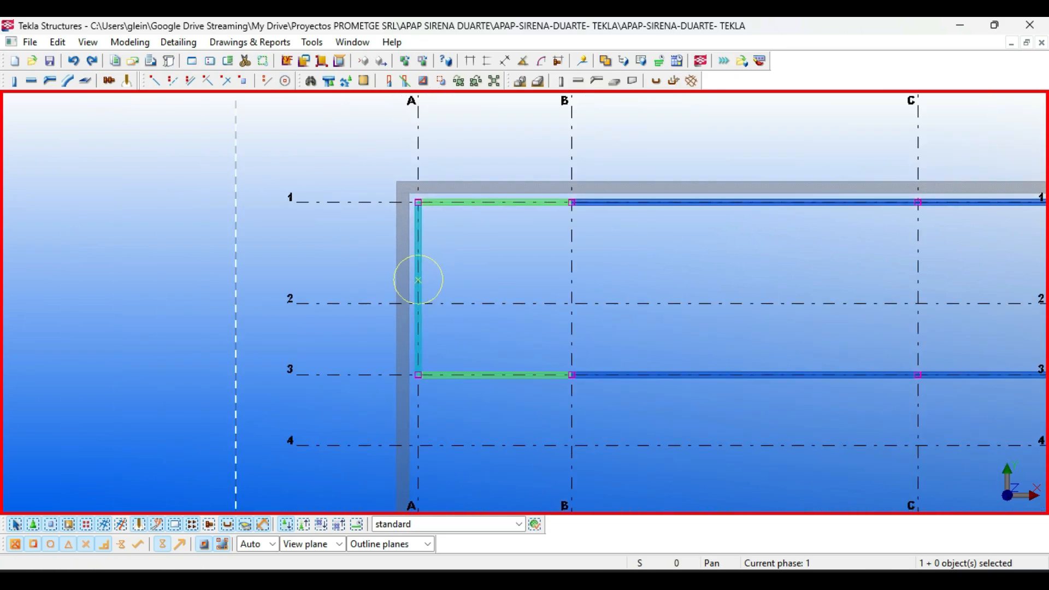
key("Escape")
scroll(396, 264, "up", 2)
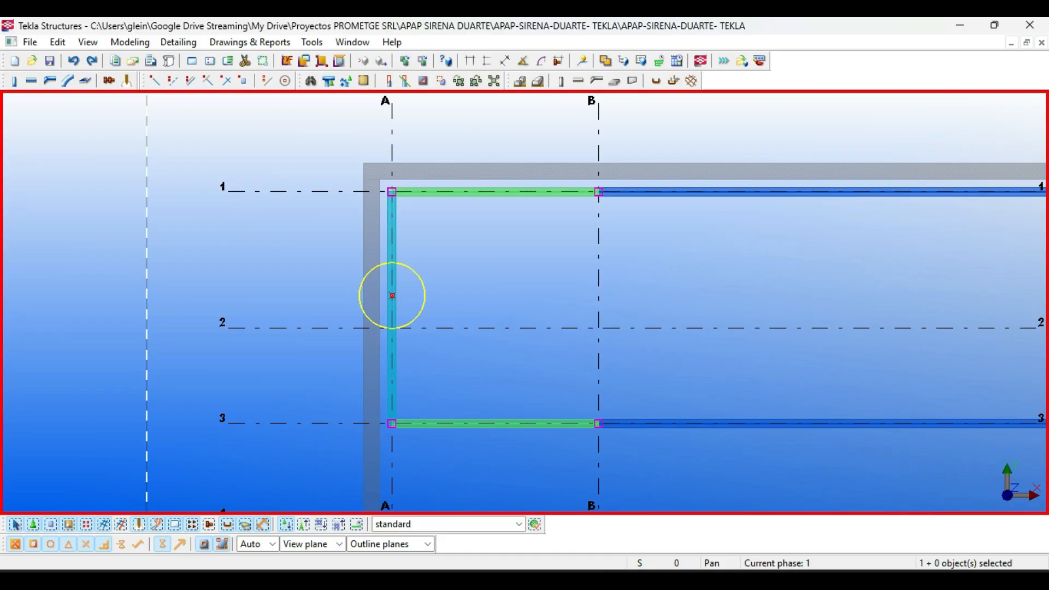
scroll(411, 277, "down", 2)
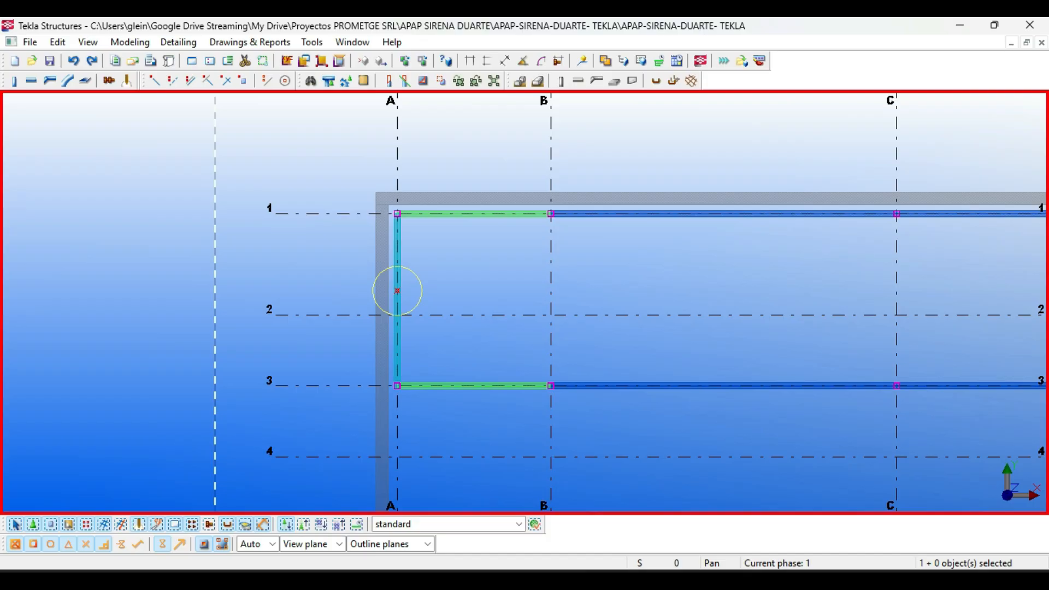
Switch to AutoCAD and move the V-4 entry in the element legend into line with the other beam entries
key("alt+Tab")
key("Escape")
key("Escape")
key("Escape")
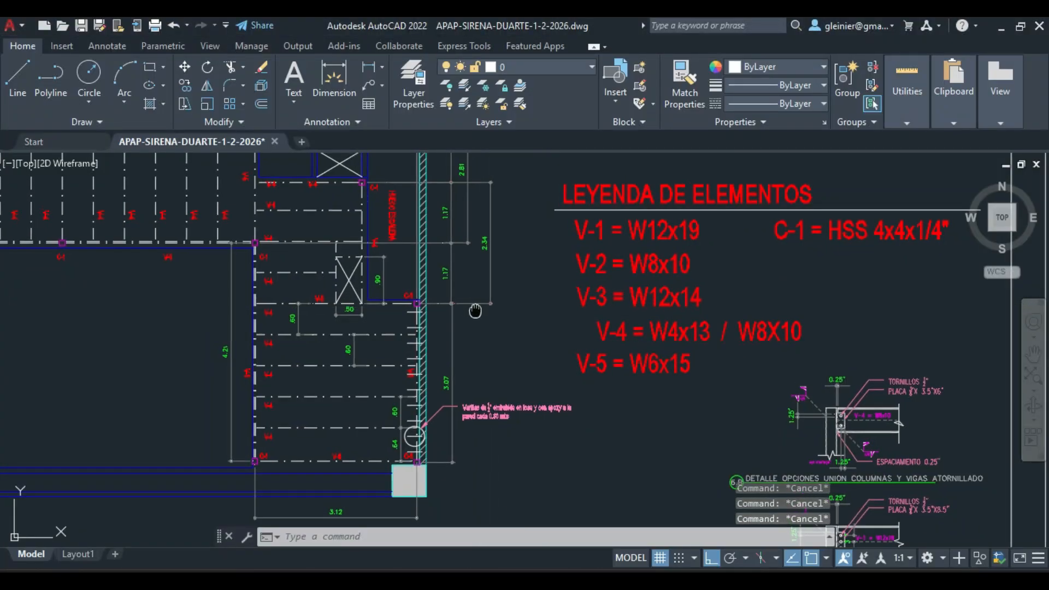
middle_click_drag(475, 310, 597, 323)
middle_click_drag(841, 323, 578, 325)
scroll(659, 342, "up", 1)
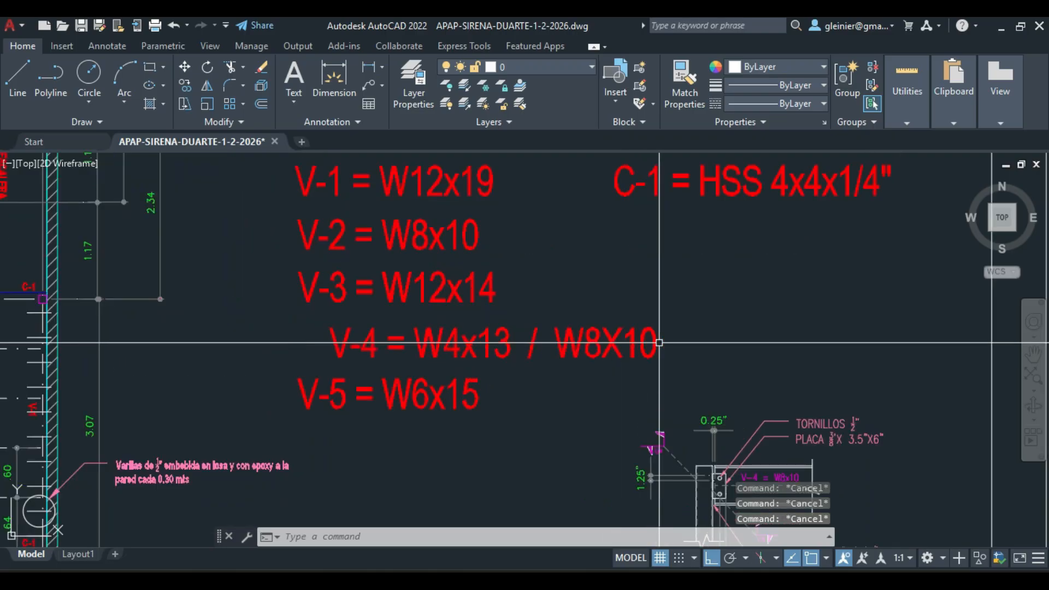
left_click(338, 344)
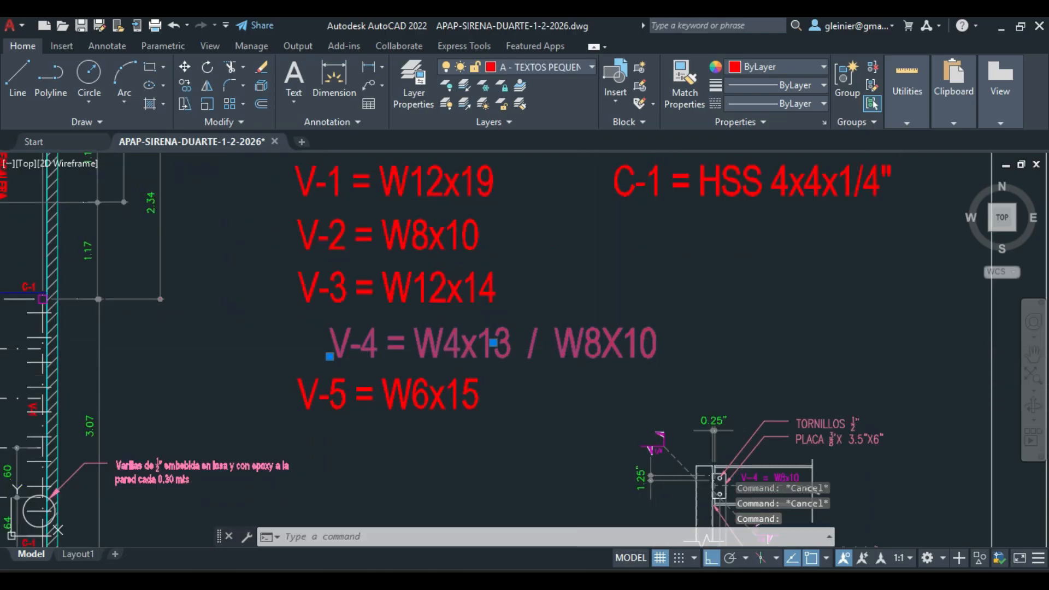
type("m")
key("space")
left_click(523, 451)
left_click(487, 452)
key("Escape")
key("Escape")
key("Escape")
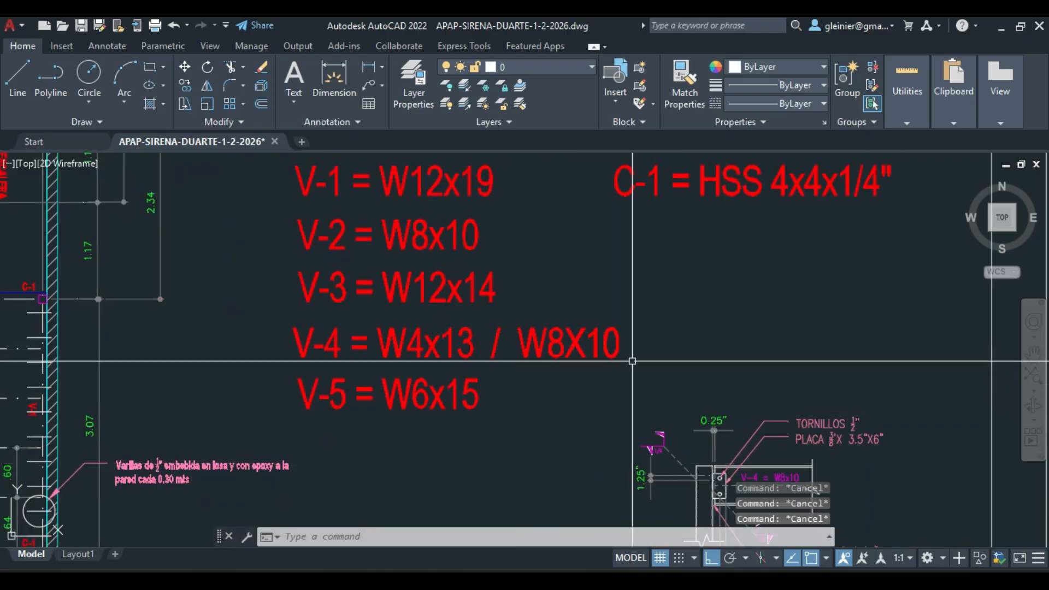
Copy the C-1 legend text and place the copy beside the V-4 entry's W8X10 option
left_click(688, 173)
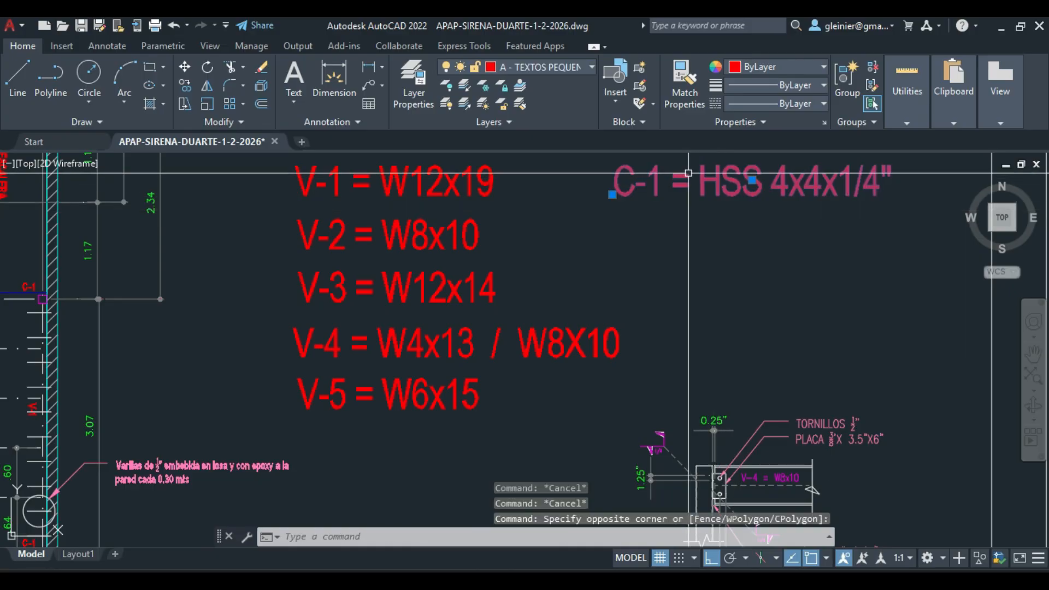
left_click(651, 199)
key("ctrl+c")
key("ctrl+v")
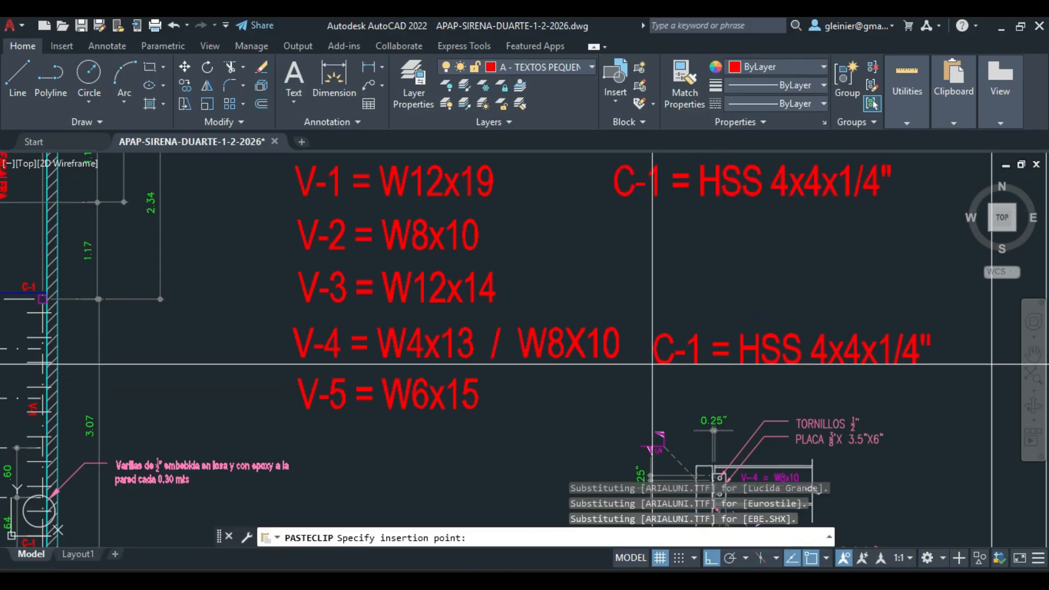
left_click(654, 358)
key("Escape")
Change the copied text beside the V-4 entry to "REVISAR CUAL USAR"
type("ed")
key("space")
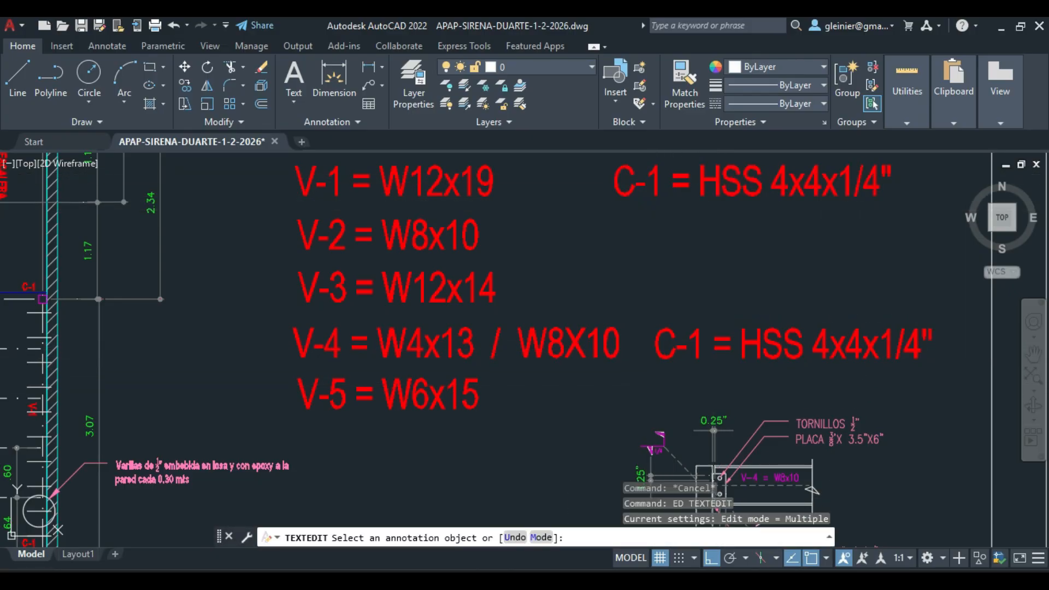
left_click(741, 344)
type("REV")
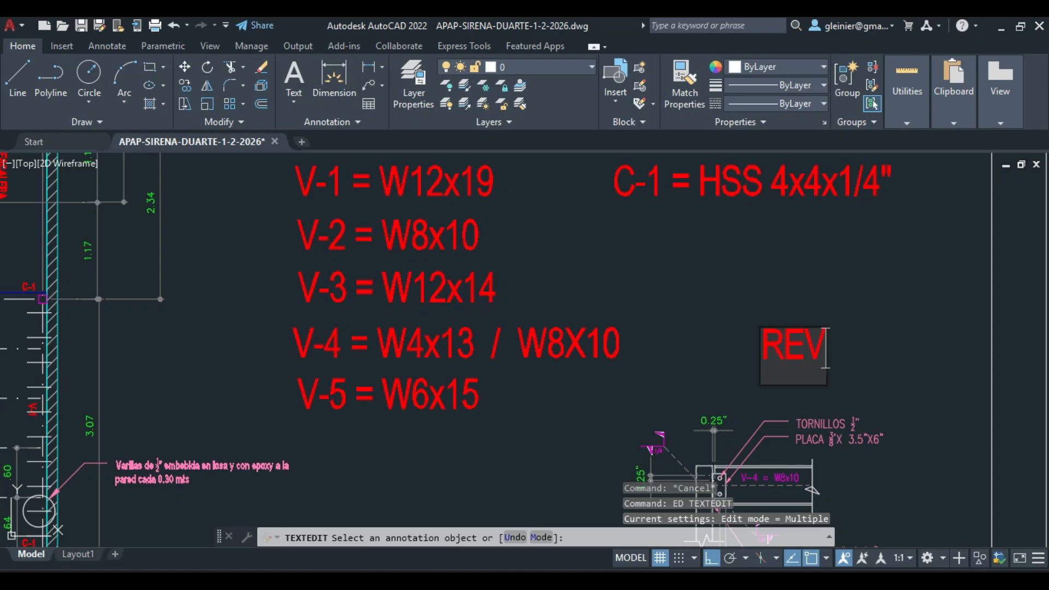
type("ISAR CUAL USAR")
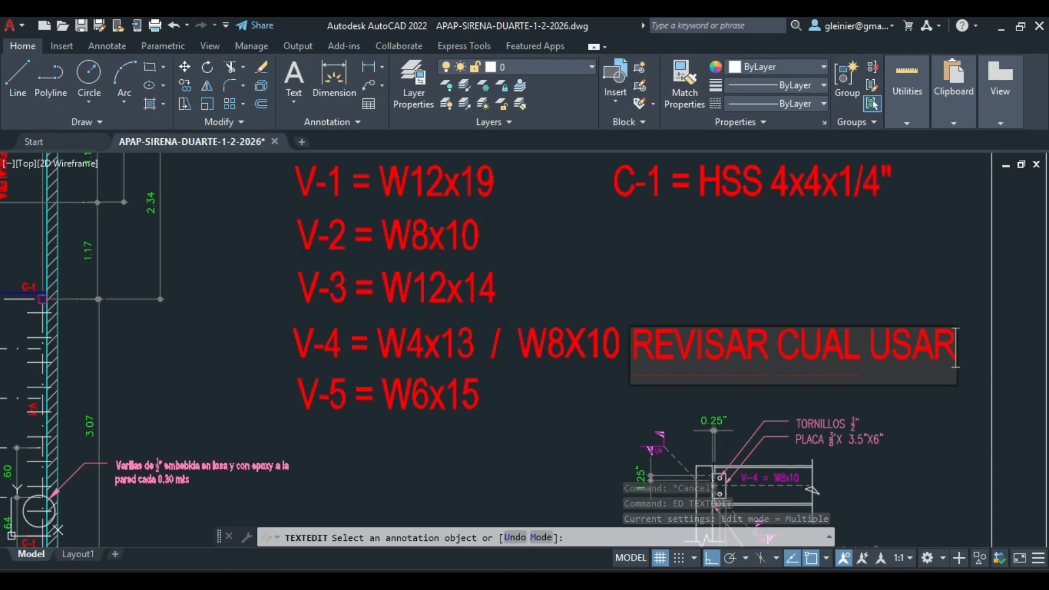
key("Return")
key("Escape")
key("Escape")
key("Escape")
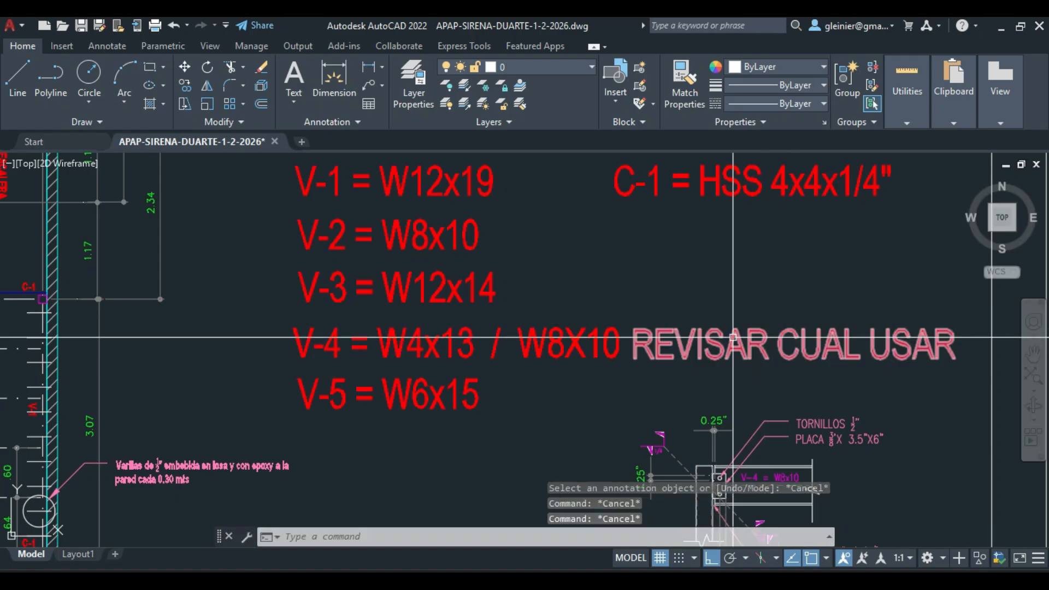
Switch to Tekla Structures and choose the W200X15 profile for the next beams, checking its imperial equivalent name
scroll(791, 313, "down", 3)
scroll(816, 342, "down", 3)
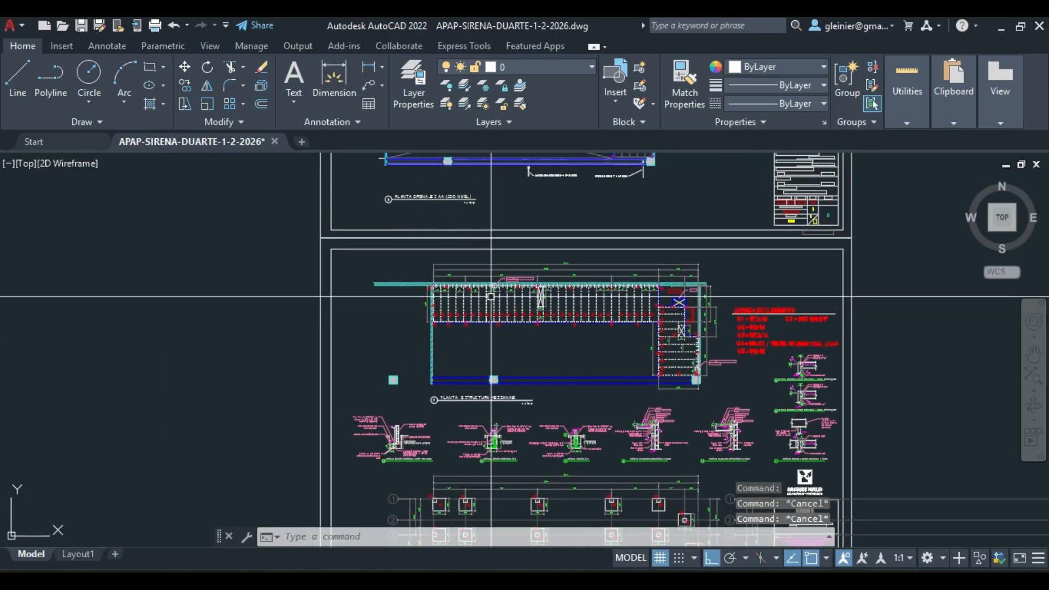
scroll(774, 346, "up", 4)
scroll(753, 362, "up", 4)
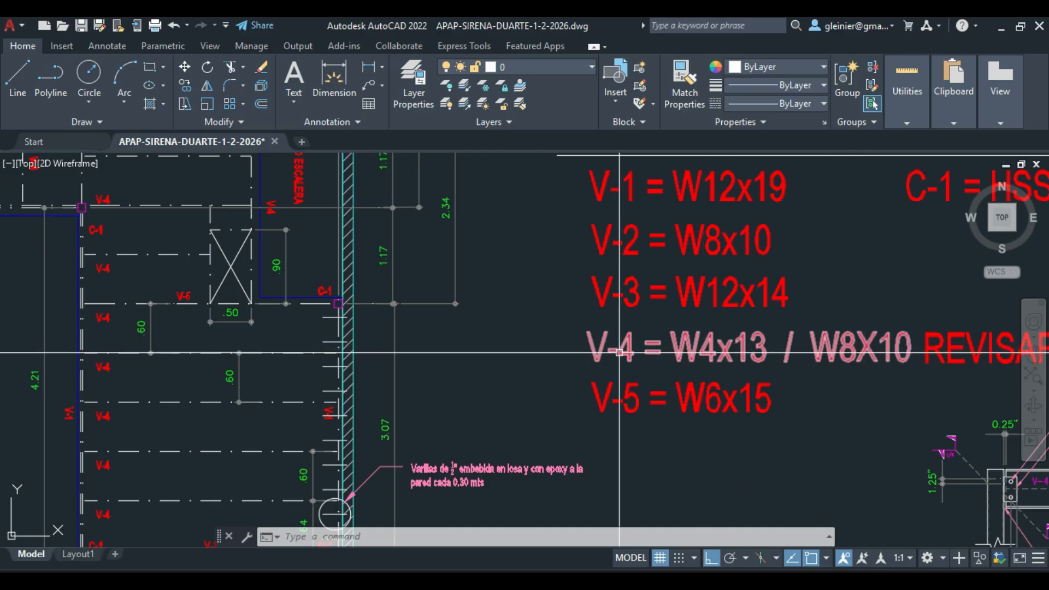
key("alt+Tab")
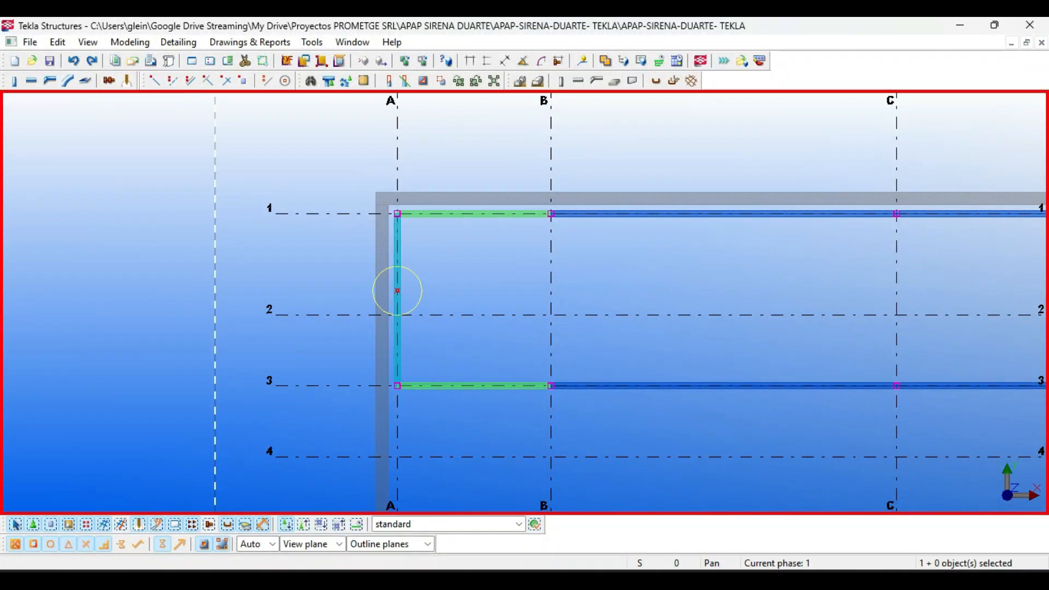
double_click(31, 80)
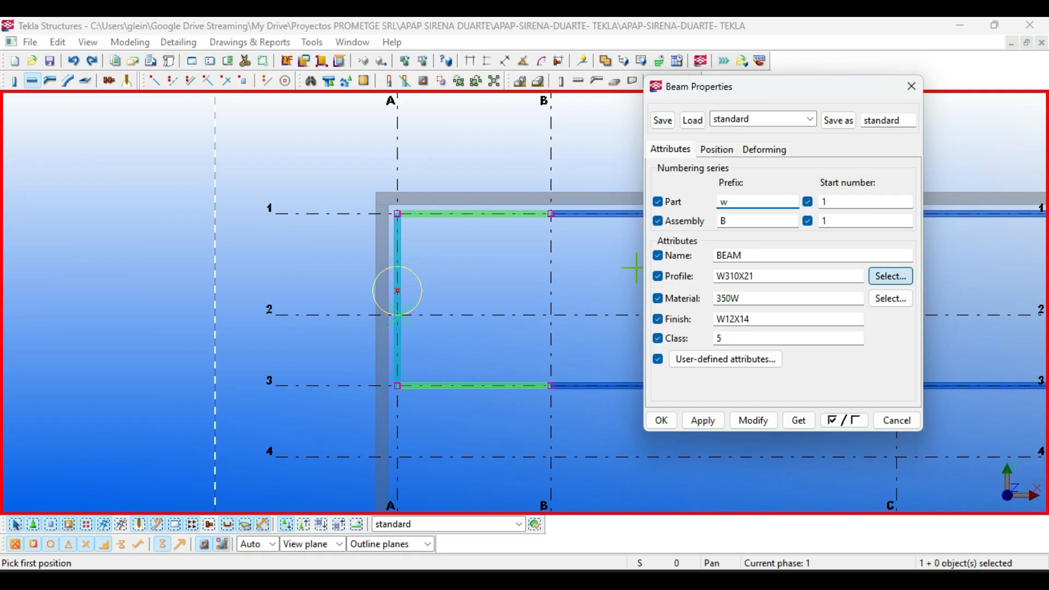
left_click(891, 276)
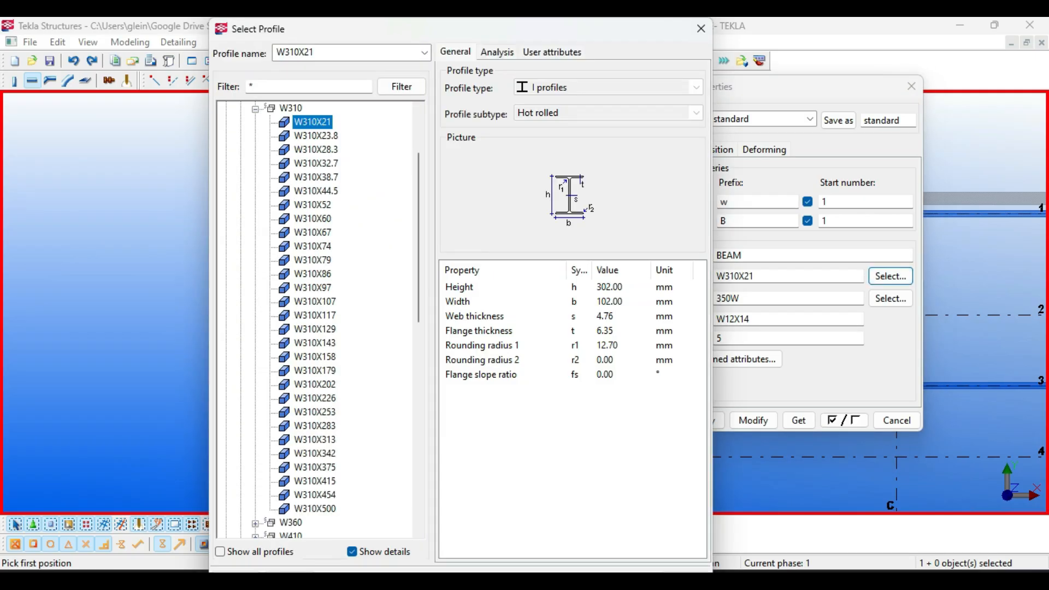
left_click(255, 109)
scroll(320, 319, "up", 3)
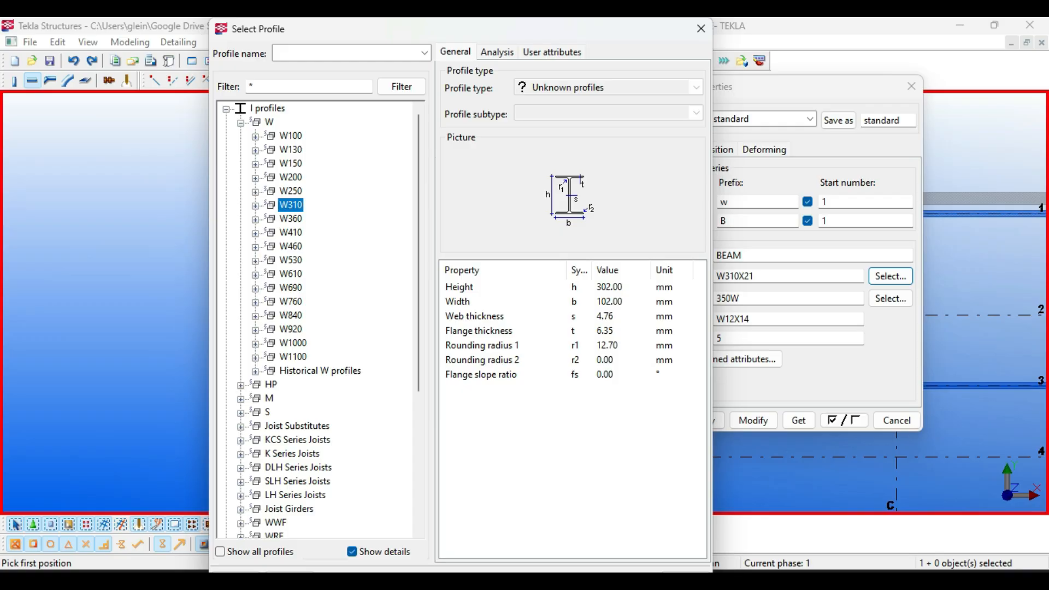
left_click(255, 178)
left_click(313, 191)
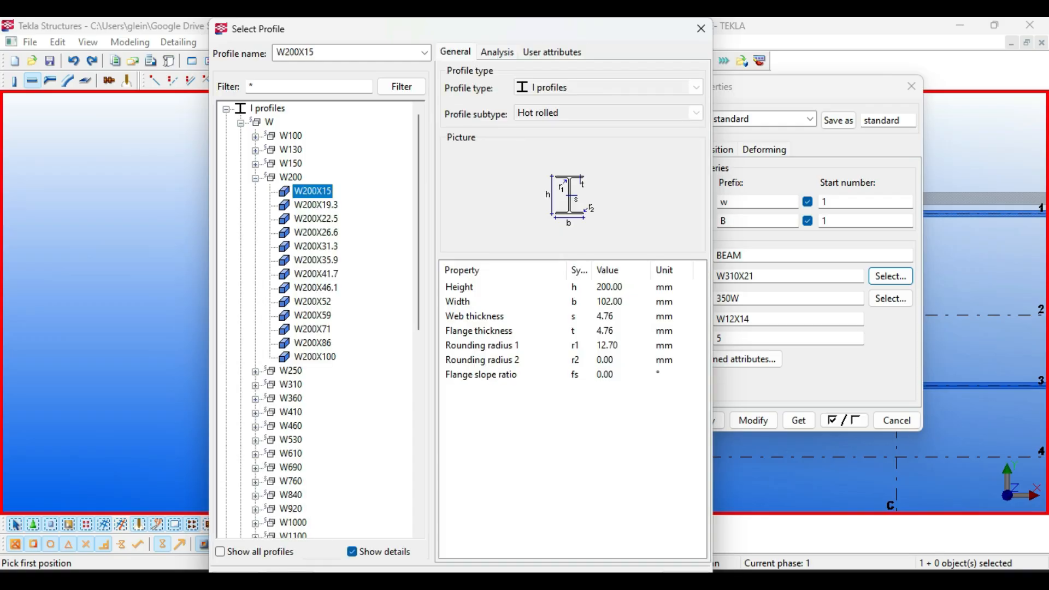
left_click(551, 51)
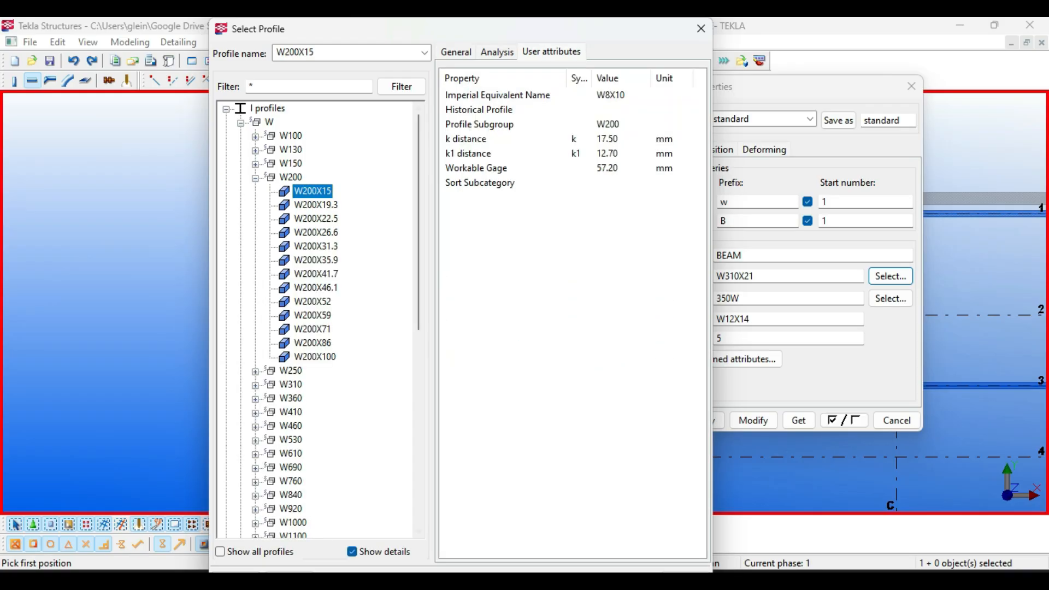
key("Return")
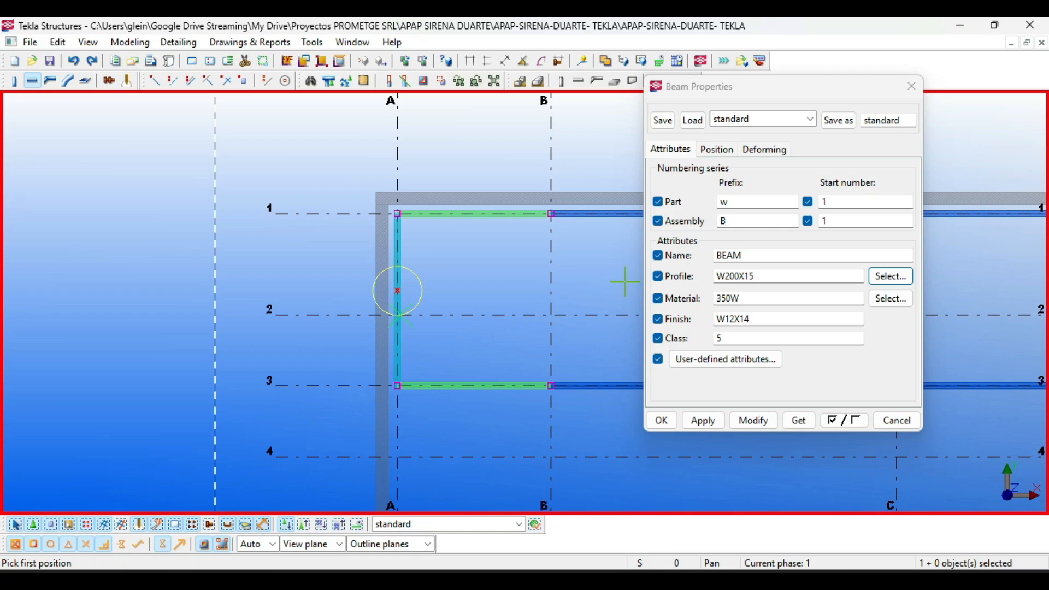
Set the beam finish to W8X10 and the class to 6, and accept the beam properties
left_click_drag(761, 320, 551, 315)
type("W8")
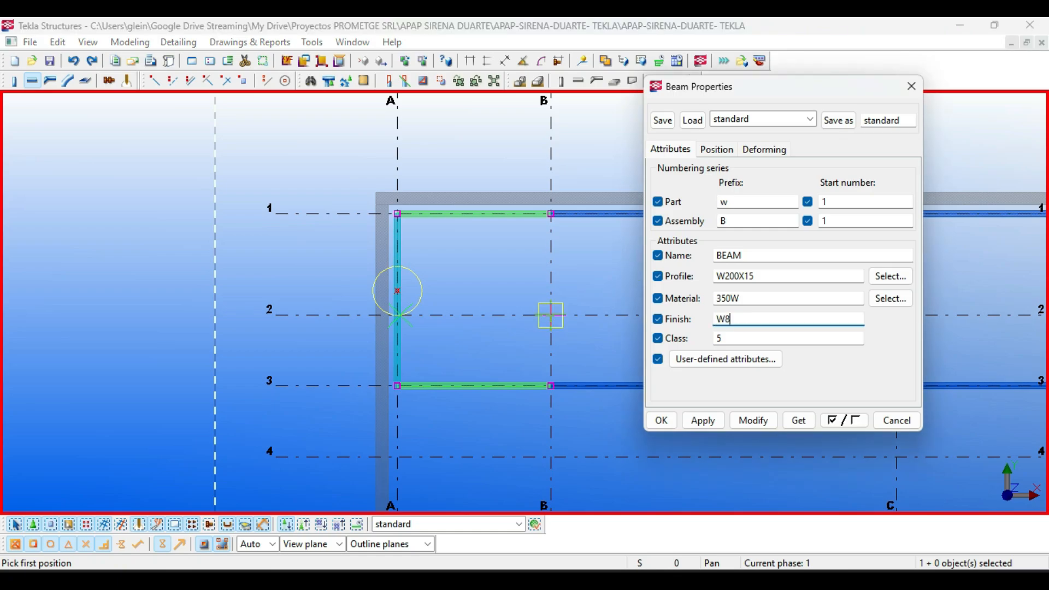
type("X10")
key("Tab")
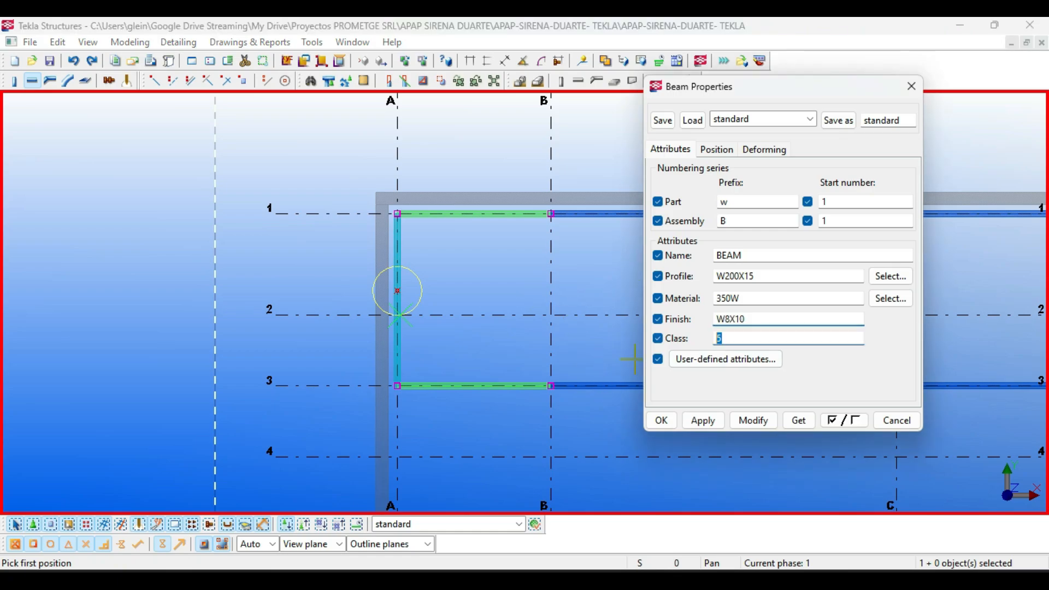
type("6")
left_click(753, 420)
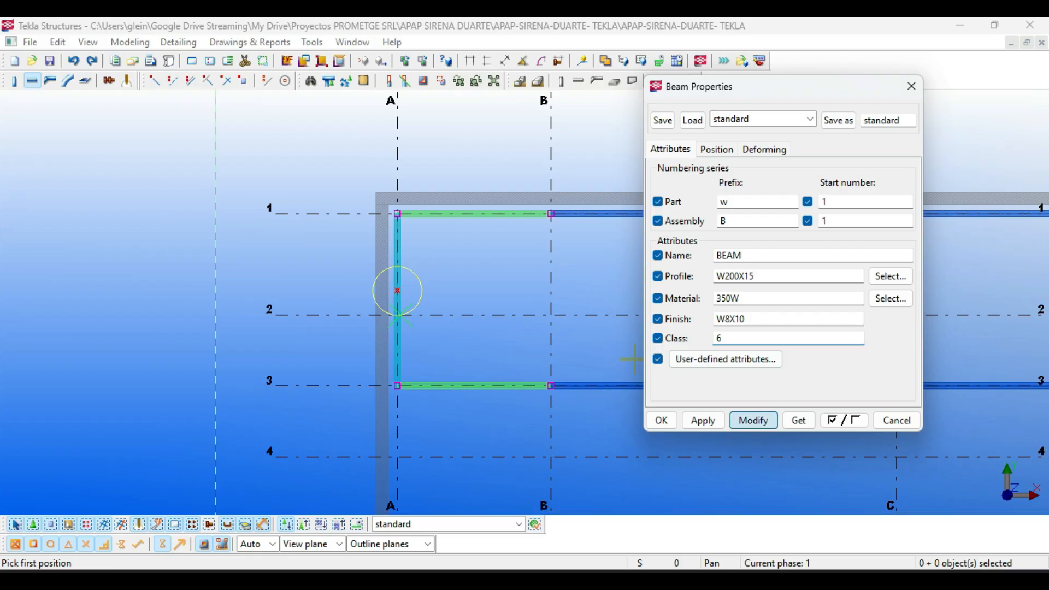
left_click(661, 421)
Model a W200X15 beam along grid B between the columns on lines 1 and 3
scroll(550, 213, "up", 5)
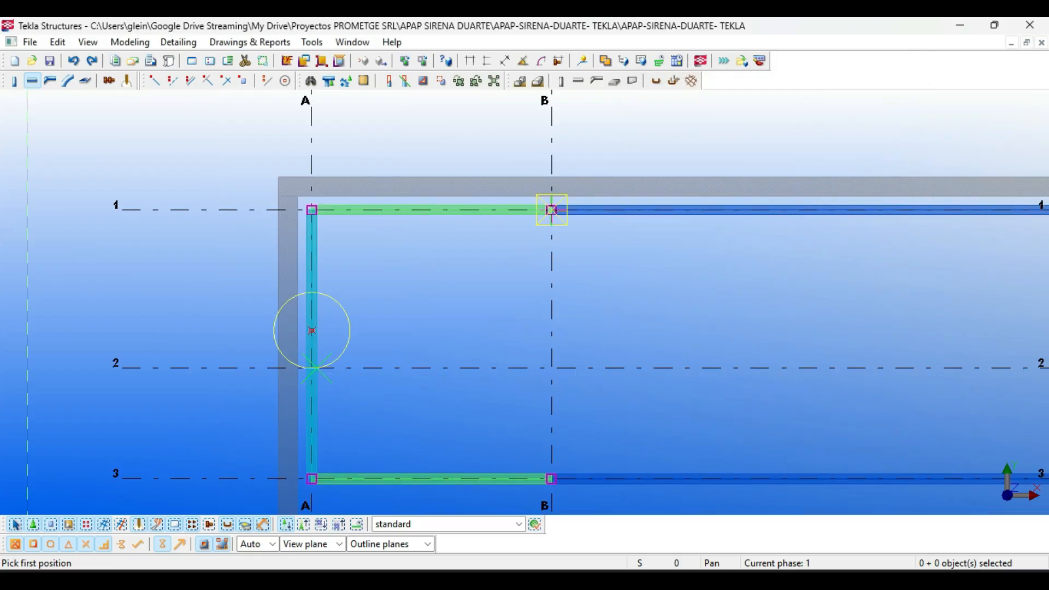
left_click(550, 212)
scroll(557, 257, "down", 4)
scroll(557, 265, "up", 5)
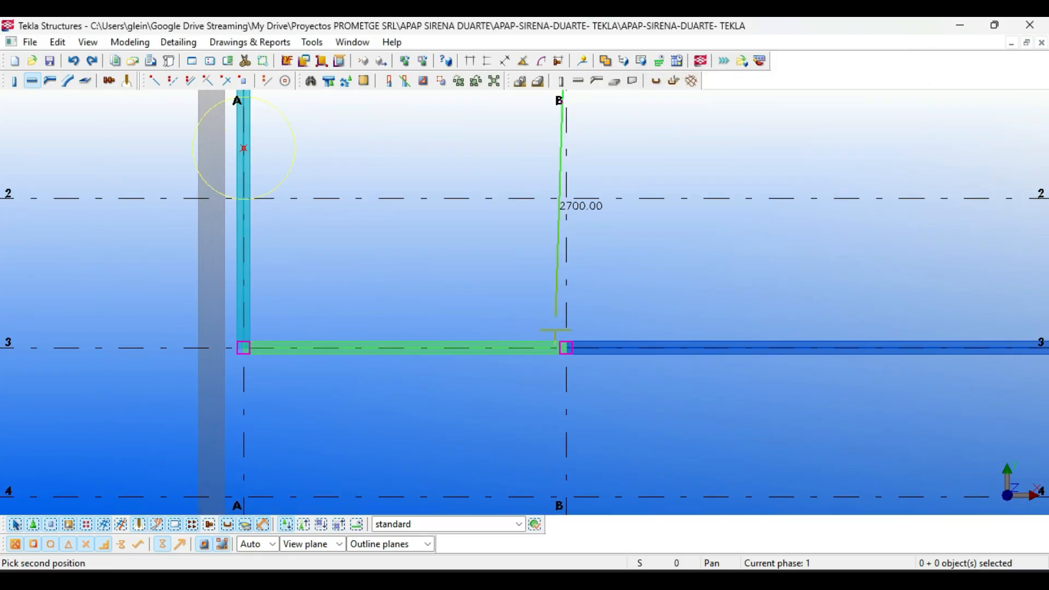
left_click(564, 354)
scroll(565, 355, "down", 2)
scroll(560, 328, "down", 3)
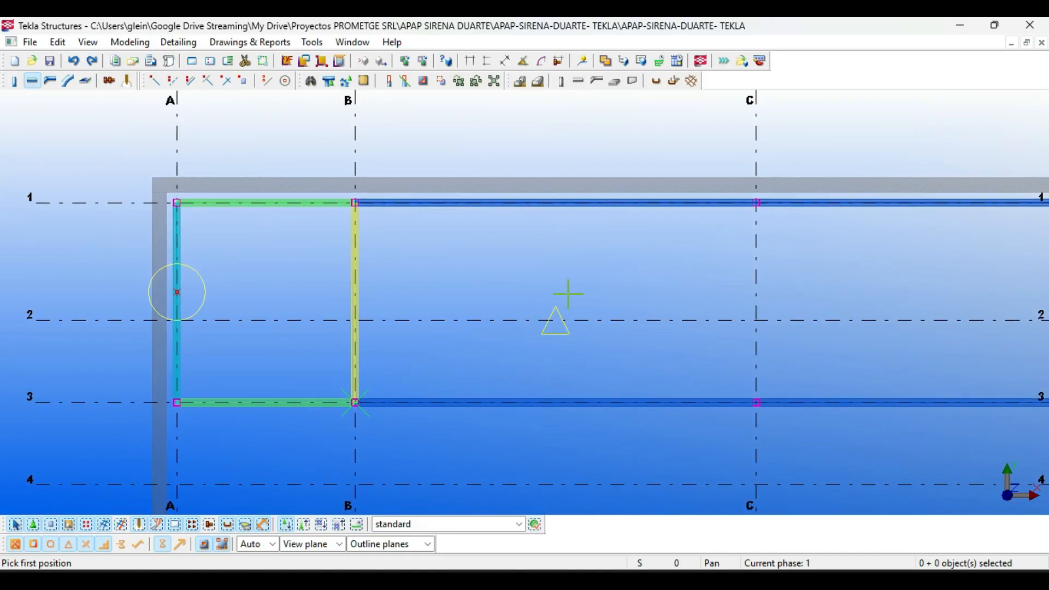
Model a W200X15 beam along grid C between the columns on lines 1 and 3
scroll(649, 244, "up", 5)
left_click(656, 202)
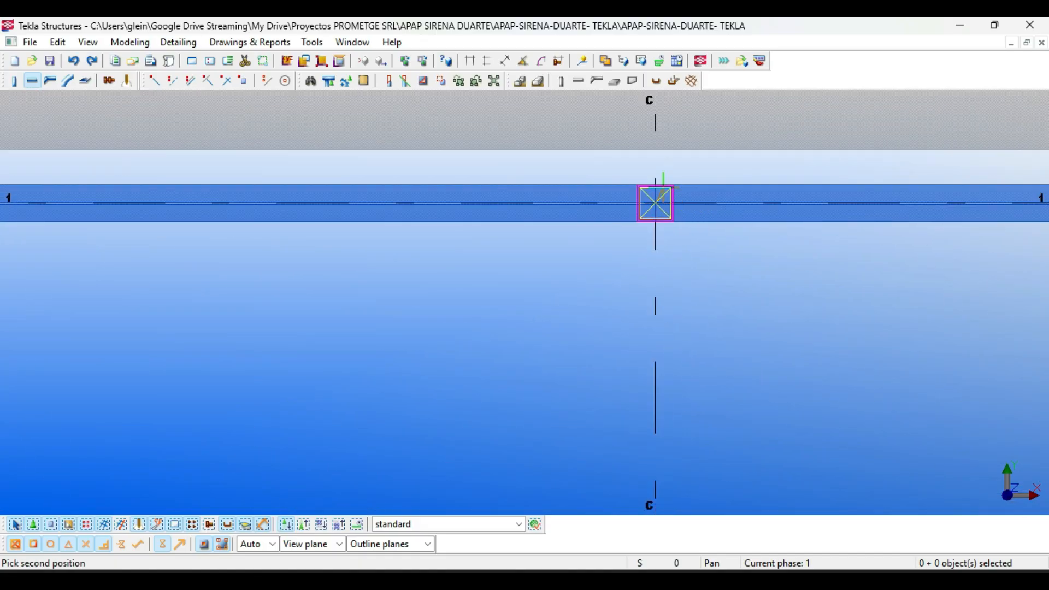
scroll(658, 196, "down", 4)
scroll(669, 306, "up", 3)
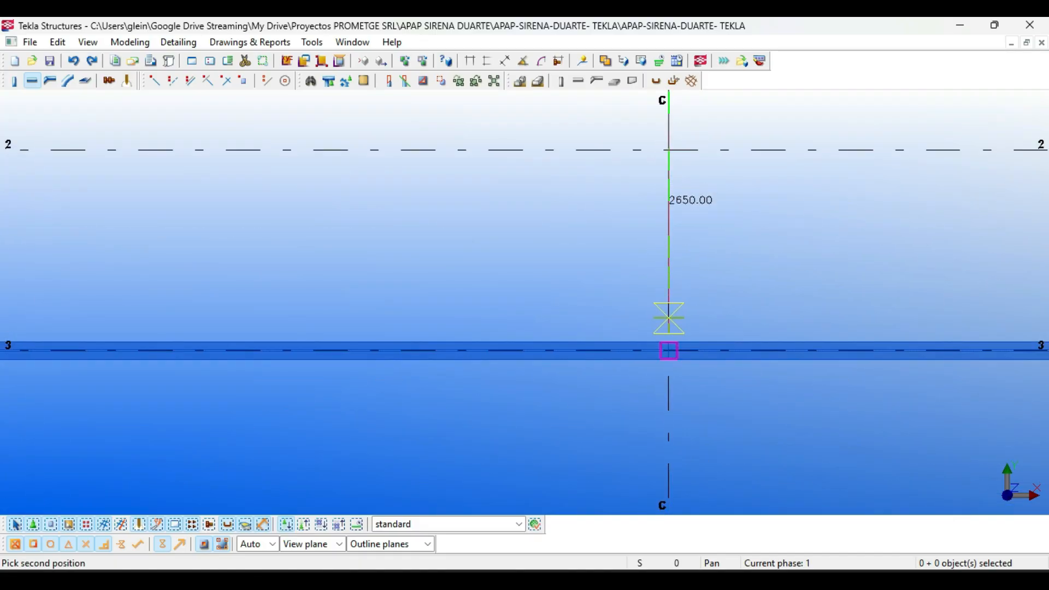
left_click(671, 360)
scroll(615, 319, "down", 3)
scroll(762, 236, "down", 2)
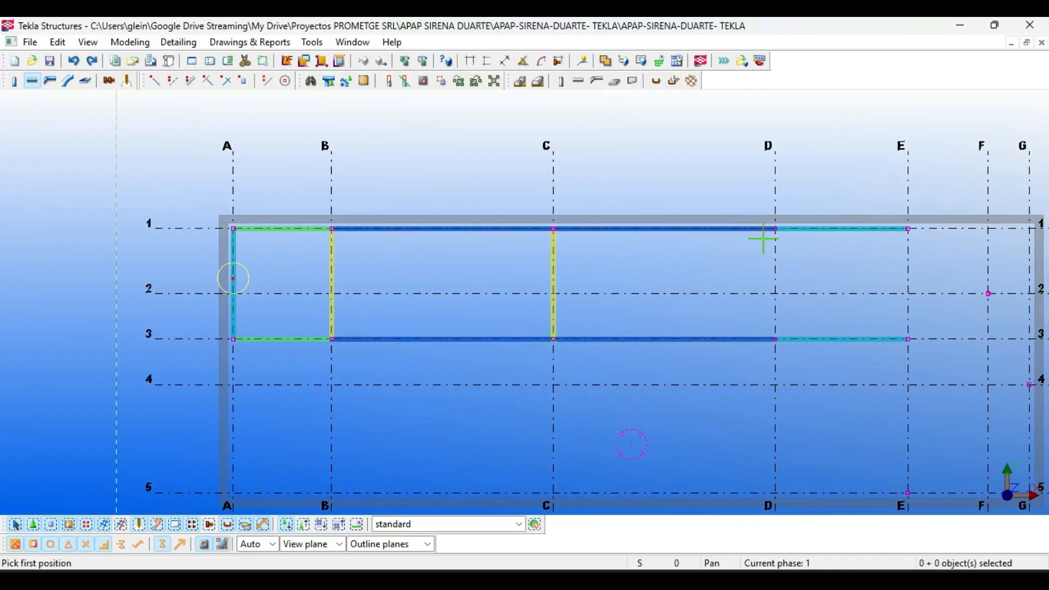
Model a W200X15 beam along grid D between the columns on lines 1 and 3, and end the beam command
scroll(762, 235, "up", 6)
left_click(763, 235)
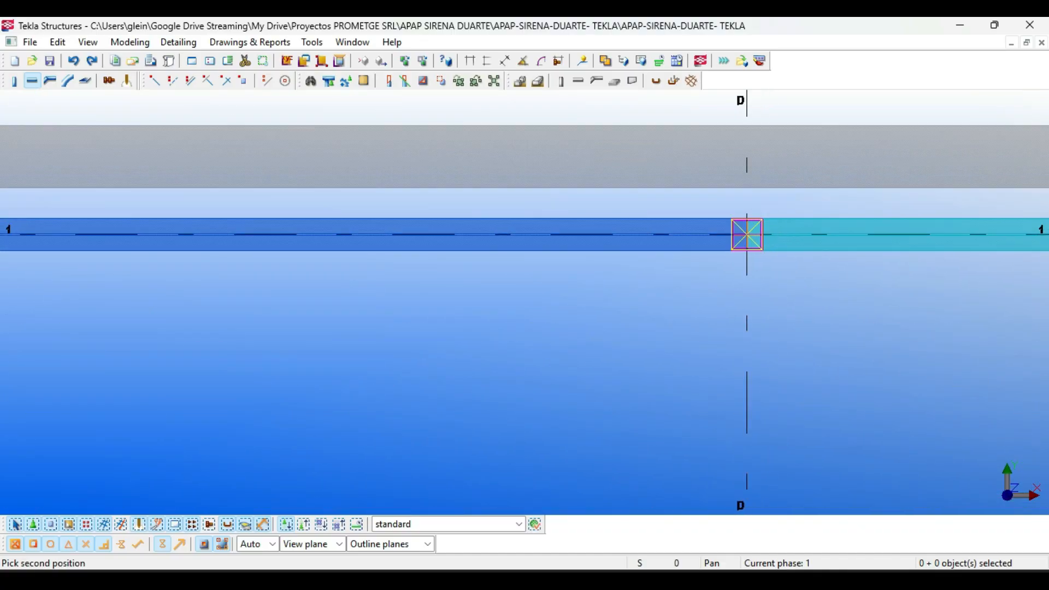
scroll(758, 218, "down", 4)
scroll(754, 236, "up", 2)
scroll(754, 246, "up", 2)
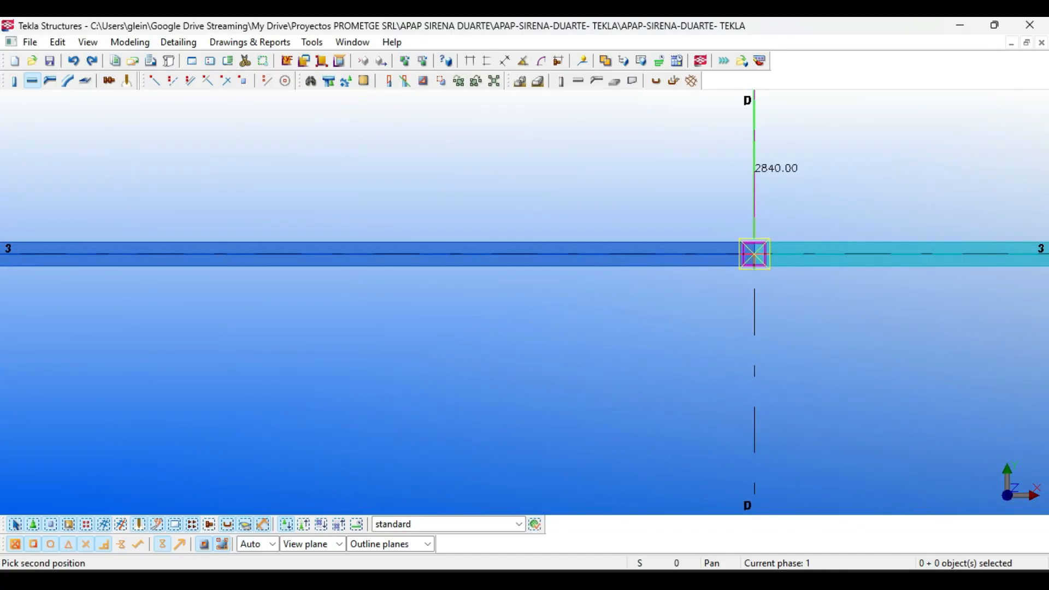
left_click(754, 251)
scroll(752, 251, "down", 4)
scroll(789, 169, "up", 5)
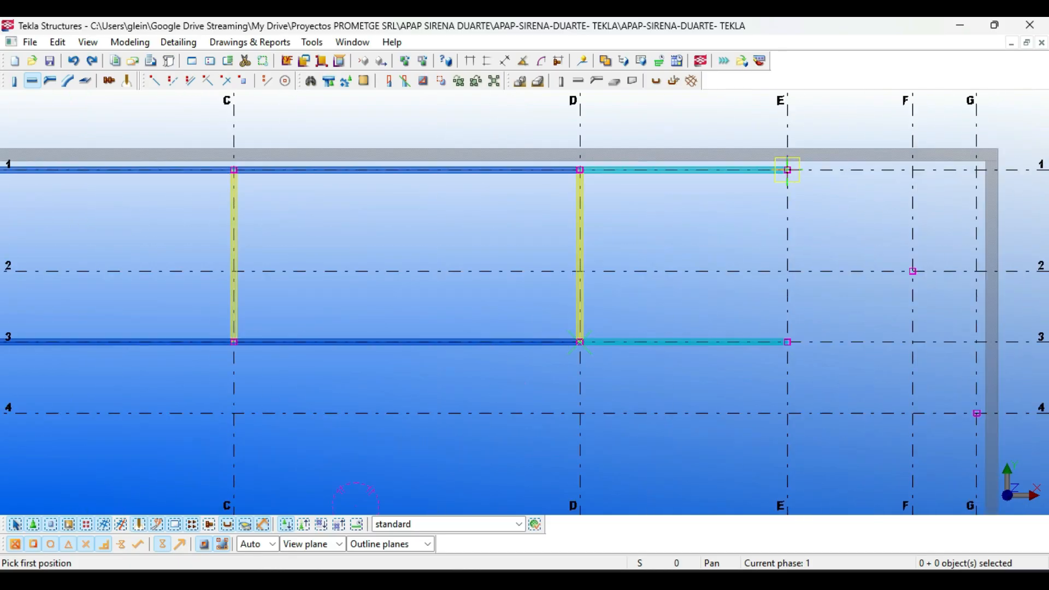
scroll(794, 174, "down", 4)
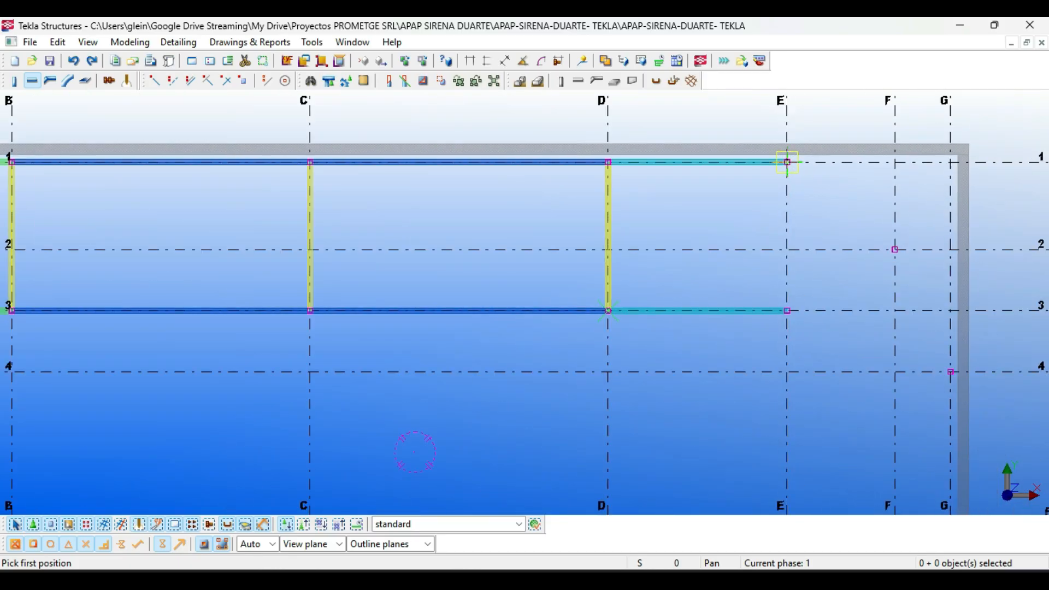
scroll(705, 196, "down", 3)
scroll(394, 200, "up", 1)
scroll(358, 189, "up", 3)
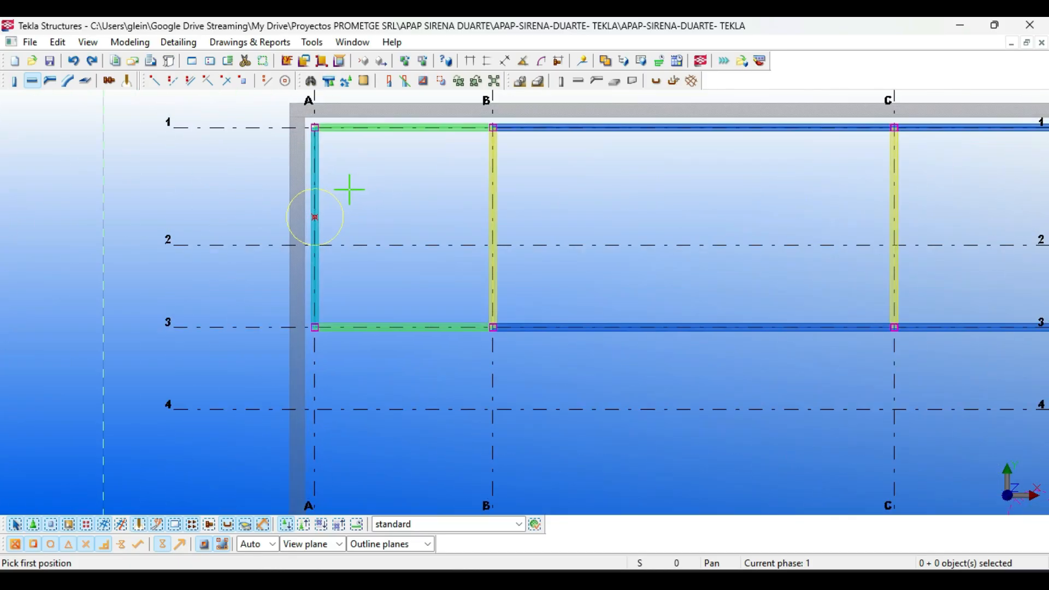
key("Escape")
Measure the horizontal distance between grids A and B above line 1
left_click(348, 188)
middle_click_drag(349, 189, 420, 267)
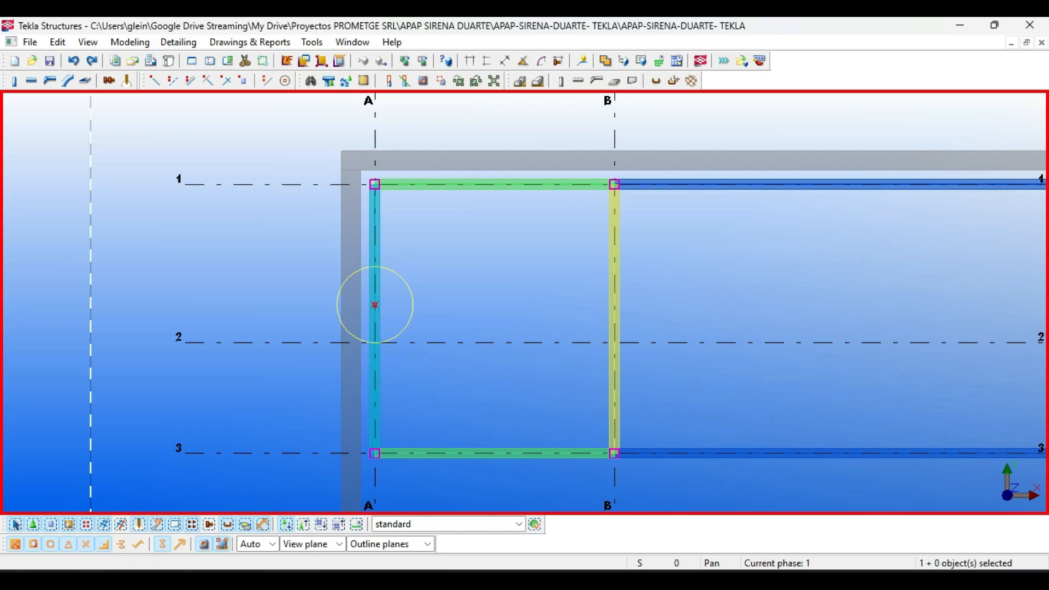
middle_click_drag(375, 305, 374, 366)
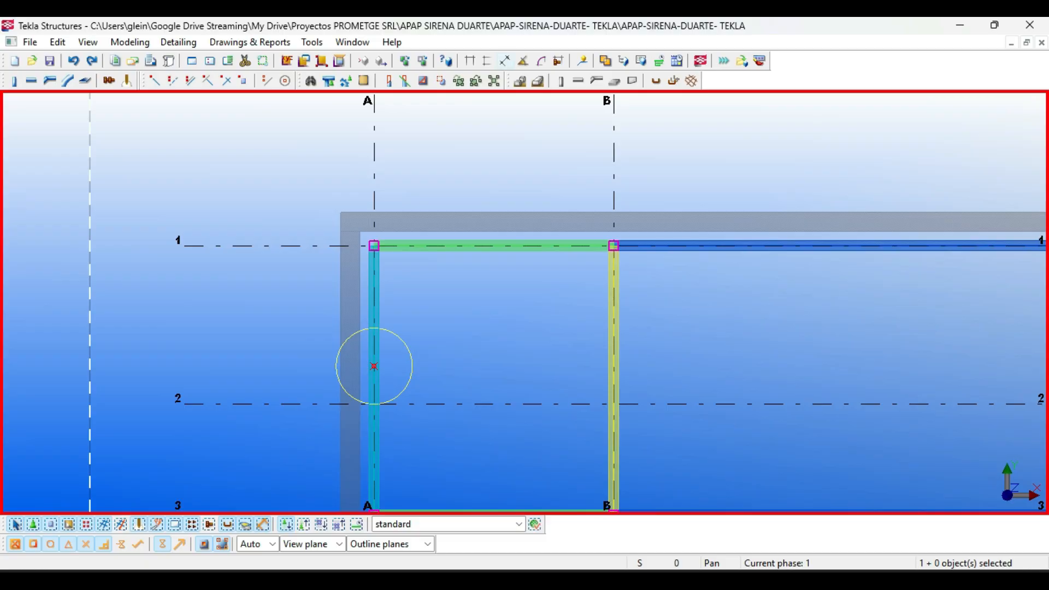
key("f")
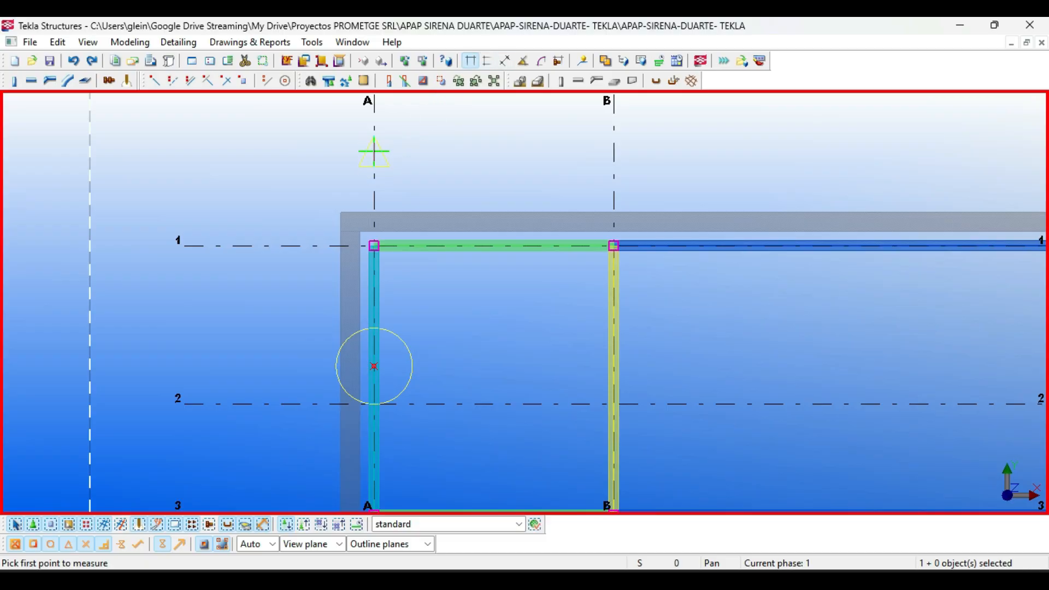
left_click(374, 152)
left_click(613, 152)
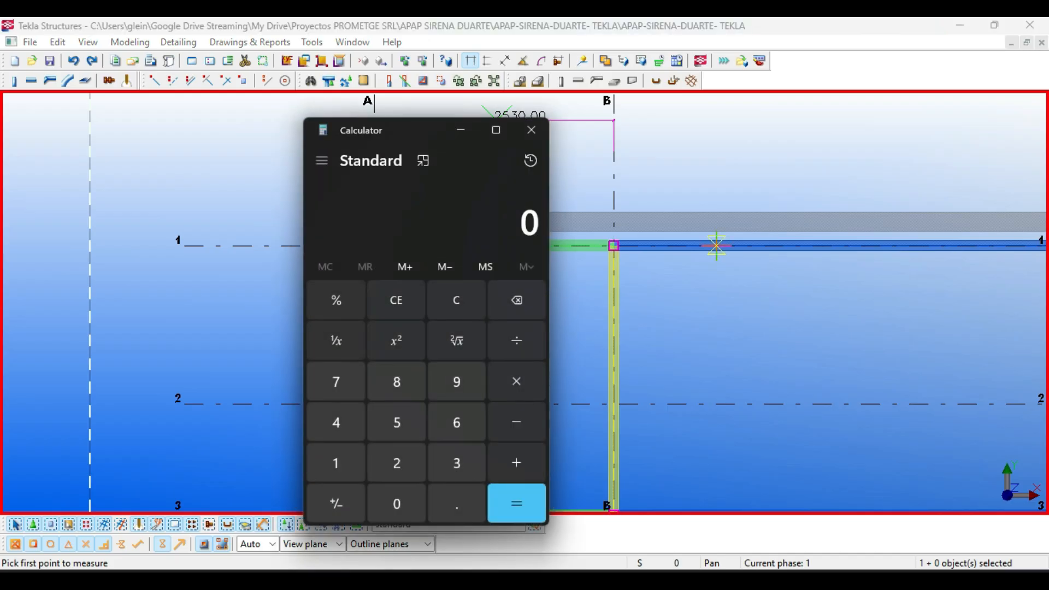
Divide 2.53 by 0.6 in Calculator to work out the number of joist spaces, and return to the Tekla model
type("2.53 ÷ ")
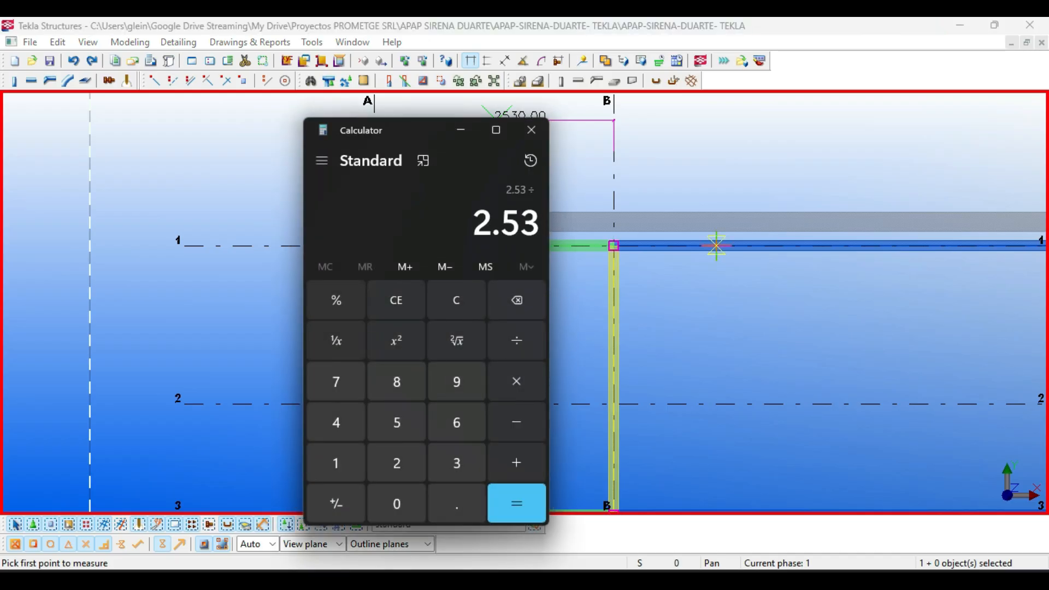
type("0.6")
key("Return")
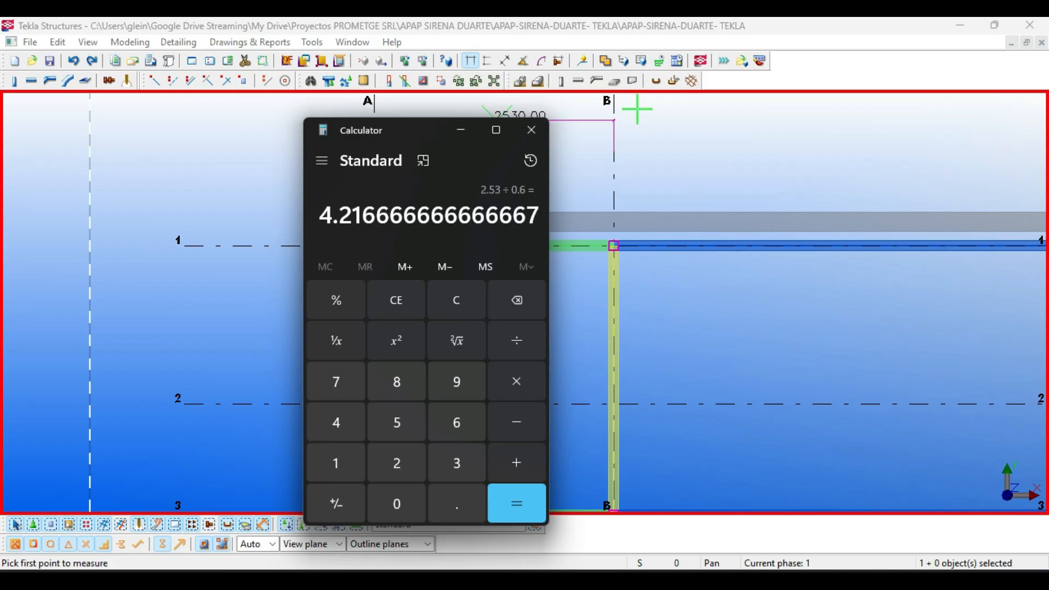
left_click_drag(437, 130, 189, 125)
left_click(445, 125)
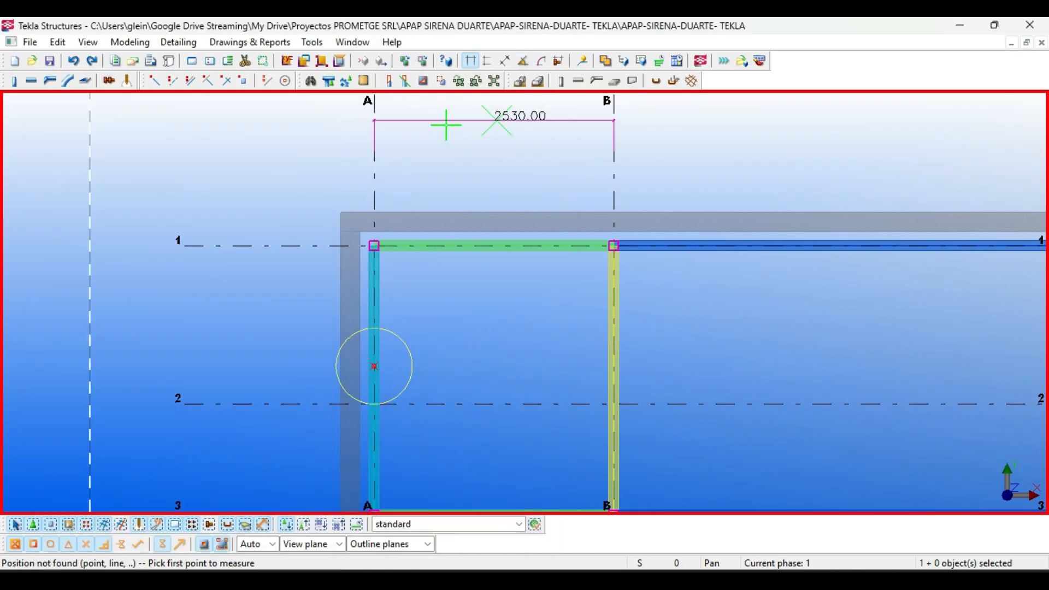
Add 4 divided line points between grids A and B, just above the wall at line 1
middle_click_drag(155, 115, 192, 124)
left_click(172, 80)
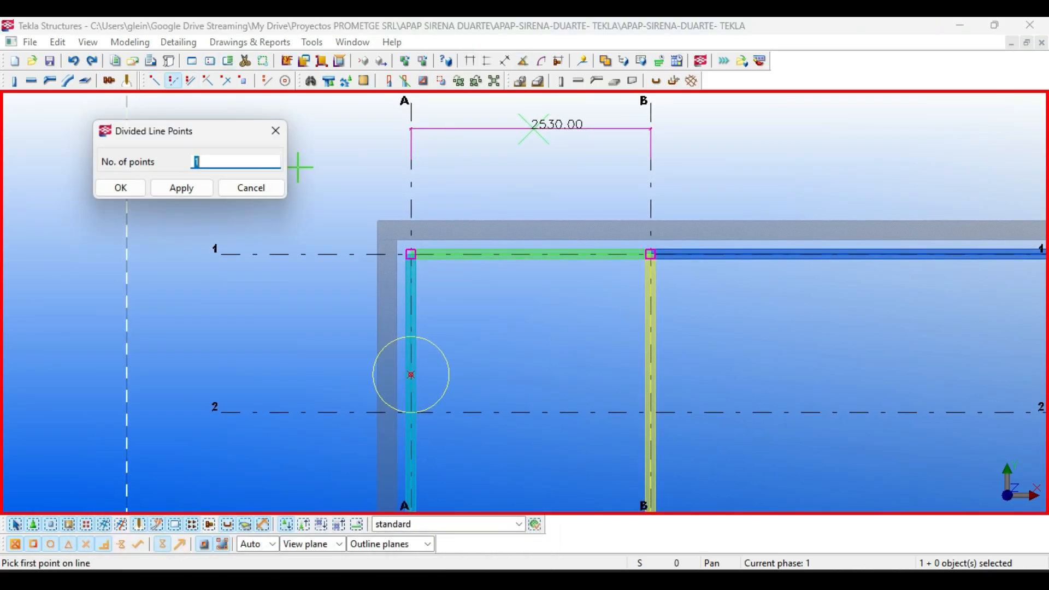
type("4")
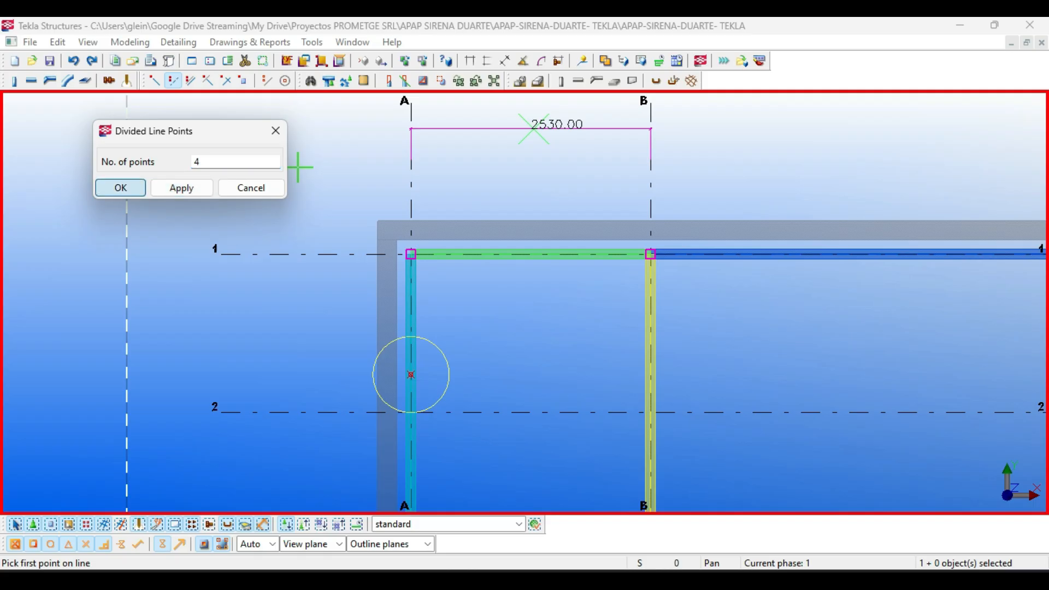
key("Return")
left_click(411, 160)
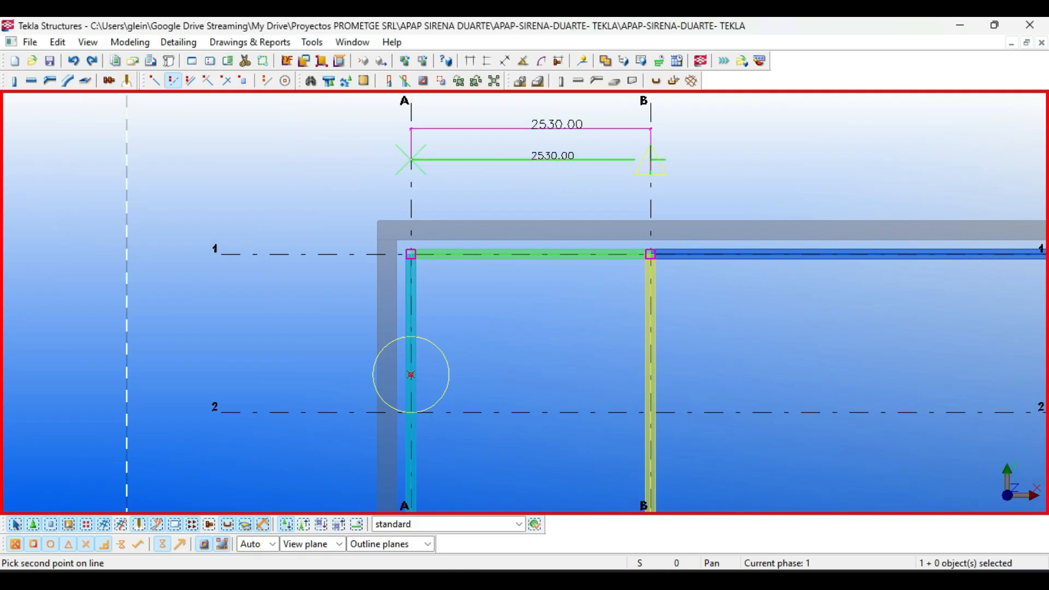
left_click(650, 159)
Measure the horizontal spacing between the first two of the four division points
left_click(470, 60)
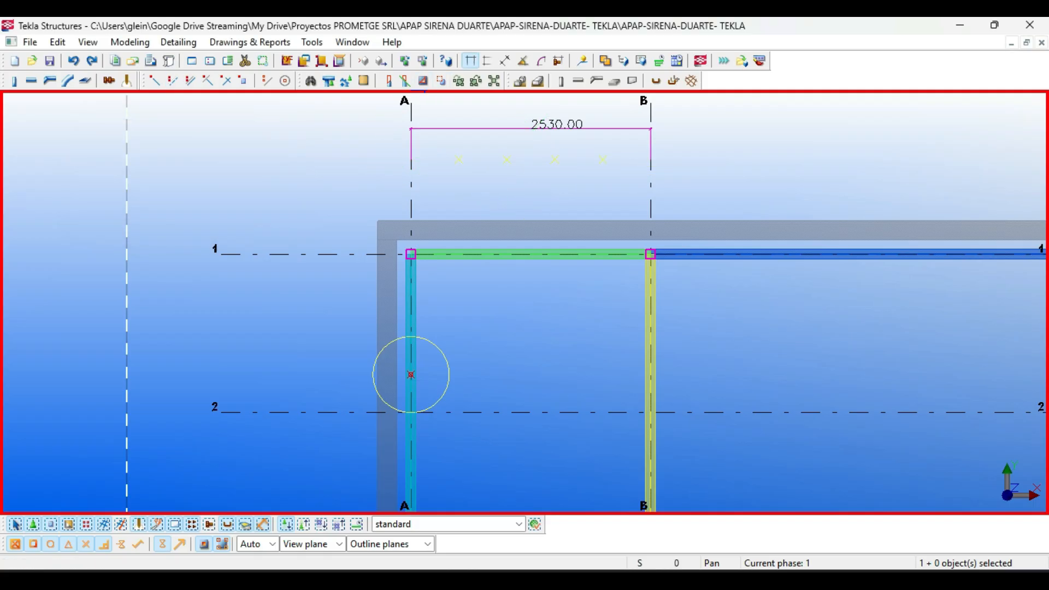
left_click(458, 159)
left_click(507, 160)
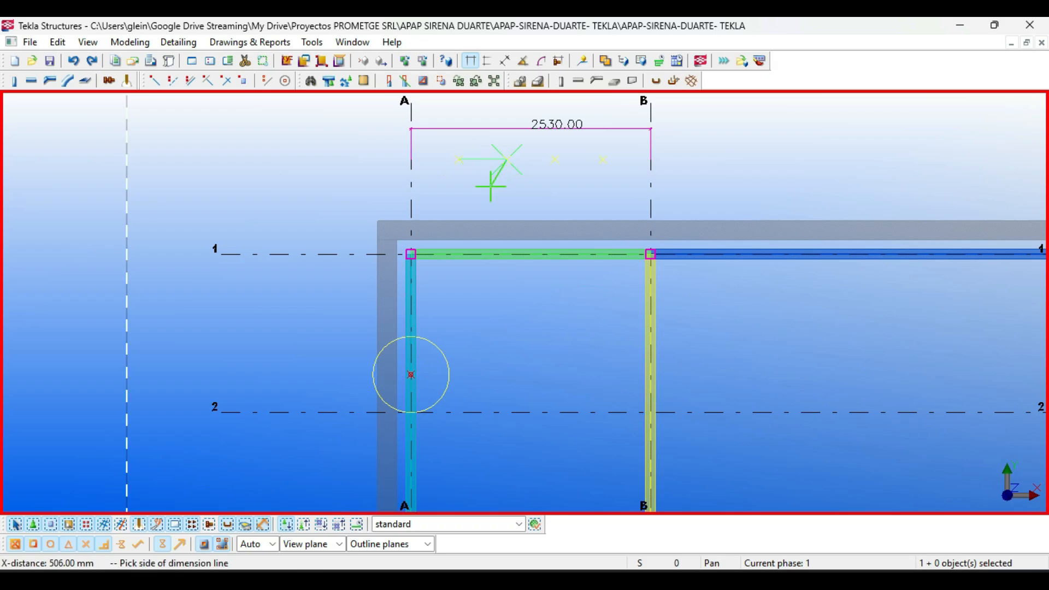
left_click(494, 188)
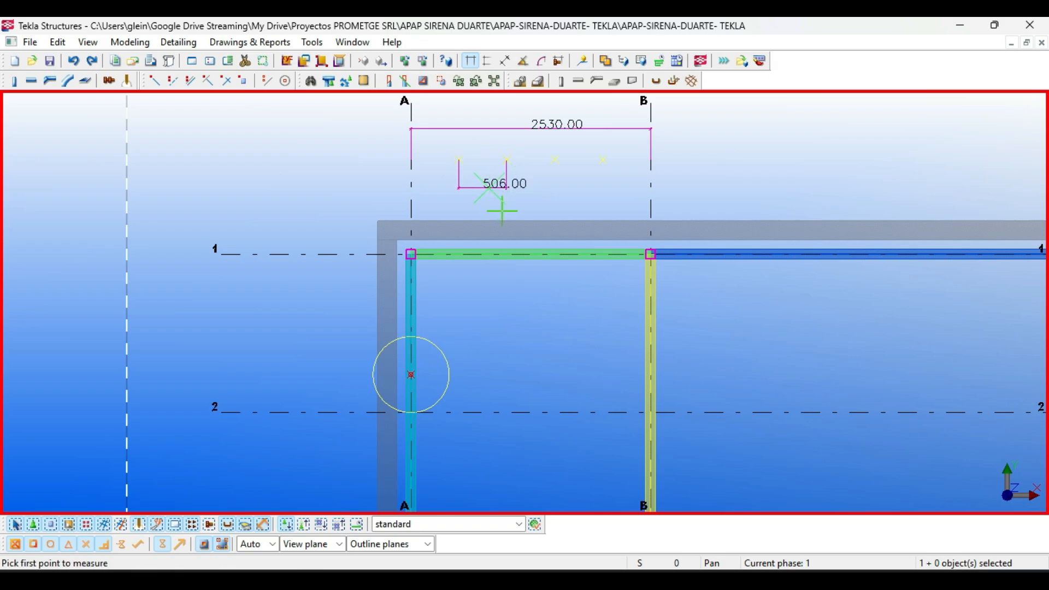
key("Escape")
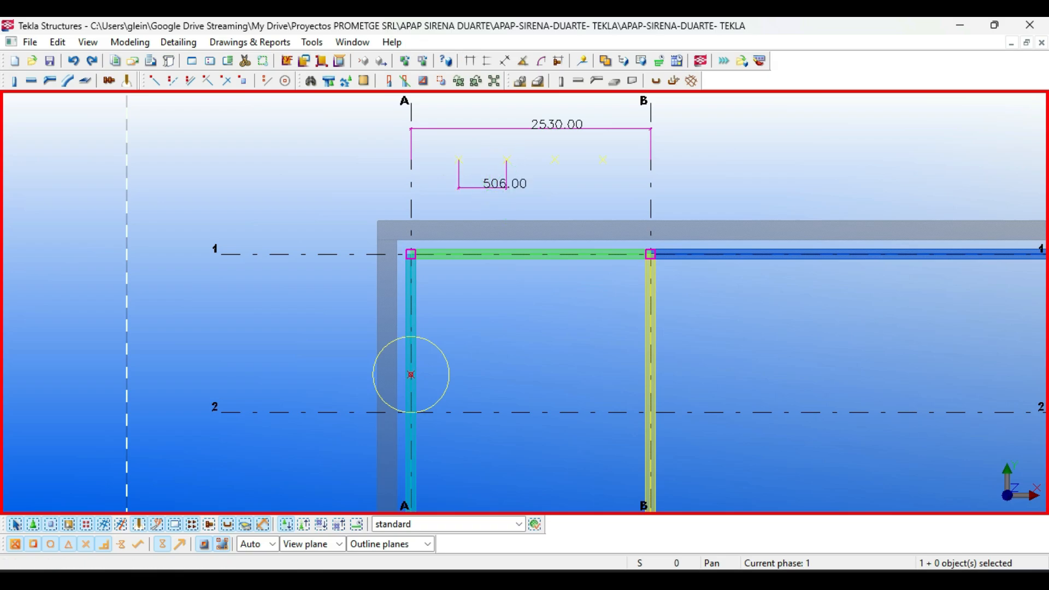
Add a second row of 3 divided line points between grids A and B, slightly below the first row
left_click(173, 81)
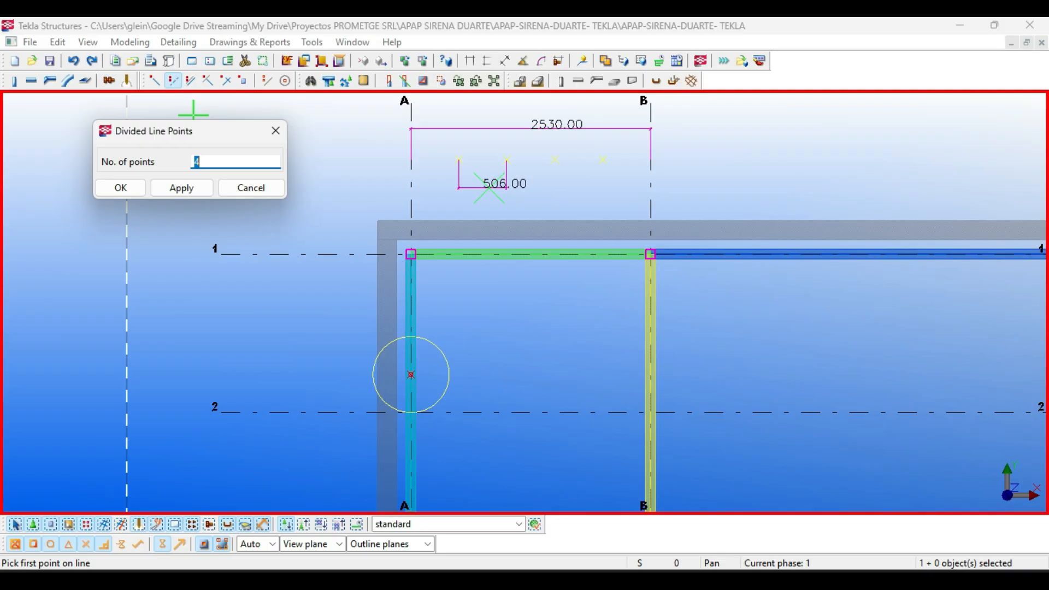
left_click(121, 187)
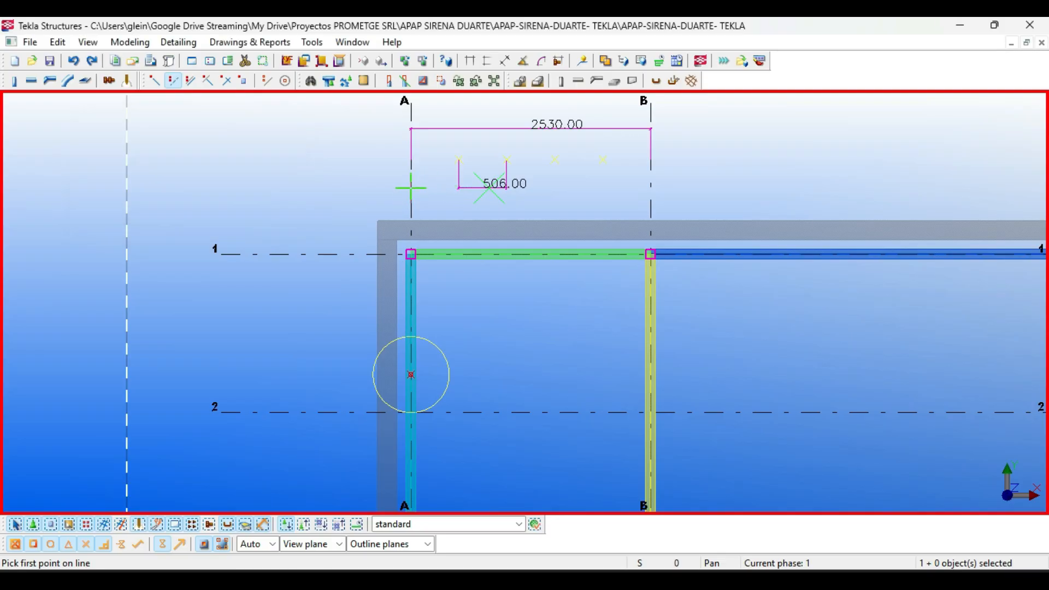
left_click(410, 188)
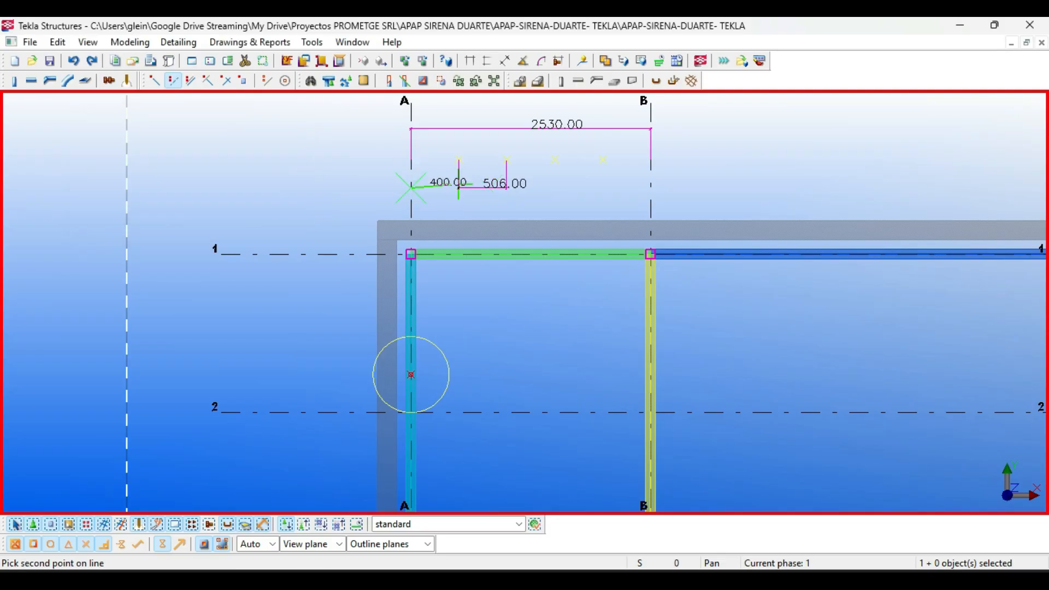
left_click(651, 187)
key("Escape")
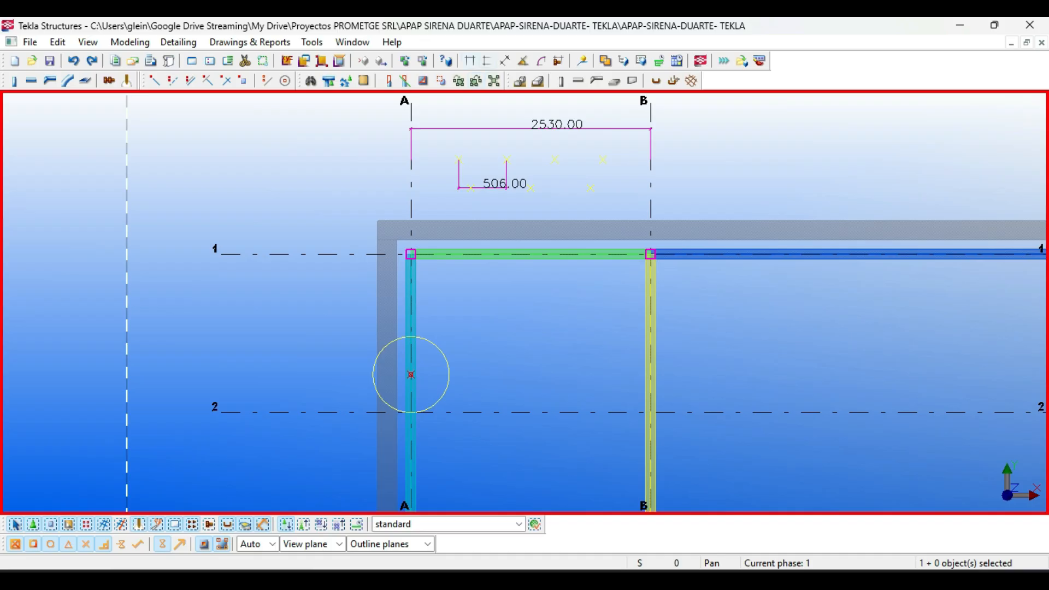
Measure the horizontal spacing between the first two points of the three-point row, placing the dimension below the line 1 beam
left_click(470, 60)
left_click(471, 188)
left_click(531, 188)
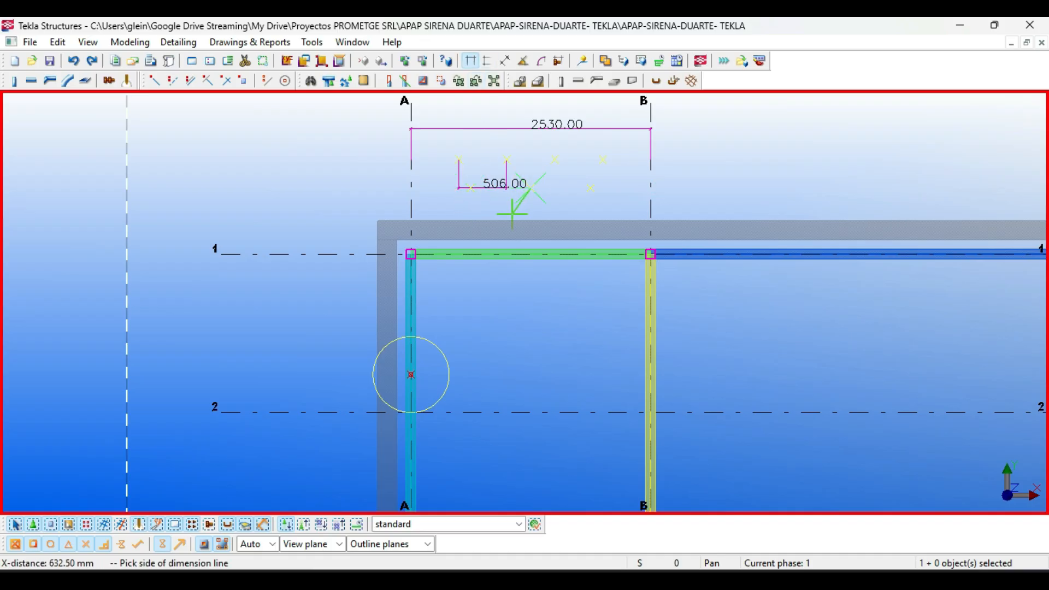
left_click(501, 284)
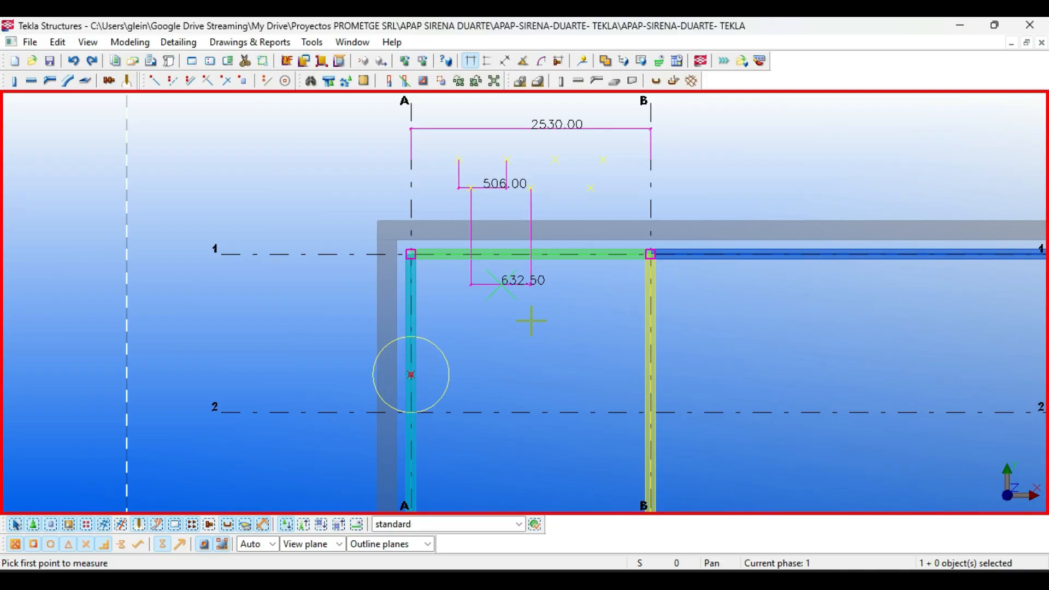
Switch to AutoCAD and examine the V-4 joist spacing dimensions in the mezzanine structure plan, starting from the corner column
key("alt+Tab")
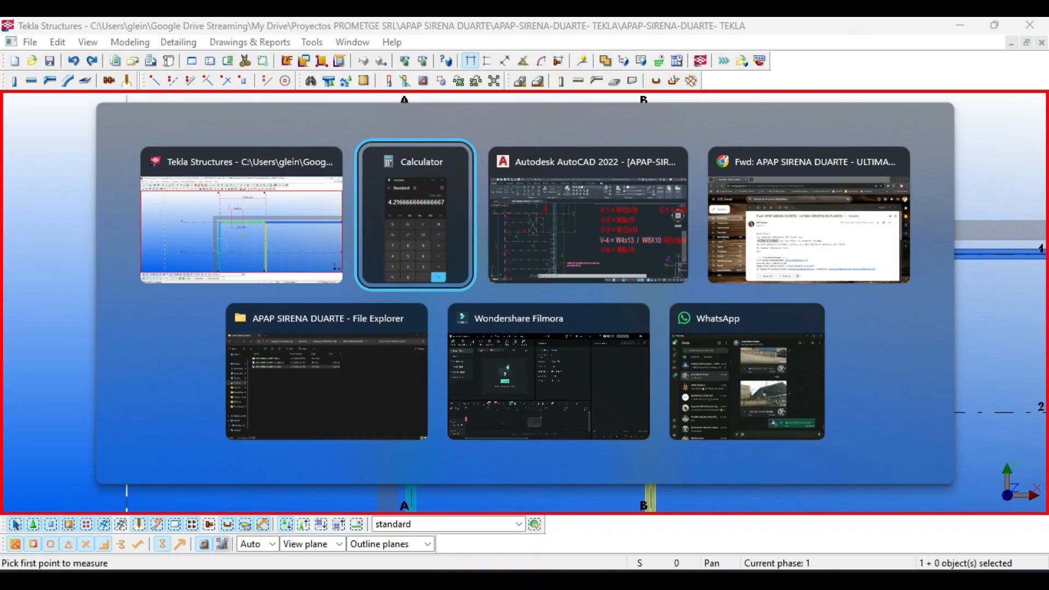
key("alt+Tab")
scroll(429, 291, "down", 5)
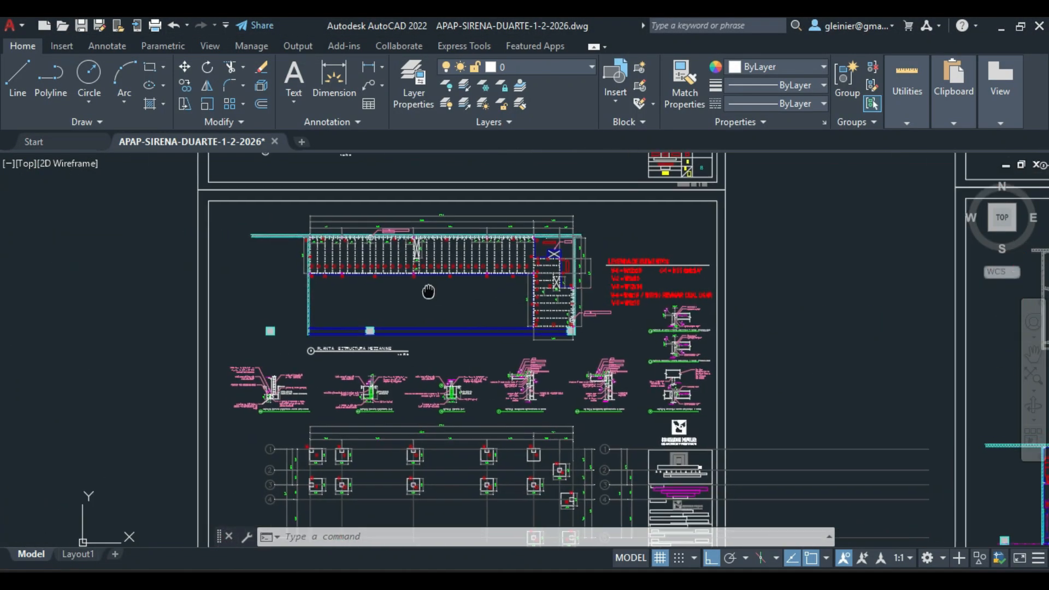
scroll(309, 242, "up", 10)
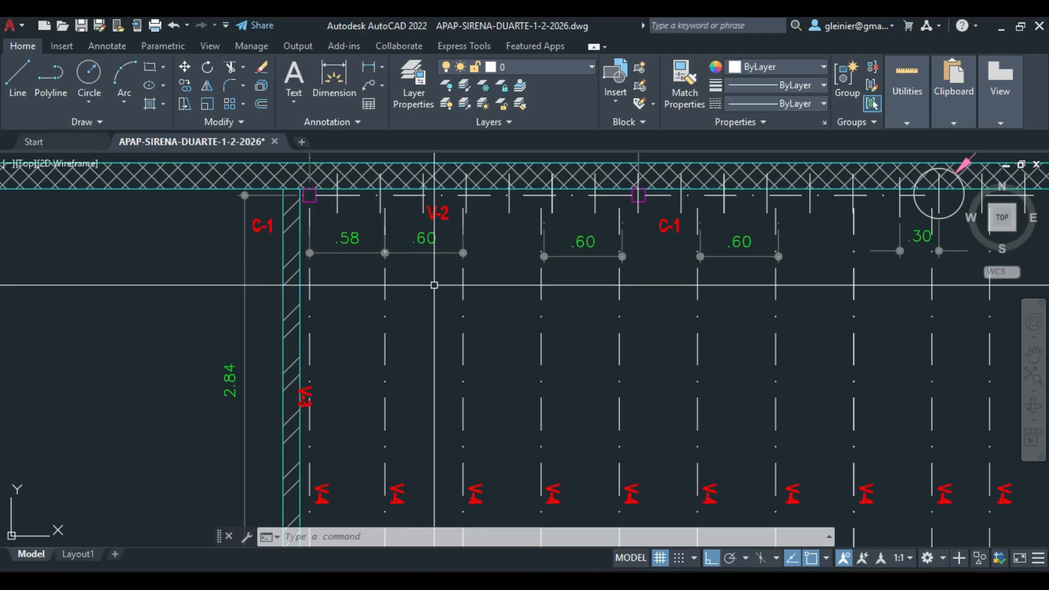
middle_click_drag(691, 319, 658, 337)
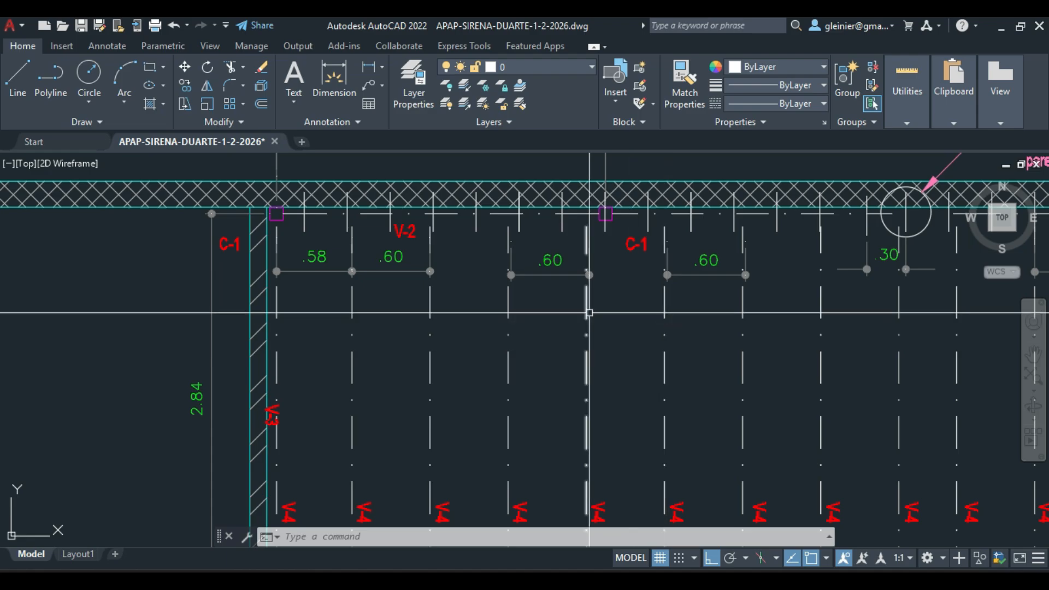
scroll(607, 465, "down", 4)
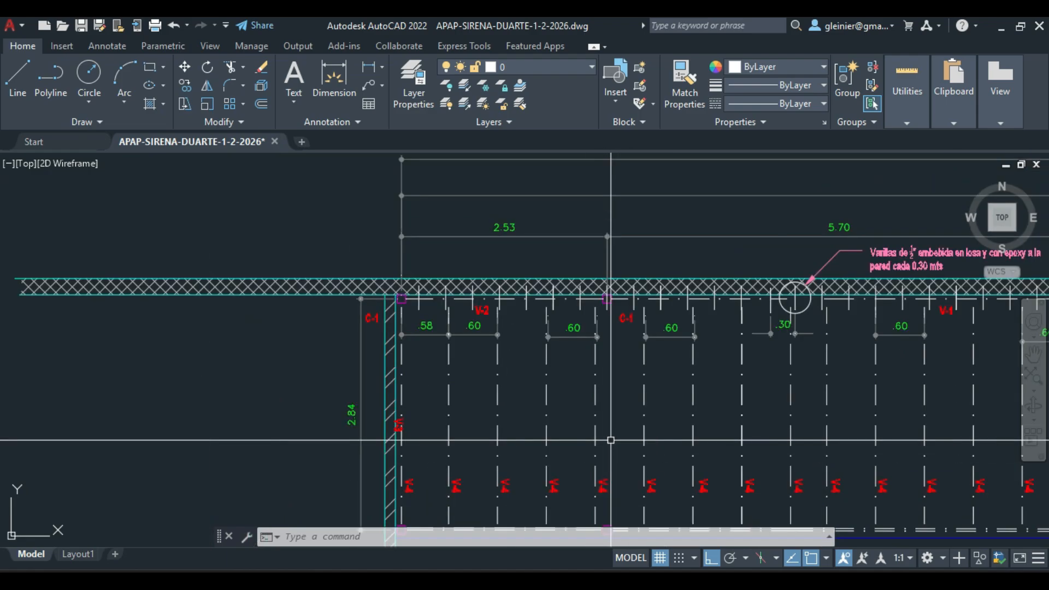
scroll(604, 363, "up", 2)
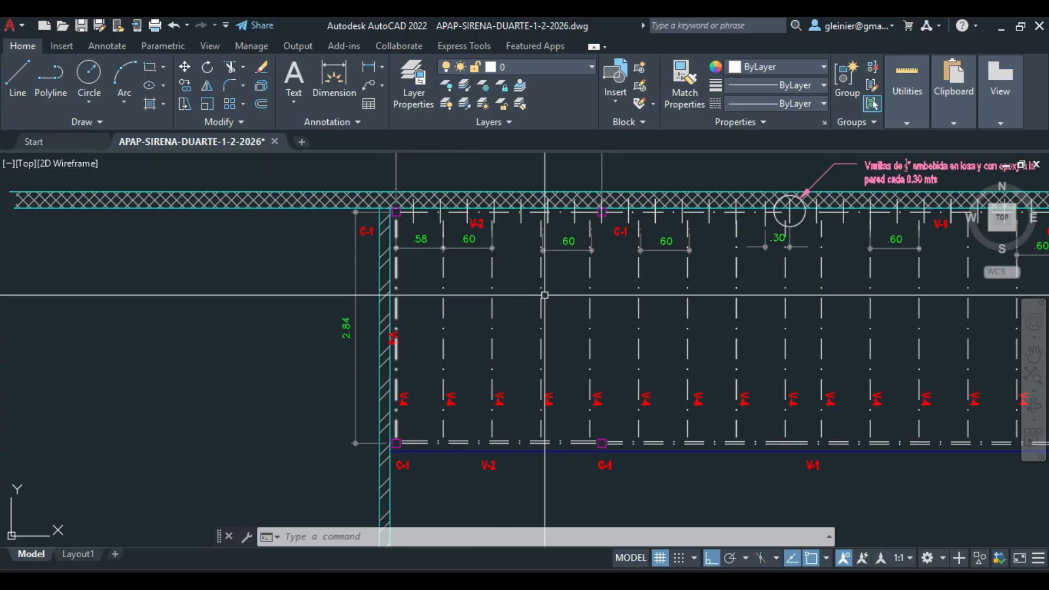
middle_click_drag(761, 286, 576, 287)
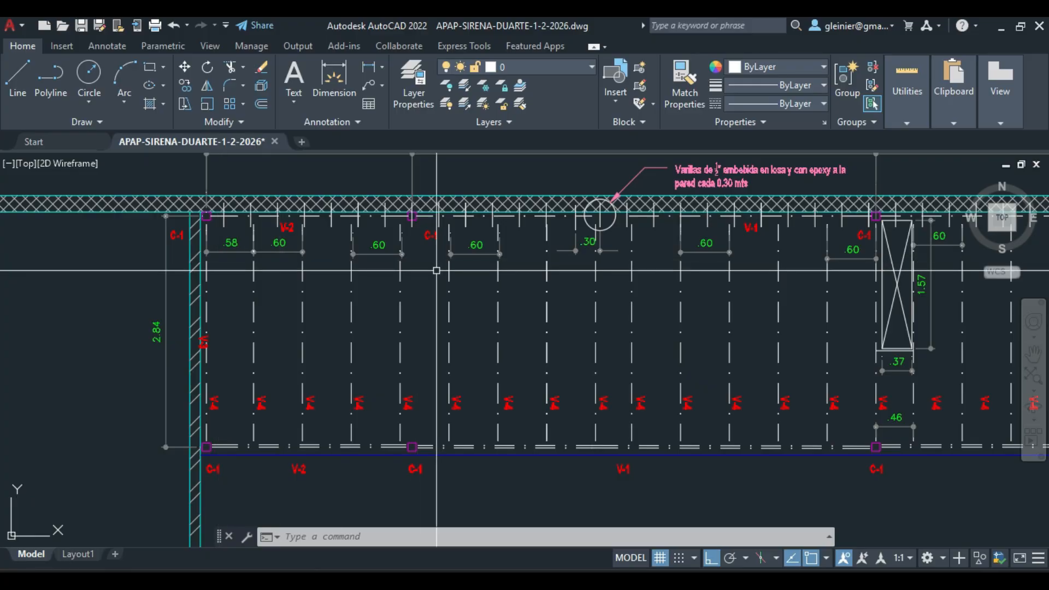
Switch back to Tekla Structures and delete the row of 3 division points between grids A and B
key("alt+Tab")
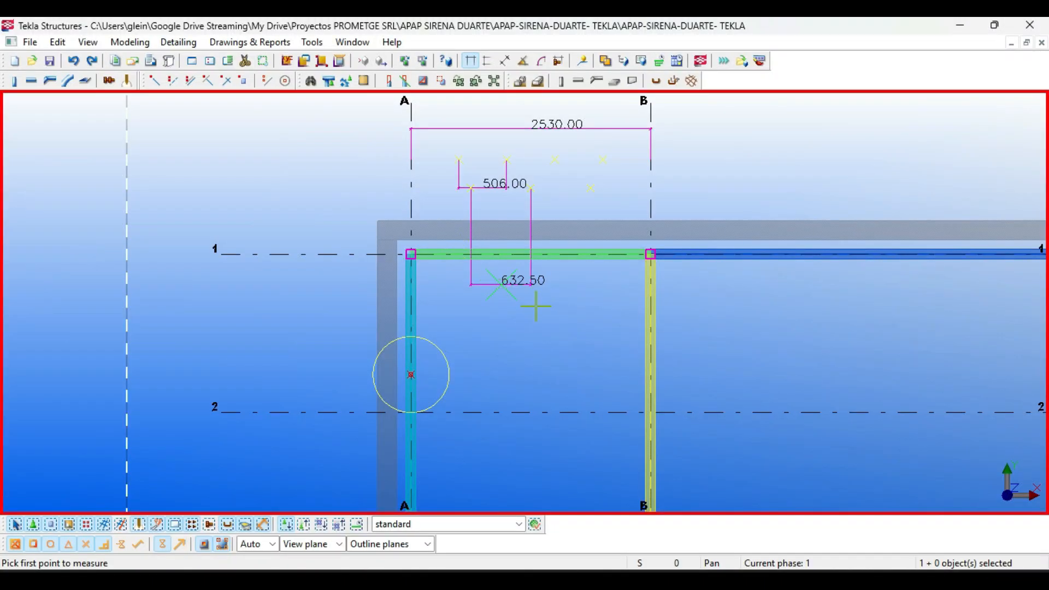
scroll(510, 187, "up", 4)
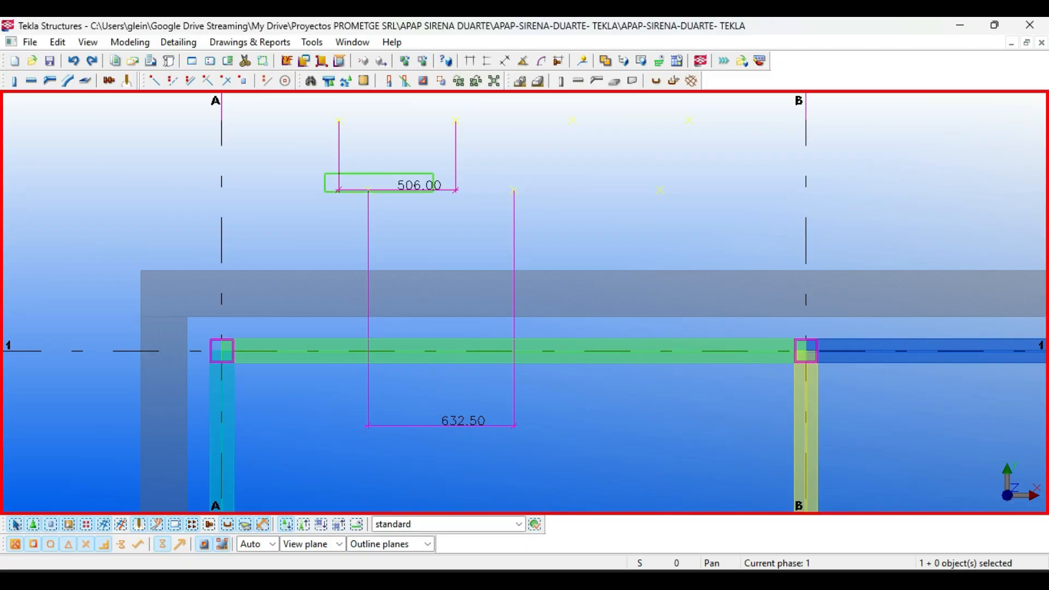
left_click_drag(434, 191, 761, 226)
scroll(564, 195, "down", 2)
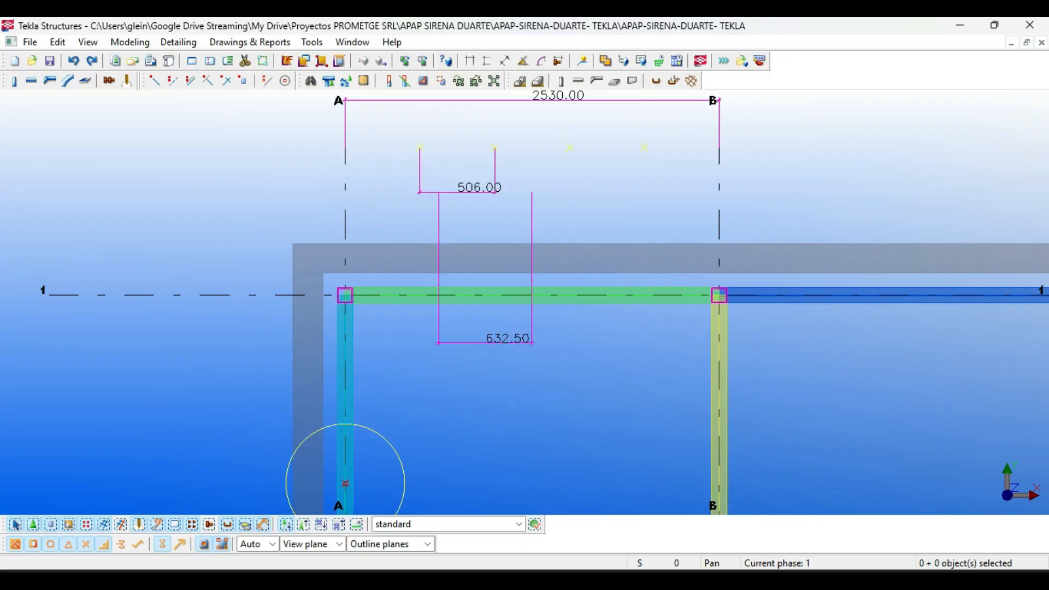
middle_click_drag(564, 195, 554, 218)
left_click(554, 218)
Add a vertical construction line through the first of the four division points between grids A and B
left_click(267, 80)
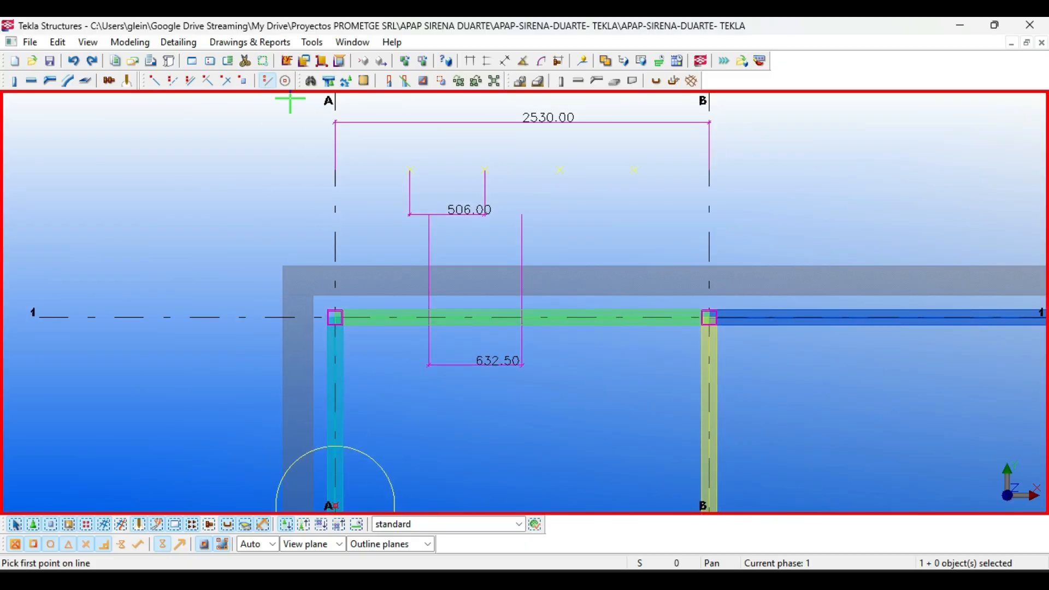
left_click(411, 170)
scroll(419, 163, "down", 2)
middle_click_drag(458, 360, 437, 306)
left_click(405, 315)
scroll(414, 312, "down", 3)
key("Escape")
scroll(391, 185, "up", 4)
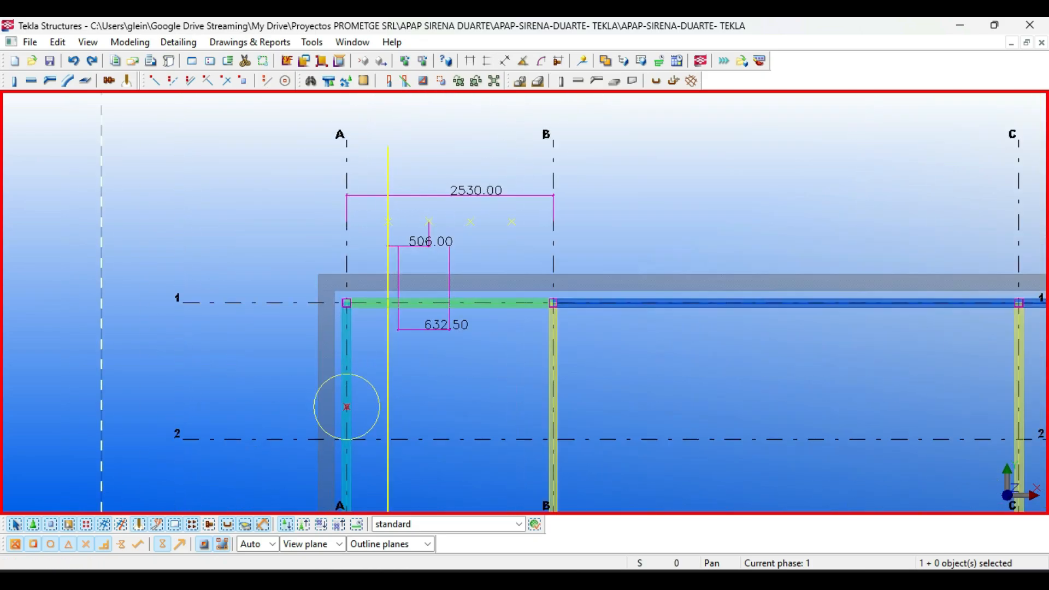
Copy the vertical construction line onto the other three division points between grids A and B
key("ctrl+c")
scroll(399, 233, "up", 1)
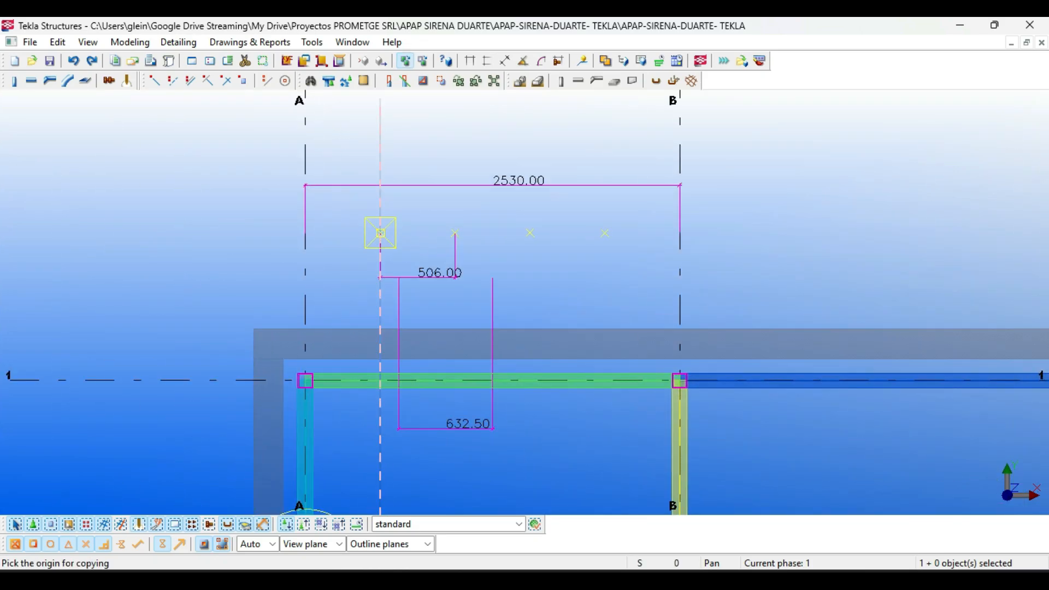
left_click(380, 233)
left_click(455, 233)
left_click(530, 234)
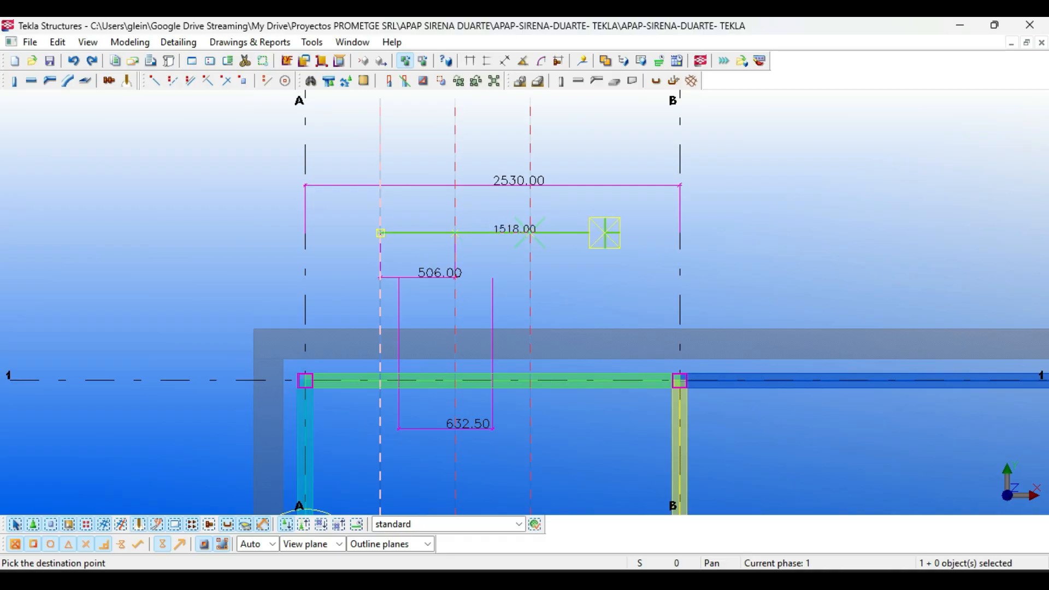
left_click(605, 233)
scroll(550, 235, "down", 3)
middle_click_drag(556, 246, 513, 208)
key("Escape")
Copy the grid B beam onto each of the four construction lines between grids A and B, using its line 1 end as origin
left_click(525, 230)
scroll(590, 312, "up", 2)
left_click(590, 312)
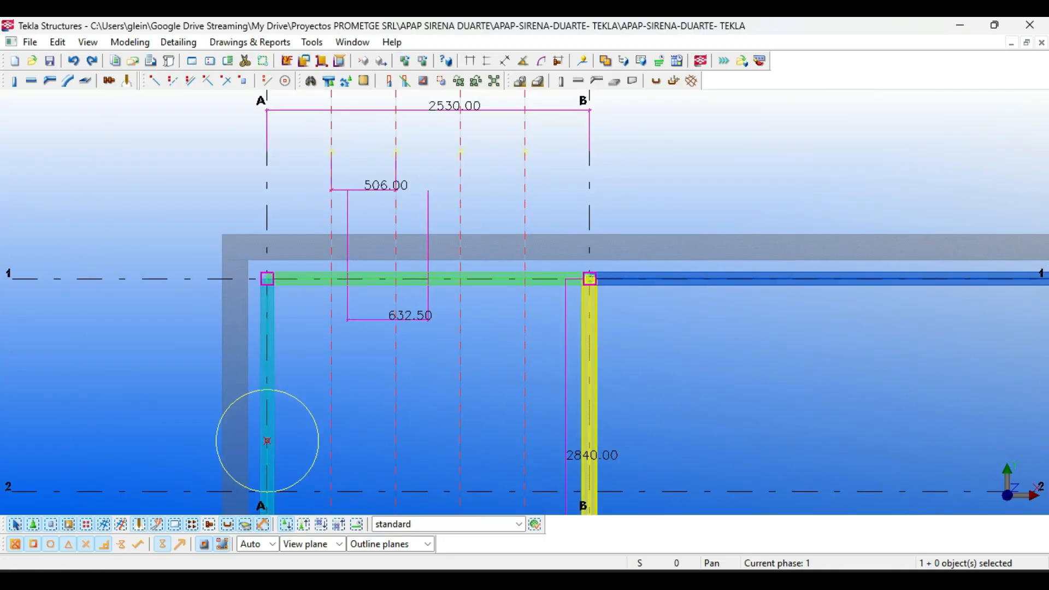
key("ctrl+c")
scroll(590, 279, "up", 4)
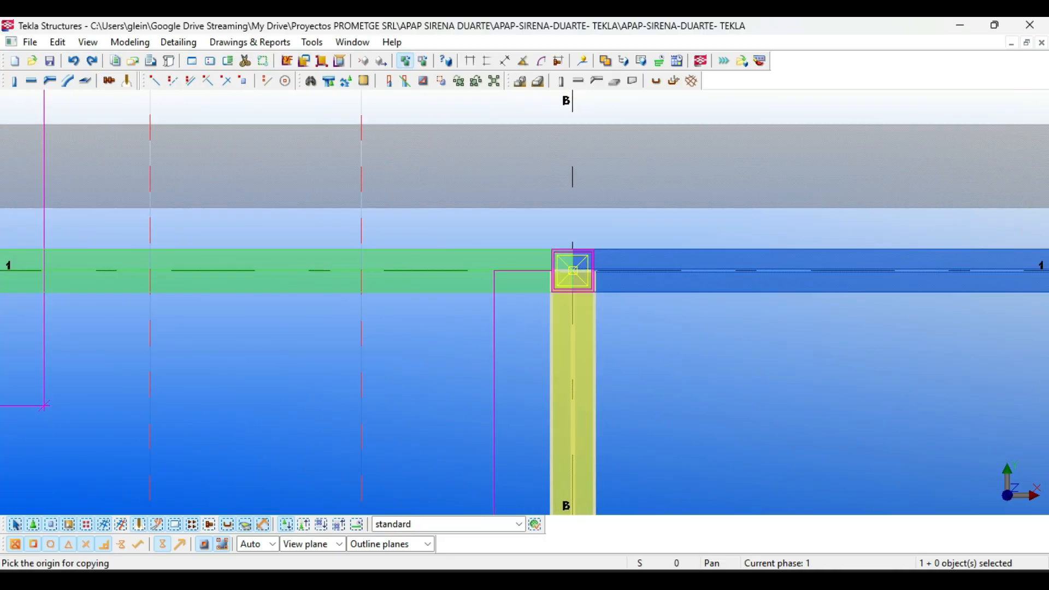
left_click(573, 271)
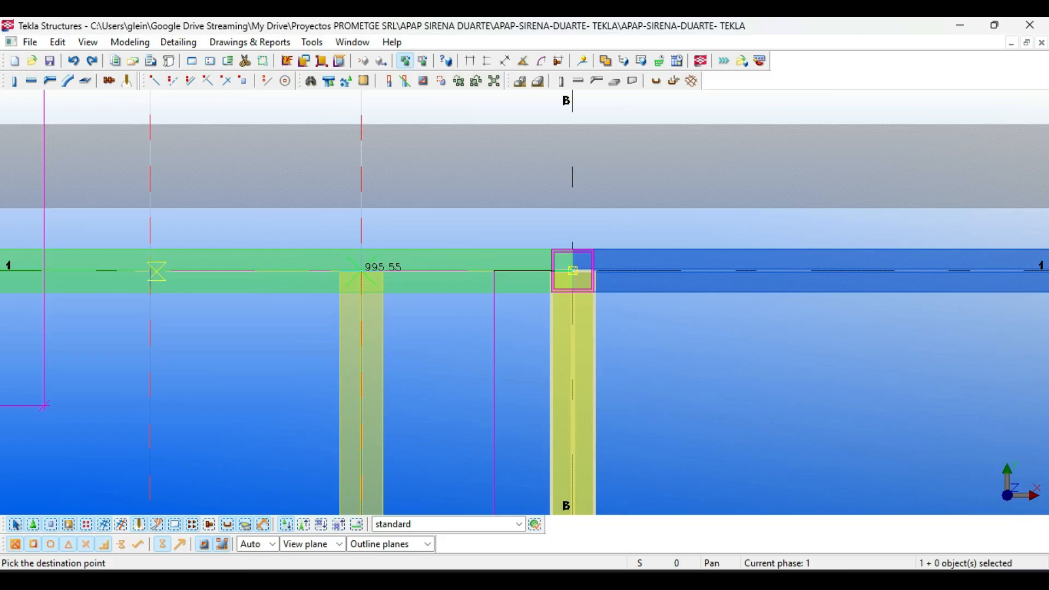
left_click(362, 270)
scroll(150, 271, "down", 2)
middle_click_drag(180, 270, 518, 268)
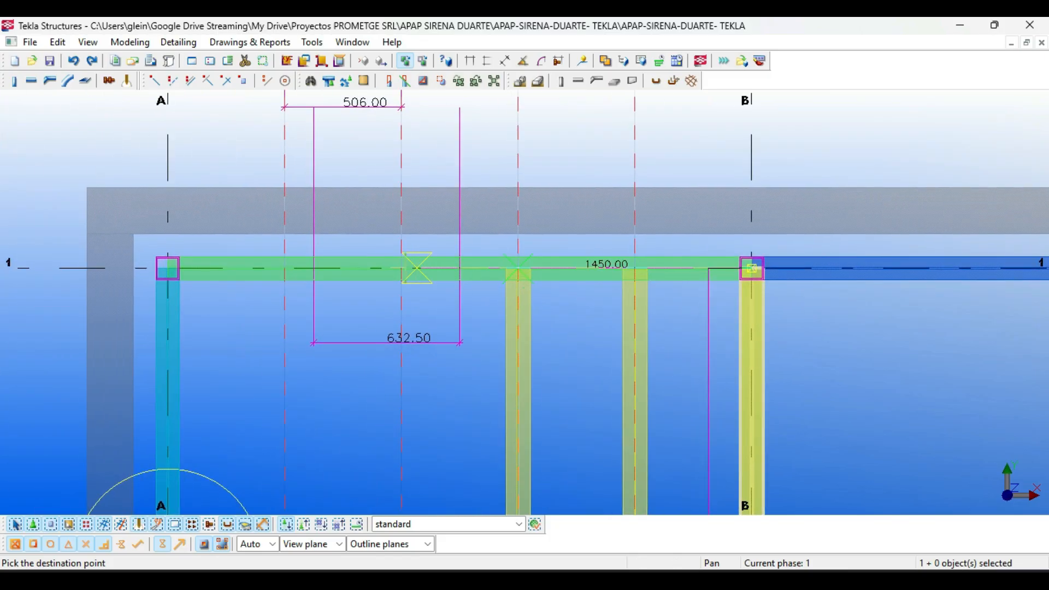
left_click(402, 269)
left_click(284, 268)
scroll(312, 251, "down", 6)
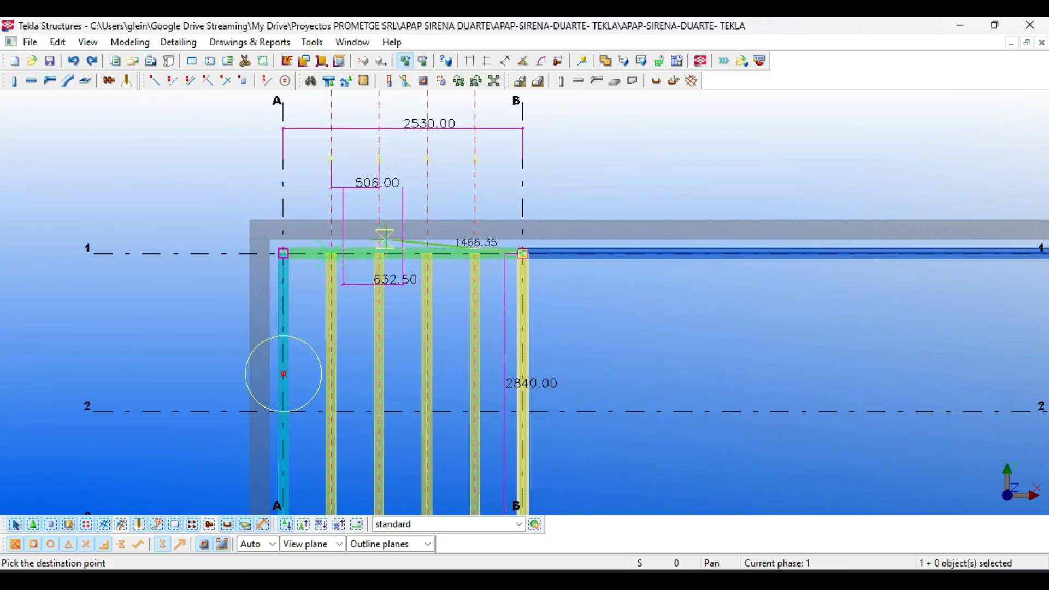
Measure the horizontal spacing between grid A and the first joist's construction line, placing the dimension above the line 1 beam
middle_click_drag(524, 306, 462, 294)
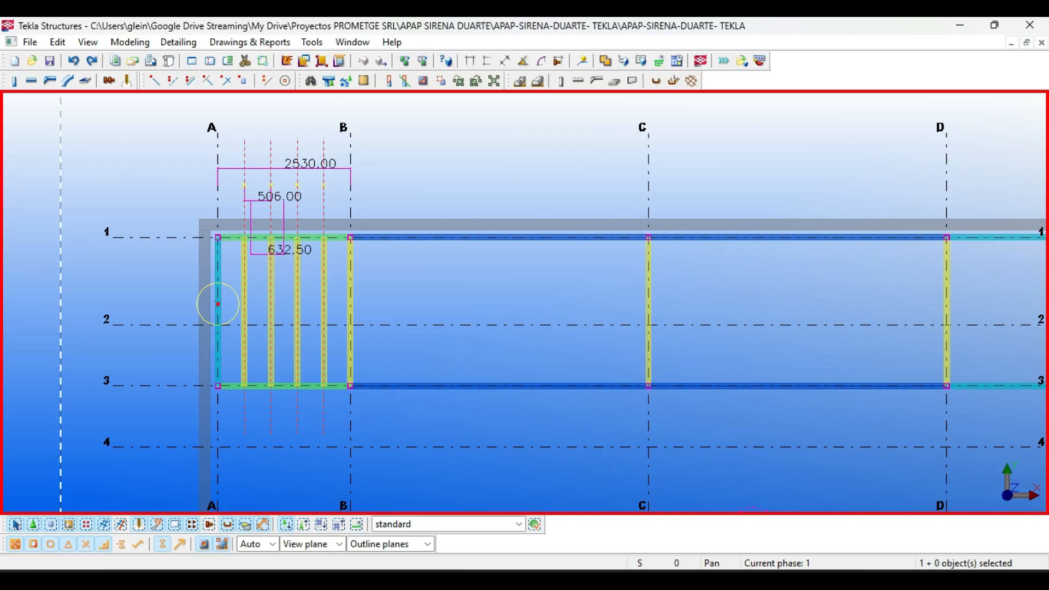
scroll(218, 304, "up", 6)
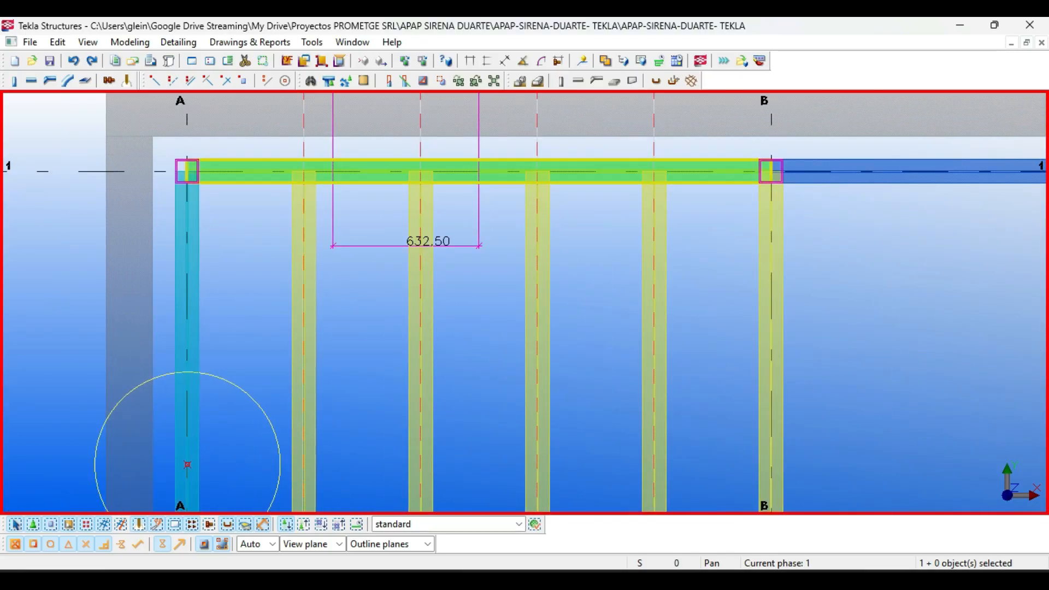
middle_click_drag(421, 118, 441, 199)
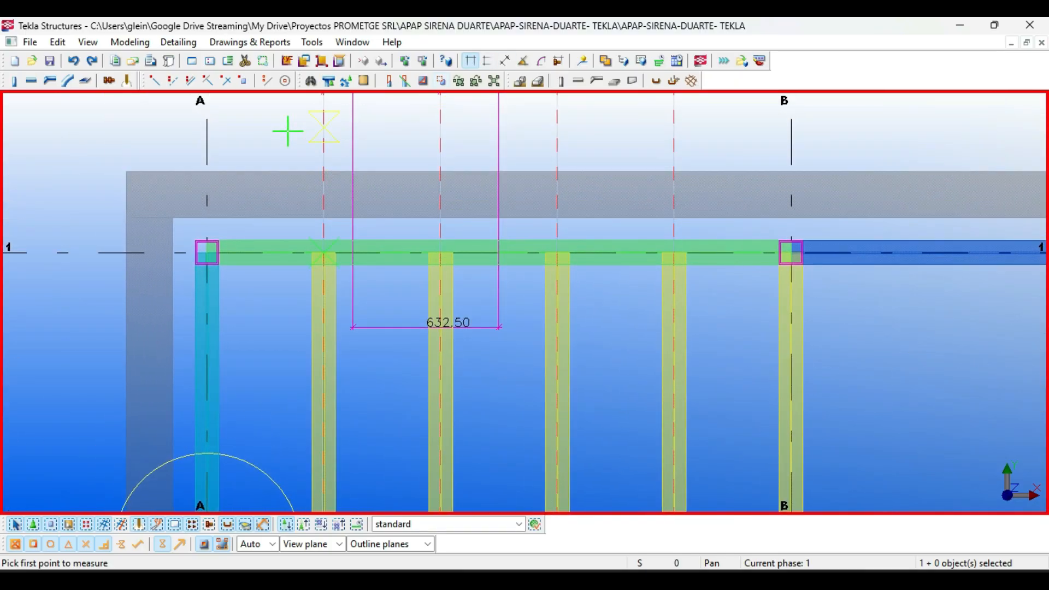
left_click(207, 133)
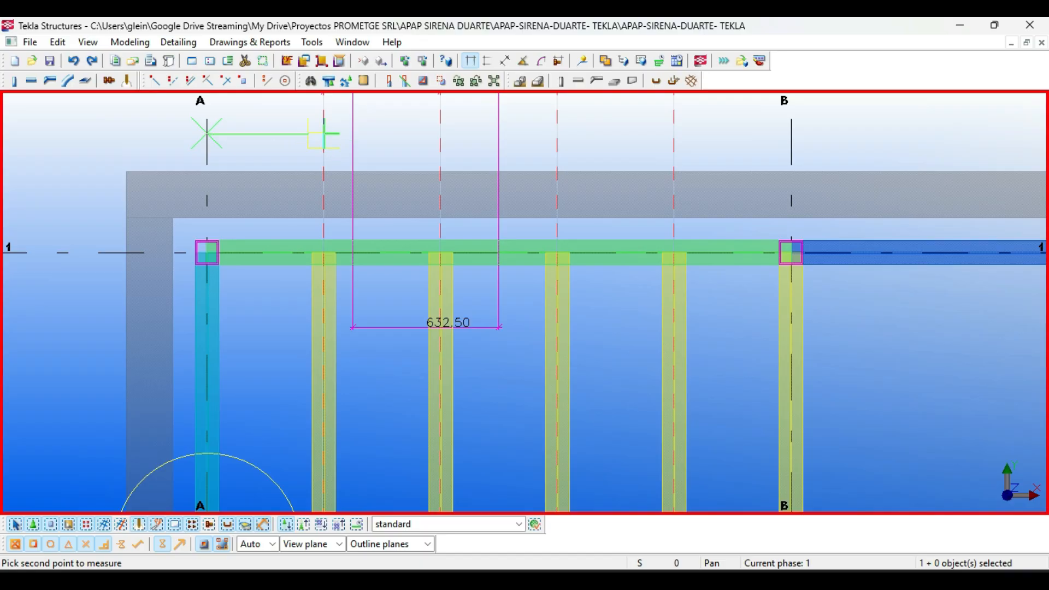
left_click(324, 134)
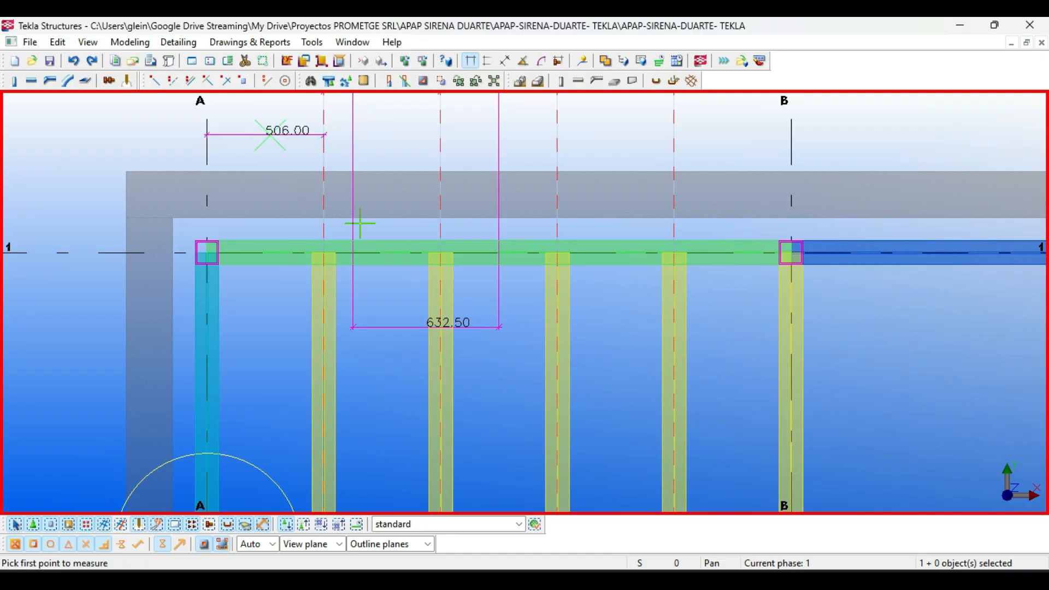
scroll(330, 191, "down", 5)
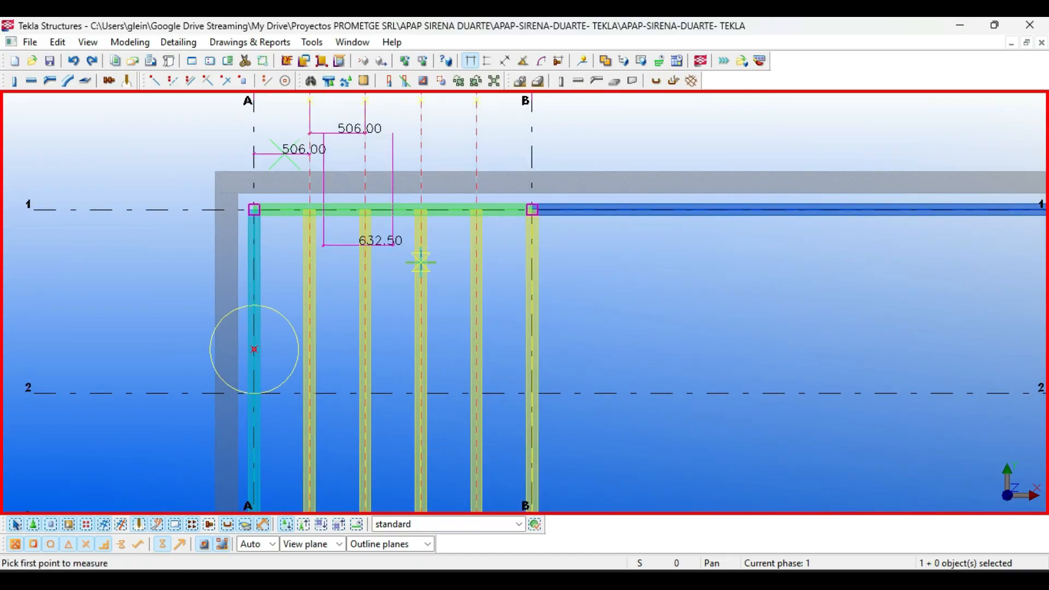
key("Escape")
Measure the horizontal distance between grids B and C, aligning the dimension with the one between A and B
middle_click_drag(254, 350, 189, 313)
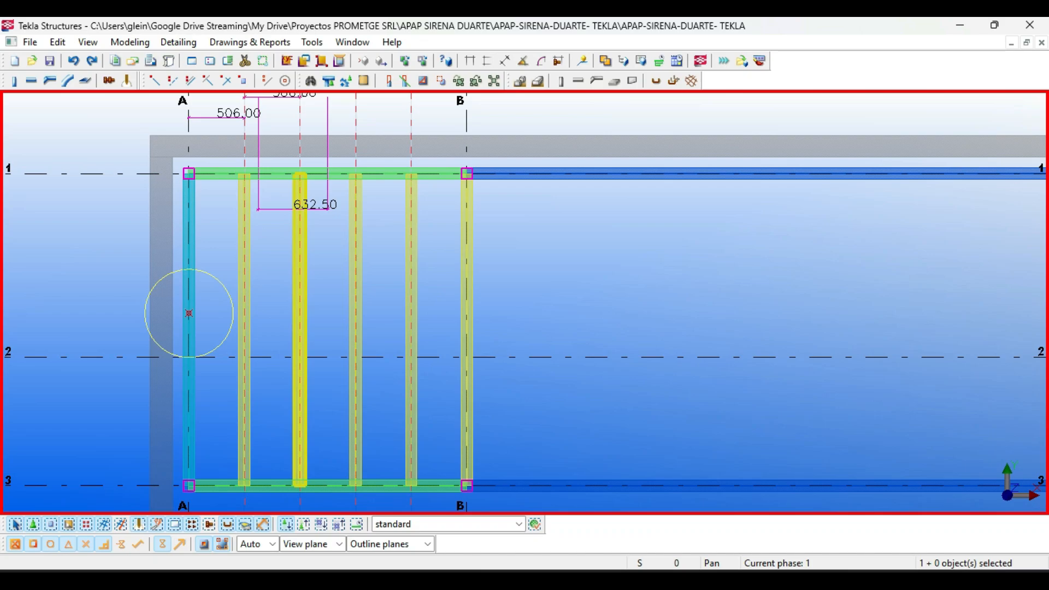
scroll(474, 284, "down", 2)
middle_click_drag(474, 284, 379, 275)
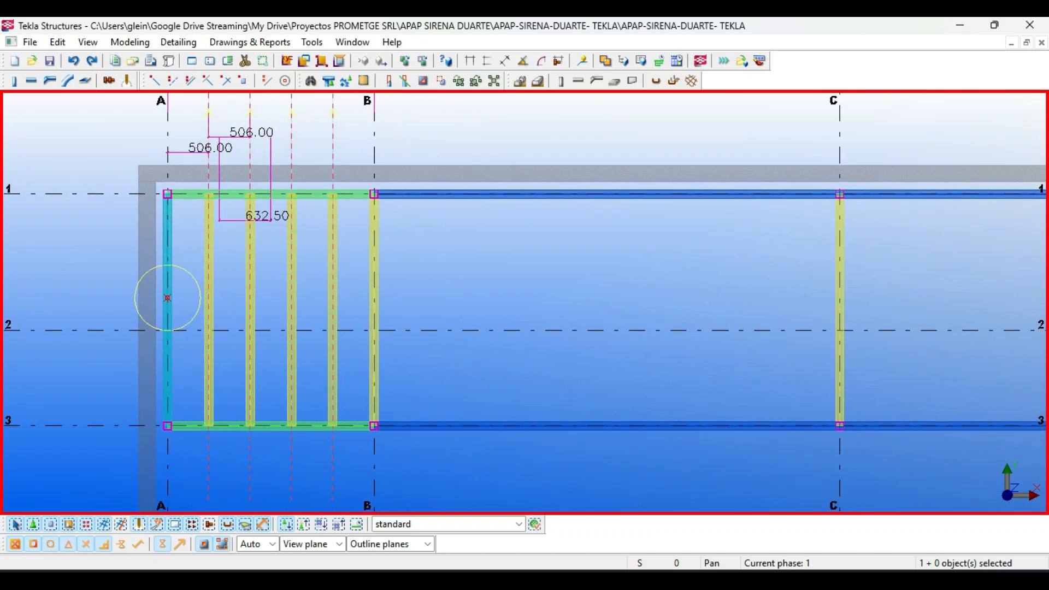
middle_click_drag(168, 298, 106, 336)
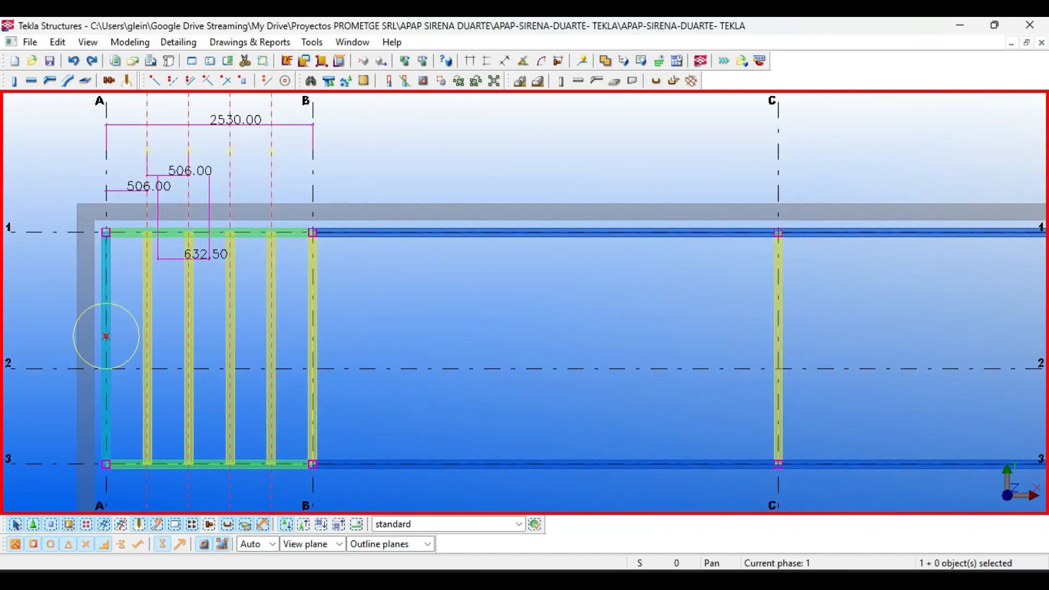
left_click(313, 151)
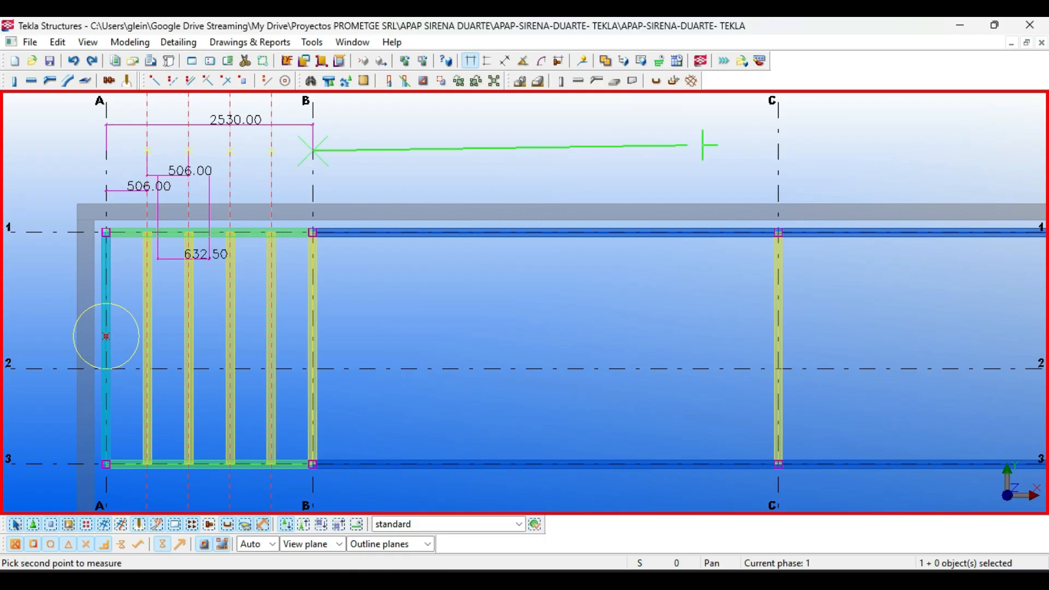
left_click(779, 151)
left_click(615, 168)
middle_click_drag(614, 168, 583, 185)
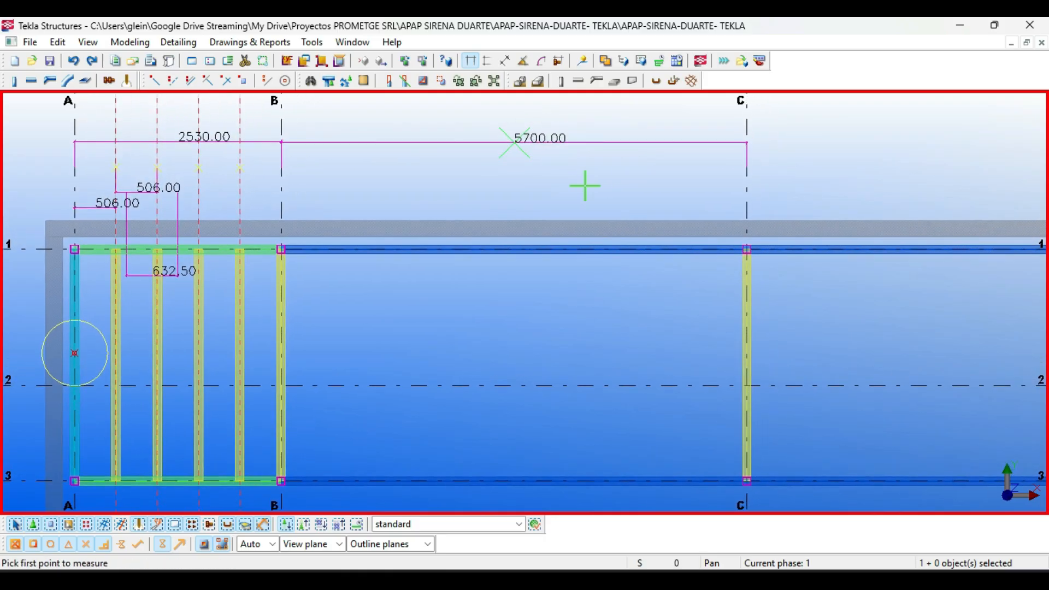
key("Escape")
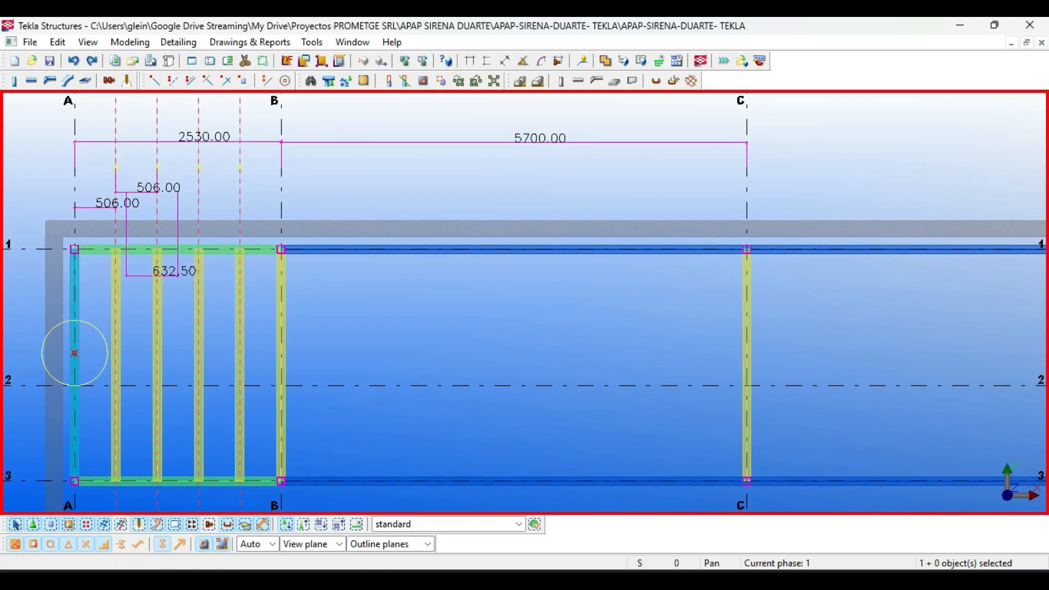
Switch to Calculator and divide 5.7 by 0.6
key("alt+Tab")
key("Escape")
type("5.7 ÷ 0.6 =")
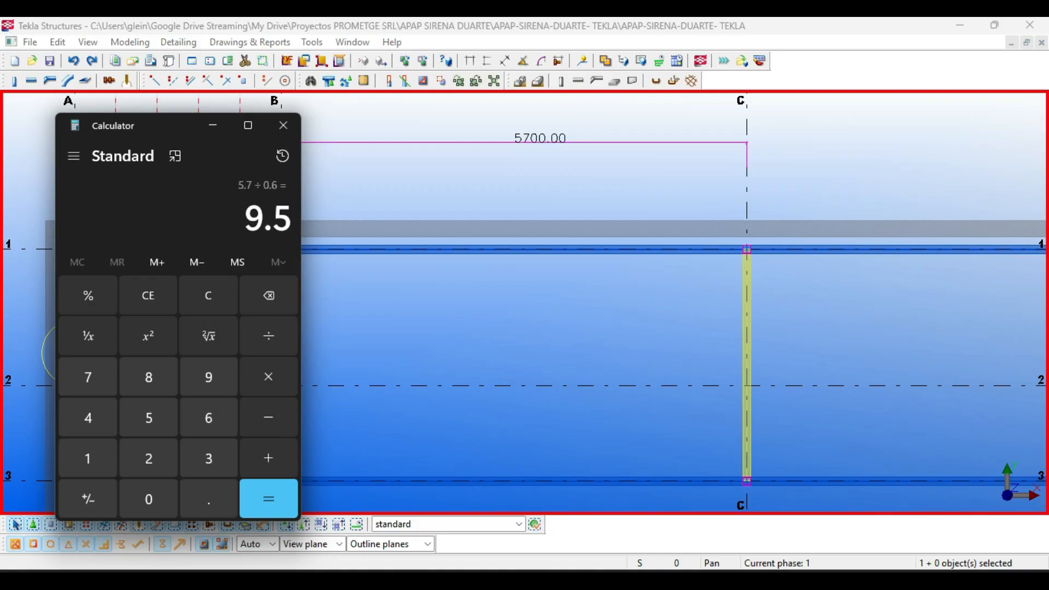
Switch back to Tekla Structures and add 10 divided line points between grids B and C, just below the overall dimension
key("alt+Tab")
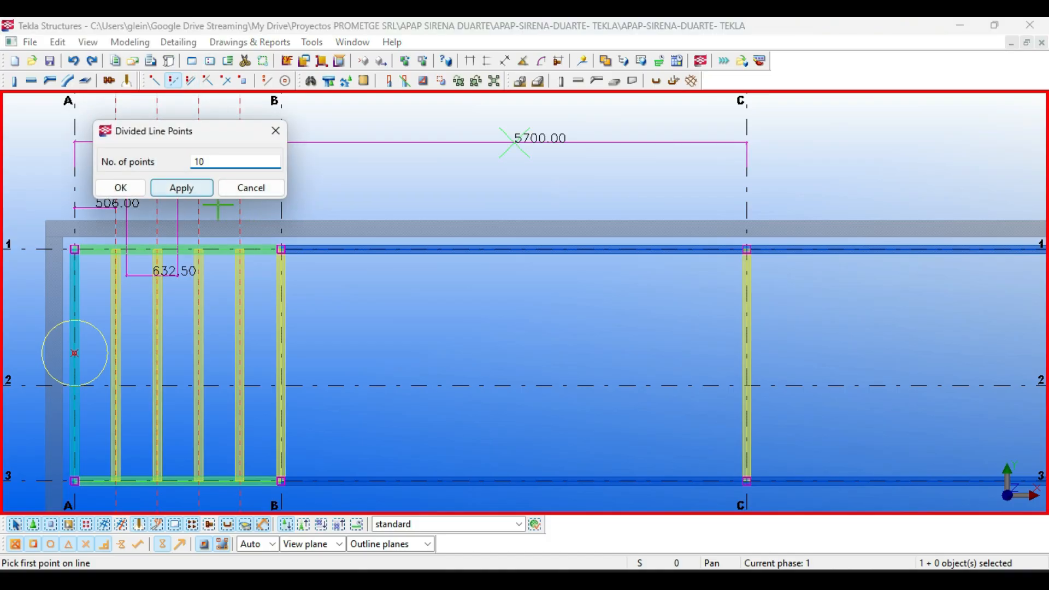
left_click(181, 188)
left_click(121, 188)
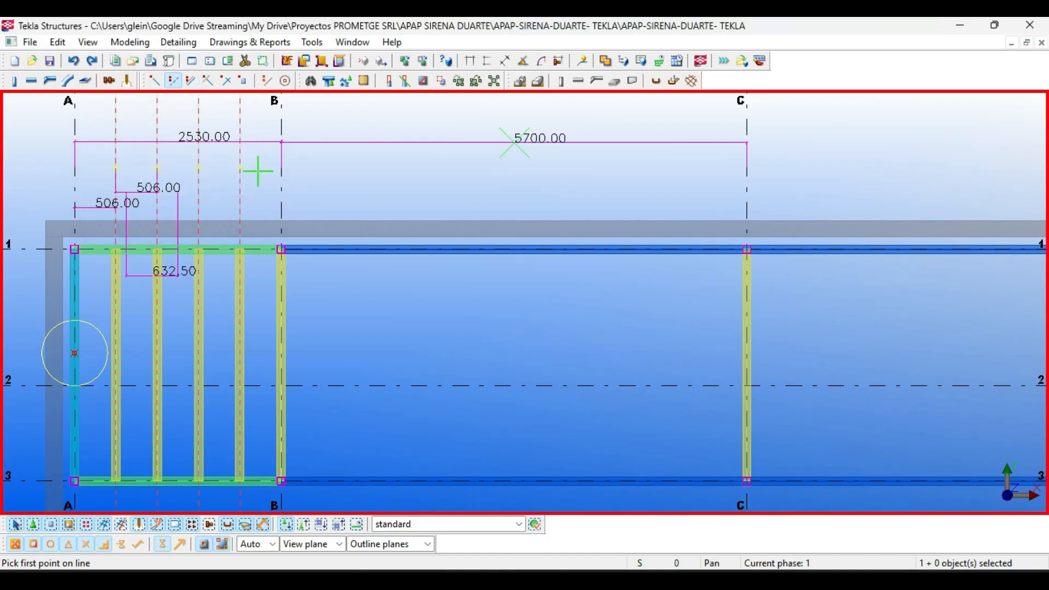
left_click(281, 168)
left_click(747, 168)
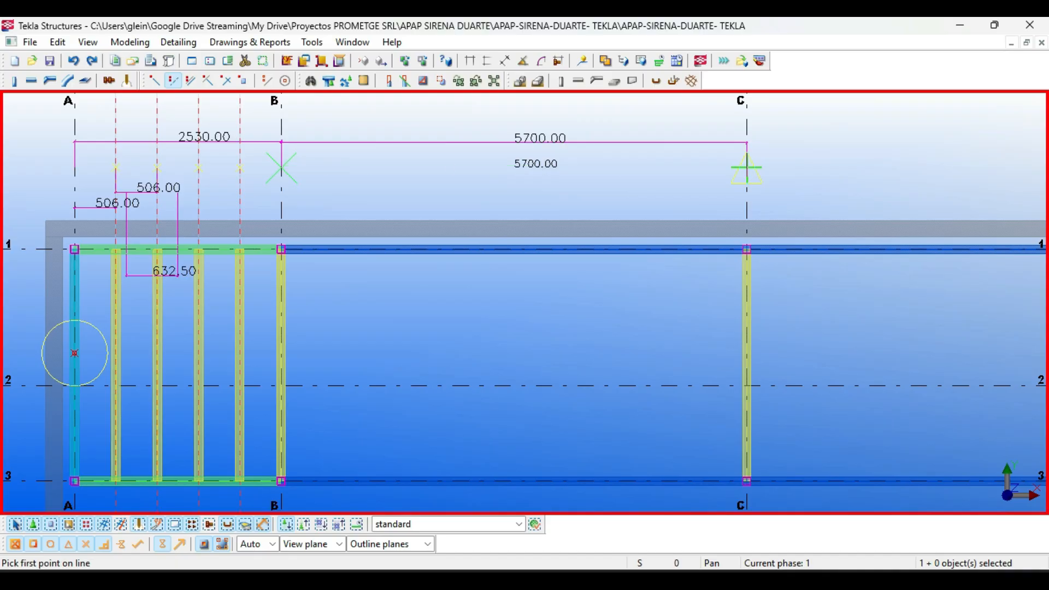
key("Escape")
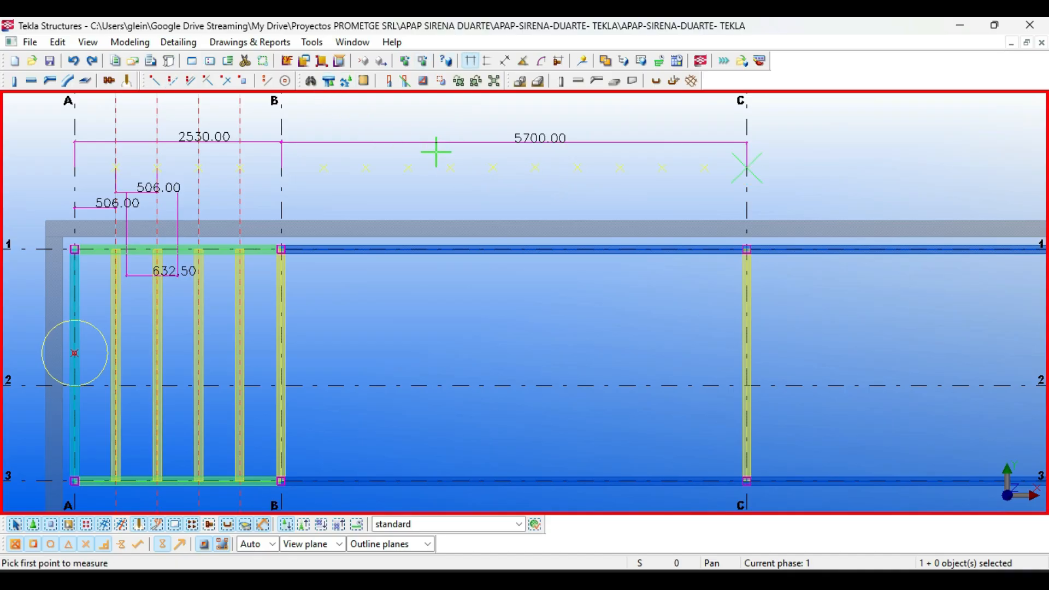
Measure the horizontal spacing between the third and fourth points of the ten-point row
scroll(436, 151, "up", 2)
left_click(394, 175)
left_click(460, 175)
left_click(417, 206)
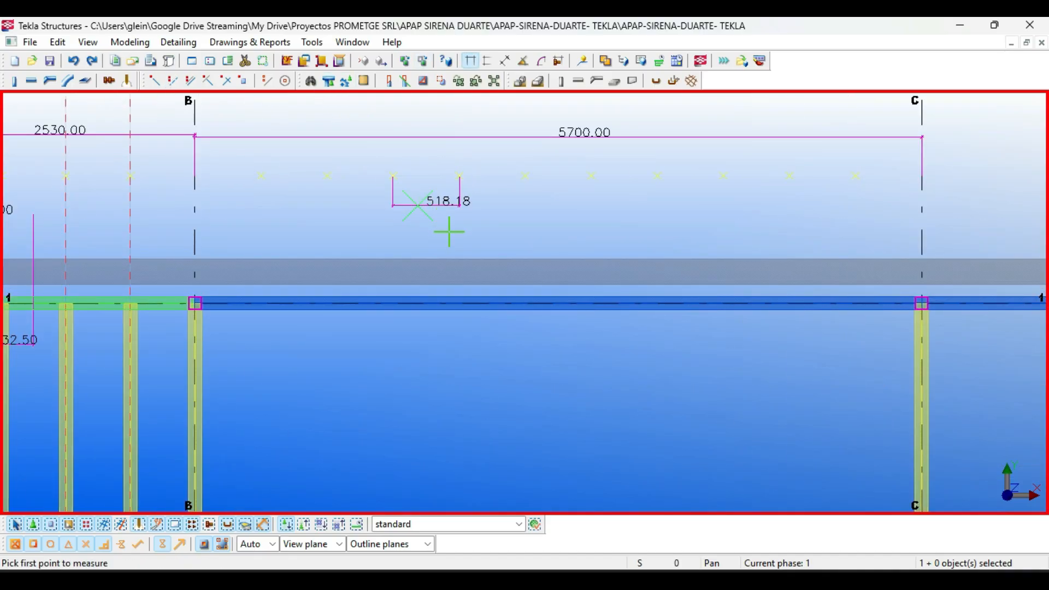
scroll(449, 232, "down", 1)
key("Escape")
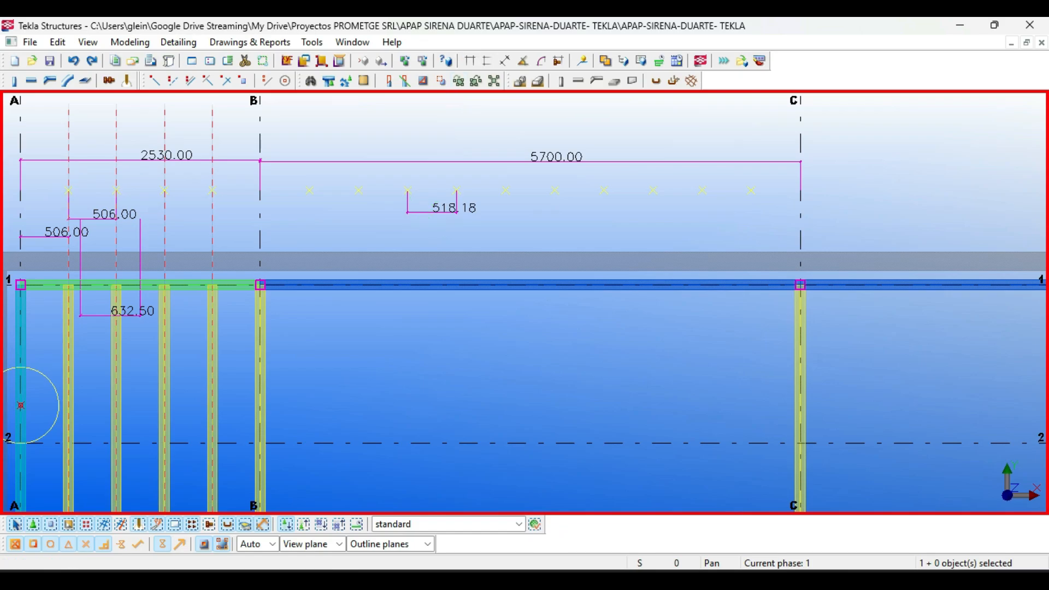
Add a second row of 9 divided line points between grids B and C, below the ten-point row
left_click(173, 81)
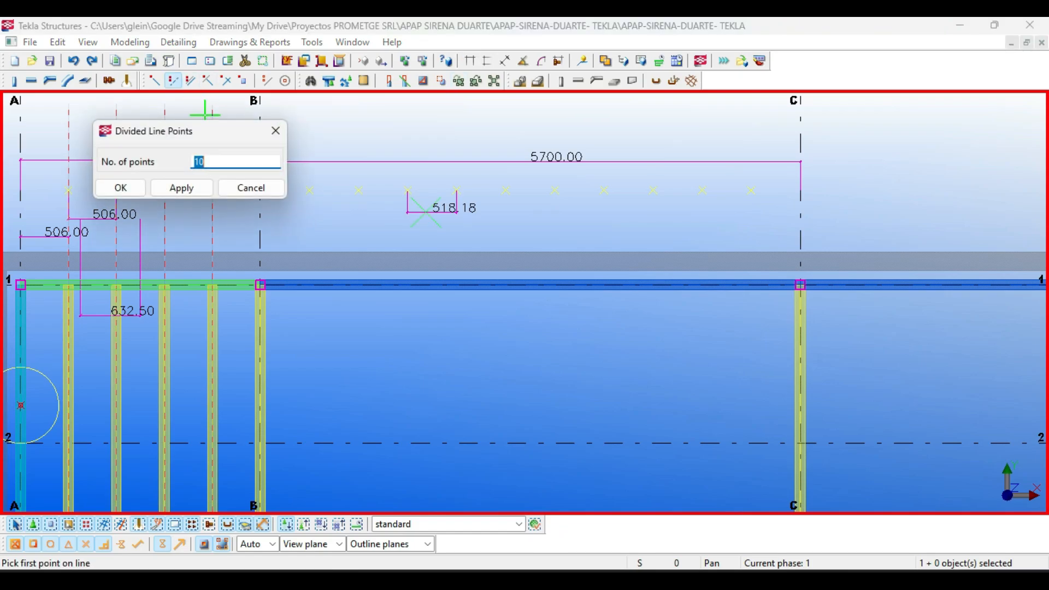
type("9")
left_click(120, 188)
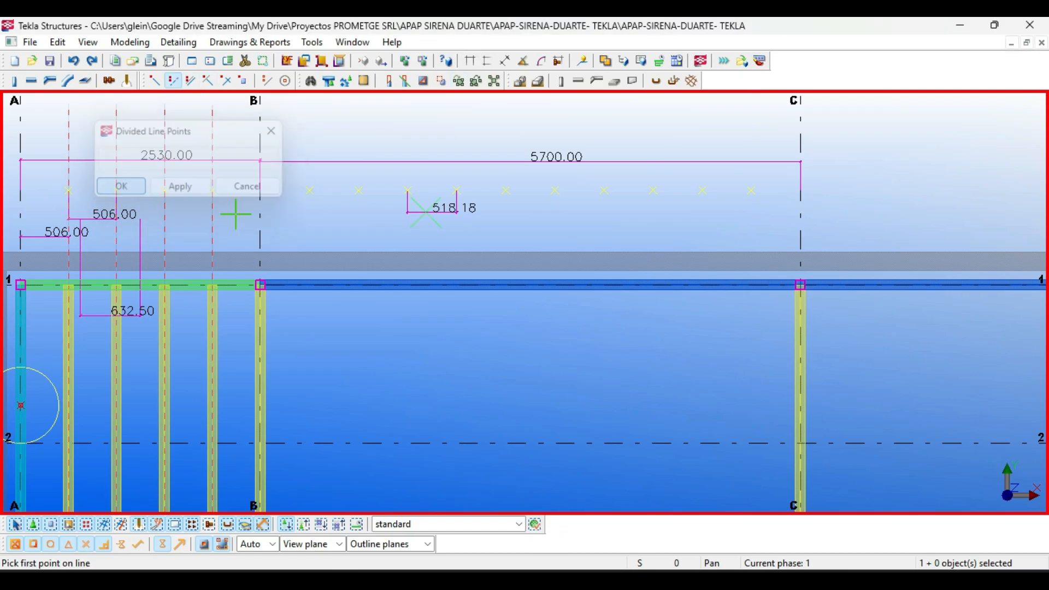
left_click(260, 234)
left_click(801, 234)
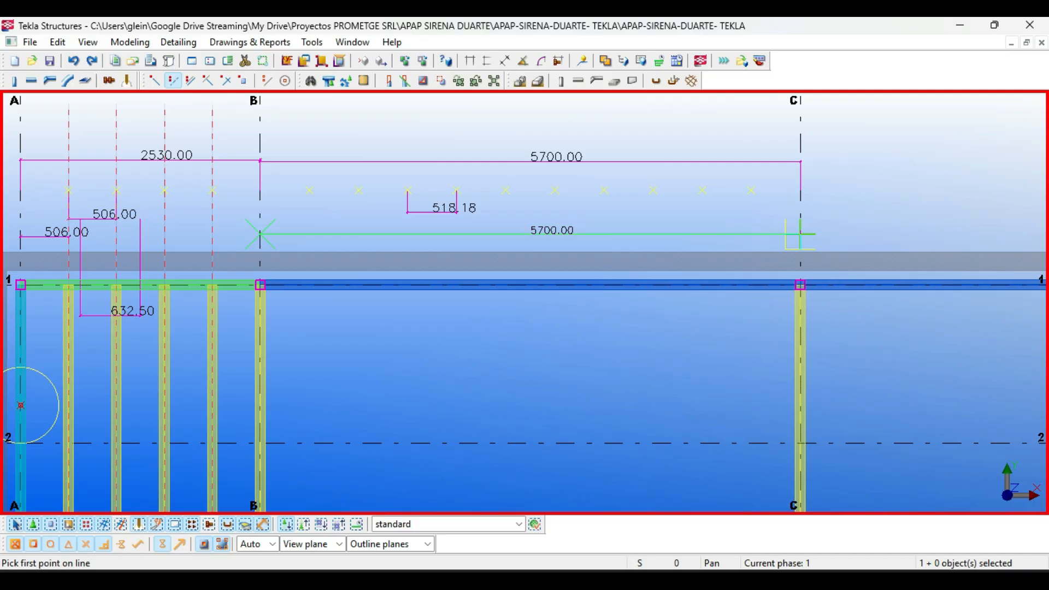
scroll(424, 228, "up", 2)
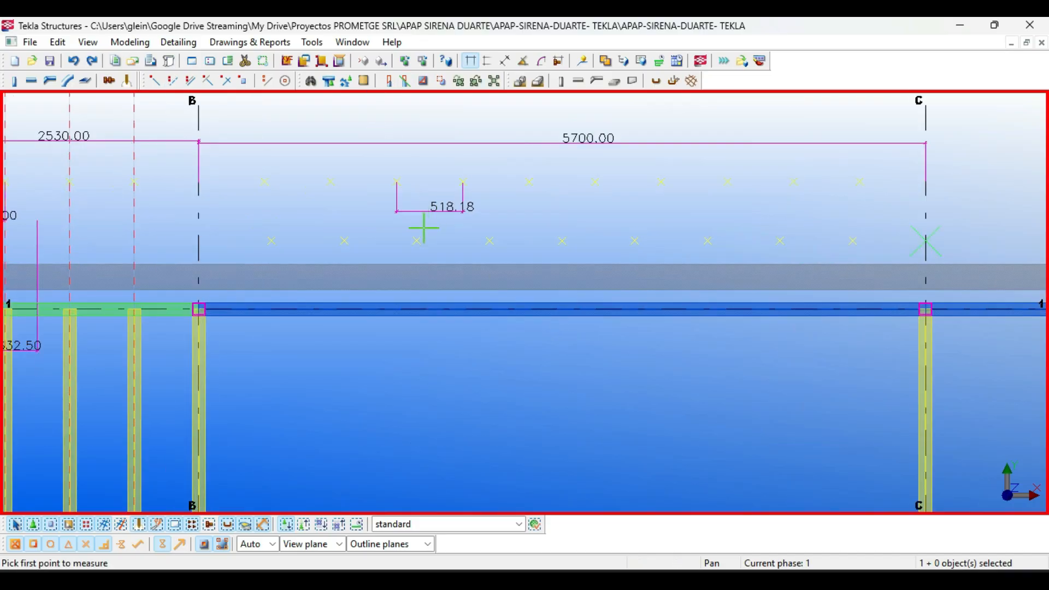
Measure the horizontal spacing between the third and fourth points of the nine-point row, and delete the ten-point row above it
left_click(490, 241)
left_click(452, 351)
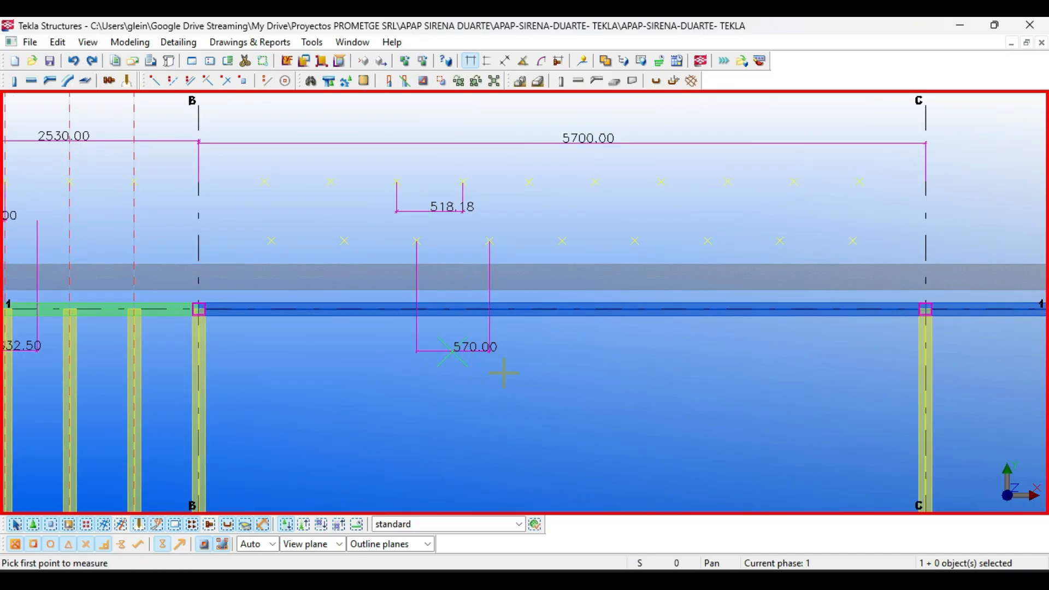
scroll(524, 391, "down", 2)
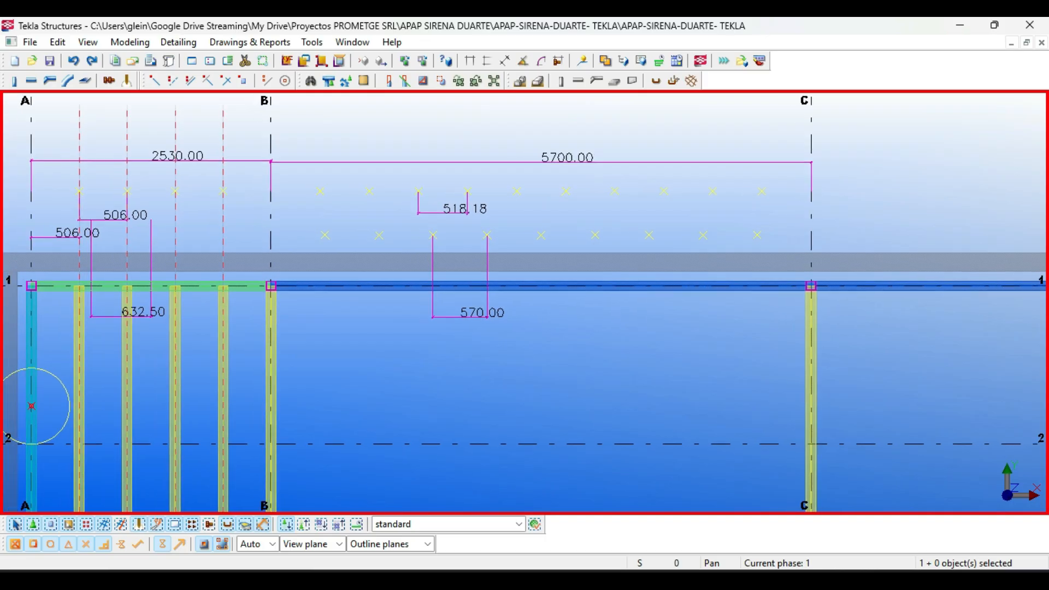
left_click_drag(617, 193, 784, 202)
key("Delete")
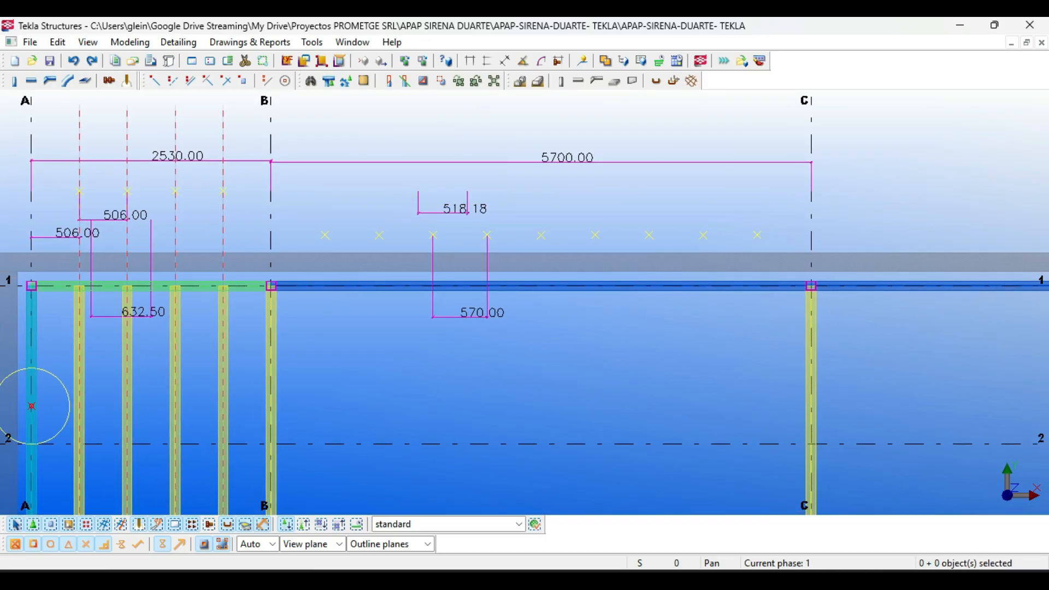
Copy the last vertical construction line before grid B onto each of the nine divided points between grids B and C
left_click(222, 190)
key("ctrl+c")
left_click(222, 191)
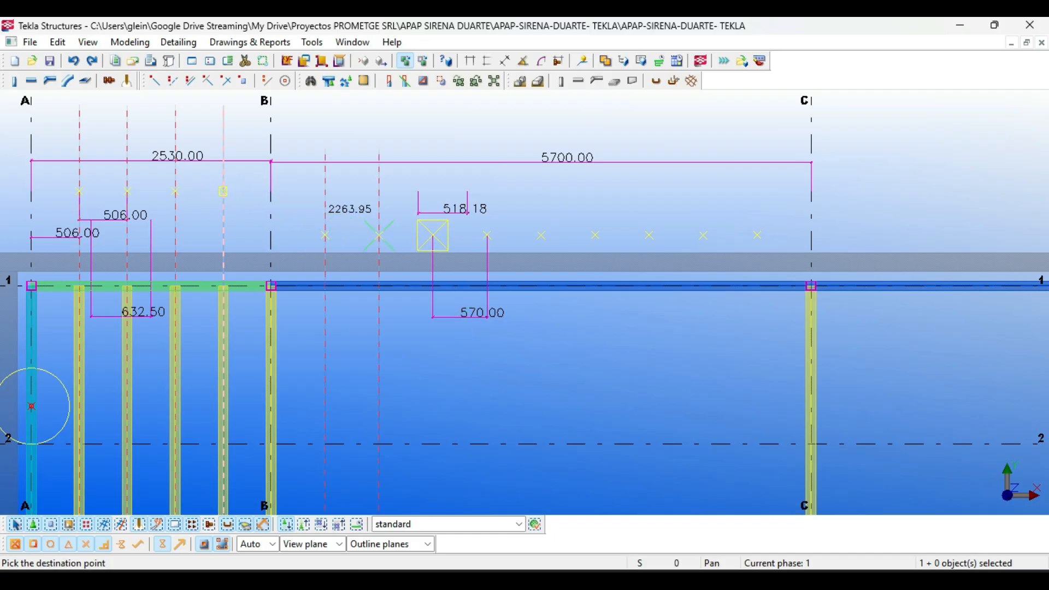
left_click(433, 235)
left_click(487, 235)
left_click(541, 235)
left_click(595, 235)
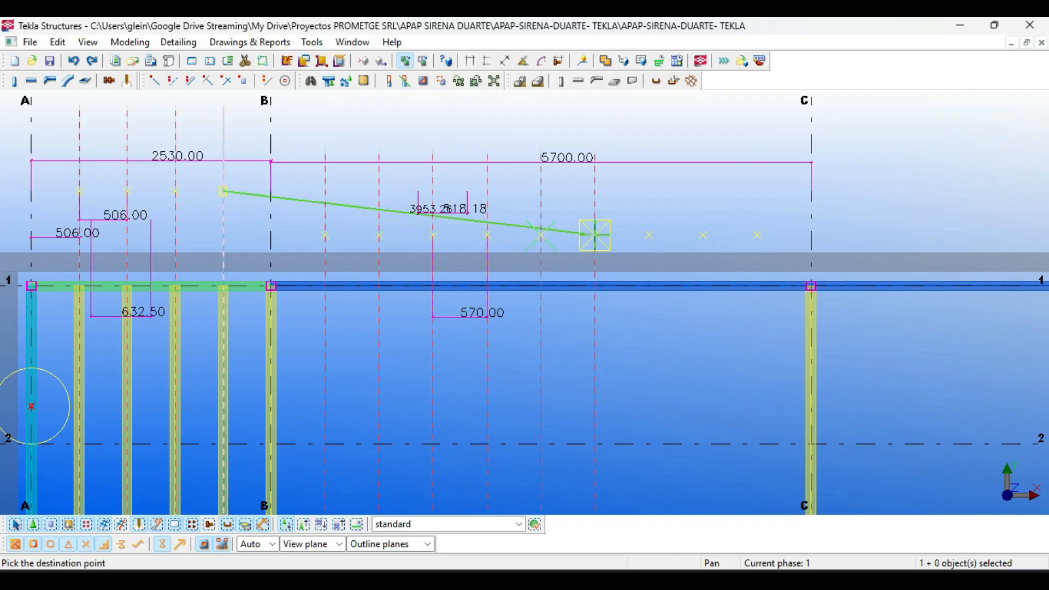
left_click(649, 235)
left_click(704, 235)
left_click(757, 235)
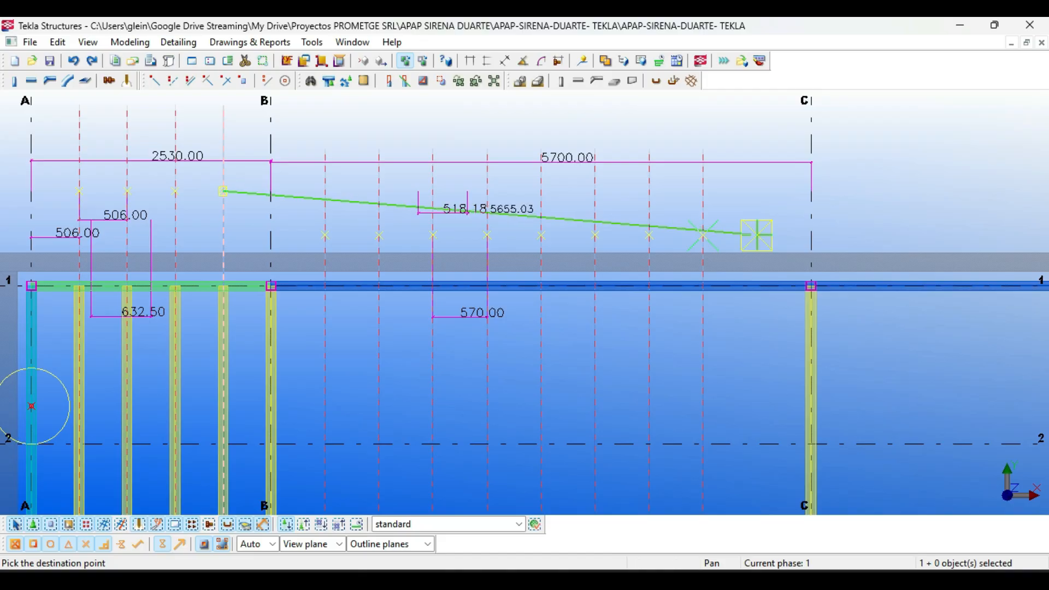
key("Escape")
Copy the joist on grid B from its grid 1 end to all nine construction lines between grids B and C
scroll(794, 232, "down", 2)
scroll(411, 292, "up", 4)
left_click(398, 287)
key("ctrl+c")
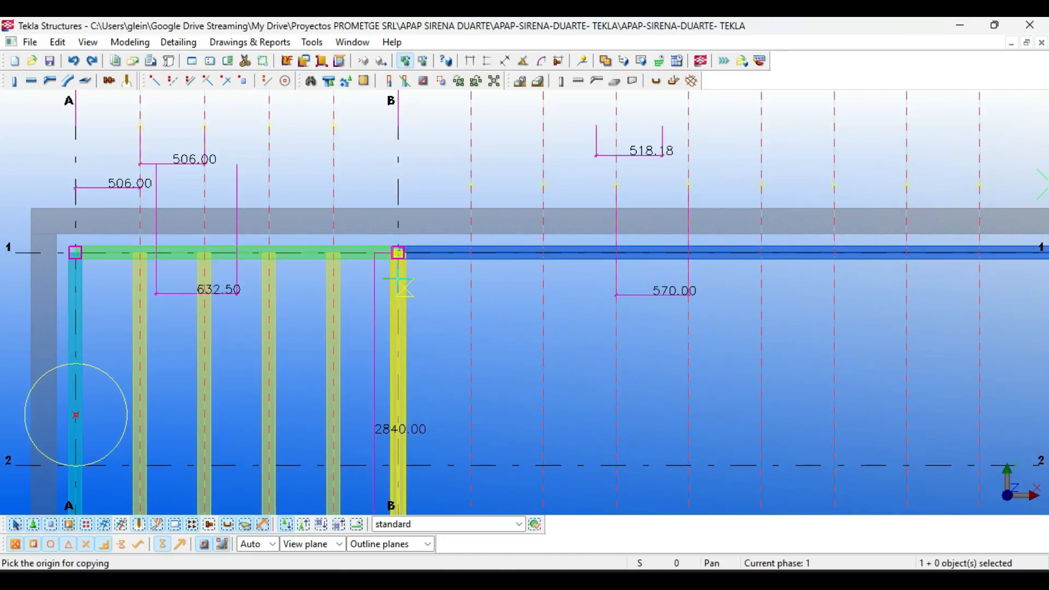
scroll(397, 254, "up", 4)
middle_click_drag(428, 247, 411, 247)
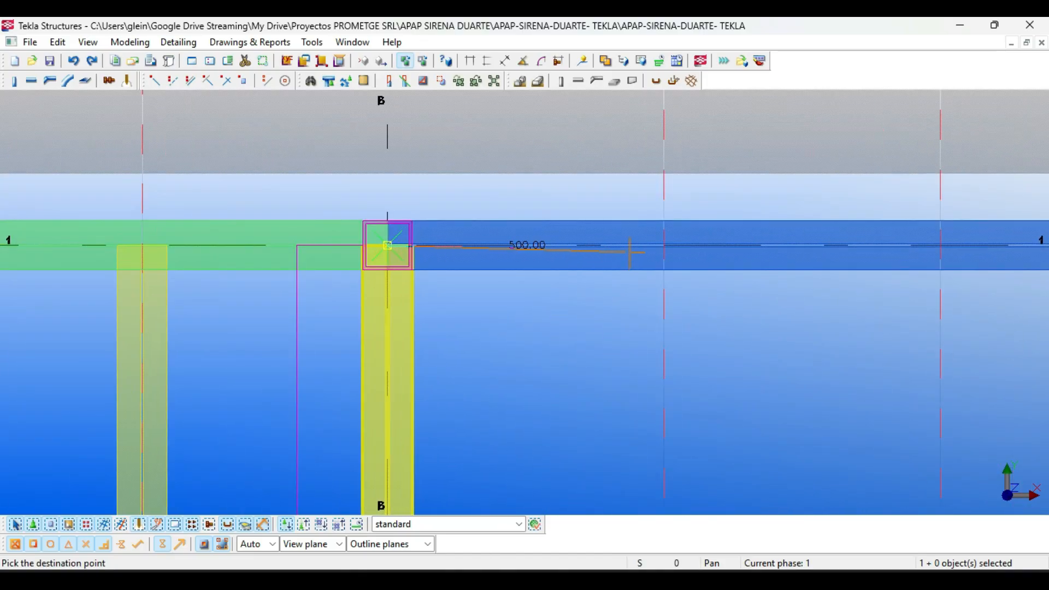
left_click(664, 246)
scroll(664, 246, "down", 1)
middle_click_drag(968, 245, 444, 239)
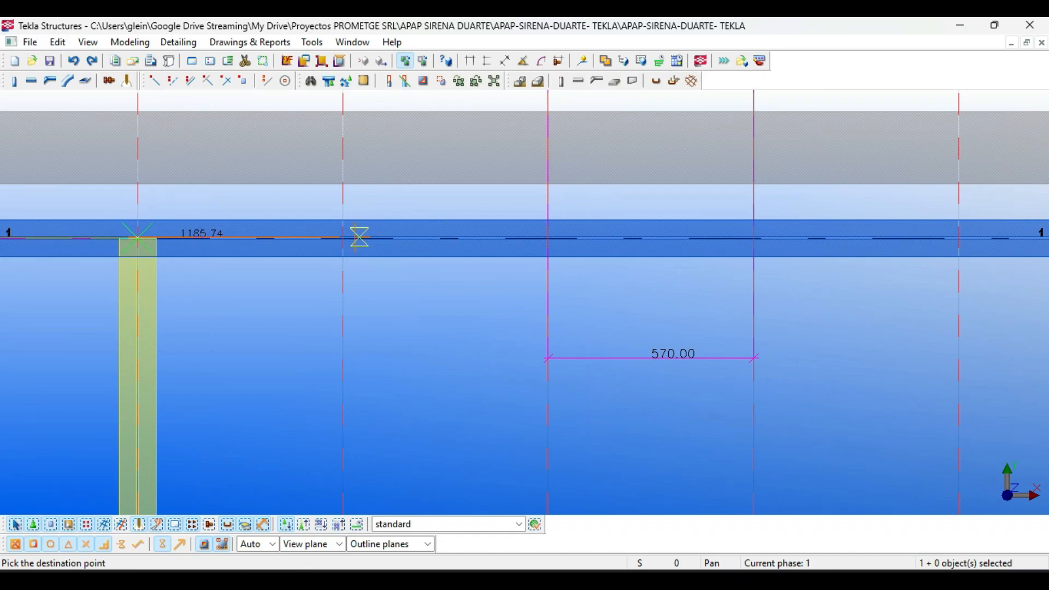
left_click(343, 238)
left_click(548, 238)
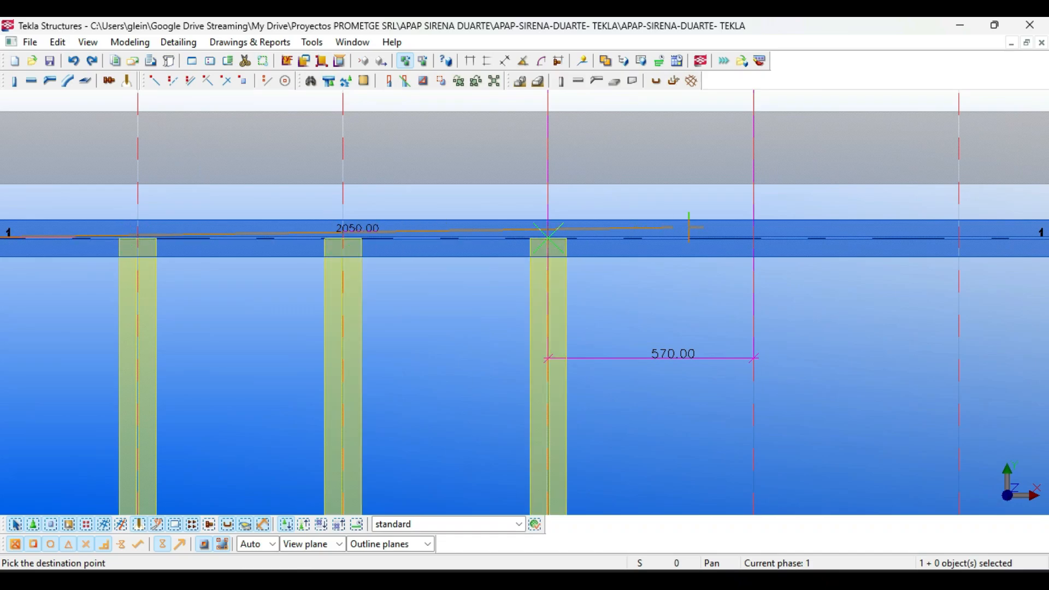
left_click(754, 238)
scroll(754, 238, "down", 1)
middle_click_drag(604, 241, 355, 238)
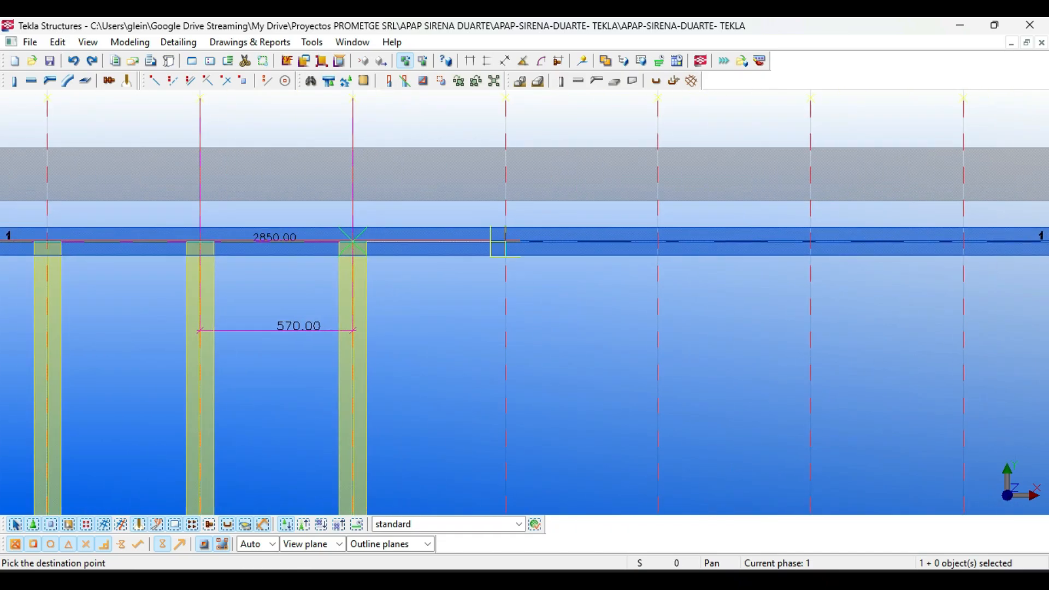
left_click(508, 240)
left_click(659, 241)
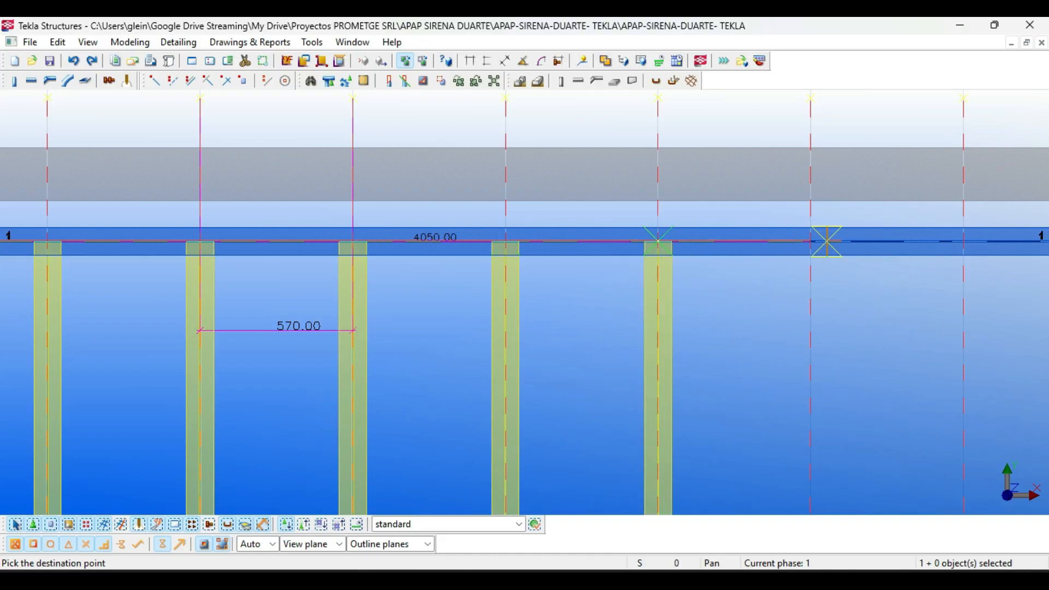
left_click(811, 241)
scroll(810, 241, "down", 1)
scroll(672, 263, "up", 1)
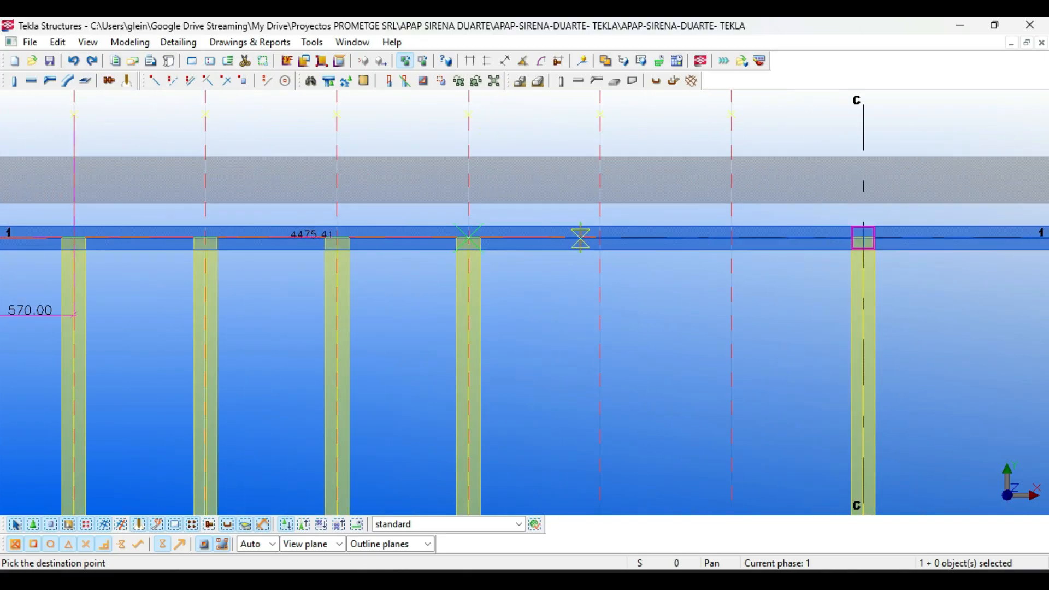
left_click(600, 238)
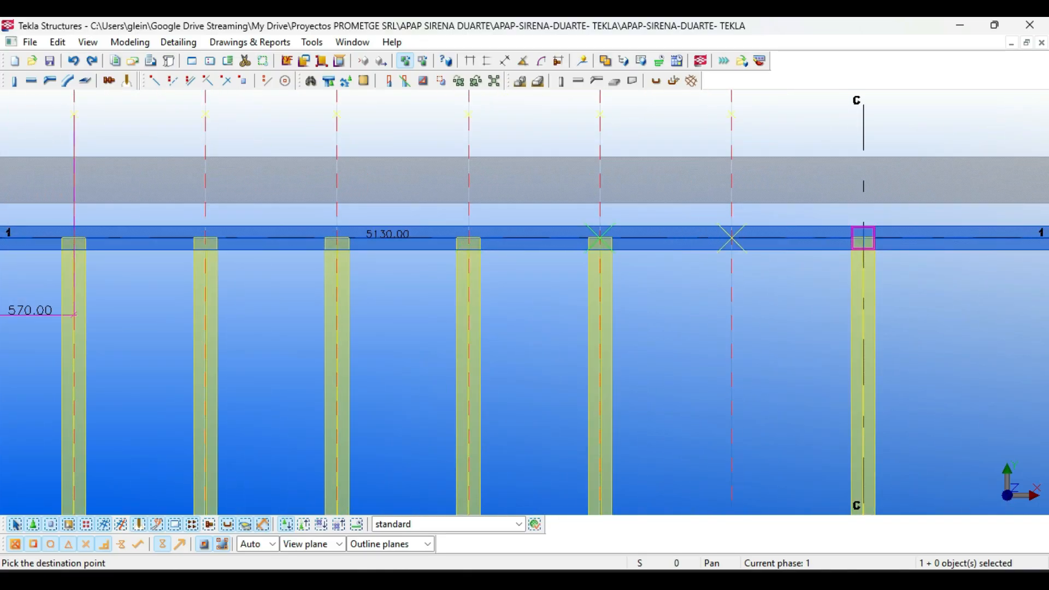
left_click(732, 238)
scroll(588, 232, "down", 8)
middle_click_drag(681, 290, 574, 291)
key("Escape")
left_click(551, 263)
scroll(551, 263, "down", 1)
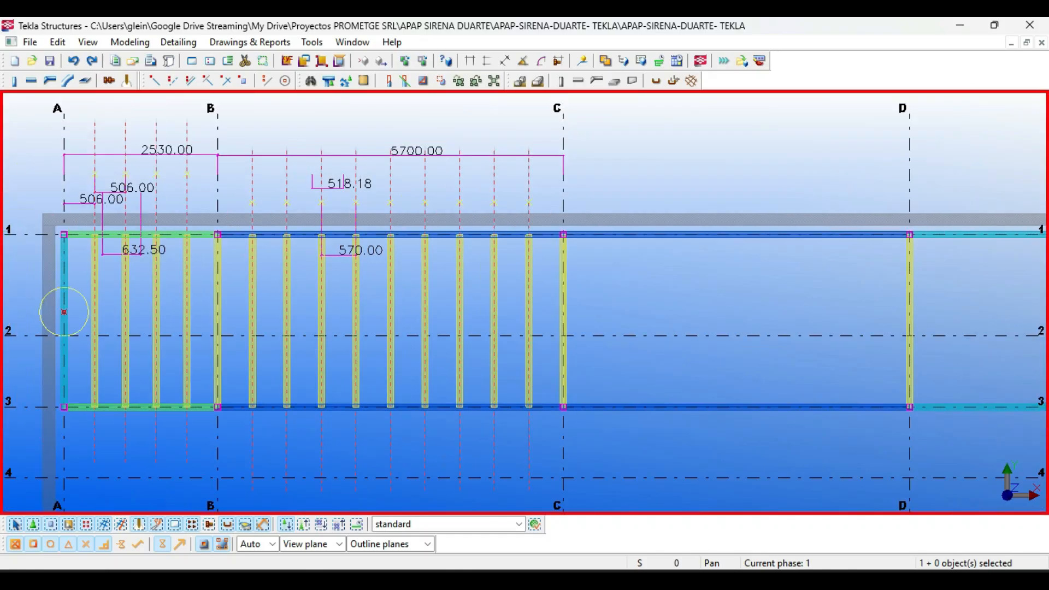
Copy the nine joists and their construction lines from bay B-C to bay C-D, using the grid B and C intersections with grid 1
scroll(522, 269, "up", 1)
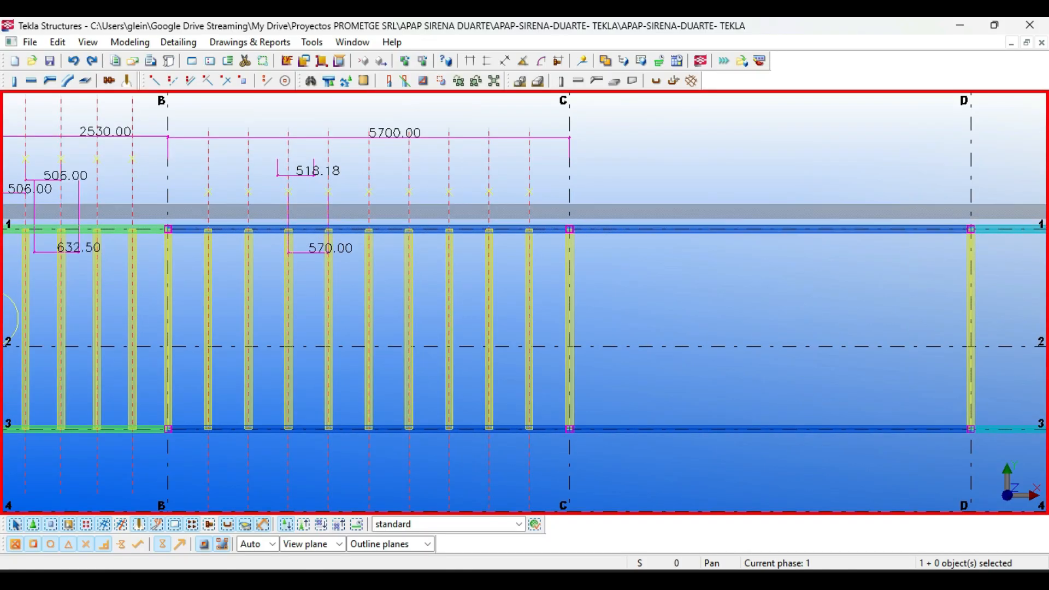
left_click_drag(216, 303, 204, 306)
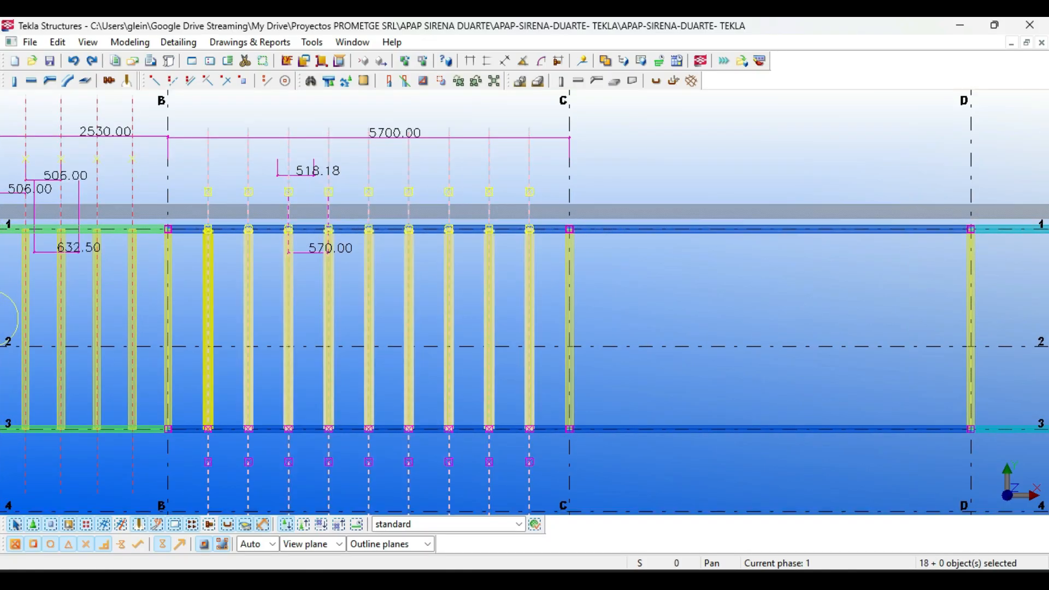
key("ctrl+c")
scroll(158, 219, "up", 12)
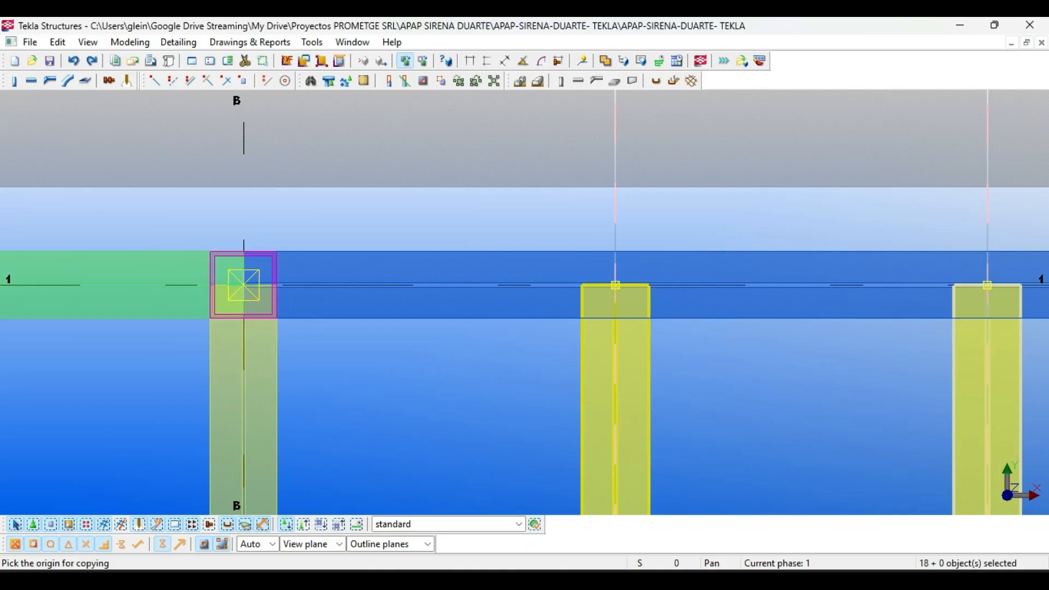
scroll(243, 284, "down", 7)
scroll(568, 282, "up", 6)
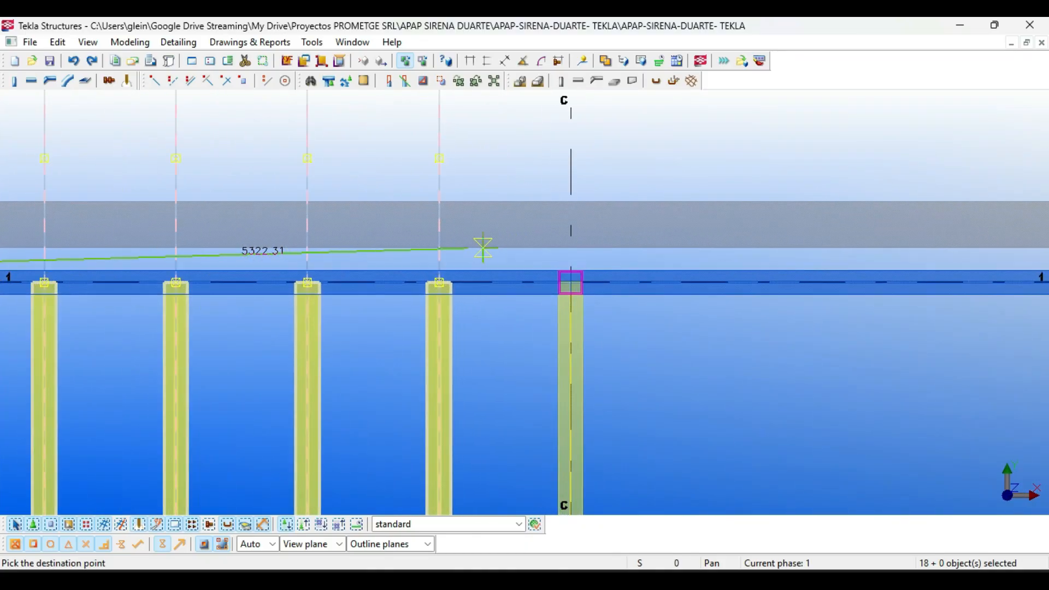
scroll(539, 269, "up", 5)
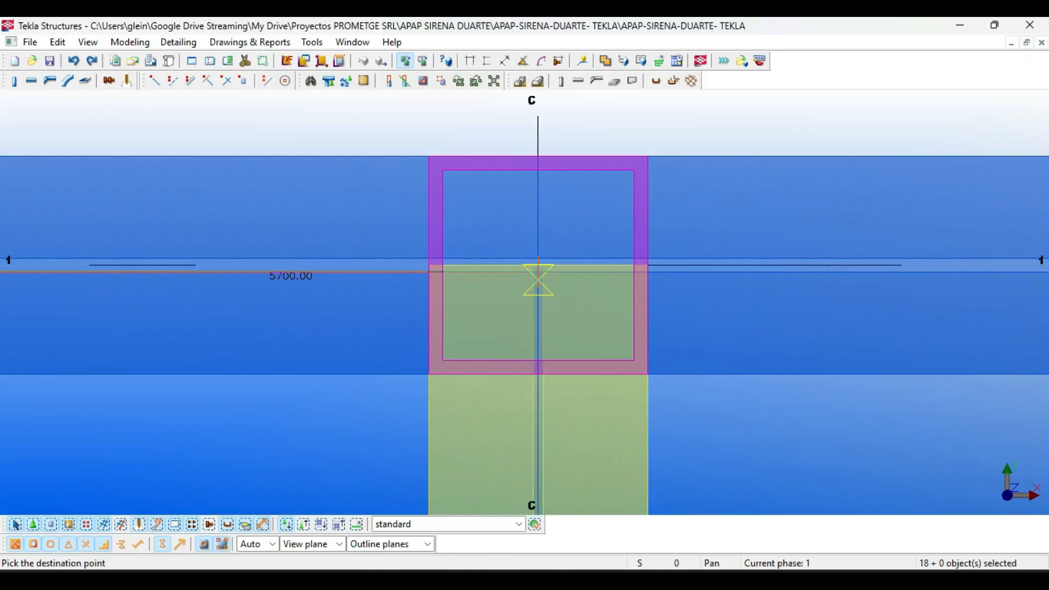
scroll(459, 259, "down", 8)
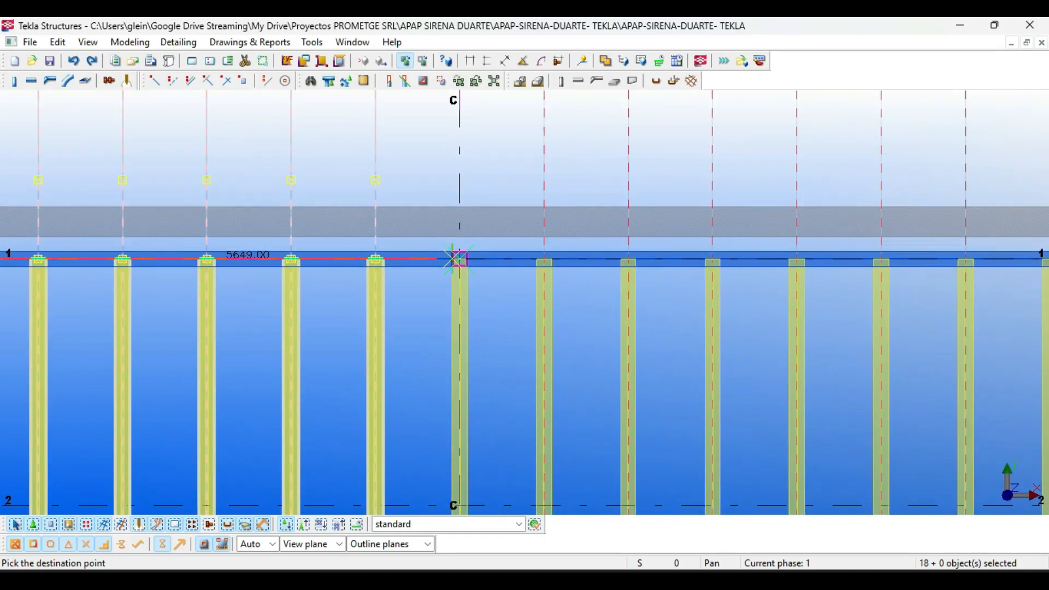
left_click(455, 259)
scroll(382, 229, "down", 4)
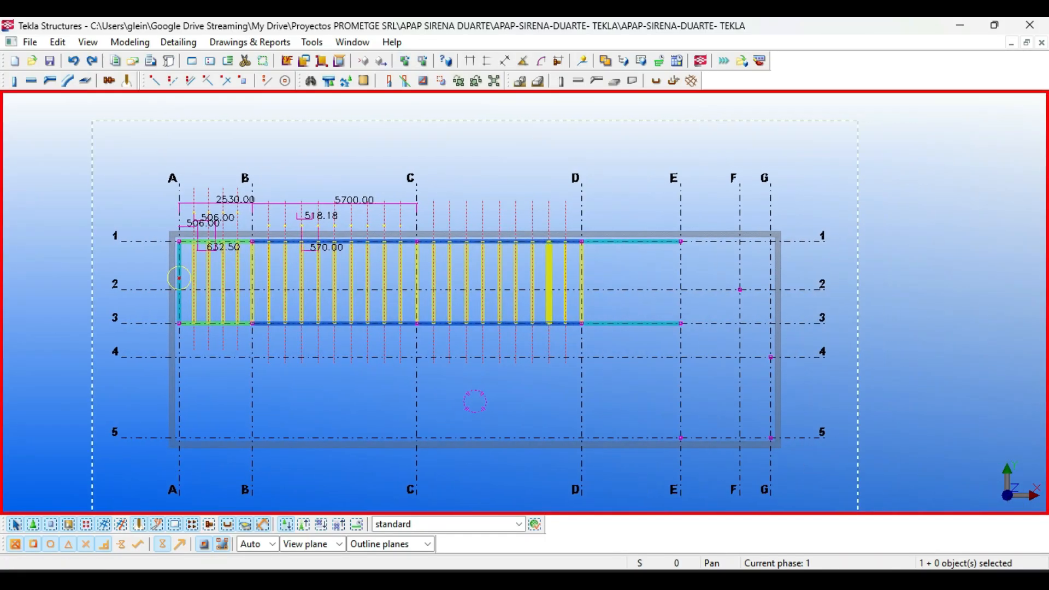
Measure the horizontal distance between grids D and E, placing the dimension above grid line 1
scroll(681, 238, "up", 2)
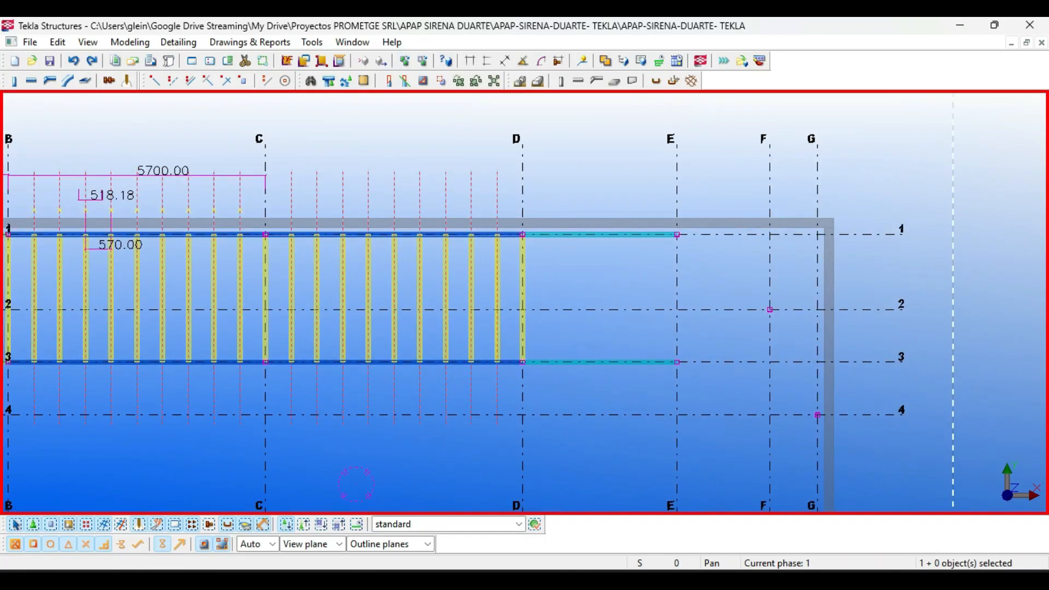
left_click(470, 61)
left_click(523, 189)
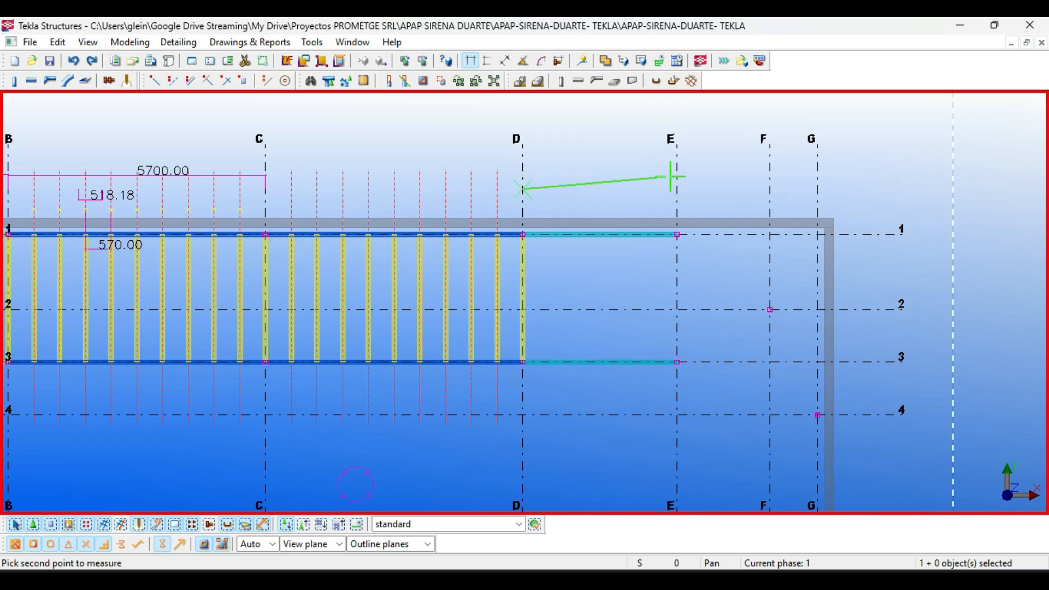
left_click(678, 189)
scroll(629, 180, "up", 3)
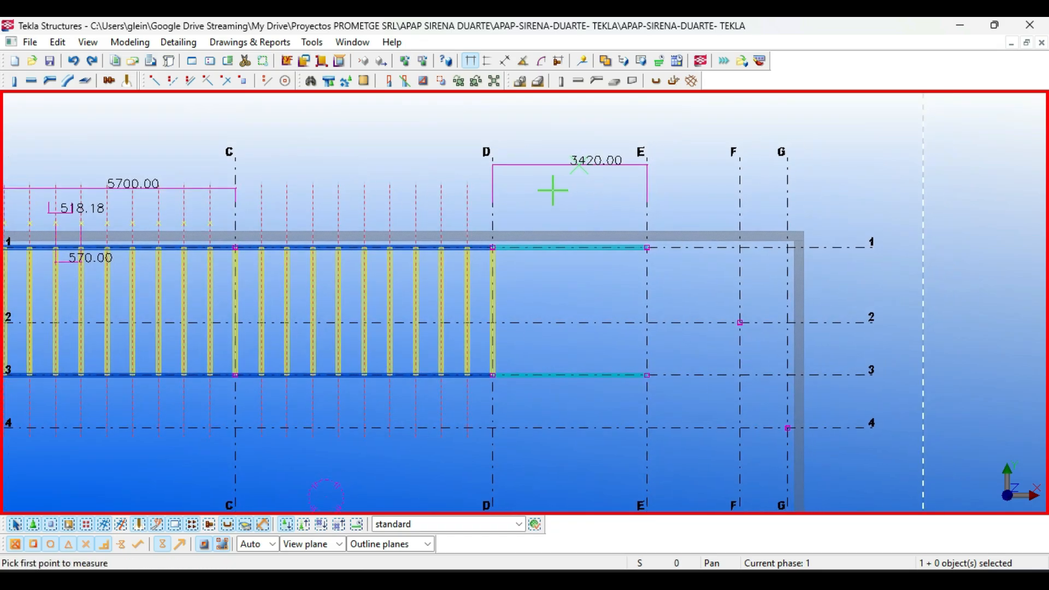
key("Escape")
middle_click_drag(588, 158, 529, 175)
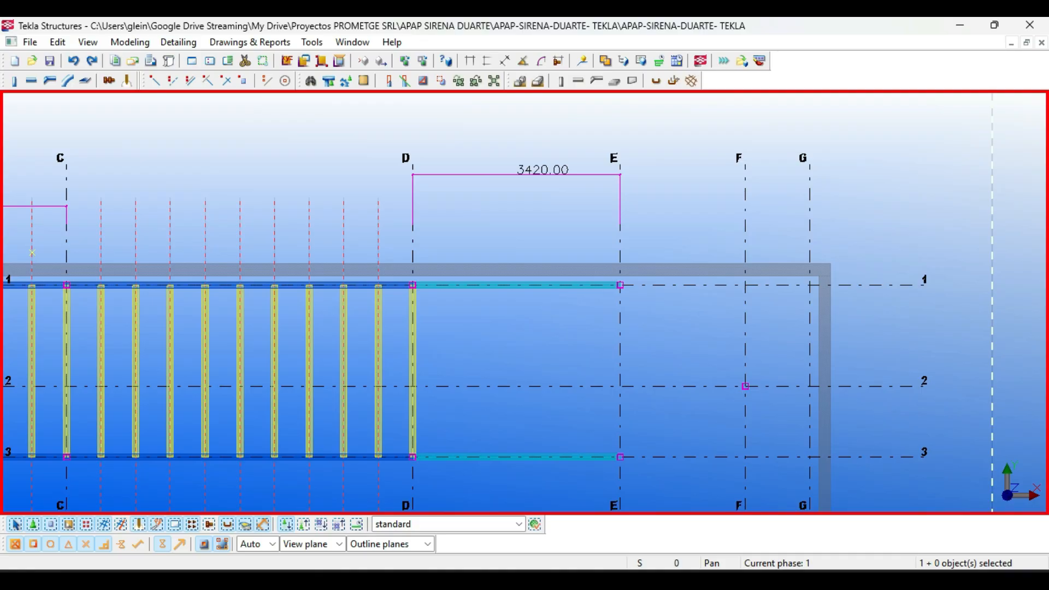
Switch to Calculator and divide 3.42 by 0.6
key("alt+Tab")
type("3")
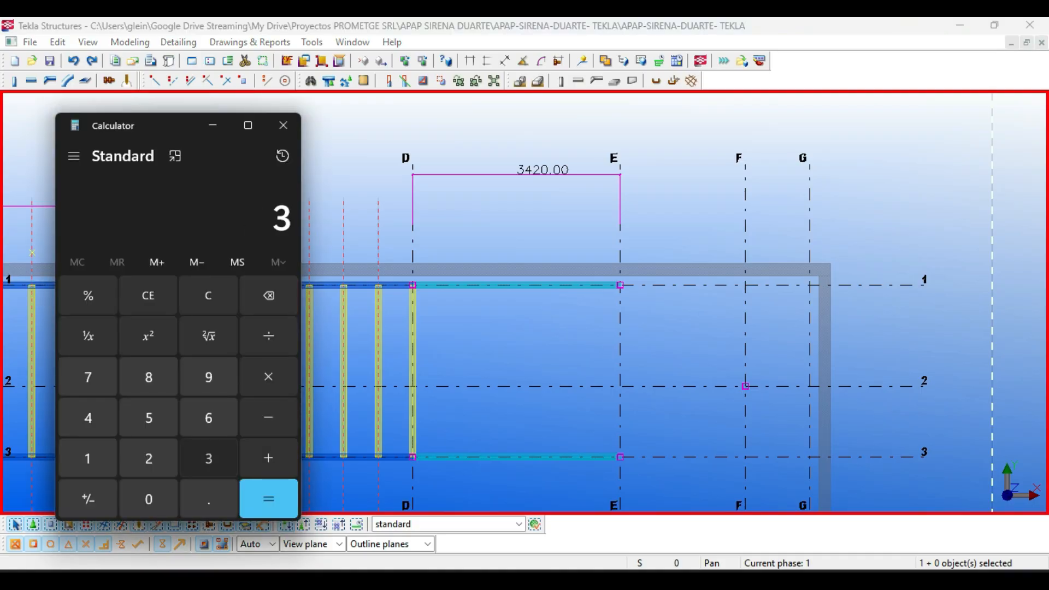
type(".42 ÷ 0.6")
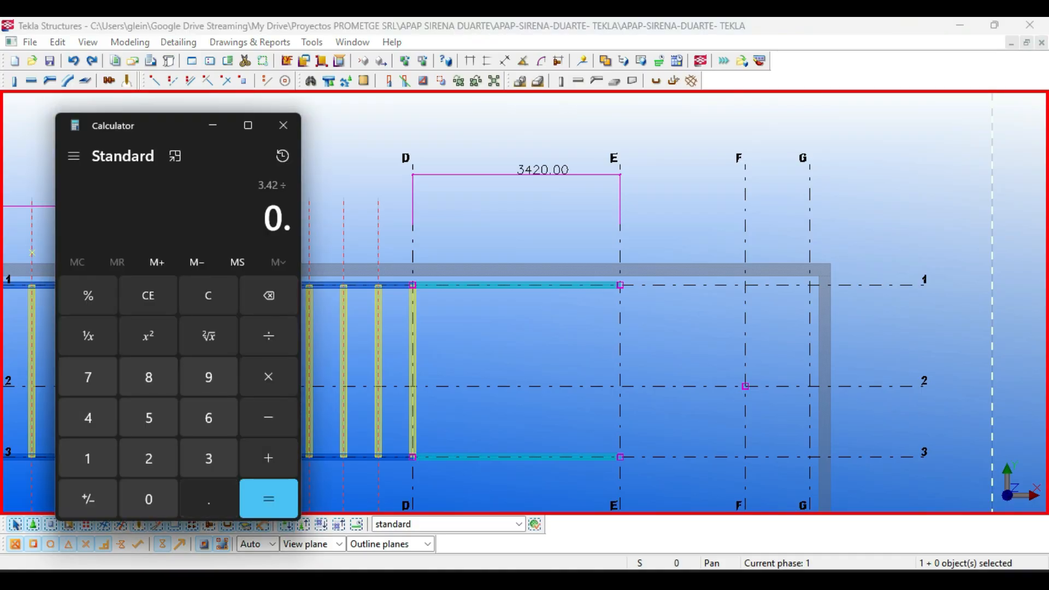
key("Return")
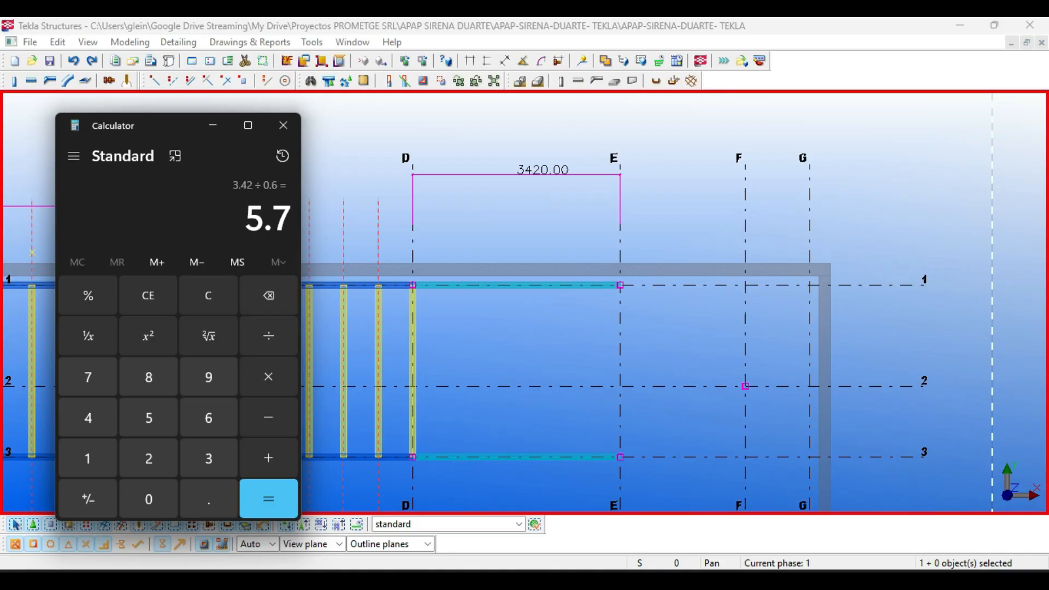
Switch back to Tekla Structures and add 5 divided line points between grids E and D, just below the overall dimension
key("alt+Tab")
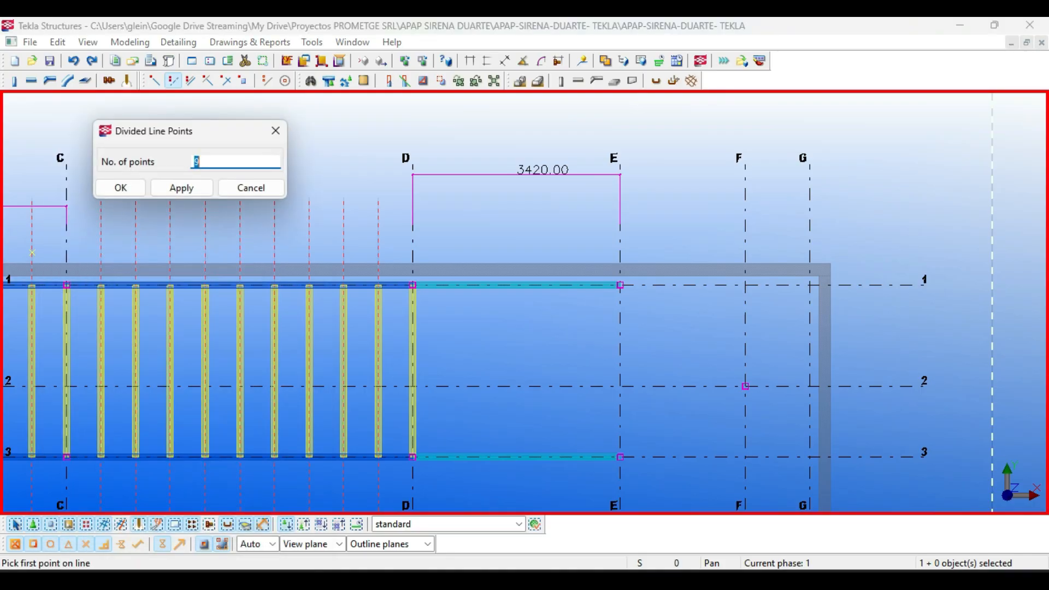
key("Return")
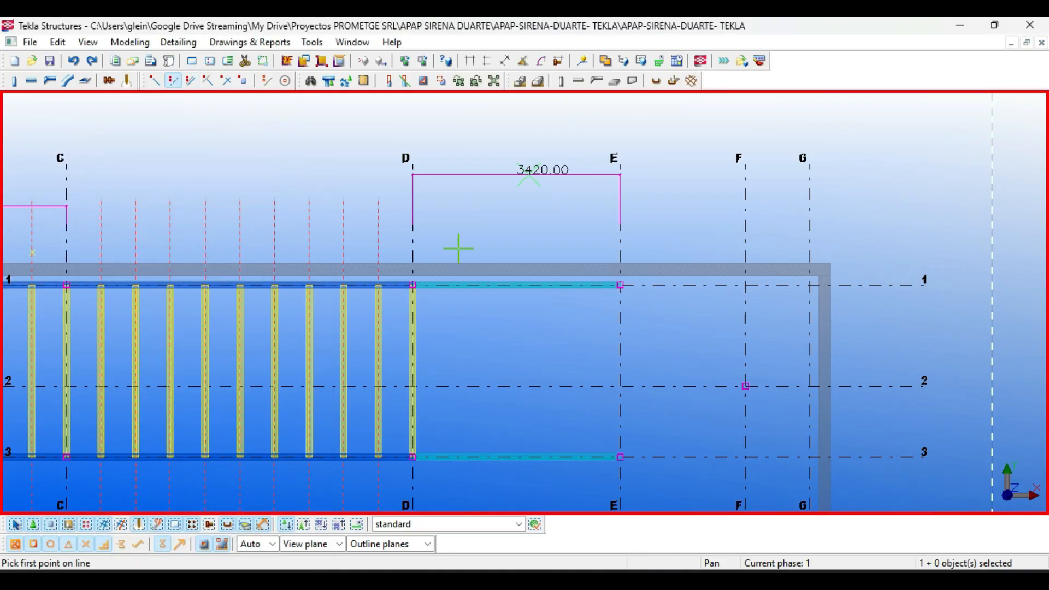
left_click(614, 228)
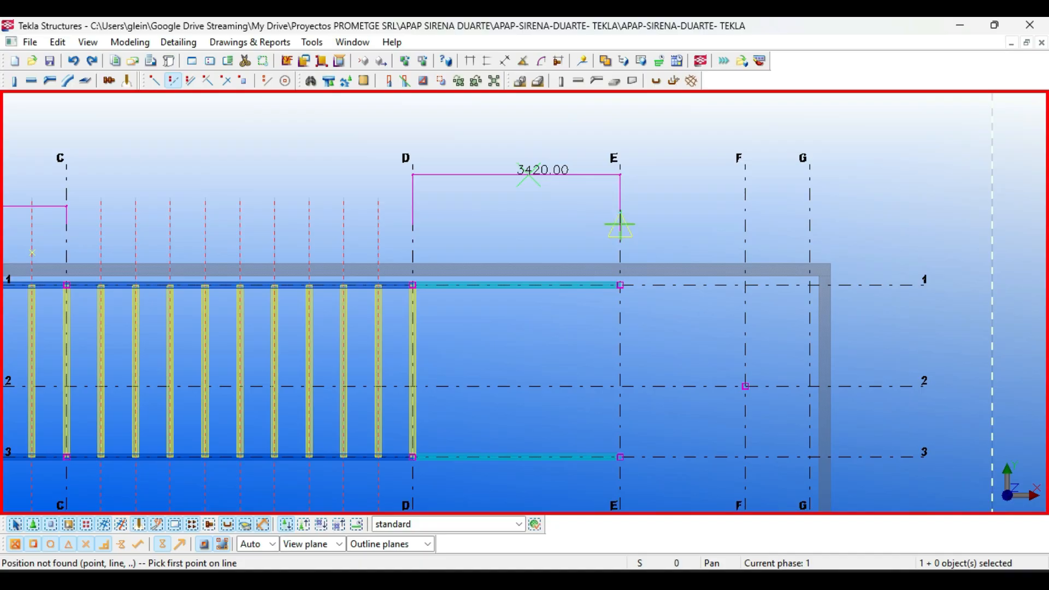
left_click(620, 225)
left_click(413, 224)
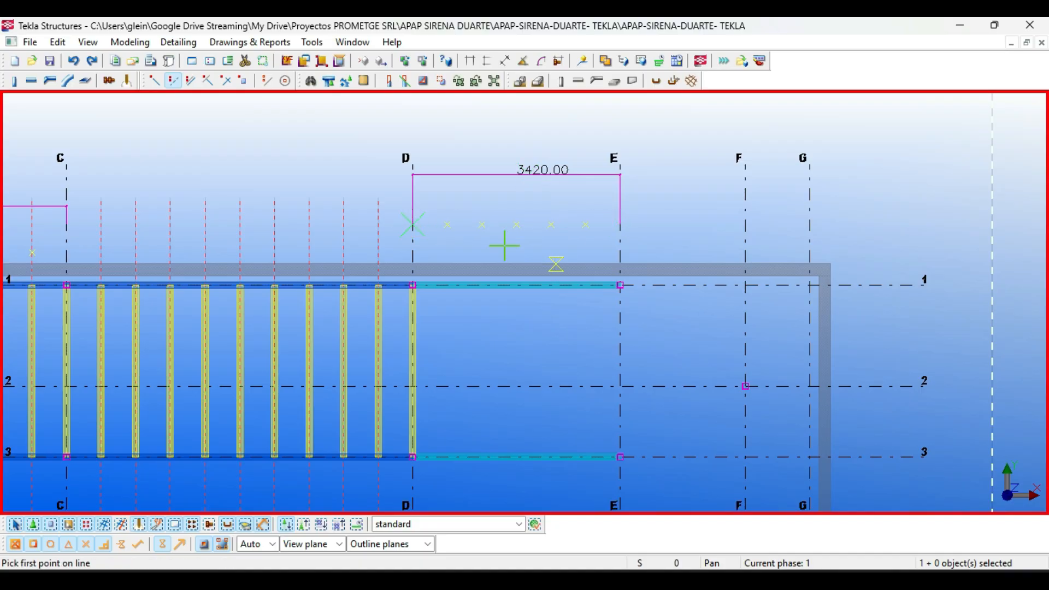
Measure the horizontal spacing between the two points nearest grid D in the new row
left_click(447, 225)
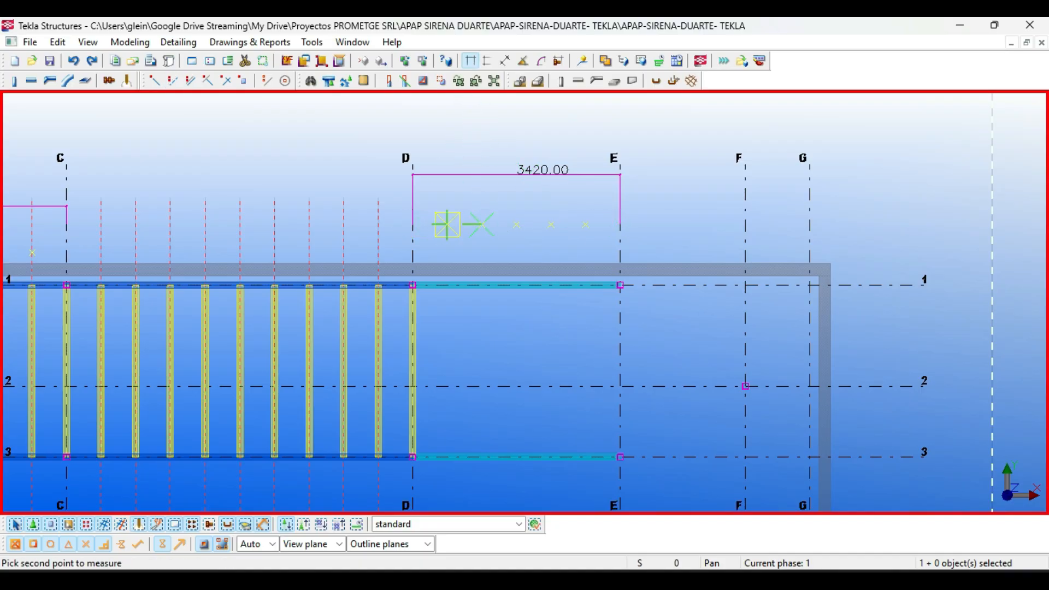
left_click(481, 225)
left_click(462, 199)
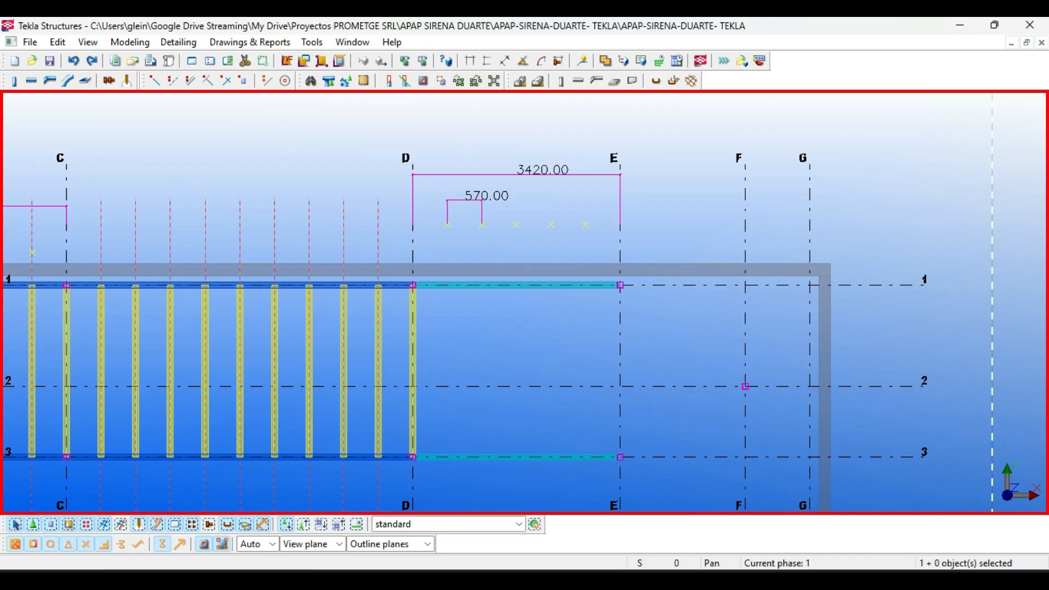
Copy the vertical construction line nearest grid D onto the five divided points between grids D and E
left_click(378, 236)
key("ctrl+c")
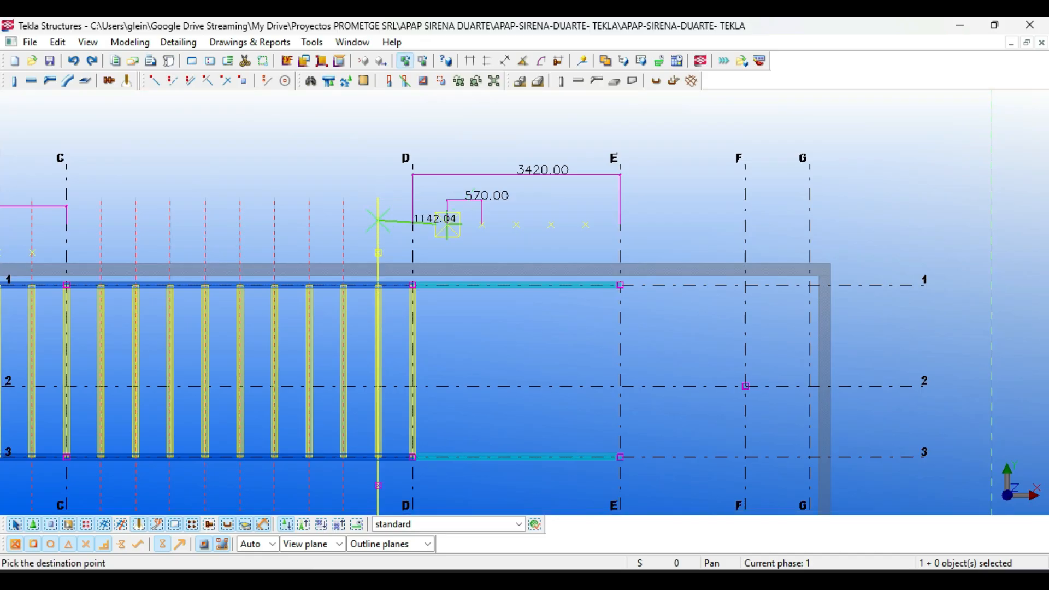
left_click(552, 224)
left_click(585, 224)
key("Escape")
Copy the last joist before grid D onto the five construction lines between grids D and E, aligned on grid line 1
scroll(393, 290, "up", 3)
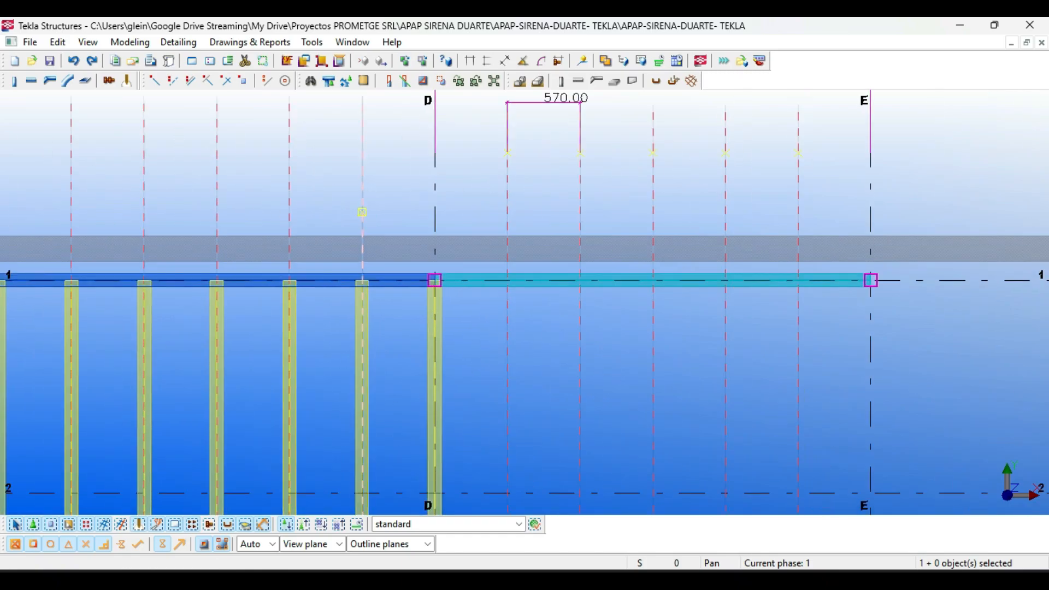
scroll(388, 297, "up", 1)
key("ctrl+c")
scroll(359, 278, "up", 4)
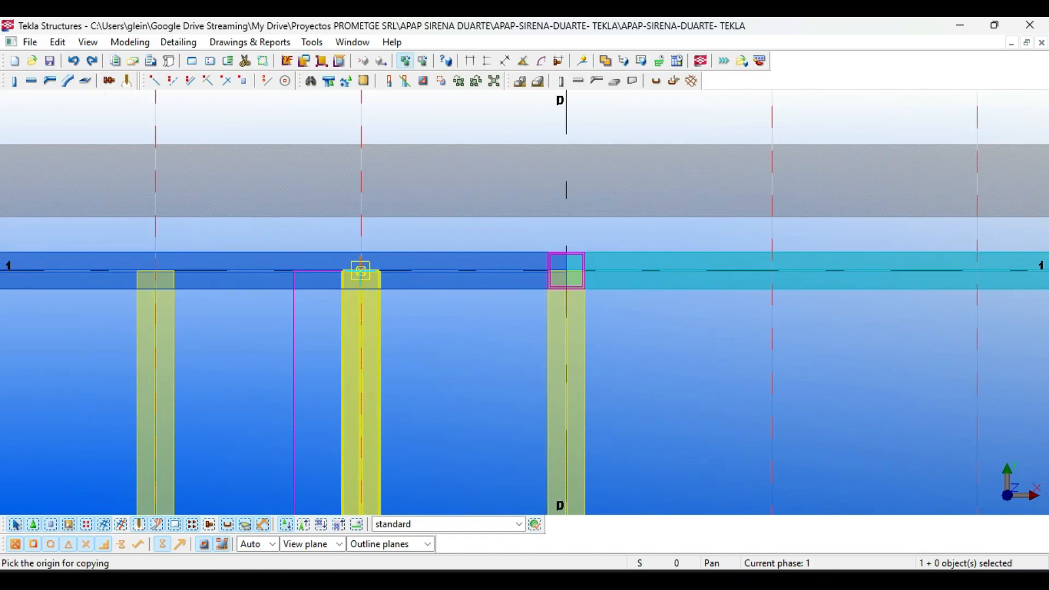
scroll(377, 270, "down", 3)
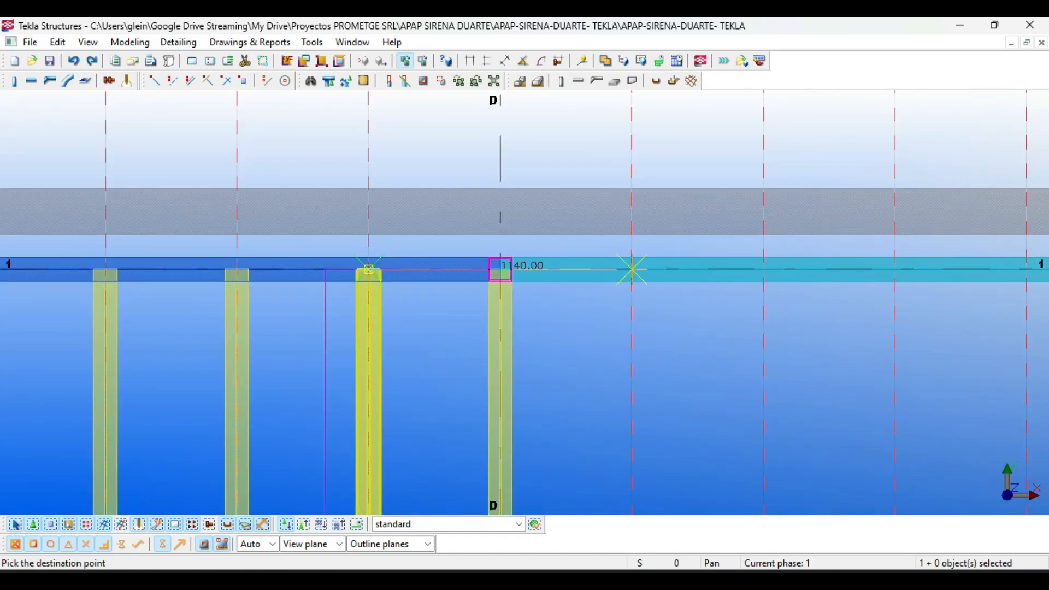
left_click(763, 269)
scroll(896, 304, "down", 2)
middle_click_drag(896, 303, 488, 270)
scroll(515, 256, "up", 2)
left_click(478, 242)
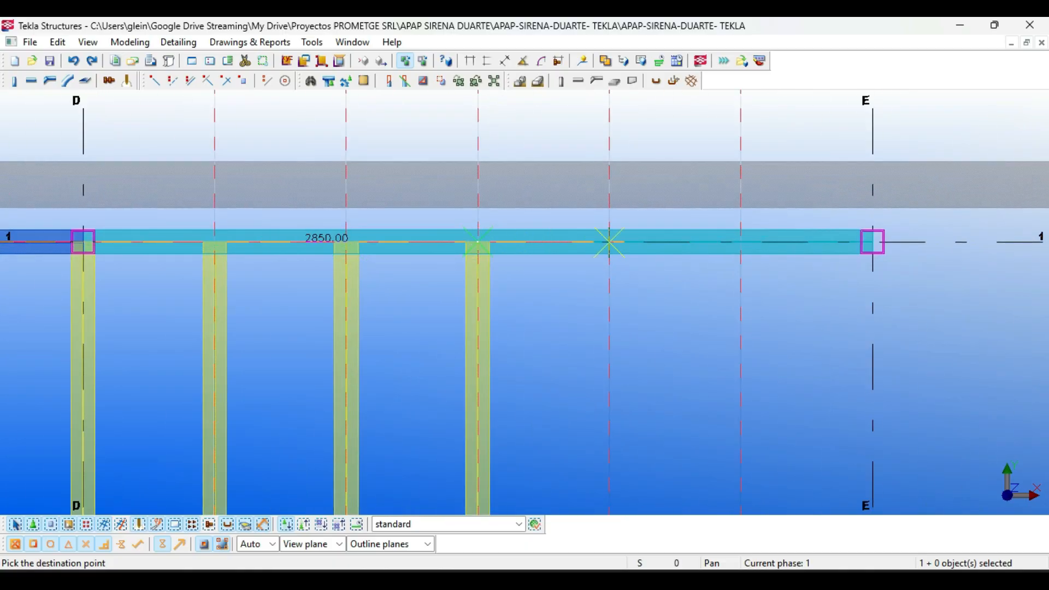
left_click(610, 242)
left_click(741, 242)
scroll(660, 236, "down", 2)
scroll(787, 239, "up", 4)
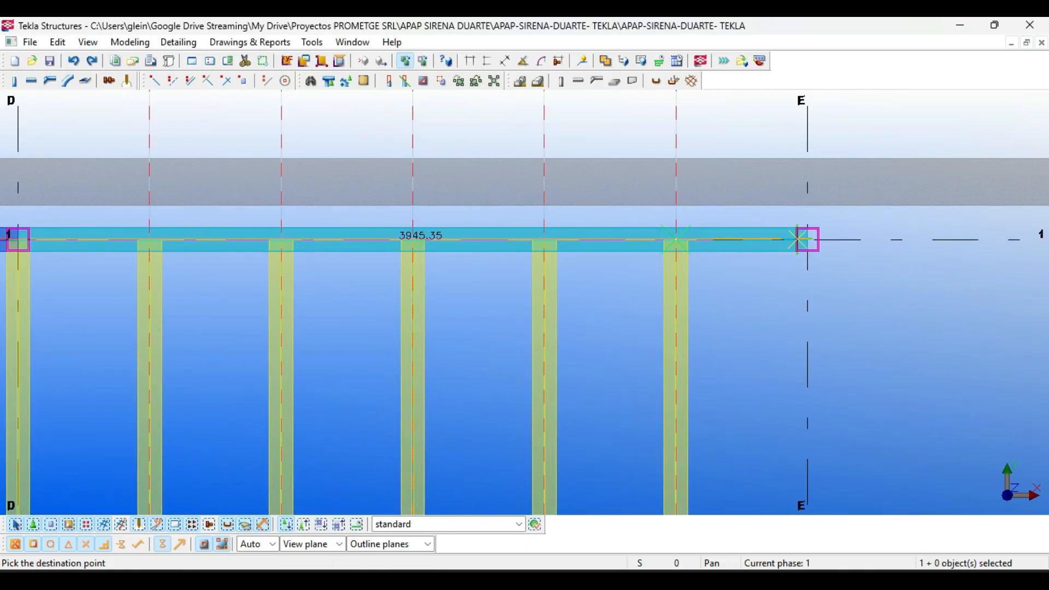
scroll(692, 234, "down", 5)
key("Escape")
scroll(710, 234, "down", 2)
middle_click_drag(710, 234, 657, 170)
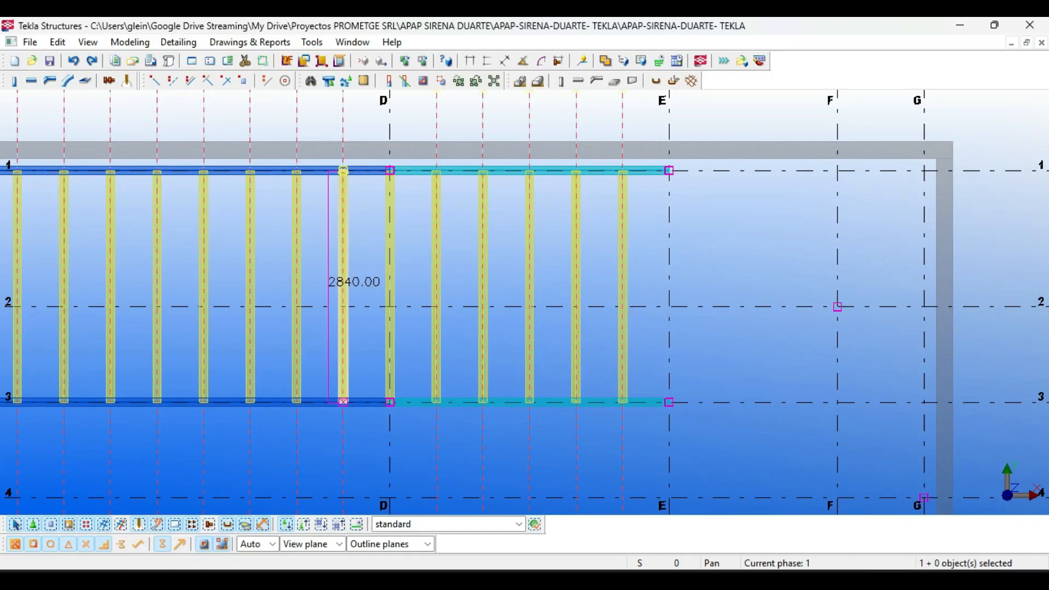
Switch to AutoCAD and examine the grid labels on the footing plan to locate grid E
key("alt+Tab")
key("alt+Tab")
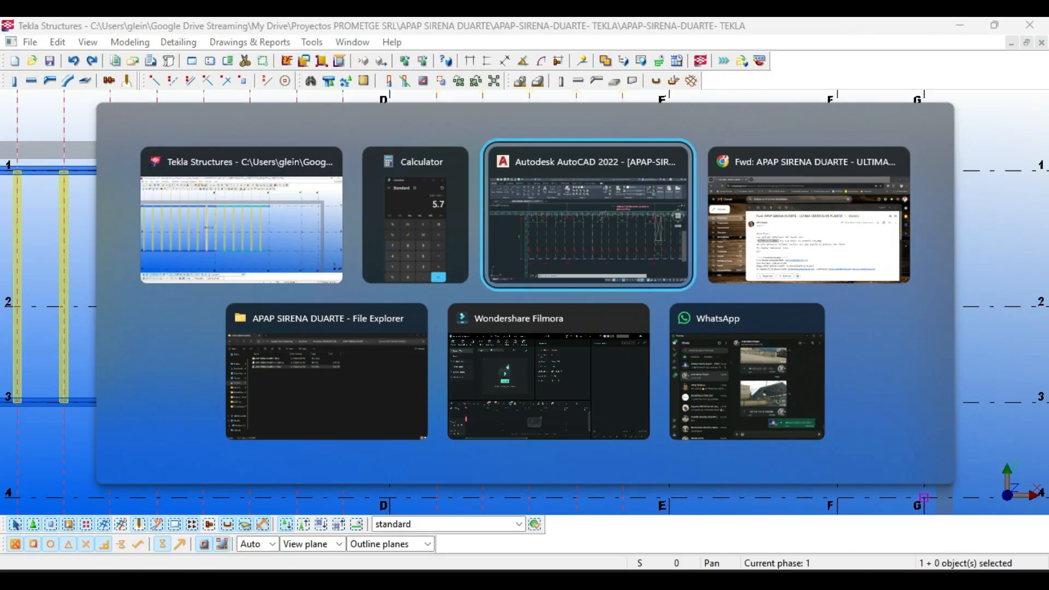
scroll(710, 251, "down", 3)
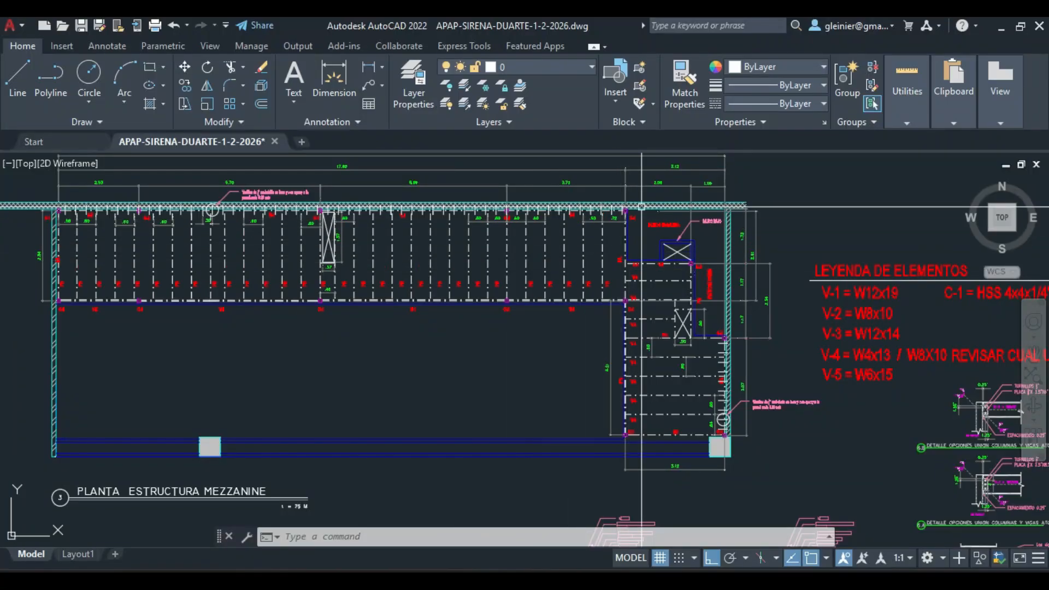
scroll(628, 240, "down", 1)
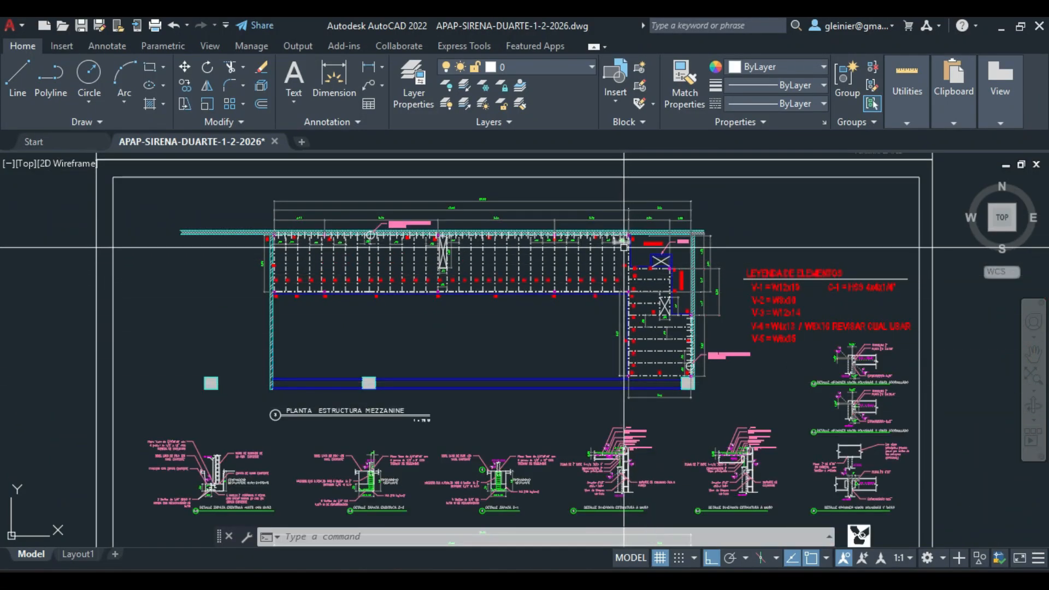
middle_click_drag(627, 361, 613, 164)
middle_click_drag(601, 443, 589, 187)
scroll(583, 306, "up", 5)
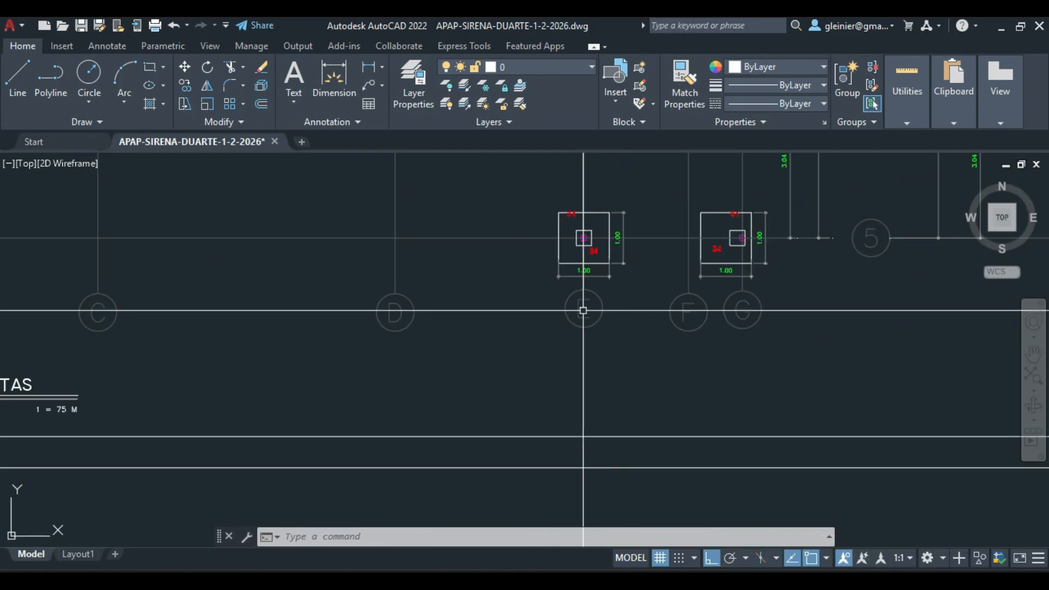
scroll(572, 311, "down", 5)
scroll(590, 227, "down", 4)
scroll(590, 228, "up", 4)
Examine the mezzanine structure plan for the beam mark on grid E and its profile in the element legend
middle_click_drag(585, 244, 583, 283)
middle_click_drag(576, 156, 539, 381)
scroll(540, 381, "up", 2)
scroll(483, 280, "up", 5)
scroll(484, 292, "down", 1)
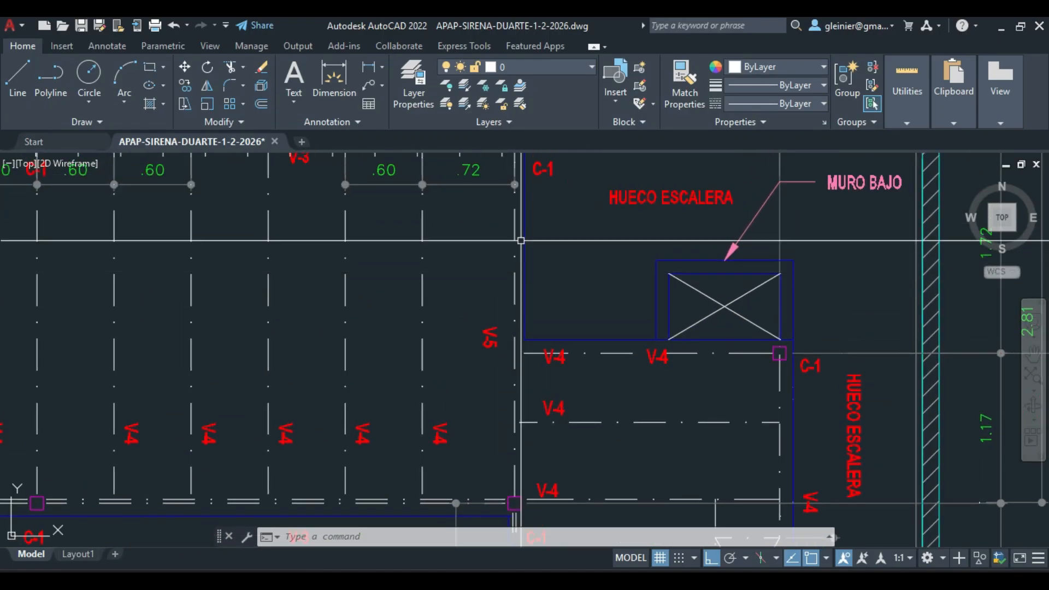
scroll(485, 303, "down", 2)
scroll(517, 257, "up", 5)
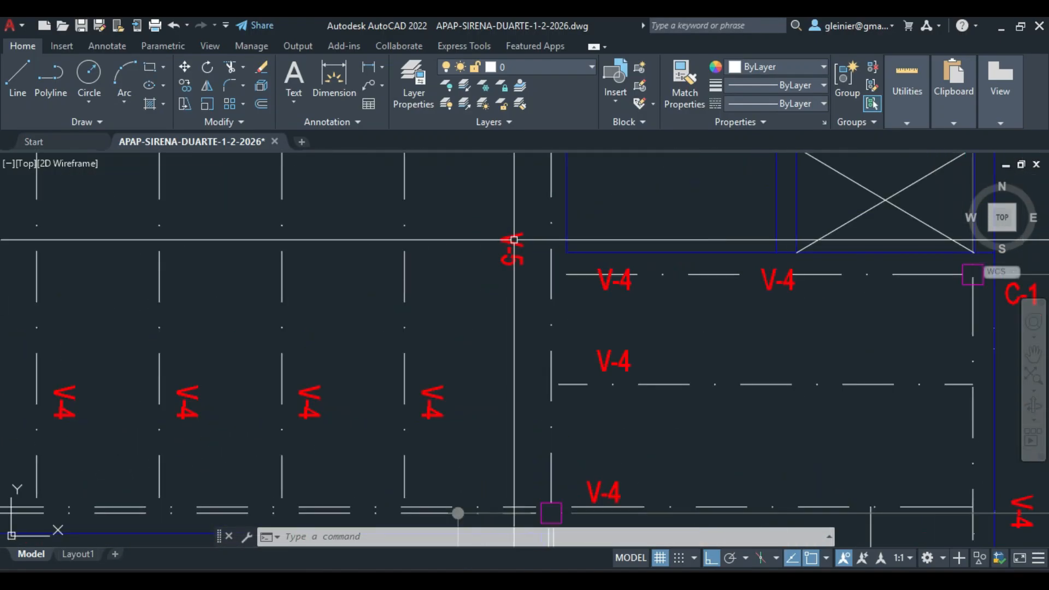
scroll(513, 241, "down", 3)
middle_click_drag(513, 300, 136, 284)
middle_click_drag(667, 290, 424, 288)
middle_click_drag(604, 364, 579, 244)
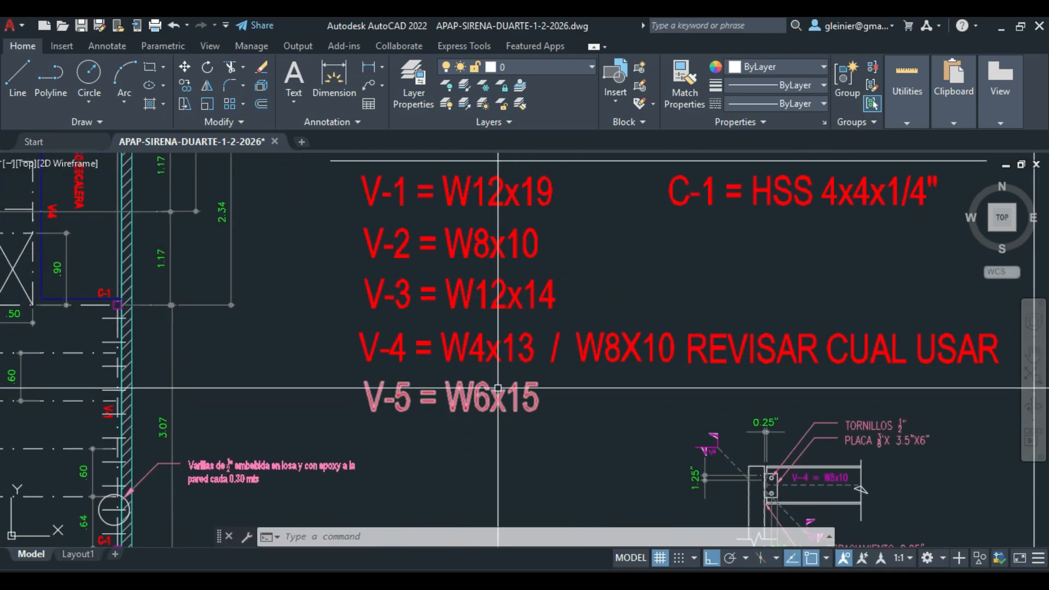
scroll(495, 400, "down", 4)
scroll(285, 299, "up", 3)
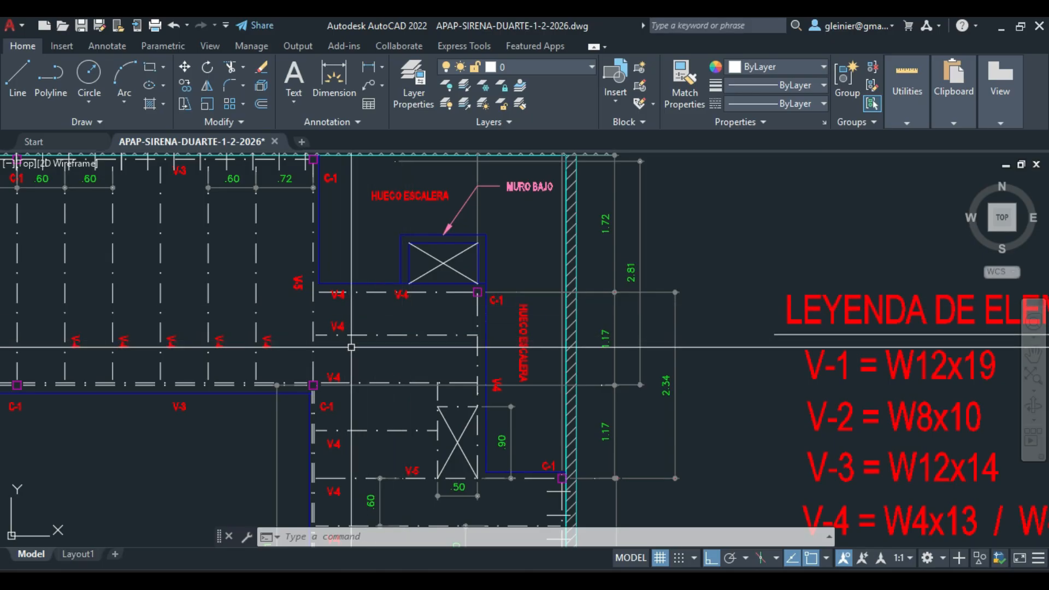
Switch back to Tekla Structures and configure the beam properties with profile W150X22.5, finish W6X15 and class 7
key("alt+Tab")
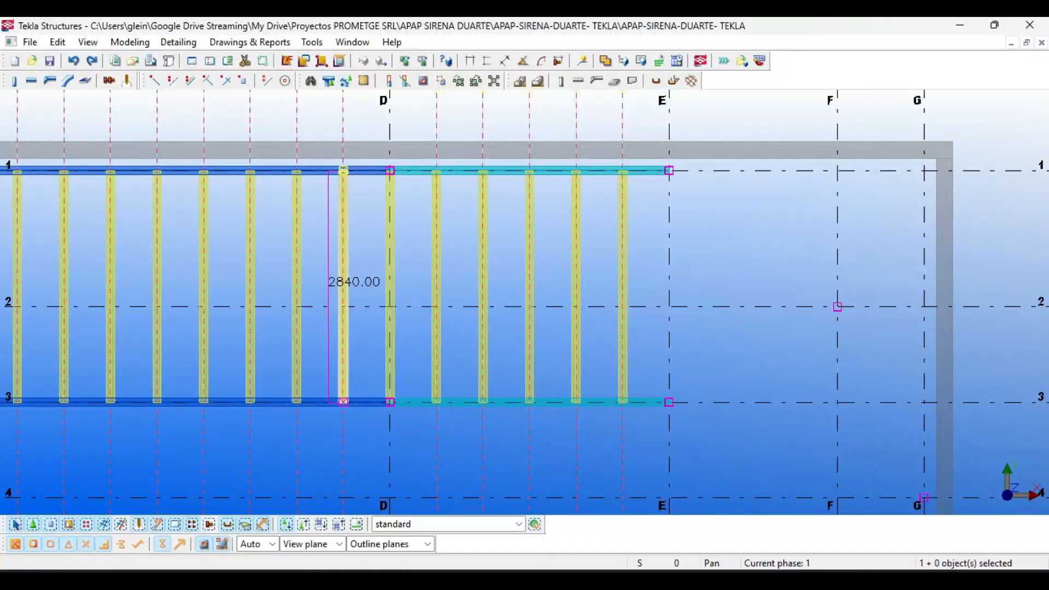
middle_click_drag(716, 284, 602, 289)
left_click(603, 288)
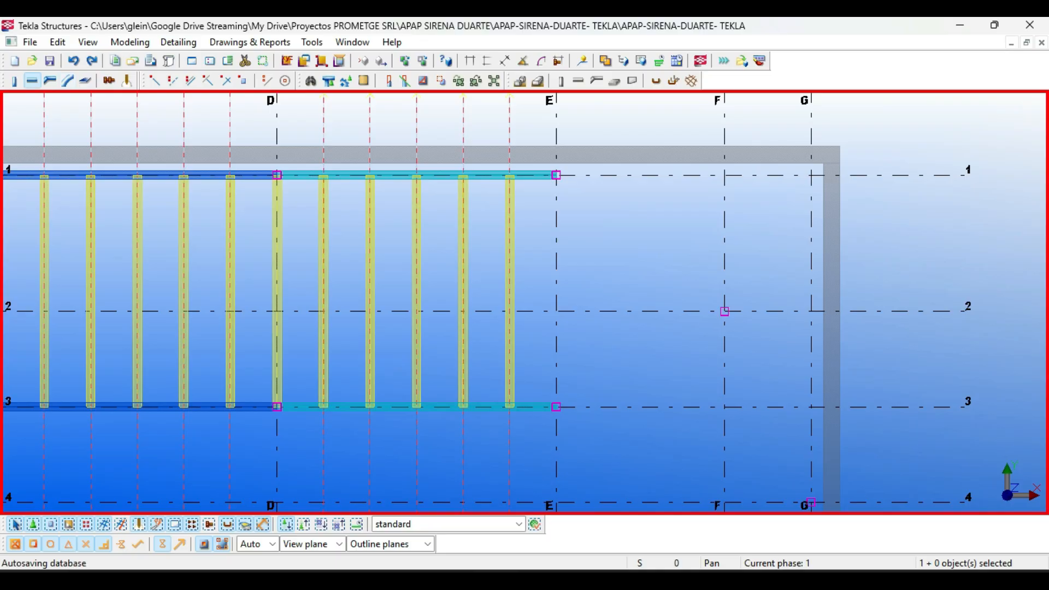
key("alt+Return")
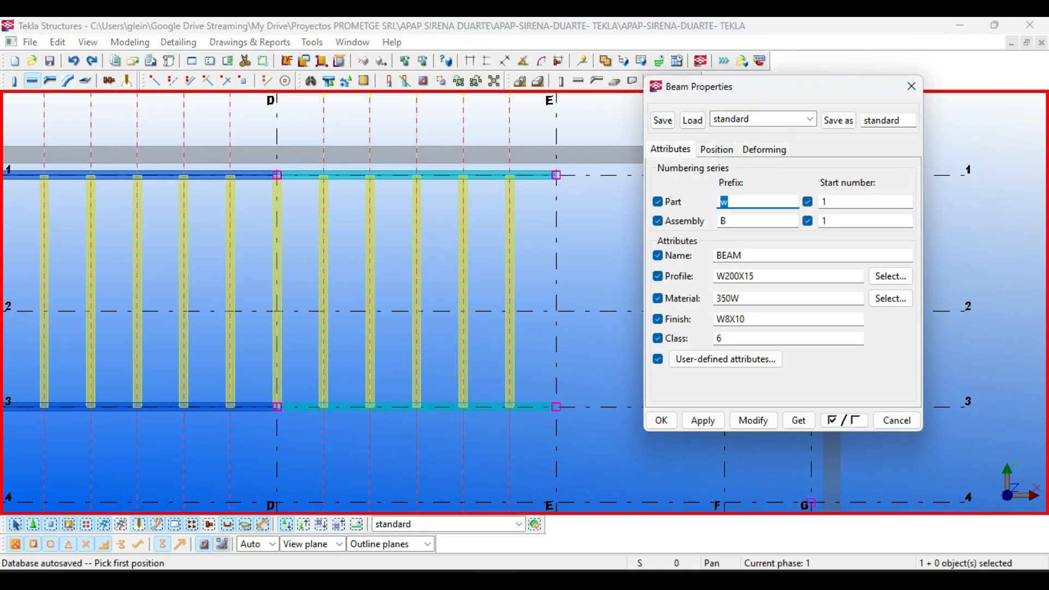
left_click(890, 276)
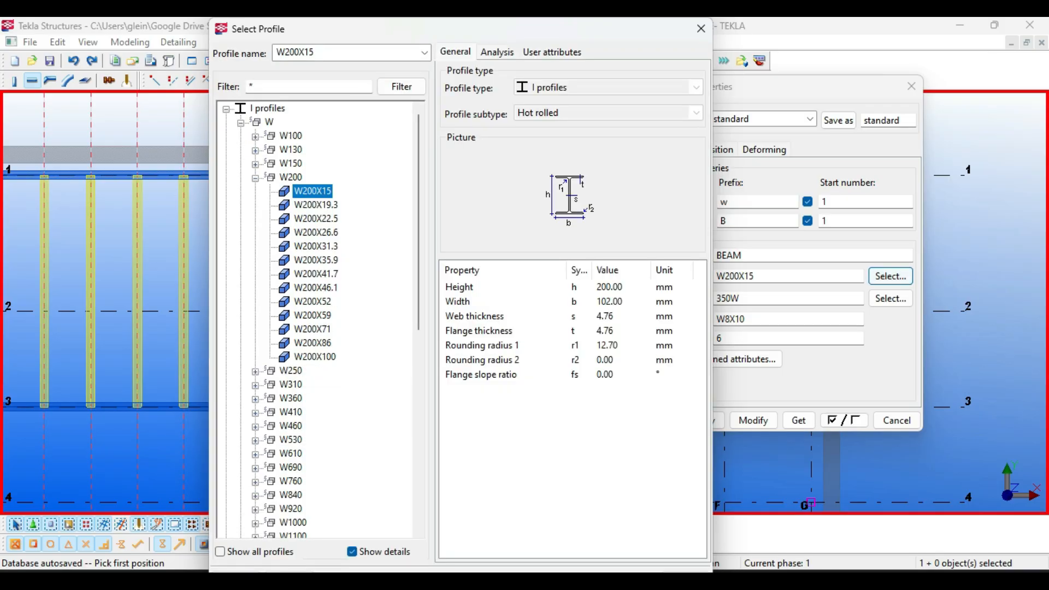
left_click(255, 164)
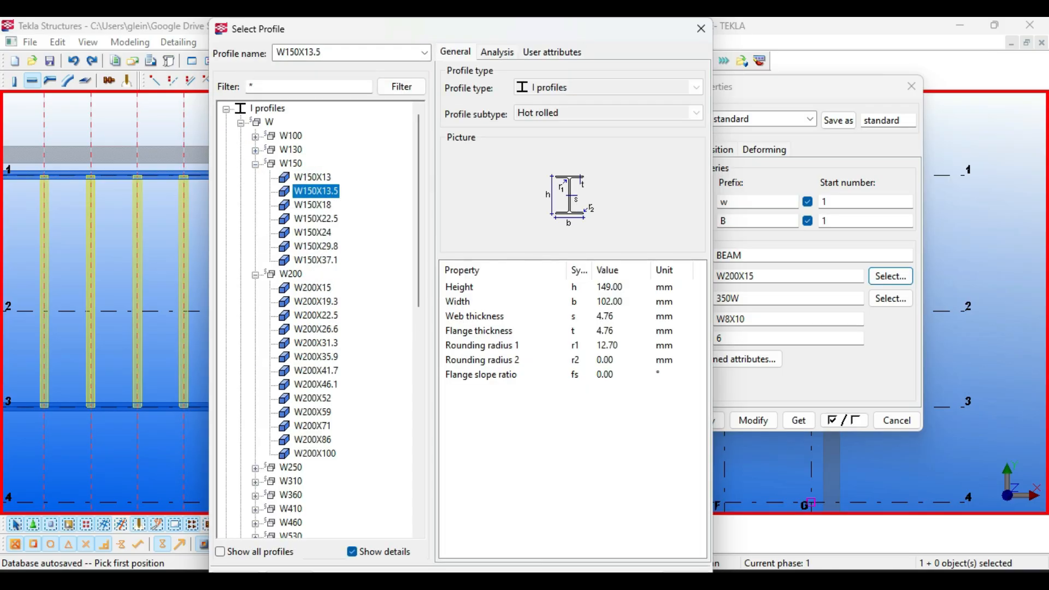
left_click(312, 205)
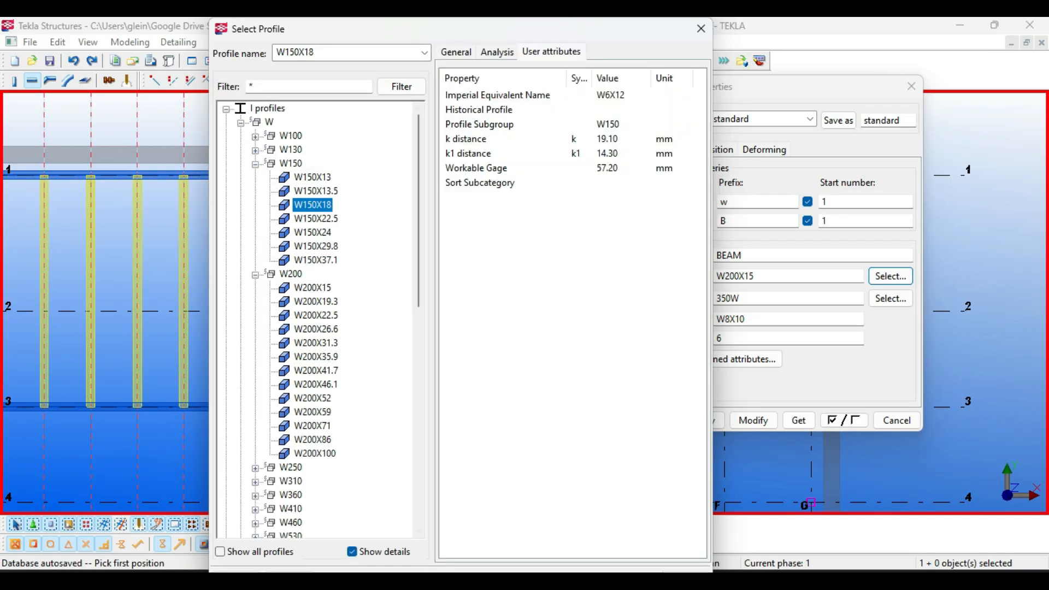
key("Return")
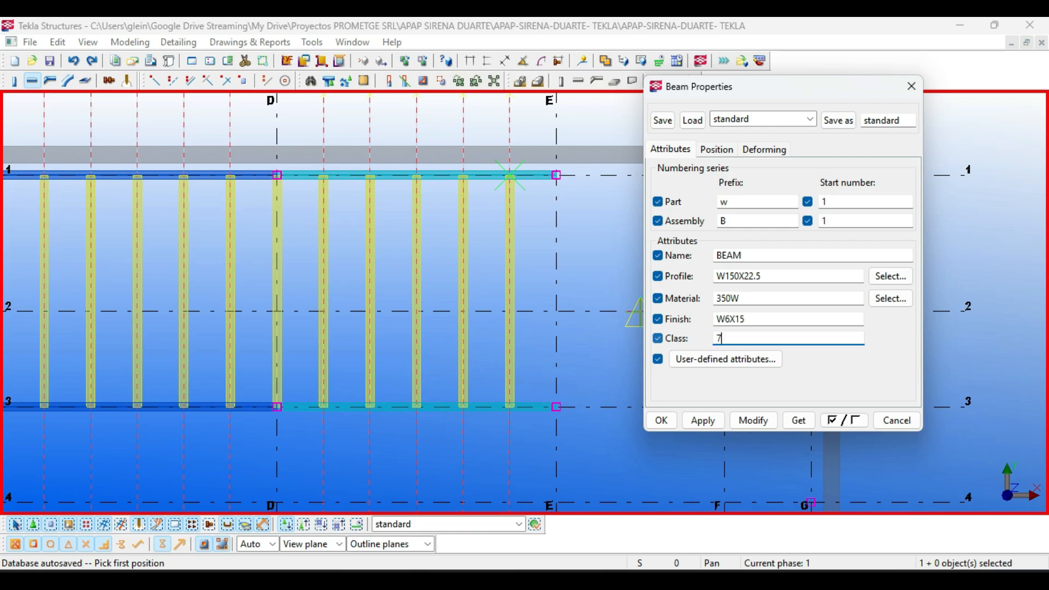
left_click(752, 420)
left_click(660, 421)
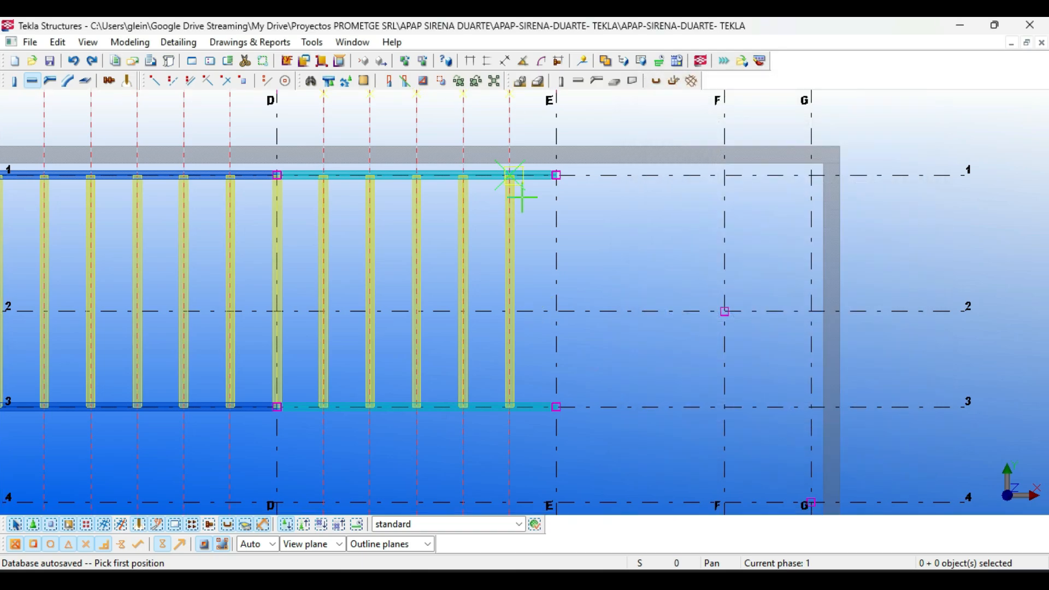
Place a W150X22.5 beam along grid E from grid line 1 to grid line 3
scroll(549, 175, "up", 9)
left_click(593, 166)
scroll(592, 166, "down", 1)
scroll(592, 166, "down", 3)
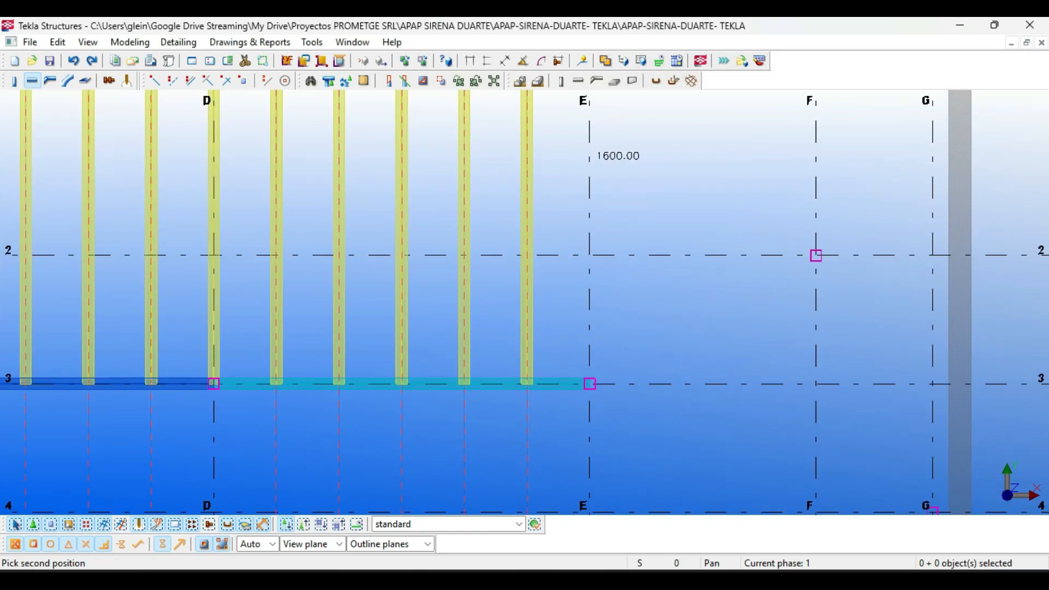
scroll(590, 334, "up", 3)
left_click(579, 333)
scroll(578, 334, "down", 6)
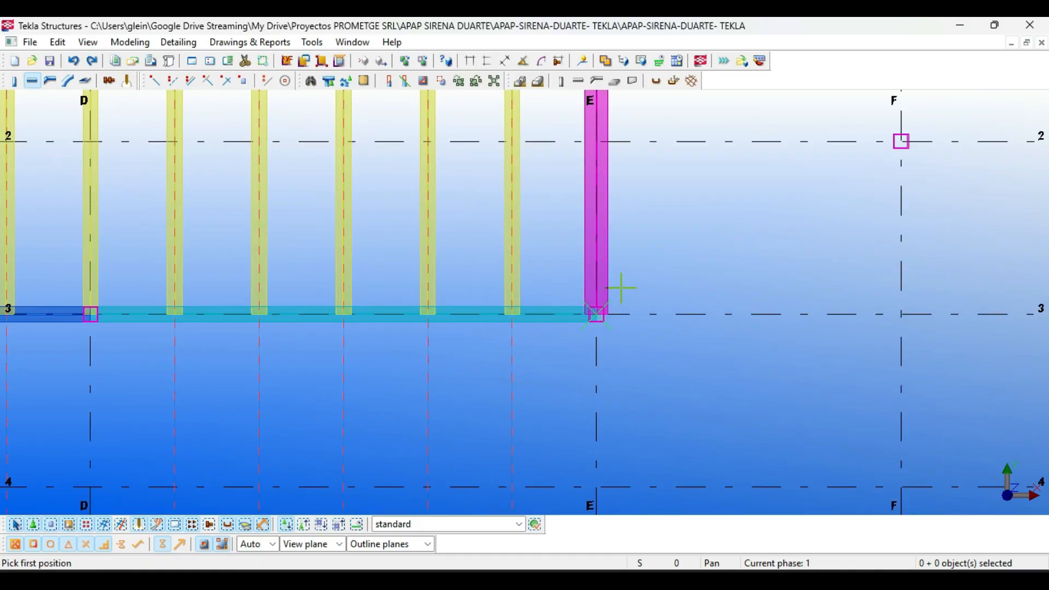
scroll(327, 431, "down", 1)
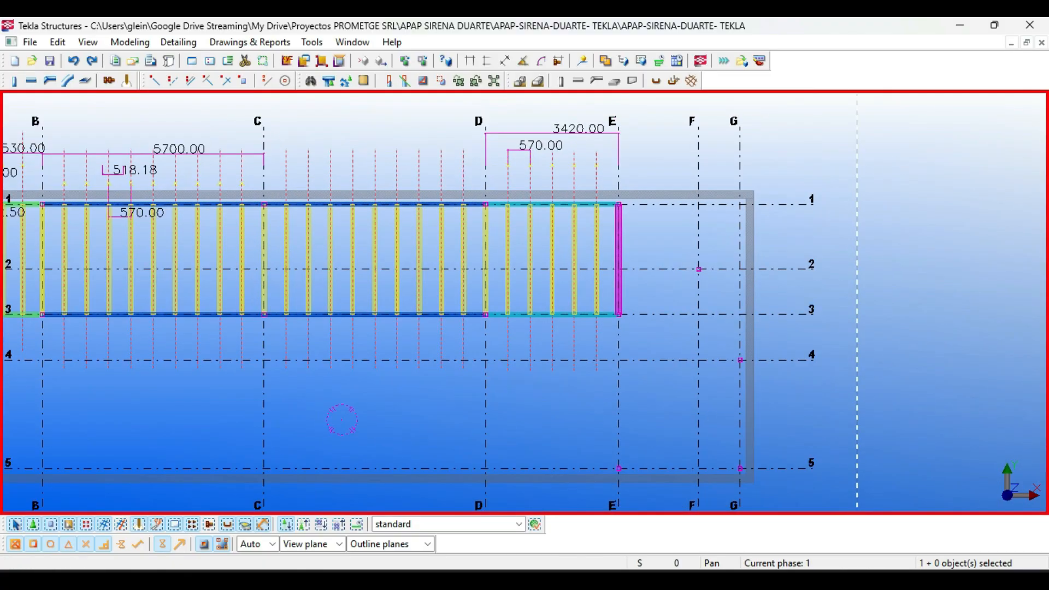
Switch to AutoCAD and examine the beam marks, spacings and profiles of the mezzanine plan, especially around the stair opening and grids E to G
middle_click_drag(342, 419, 461, 411)
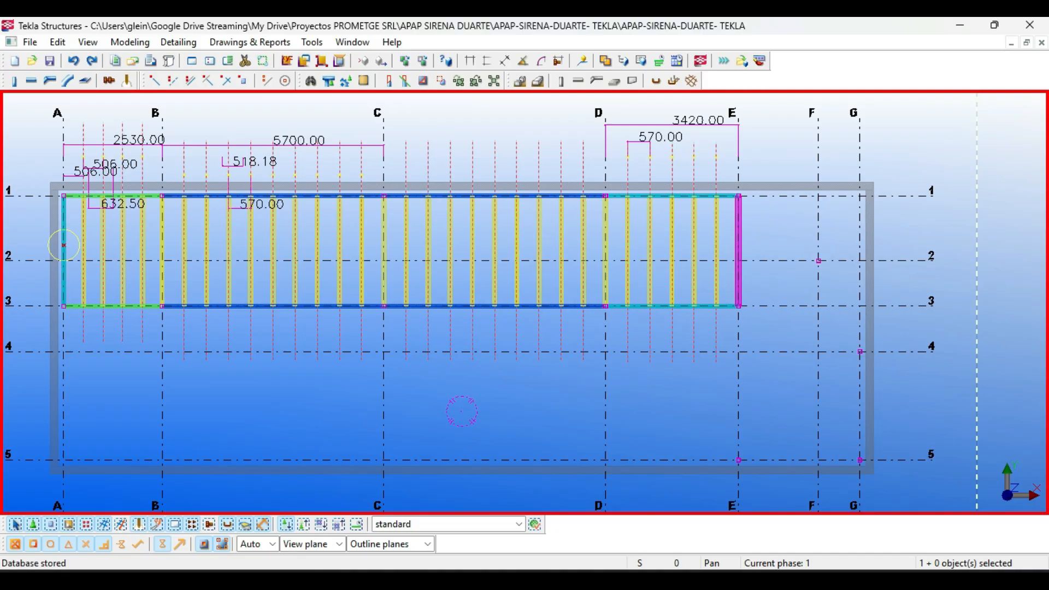
middle_click_drag(462, 411, 231, 385)
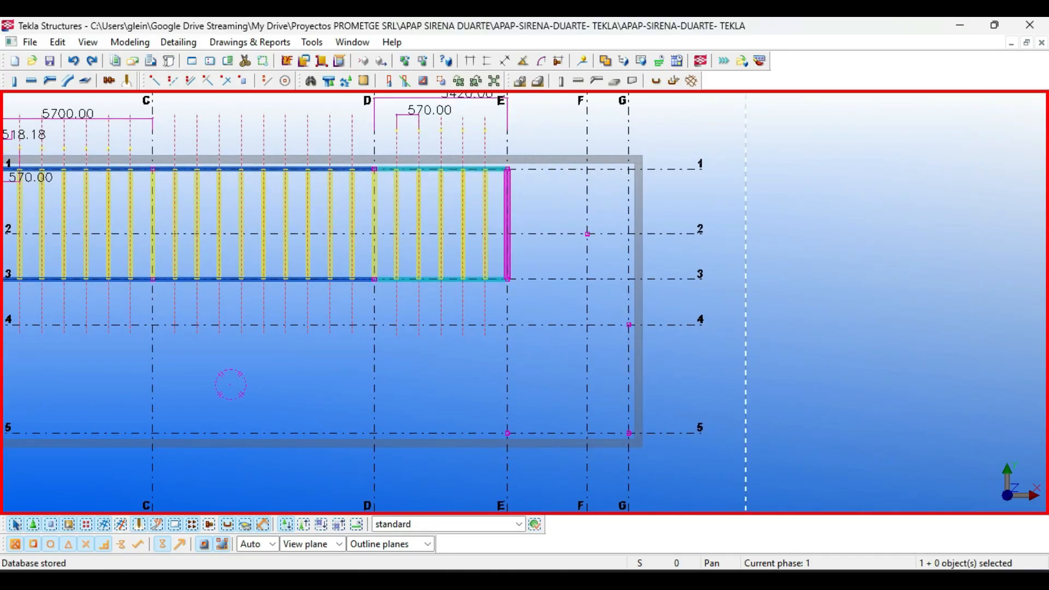
key("alt+Tab")
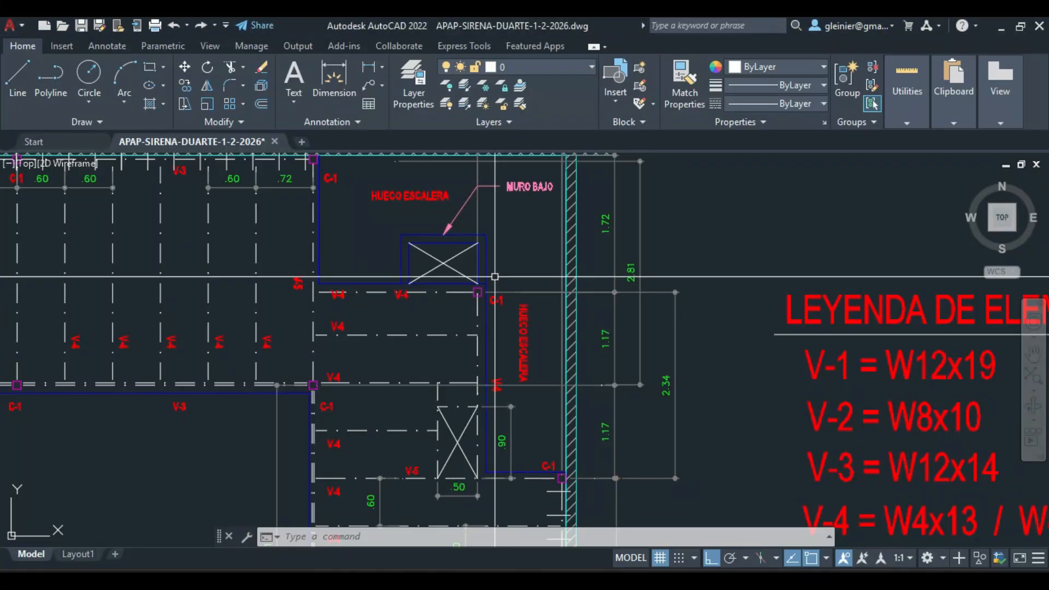
middle_click_drag(480, 377, 478, 341)
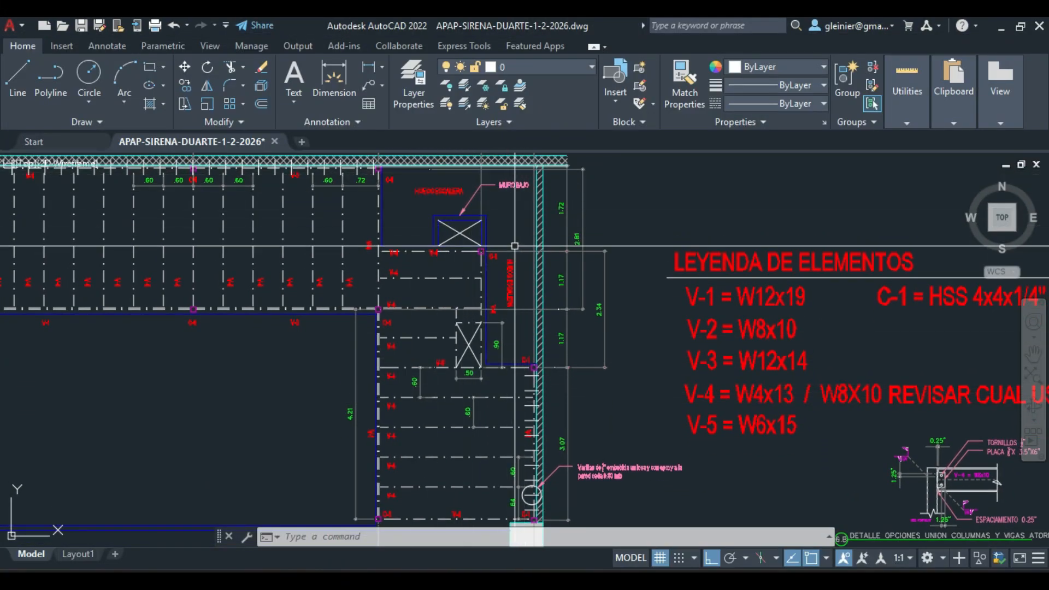
middle_click_drag(492, 419, 503, 274)
scroll(435, 264, "up", 2)
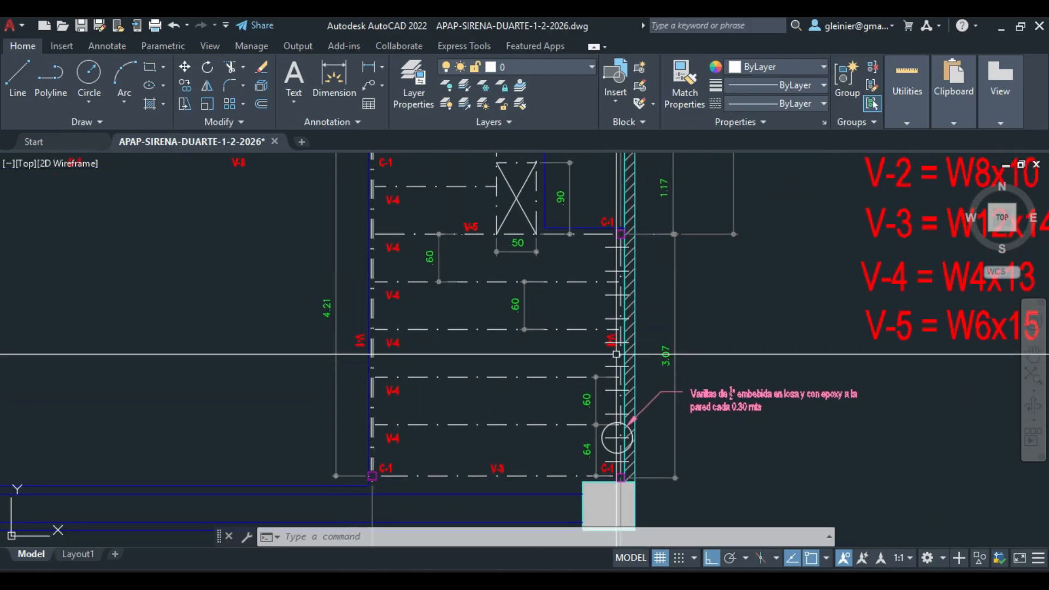
scroll(617, 354, "down", 5)
scroll(263, 169, "up", 6)
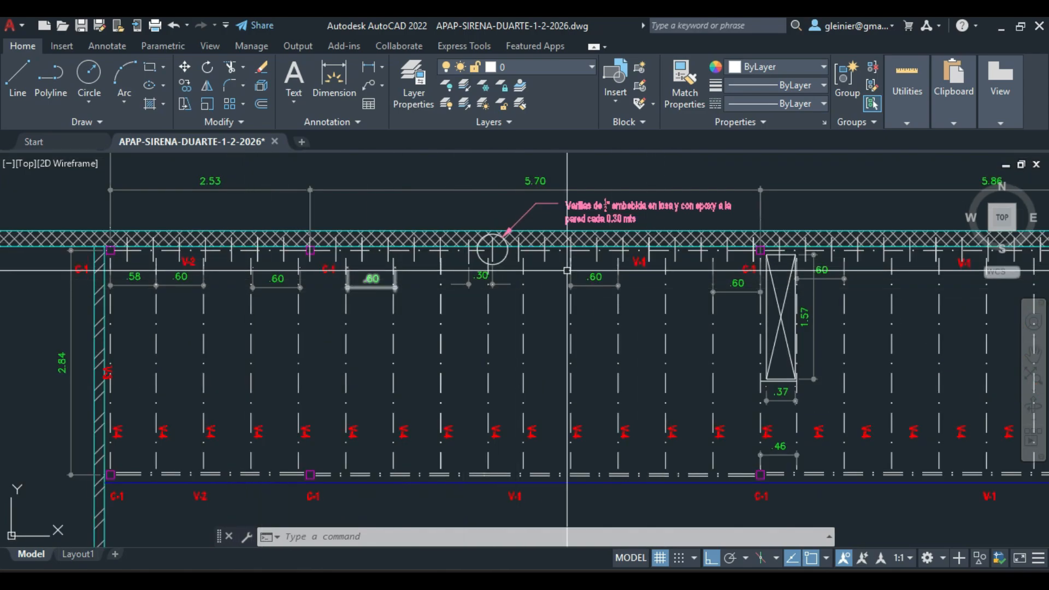
Switch to Tekla Structures and reuse the grid 3 beam's properties between grids C and D: profile W310X28.3, finish W12X19, class 4
key("alt+Tab")
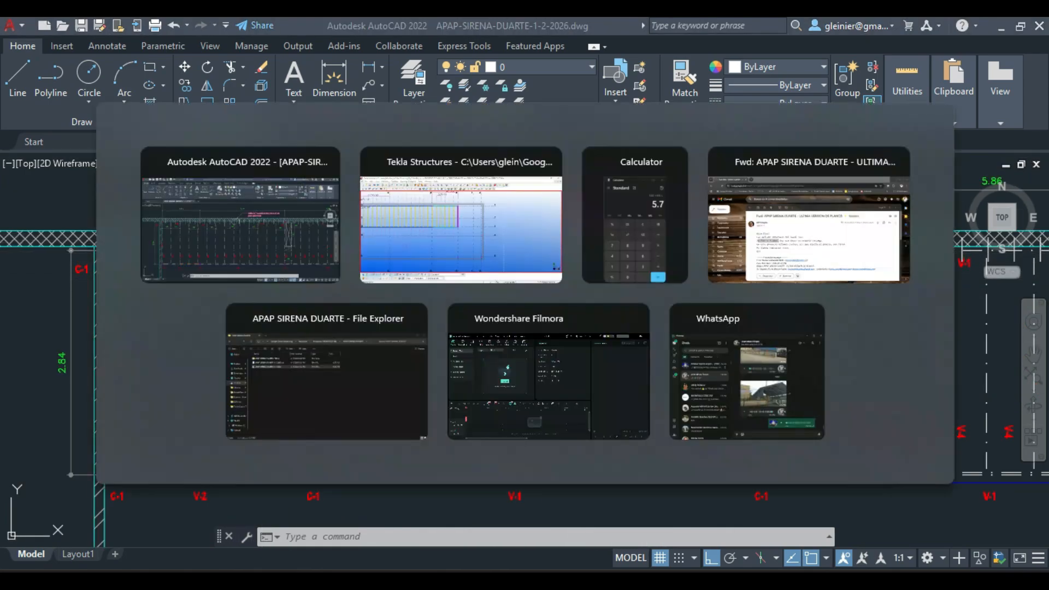
middle_click_drag(441, 279, 754, 345)
scroll(754, 344, "up", 2)
scroll(332, 209, "up", 1)
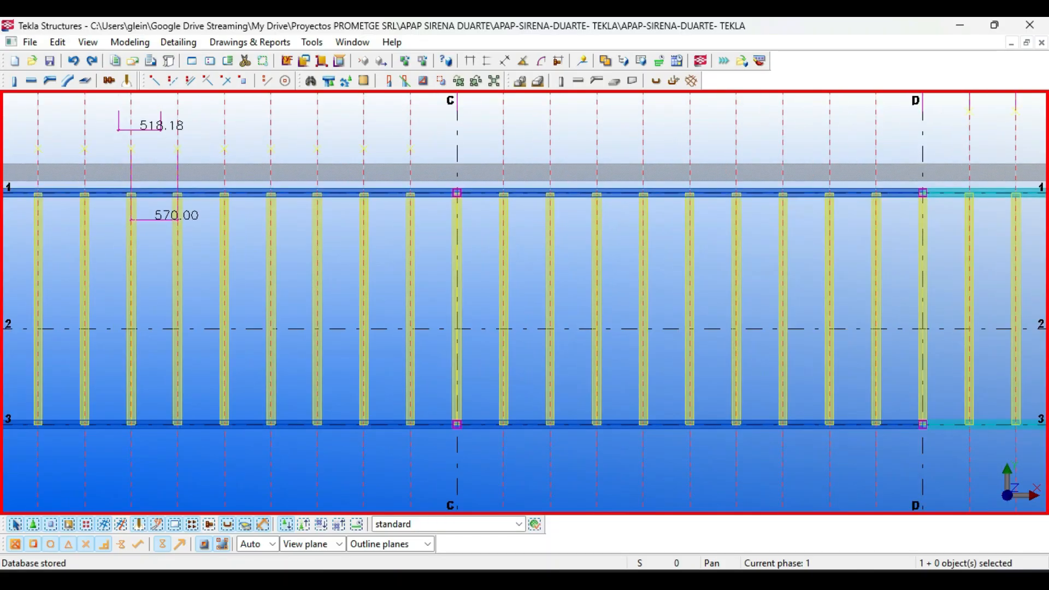
double_click(703, 424)
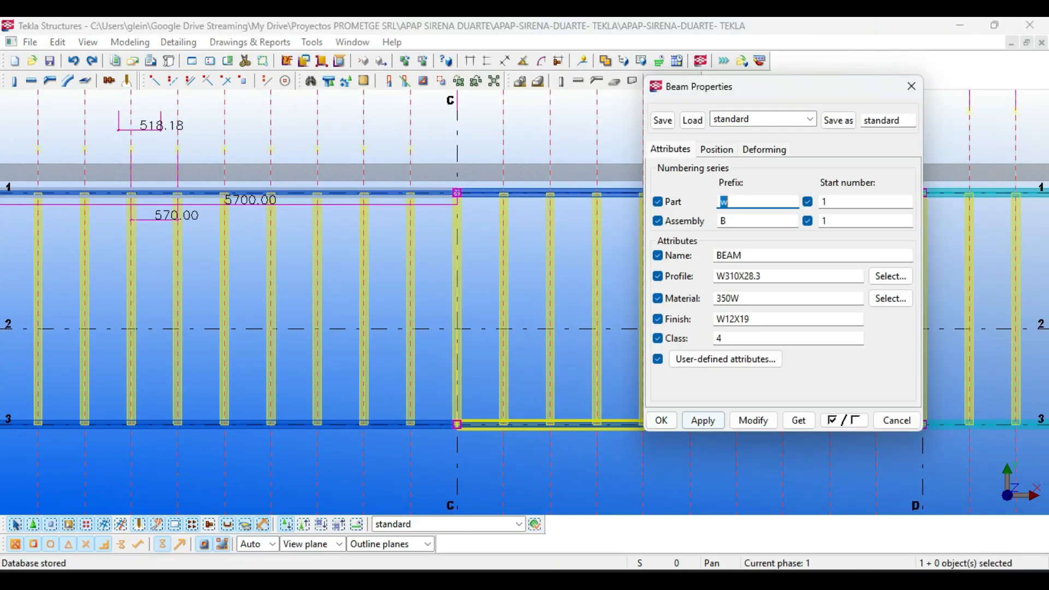
left_click(661, 420)
left_click(528, 279)
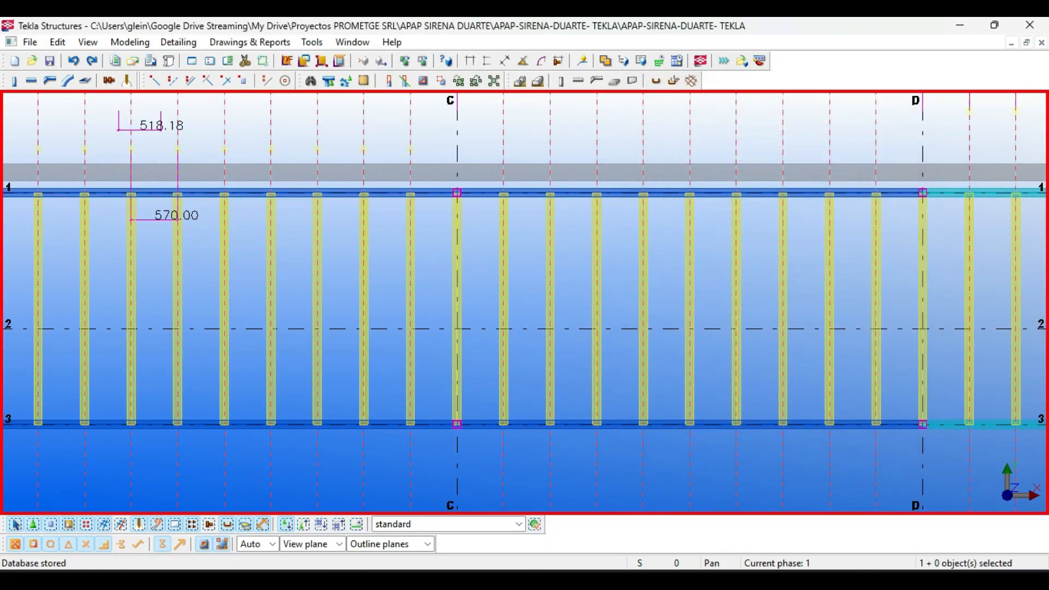
Place a W310X28.3 beam along grid E from grid line 3 to grid line 5
scroll(528, 279, "down", 3)
middle_click_drag(529, 280, 348, 190)
scroll(655, 330, "up", 3)
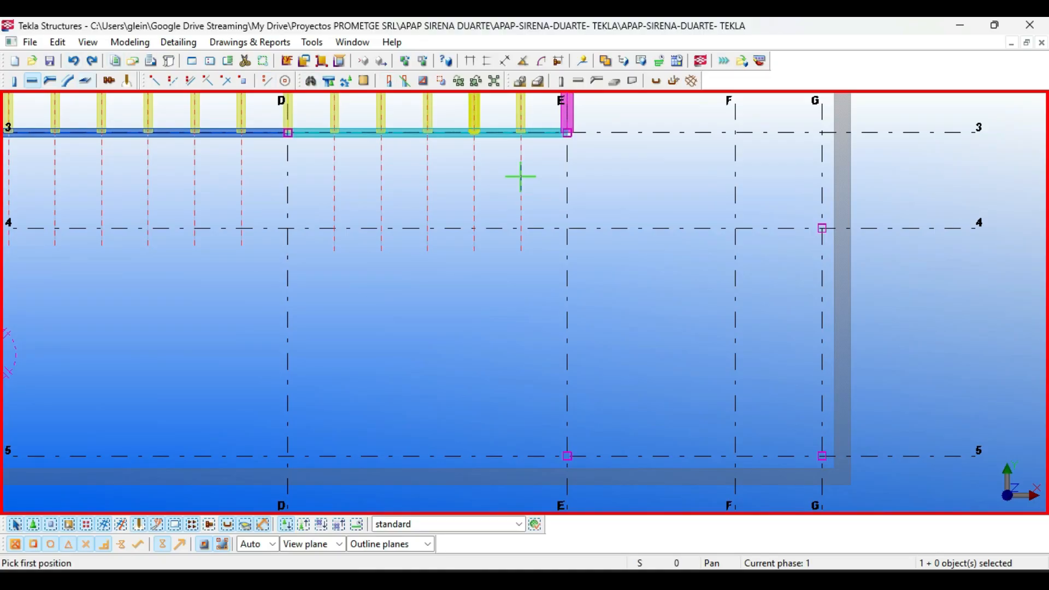
scroll(567, 132, "up", 4)
left_click(580, 146)
scroll(580, 138, "down", 5)
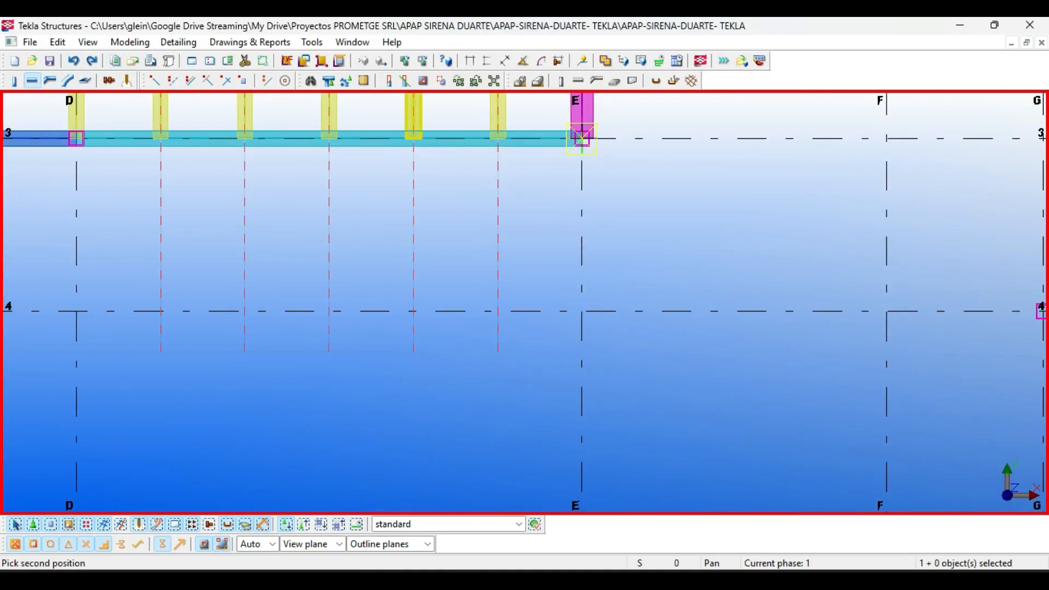
scroll(584, 393, "up", 5)
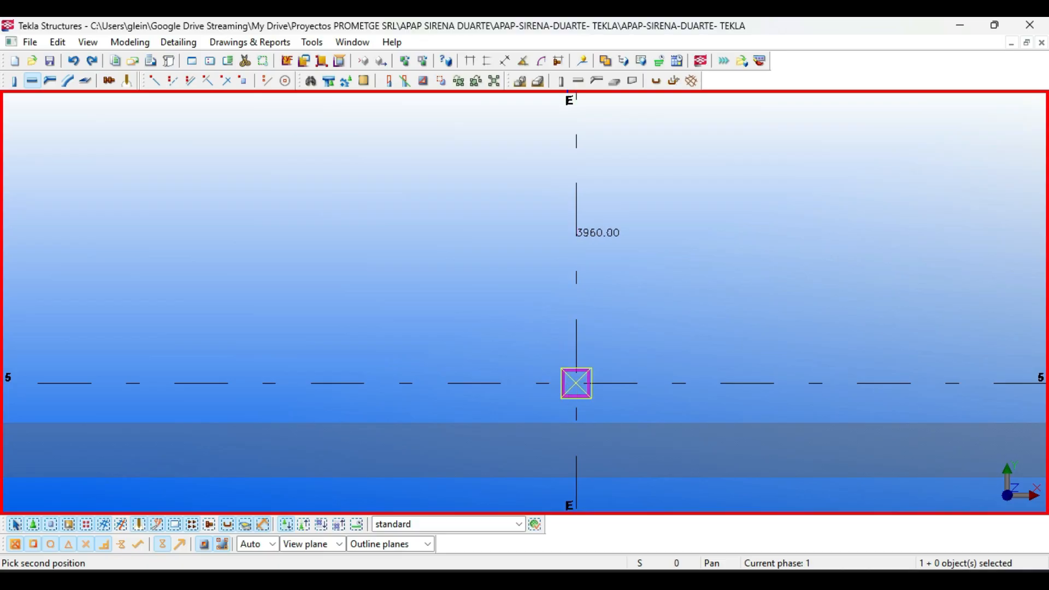
left_click(576, 383)
scroll(969, 370, "down", 5)
Place a W310X28.3 beam along grid G from grid line 5 to grid line 4
scroll(682, 366, "up", 5)
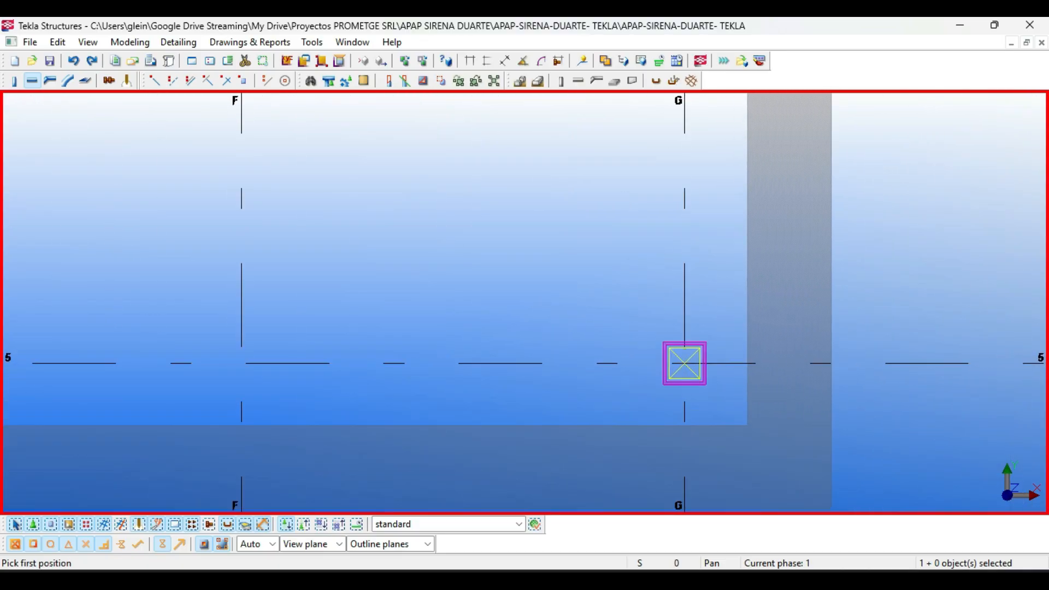
left_click(685, 363)
scroll(684, 364, "down", 6)
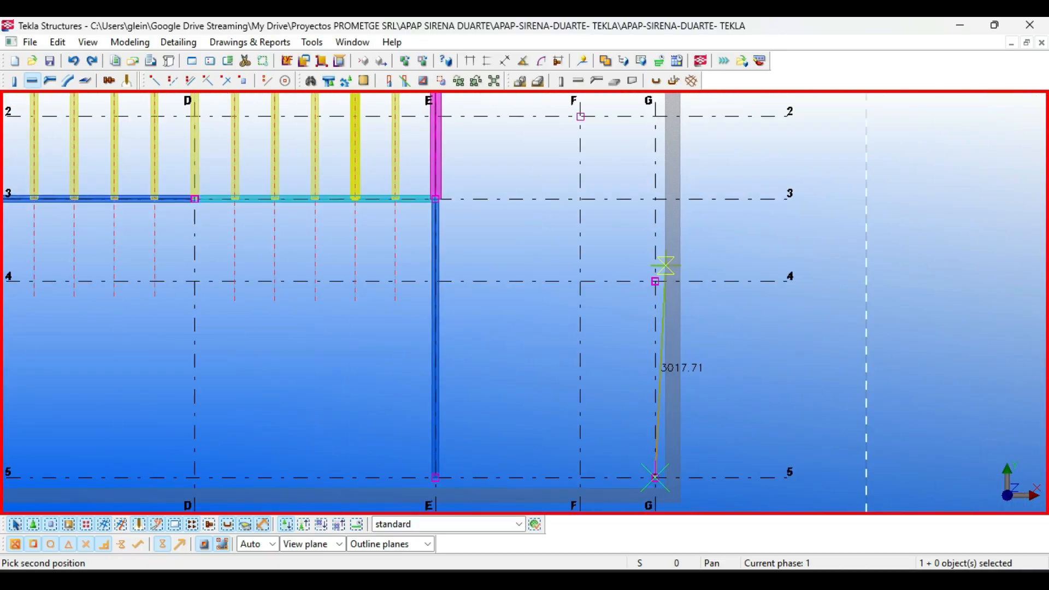
scroll(666, 266, "up", 5)
left_click(659, 292)
scroll(649, 199, "down", 6)
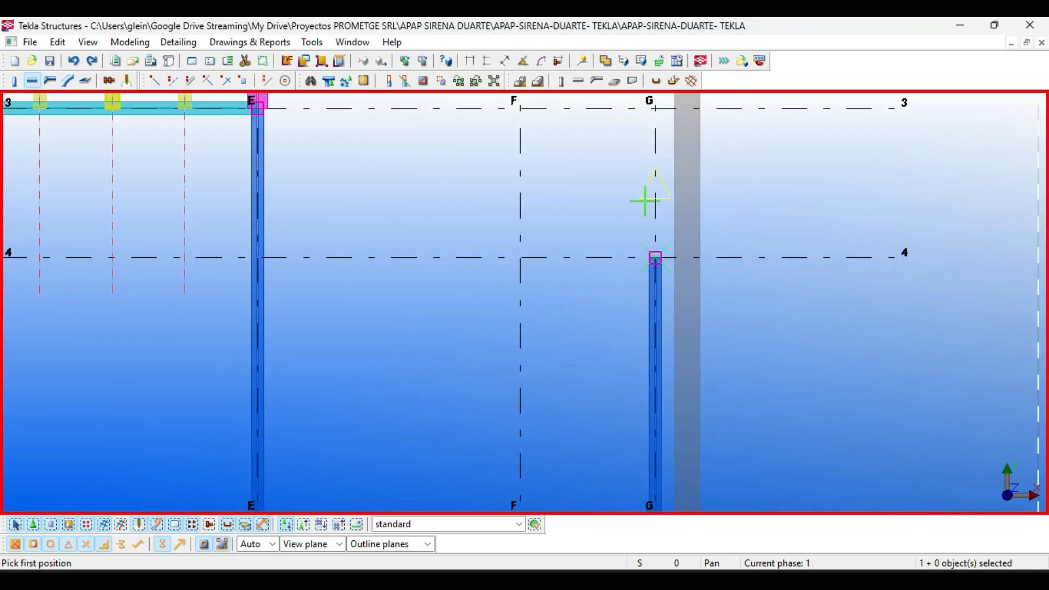
Switch to AutoCAD and examine the beam marks and spacings between grids E and G, including the small opening beside the V-5 beam
middle_click_drag(529, 178, 538, 199)
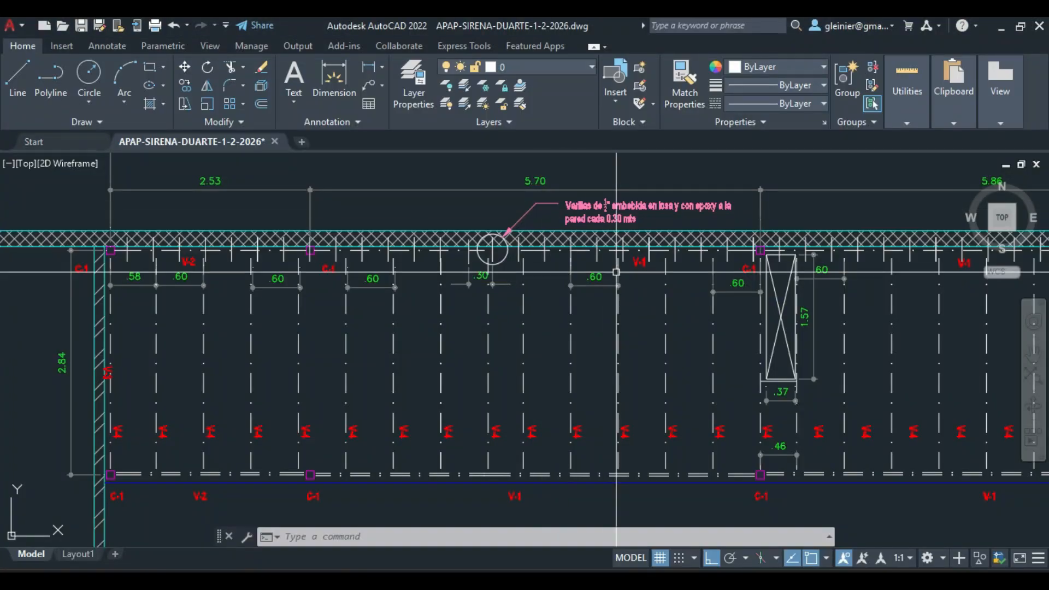
middle_click_drag(720, 317, 411, 203)
mouse_move(829, 400)
middle_mouse_down()
mouse_move(623, 323)
mouse_move(415, 317)
middle_mouse_up()
middle_click_drag(776, 350, 469, 356)
middle_click_drag(580, 460, 498, 269)
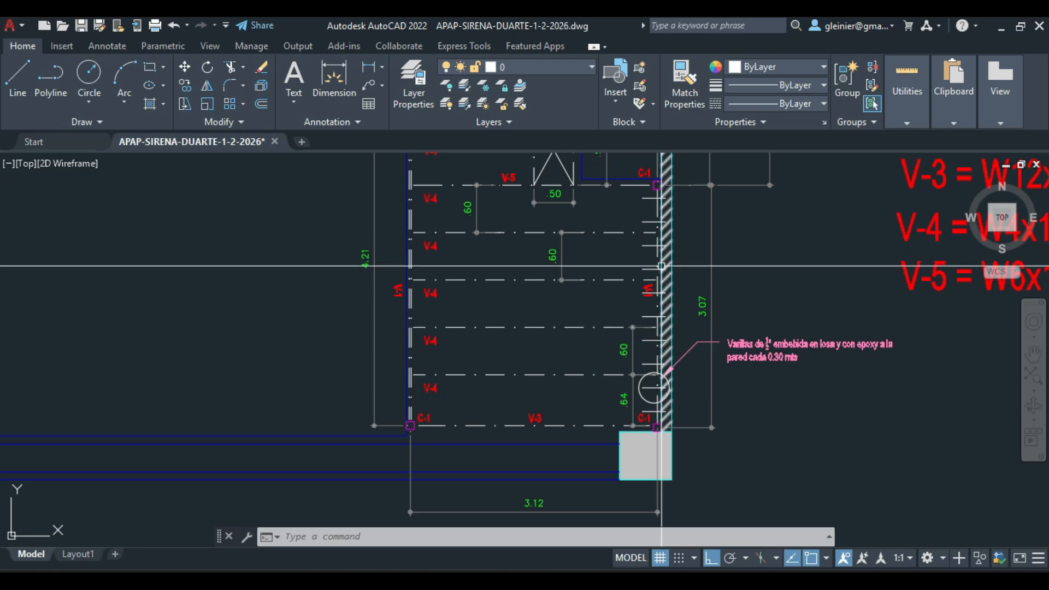
middle_click_drag(467, 164, 469, 273)
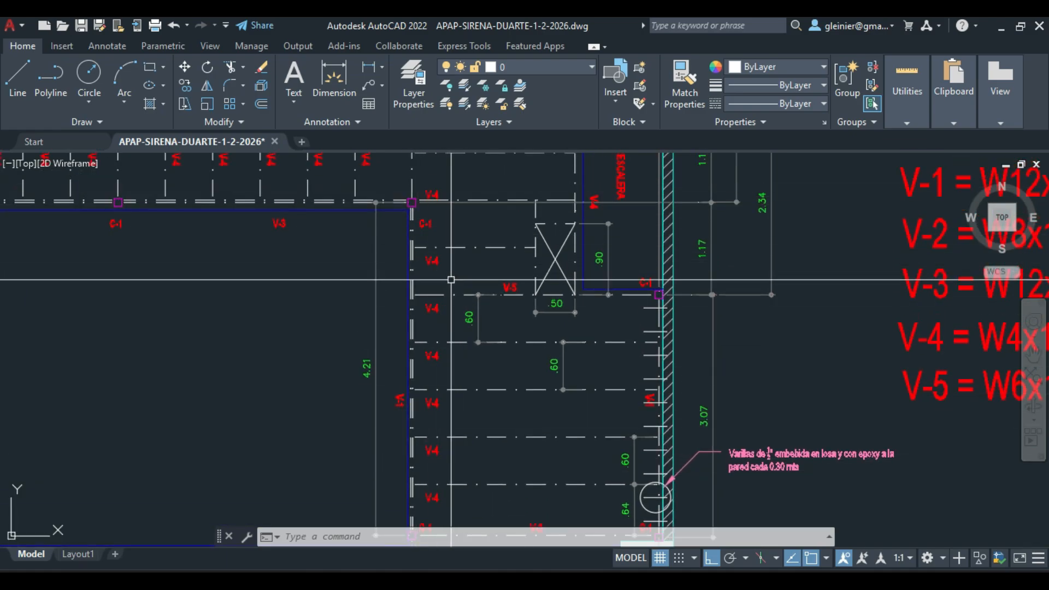
scroll(638, 262, "up", 2)
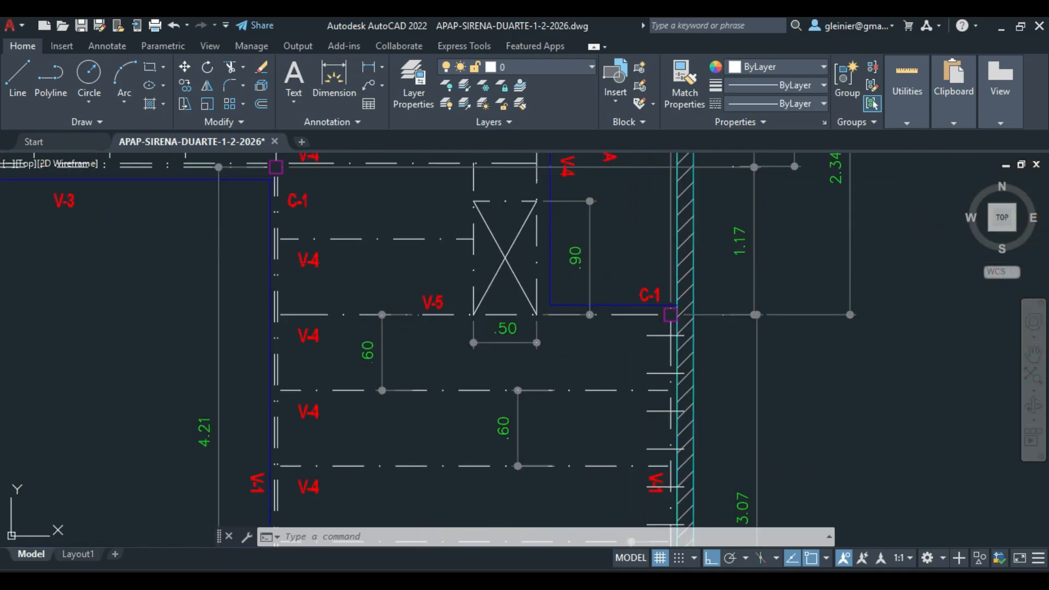
middle_click_drag(616, 234, 636, 356)
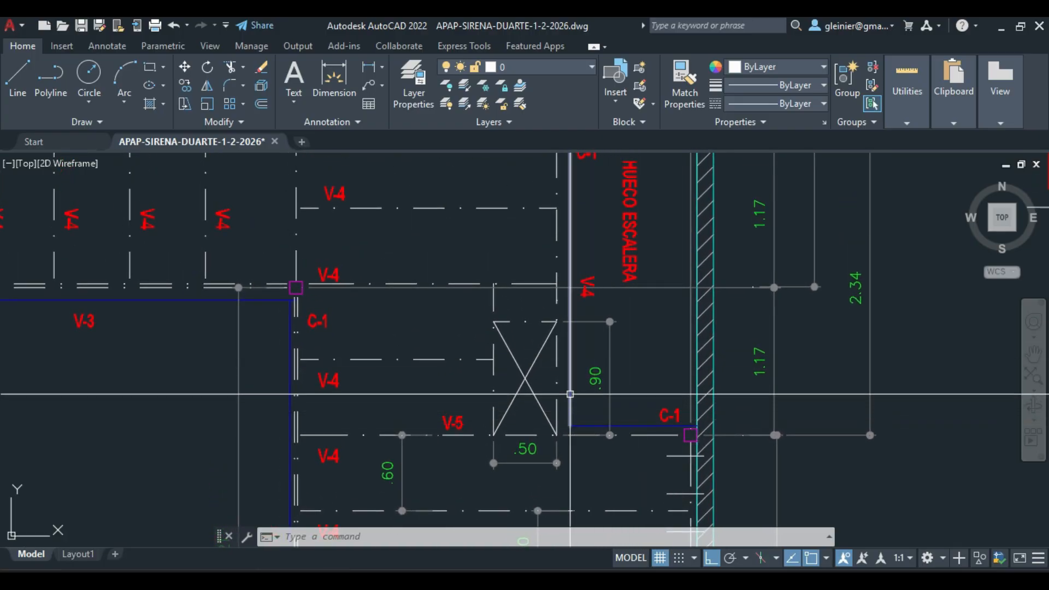
middle_click_drag(570, 212, 573, 290)
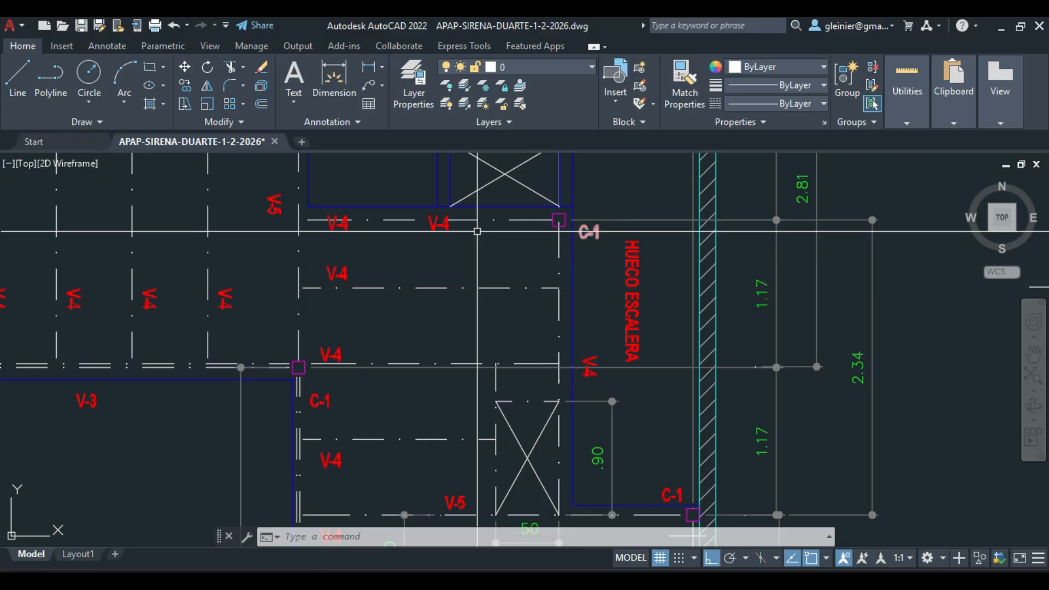
scroll(488, 238, "down", 3)
scroll(499, 381, "up", 3)
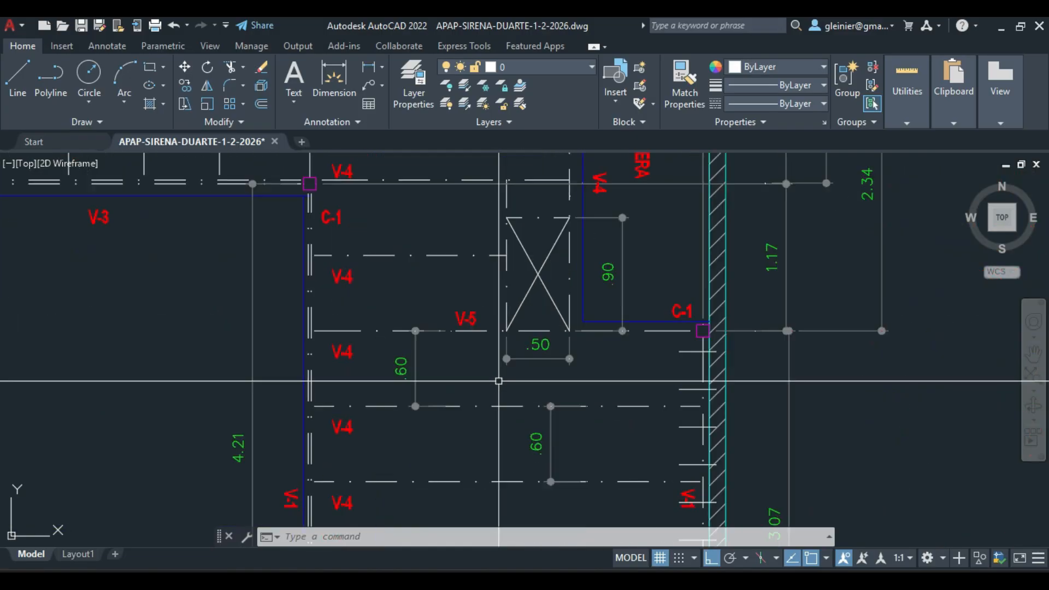
scroll(466, 316, "down", 2)
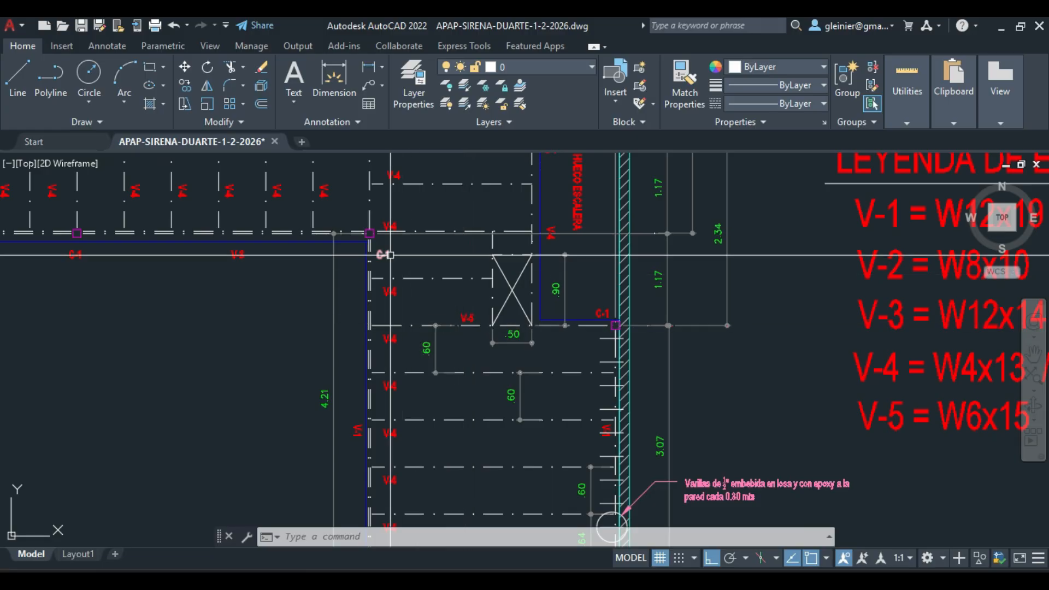
Examine the beam marks around the stair opening and compare the V-4 and V-5 marks with the profiles in the element legend
middle_click_drag(397, 222, 559, 326)
middle_click_drag(683, 260, 571, 342)
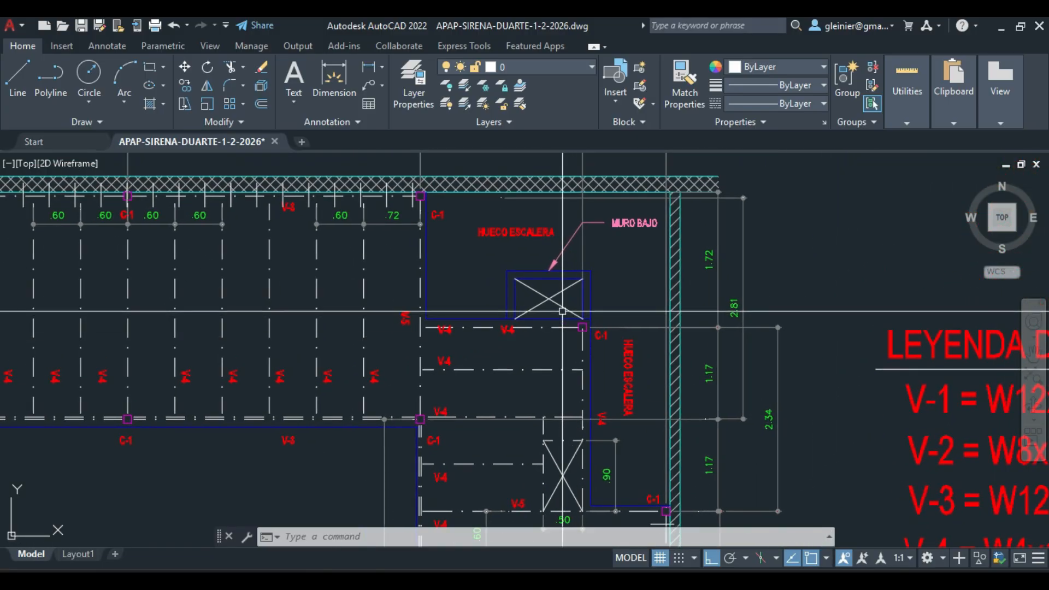
middle_click_drag(796, 349, 570, 286)
middle_click_drag(752, 375, 684, 335)
middle_click_drag(741, 431, 709, 370)
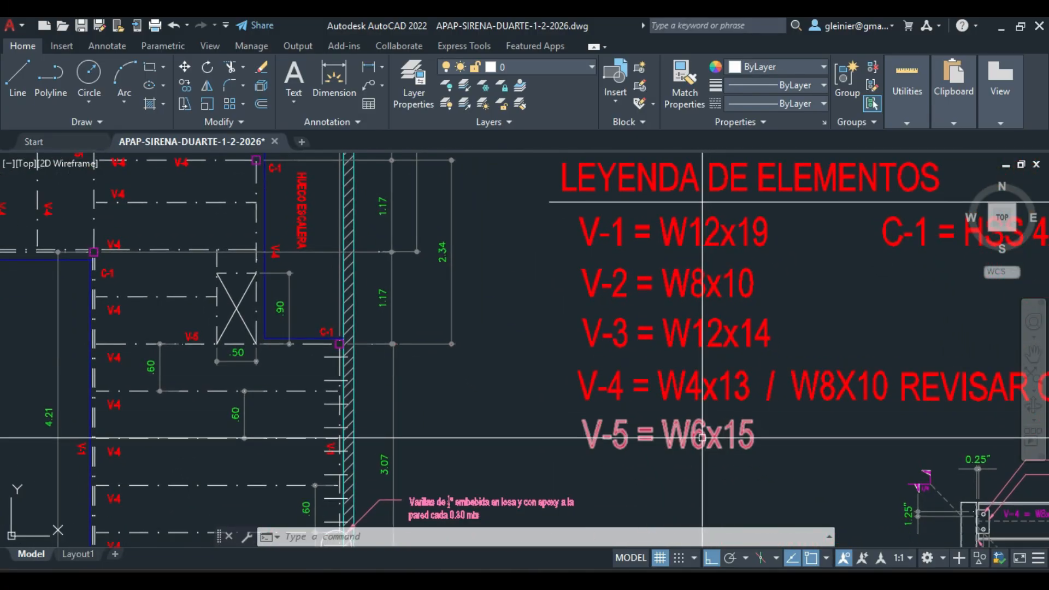
middle_click_drag(278, 336, 475, 368)
middle_click_drag(278, 192, 295, 232)
scroll(301, 227, "up", 2)
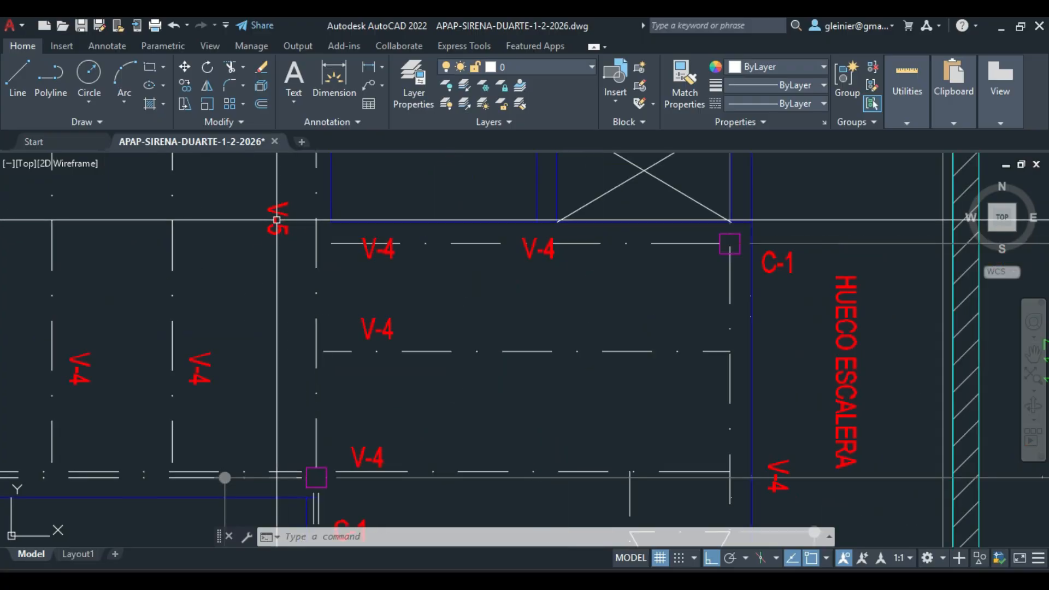
scroll(604, 345, "down", 2)
middle_click_drag(632, 452, 585, 356)
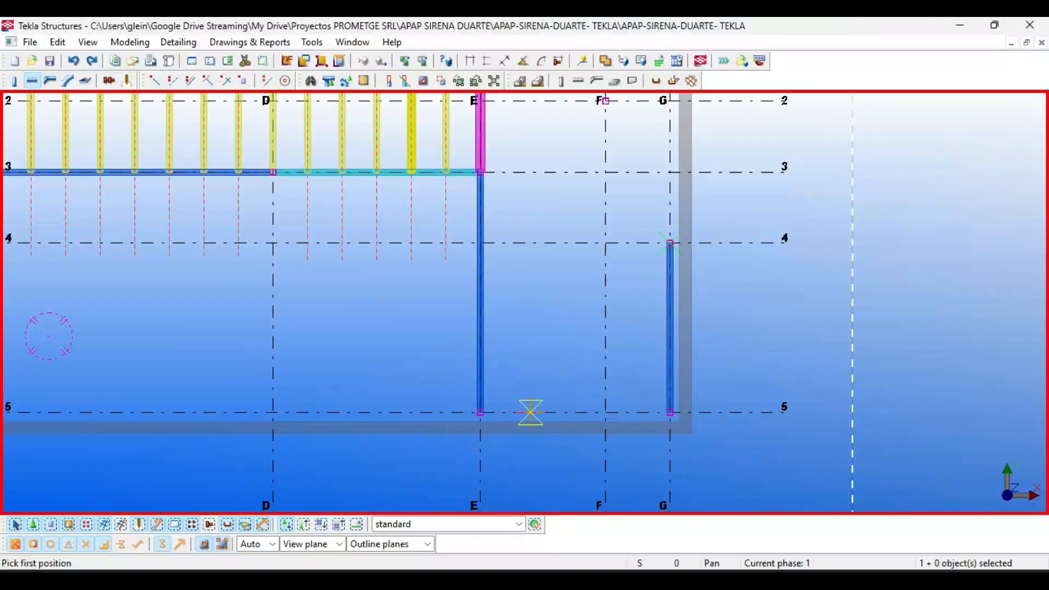
In Tekla Structures, reuse the grid E W150X22.5 beam's properties and place a beam along grid 4 from grid G to grid E
middle_click_drag(536, 181, 542, 276)
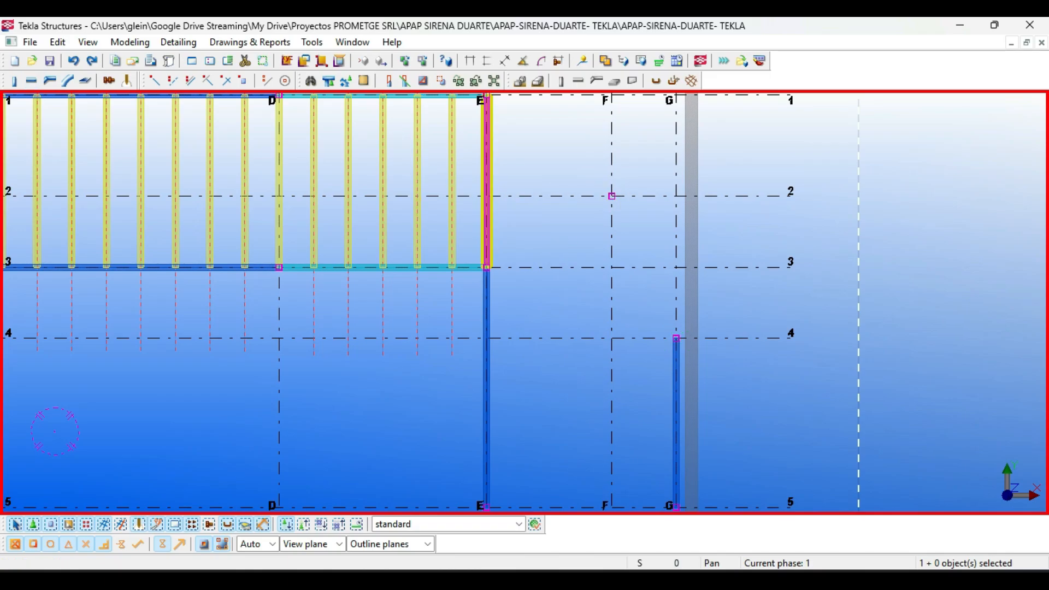
double_click(486, 180)
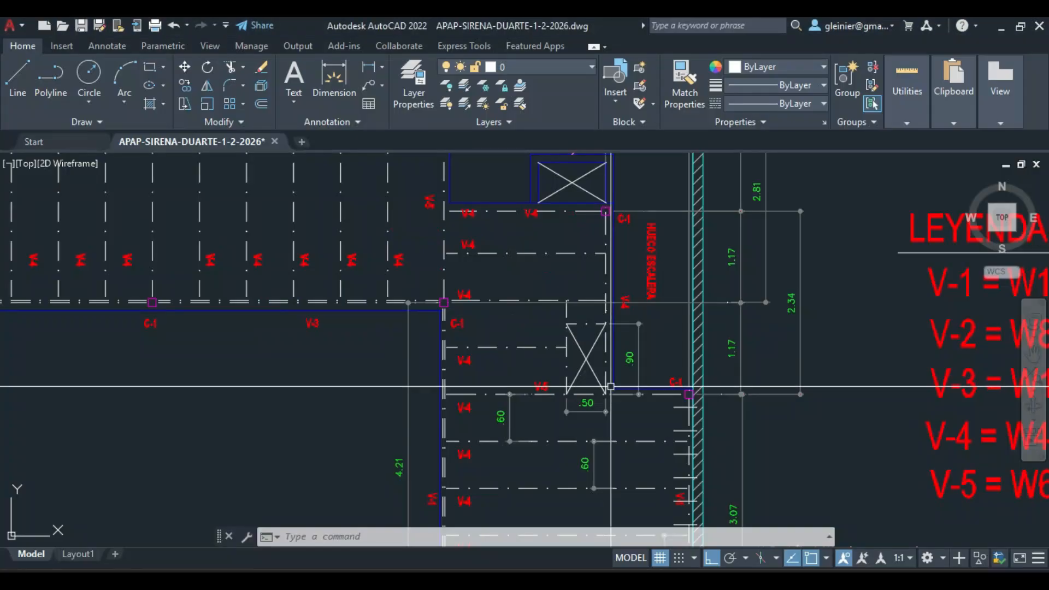
key("Escape")
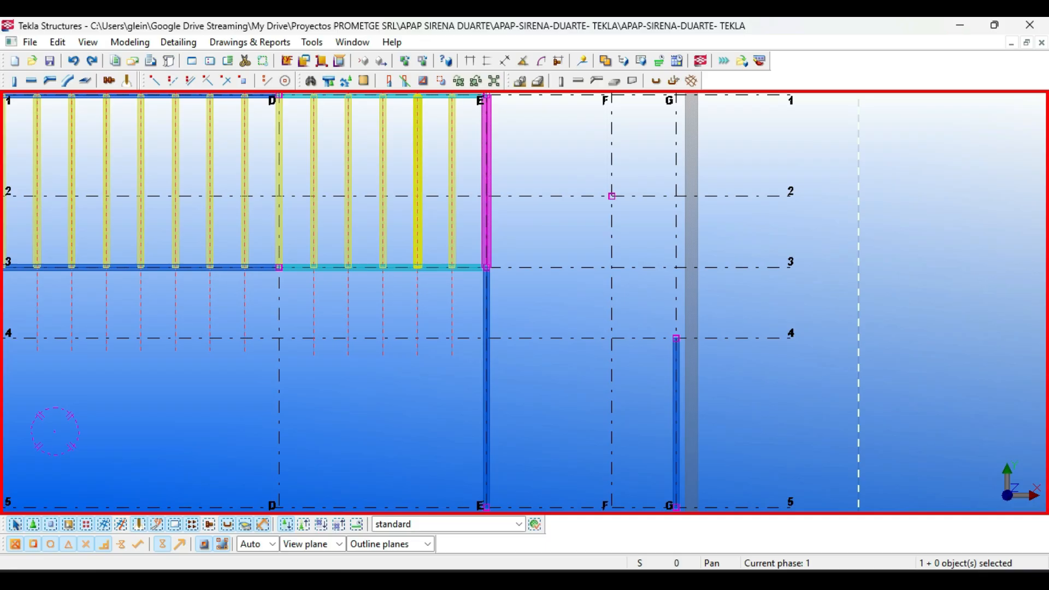
scroll(676, 338, "up", 5)
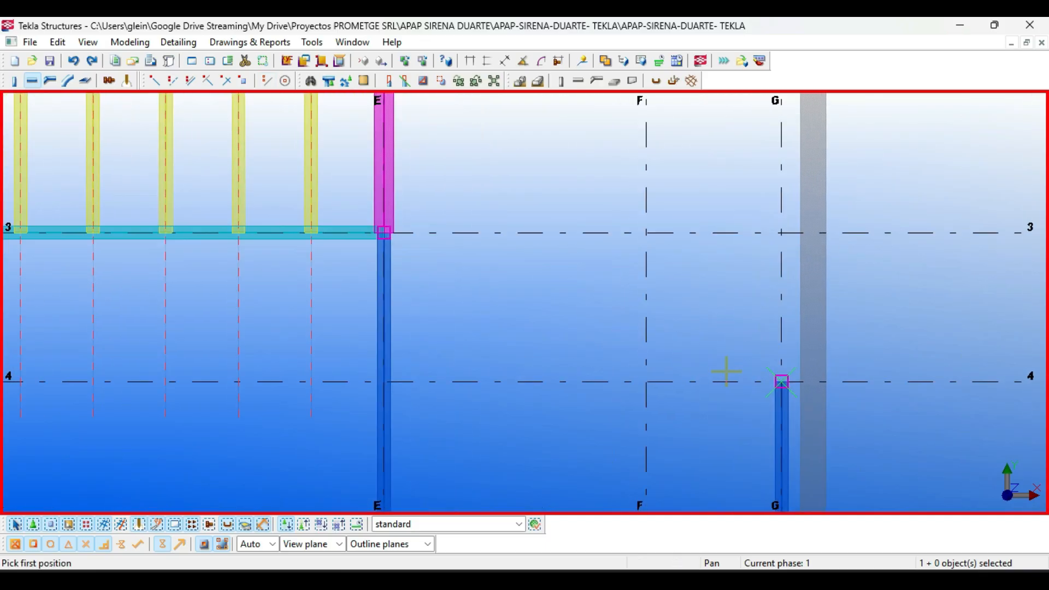
scroll(257, 386, "up", 4)
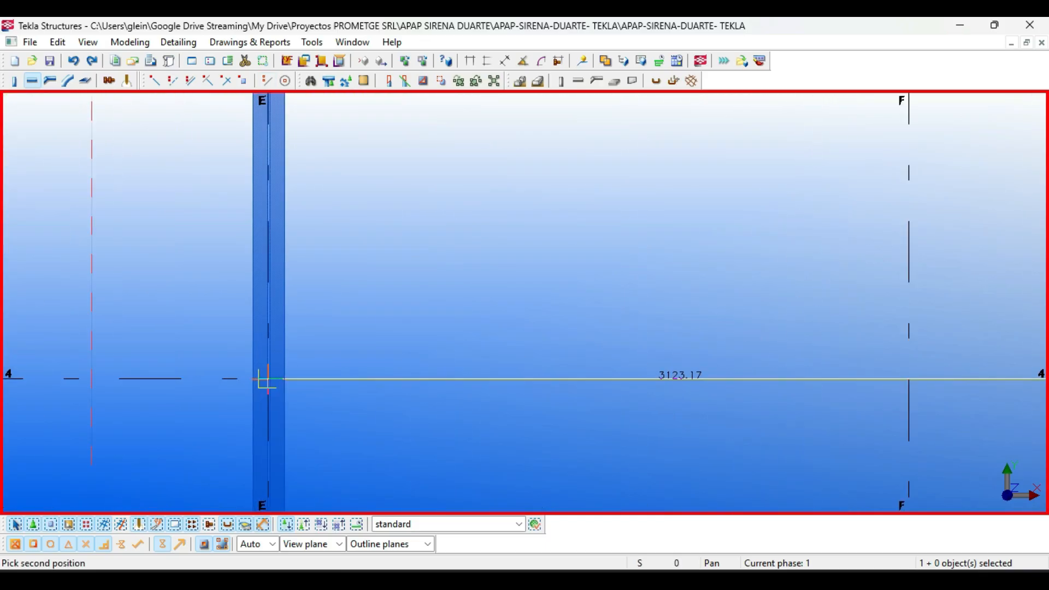
left_click(269, 377)
scroll(349, 319, "down", 7)
mouse_move(425, 257)
middle_mouse_down()
mouse_move(424, 271)
mouse_move(455, 269)
middle_mouse_up()
scroll(458, 254, "down", 3)
scroll(471, 198, "up", 2)
Check the beam marks in the AutoCAD plan, and reuse the bay D–E joist properties in Tekla Structures: profile W200X15, finish W8X10, class 6
key("alt+Tab")
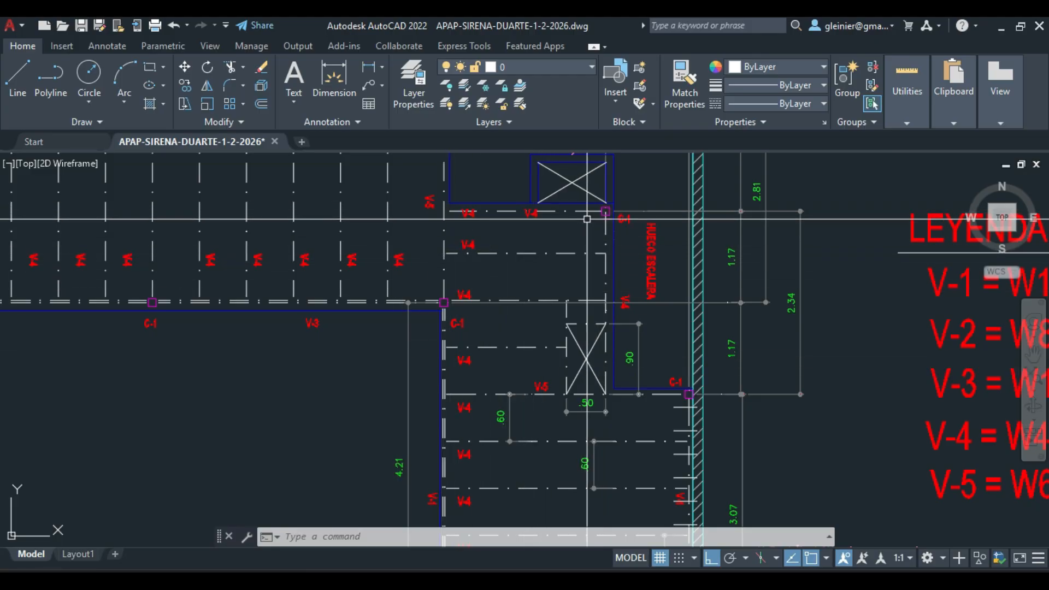
key("alt+Tab")
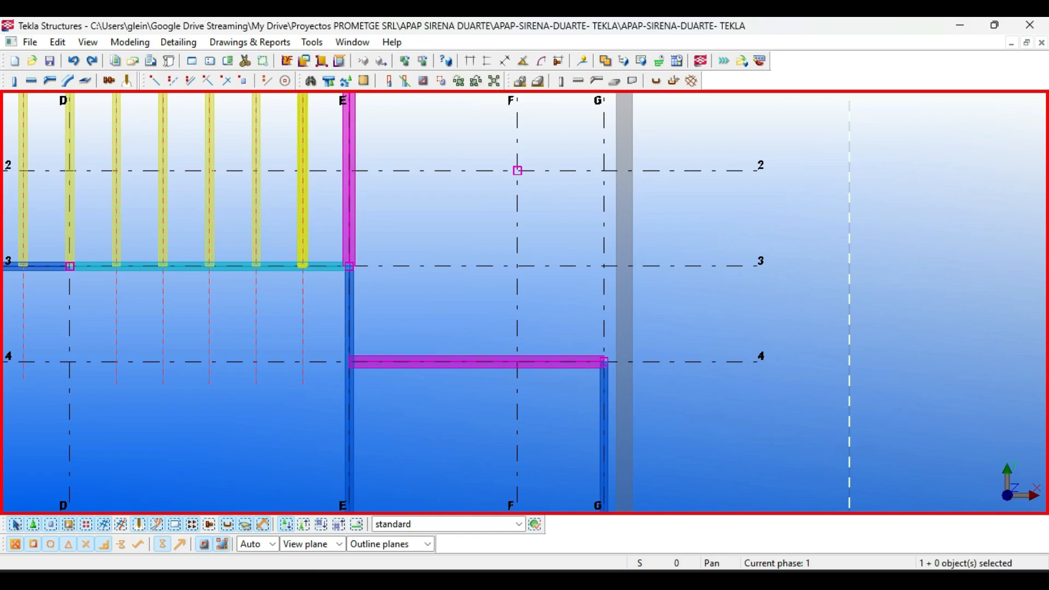
double_click(303, 264)
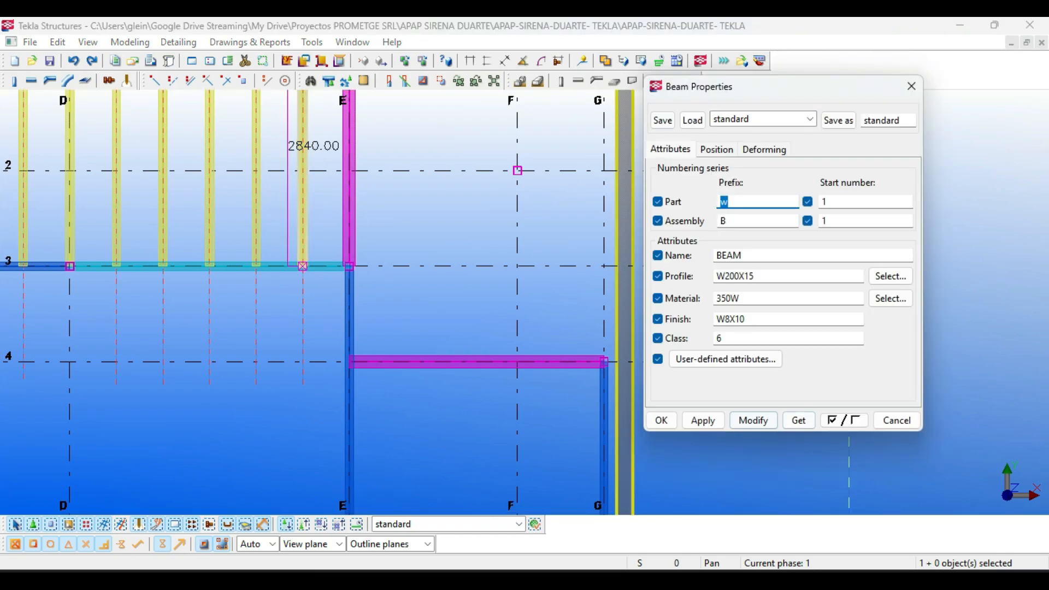
left_click(661, 420)
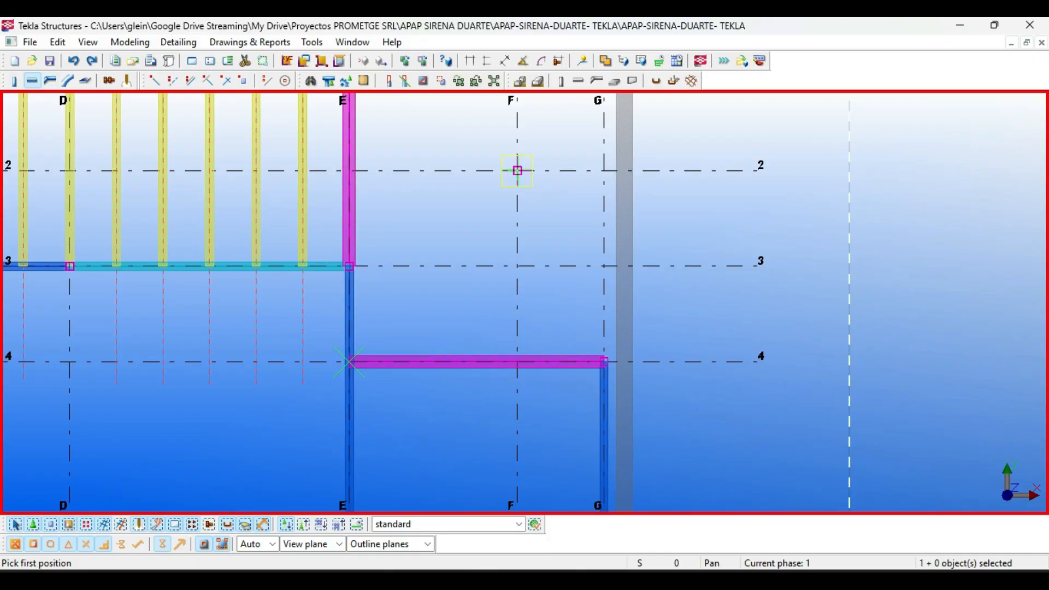
Place a W200X15 beam along grid 2 from the column on grid F to the grid E beam
scroll(511, 171, "up", 8)
left_click(542, 168)
scroll(539, 174, "down", 4)
scroll(284, 170, "up", 3)
middle_click_drag(208, 151, 409, 193)
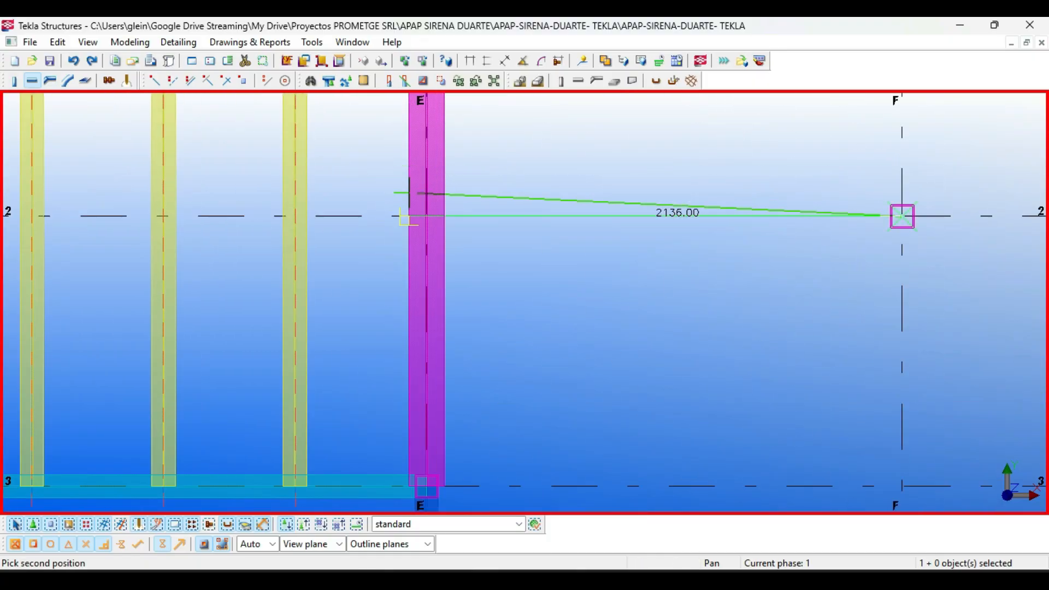
scroll(413, 195, "up", 3)
left_click(436, 235)
scroll(429, 230, "down", 4)
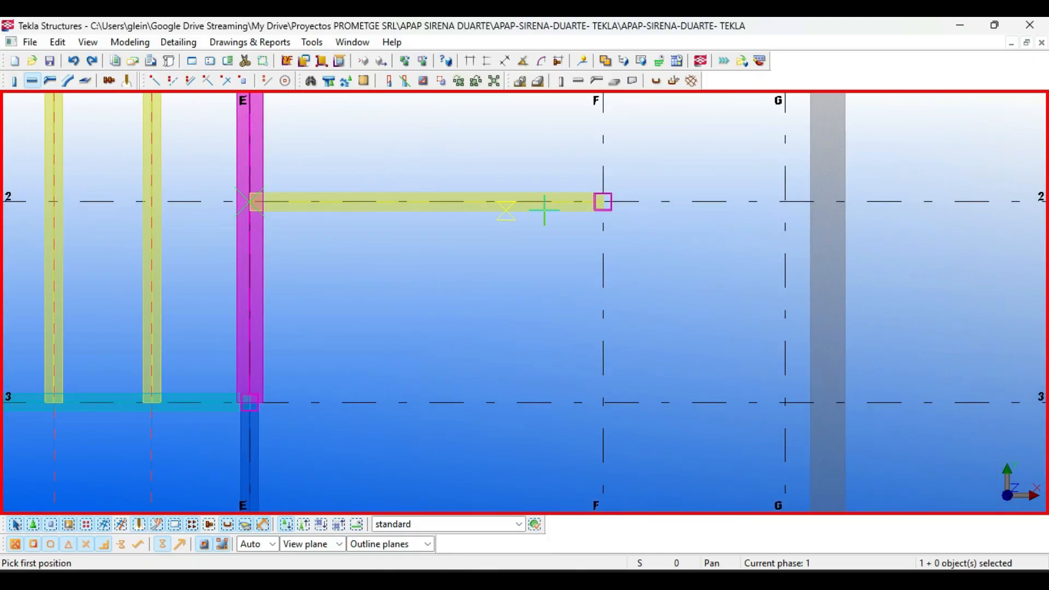
Place a W200X15 beam along grid F from the column on grid line 2 to the grid 4 beam
scroll(640, 201, "up", 5)
left_click(639, 201)
scroll(639, 201, "down", 6)
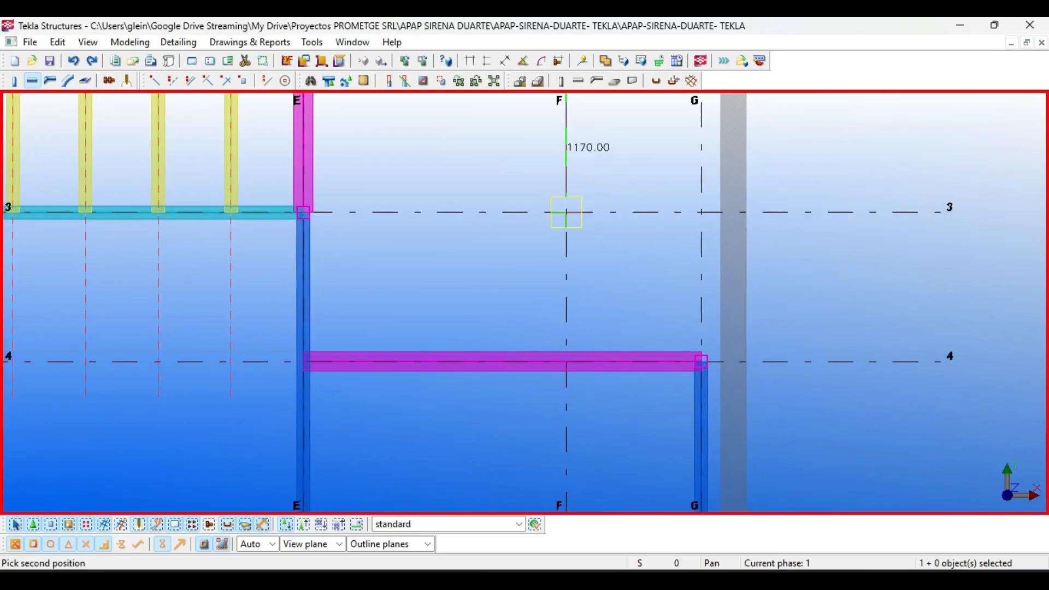
scroll(565, 344, "up", 5)
scroll(557, 344, "down", 6)
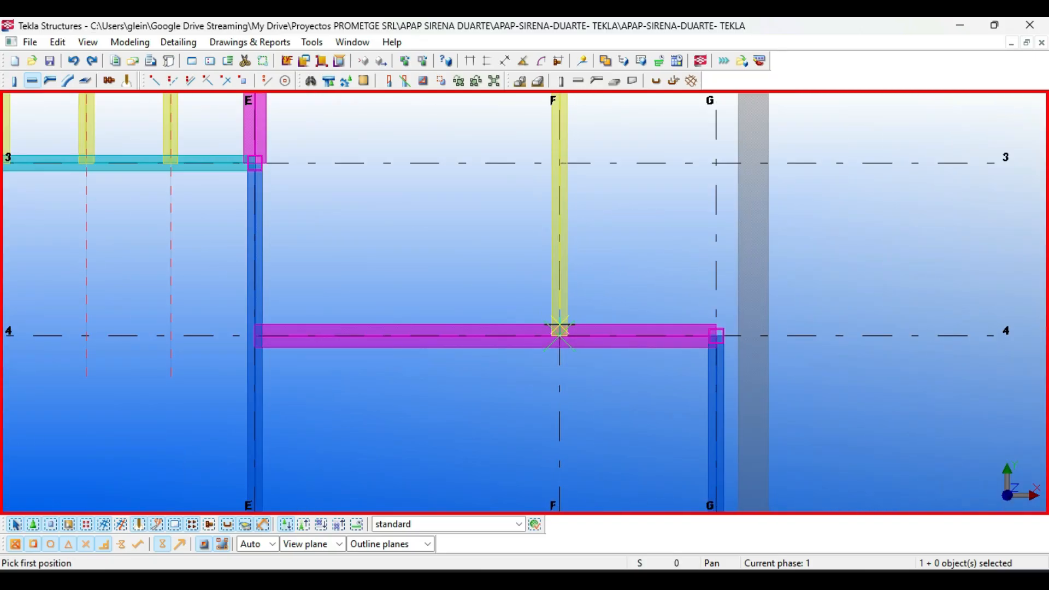
Switch to AutoCAD and examine the beam marks, element legend and joist spacings on the mezzanine structural plan
mouse_move(207, 372)
middle_mouse_down()
mouse_move(234, 373)
mouse_move(180, 335)
mouse_move(120, 333)
middle_mouse_up()
scroll(233, 339, "up", 2)
key("alt+Tab")
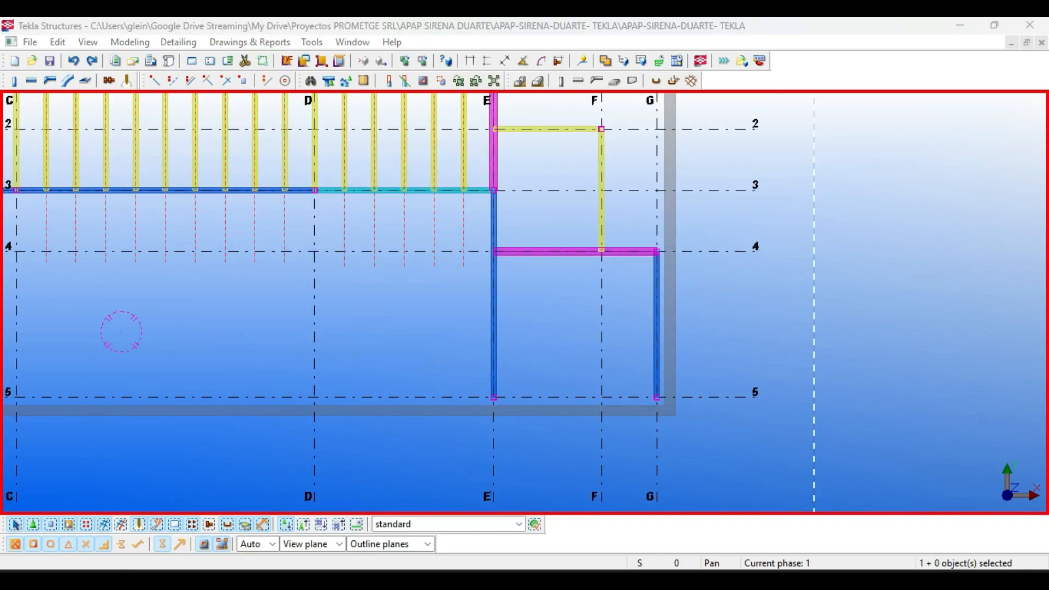
scroll(520, 311, "down", 5)
scroll(546, 364, "up", 8)
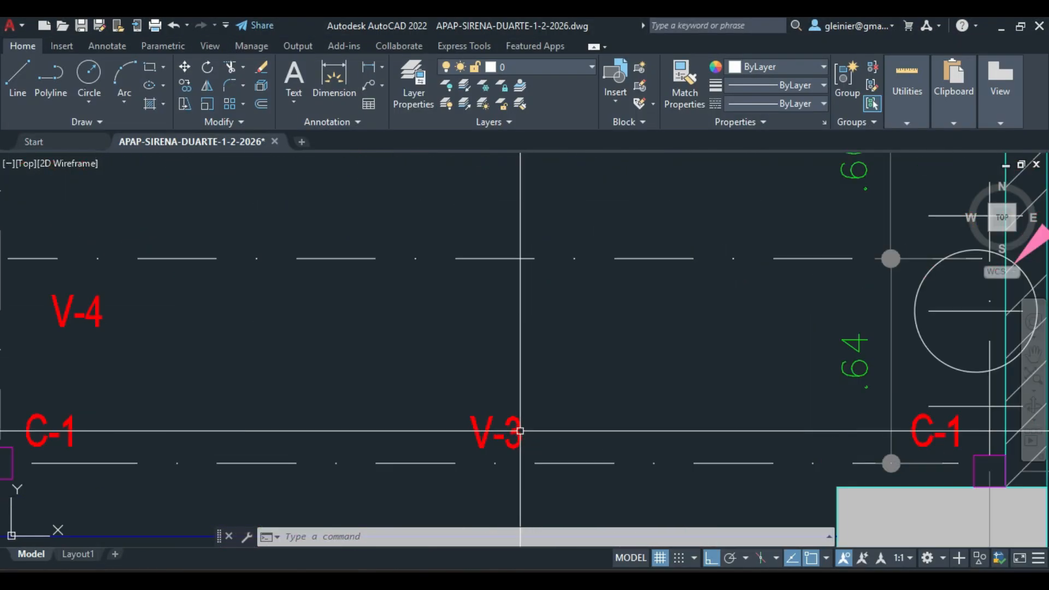
scroll(519, 422, "down", 2)
scroll(519, 422, "down", 4)
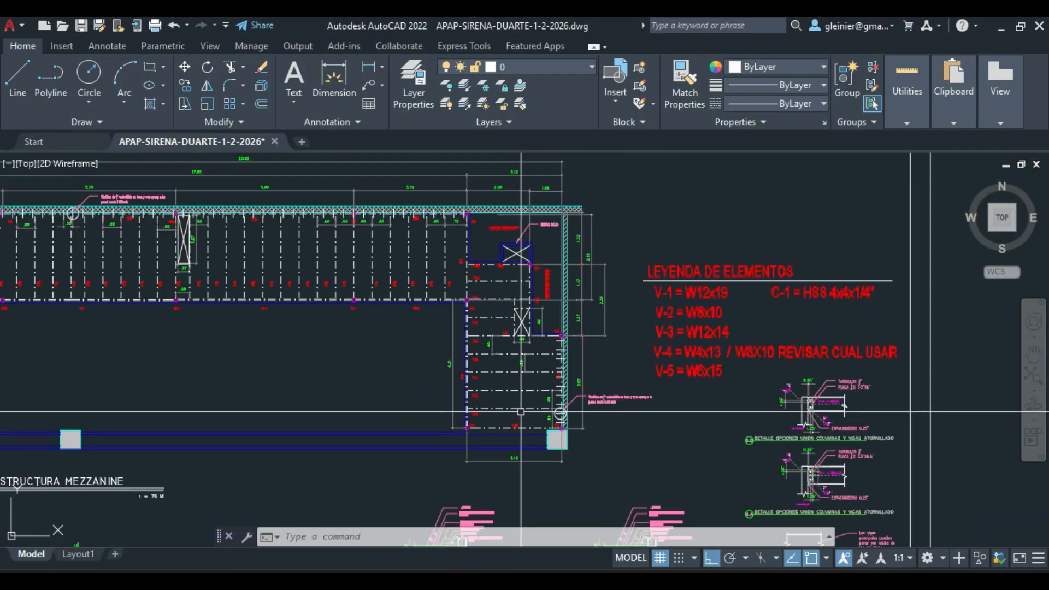
scroll(720, 341, "up", 2)
scroll(720, 342, "down", 3)
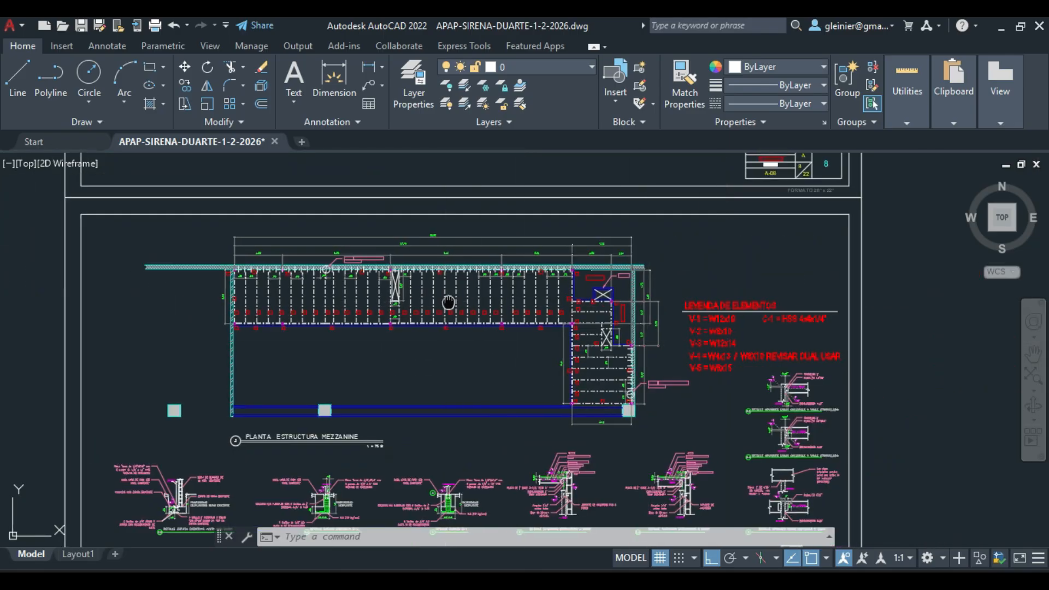
scroll(341, 236, "up", 7)
scroll(341, 236, "down", 1)
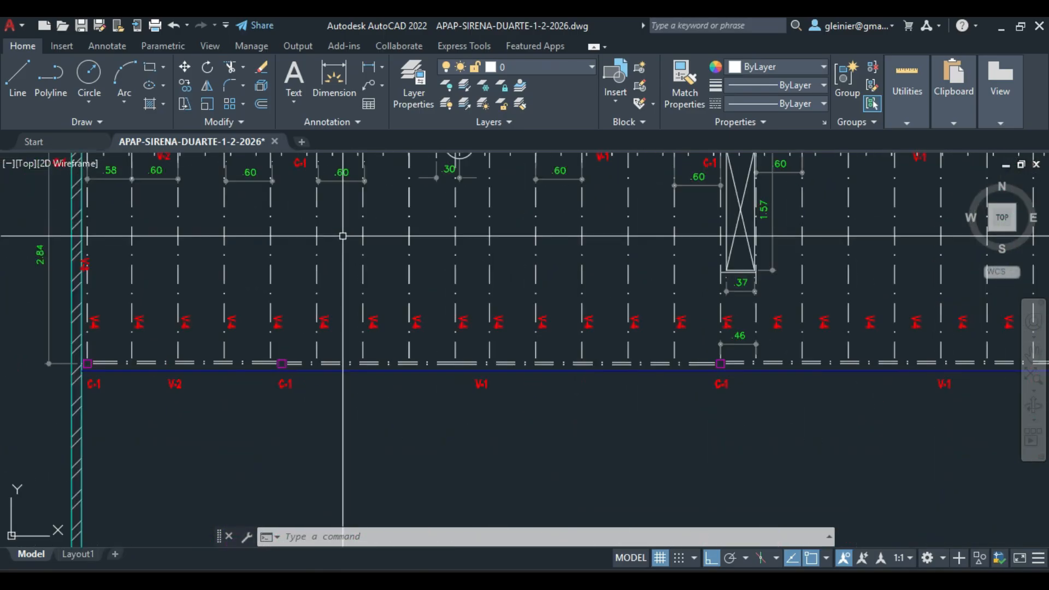
middle_click_drag(789, 282, 601, 317)
scroll(765, 306, "up", 3)
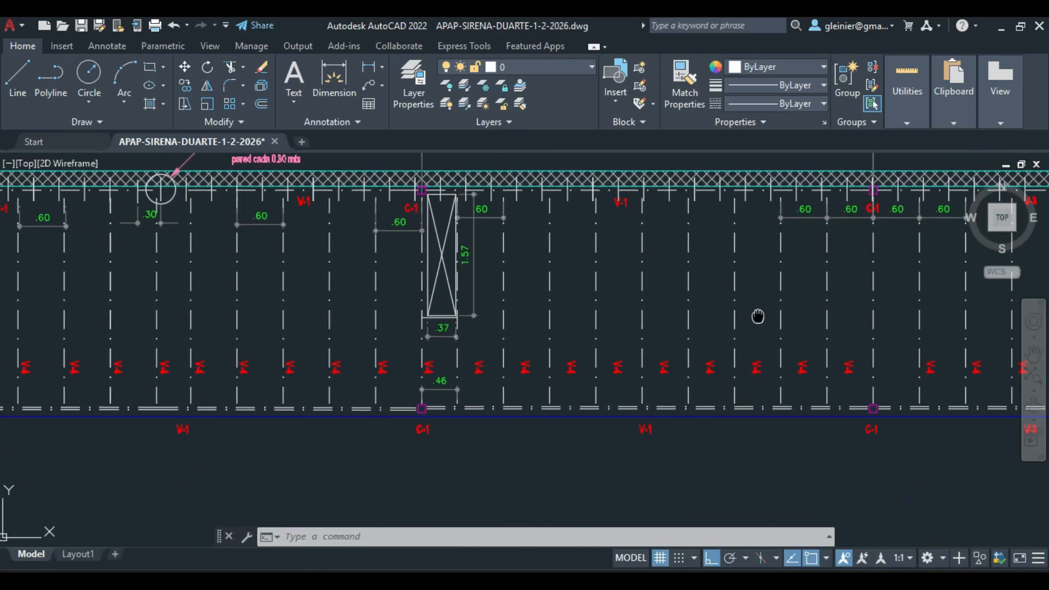
scroll(858, 213, "up", 3)
scroll(857, 213, "down", 4)
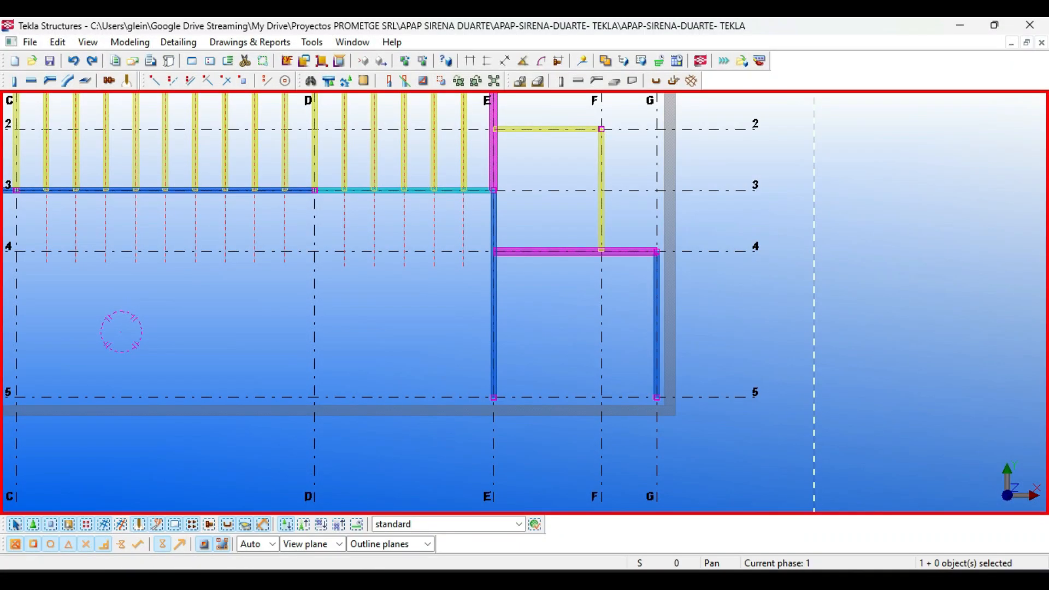
In Tekla Structures, reuse the properties of the grid 1 beam between grids D and E: profile W310X21, finish W12X14, class 5
middle_click_drag(383, 273, 464, 306)
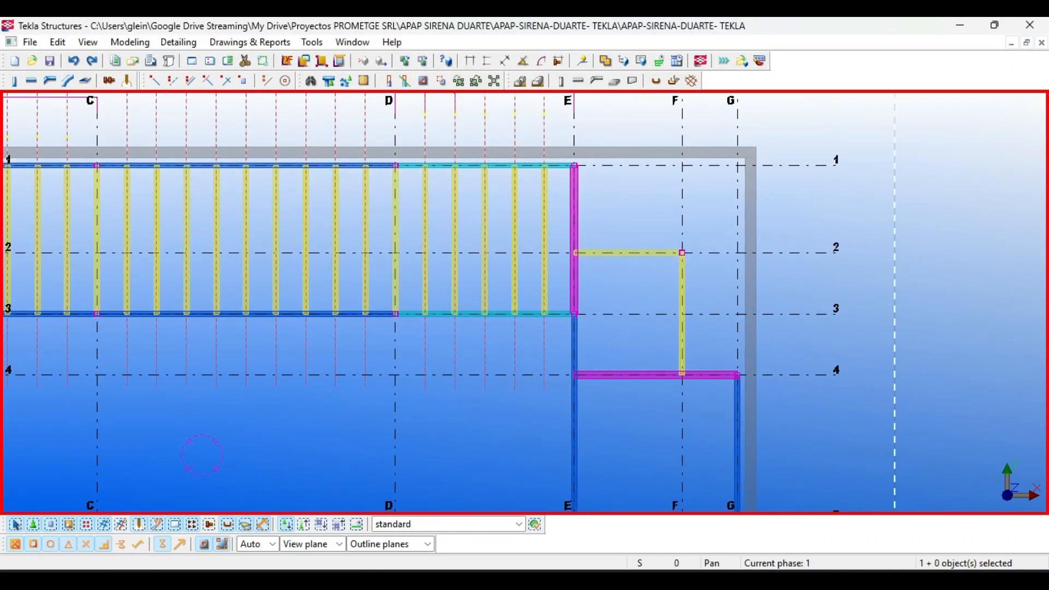
scroll(467, 229, "up", 4)
scroll(473, 181, "up", 1)
double_click(473, 186)
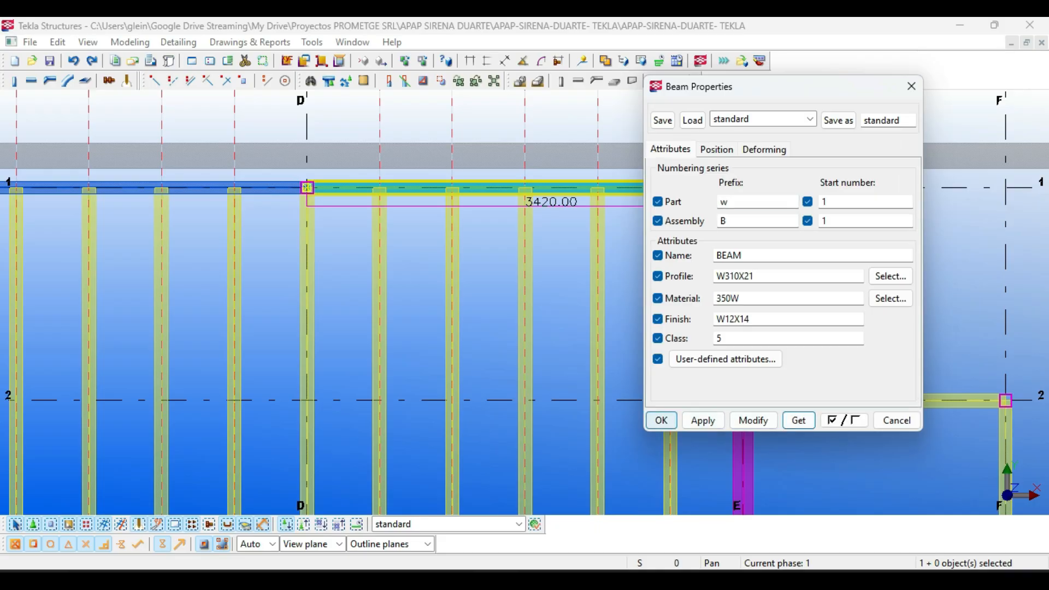
left_click(660, 420)
scroll(615, 273, "down", 2)
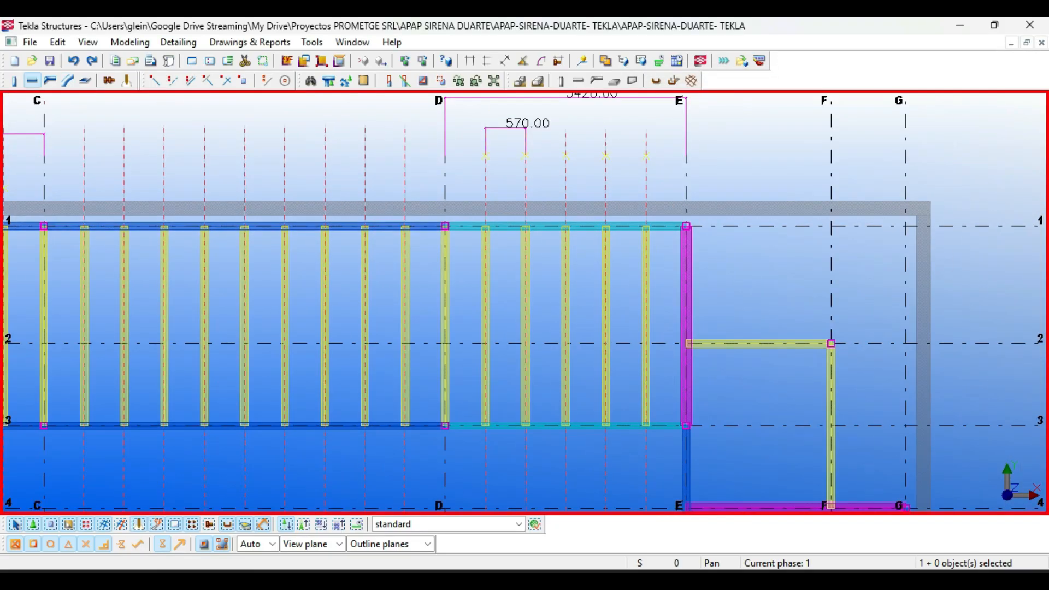
Place a W310X21 beam along grid 5 from the column on grid E to the column on grid G
left_click(32, 80)
scroll(282, 141, "down", 3)
scroll(500, 372, "up", 6)
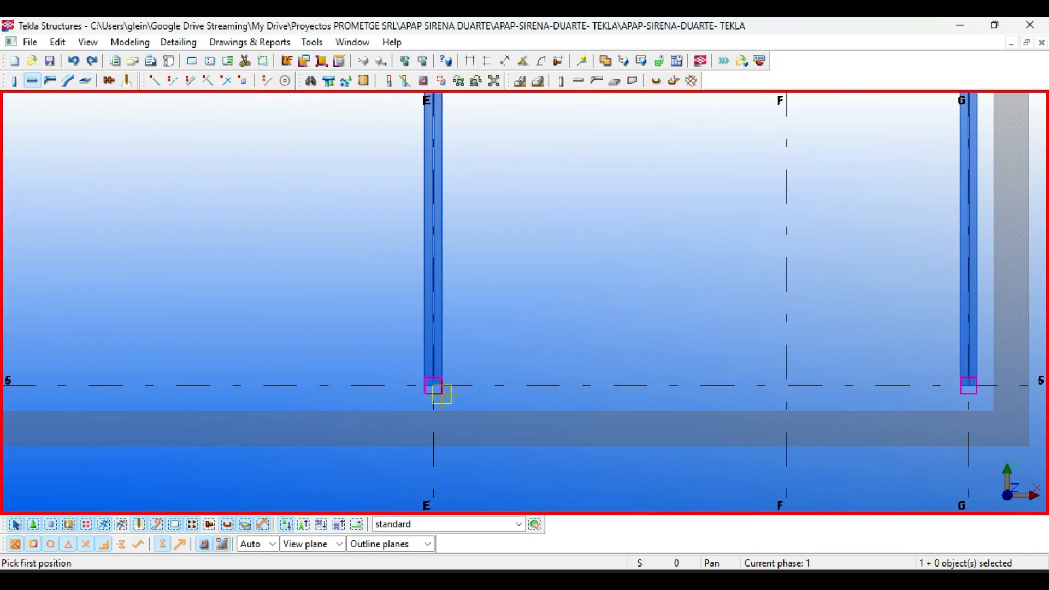
scroll(441, 395, "up", 1)
left_click(431, 382)
scroll(458, 382, "down", 2)
middle_click_drag(848, 372, 693, 354)
scroll(705, 362, "up", 3)
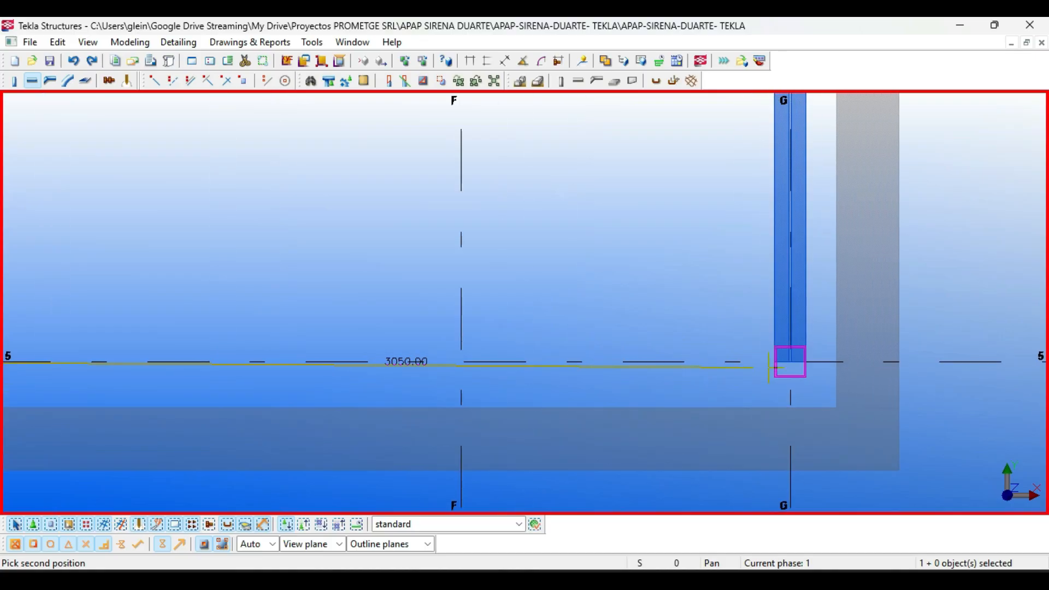
left_click(791, 361)
scroll(719, 358, "down", 2)
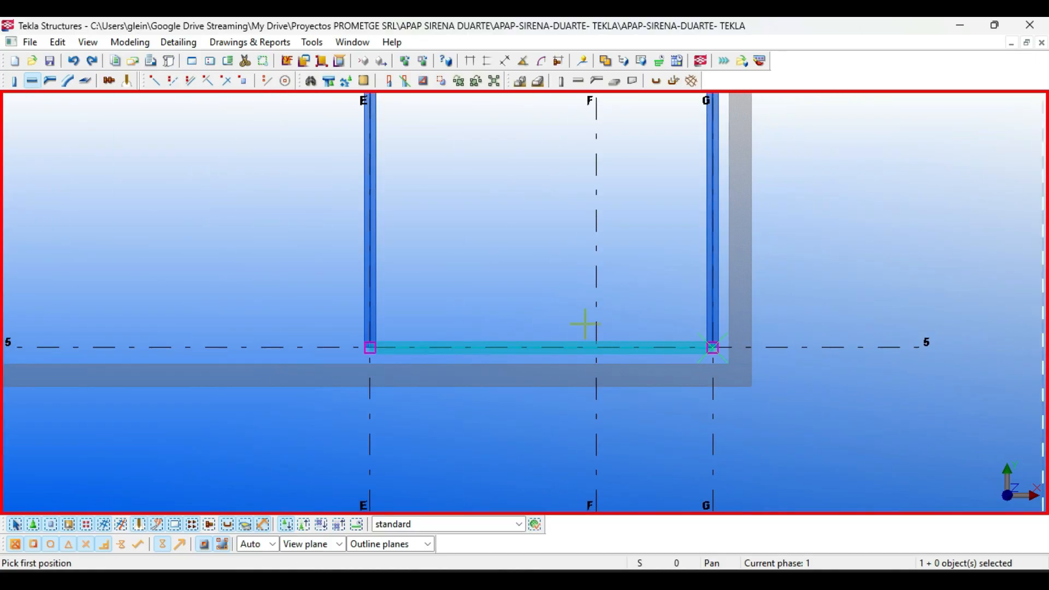
Measure the distance between grid lines 4 and 5 outside grid G
scroll(508, 287, "down", 3)
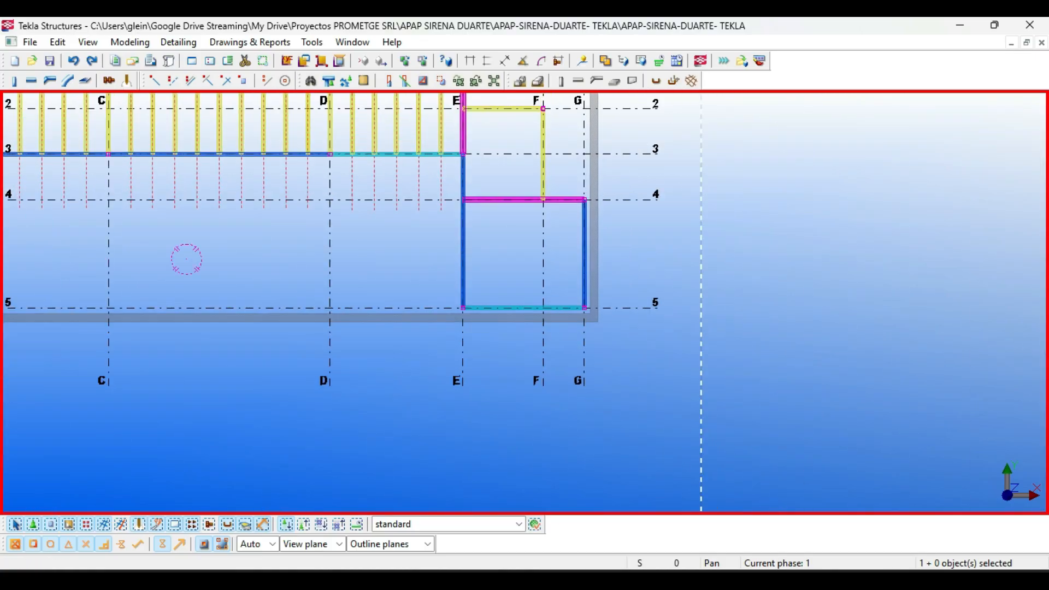
scroll(176, 276, "up", 2)
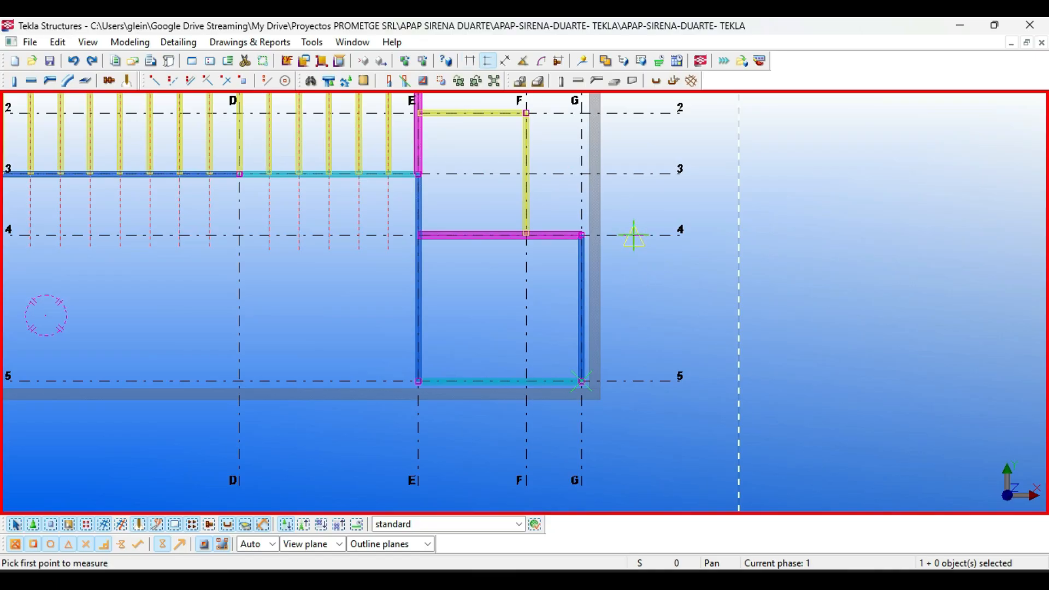
left_click(634, 382)
key("Escape")
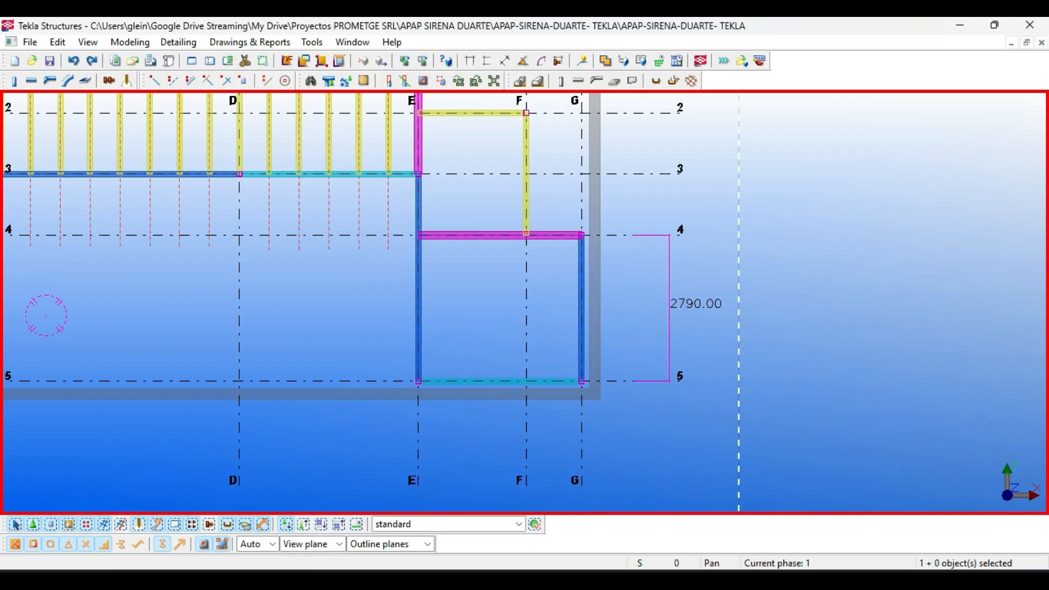
Divide 2.79 by 0.6 in Calculator to estimate the joist divisions, and return to Tekla Structures
key("XF86Calculator")
type("2")
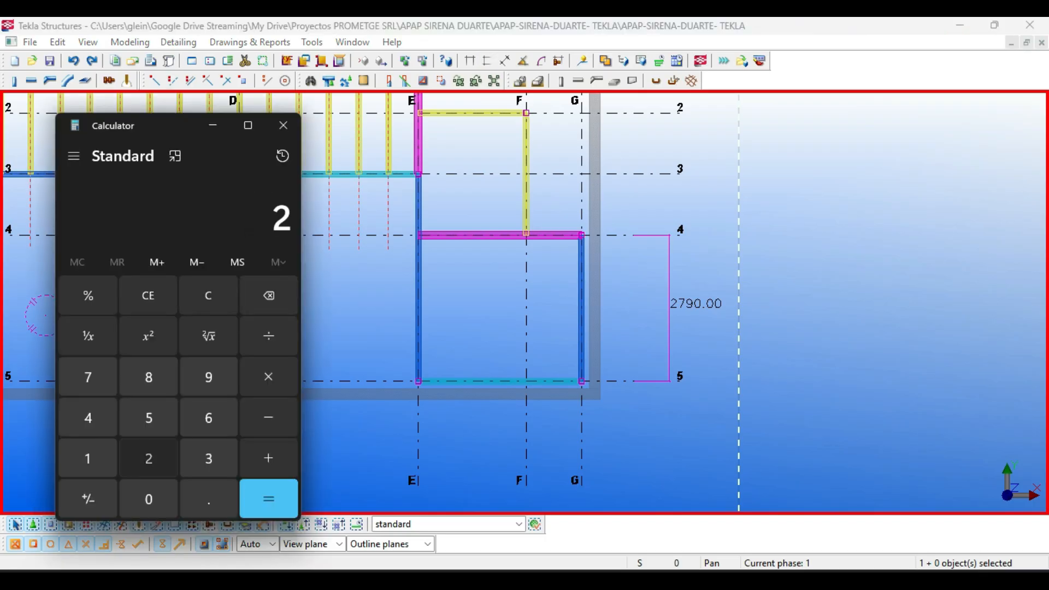
type(".79/0.6")
key("Return")
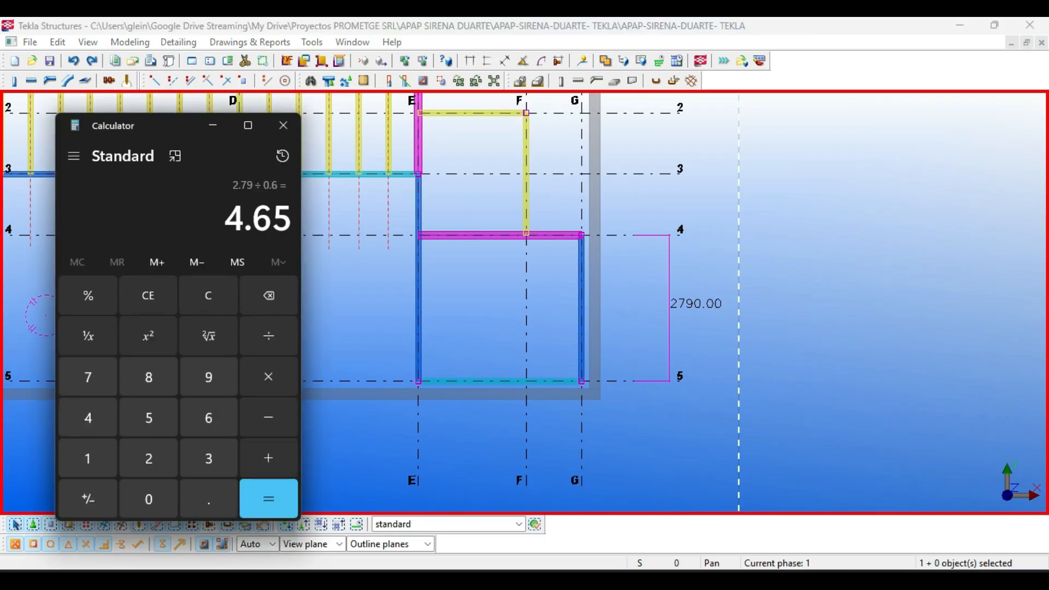
key("alt+Tab")
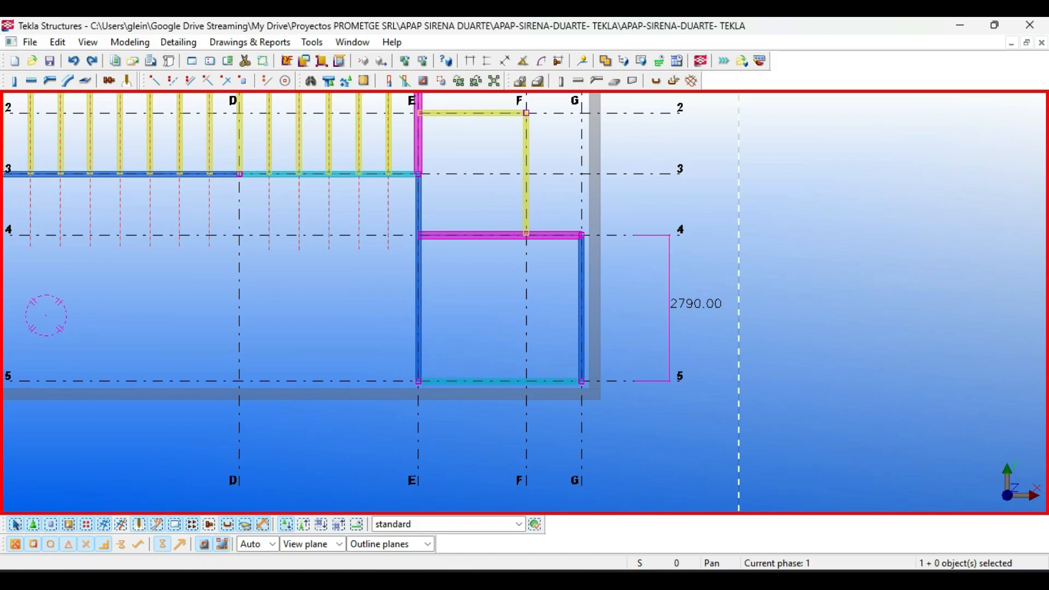
Place 4 divided line points between grid lines 4 and 5, outside the wall beyond grid G
left_click(173, 81)
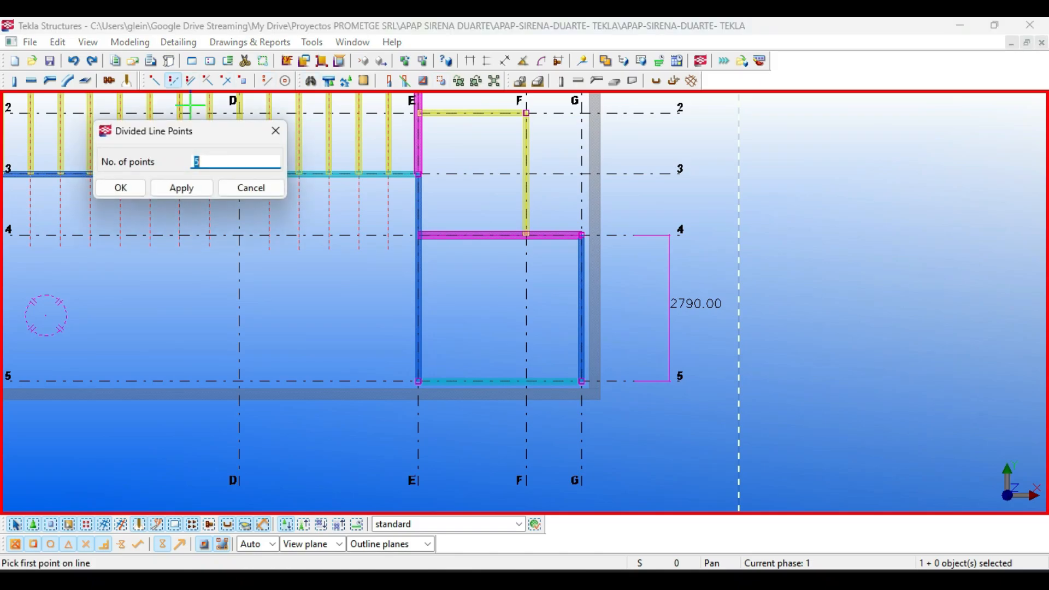
left_click(121, 187)
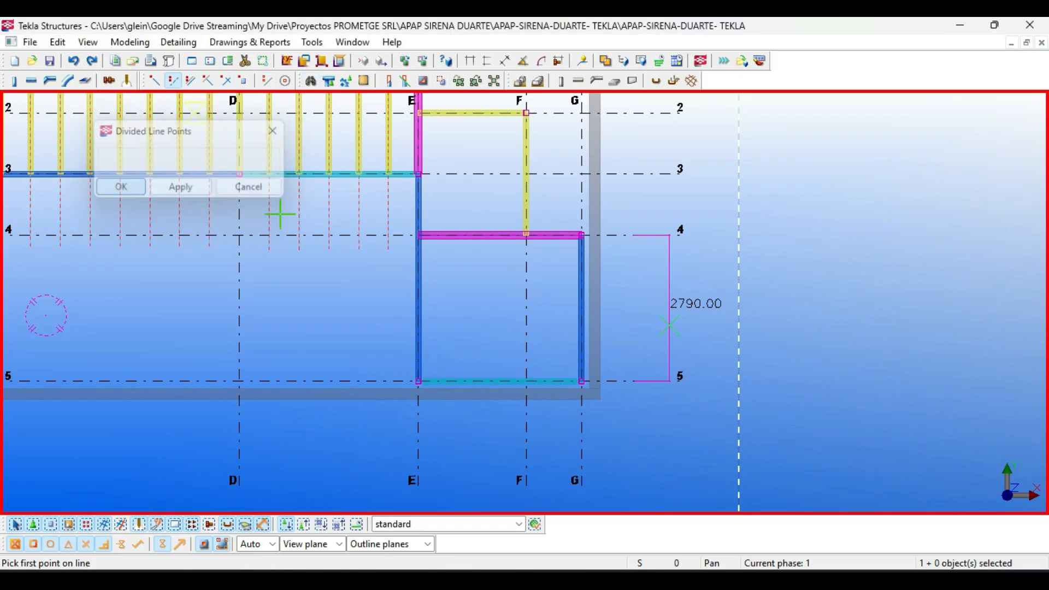
scroll(658, 232, "up", 2)
left_click(655, 230)
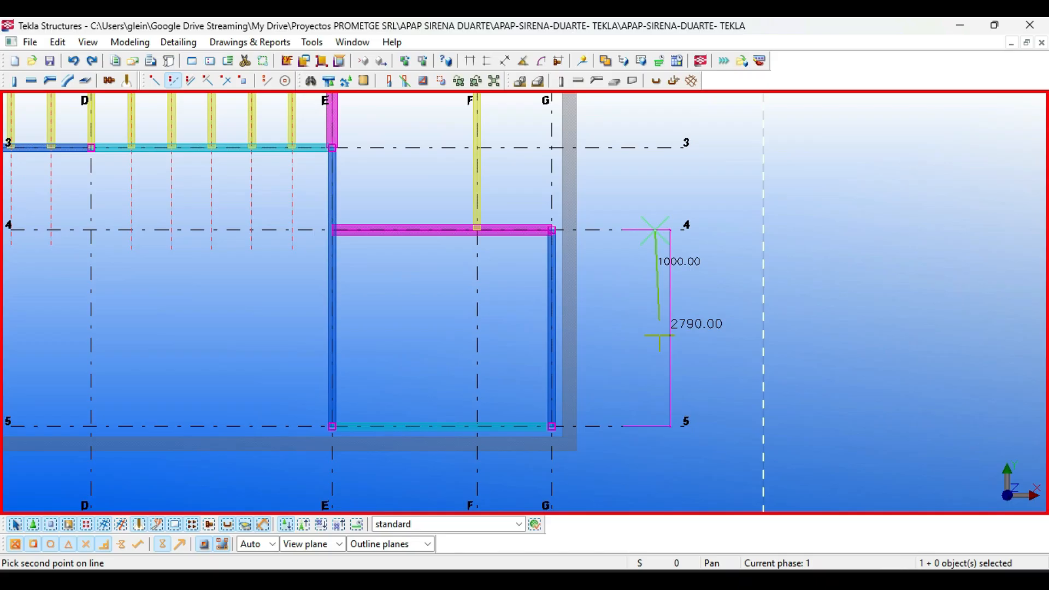
left_click(655, 426)
key("Escape")
Measure the vertical spacing between the first two of the four division points
left_click(487, 61)
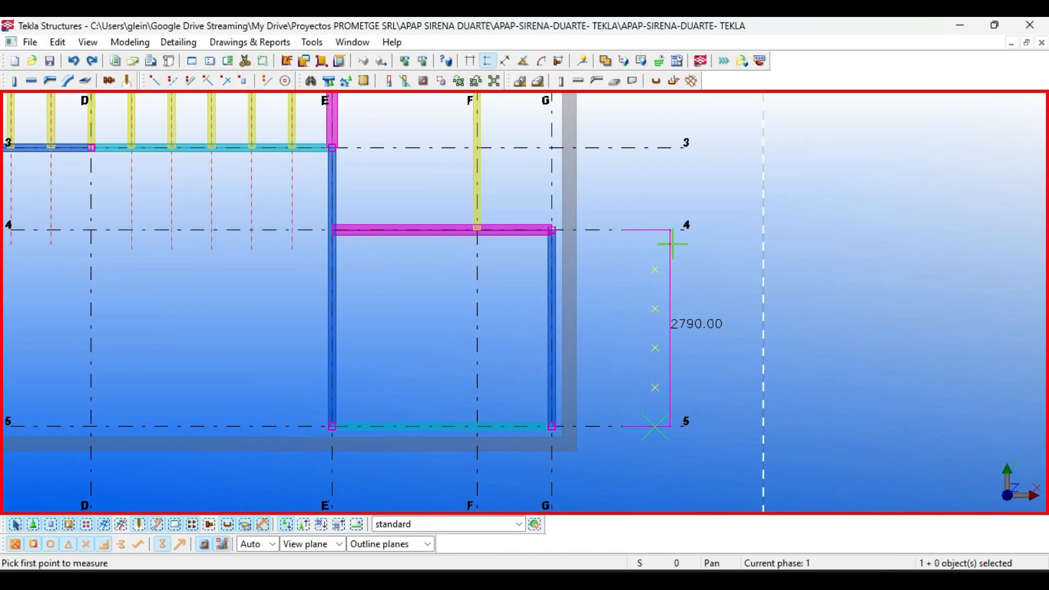
left_click(656, 269)
left_click(655, 309)
left_click(713, 323)
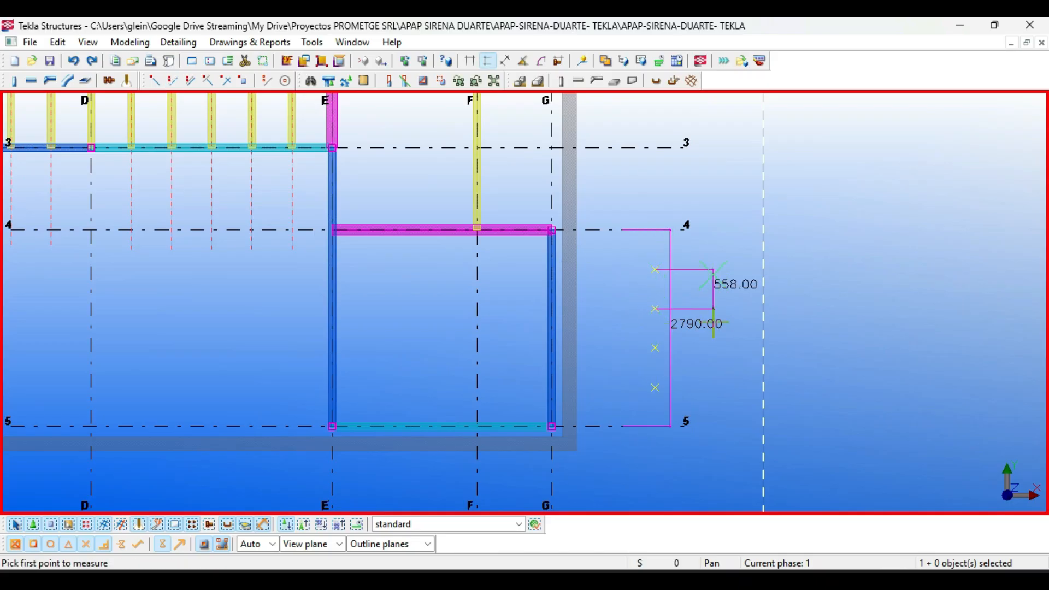
key("Escape")
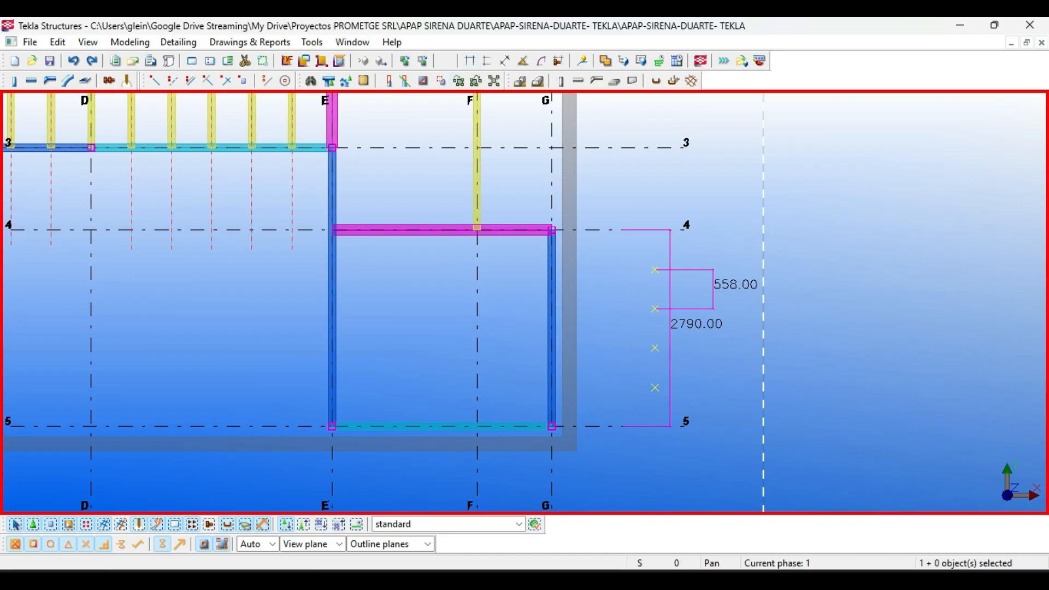
Try a division with 3 divided line points between grid lines 4 and 5, between the wall and the four-point set
left_click(173, 80)
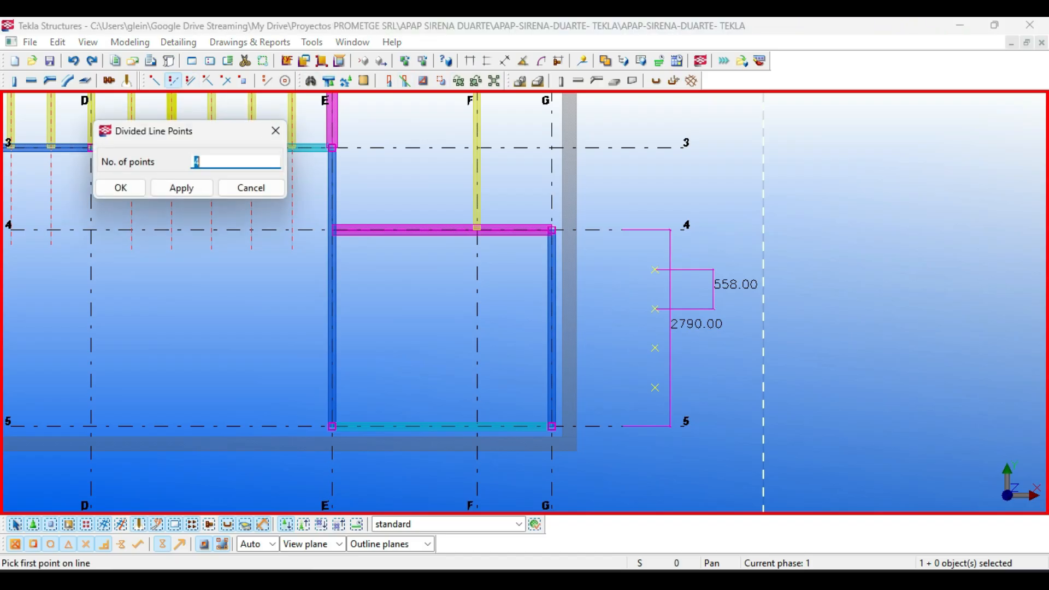
type("3")
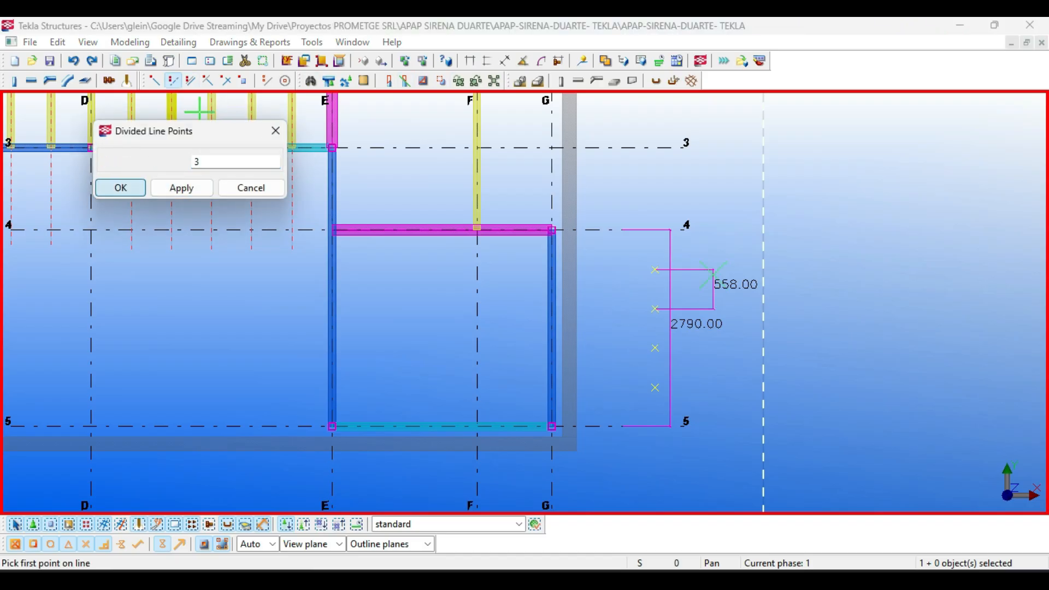
left_click(120, 187)
left_click(602, 230)
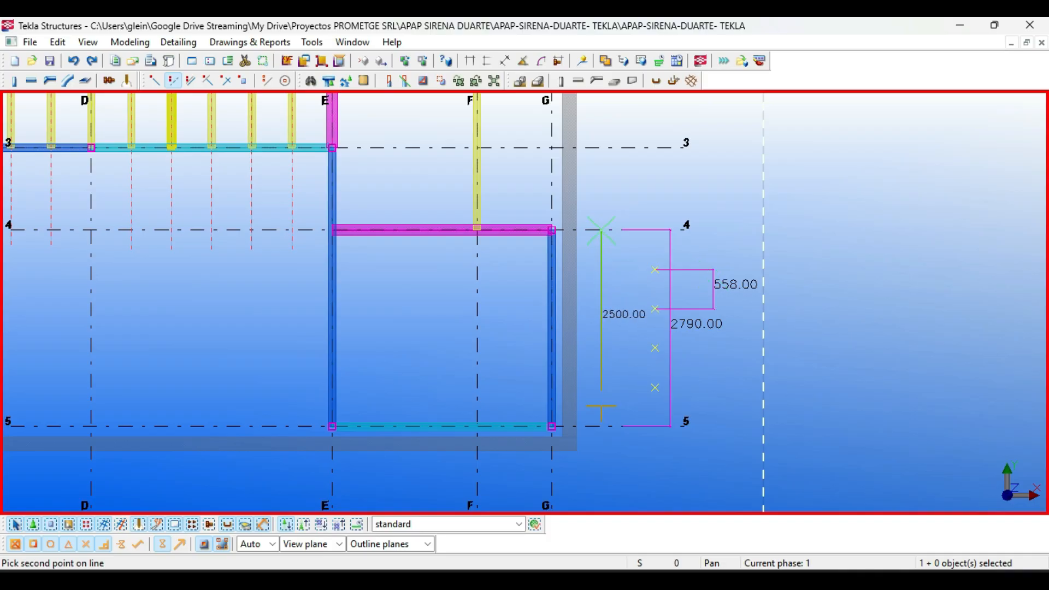
left_click(601, 426)
key("Escape")
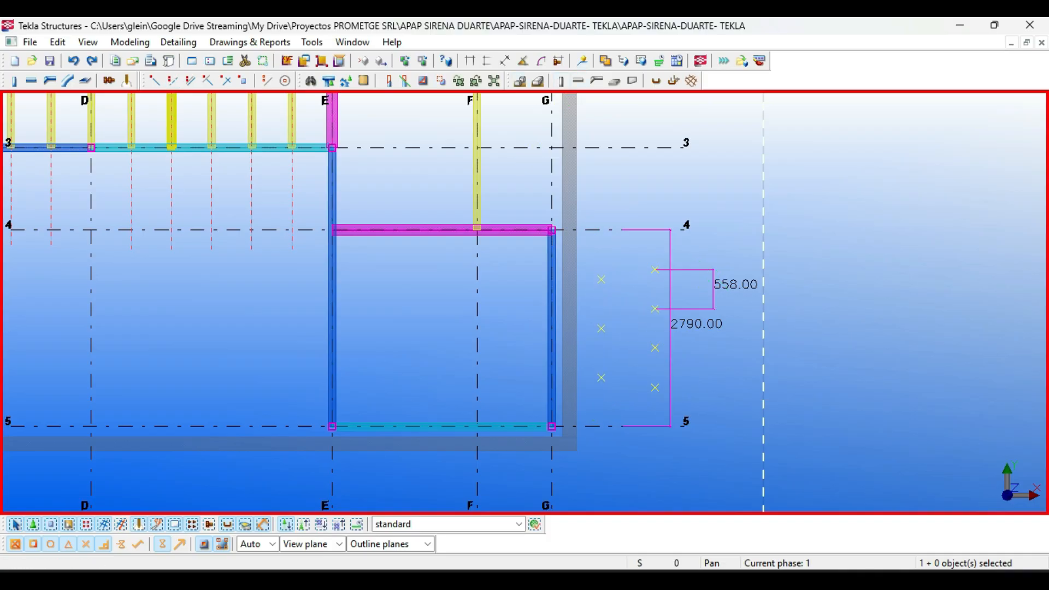
Measure the vertical spacing between the first two points of the three-point division
key("f")
left_click(602, 279)
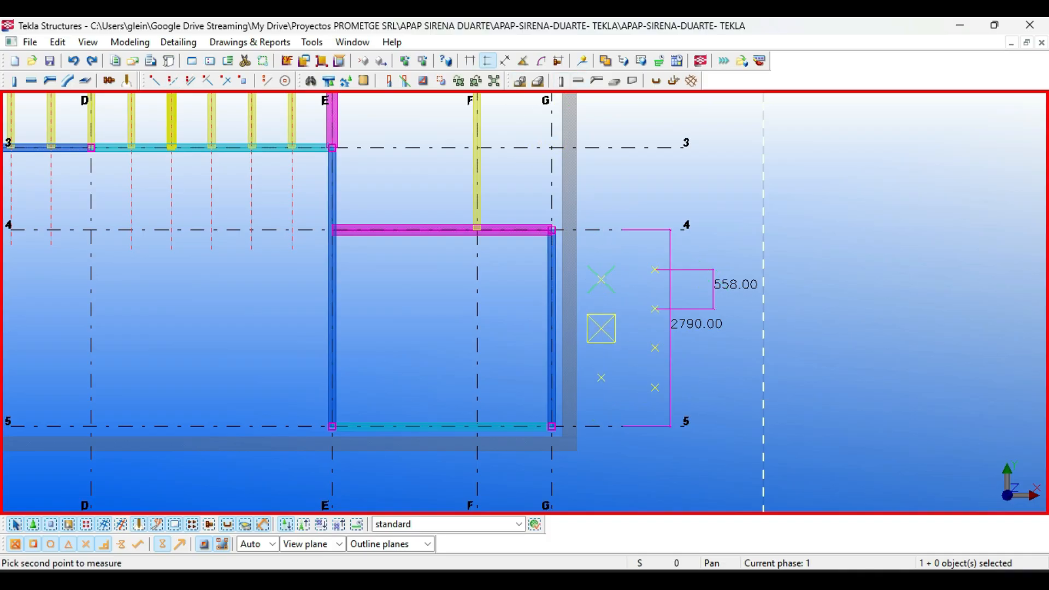
left_click(602, 328)
left_click(520, 313)
key("Escape")
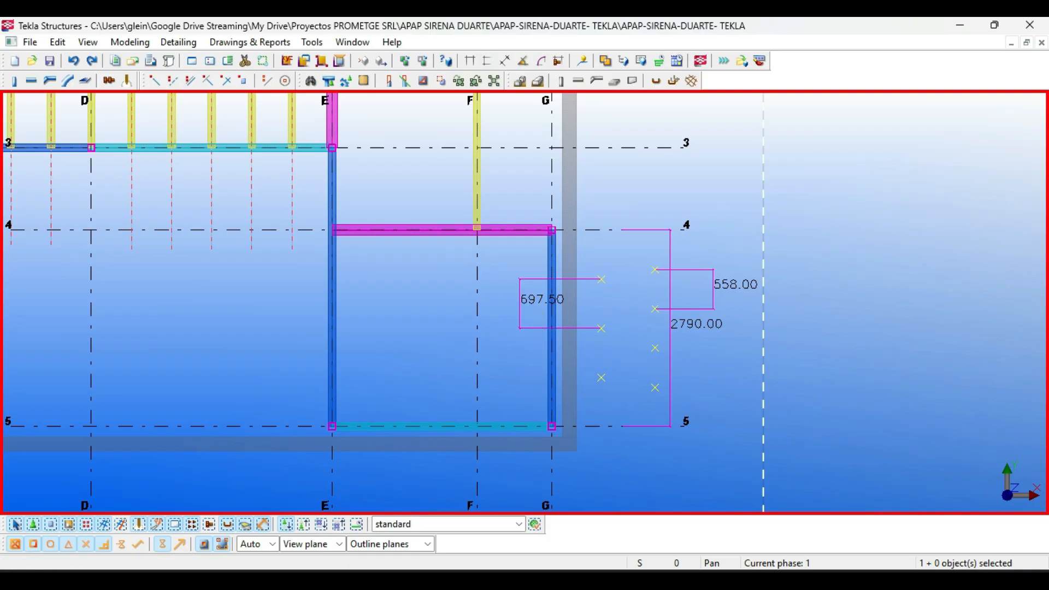
Draw a horizontal construction line from the four-point set's first point below grid 4 to the grid E beam
scroll(541, 328, "down", 3)
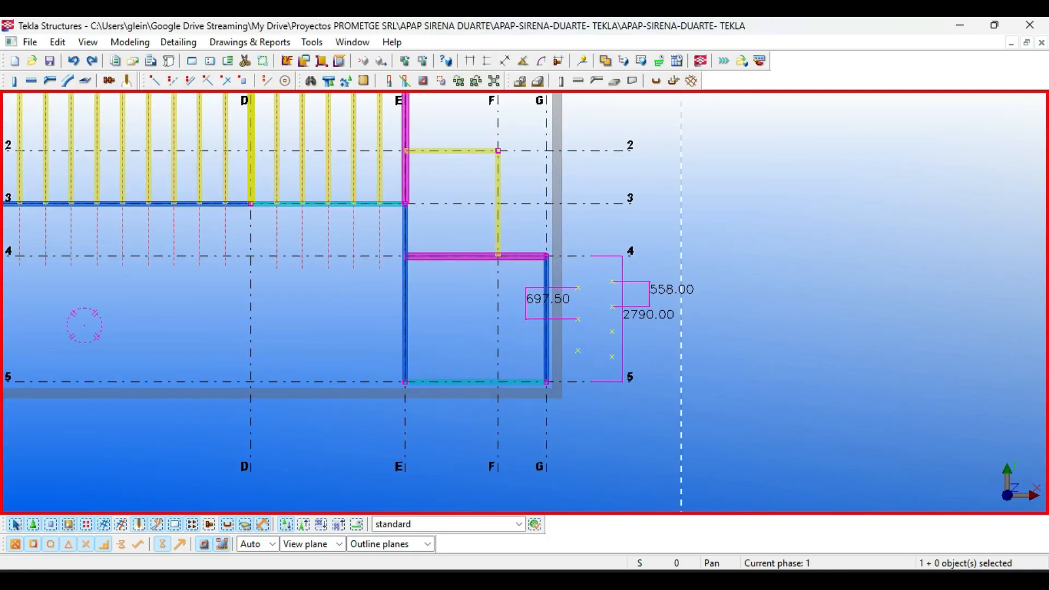
left_click(266, 81)
scroll(606, 289, "up", 3)
left_click(643, 257)
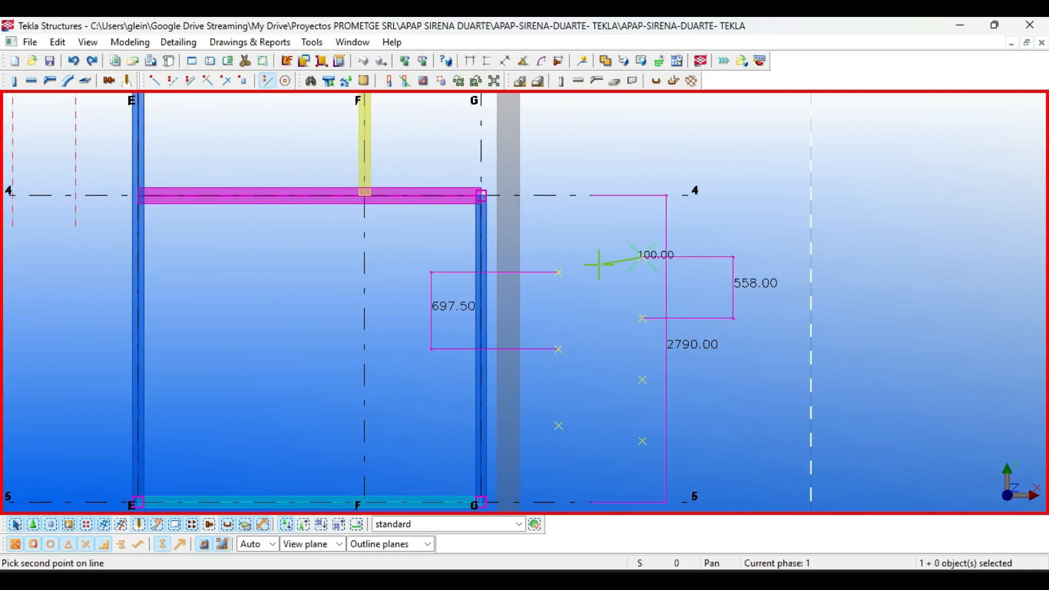
left_click(143, 257)
key("Escape")
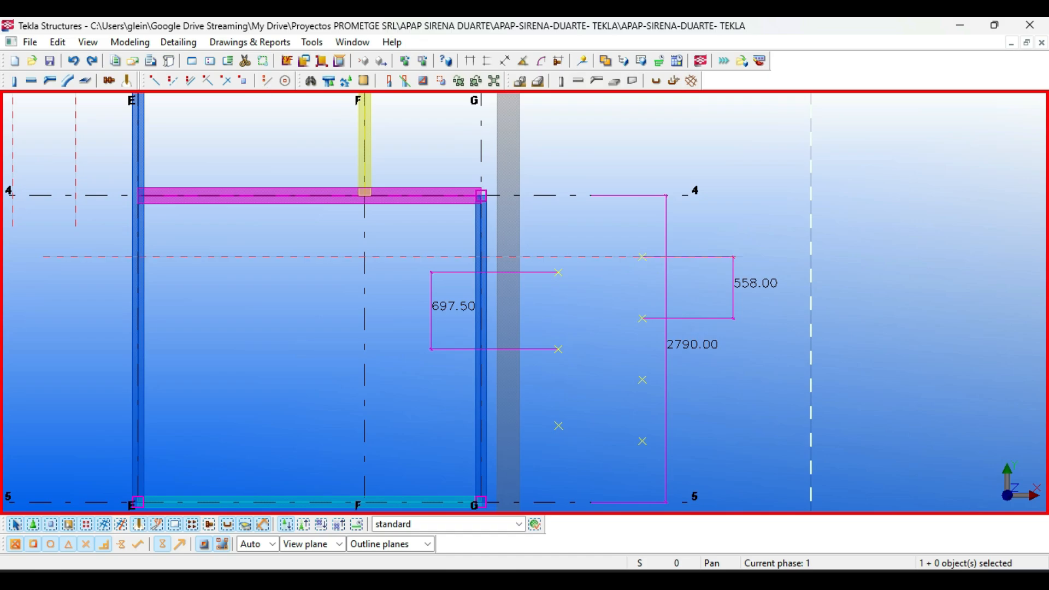
Delete the three trial division points nearest the wall beyond grid G
left_click_drag(544, 238, 577, 444)
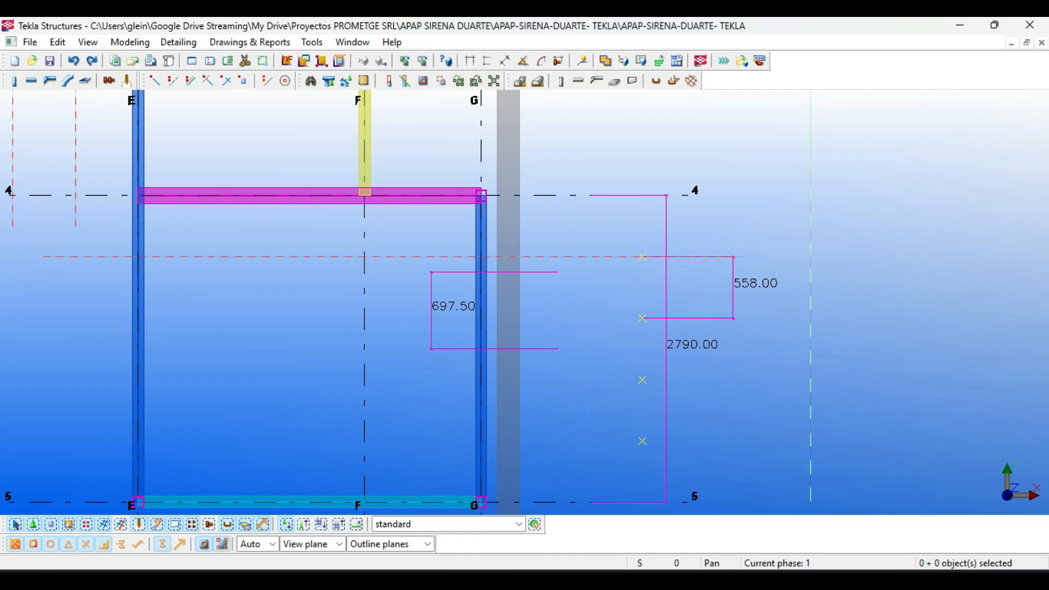
Copy the horizontal construction line below grid 4 from the first division point to the other three points above grid 5
left_click(591, 257)
key("ctrl+c")
left_click(643, 257)
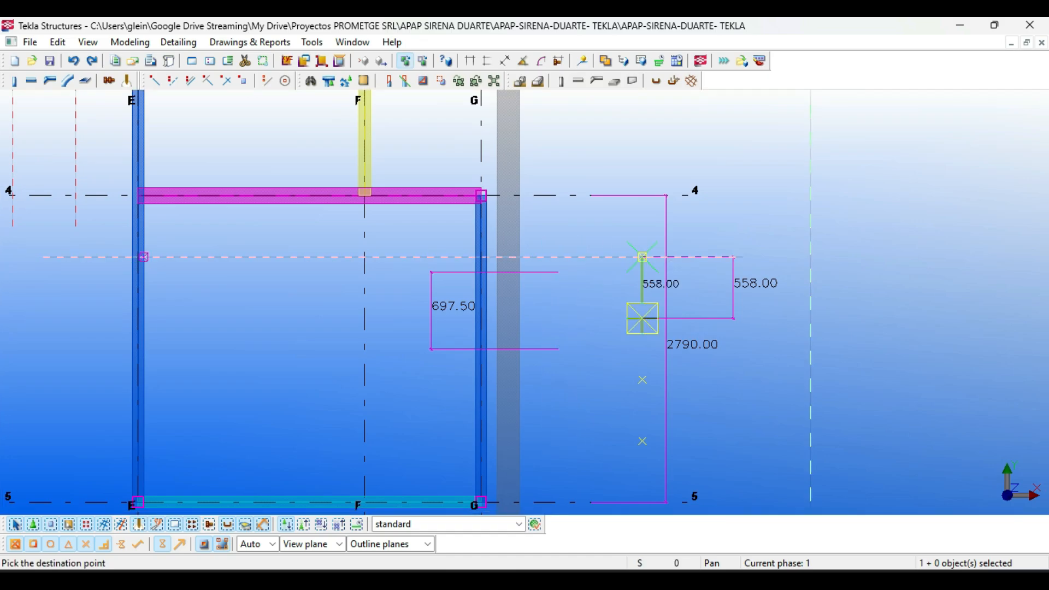
left_click(643, 318)
left_click(643, 380)
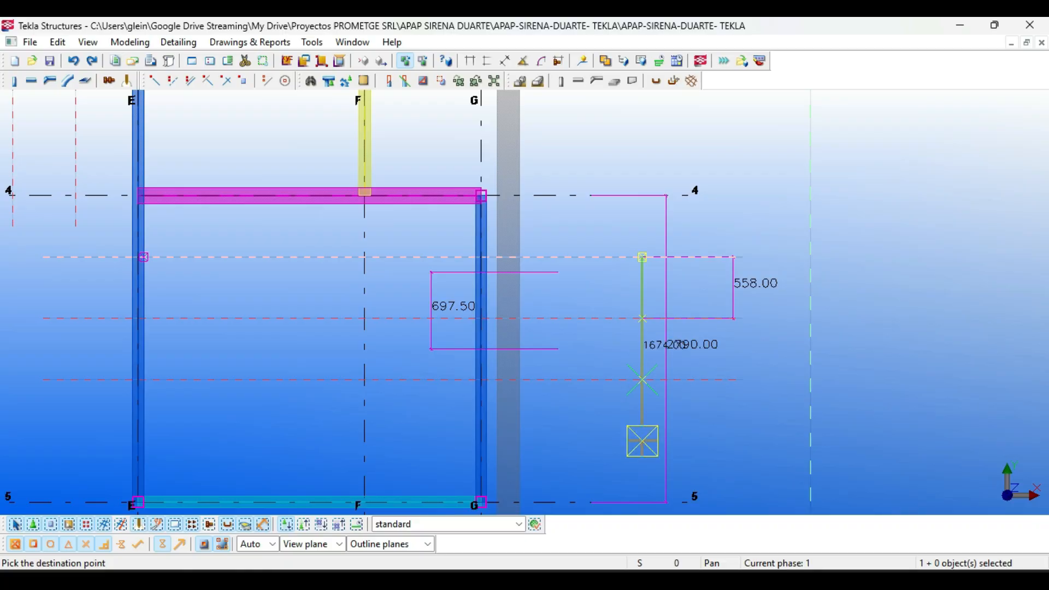
left_click(642, 441)
scroll(610, 344, "down", 2)
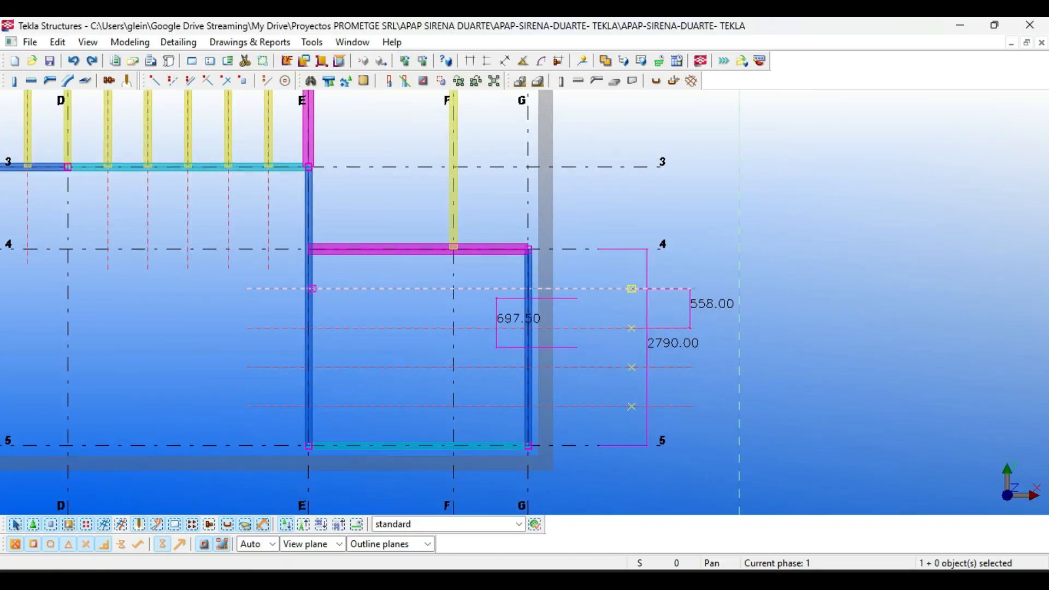
scroll(509, 264, "down", 1)
Apply the W200X15 properties of the existing joist nearest grid E above grid 3 as the current beam settings
left_click(509, 269)
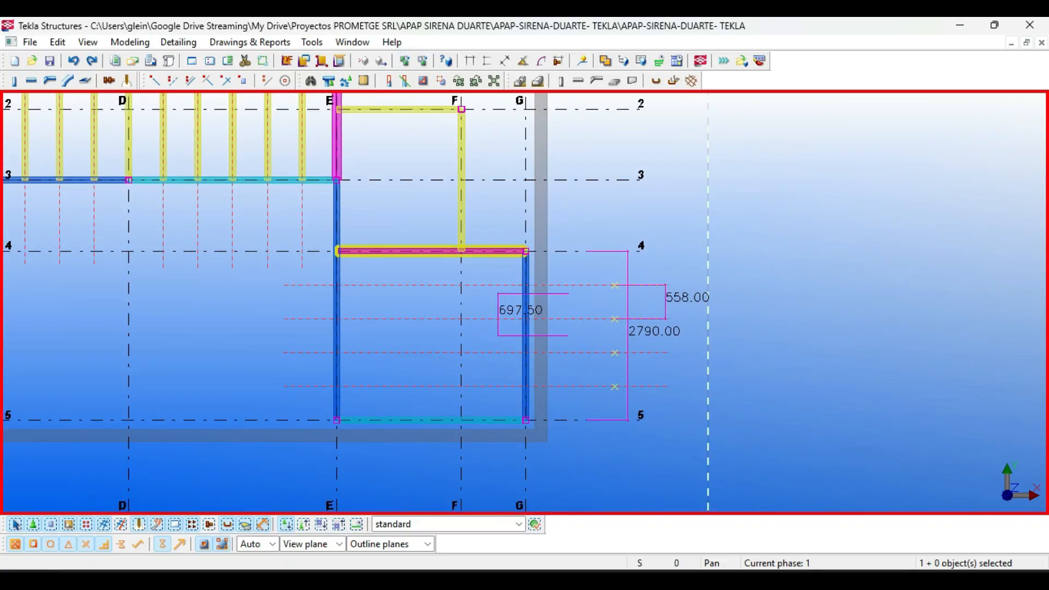
double_click(302, 149)
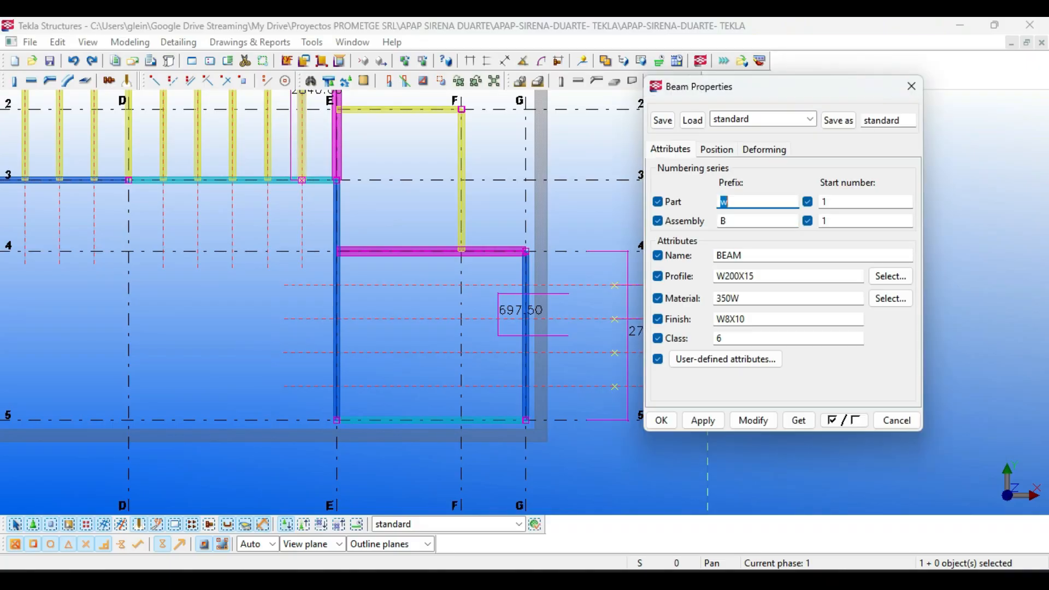
left_click(798, 420)
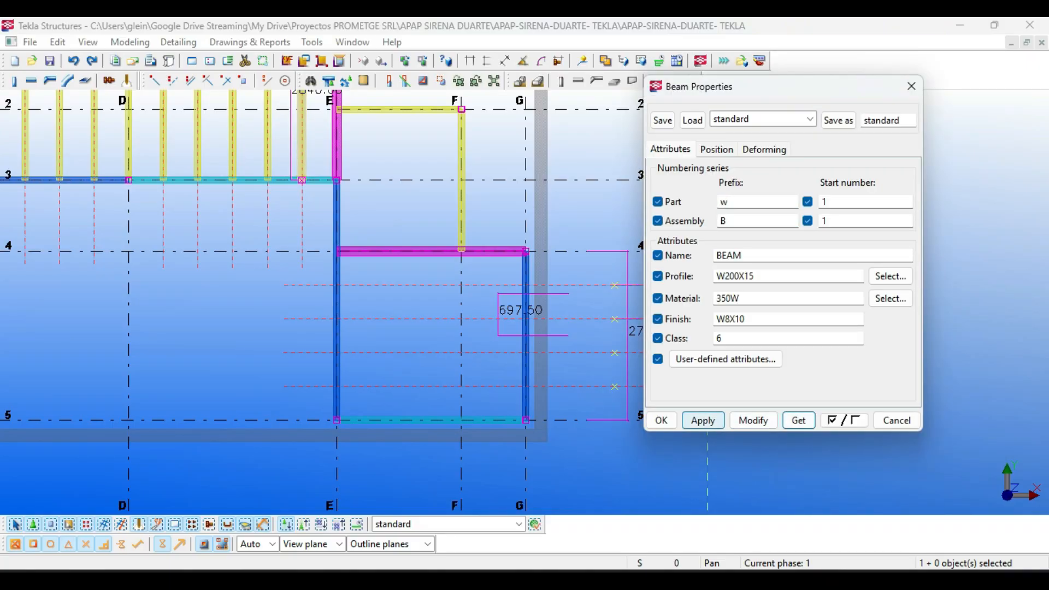
Check the V-4 joist layout and spacings of the bay below the stair opening in the AutoCAD plan, and return to Tekla Structures
key("alt+Tab")
key("alt+Tab")
key("Tab")
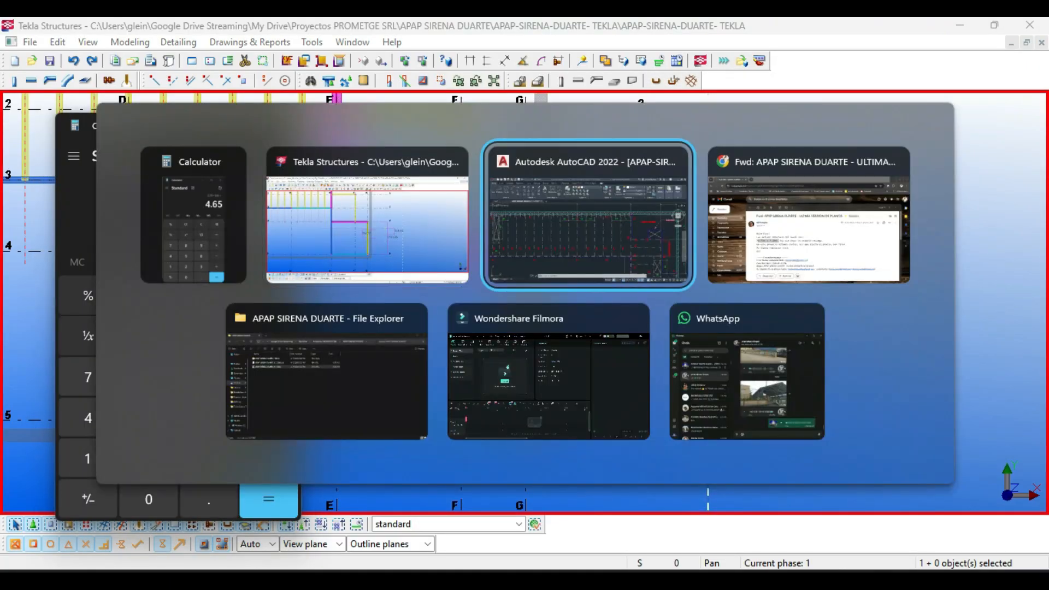
mouse_move(857, 426)
middle_mouse_down()
mouse_move(572, 300)
mouse_move(547, 275)
middle_mouse_up()
middle_click_drag(528, 397, 528, 276)
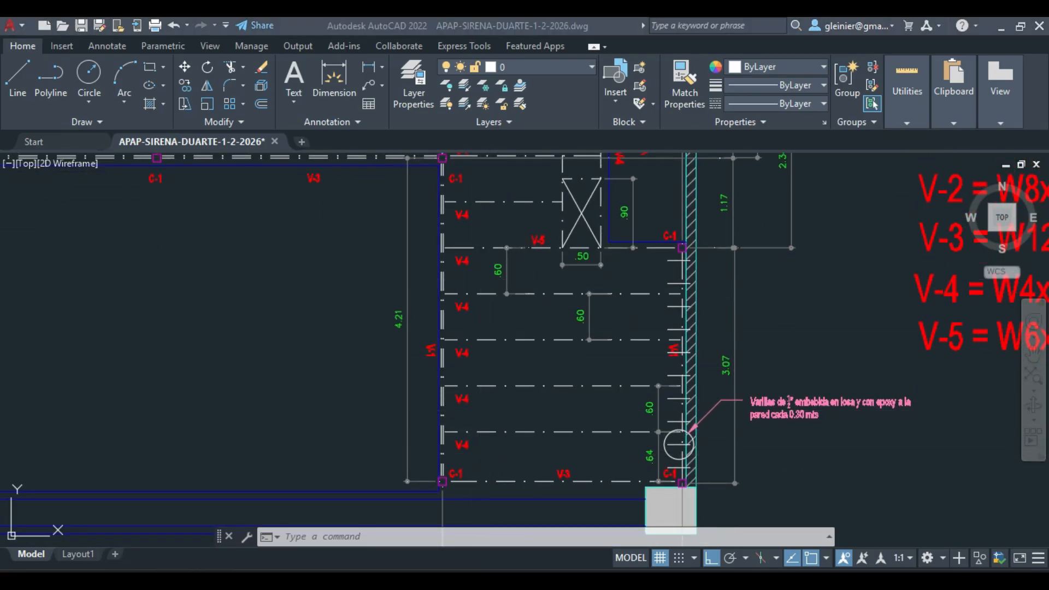
key("alt+Tab")
key("alt+Tab")
key("Tab")
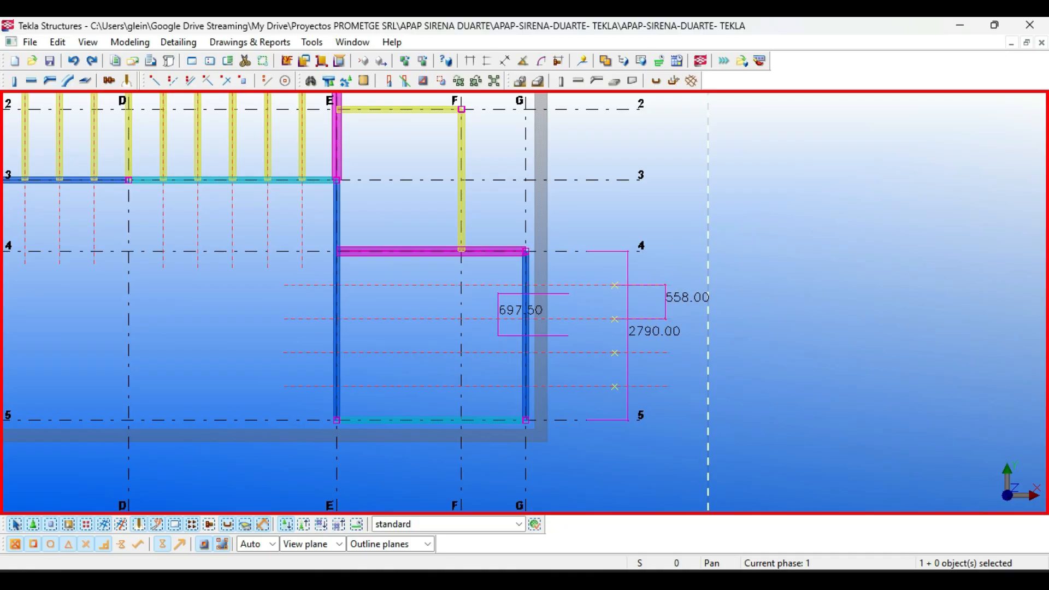
Model a W200X15 joist along the construction line nearest grid 5, from the grid G beam to the grid E beam
scroll(492, 386, "up", 5)
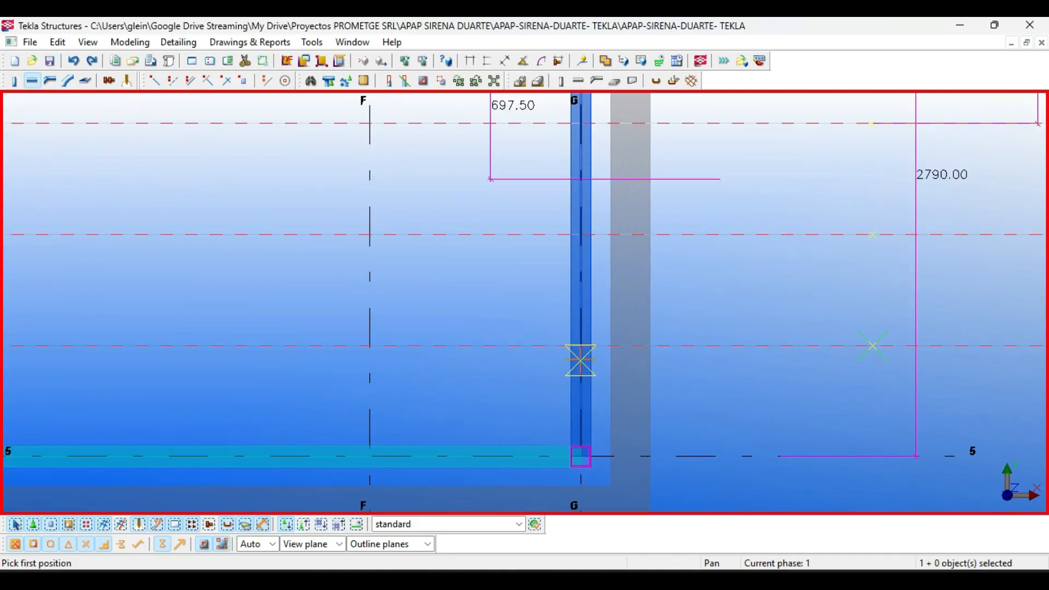
left_click(581, 340)
scroll(580, 339, "down", 4)
scroll(236, 327, "up", 5)
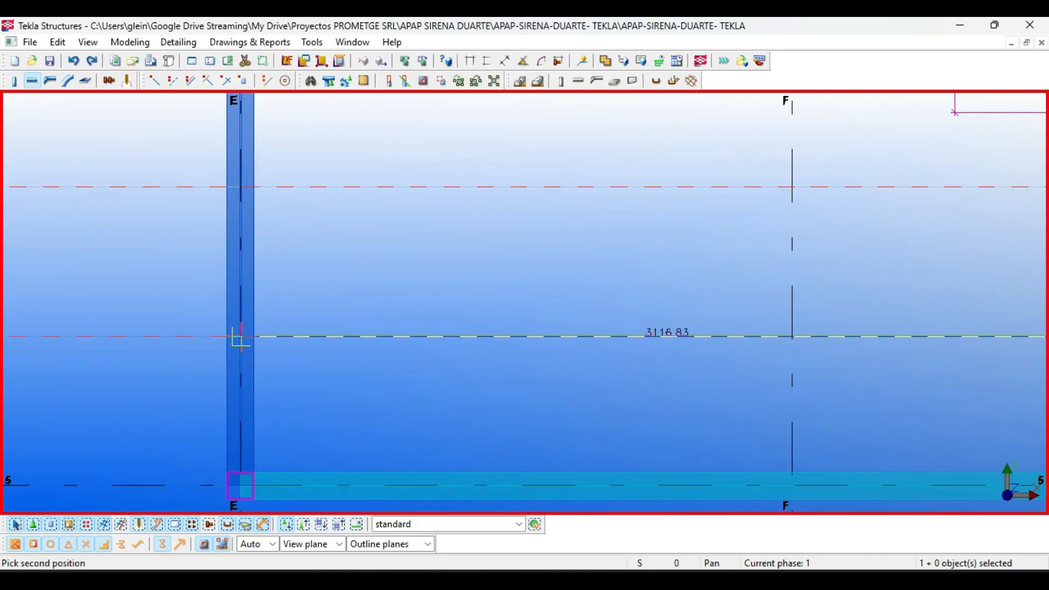
left_click(236, 326)
scroll(237, 326, "down", 3)
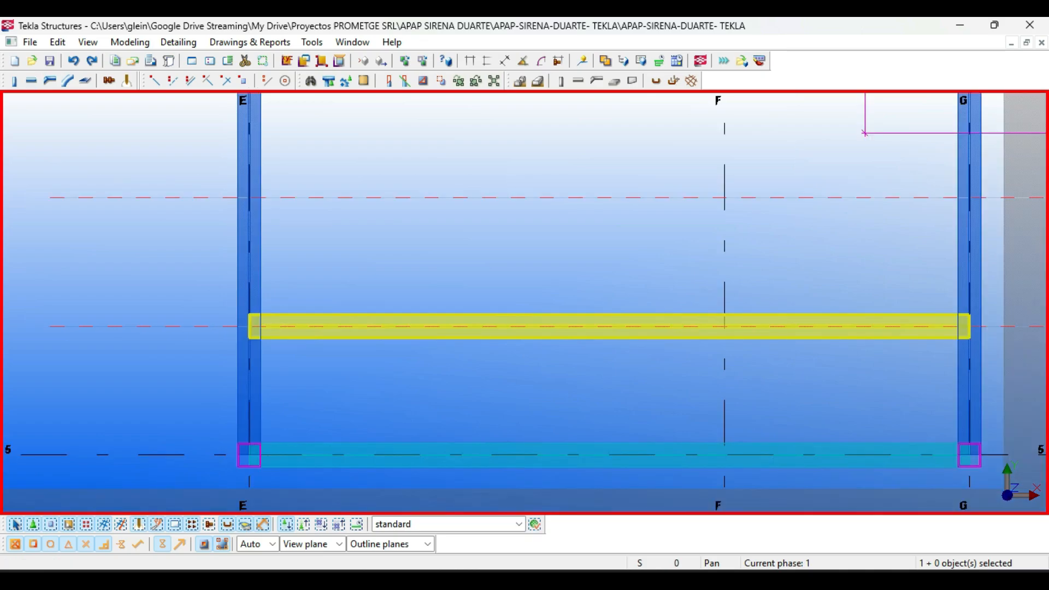
Copy the new joist from its construction line to the three other construction lines between grids 4 and 5
key("ctrl+c")
left_click(204, 326)
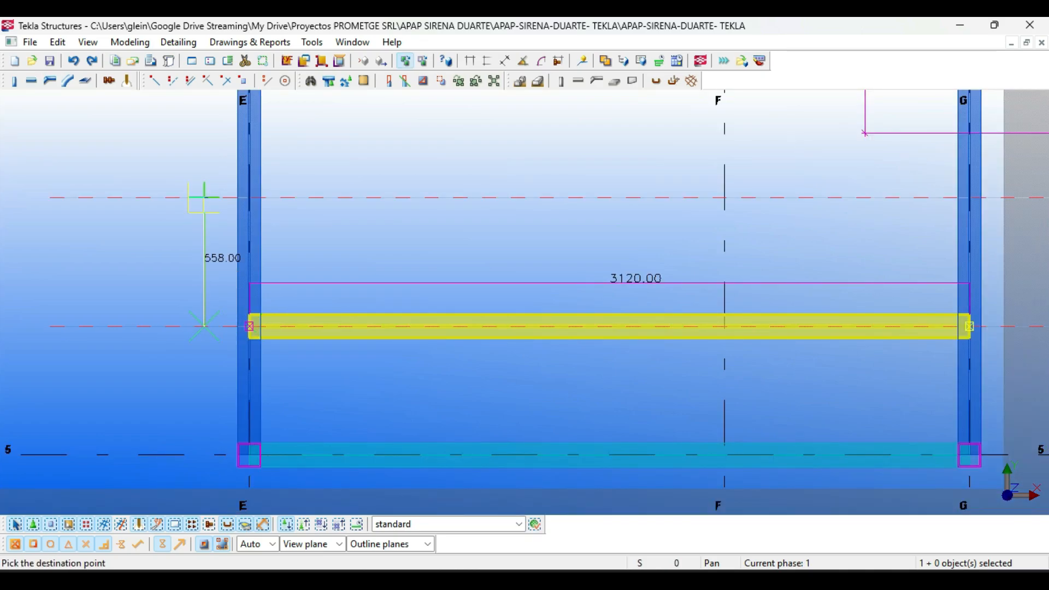
left_click(204, 198)
scroll(211, 207, "down", 2)
middle_click_drag(207, 165, 203, 285)
left_click(202, 239)
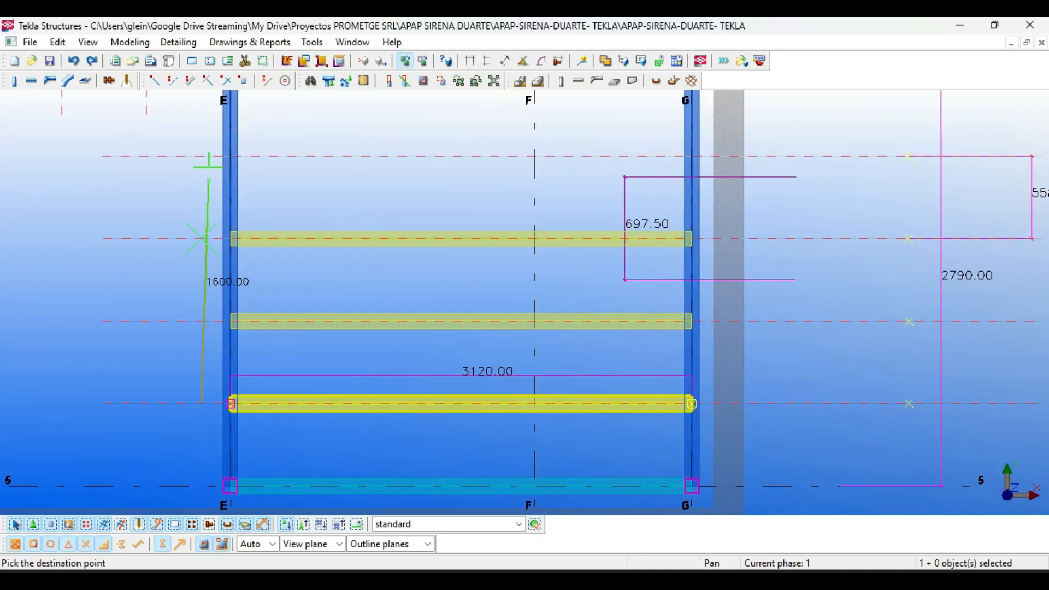
left_click(202, 156)
scroll(293, 184, "down", 3)
middle_click_drag(399, 121, 447, 244)
key("Escape")
scroll(465, 446, "down", 2)
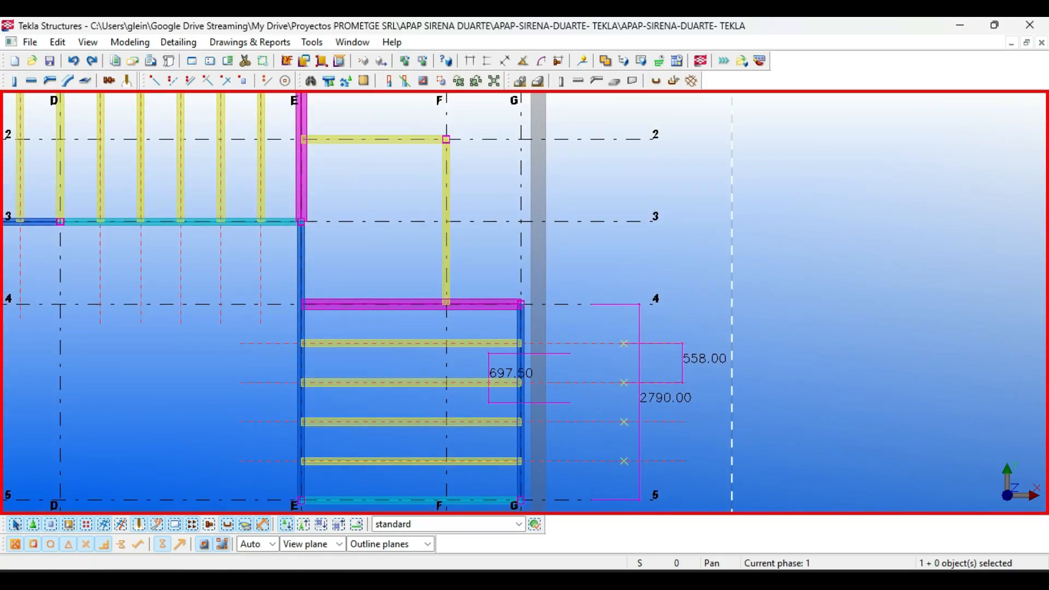
Examine the joist framing around the stair opening in the AutoCAD plan, and switch back to Tekla Structures
key("alt+Tab")
key("Tab")
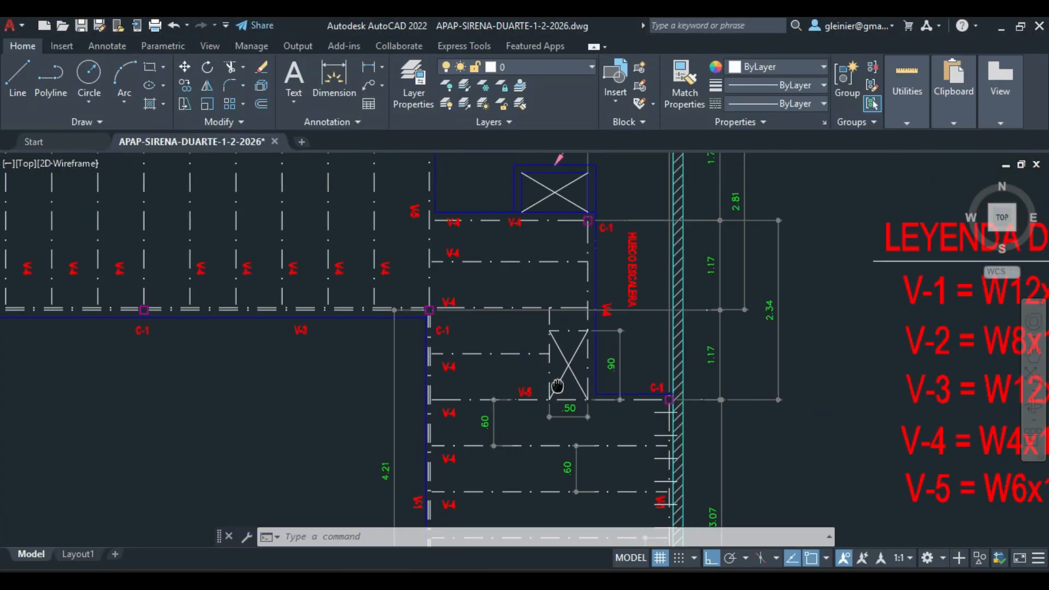
middle_click_drag(557, 386, 551, 412)
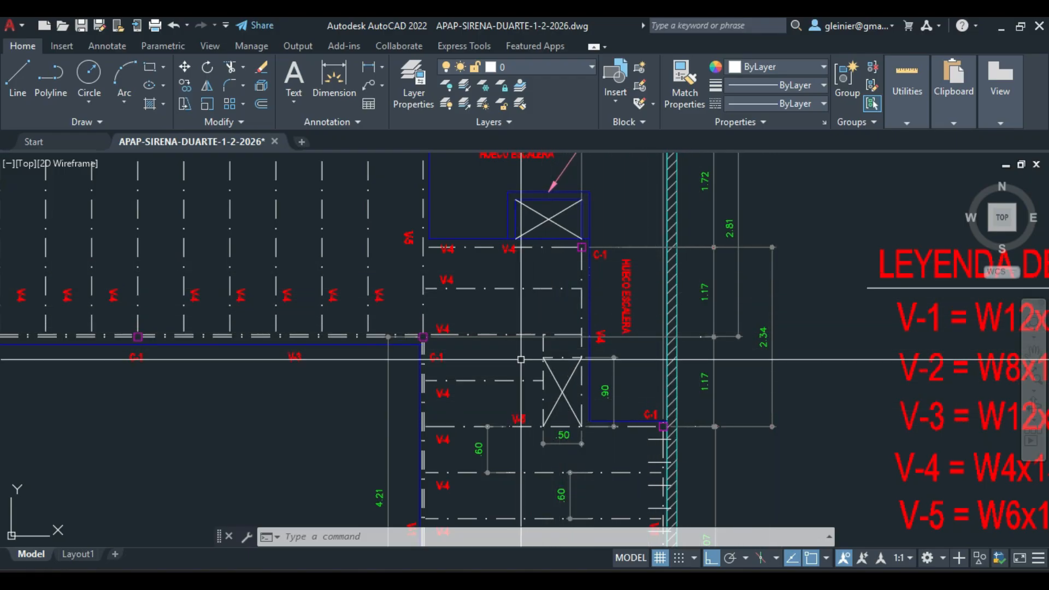
key("alt+Tab")
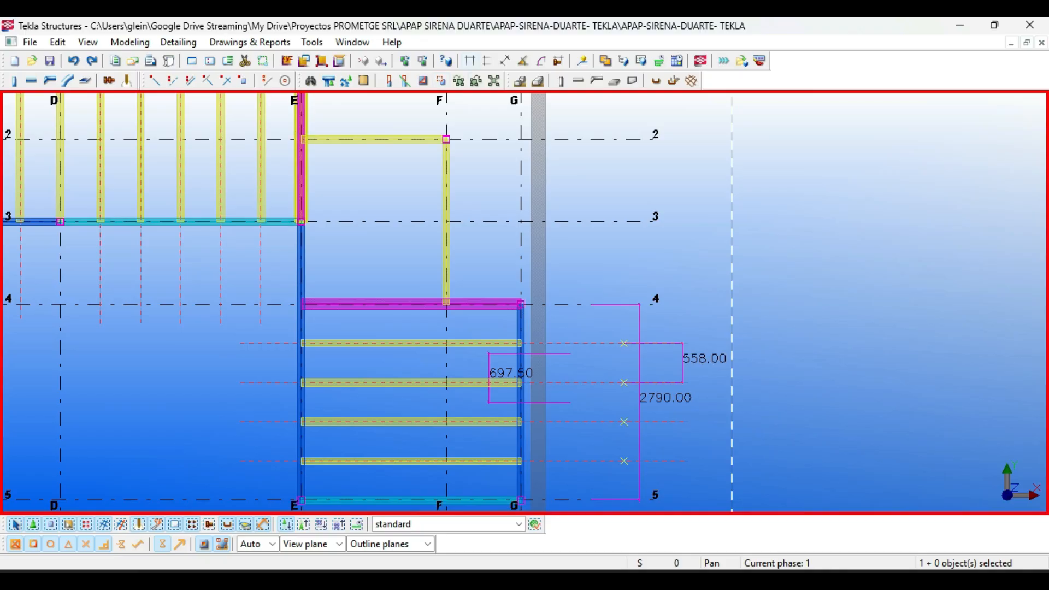
Measure the vertical distance between grid lines 2 and 4 beyond the wall at grid G
left_click(591, 139)
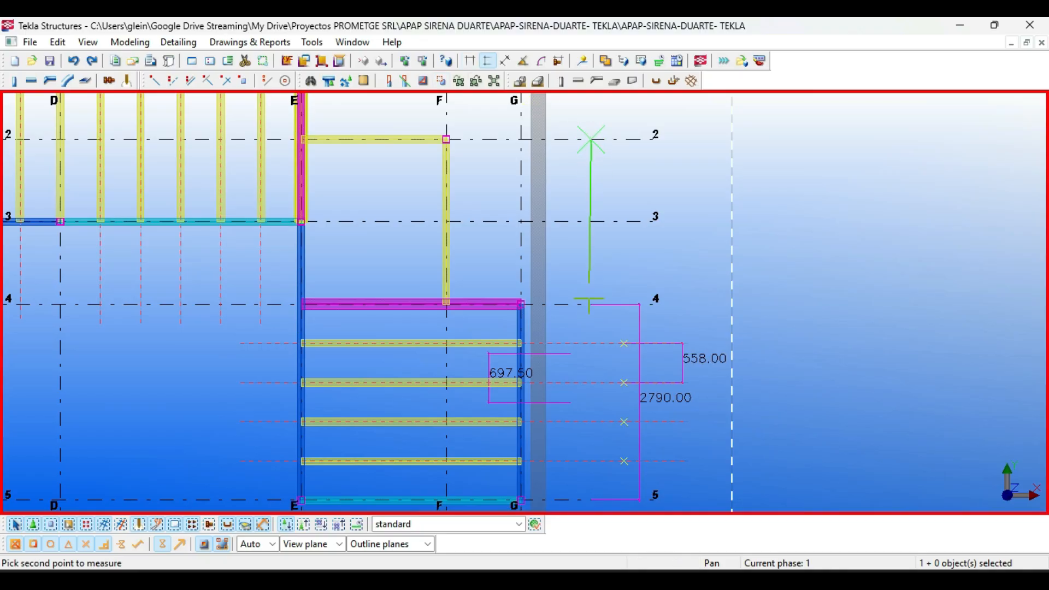
left_click(590, 303)
left_click(630, 276)
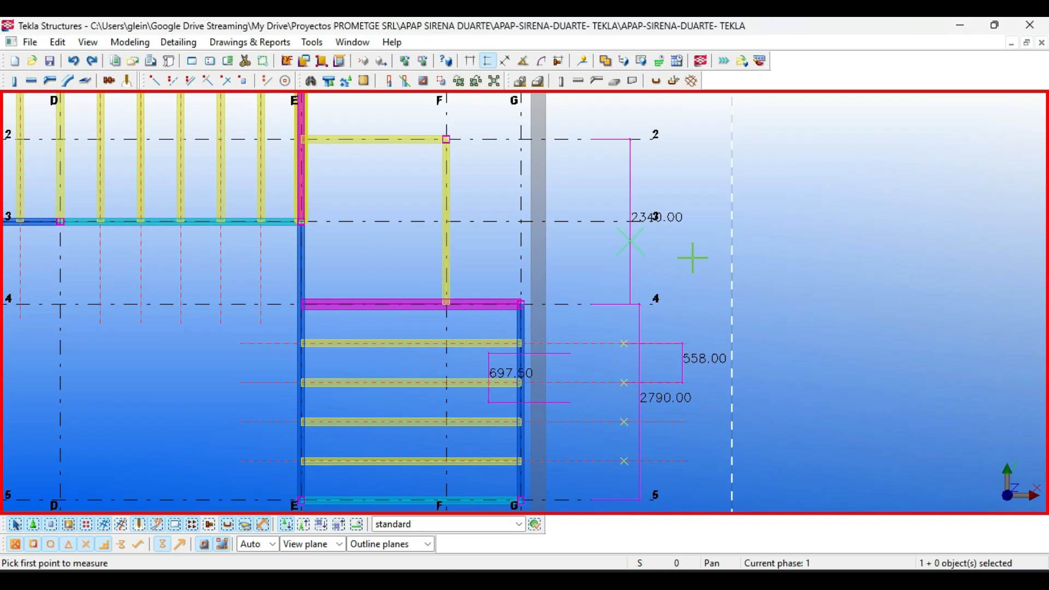
Compute 2.34 ÷ 0.6 in Calculator to find the number of joist spaces between grids 2 and 4
key("alt+Tab")
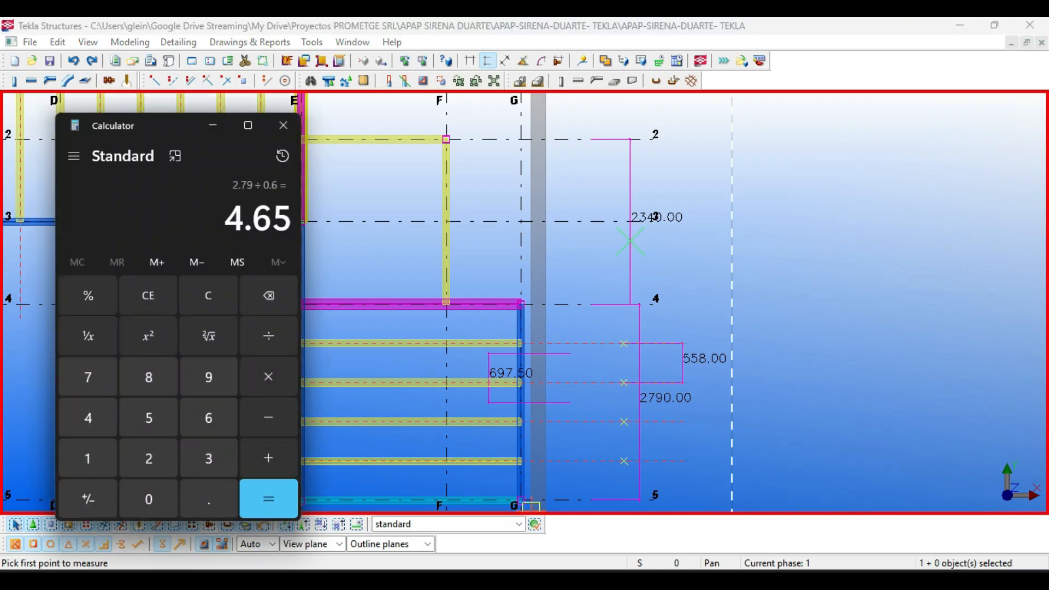
key("Escape")
type("2.34 ÷ ")
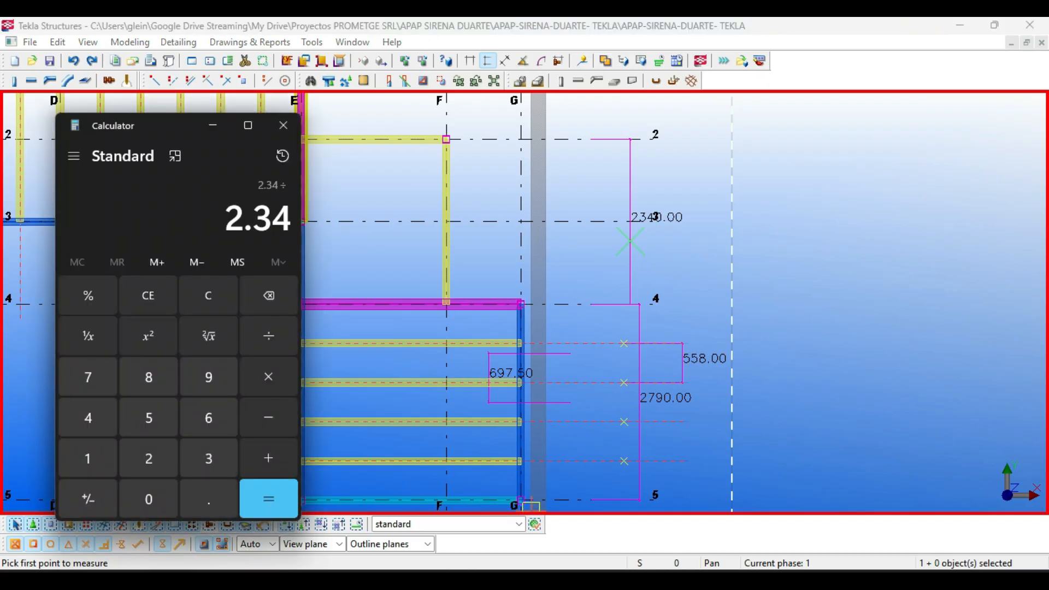
type("0.6")
key("Return")
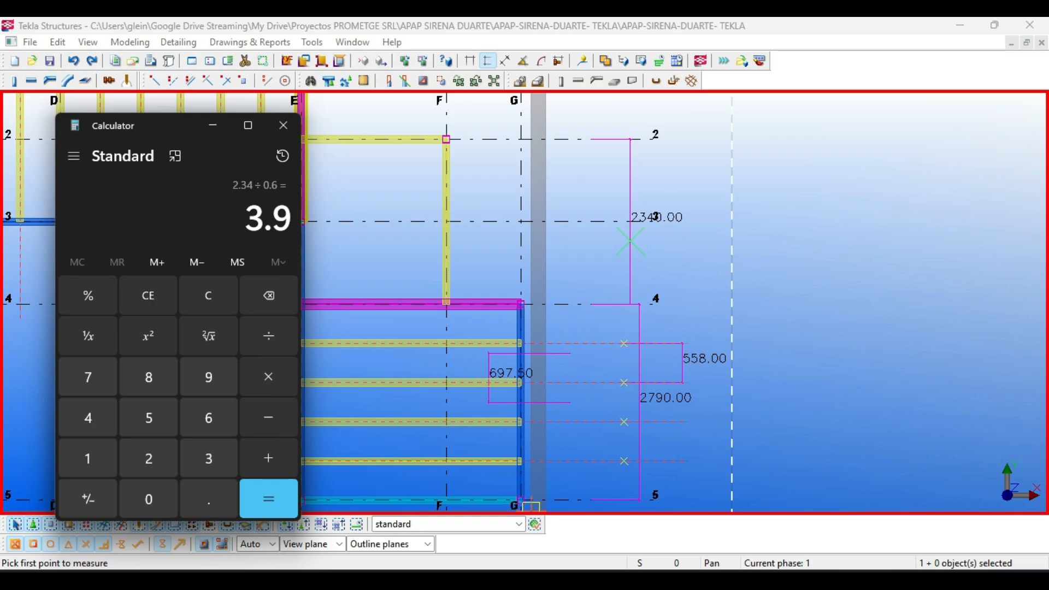
key("alt+Tab")
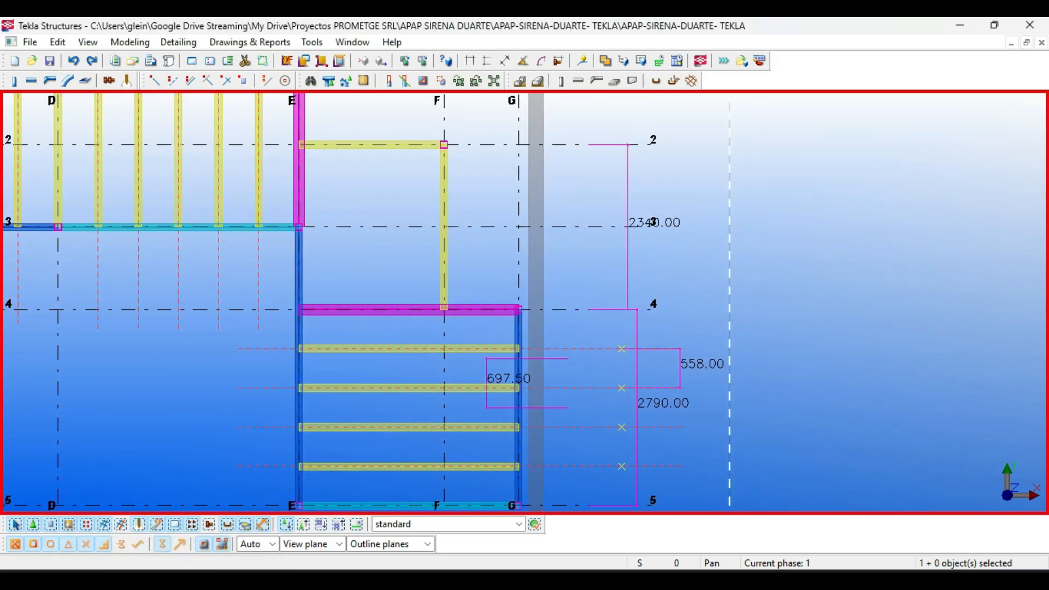
Try a division with 4 divided line points between grid lines 2 and 4, beyond the wall at grid G
left_click(173, 81)
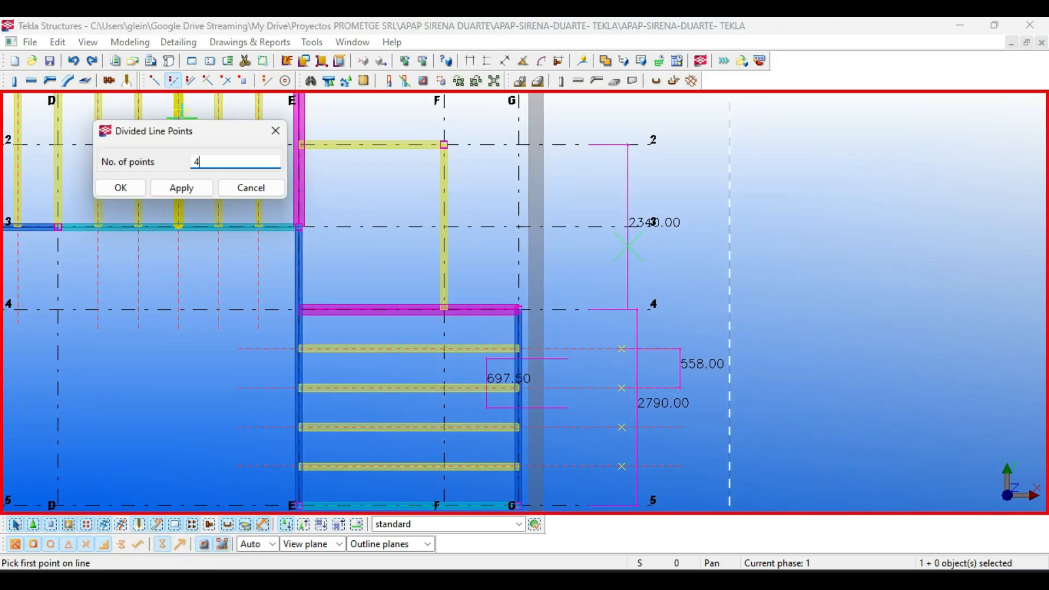
left_click(120, 187)
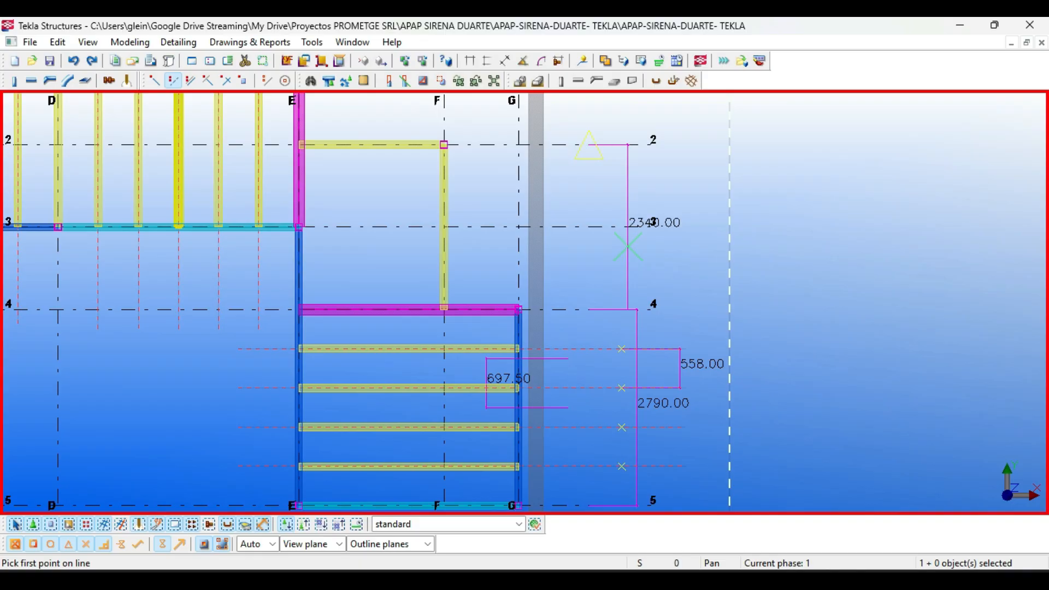
left_click(589, 144)
left_click(589, 309)
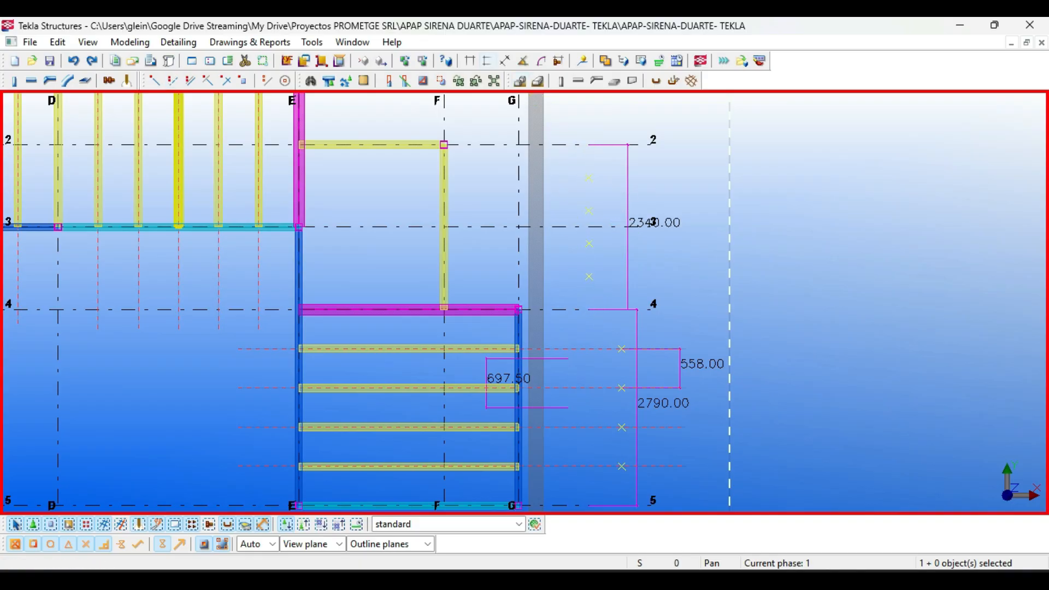
Measure the vertical spacing between the first two trial points below grid 2, and delete the four-point division
left_click(486, 61)
left_click(589, 177)
left_click(589, 211)
left_click(642, 220)
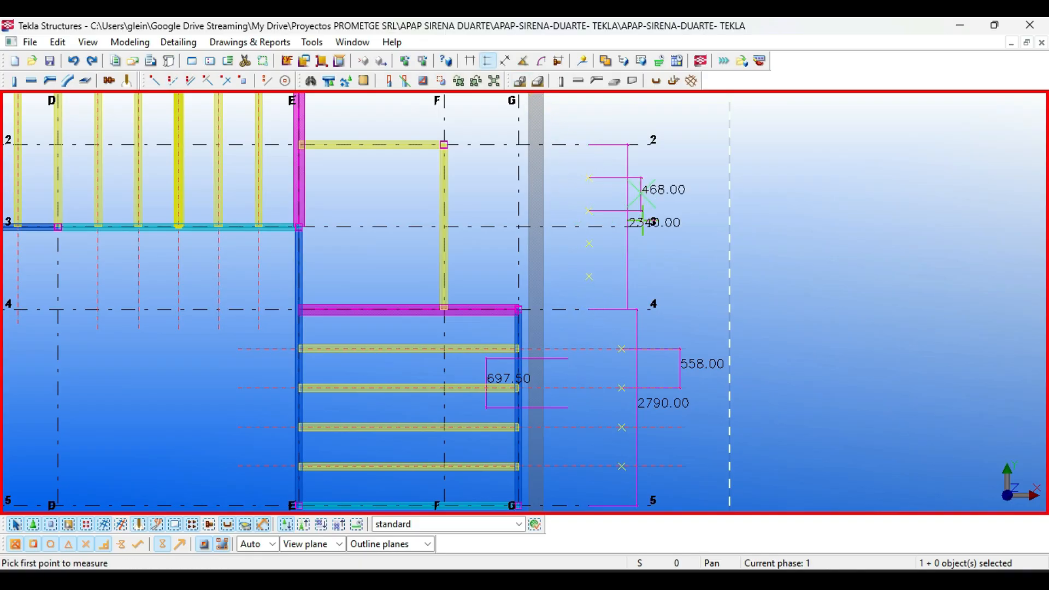
key("Escape")
left_click_drag(580, 156, 624, 292)
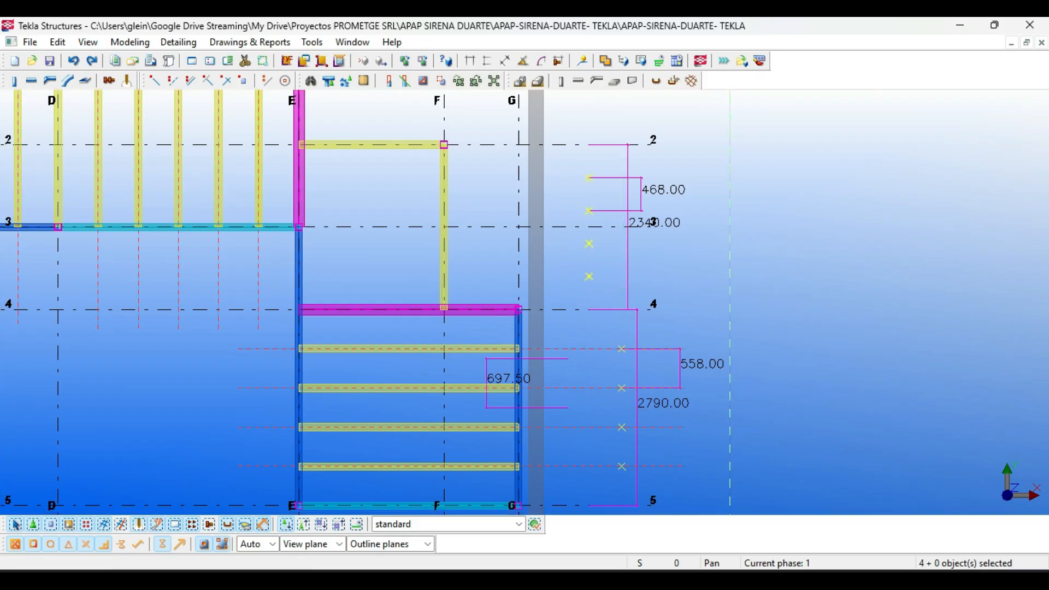
Create 3 divided line points between grid lines 2 and 4, beyond the wall at grid G
left_click(173, 80)
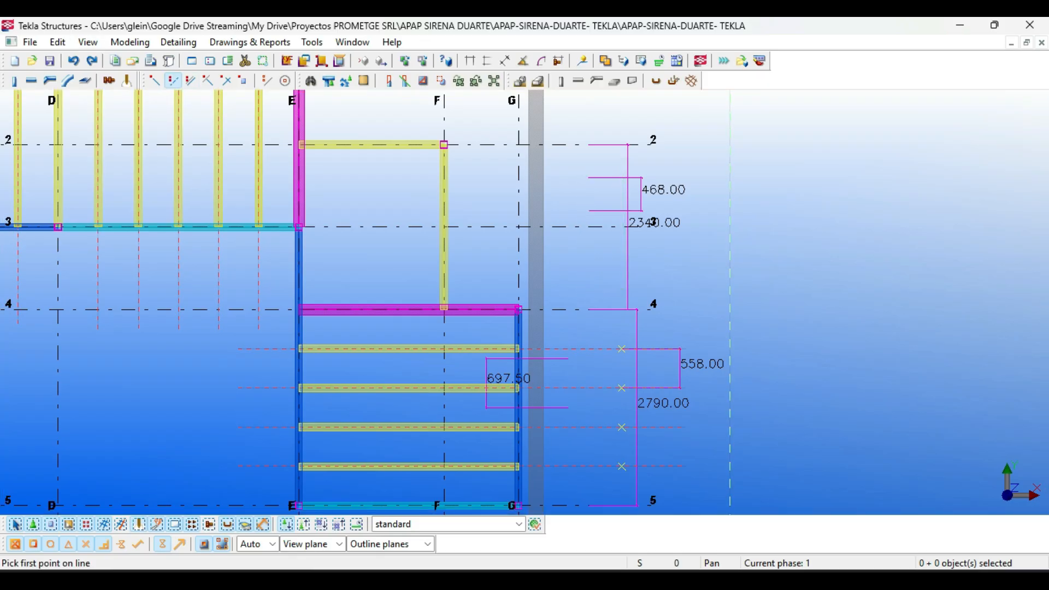
type("3")
left_click(181, 188)
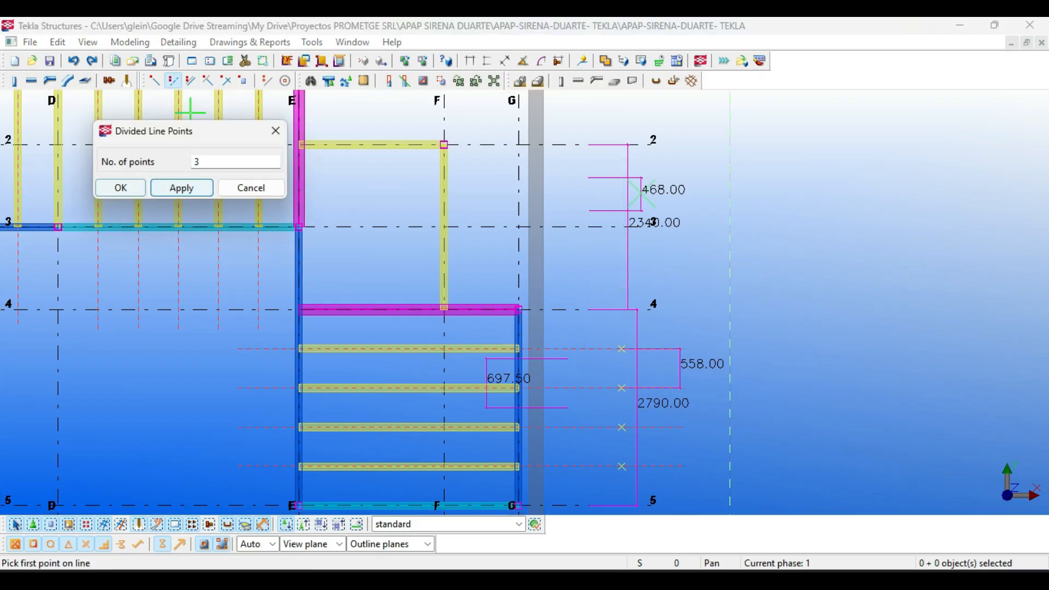
left_click(120, 188)
left_click(589, 145)
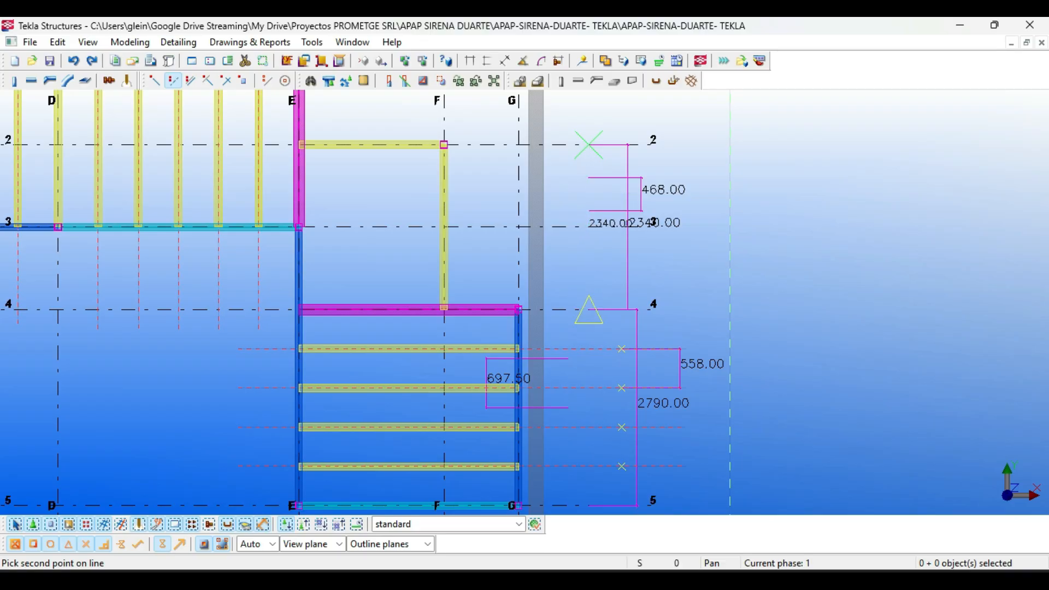
left_click(589, 309)
key("Escape")
Measure the vertical spacing between the first two points of the three-point division below grid 2
left_click(488, 61)
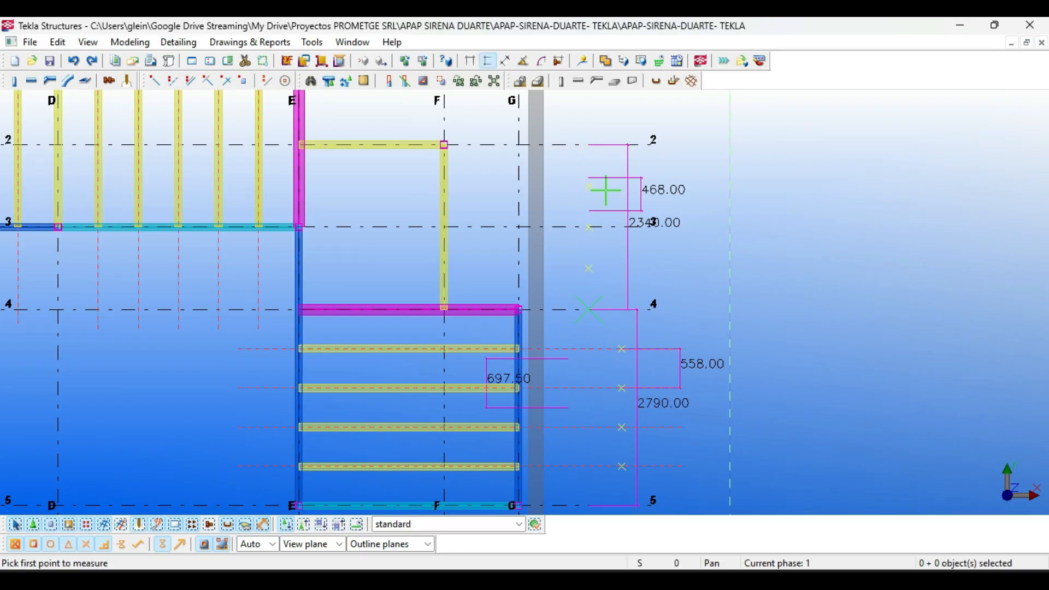
left_click(589, 186)
left_click(589, 227)
left_click(735, 208)
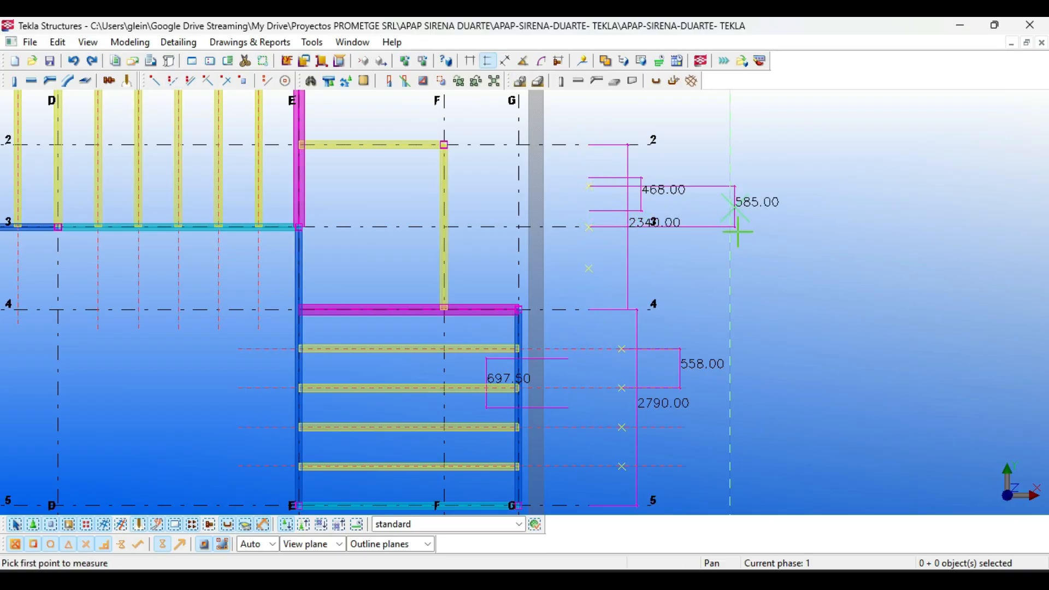
key("Escape")
Copy the horizontal construction line below grid 4 onto the three divided points between grids 2 and 4
left_click_drag(573, 166, 603, 291)
key("ctrl+c")
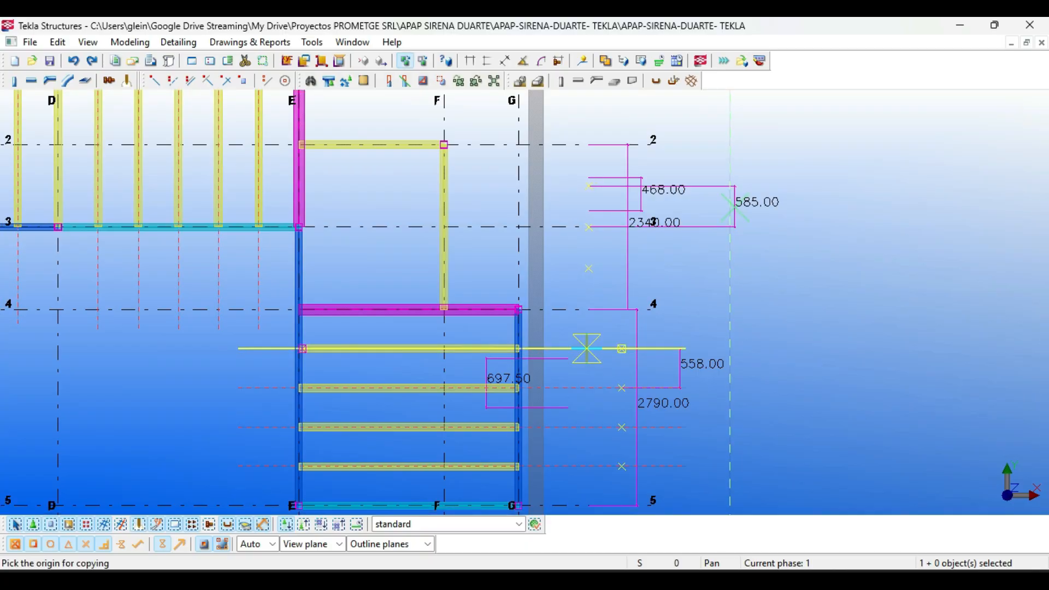
left_click(586, 347)
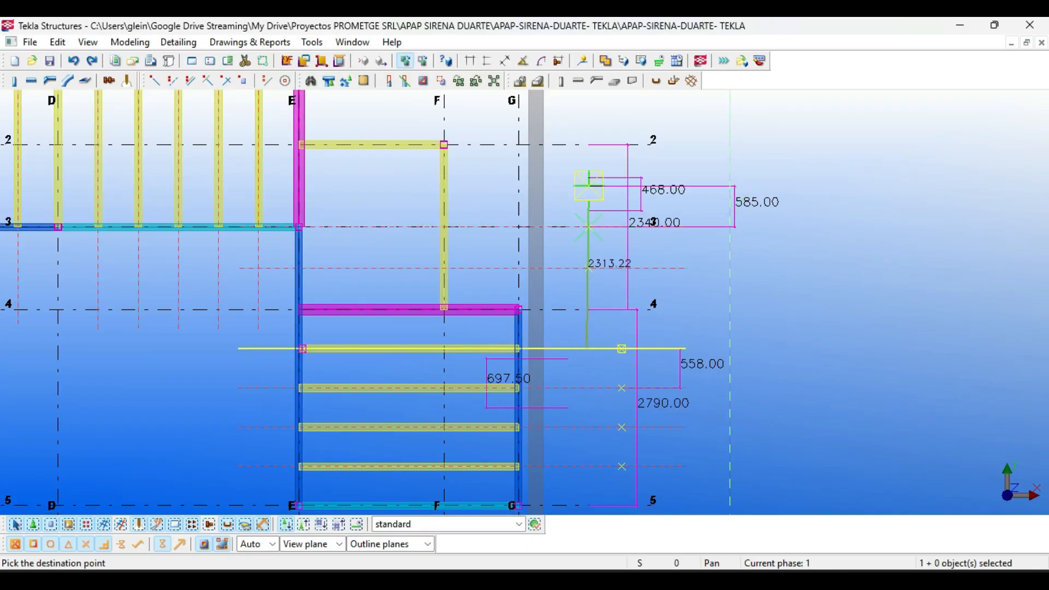
left_click(589, 187)
left_click(481, 328)
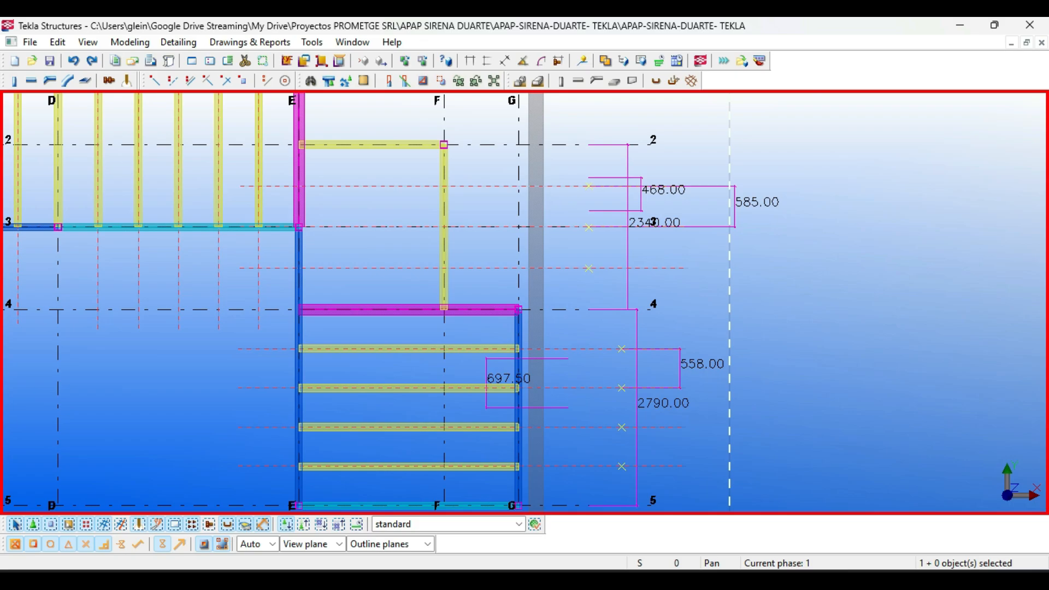
Place joists between grids E and F along the construction line midway between grids 2 and 3 and along grid 3
left_click(31, 80)
scroll(326, 191, "up", 4)
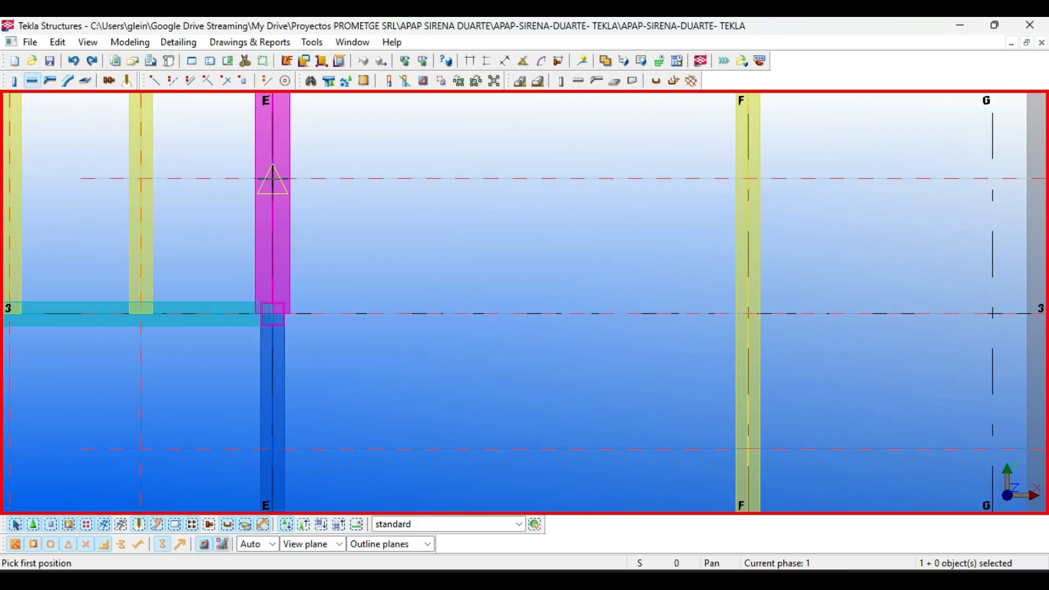
left_click(272, 179)
left_click(749, 179)
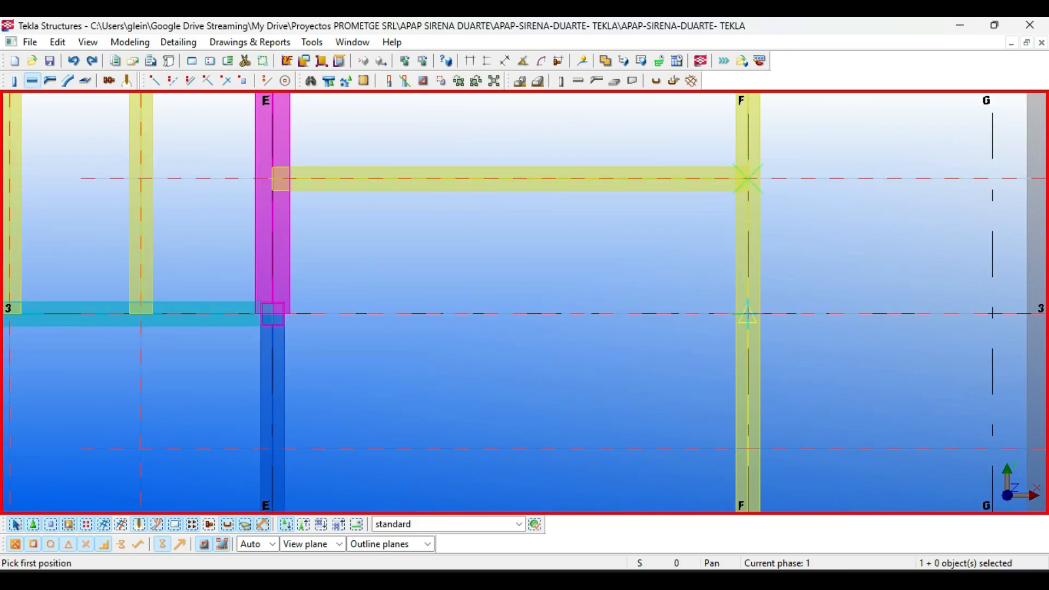
left_click(749, 313)
left_click(273, 313)
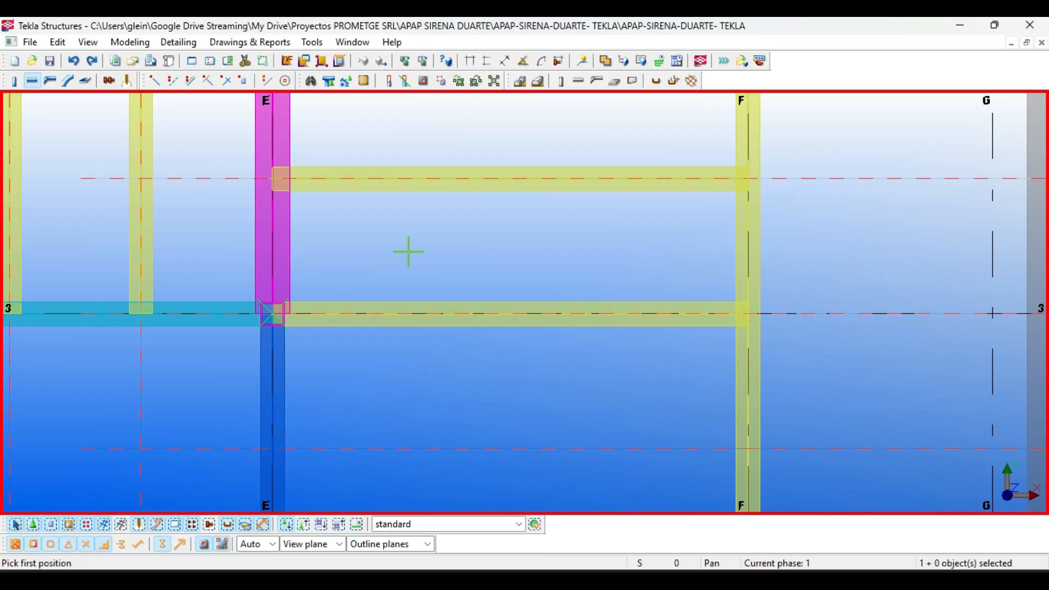
Place a joist between grids F and E along the construction line midway between grids 3 and 4
scroll(408, 251, "down", 2)
scroll(607, 290, "up", 2)
left_click(633, 304)
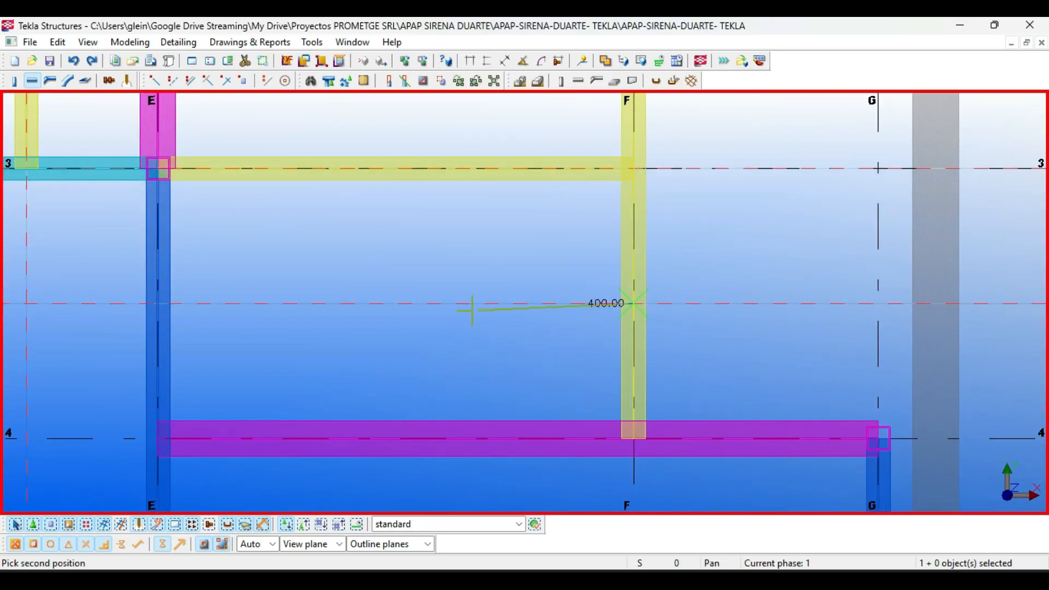
left_click(156, 304)
scroll(245, 260, "down", 2)
scroll(335, 221, "down", 3)
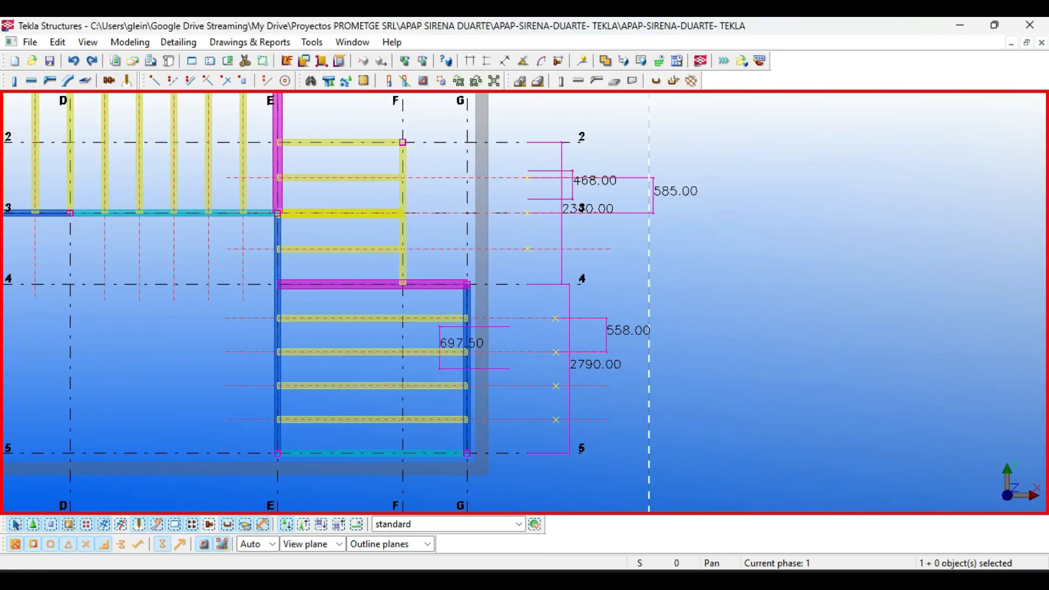
middle_click_drag(335, 221, 441, 253)
scroll(452, 255, "down", 1)
Switch to AutoCAD and review the mezzanine structural plan, checking the joist layout and openings in the short wing
key("alt+Tab")
key("Tab")
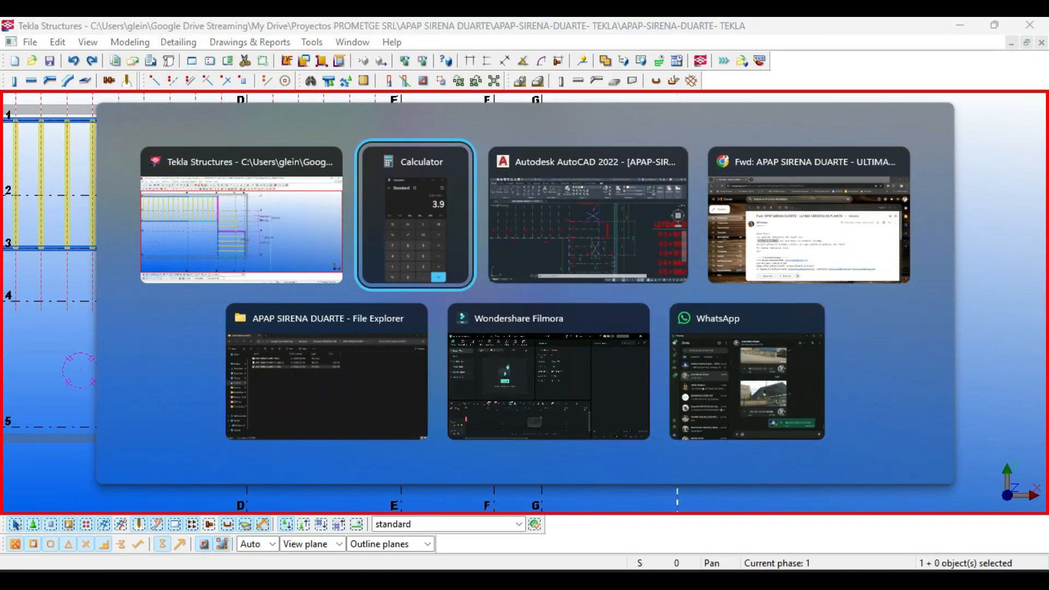
scroll(539, 209, "down", 1)
middle_click_drag(545, 228, 547, 322)
scroll(541, 300, "down", 1)
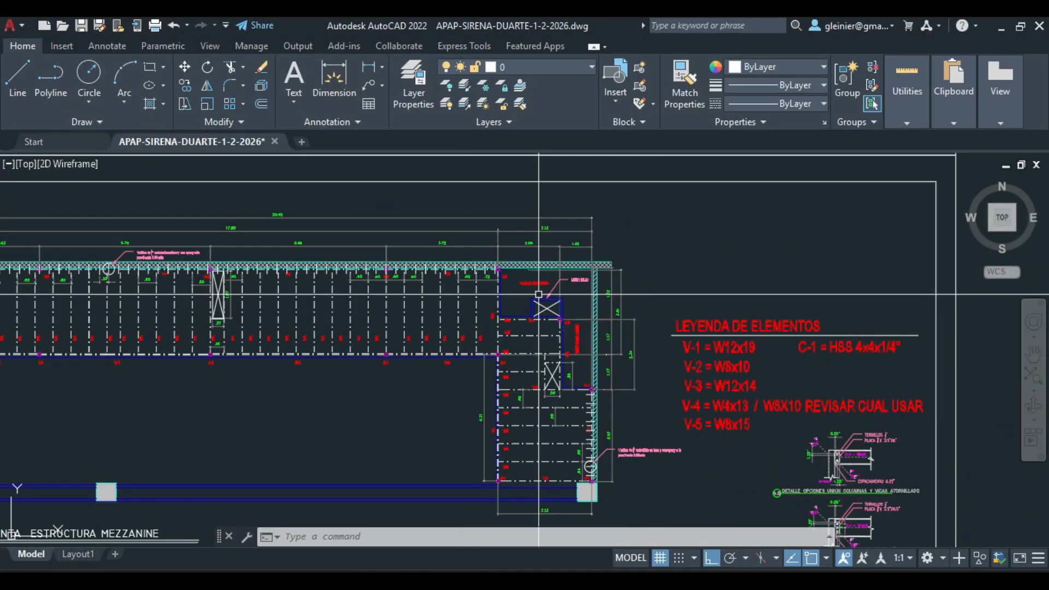
scroll(490, 303, "down", 1)
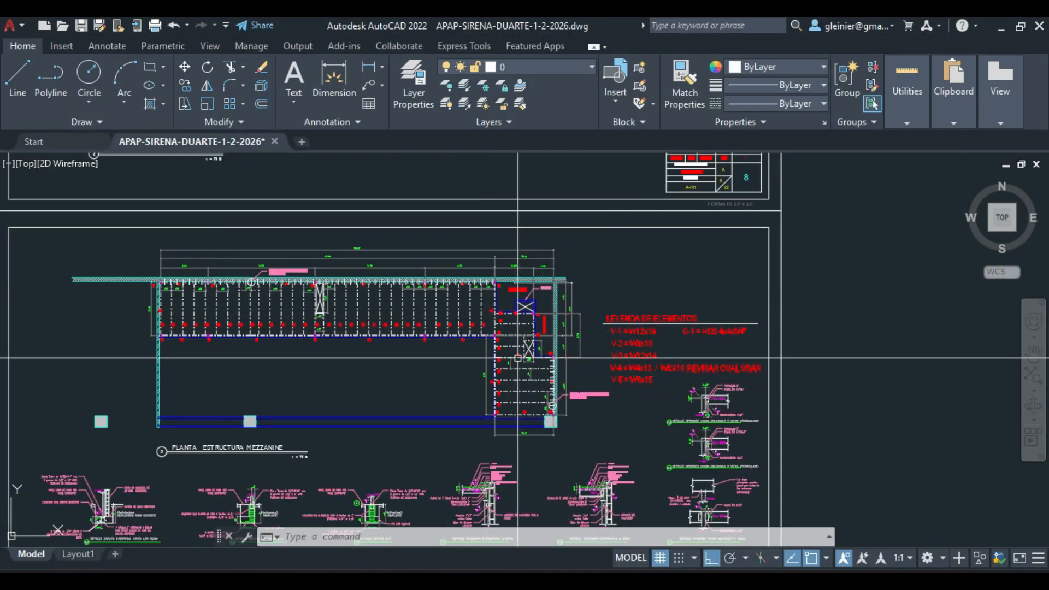
scroll(527, 353, "up", 2)
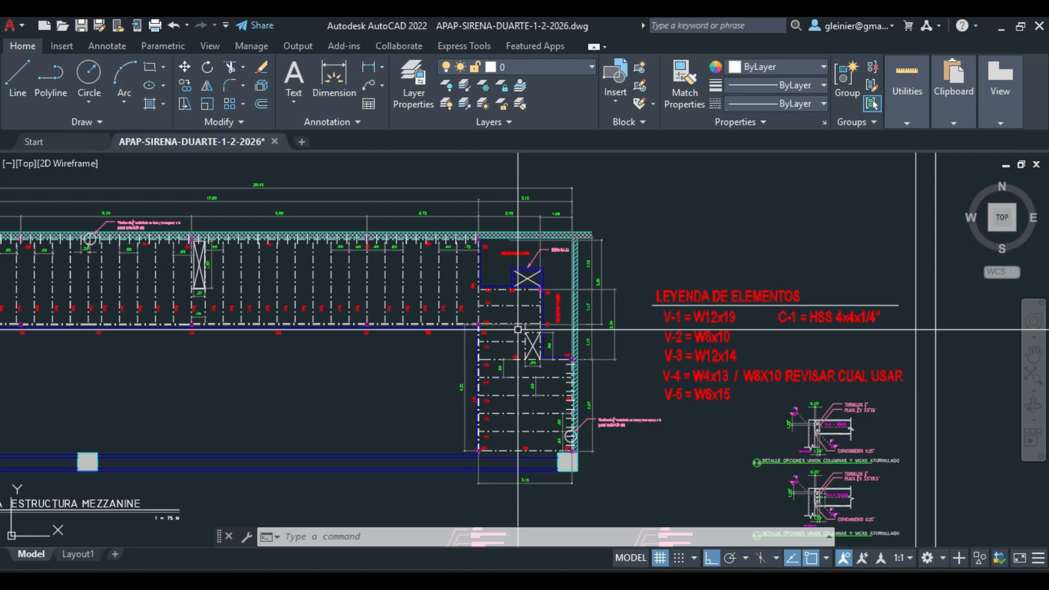
scroll(382, 368, "down", 2)
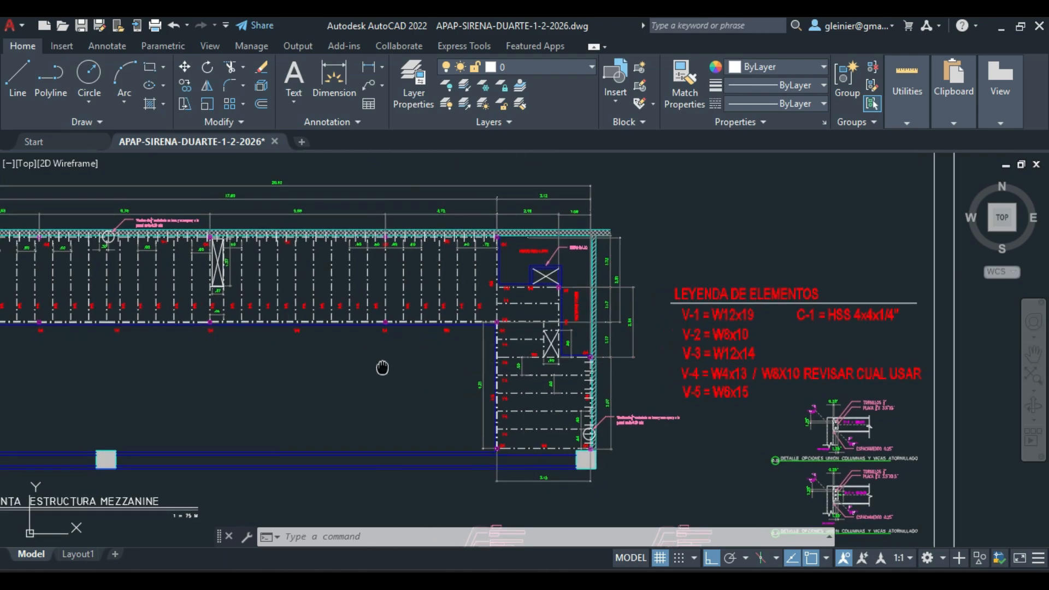
Switch back to Tekla Structures and inspect the complete mezzanine frame in 3D from the opposite side
key("alt+Tab")
scroll(509, 350, "down", 3)
middle_click_drag(509, 349, 705, 359)
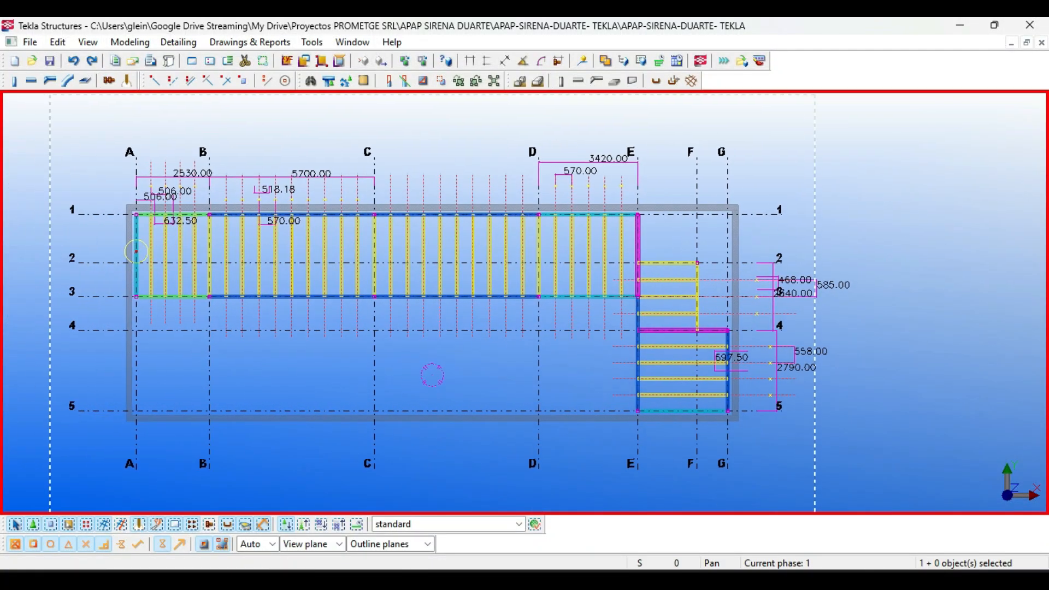
key("ctrl+p")
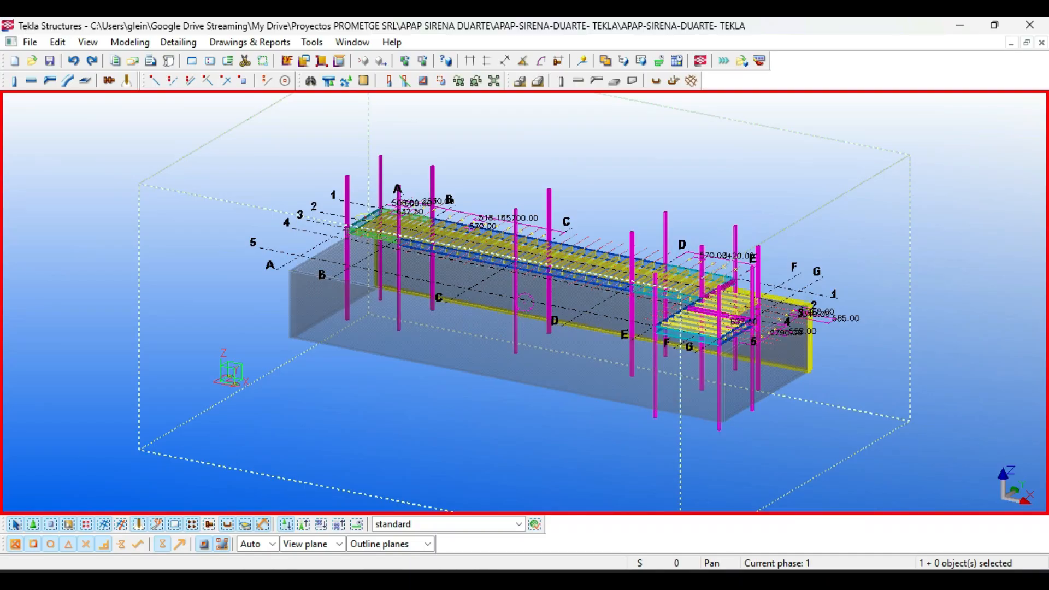
middle_click_drag(524, 302, 675, 320, "ctrl")
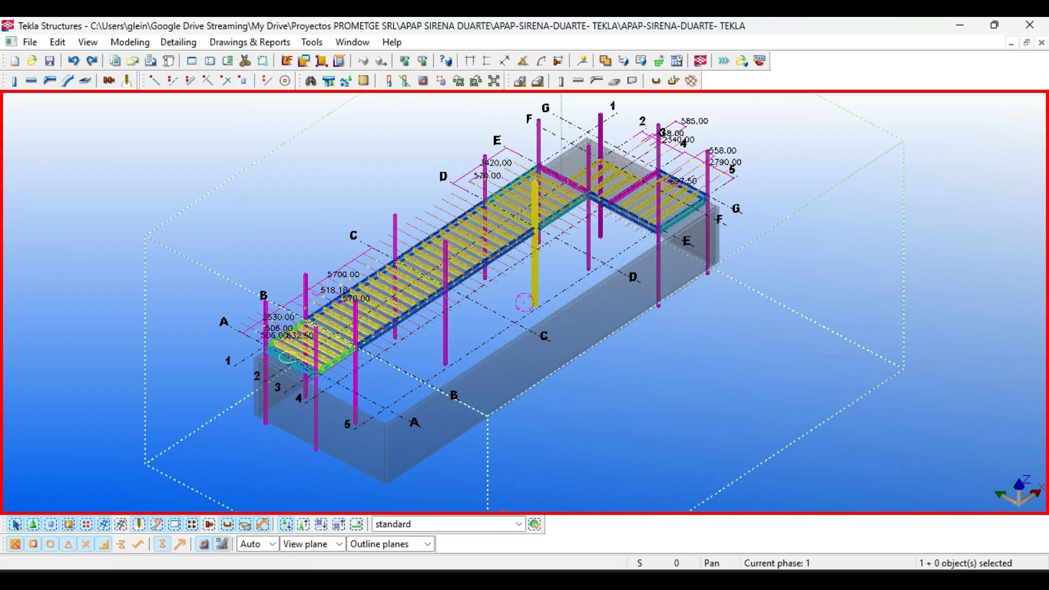
Exit Tekla Structures and save the changed model
left_click(1029, 25)
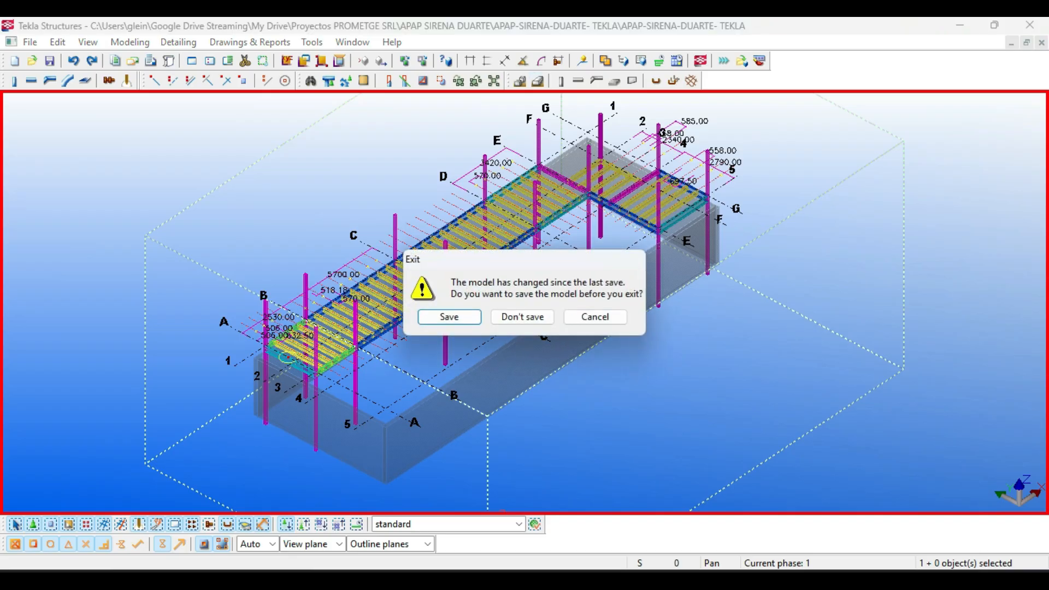
left_click(449, 317)
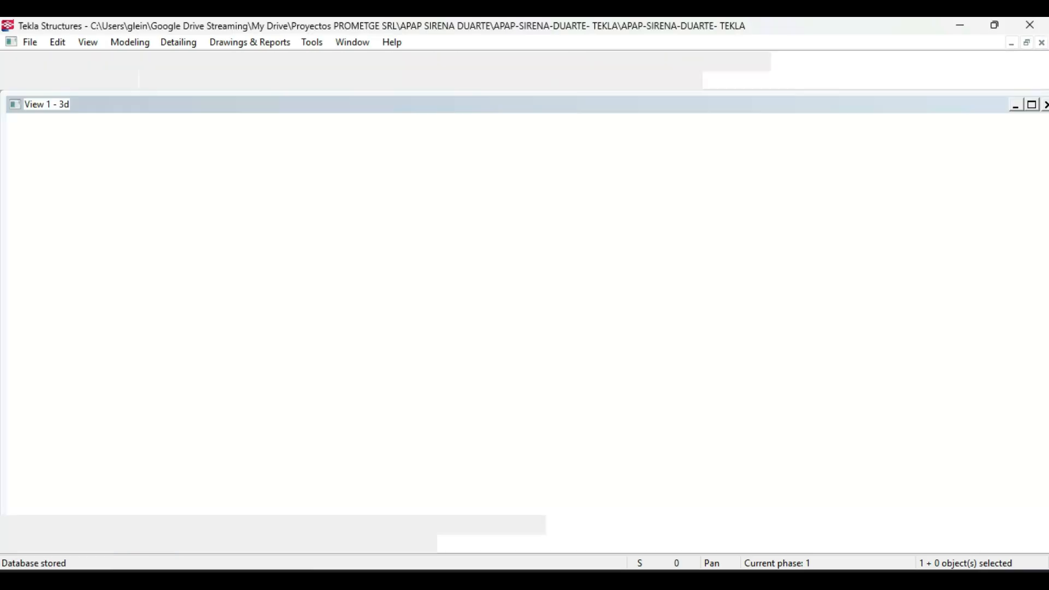